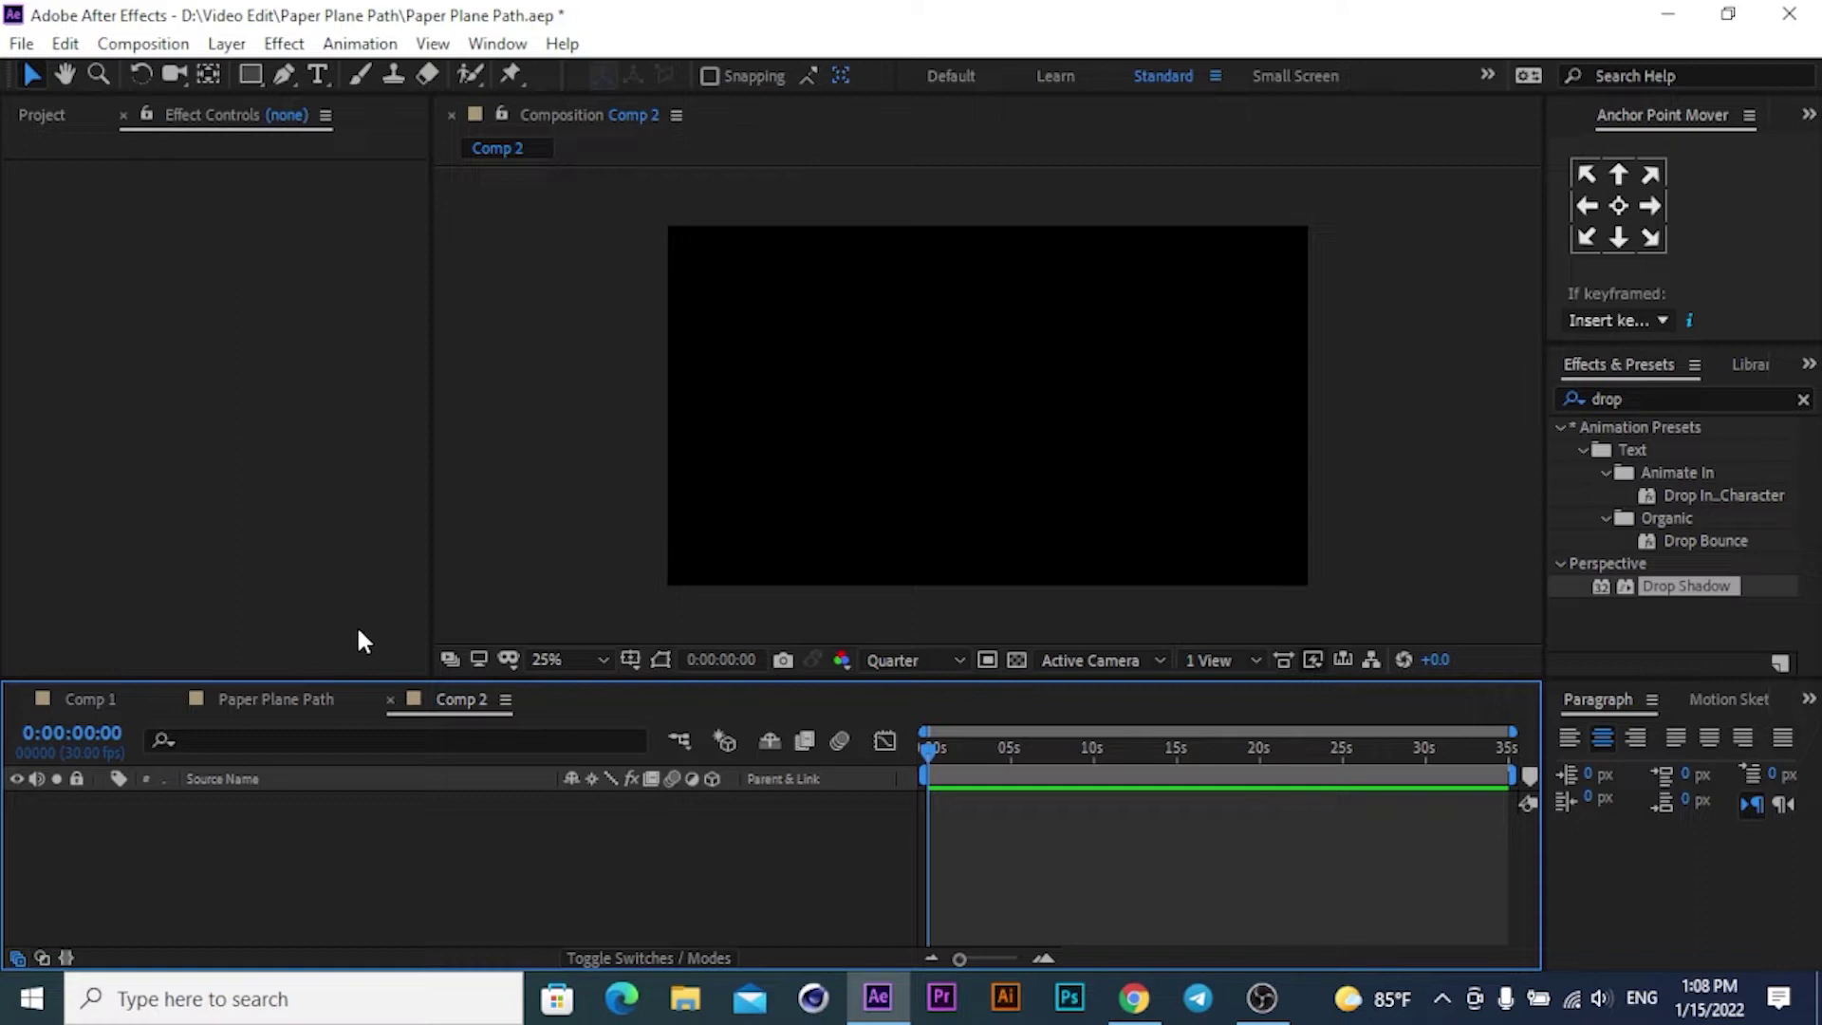
Show the Project panel and select the Map01.psd footage item.
{"action": "left_click", "coordinate": [40, 115]}
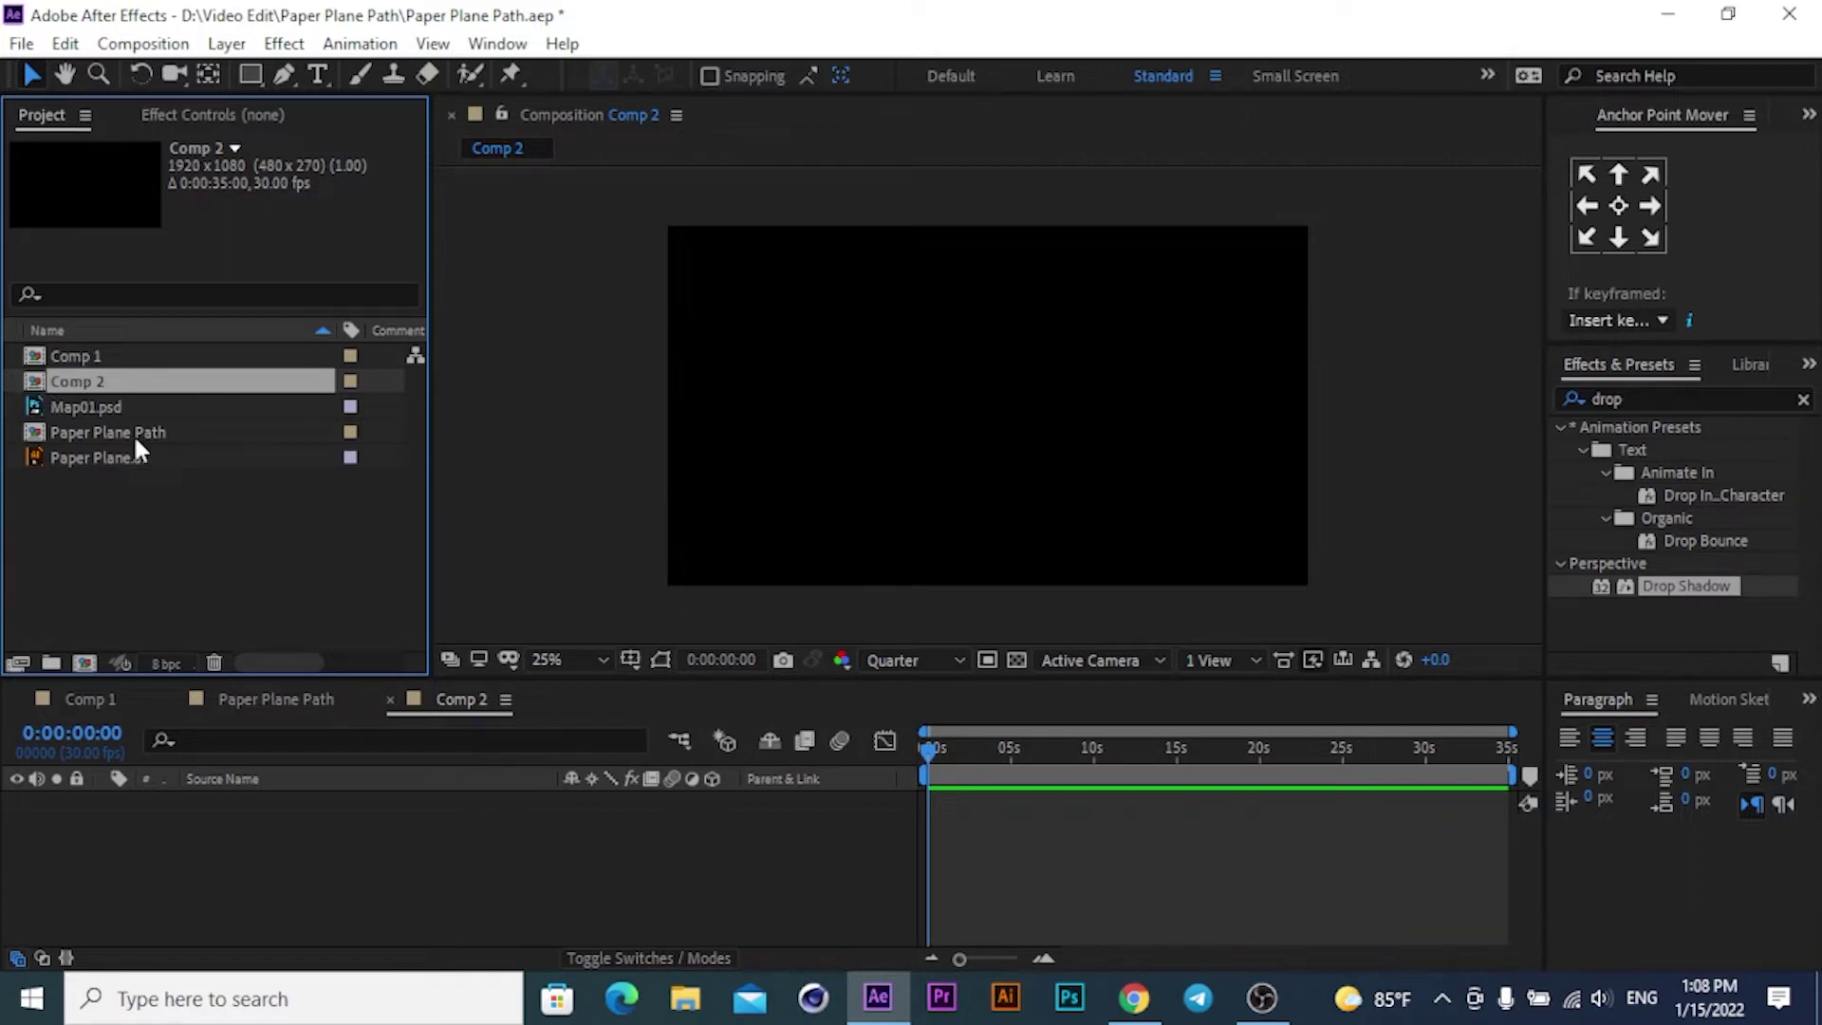
{"action": "left_click", "coordinate": [74, 403]}
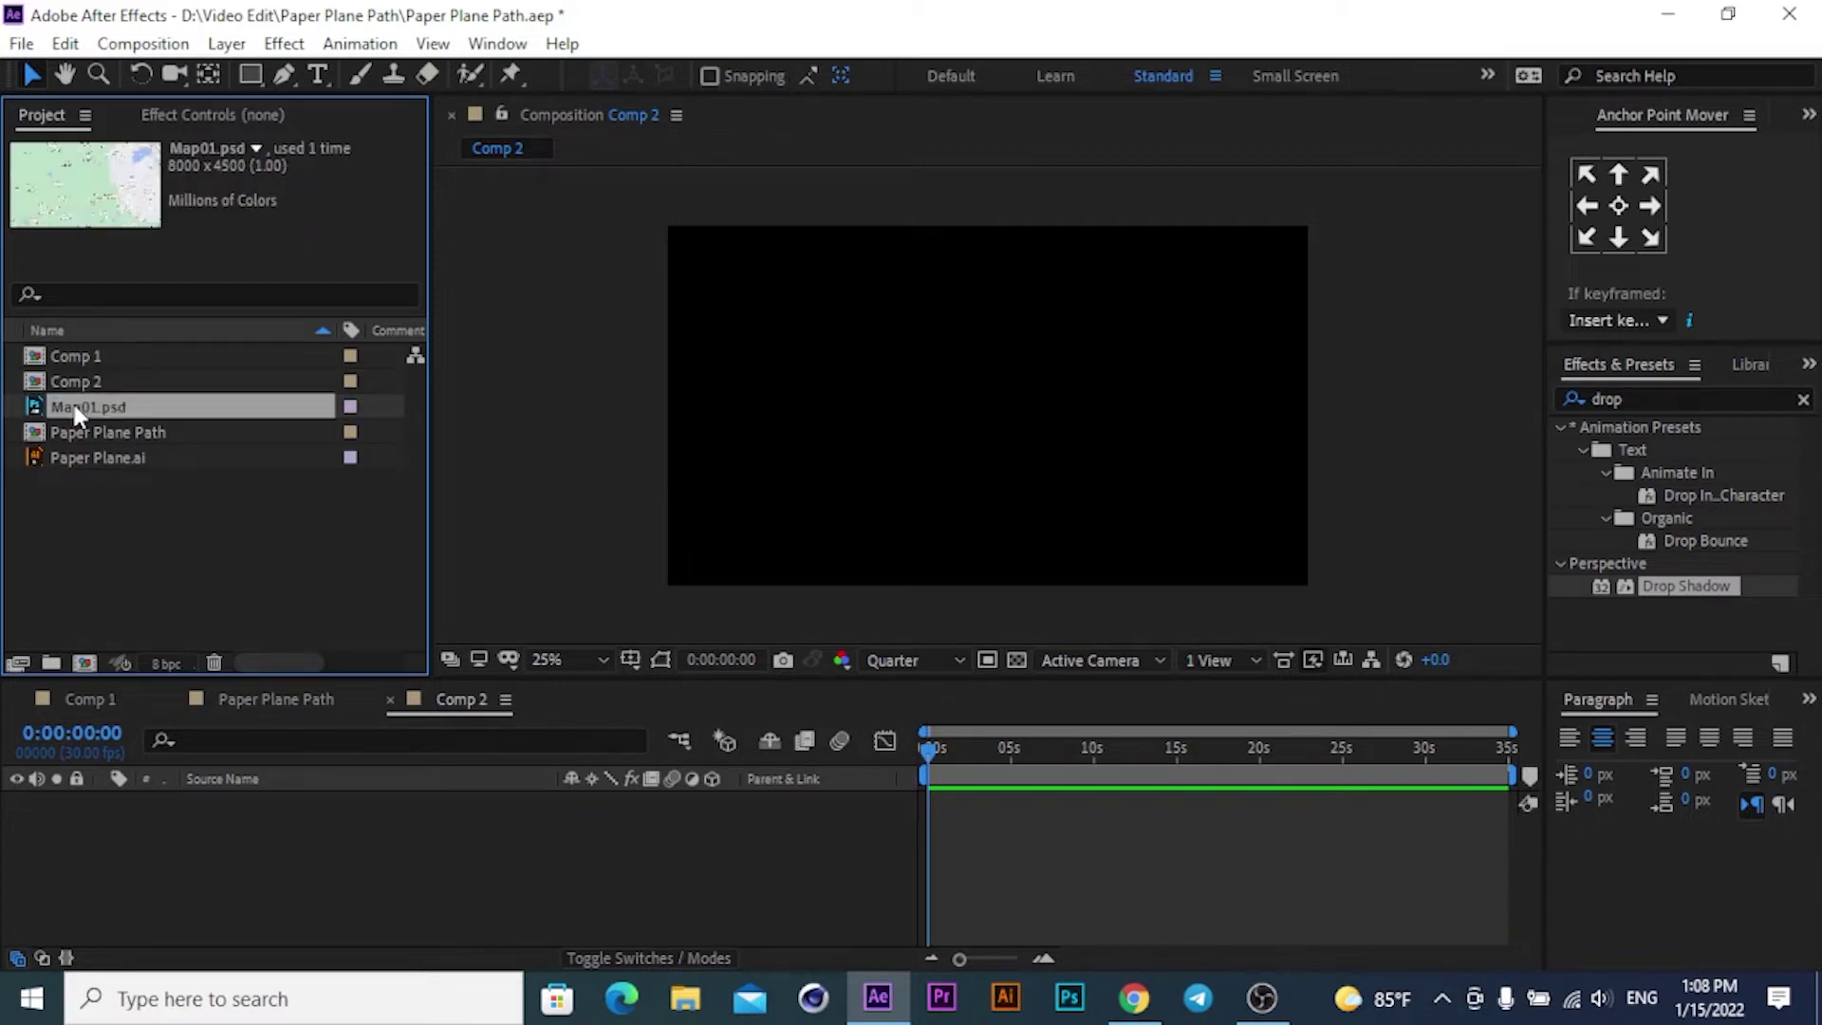
Place Map01.psd into the Comp 2 timeline and scale the layer down to 24%.
{"action": "left_click_drag", "start_coordinate": [76, 408], "coordinate": [192, 846]}
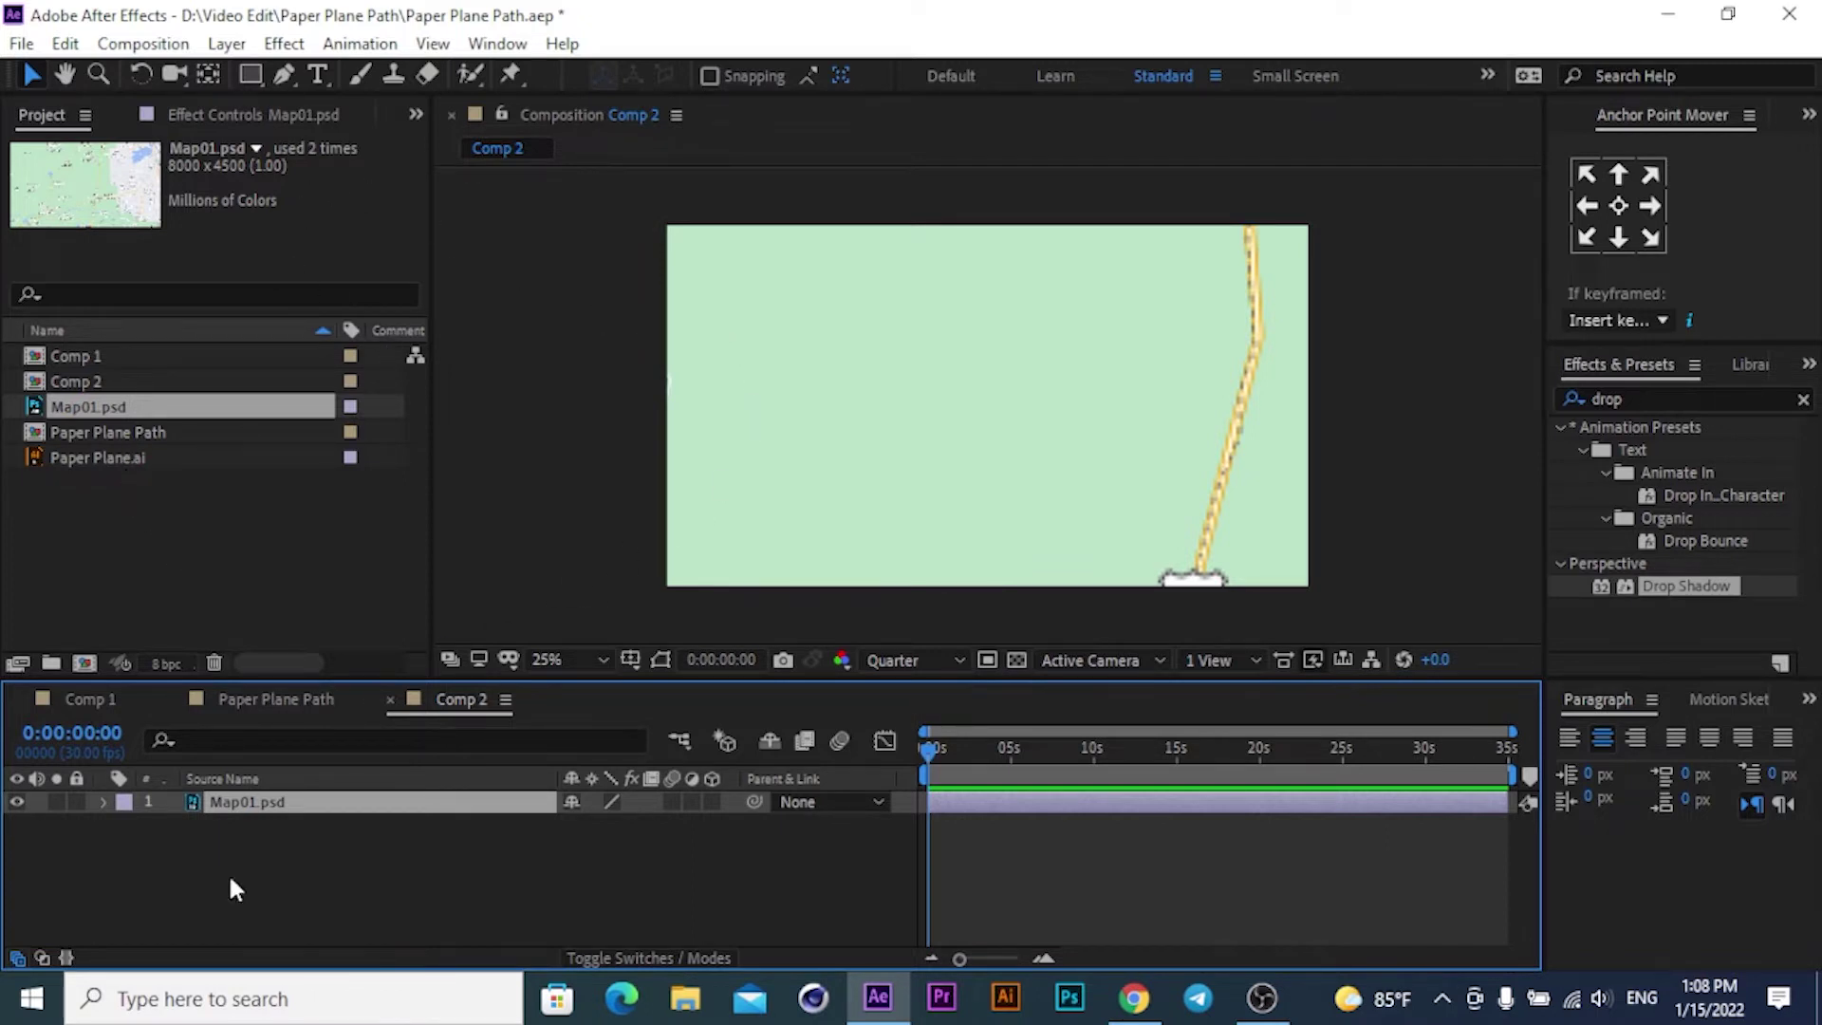
{"action": "key", "text": "s"}
{"action": "left_click_drag", "start_coordinate": [607, 833], "coordinate": [520, 836]}
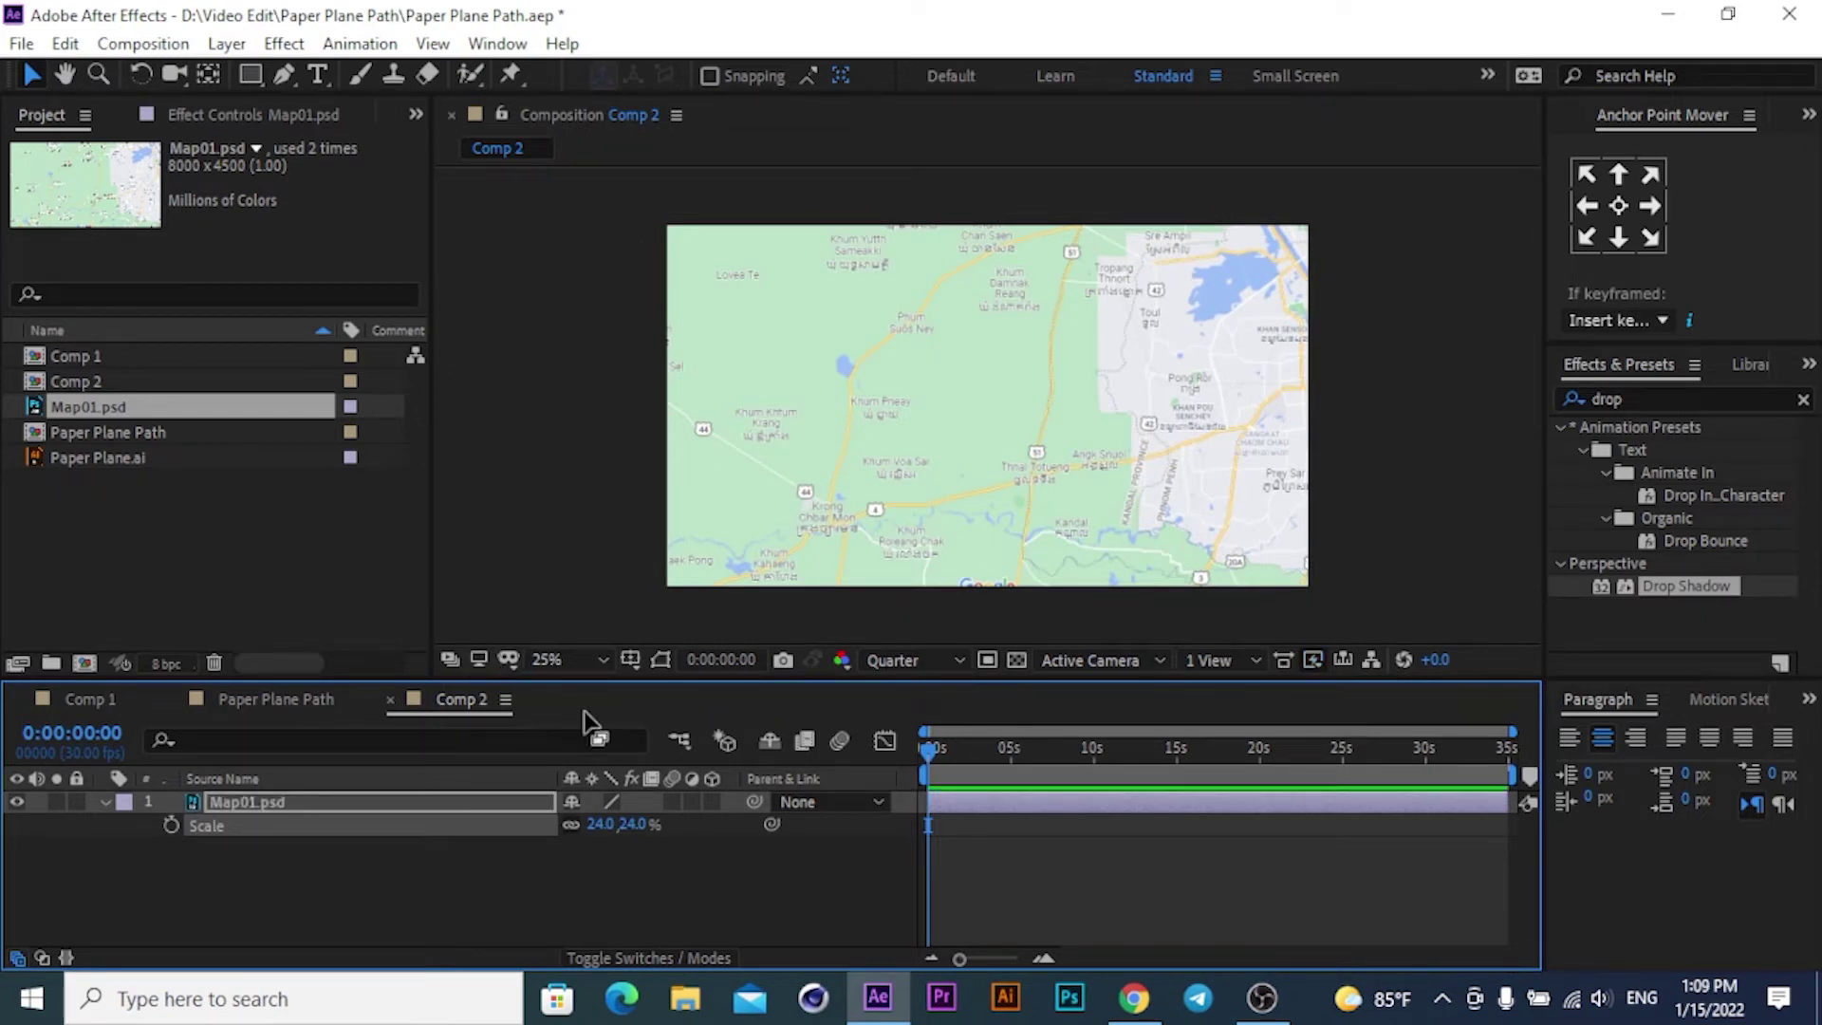
{"action": "key", "text": "s"}
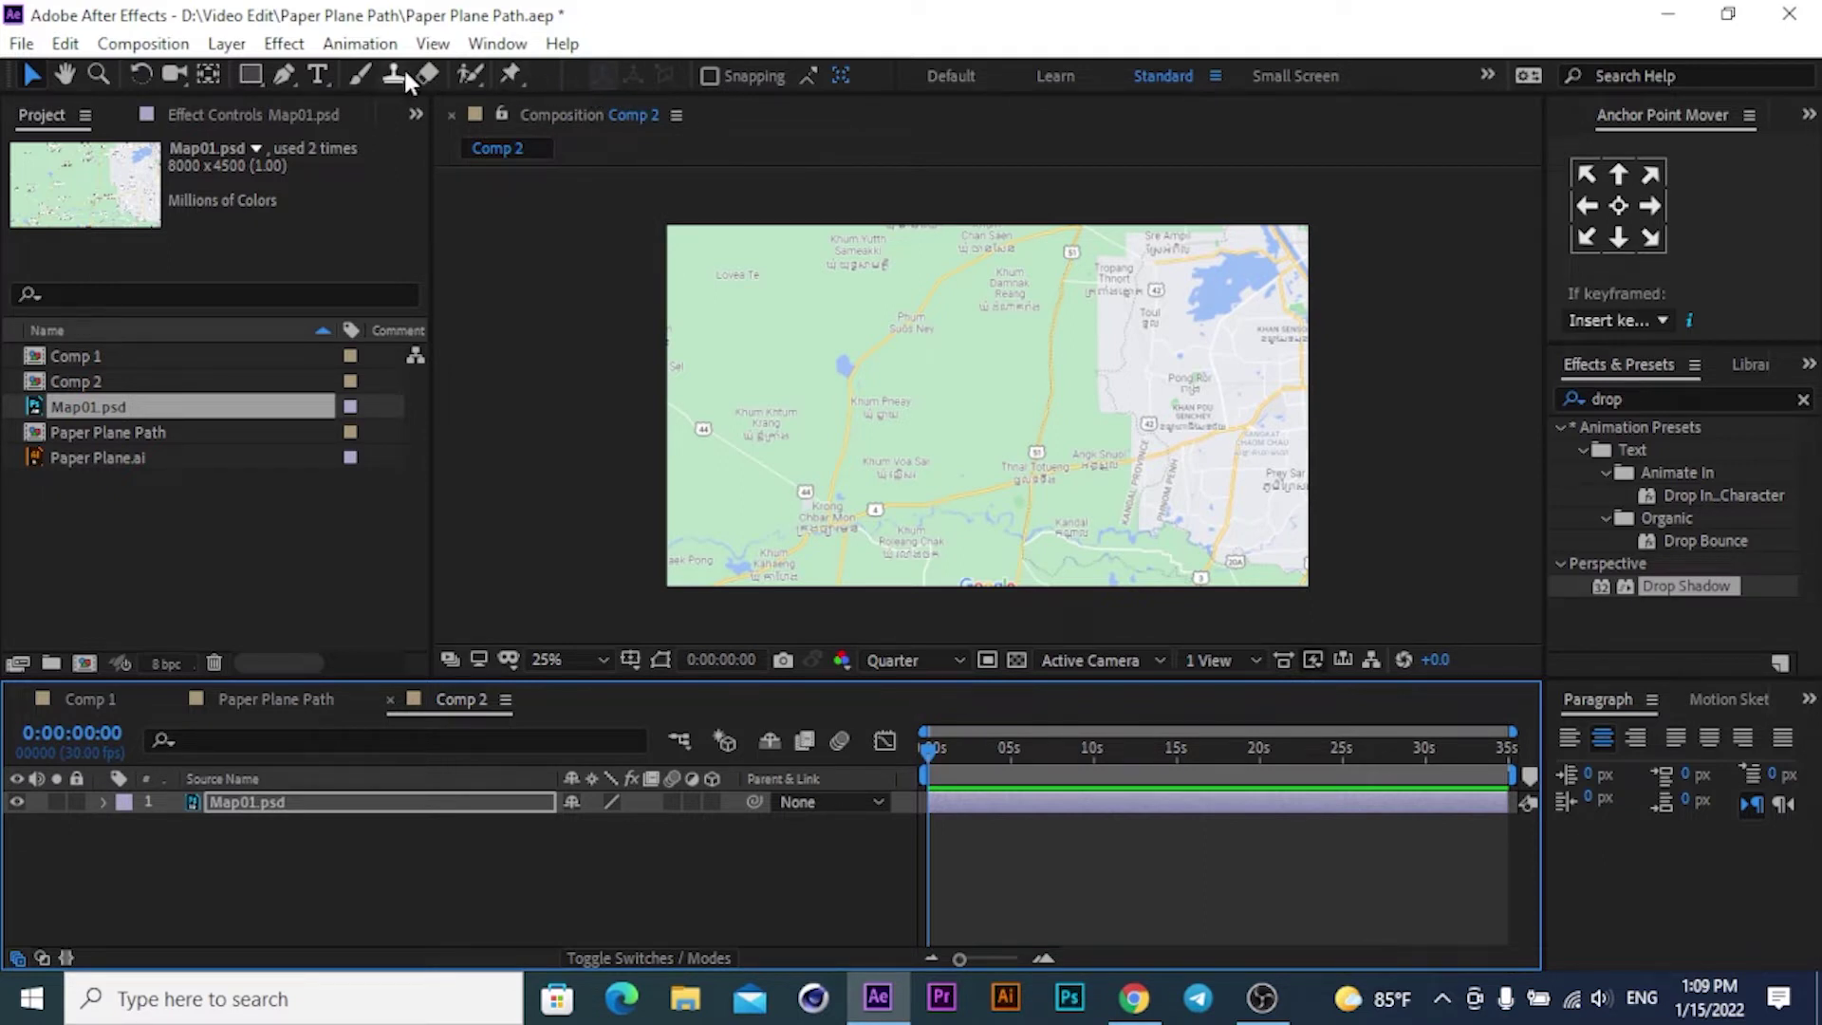
Draw a five-point bezier path with a loop, from past the map's right edge to past its left edge.
{"action": "left_click", "coordinate": [283, 75]}
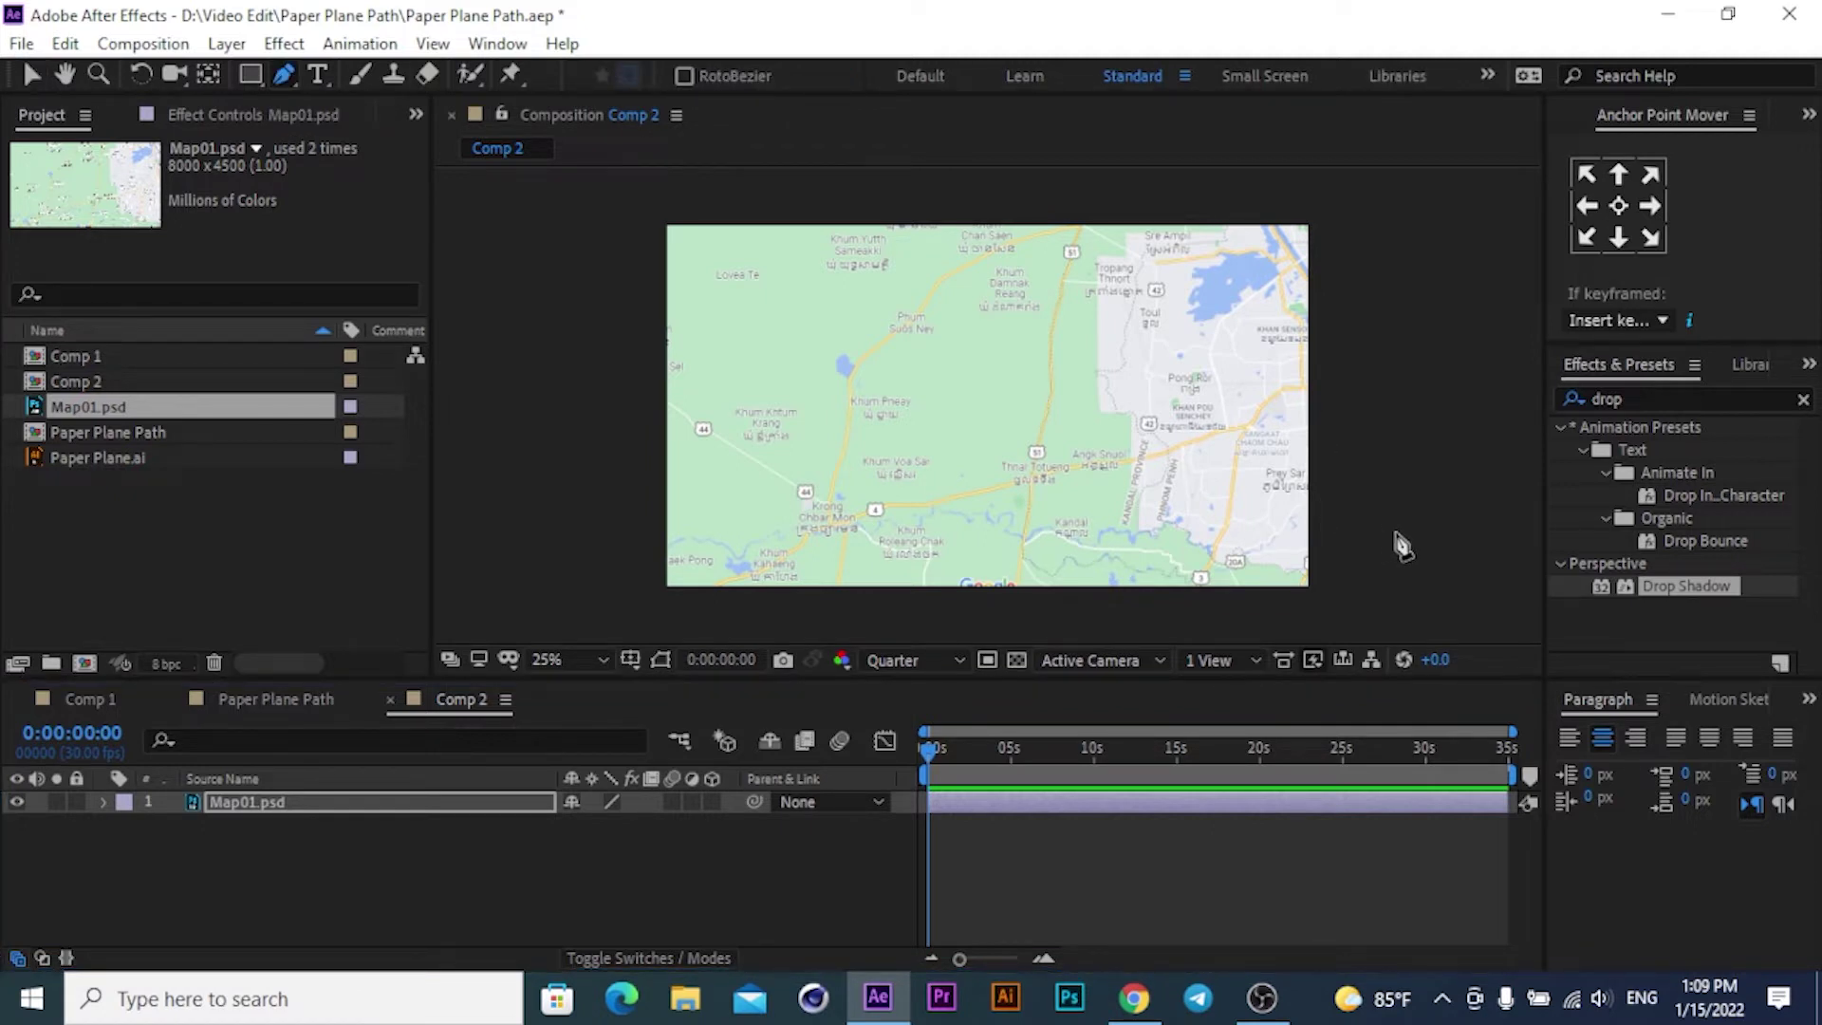
{"action": "left_click_drag", "start_coordinate": [1394, 531], "coordinate": [1449, 541]}
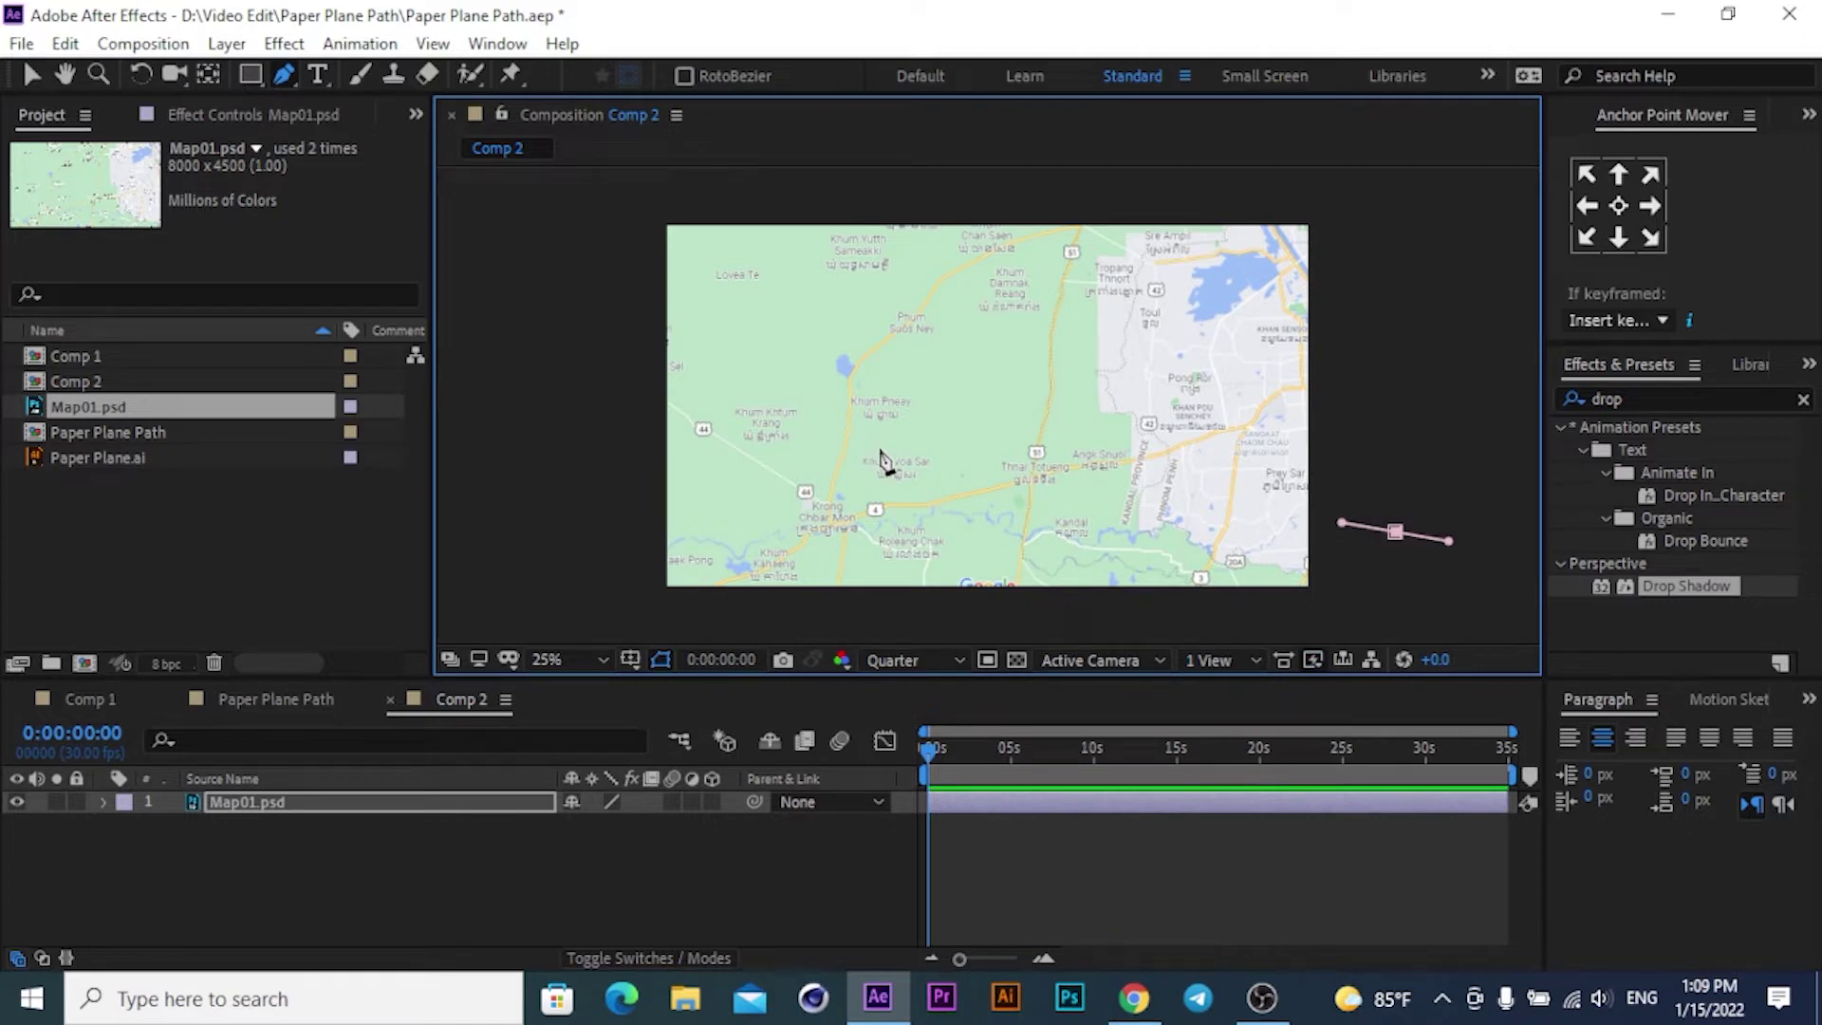
{"action": "left_click_drag", "start_coordinate": [906, 431], "coordinate": [884, 343]}
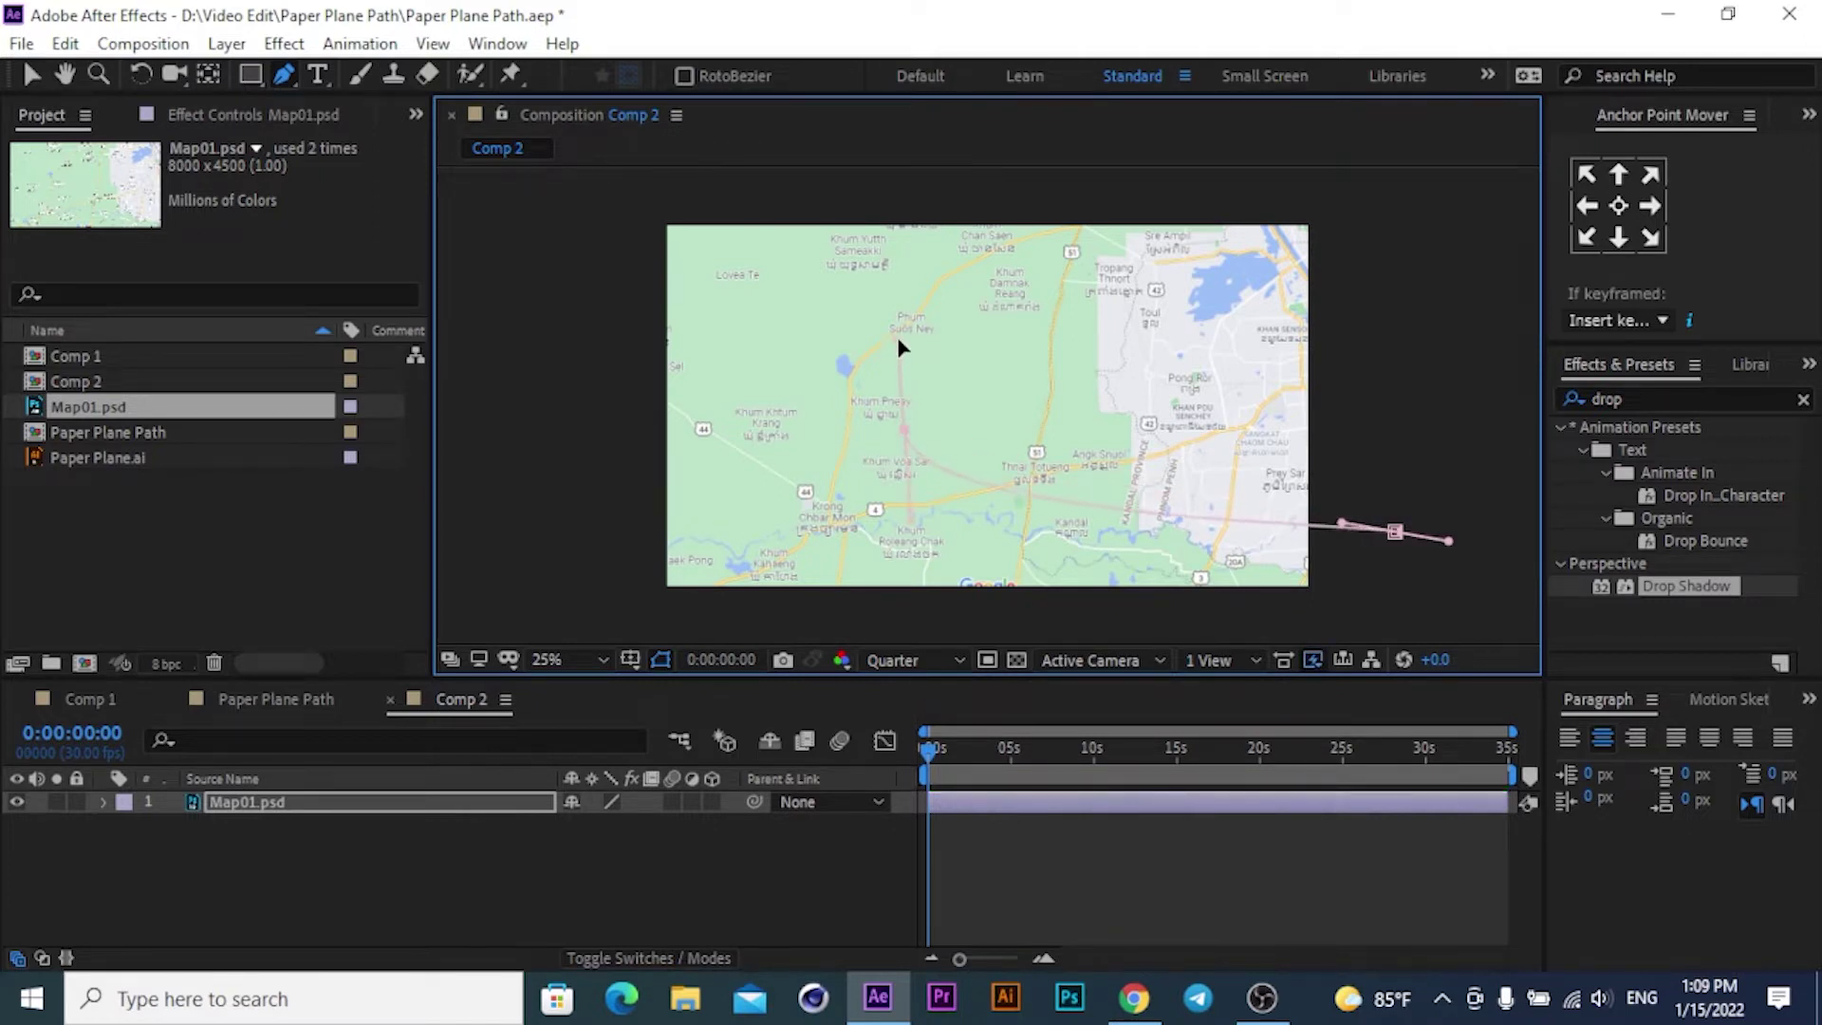
{"action": "left_click_drag", "start_coordinate": [996, 290], "coordinate": [1055, 289]}
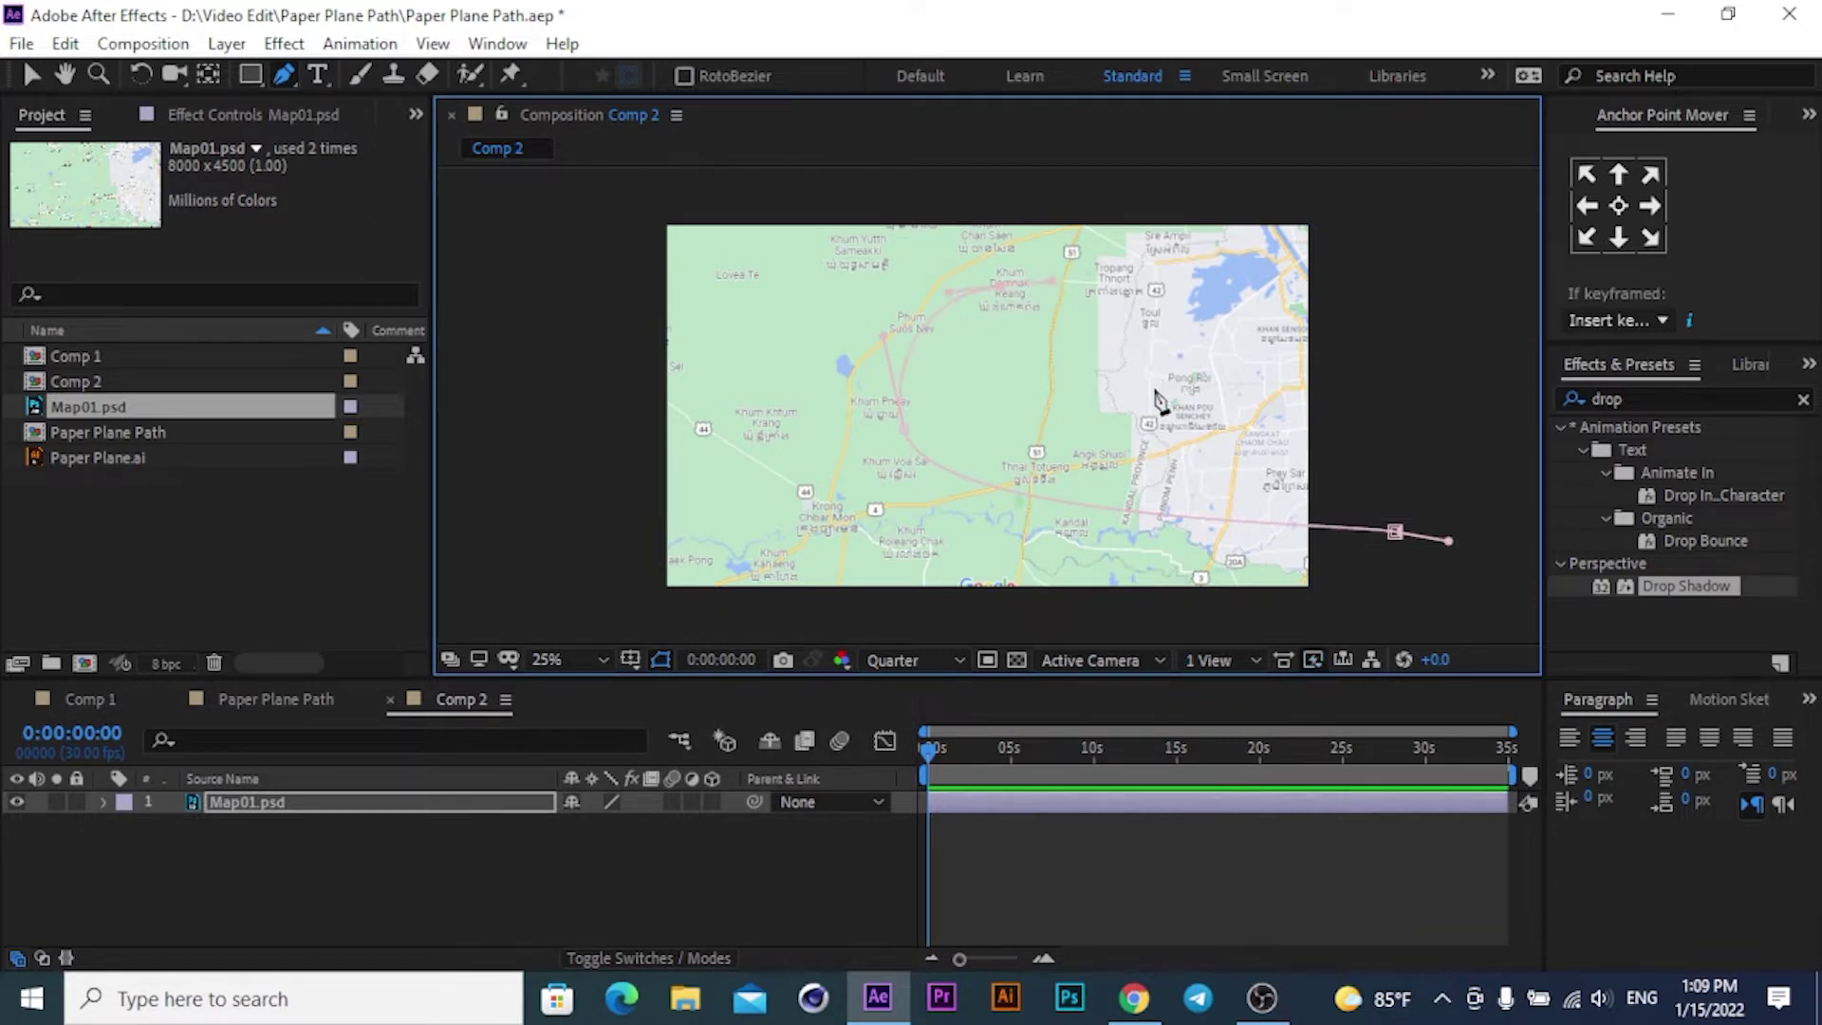
{"action": "left_click_drag", "start_coordinate": [1141, 399], "coordinate": [1134, 484]}
{"action": "left_click_drag", "start_coordinate": [565, 336], "coordinate": [490, 336]}
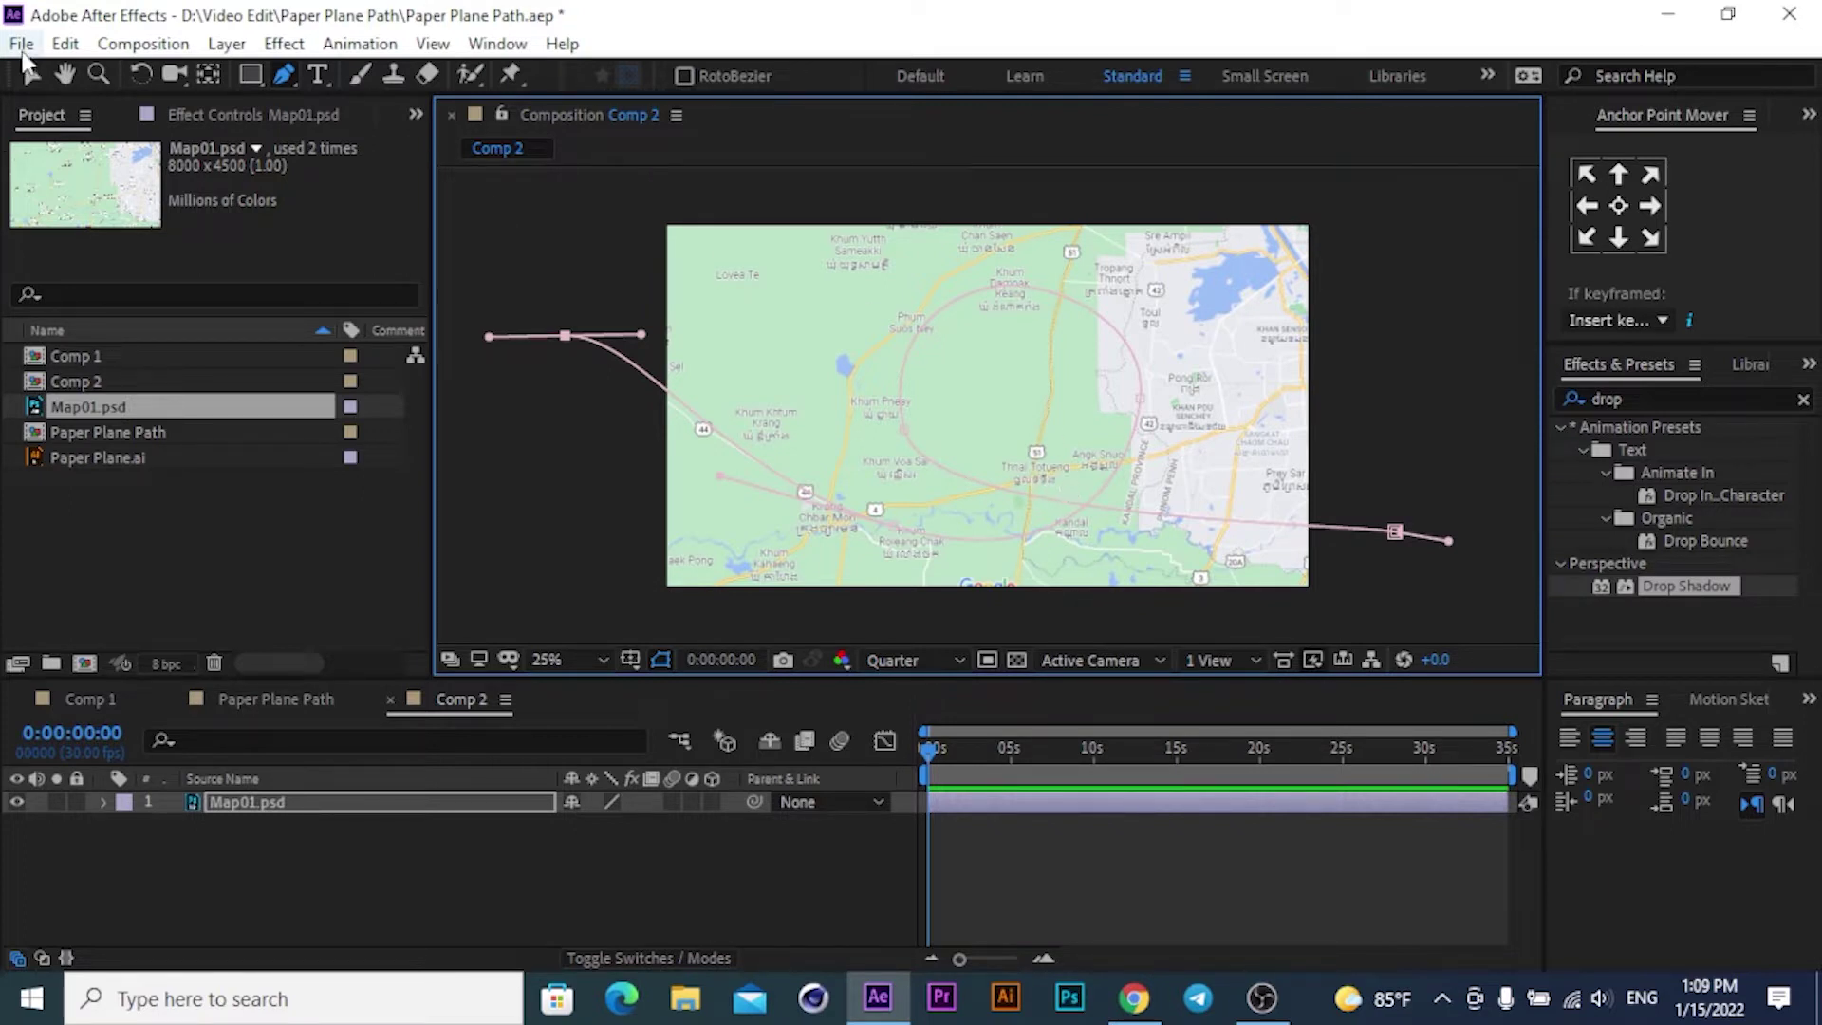
{"action": "left_click", "coordinate": [31, 80]}
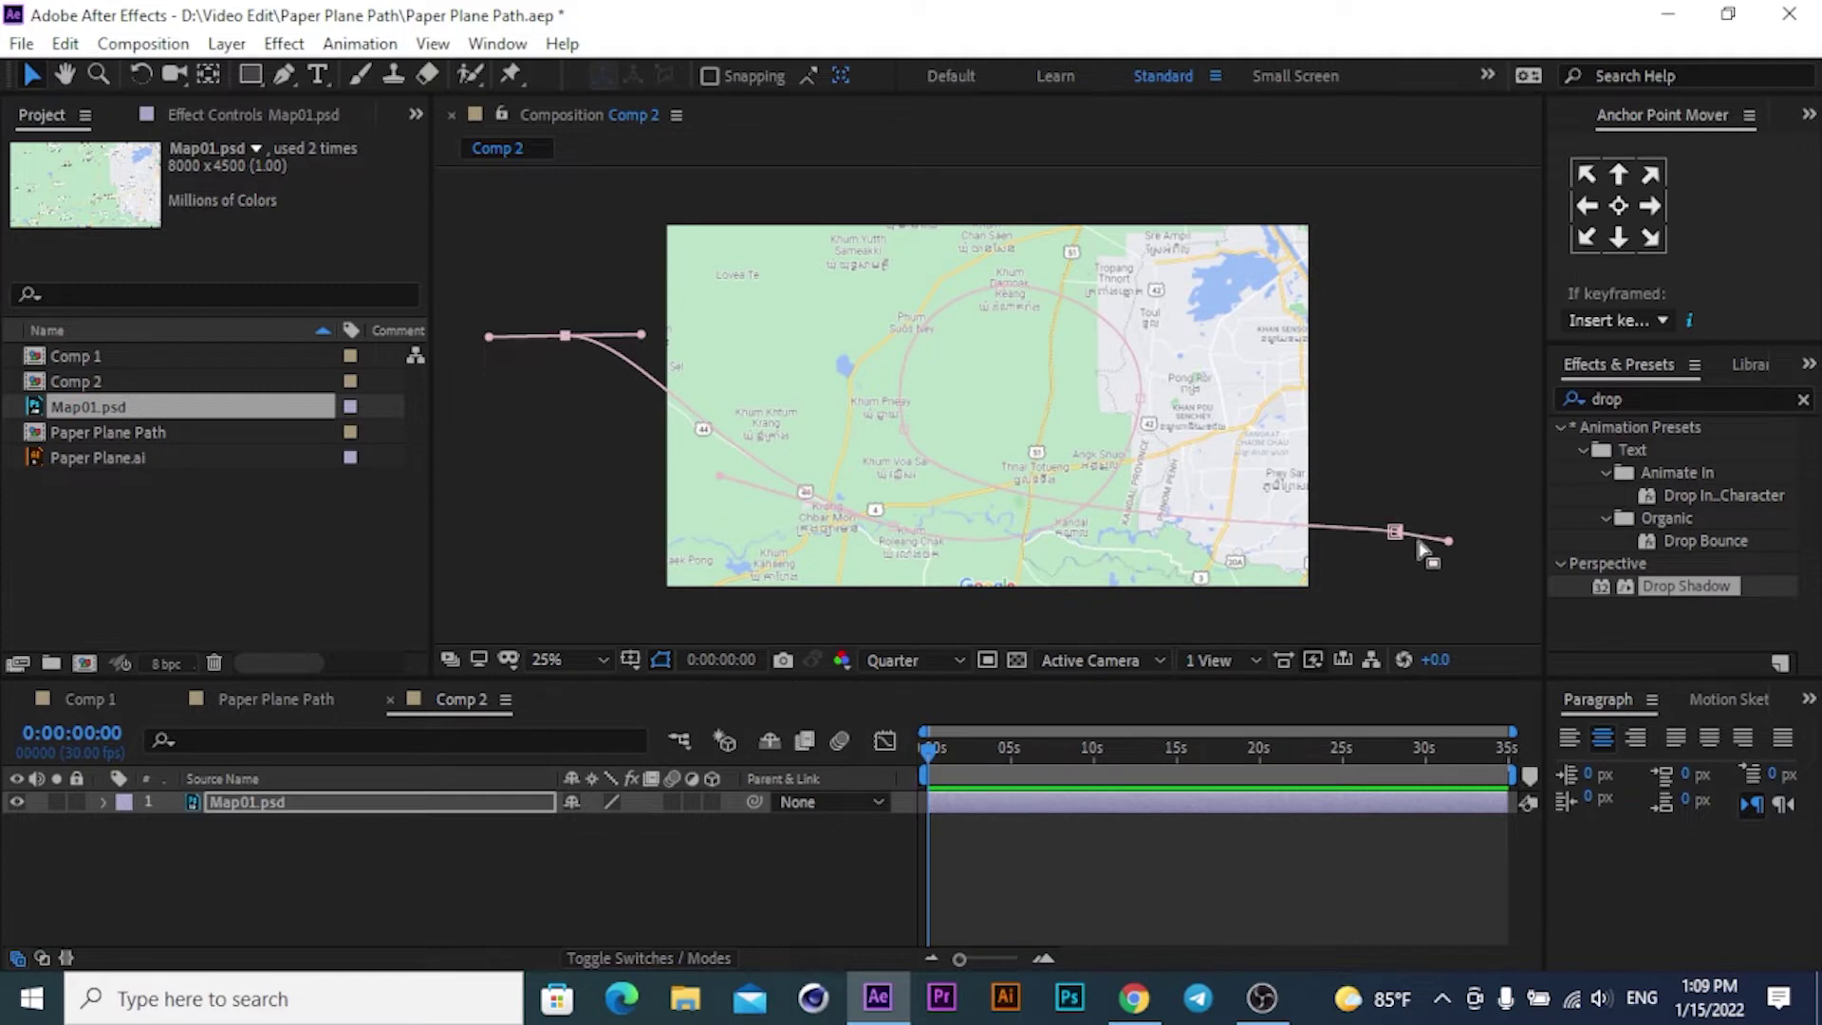
Drag the path's bezier handles to curve the right end and round out the loop's top, bottom and sides.
{"action": "left_click_drag", "start_coordinate": [1398, 537], "coordinate": [1337, 503]}
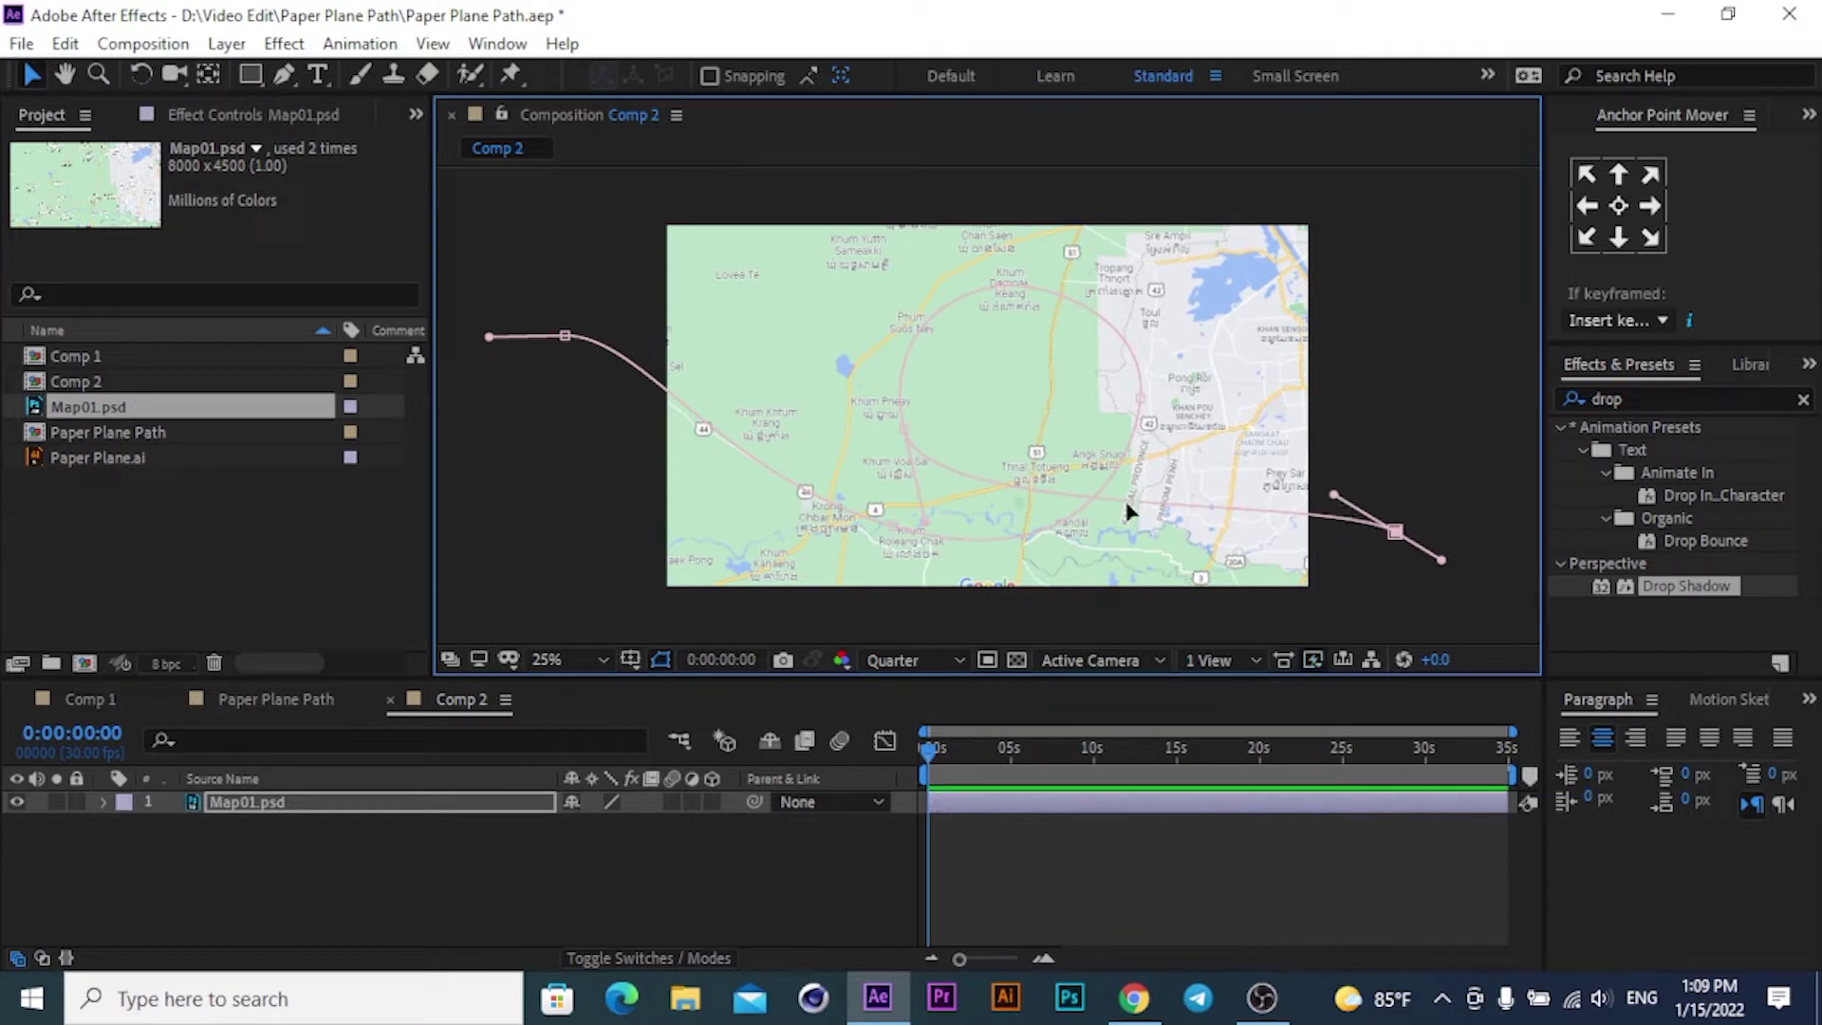
{"action": "left_click", "coordinate": [1131, 398]}
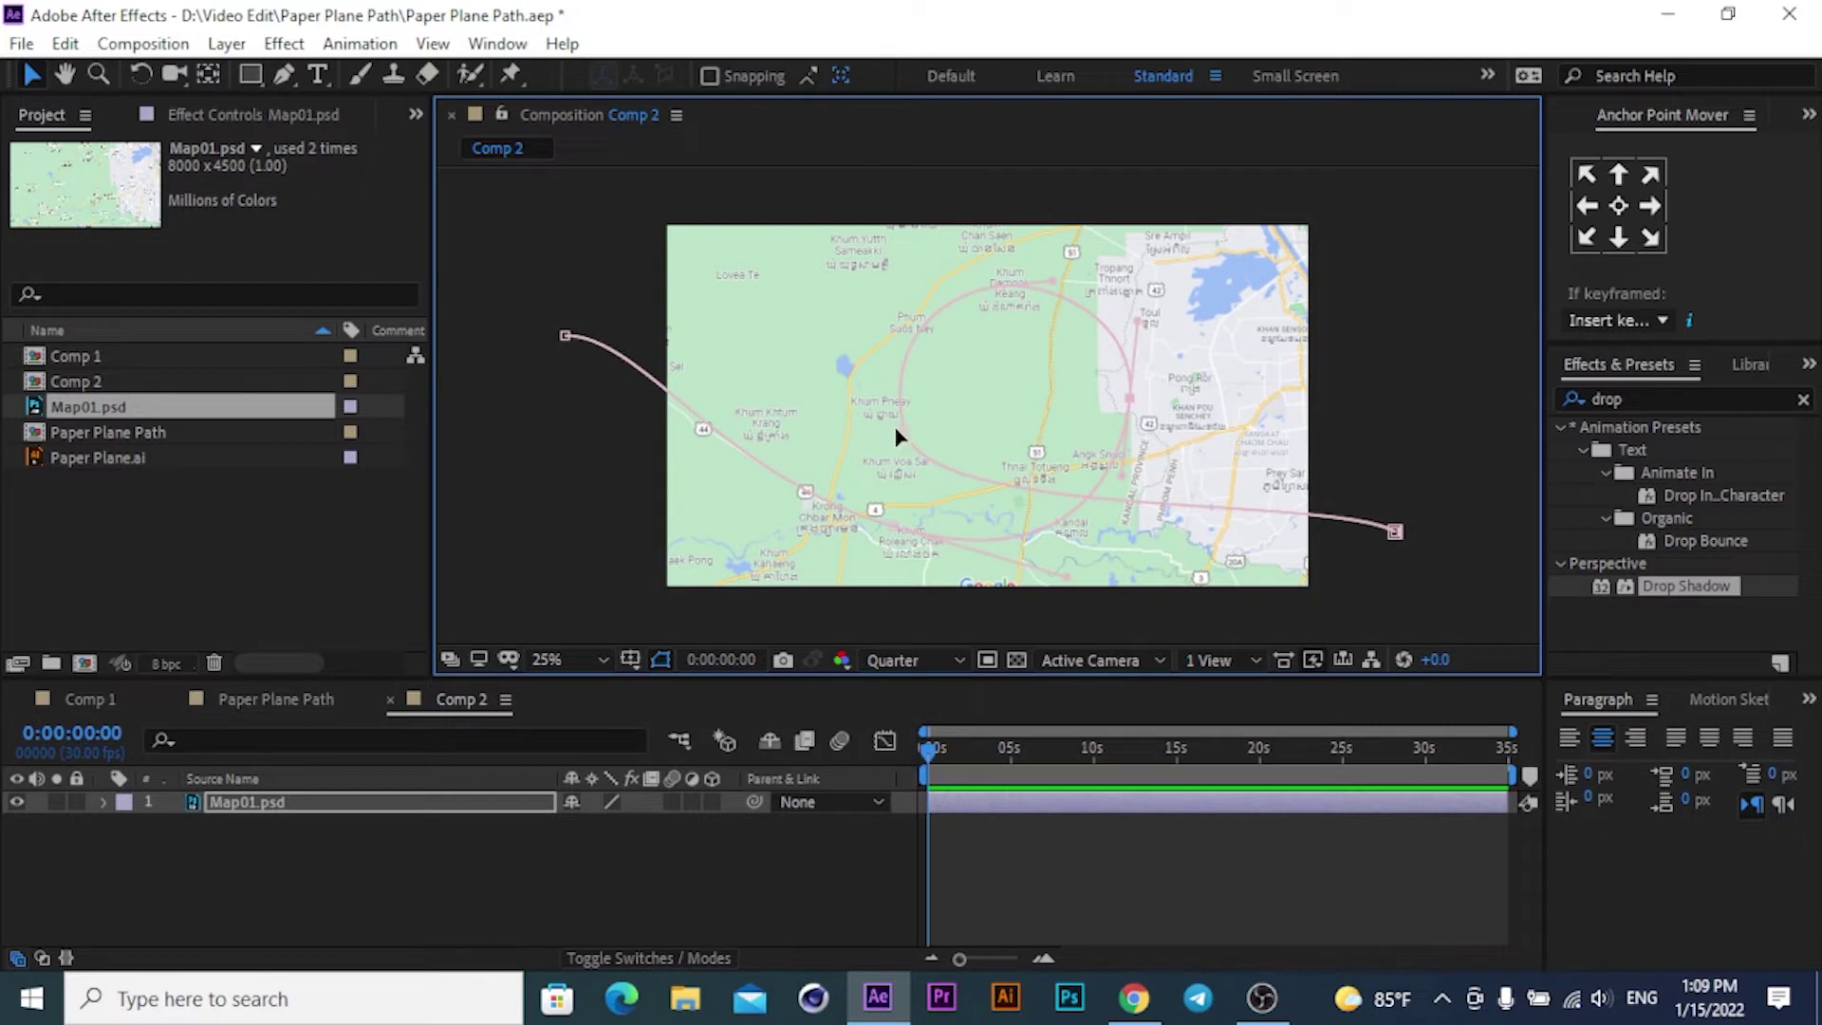
{"action": "left_click_drag", "start_coordinate": [892, 436], "coordinate": [920, 420]}
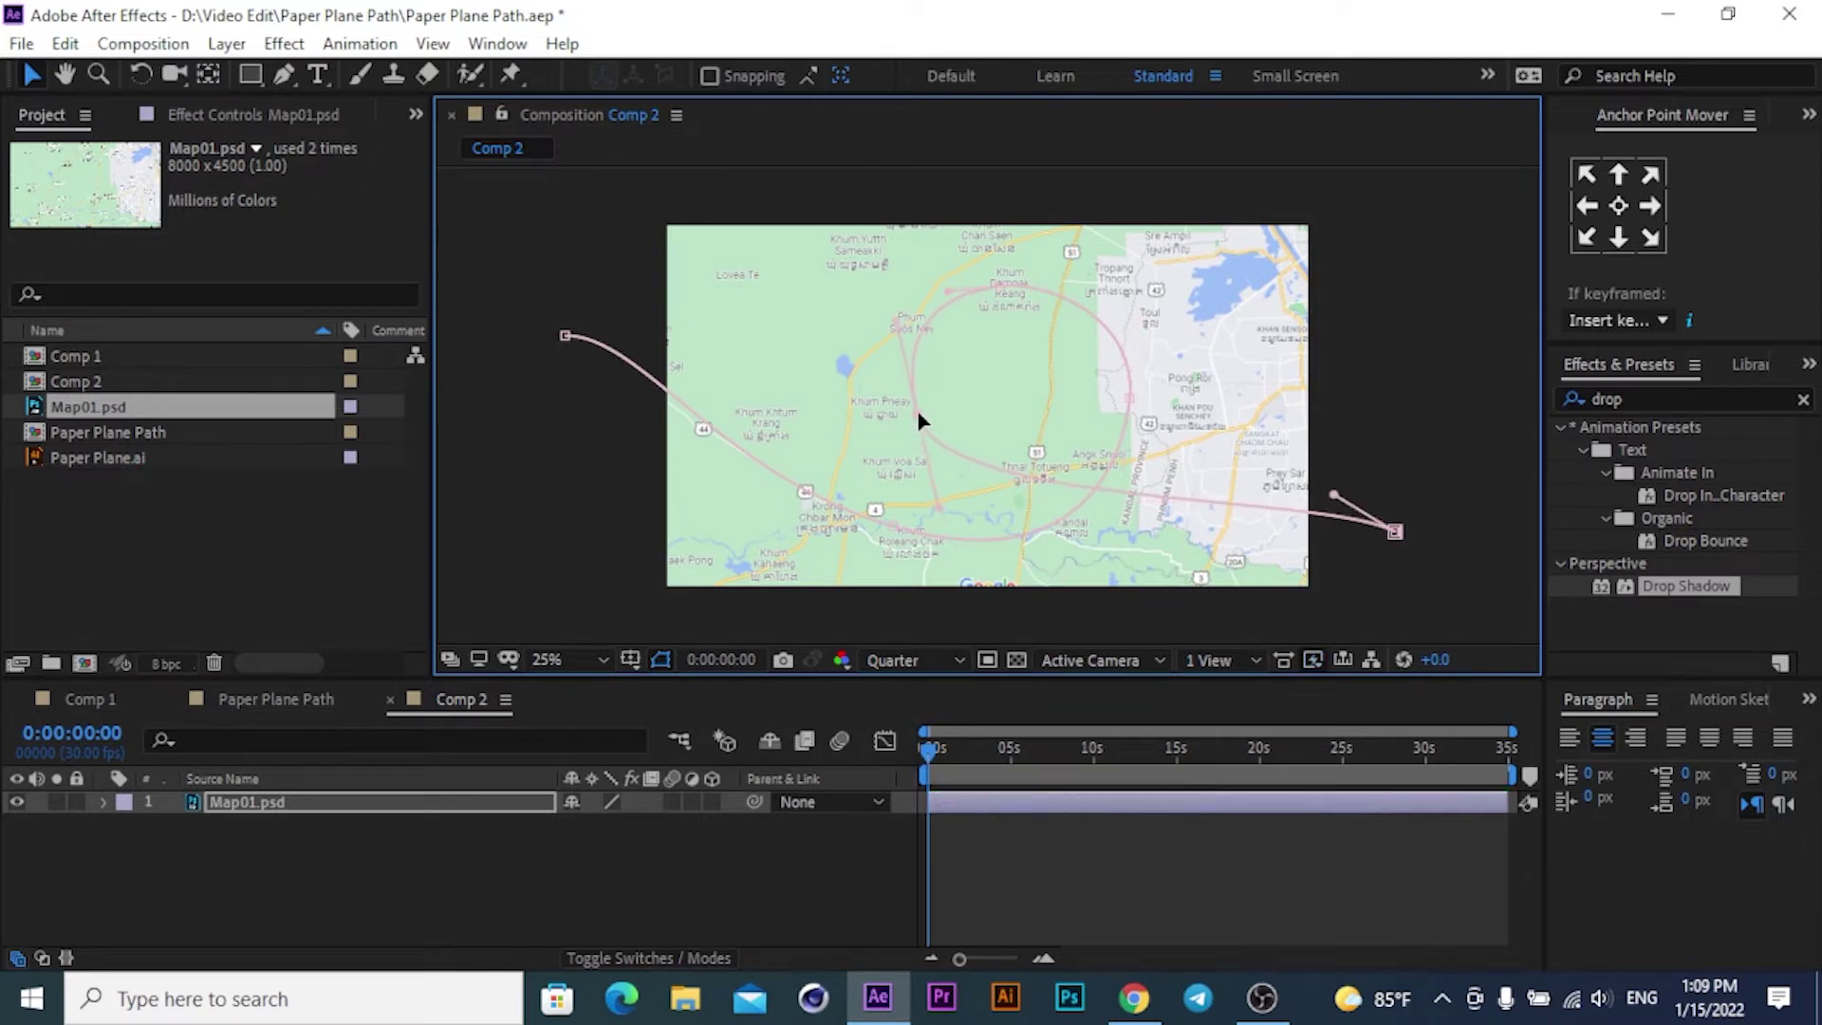
{"action": "left_click_drag", "start_coordinate": [1009, 288], "coordinate": [1010, 282]}
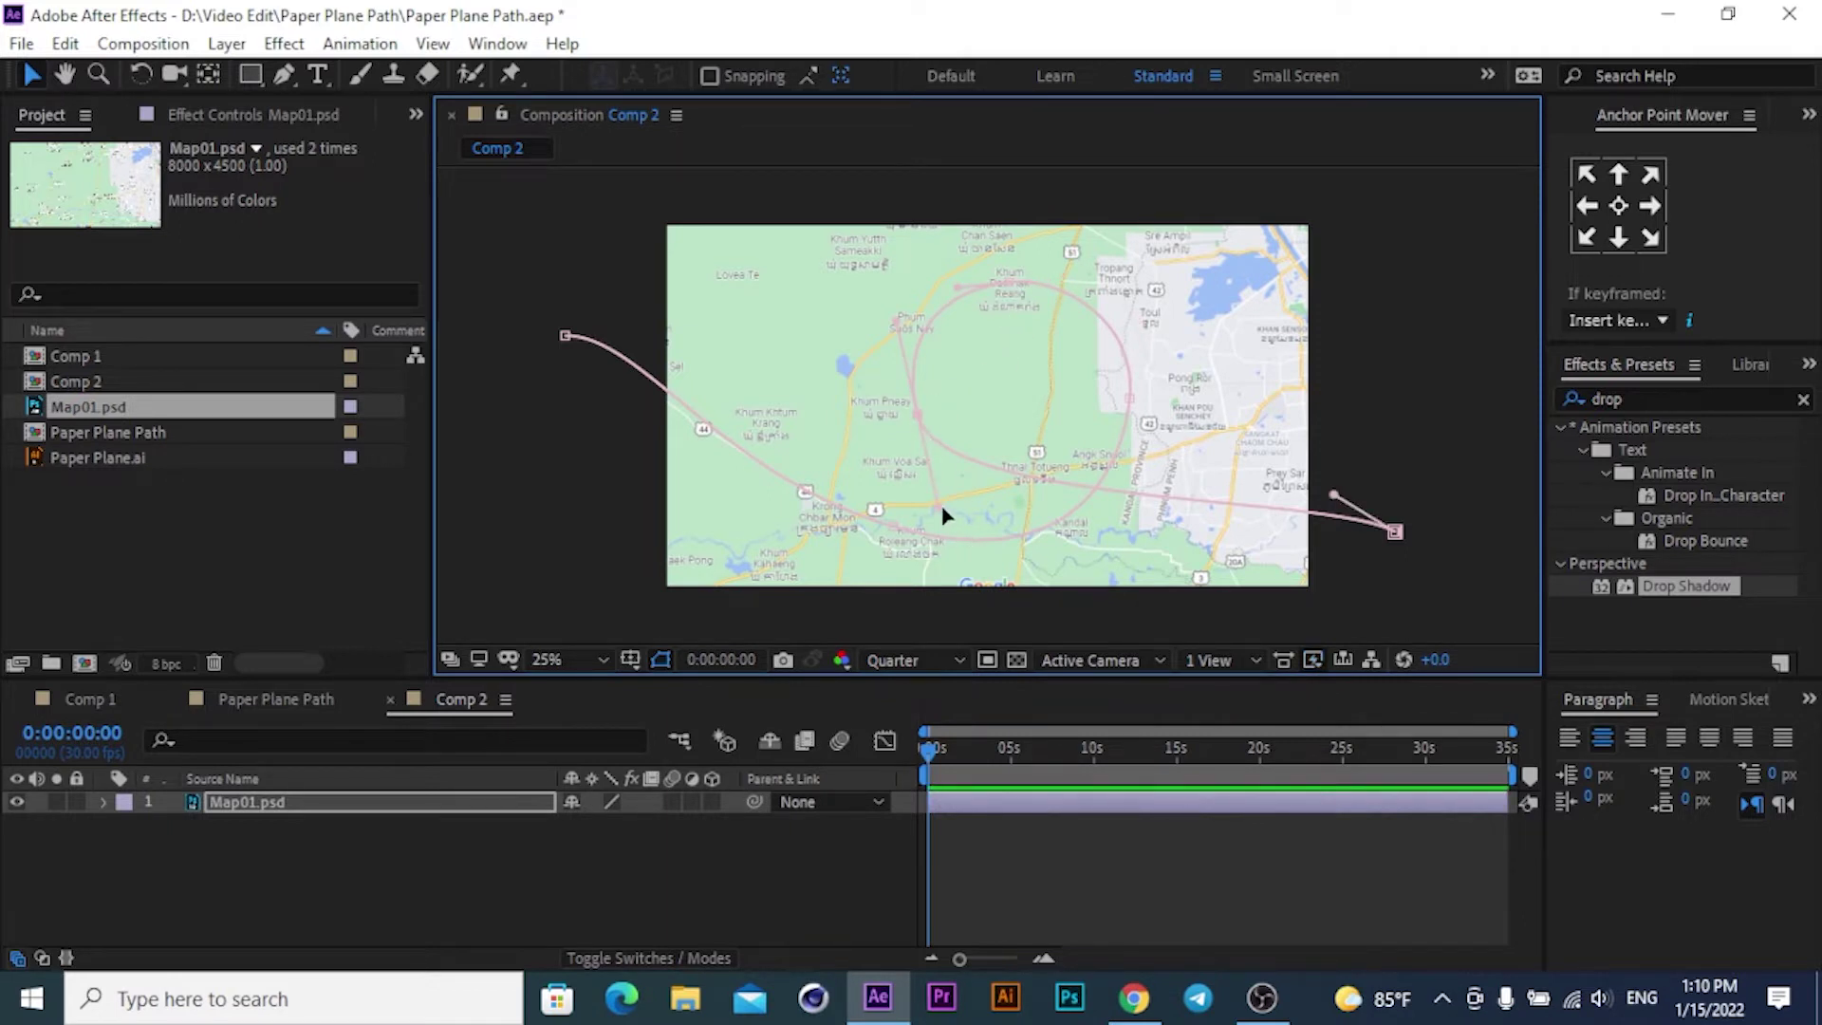
{"action": "left_click_drag", "start_coordinate": [938, 508], "coordinate": [935, 534]}
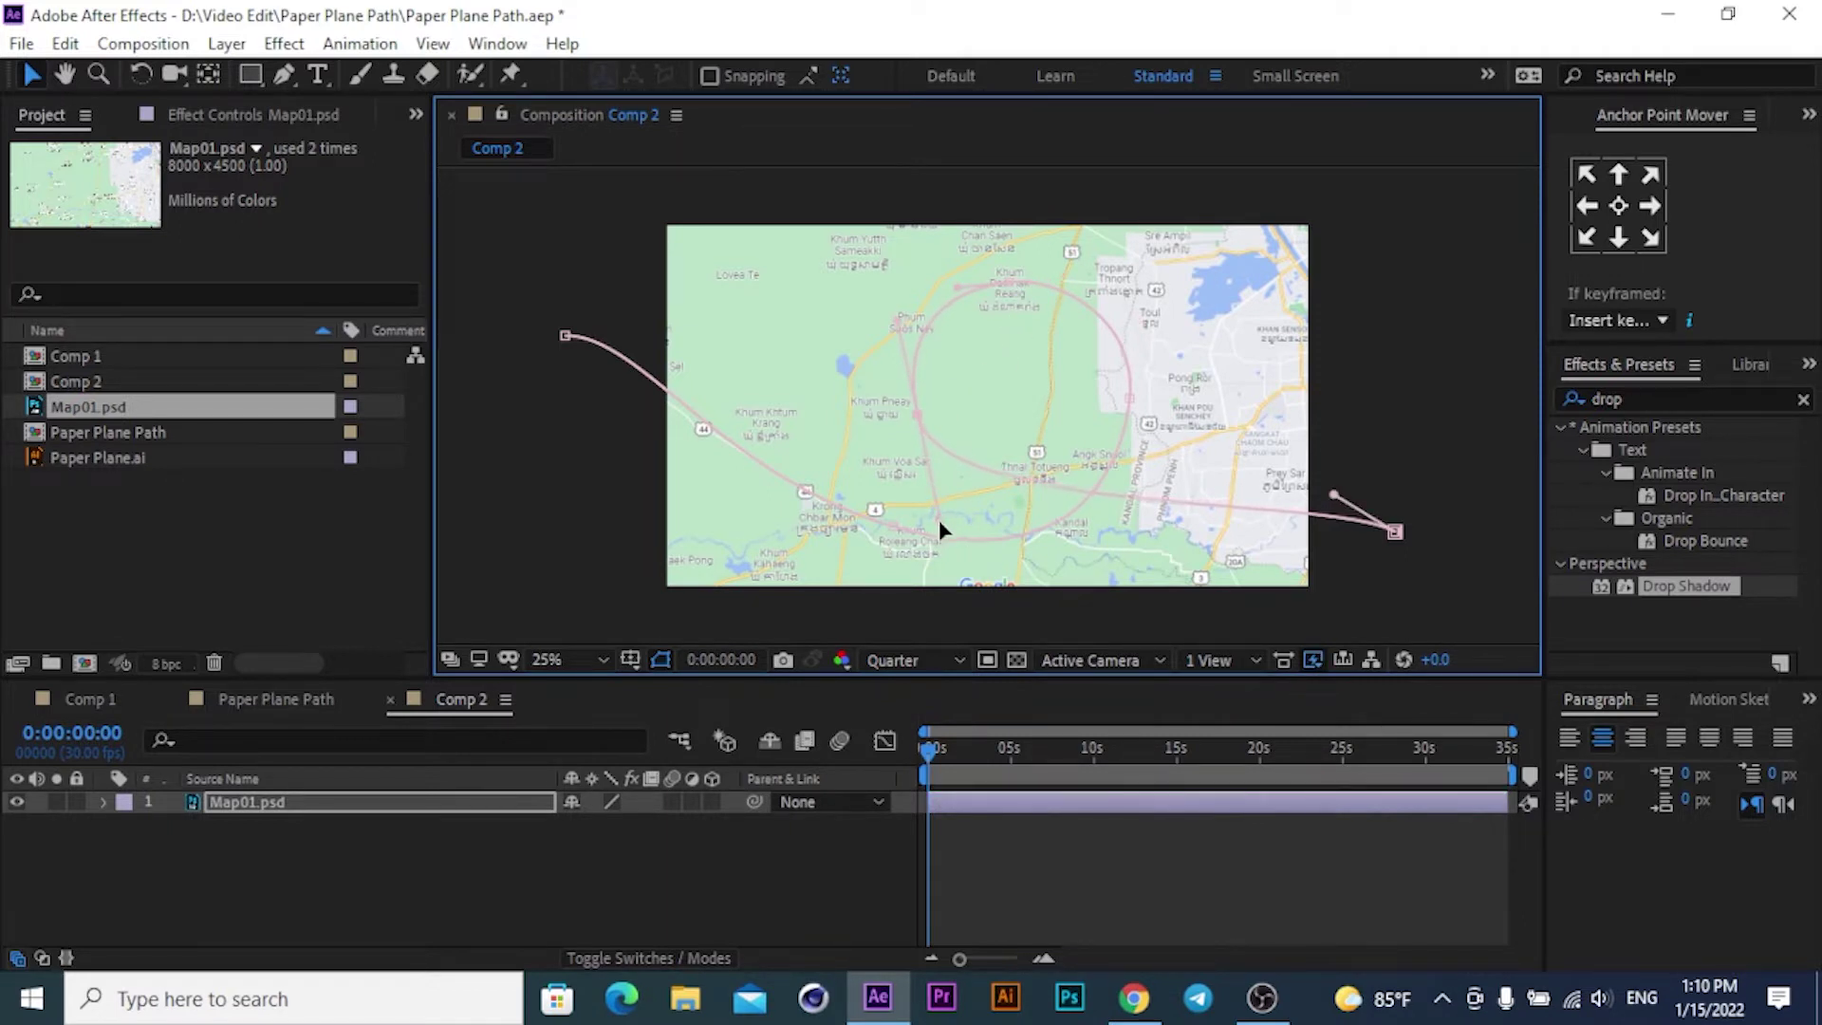
{"action": "left_click_drag", "start_coordinate": [922, 531], "coordinate": [974, 522]}
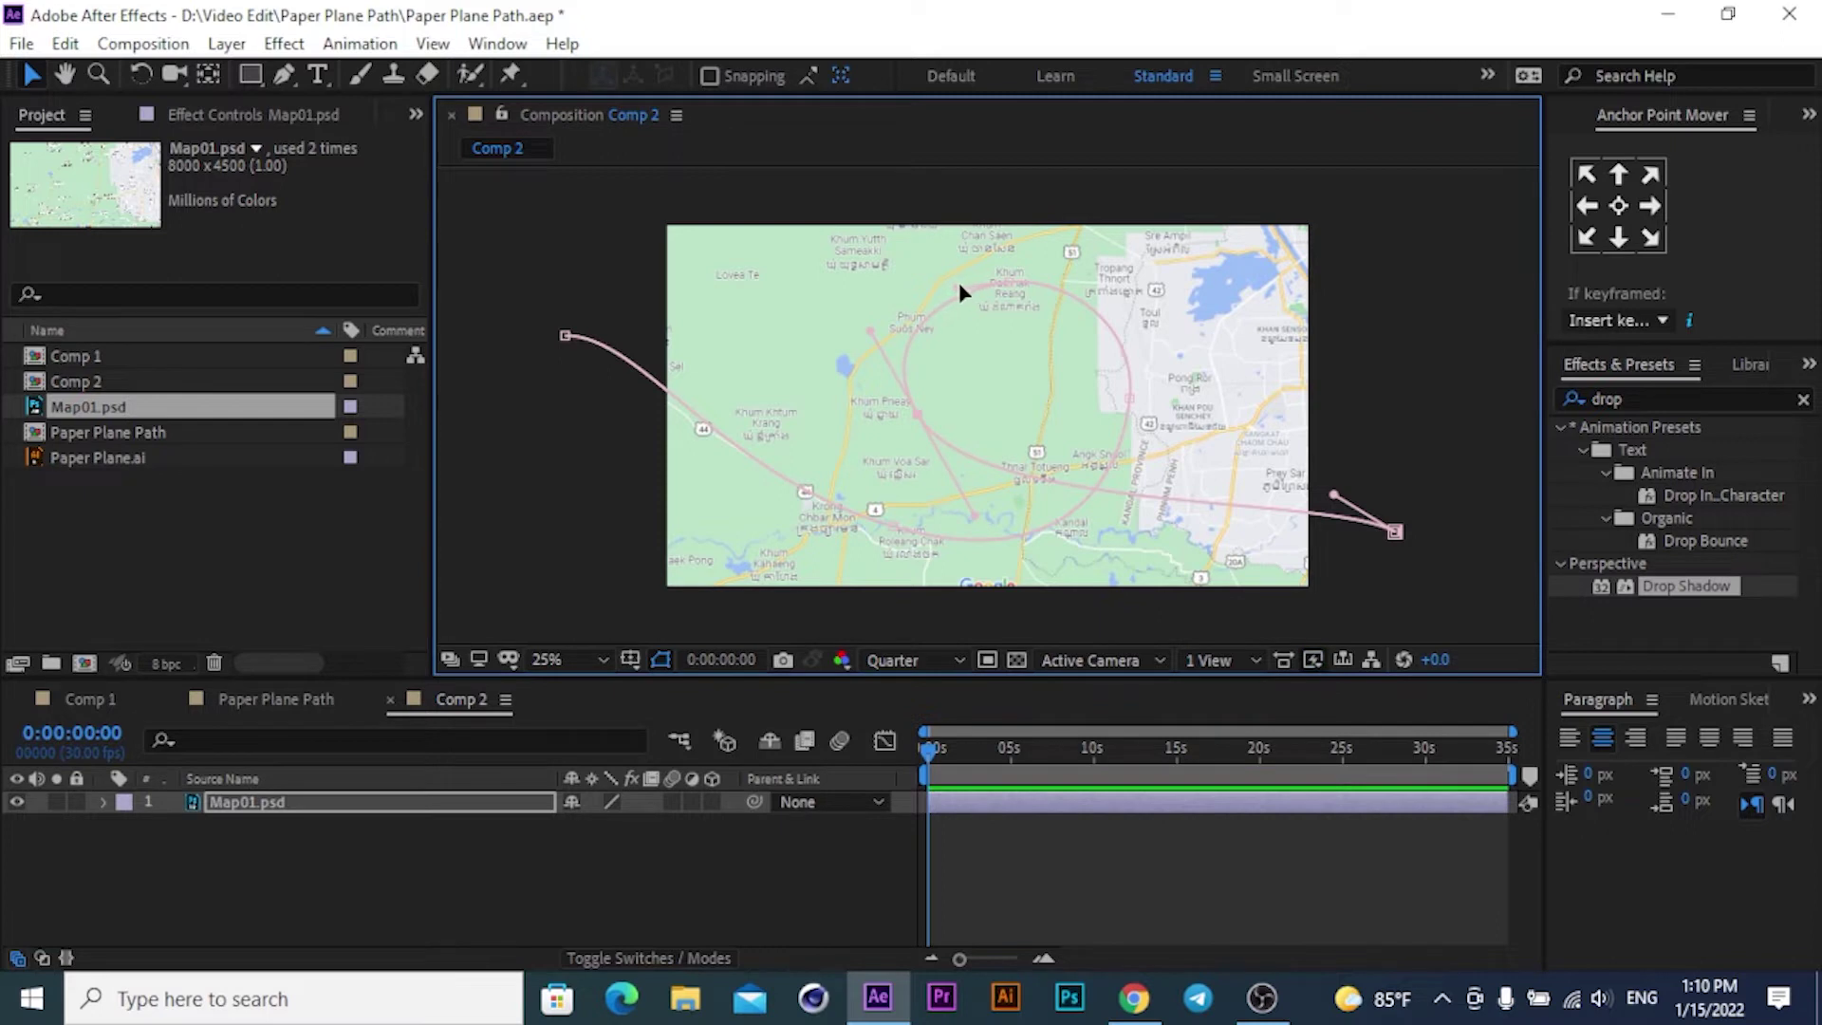
{"action": "left_click_drag", "start_coordinate": [958, 281], "coordinate": [941, 281]}
{"action": "left_click", "coordinate": [628, 651]}
Turn on Title/Action Safe guides, undo the last path-handle change, and deselect the map layer.
{"action": "left_click", "coordinate": [689, 691]}
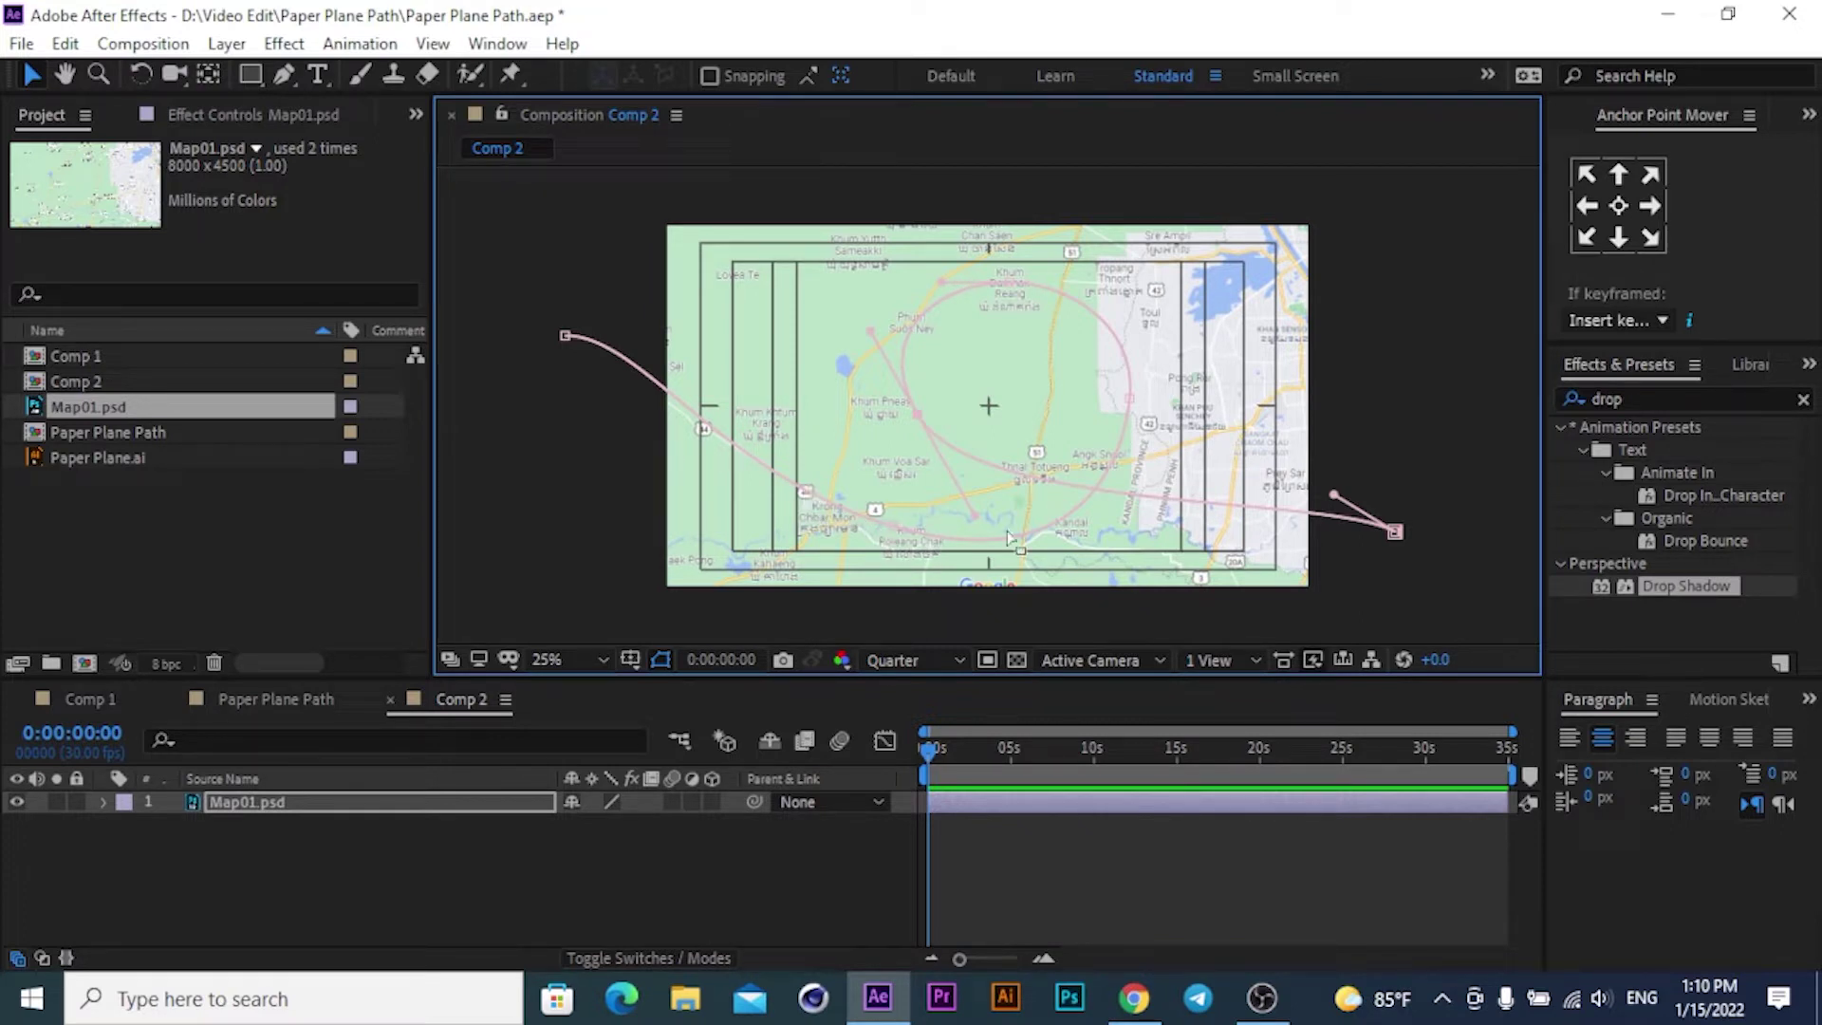
{"action": "key", "text": "ctrl+z"}
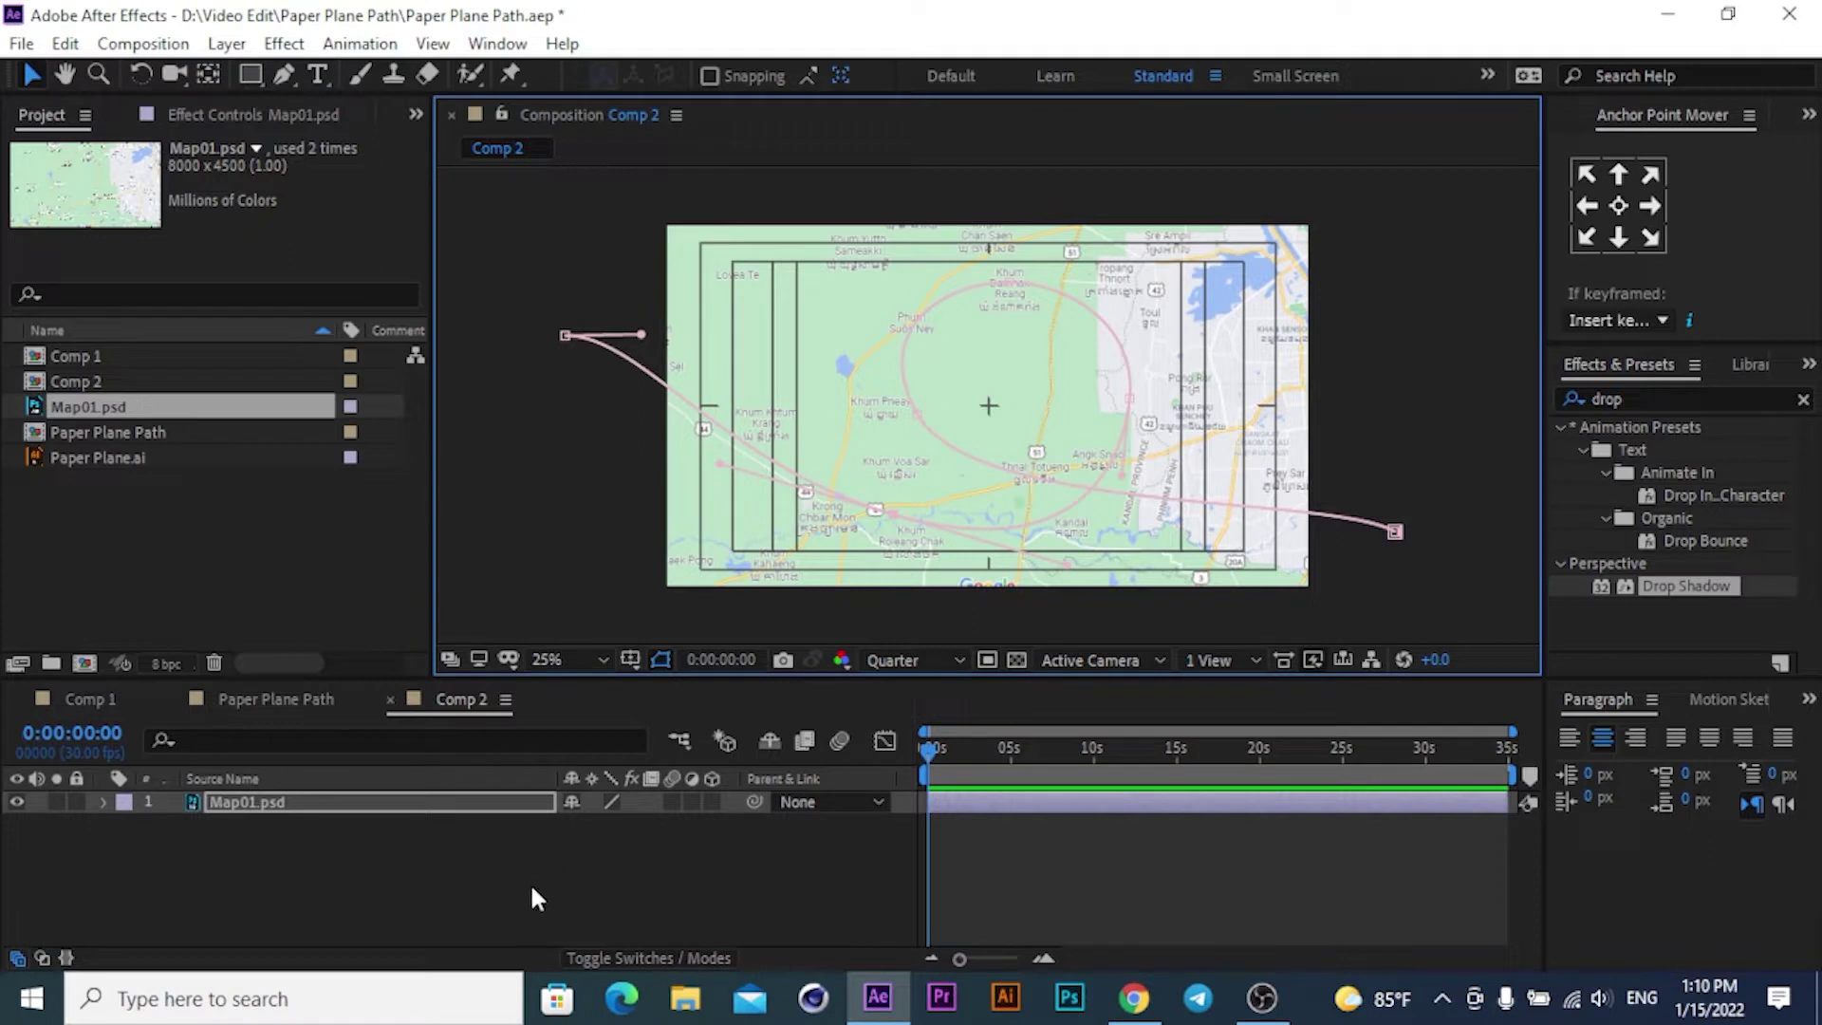
{"action": "left_click", "coordinate": [453, 868]}
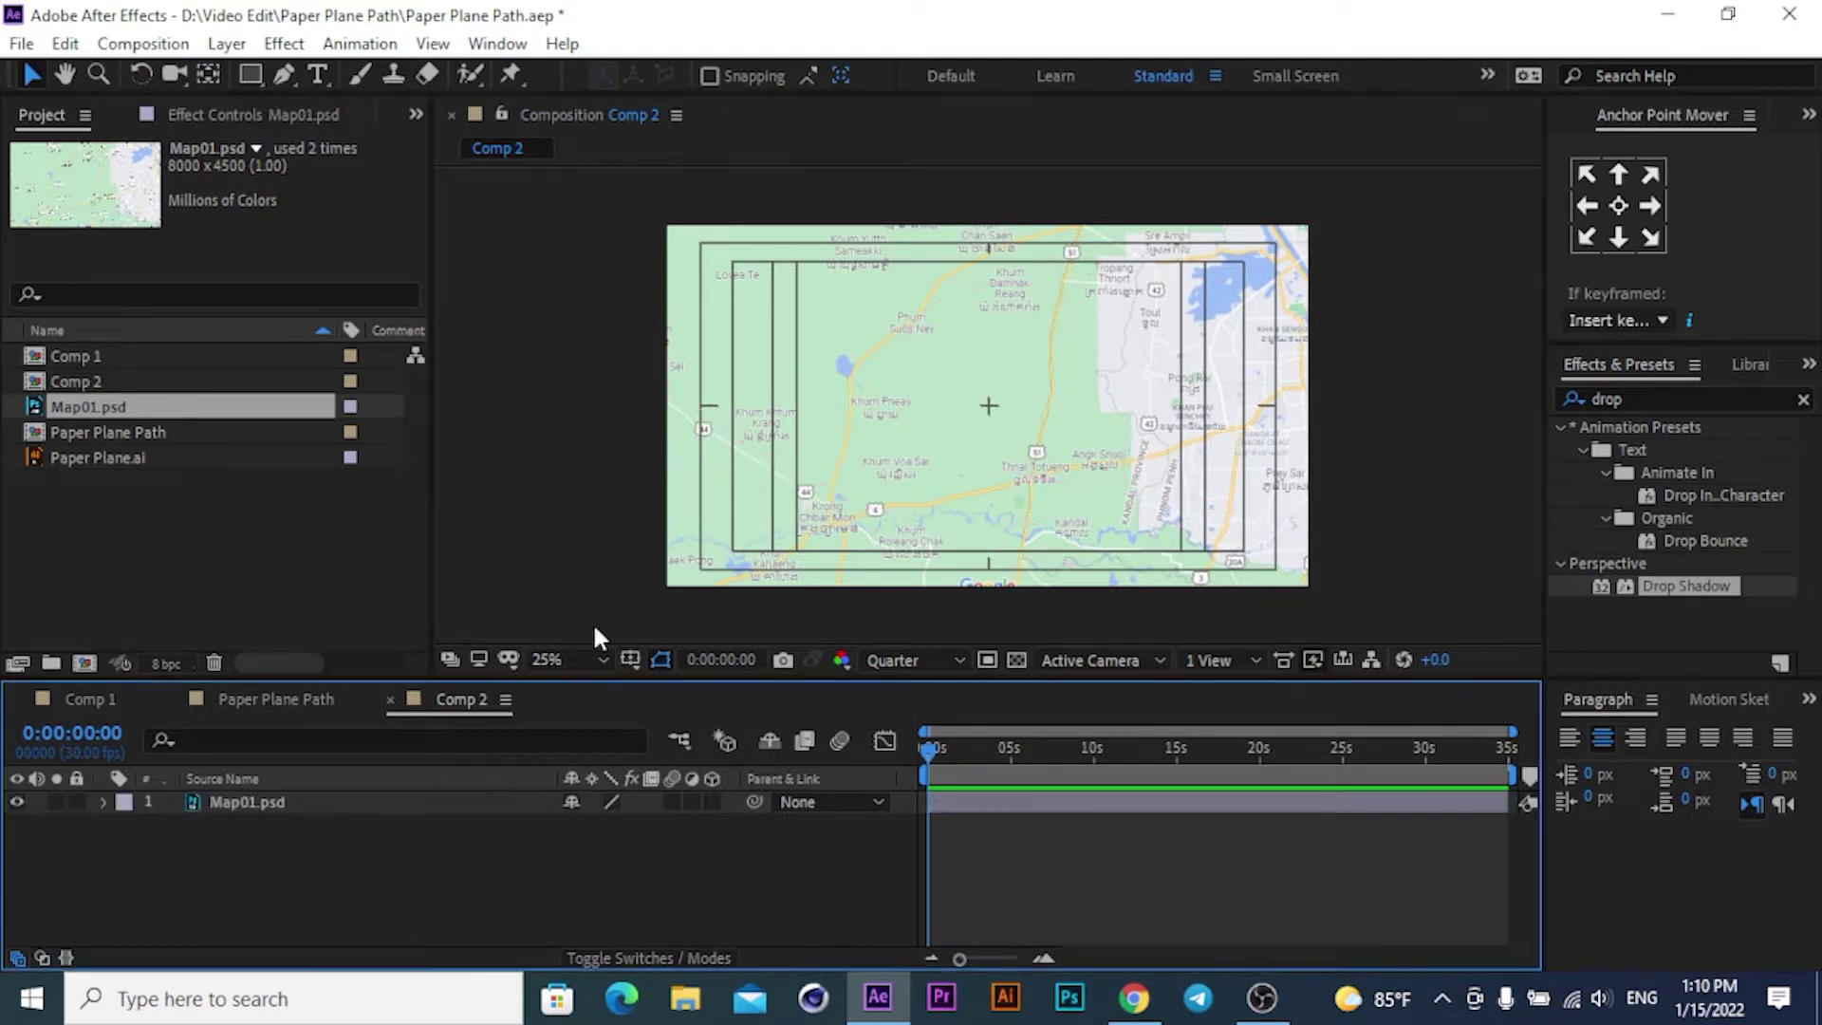
Select the Map01.psd layer and toggle its Lock switch on and back off.
{"action": "left_click", "coordinate": [729, 445]}
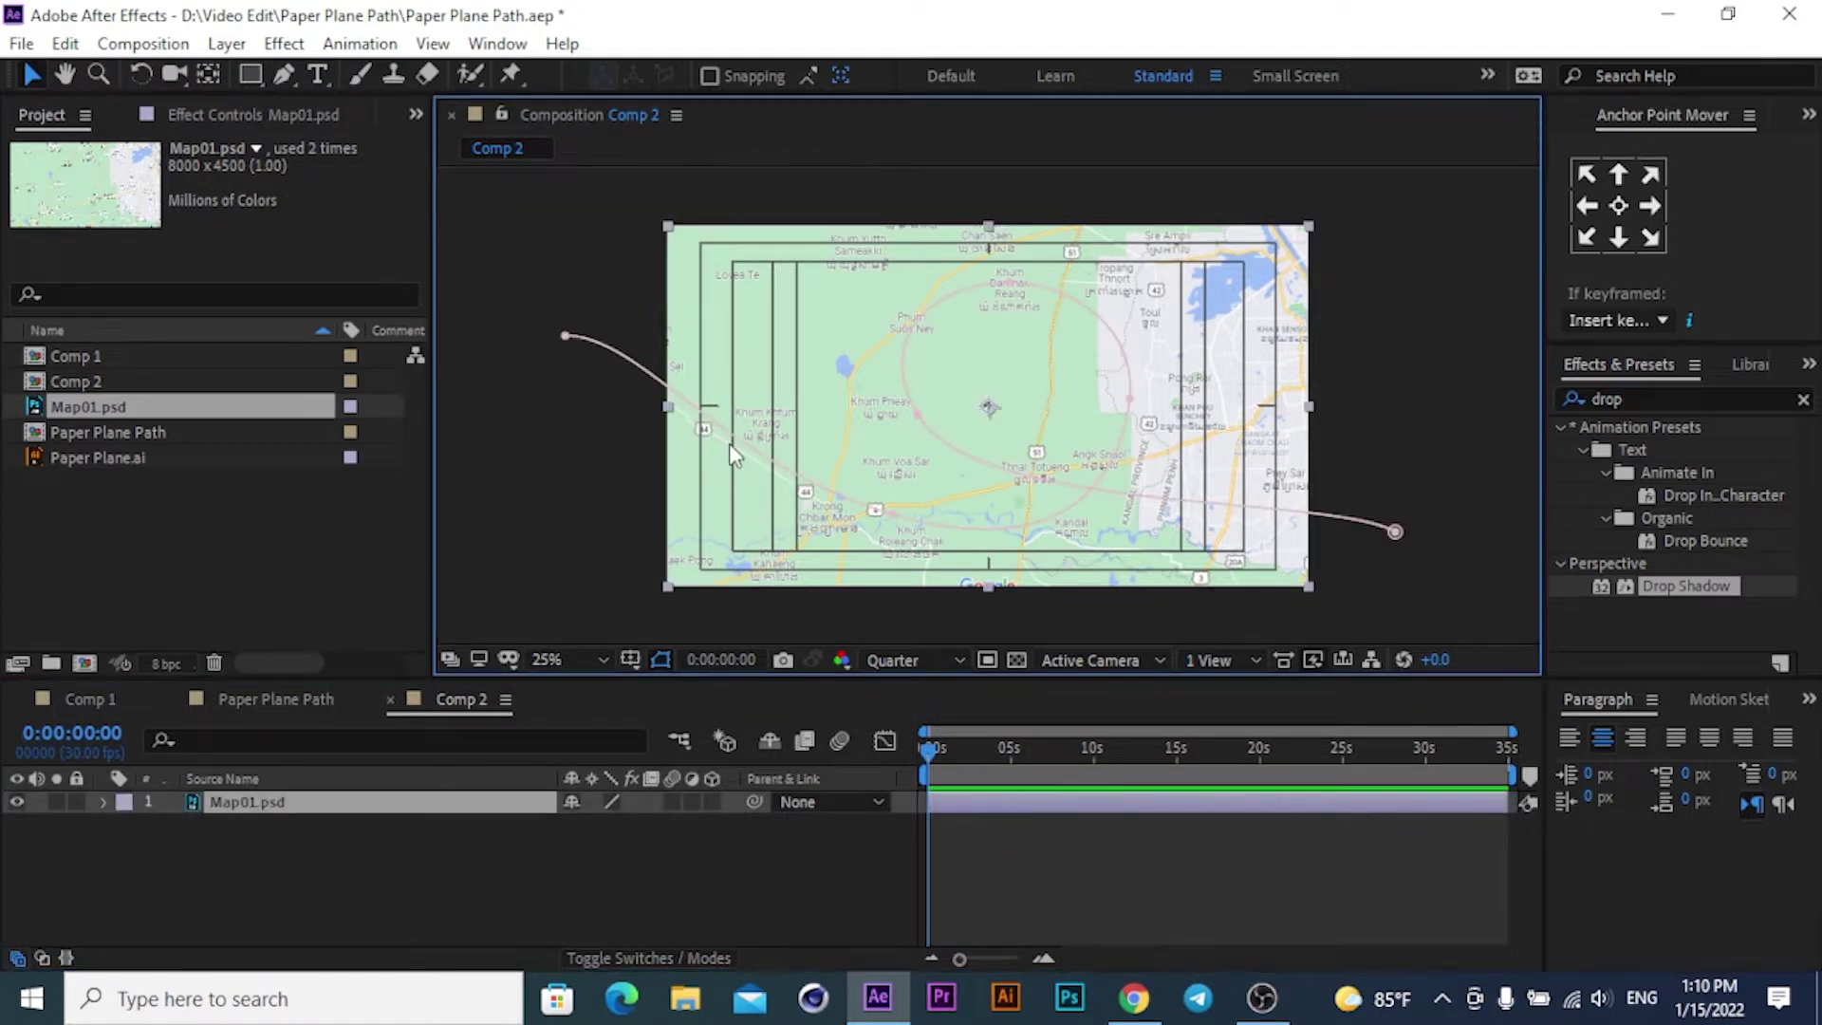
{"action": "left_click", "coordinate": [628, 359]}
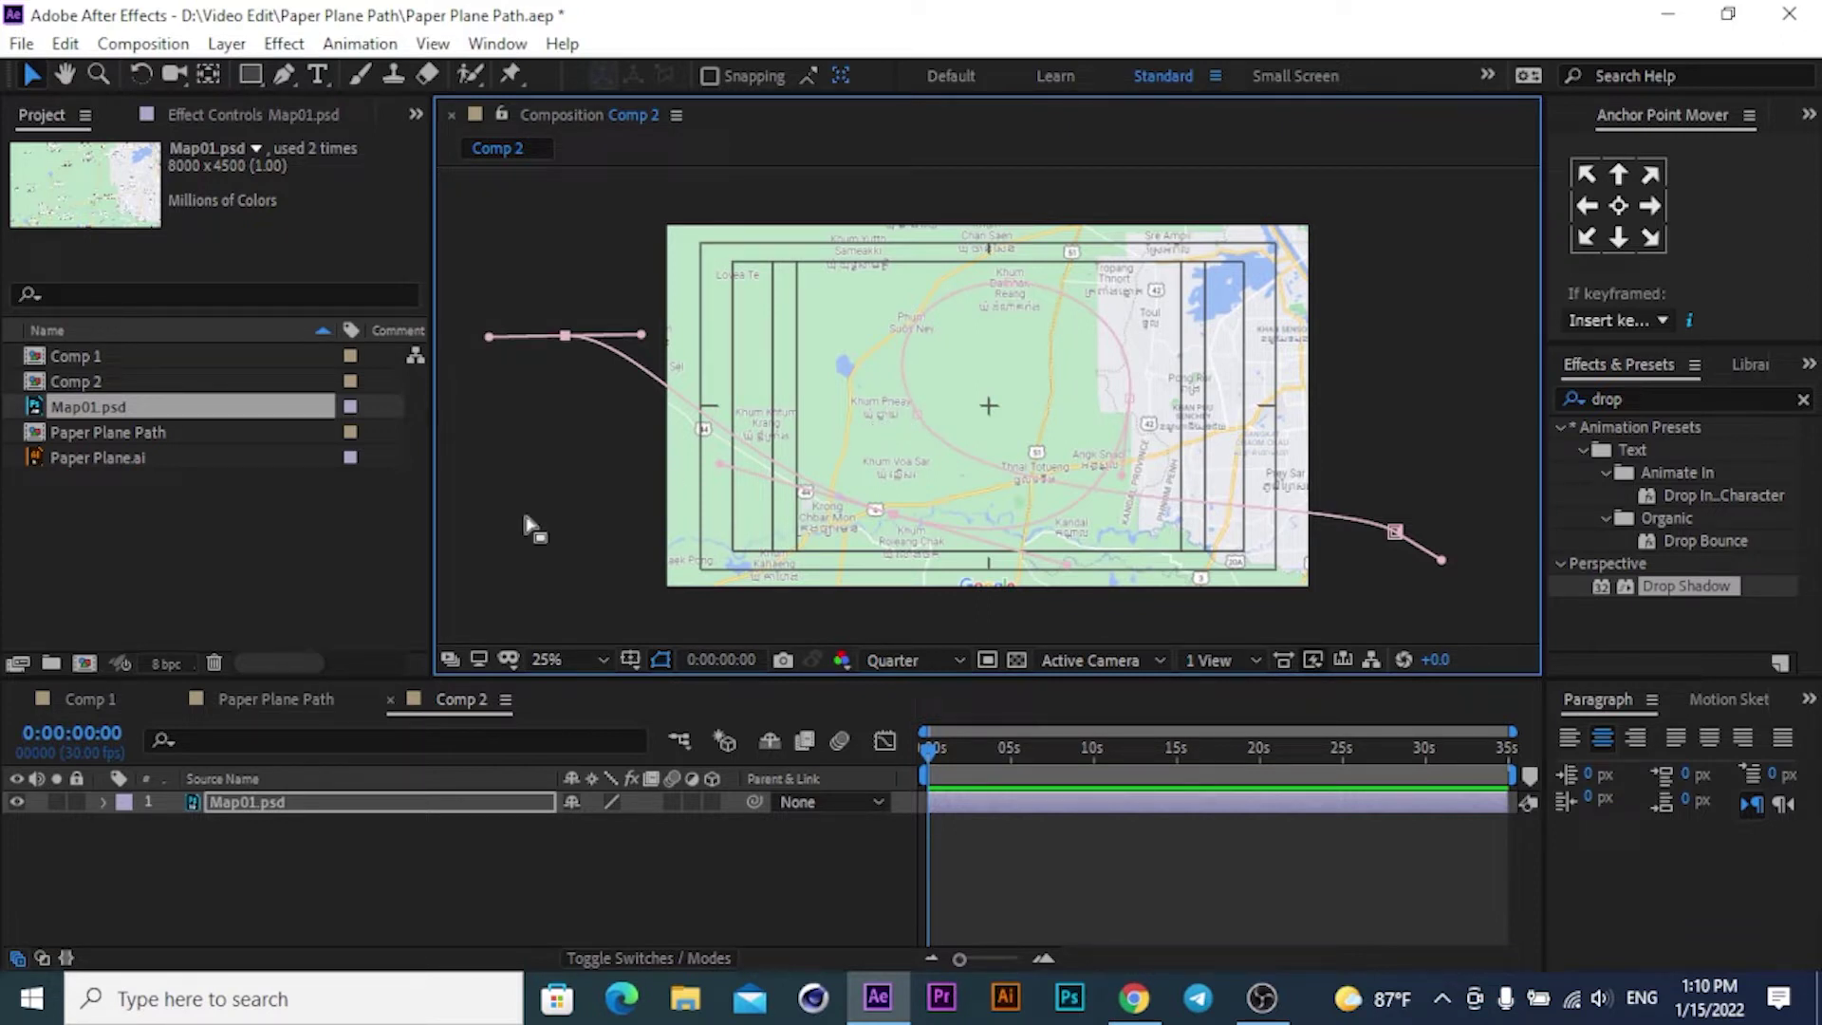
{"action": "left_click", "coordinate": [75, 801]}
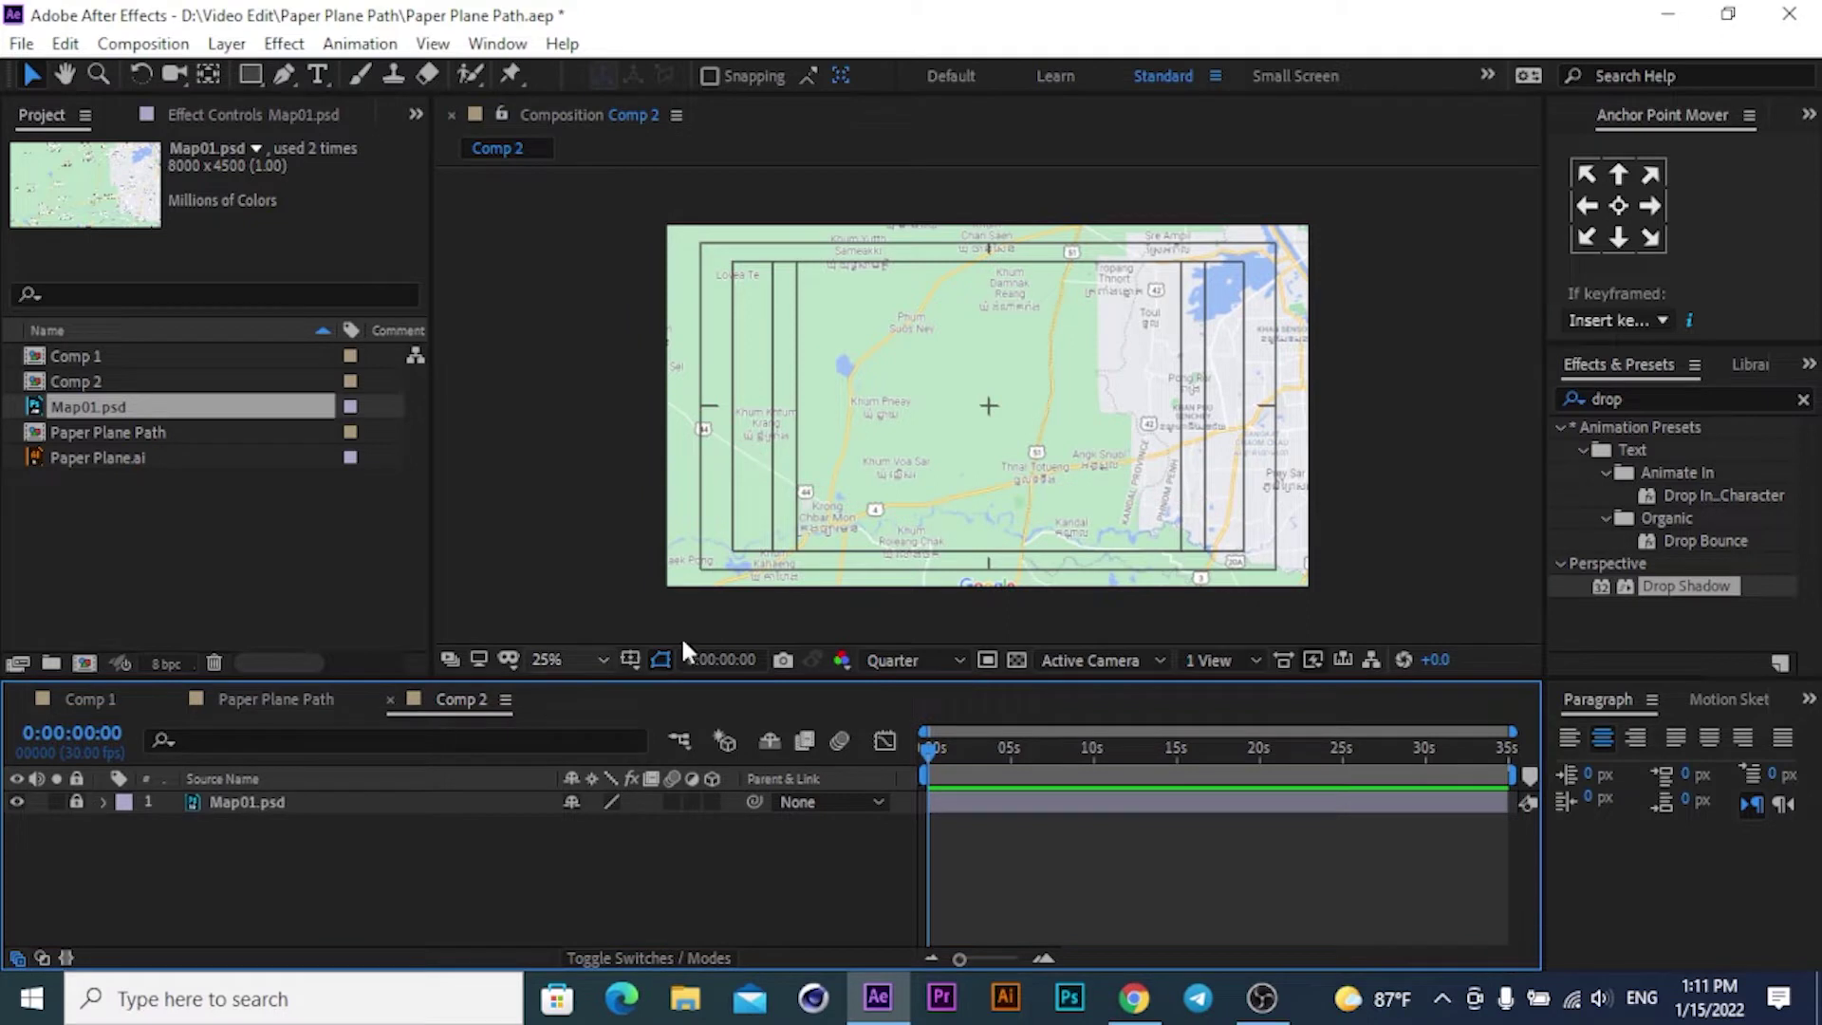
{"action": "left_click", "coordinate": [751, 469]}
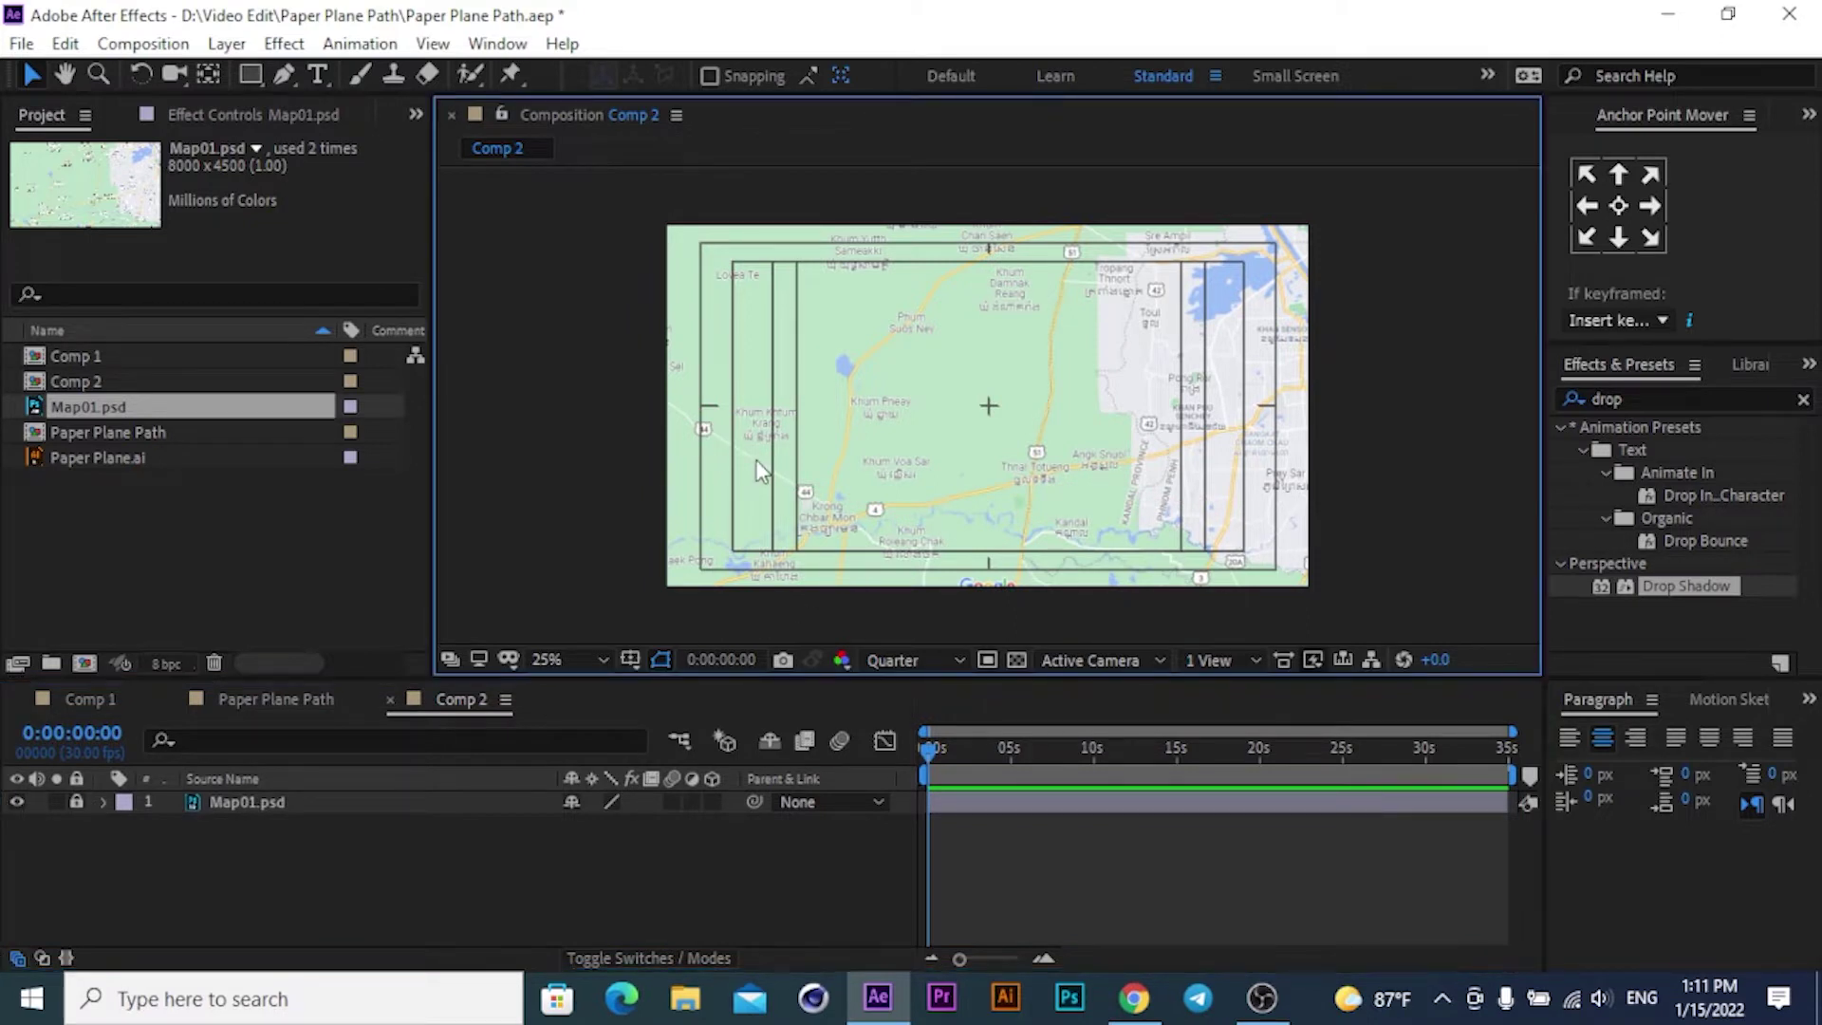
{"action": "left_click", "coordinate": [76, 802]}
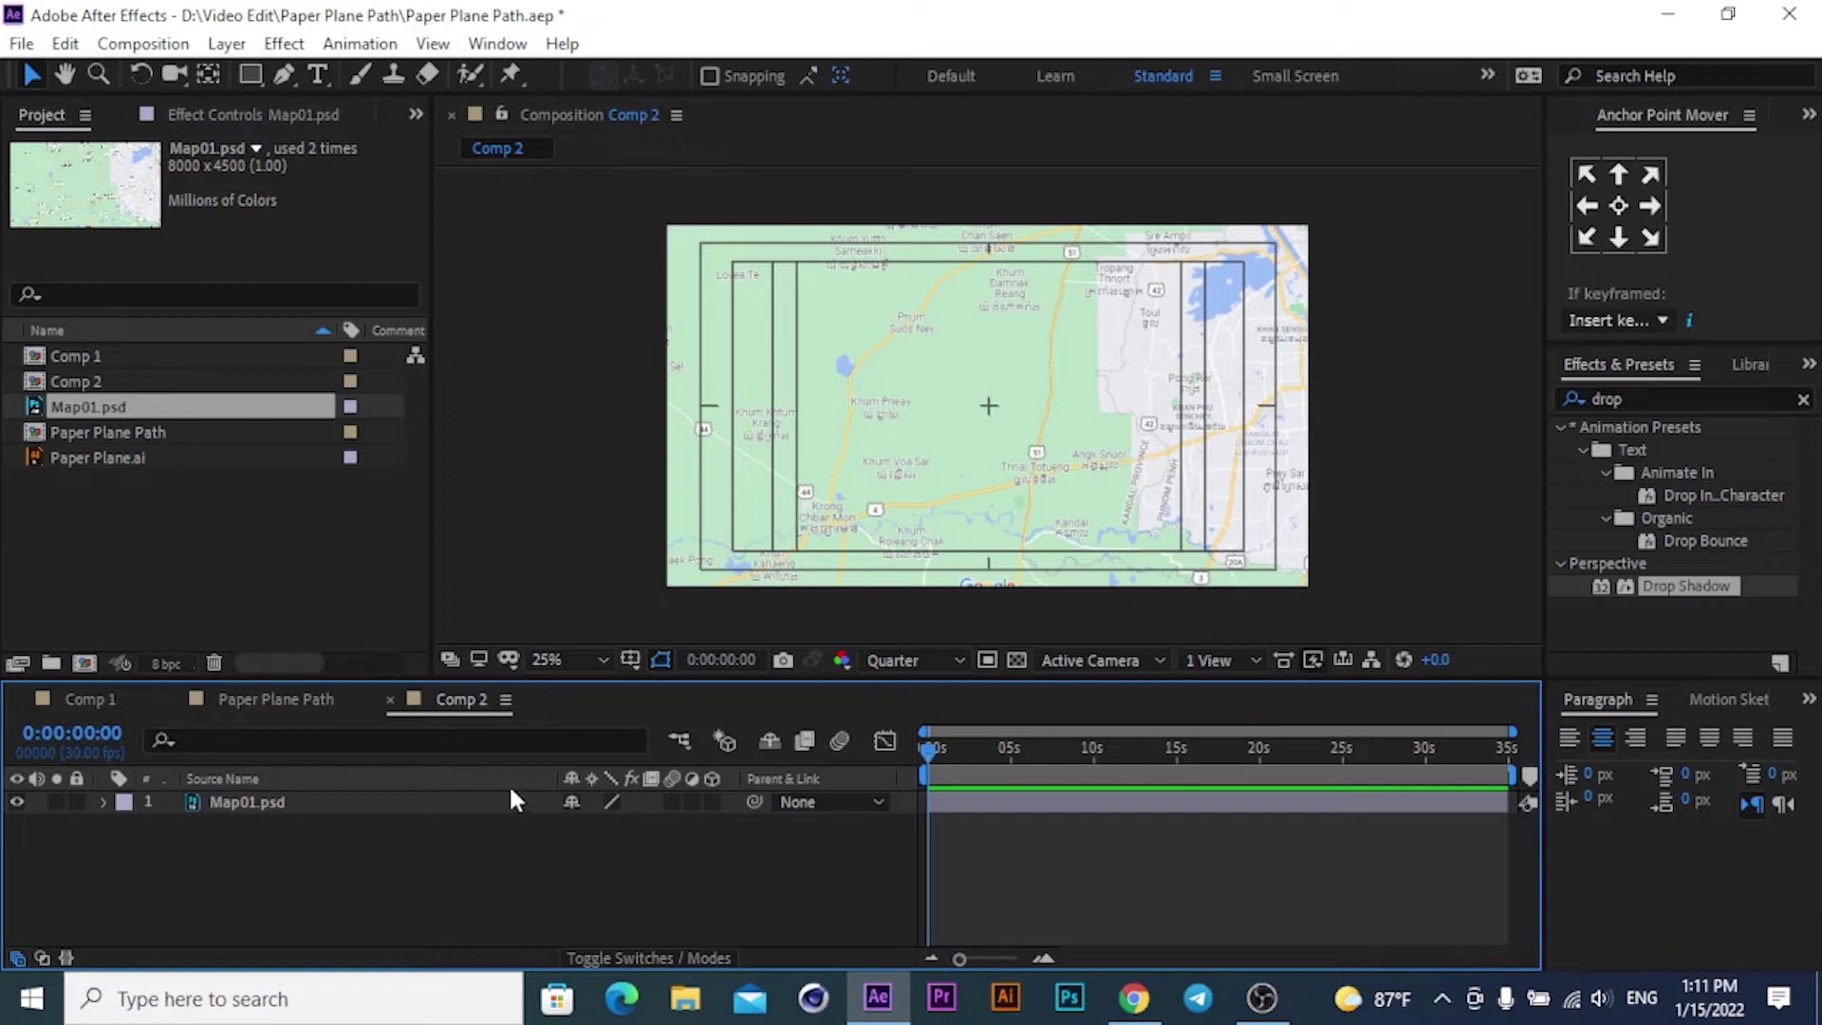
{"action": "left_click", "coordinate": [436, 806]}
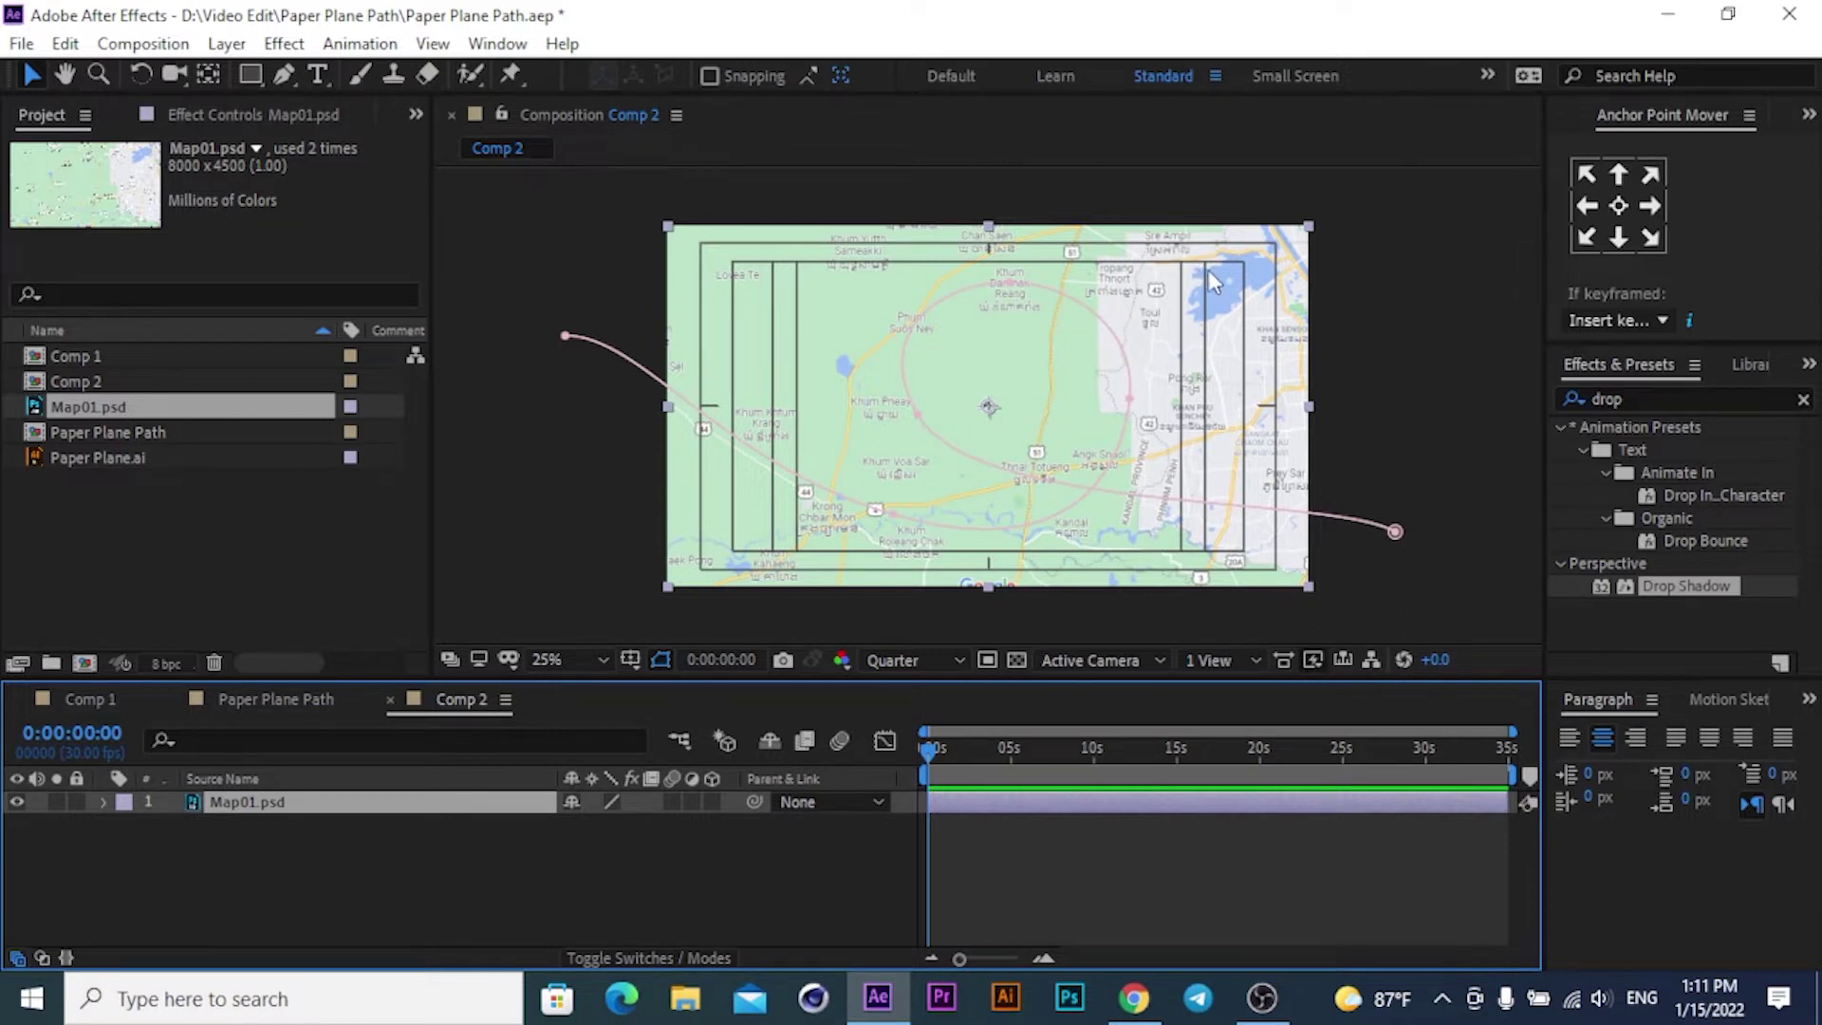
Undo the curve handles at both ends of the flight path, then reselect the map layer.
{"action": "left_click", "coordinate": [1260, 247]}
{"action": "key", "text": "ctrl+z"}
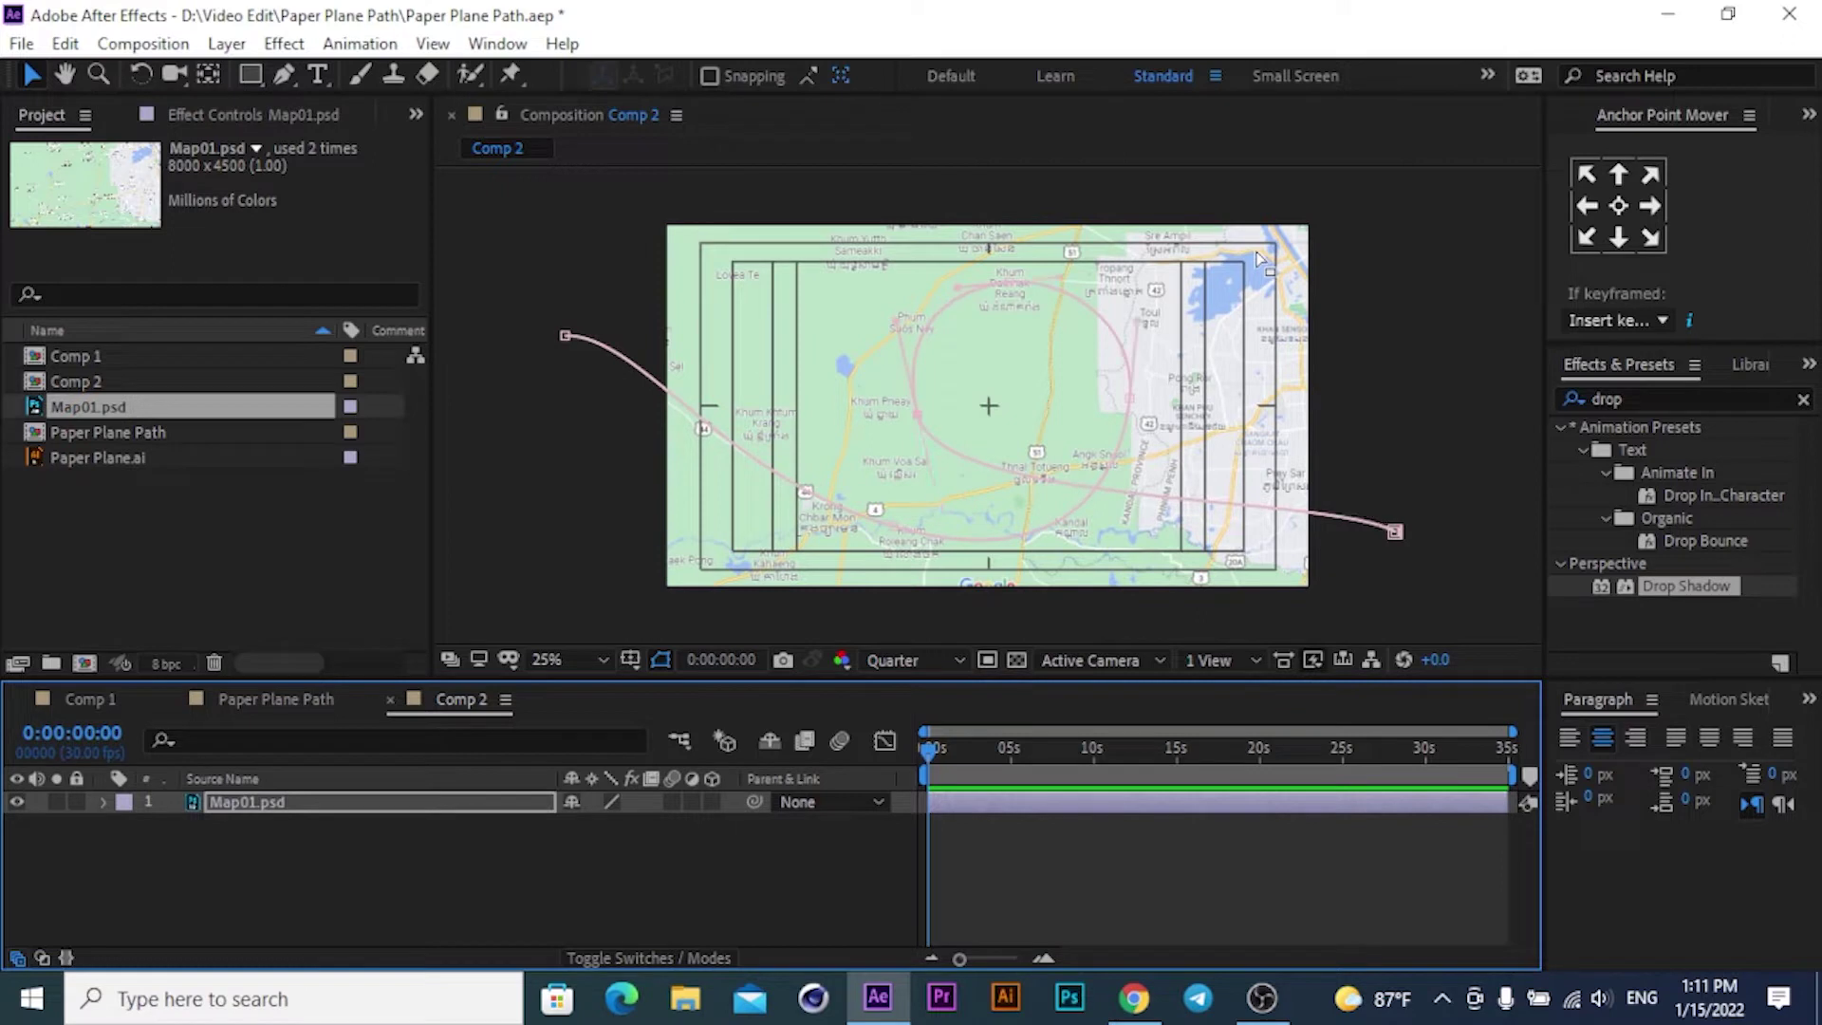
{"action": "key", "text": "ctrl+z"}
{"action": "key", "text": "ctrl+z"}
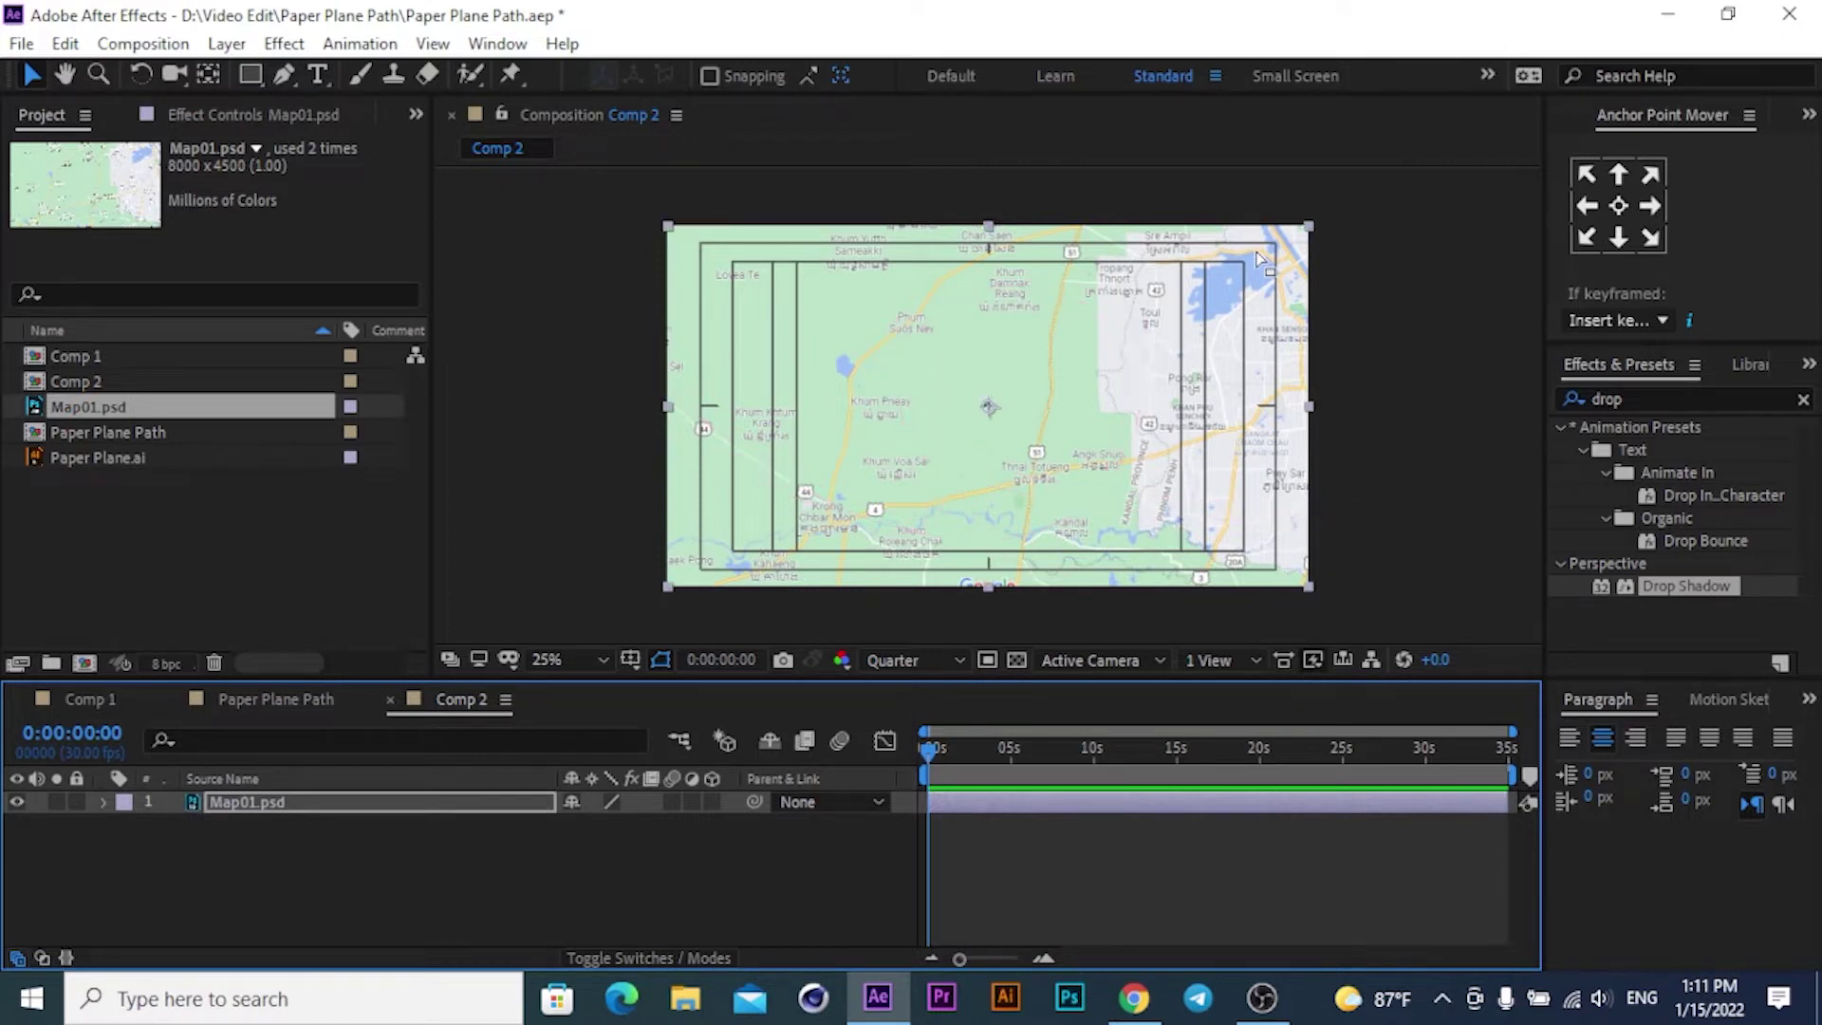
{"action": "left_click", "coordinate": [519, 440]}
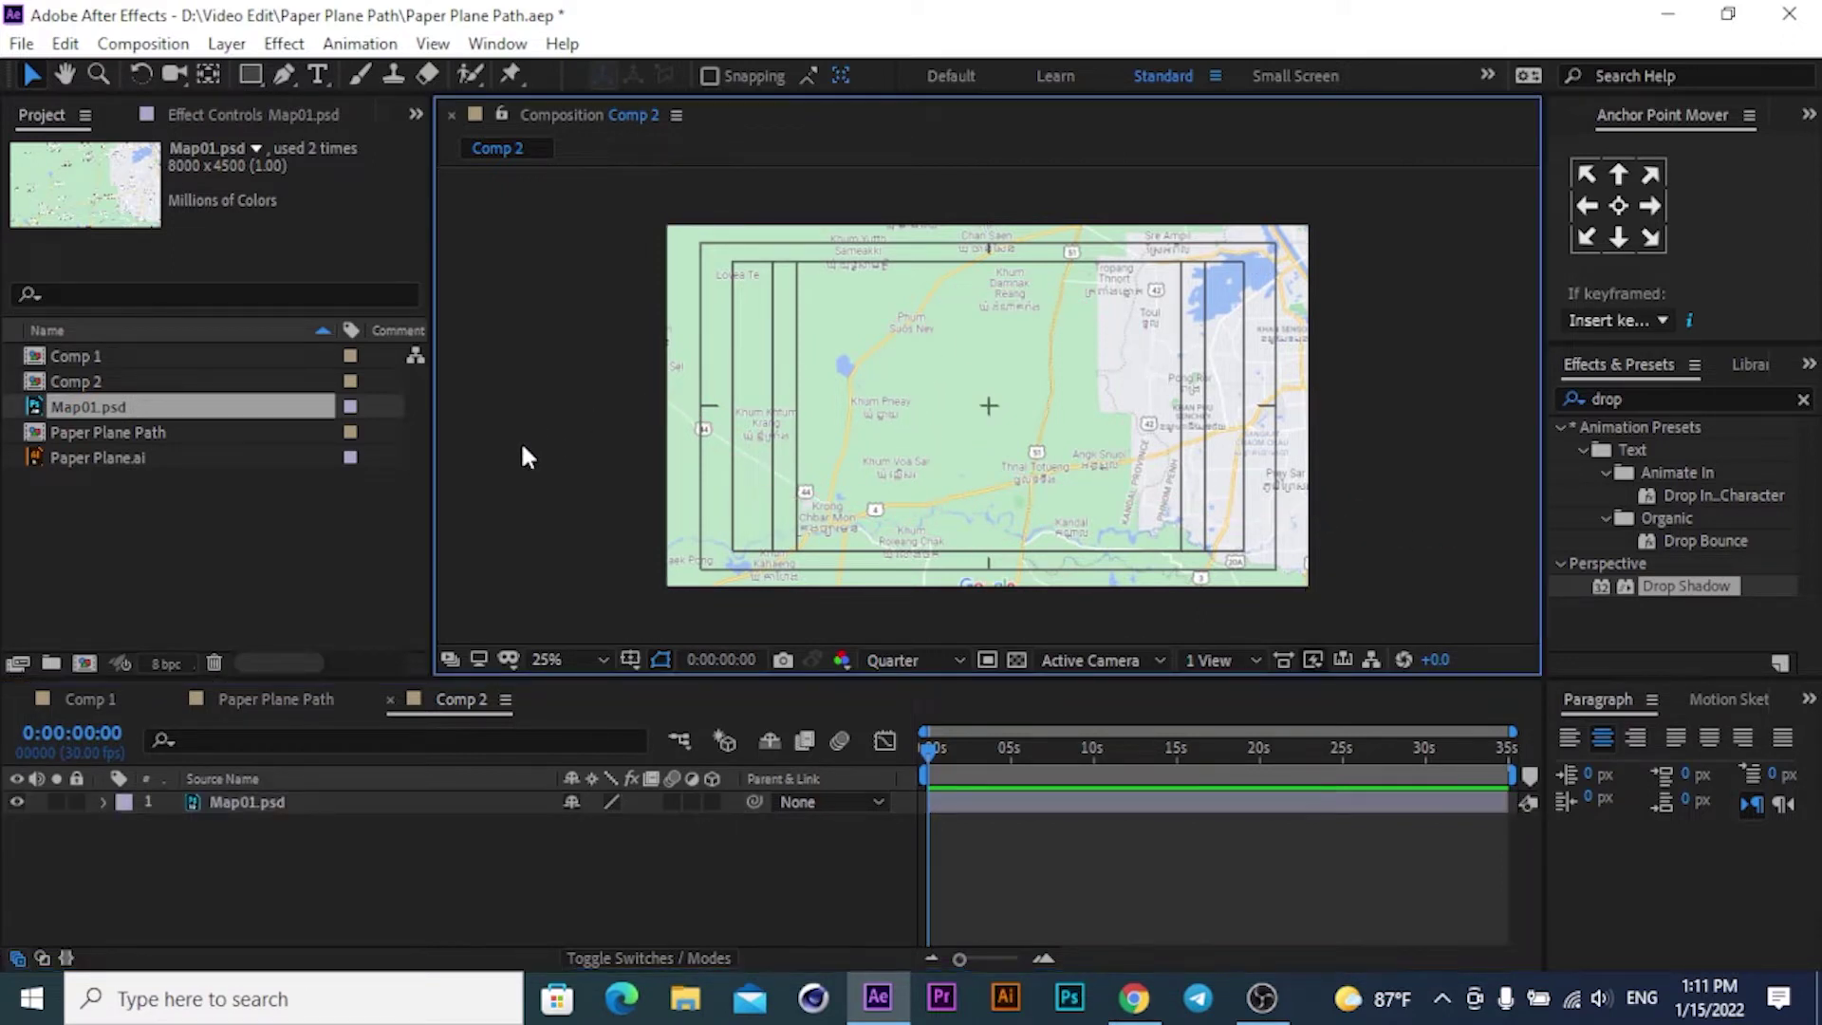
{"action": "left_click", "coordinate": [1051, 427]}
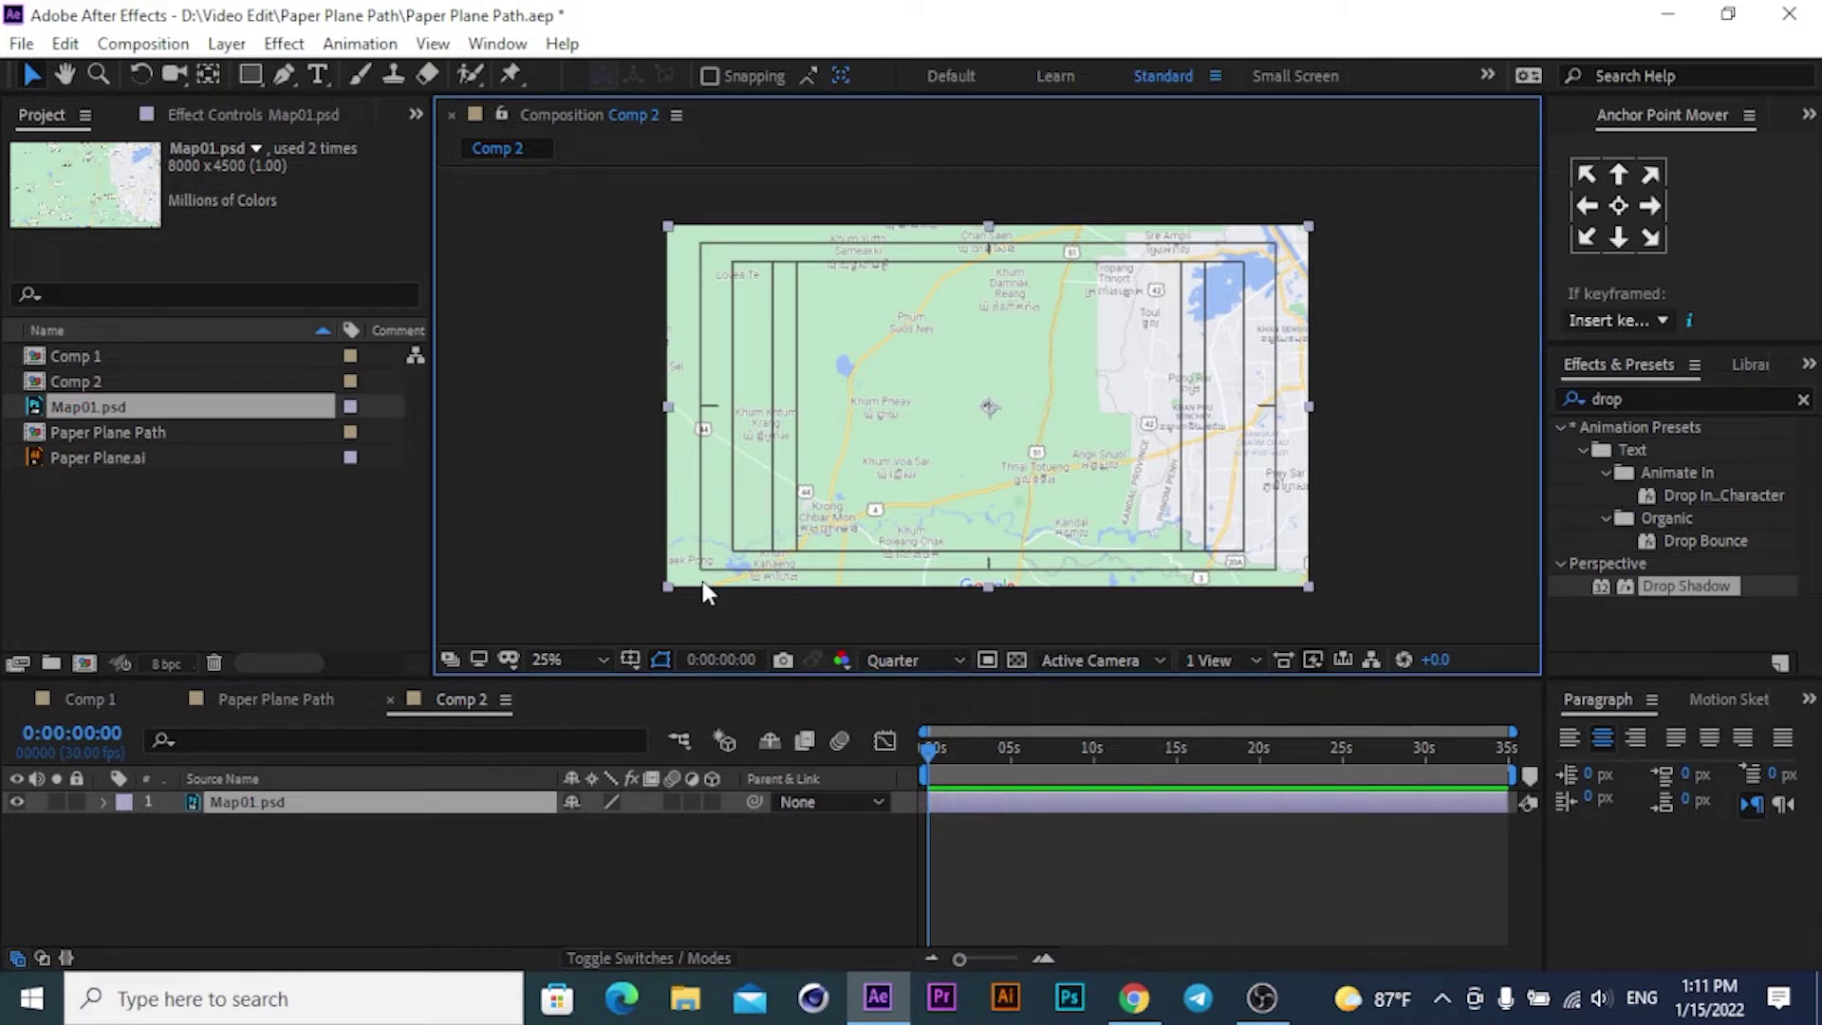
Try 28% scale on Map01.psd, then enter 24% to restore the fit and deselect.
{"action": "key", "text": "s"}
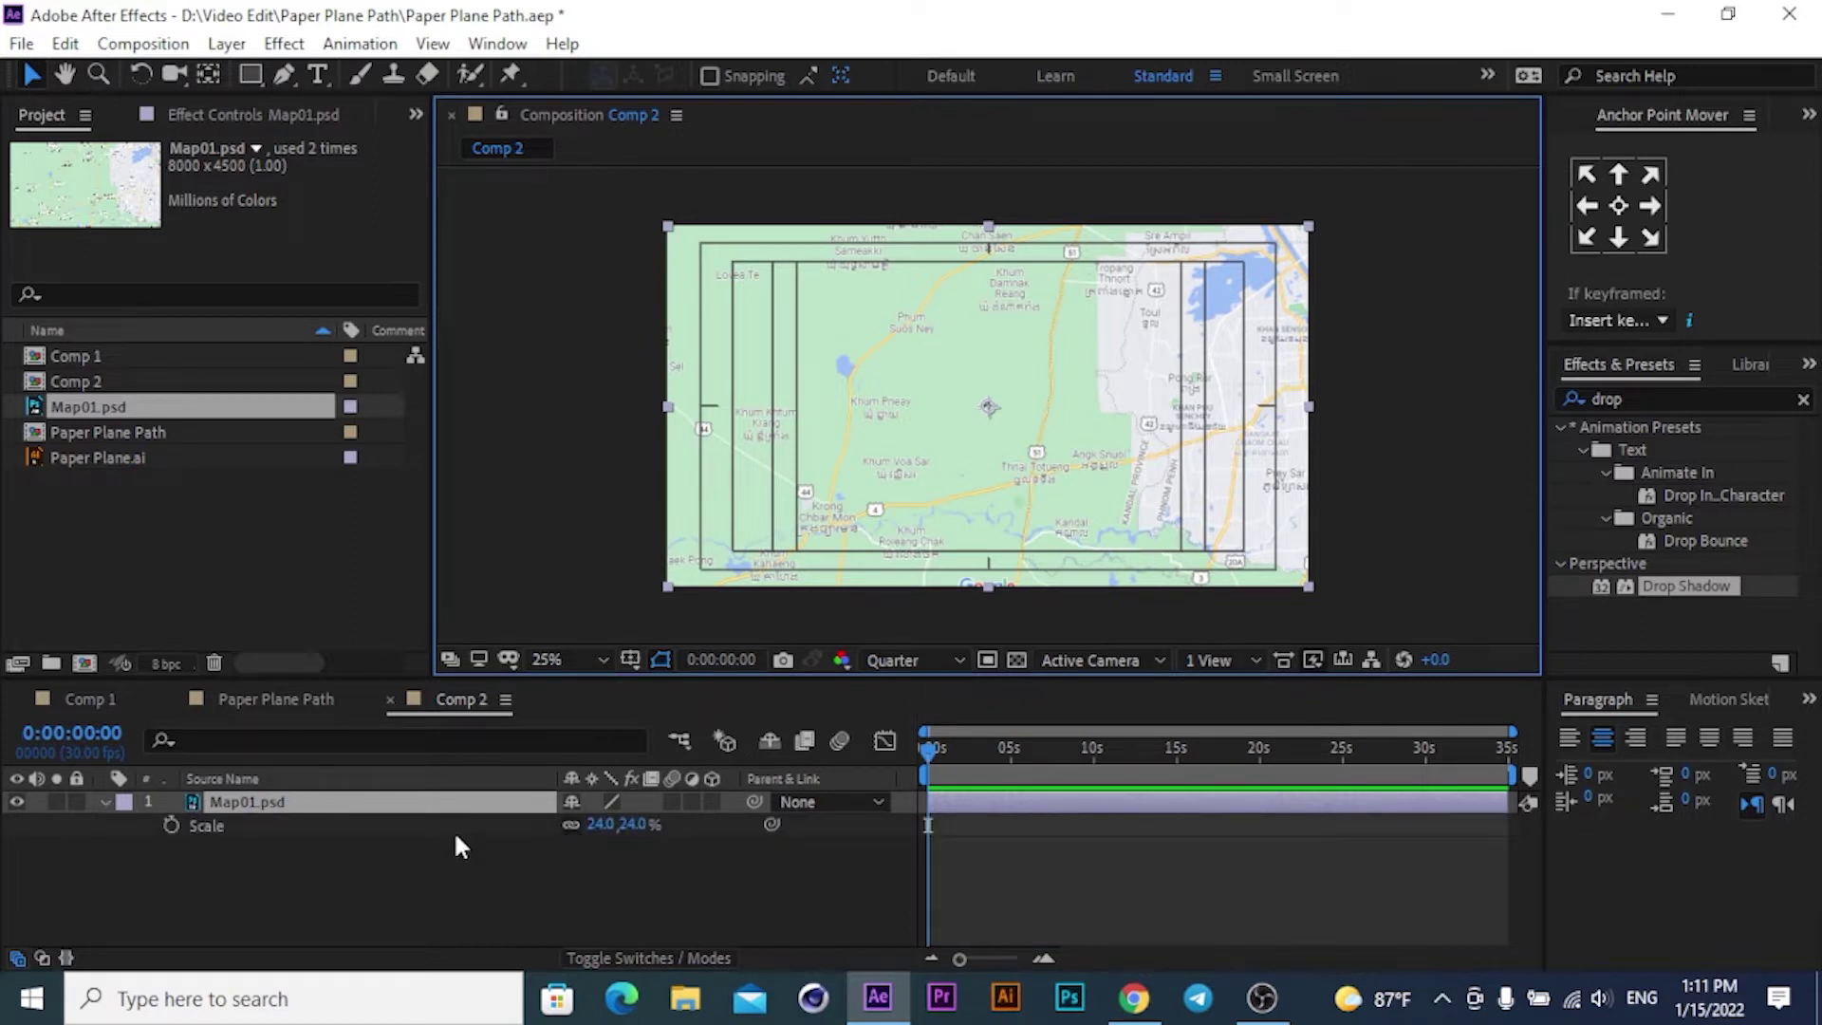
{"action": "left_click", "coordinate": [628, 826]}
{"action": "left_click_drag", "start_coordinate": [628, 824], "coordinate": [627, 824]}
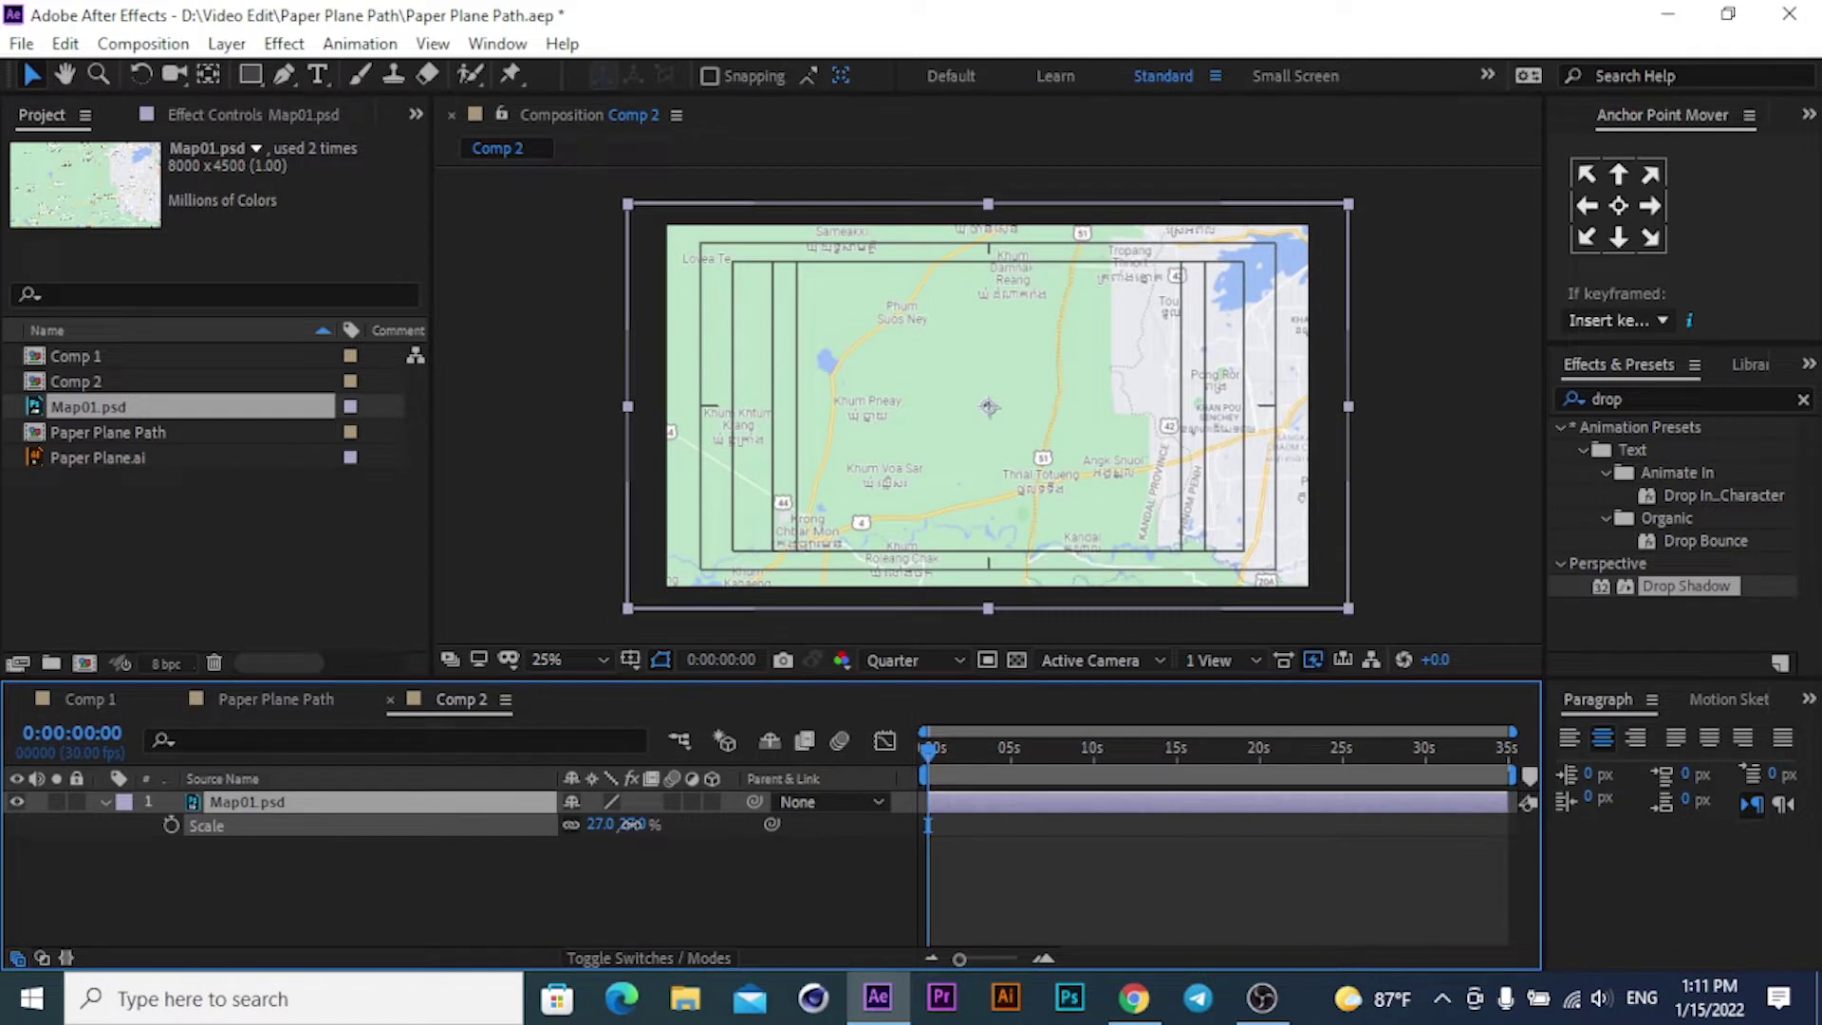
{"action": "left_click", "coordinate": [628, 823]}
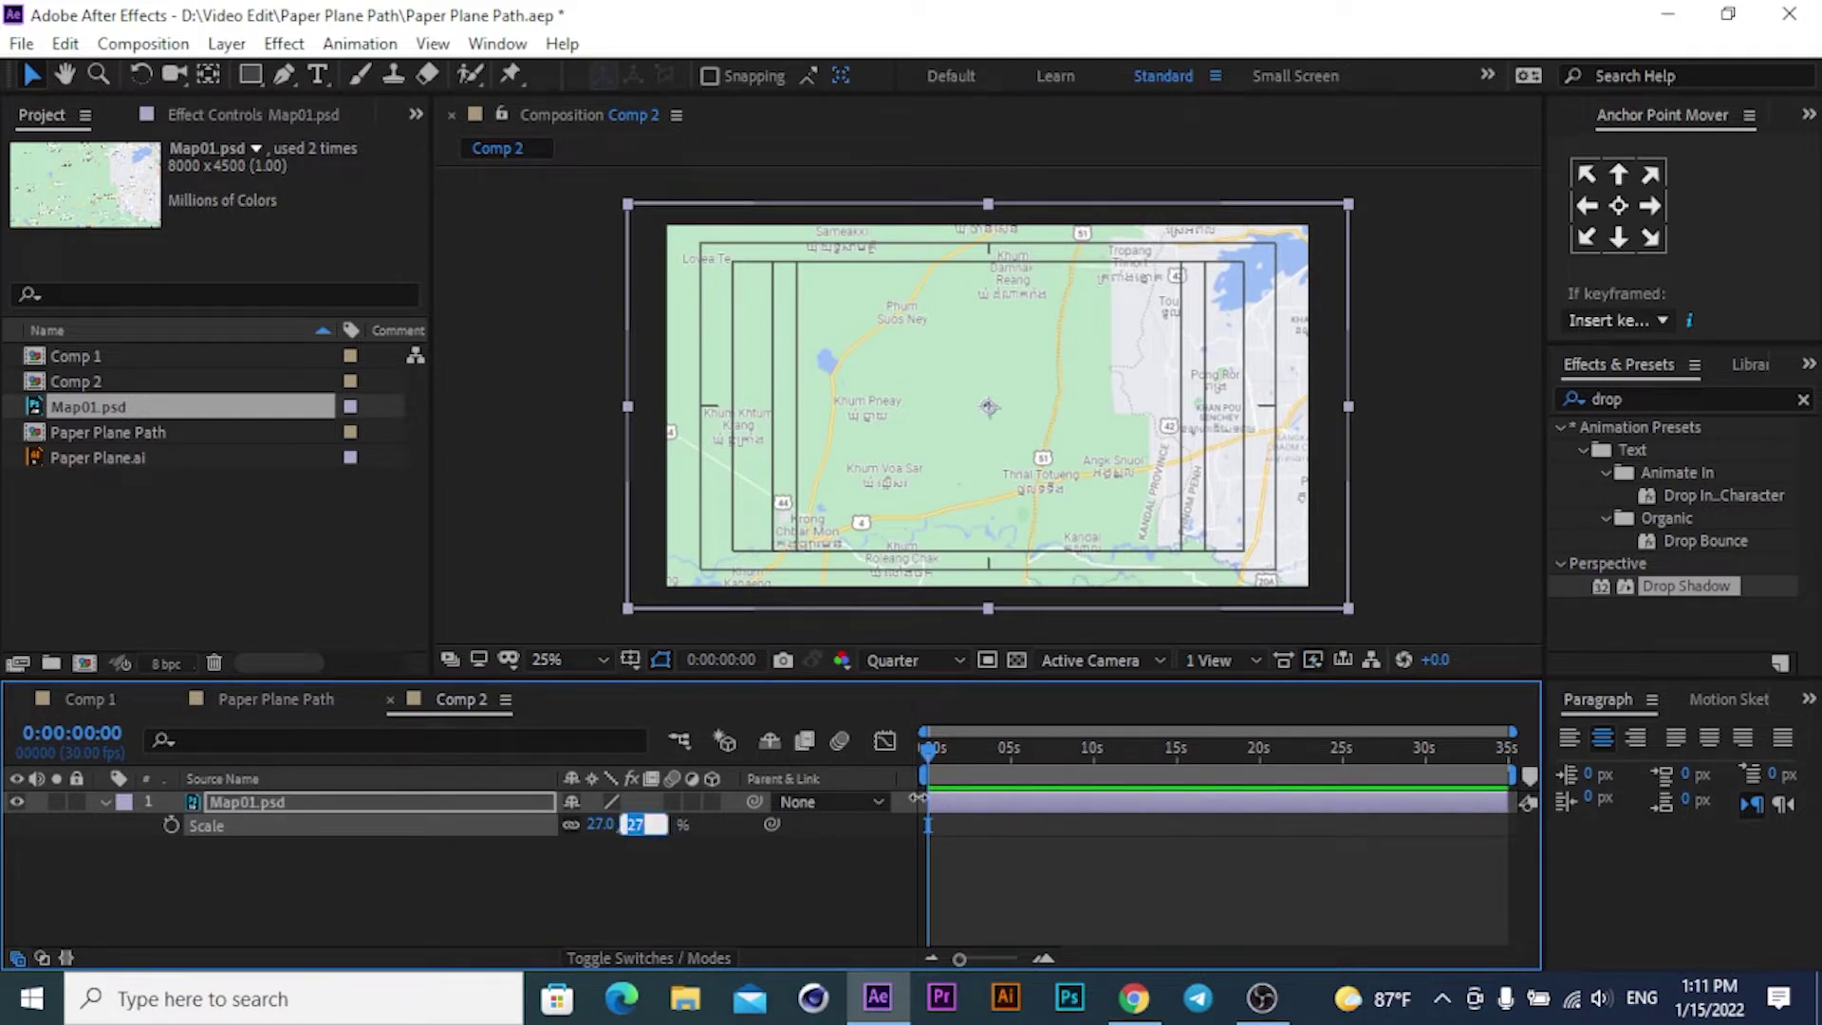
{"action": "type", "text": "2"}
{"action": "key", "text": "Return"}
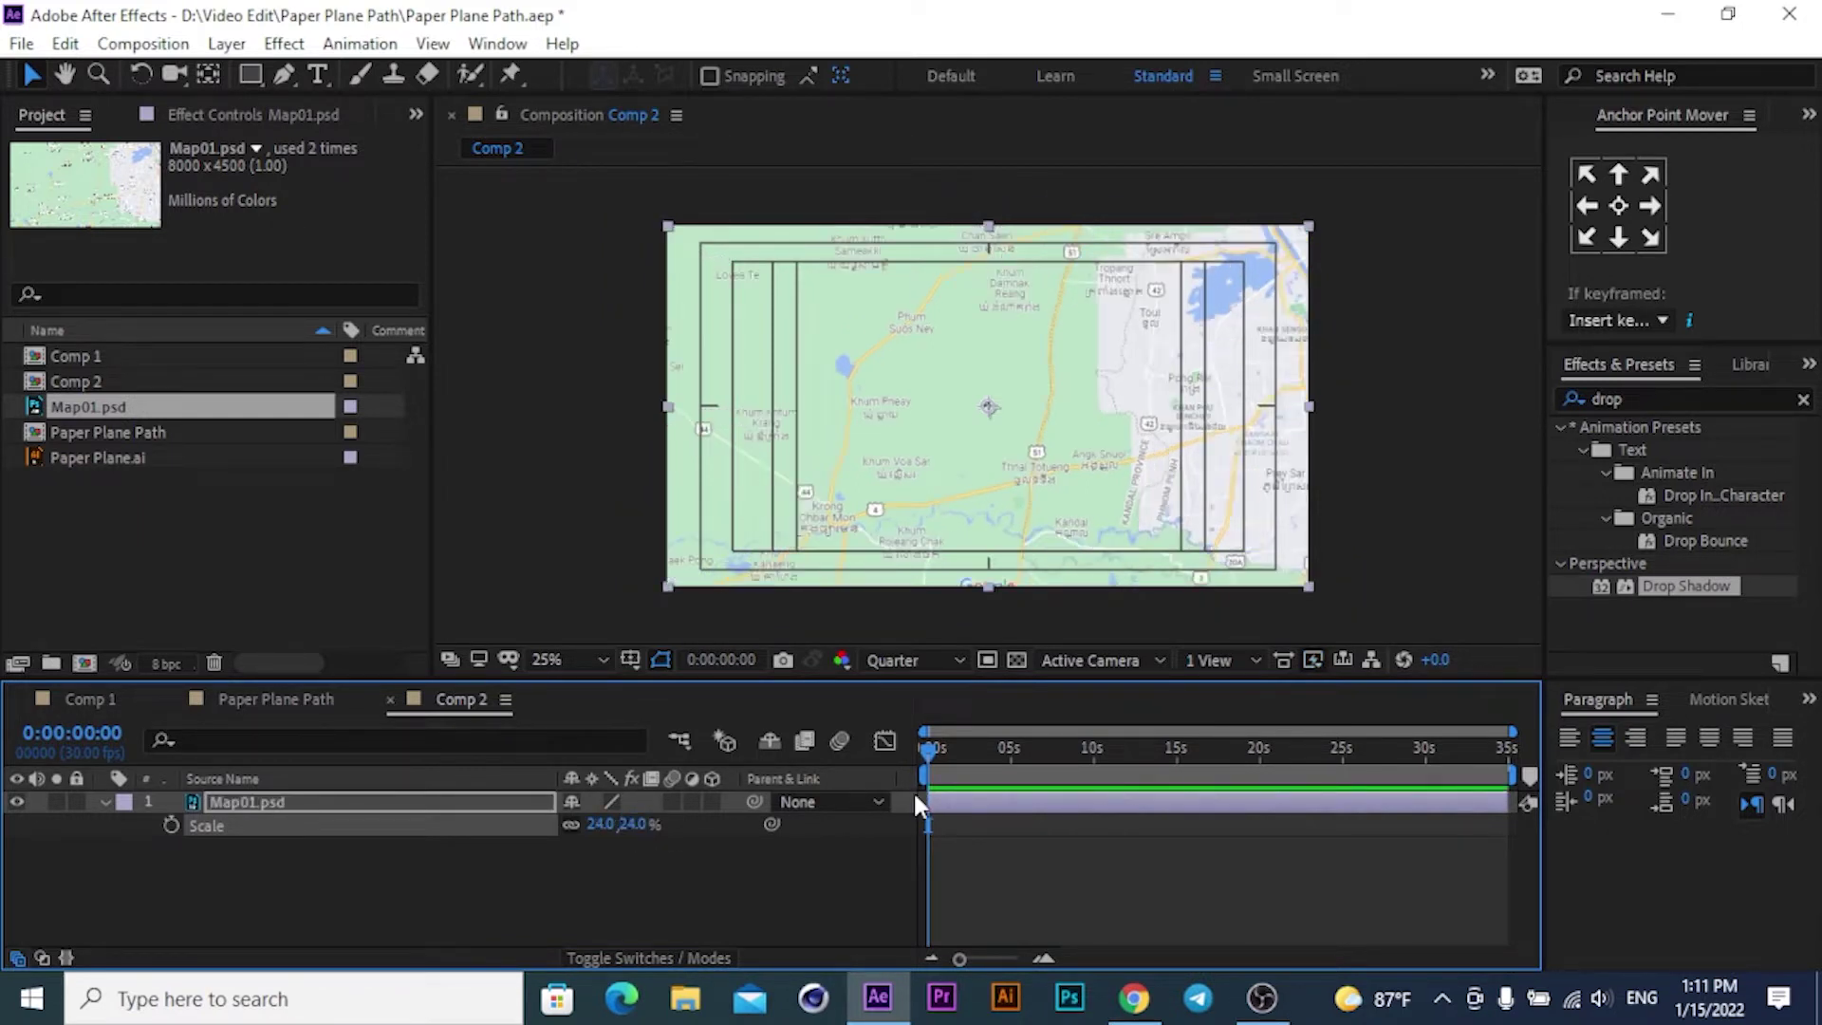
{"action": "left_click", "coordinate": [601, 446]}
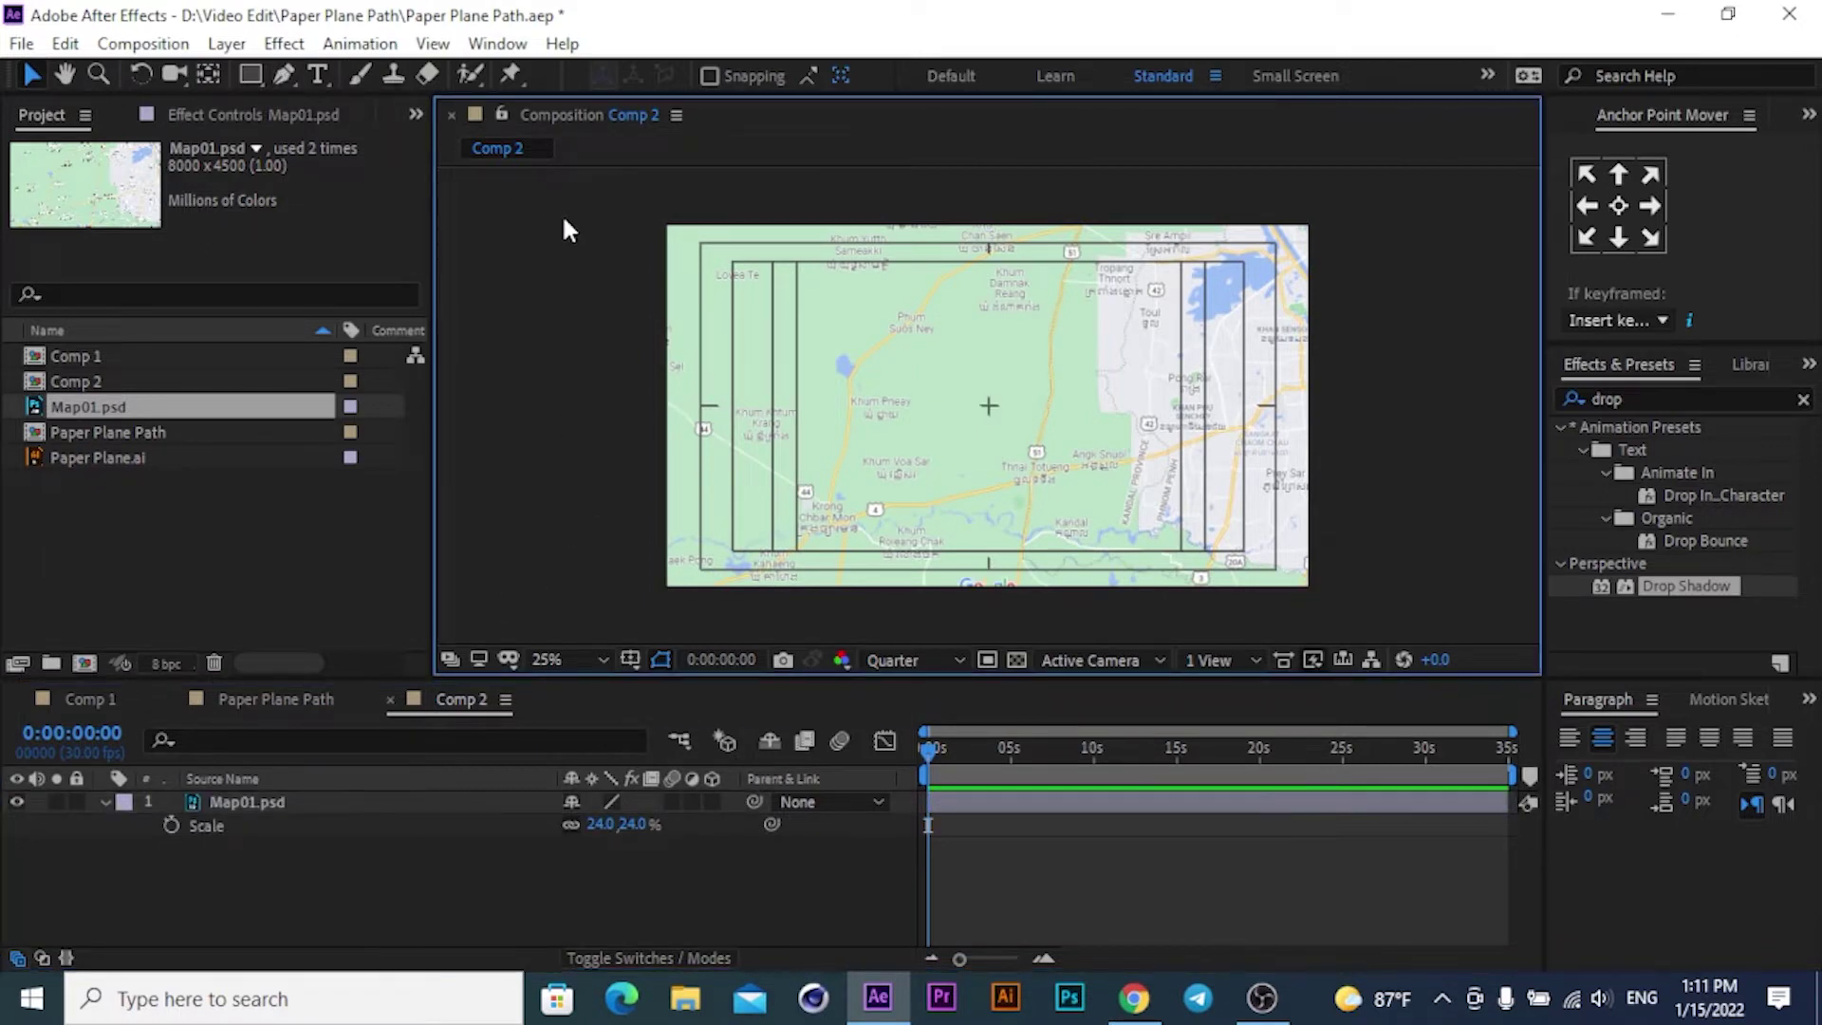
{"action": "left_click", "coordinate": [284, 75]}
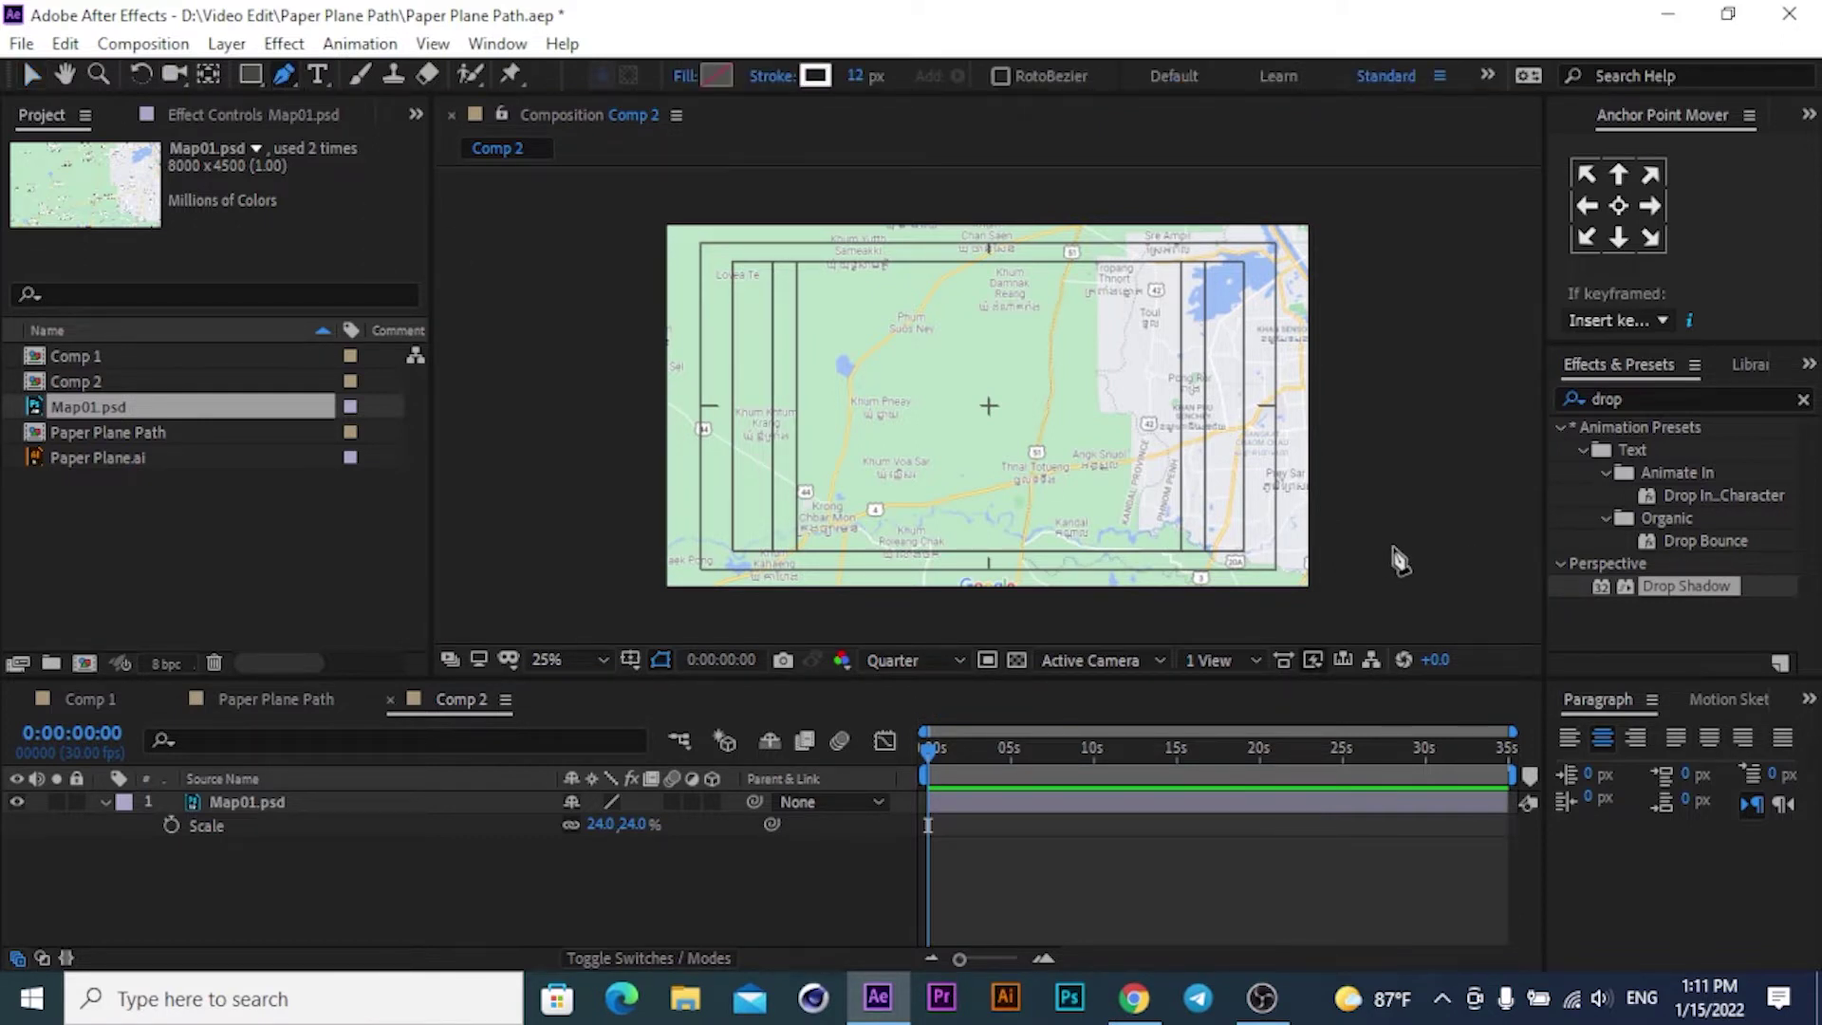
Draw a six-point curved path from right of the map, looping around the centre, ending left of the map.
{"action": "left_click_drag", "start_coordinate": [1391, 548], "coordinate": [1335, 518]}
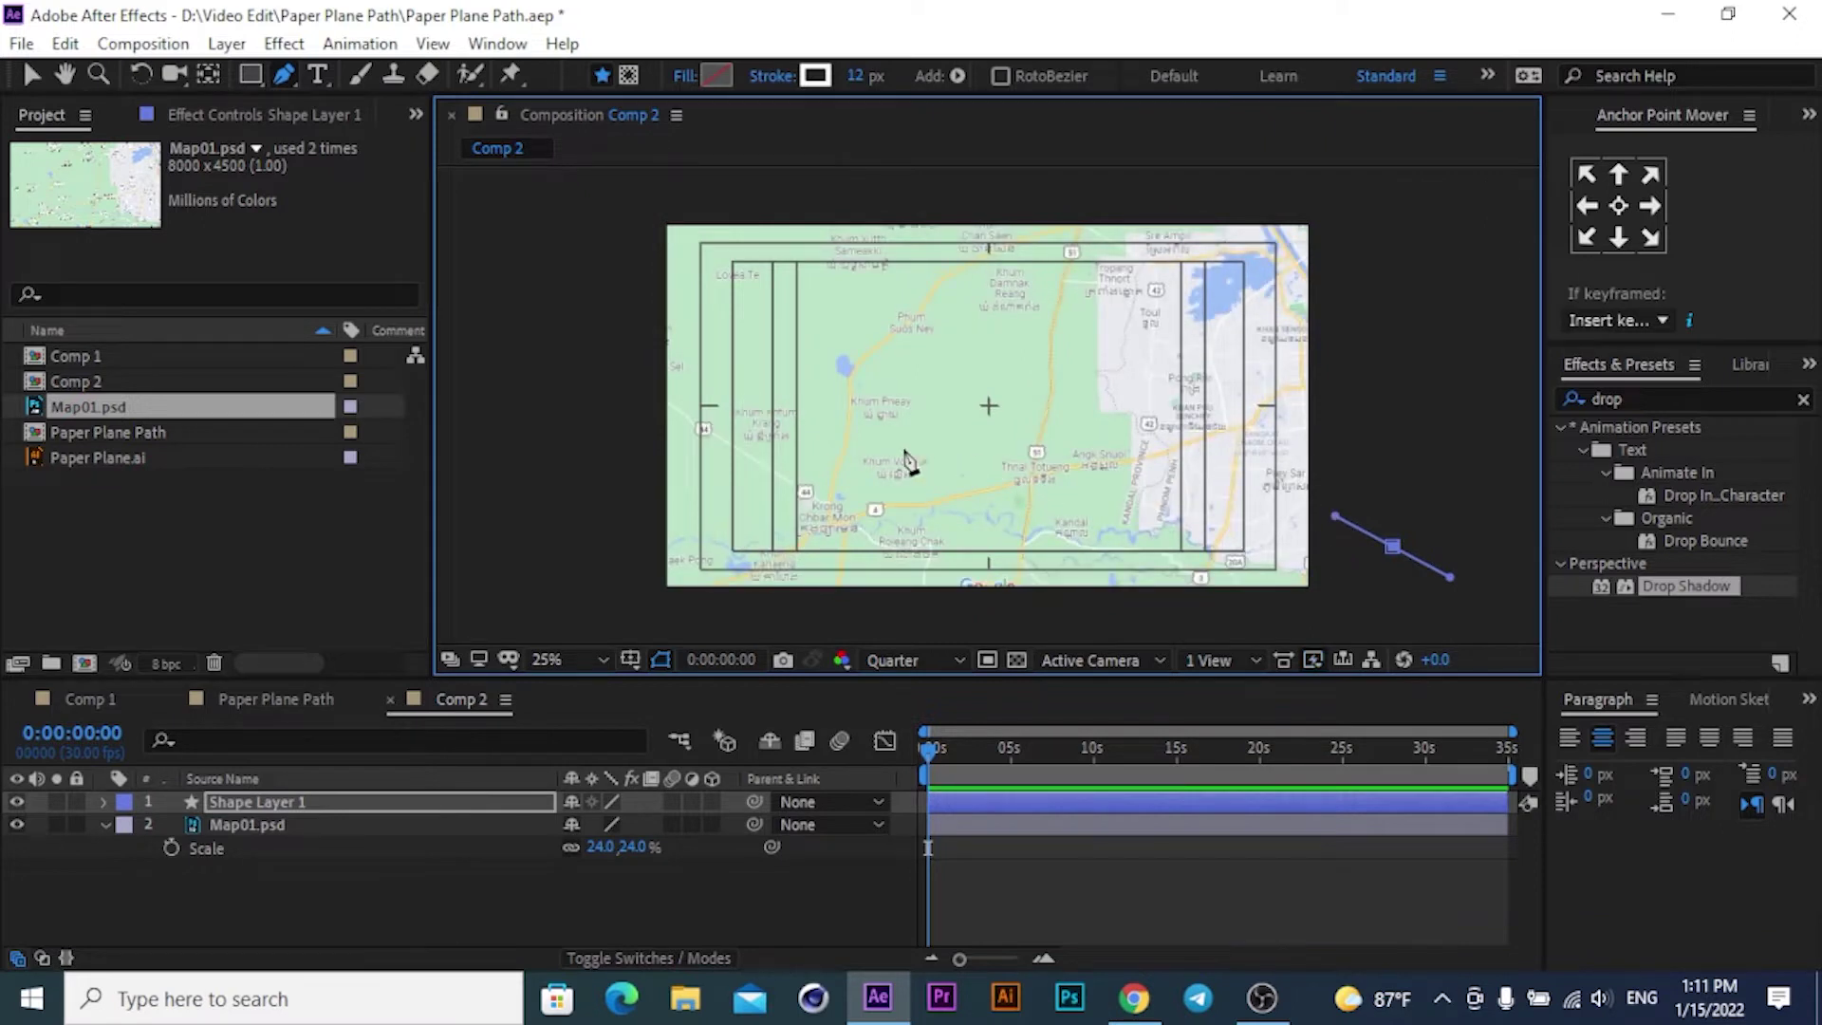
{"action": "mouse_move", "coordinate": [935, 454]}
{"action": "left_mouse_down"}
{"action": "mouse_move", "coordinate": [909, 448]}
{"action": "mouse_move", "coordinate": [889, 400]}
{"action": "left_mouse_up"}
{"action": "left_click_drag", "start_coordinate": [965, 308], "coordinate": [1036, 302]}
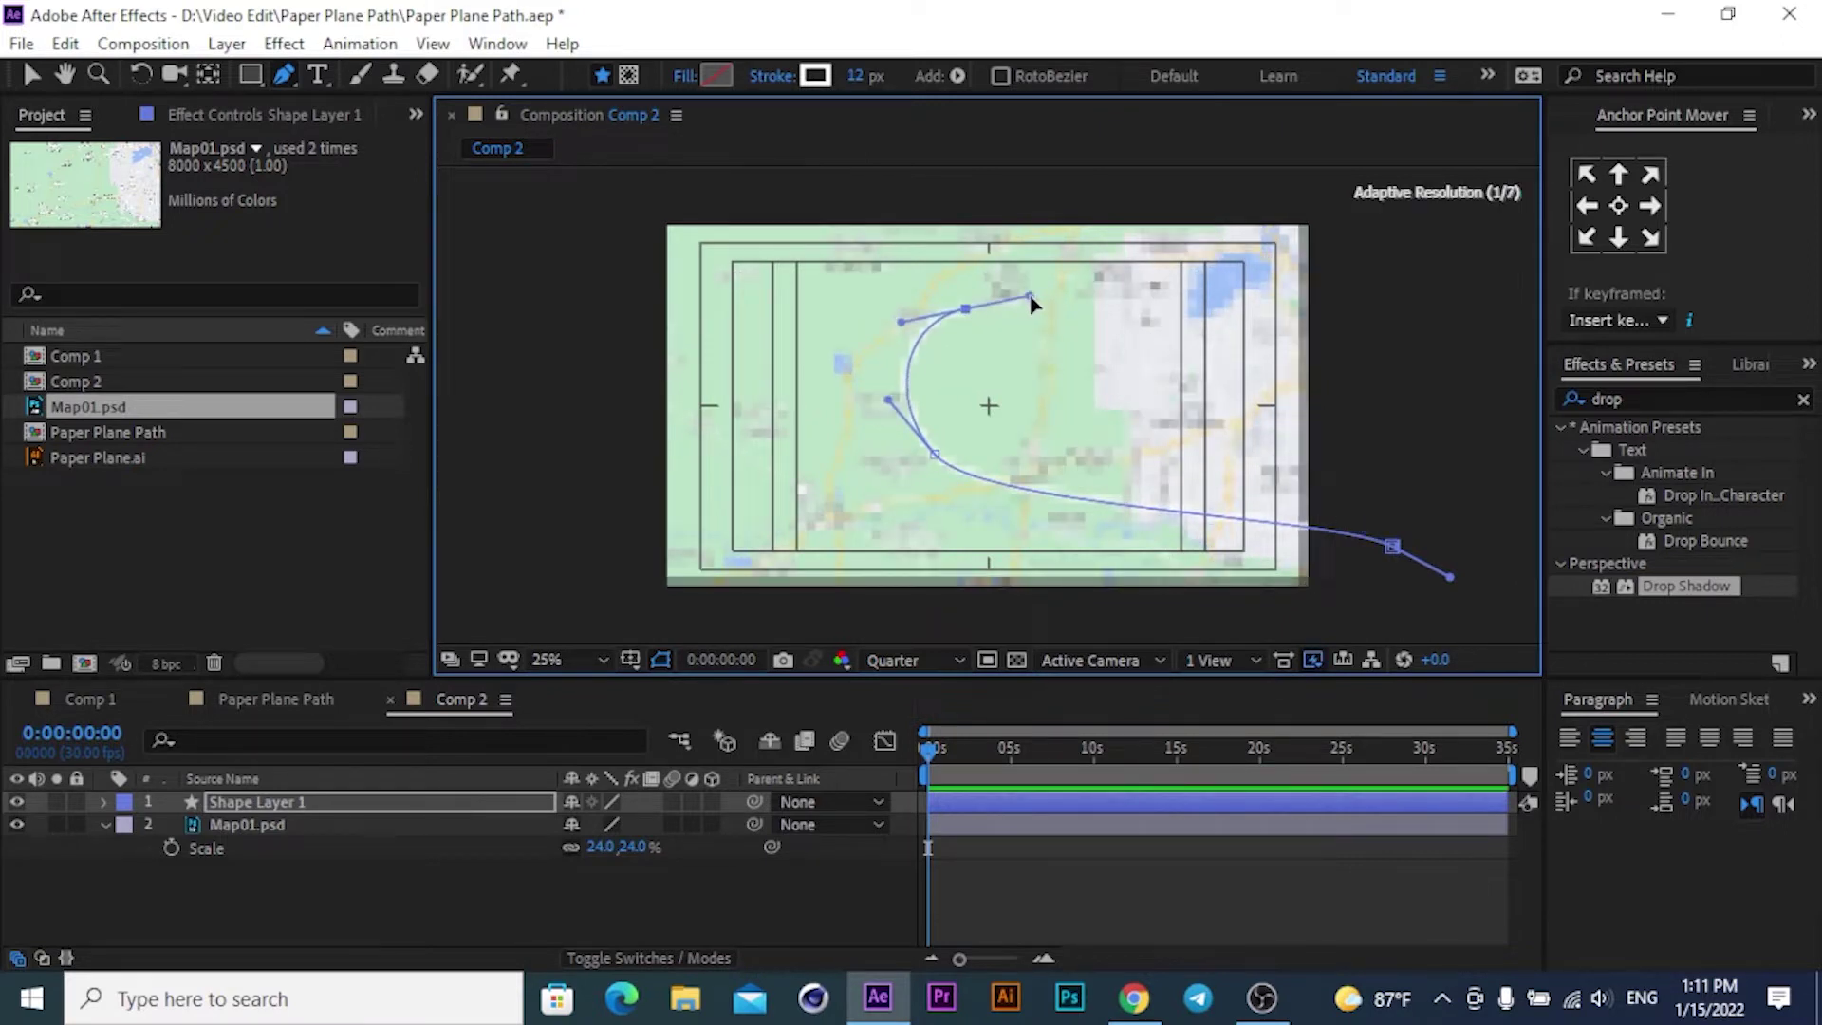
{"action": "left_click_drag", "start_coordinate": [1100, 363], "coordinate": [1105, 420]}
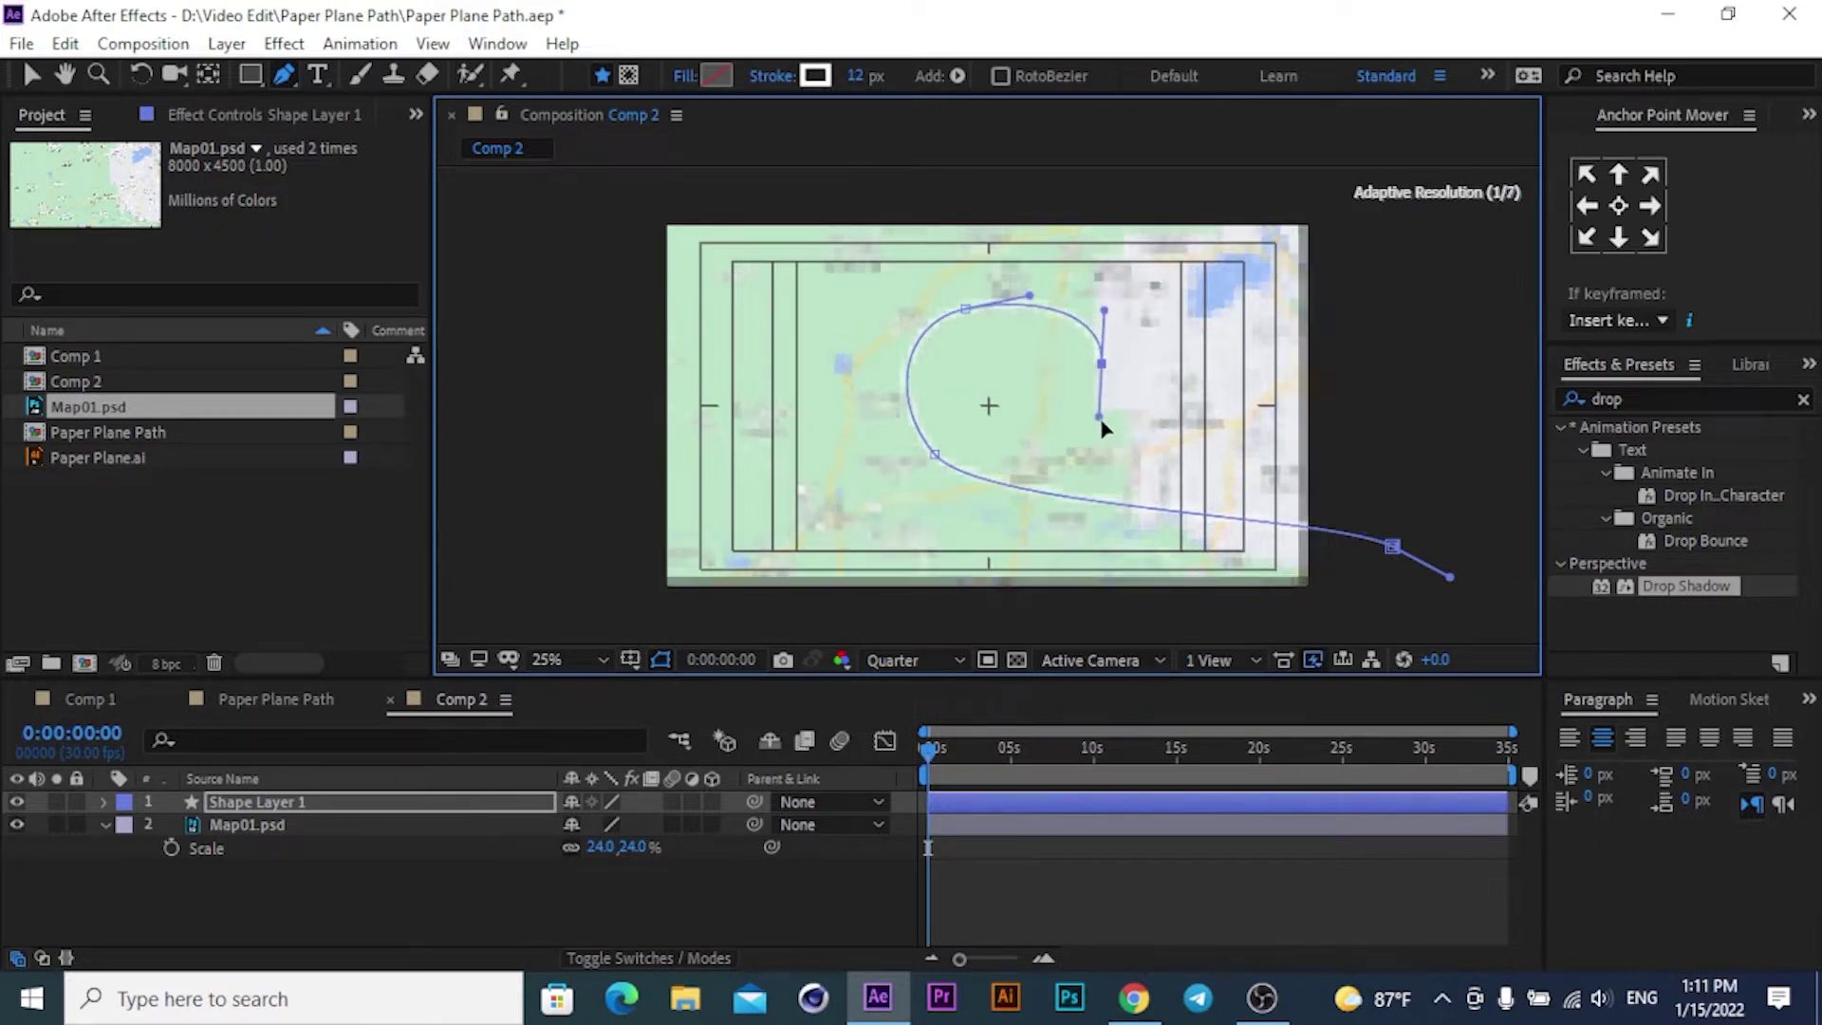
{"action": "left_click_drag", "start_coordinate": [853, 481], "coordinate": [638, 387]}
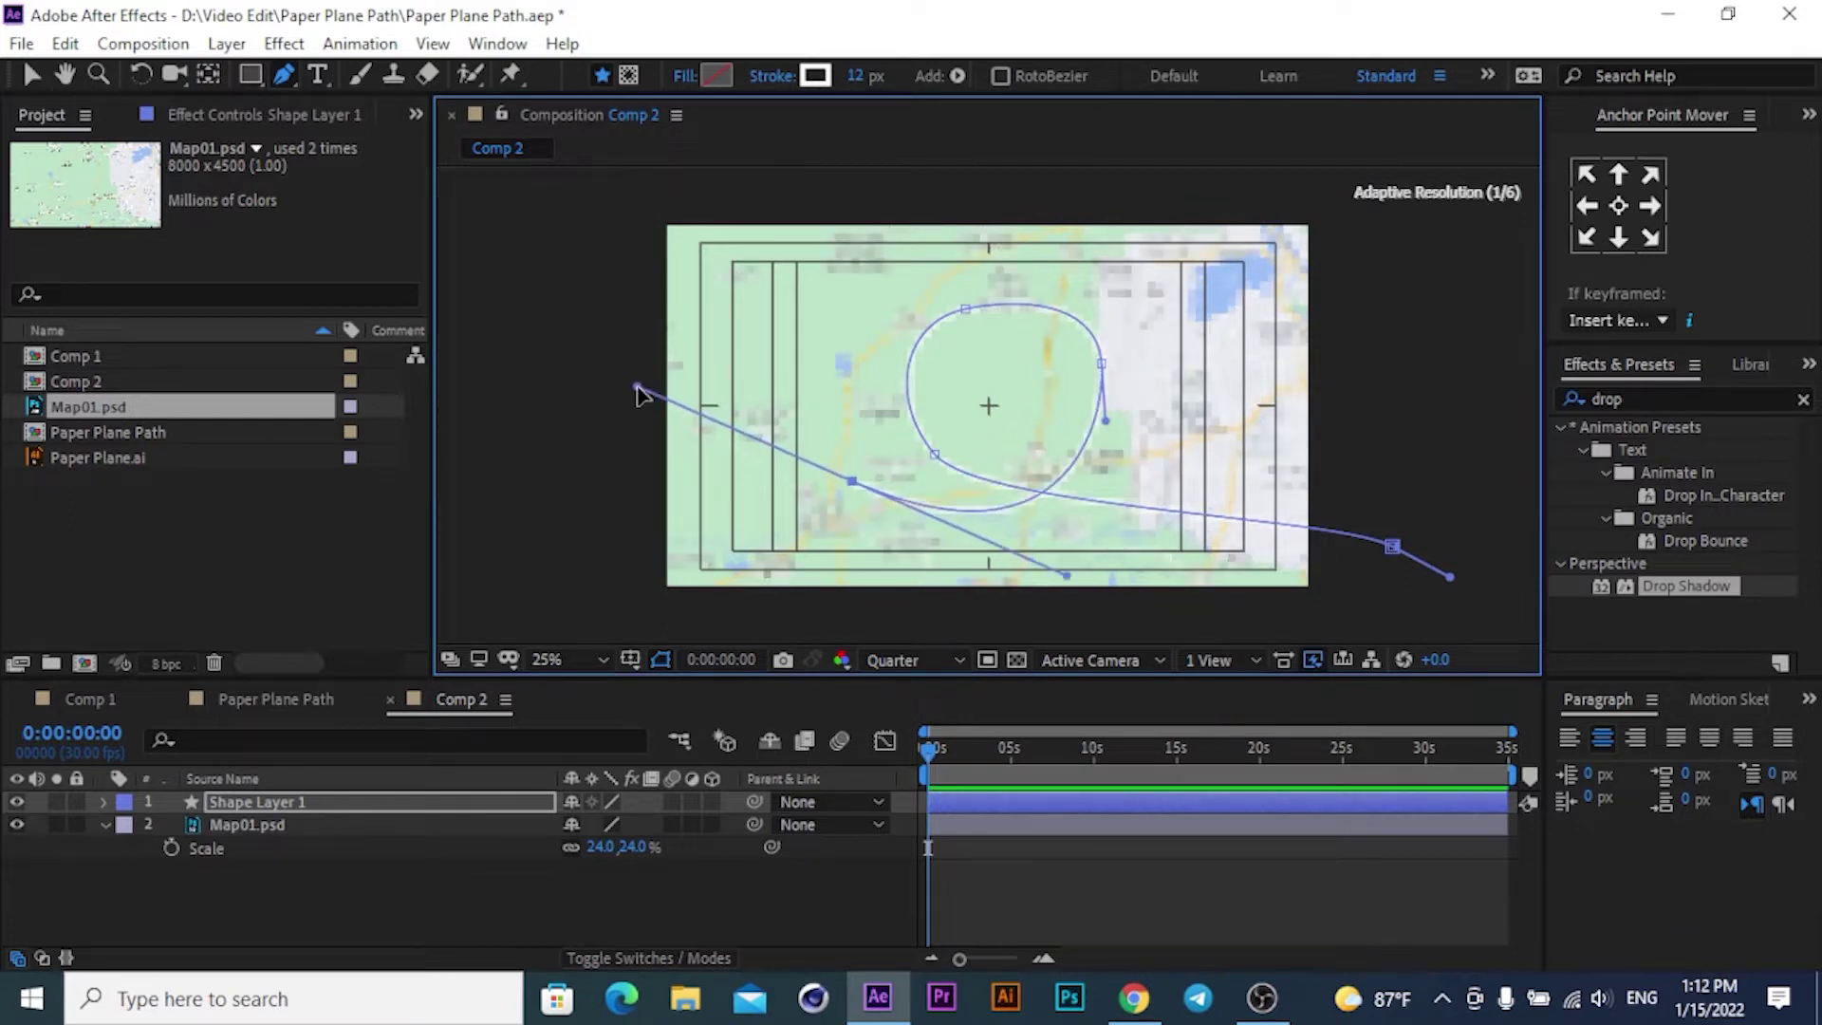
{"action": "left_click_drag", "start_coordinate": [578, 321], "coordinate": [488, 297]}
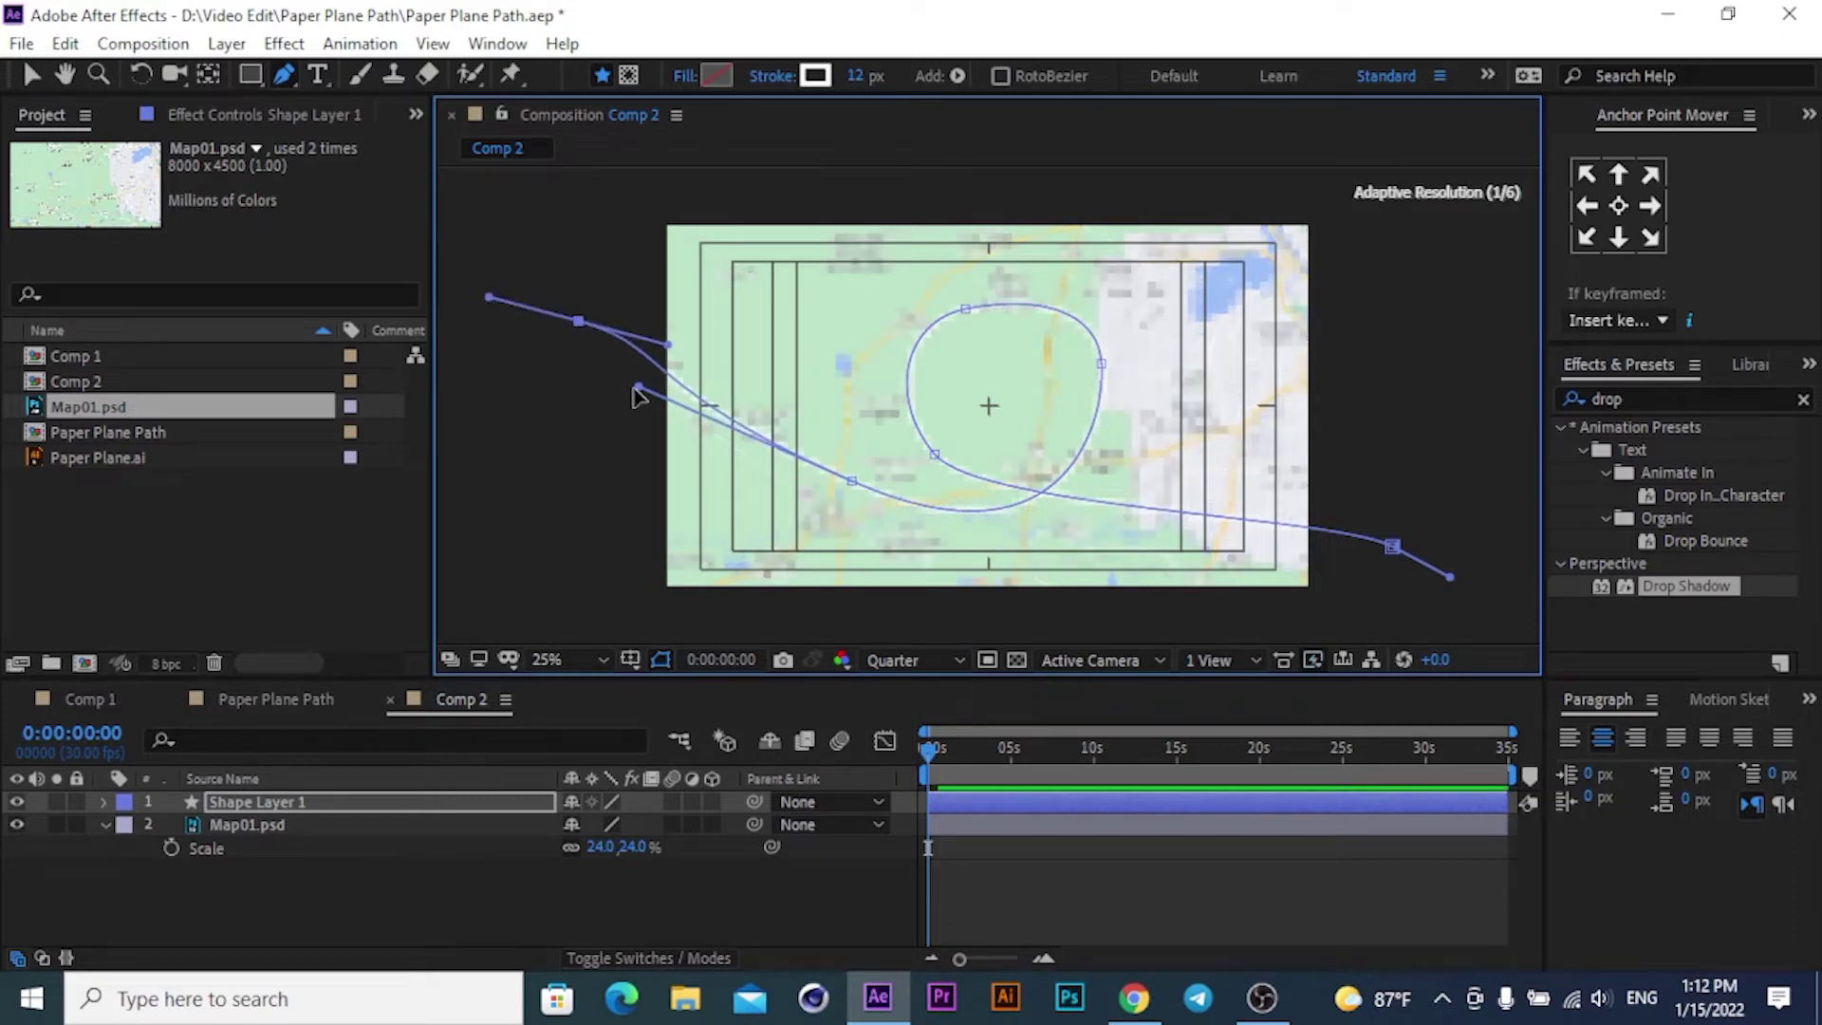
Refine the loop by smoothing the last point, raising the top and moving the lower-left point up.
{"action": "left_click_drag", "start_coordinate": [639, 387], "coordinate": [772, 459]}
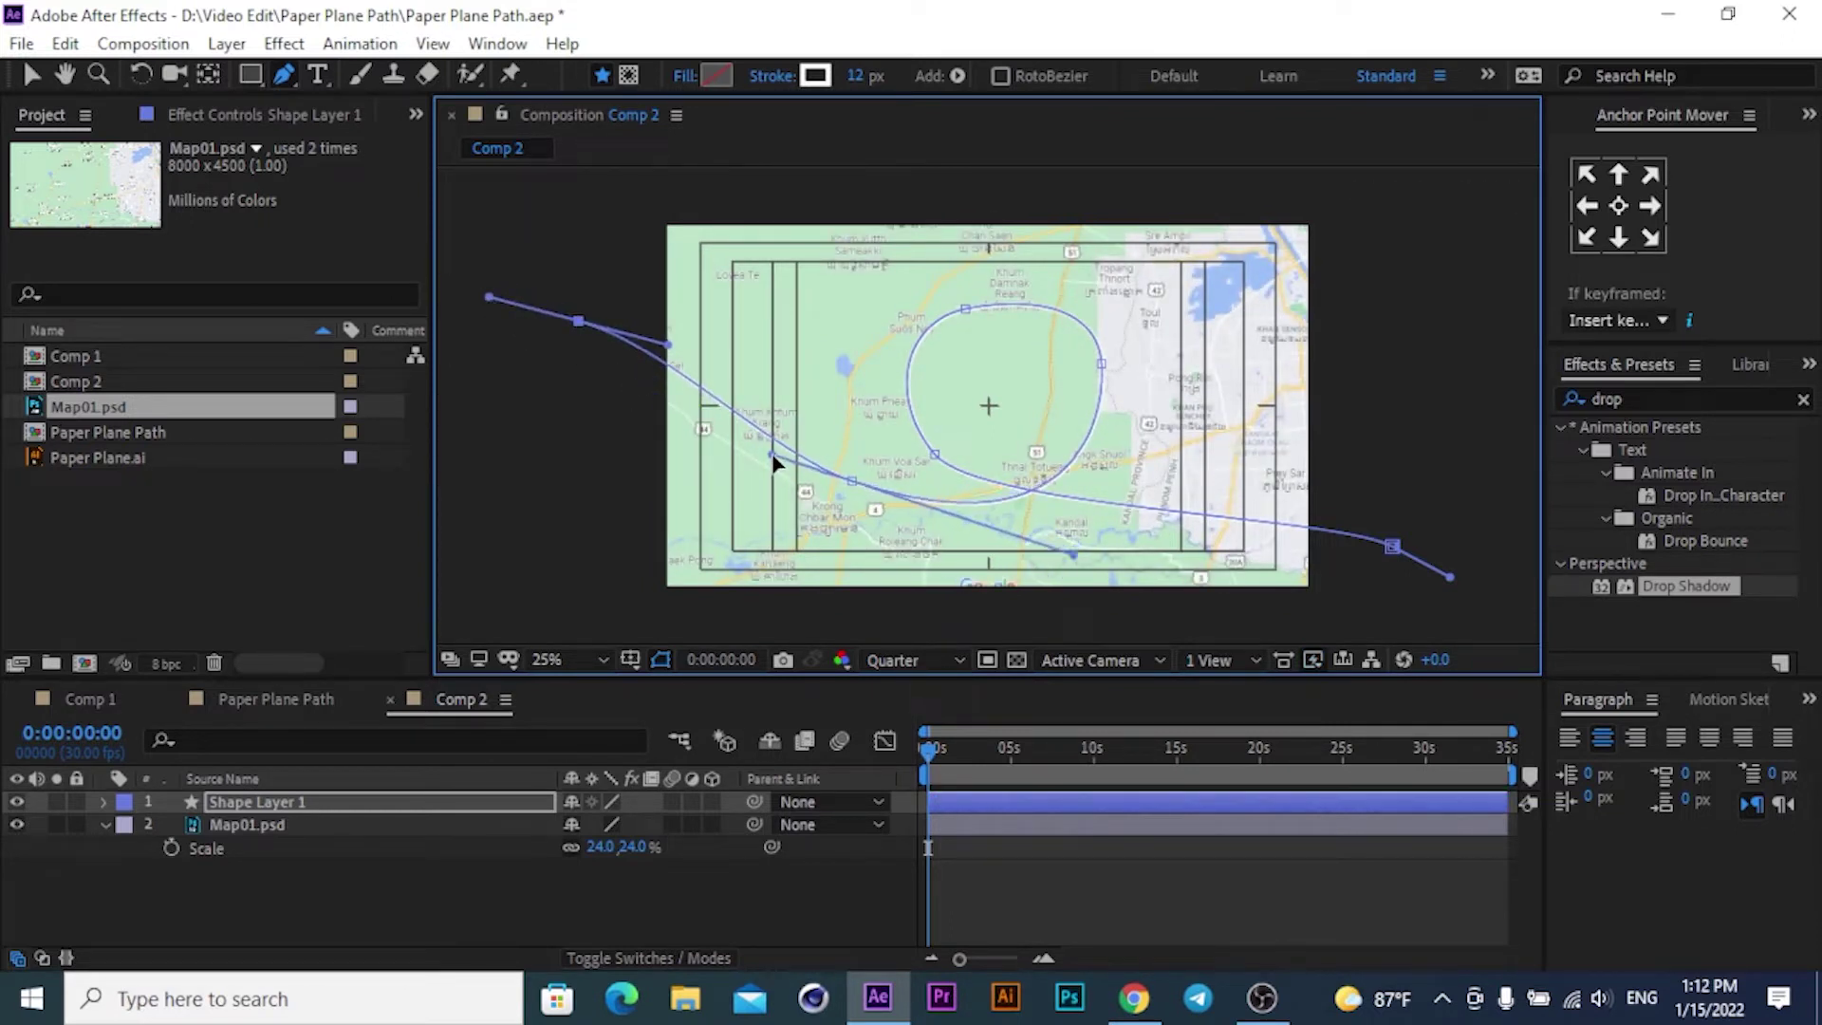
{"action": "left_click_drag", "start_coordinate": [1101, 365], "coordinate": [1104, 422]}
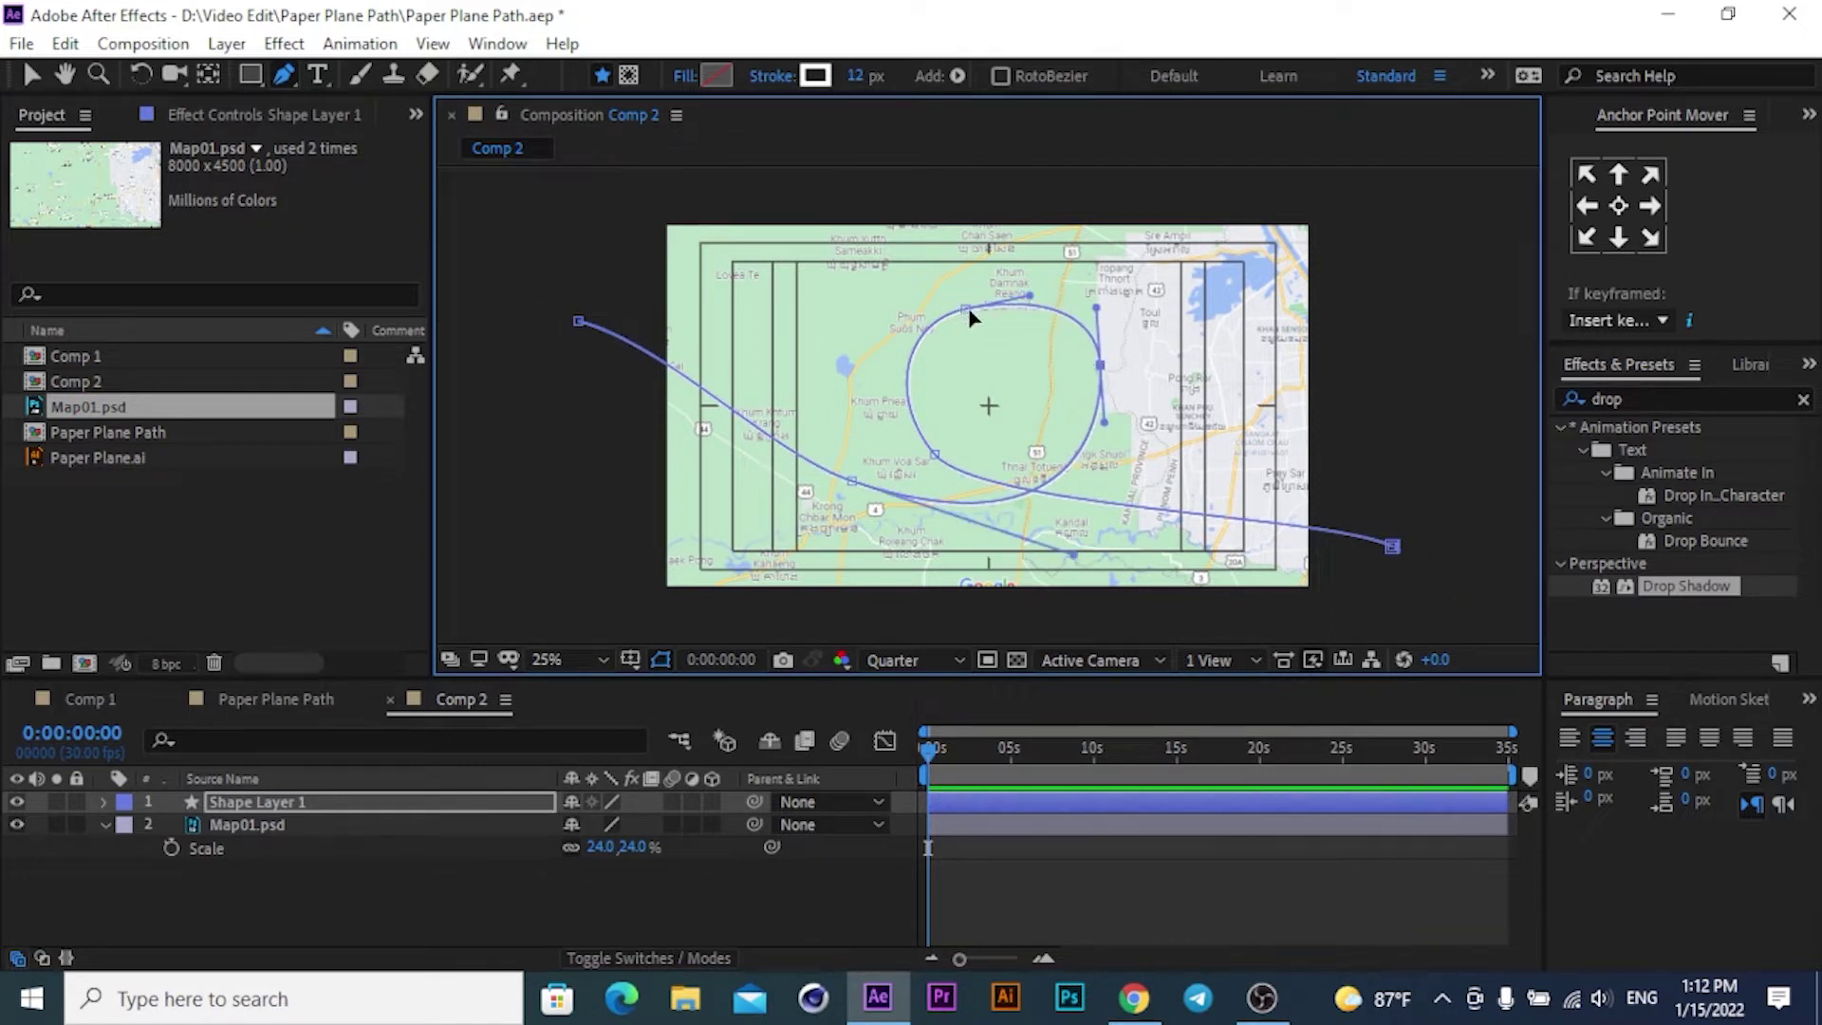
{"action": "left_click_drag", "start_coordinate": [965, 316], "coordinate": [966, 284]}
{"action": "left_click", "coordinate": [934, 459]}
{"action": "left_click_drag", "start_coordinate": [935, 458], "coordinate": [921, 415]}
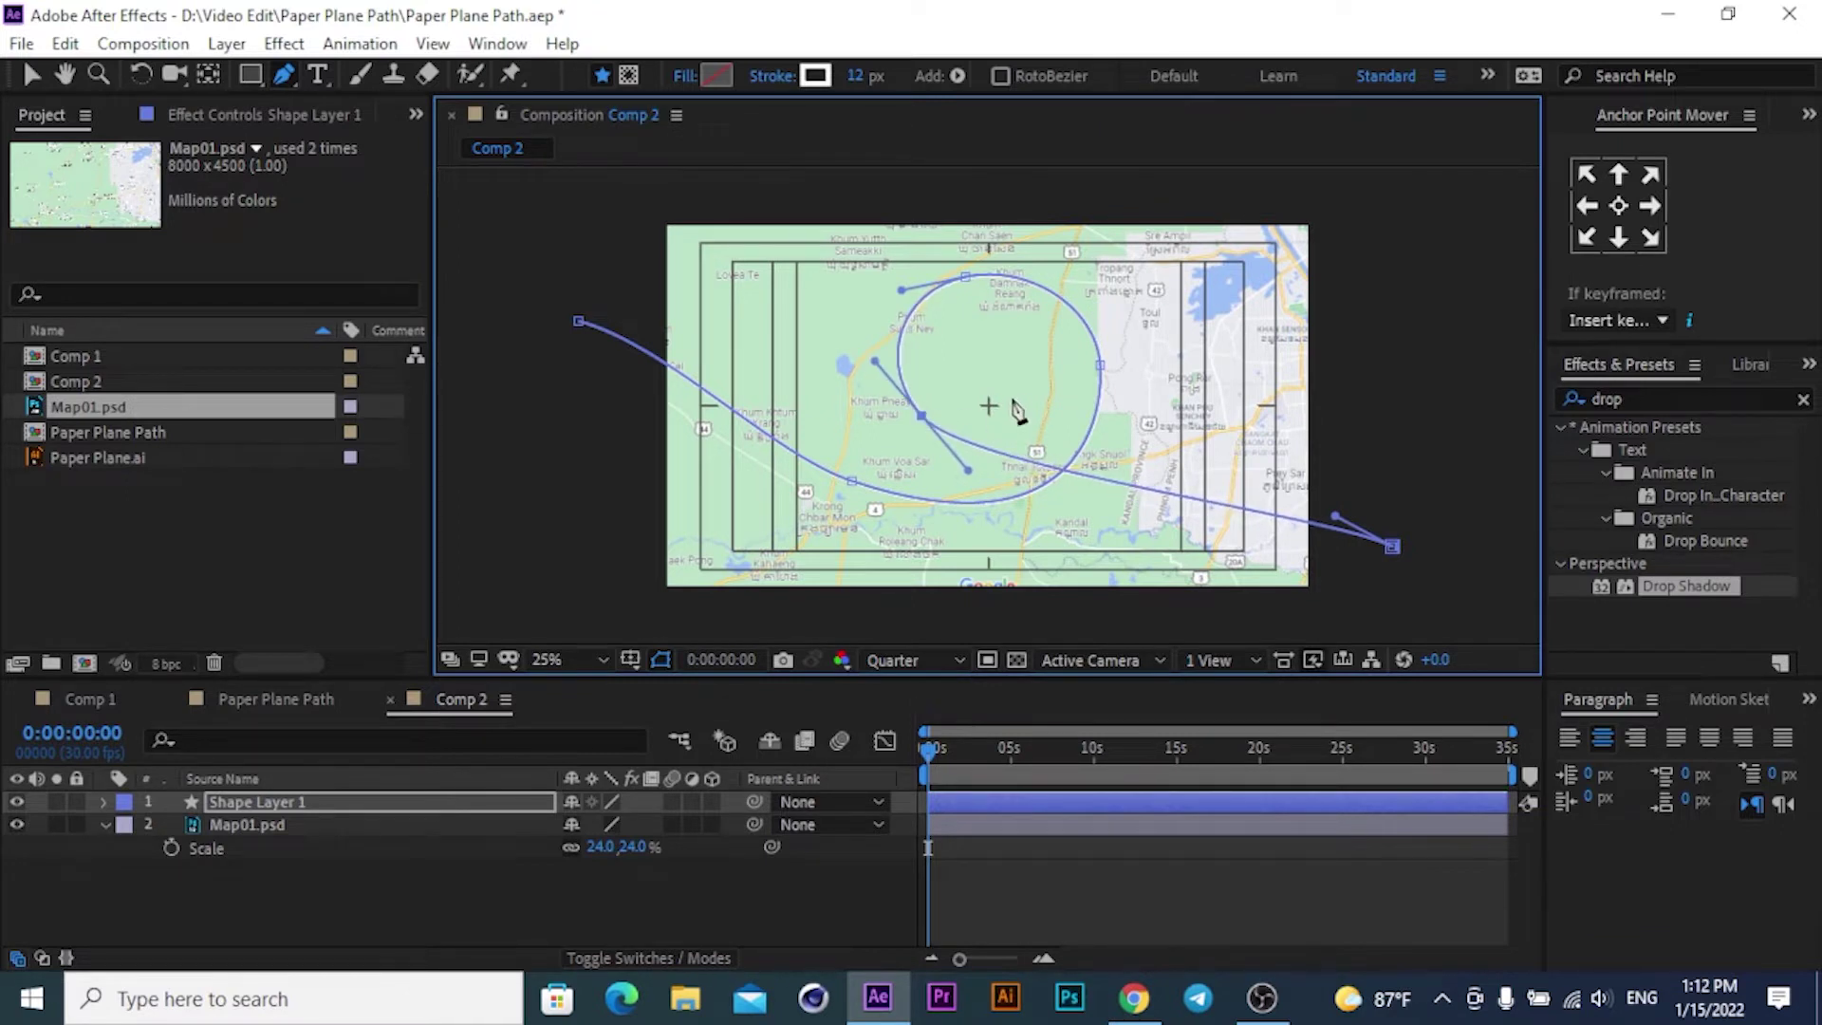
{"action": "left_click_drag", "start_coordinate": [1098, 365], "coordinate": [1091, 365]}
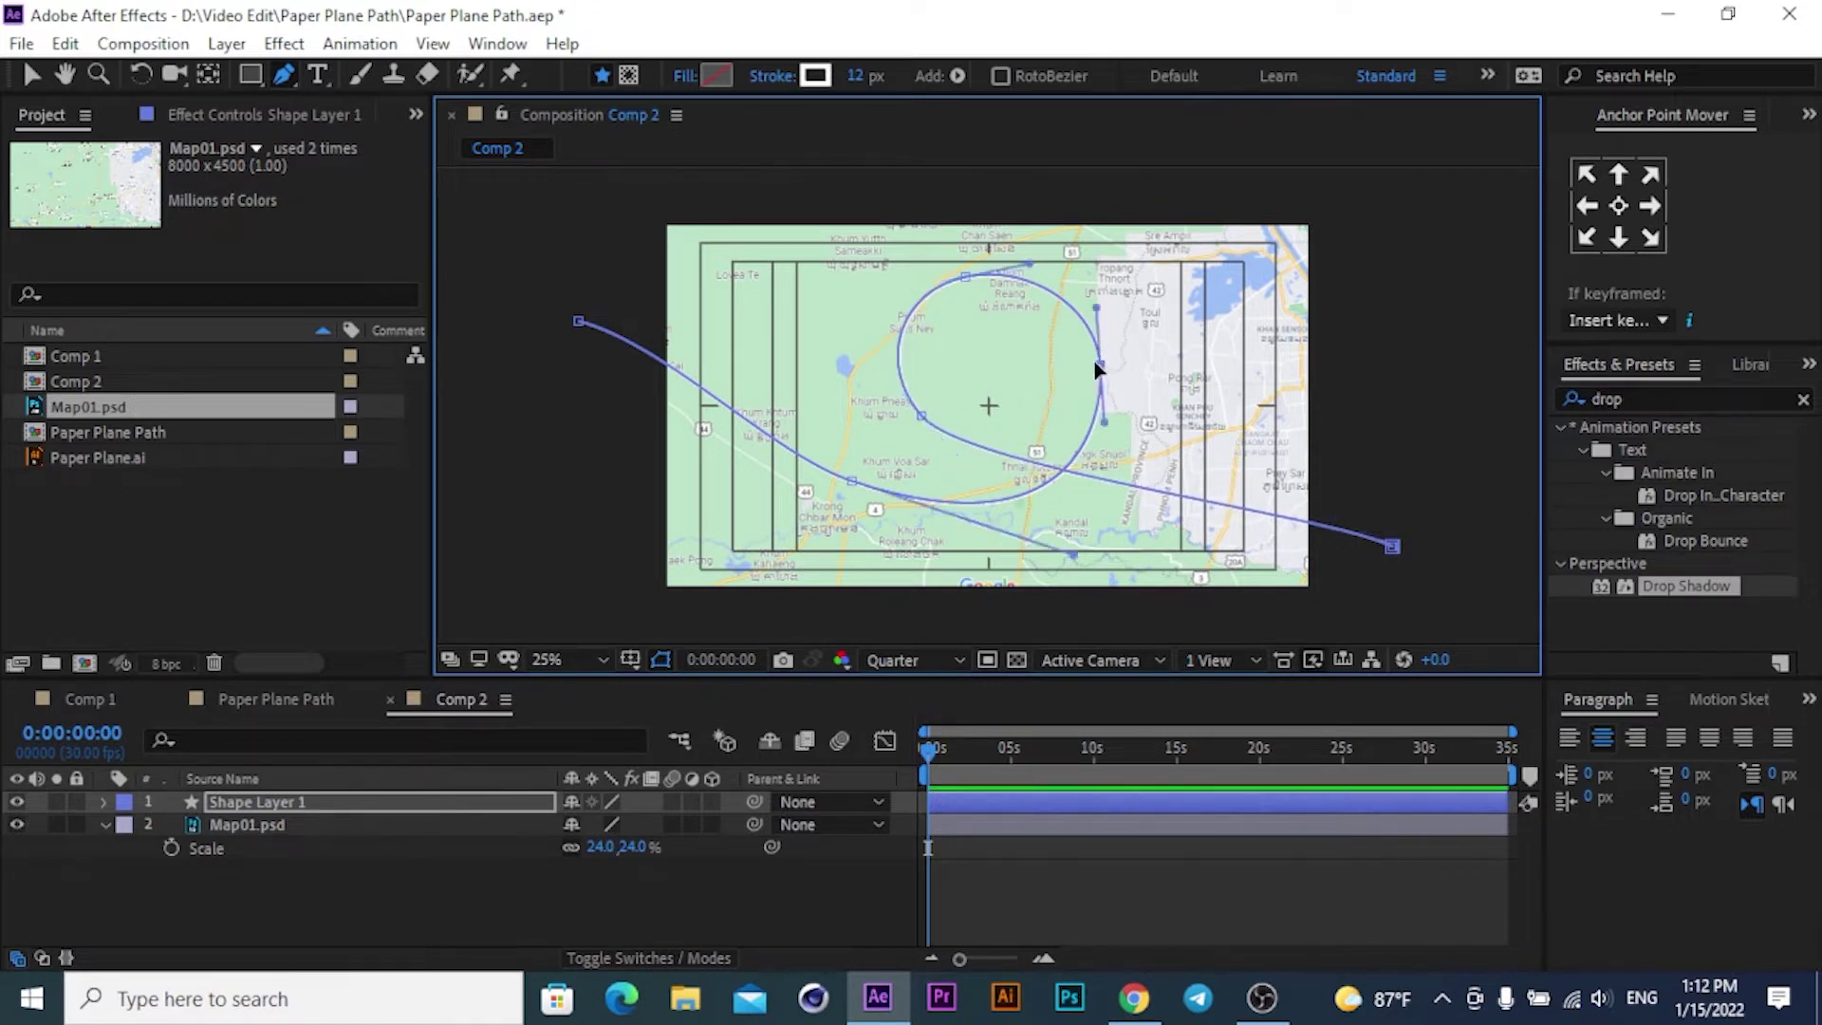
{"action": "left_click", "coordinate": [921, 416]}
Reshape the curves at the path's right end, loop top and right side, then return to Selection.
{"action": "left_click_drag", "start_coordinate": [1335, 518], "coordinate": [1236, 443]}
{"action": "mouse_move", "coordinate": [968, 470]}
{"action": "left_mouse_down"}
{"action": "mouse_move", "coordinate": [950, 503]}
{"action": "mouse_move", "coordinate": [977, 486]}
{"action": "left_mouse_up"}
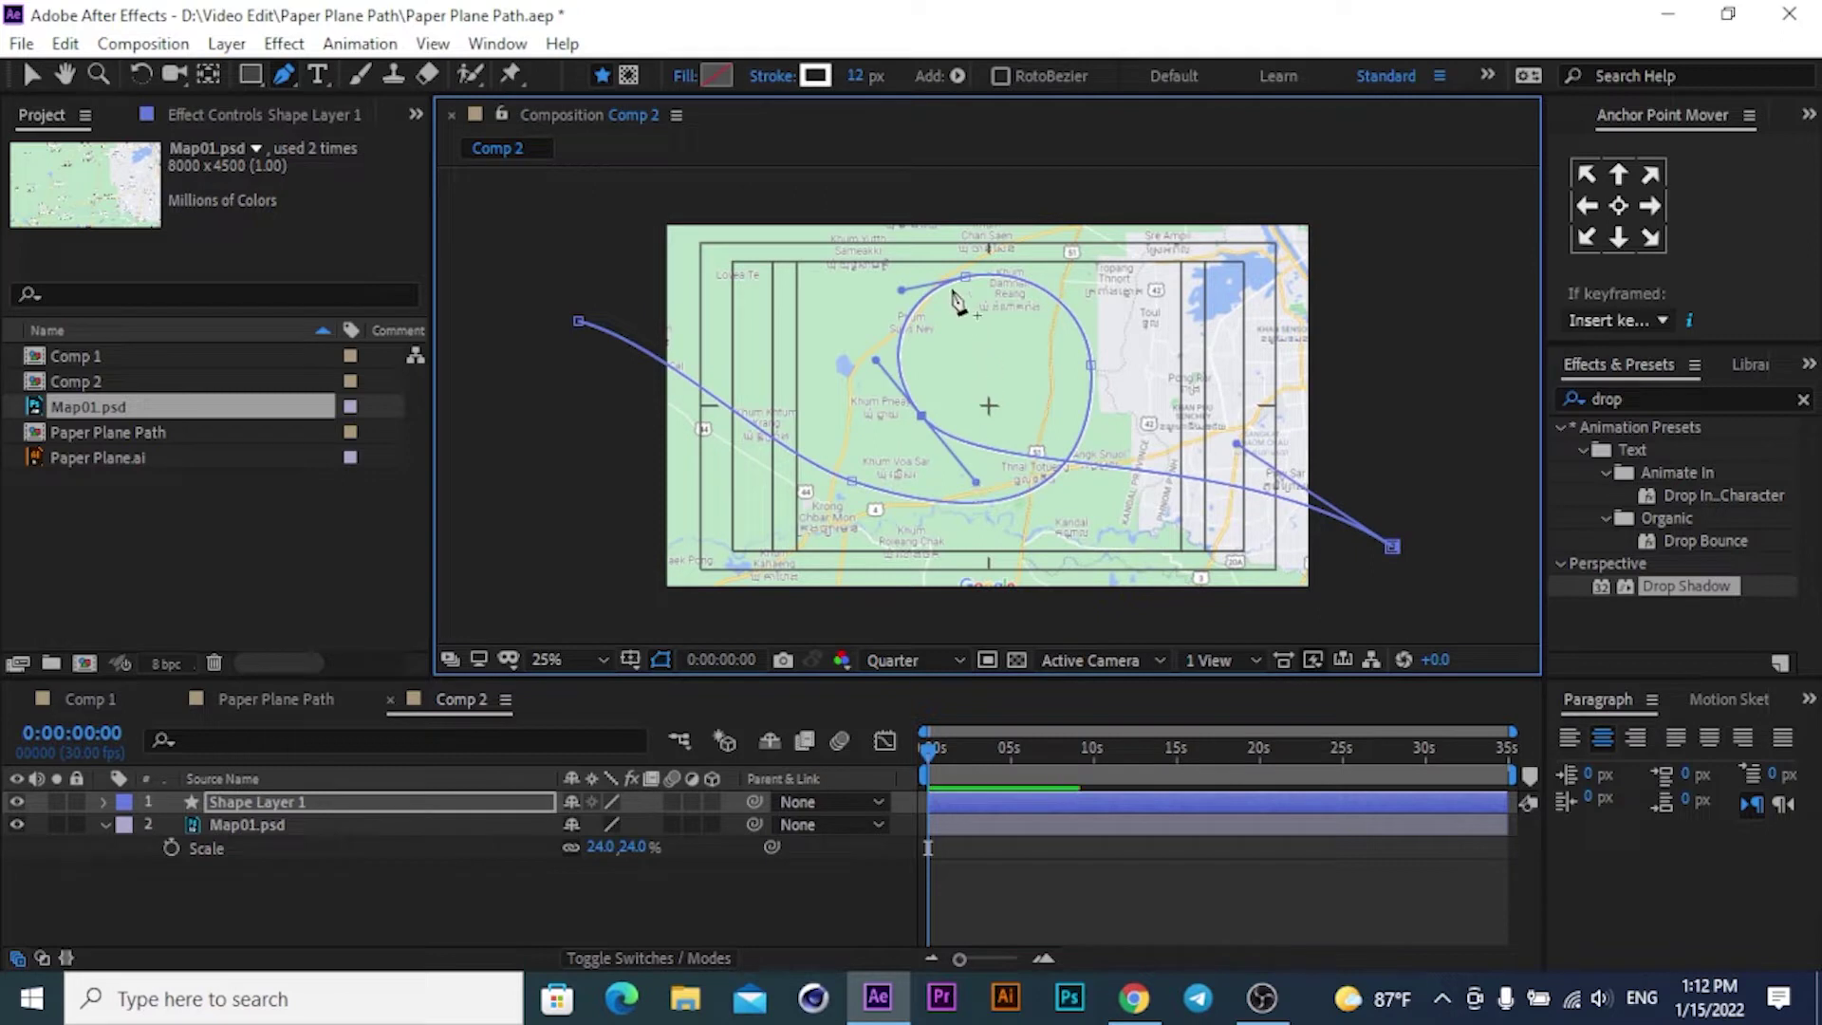
{"action": "left_click_drag", "start_coordinate": [901, 292], "coordinate": [885, 291]}
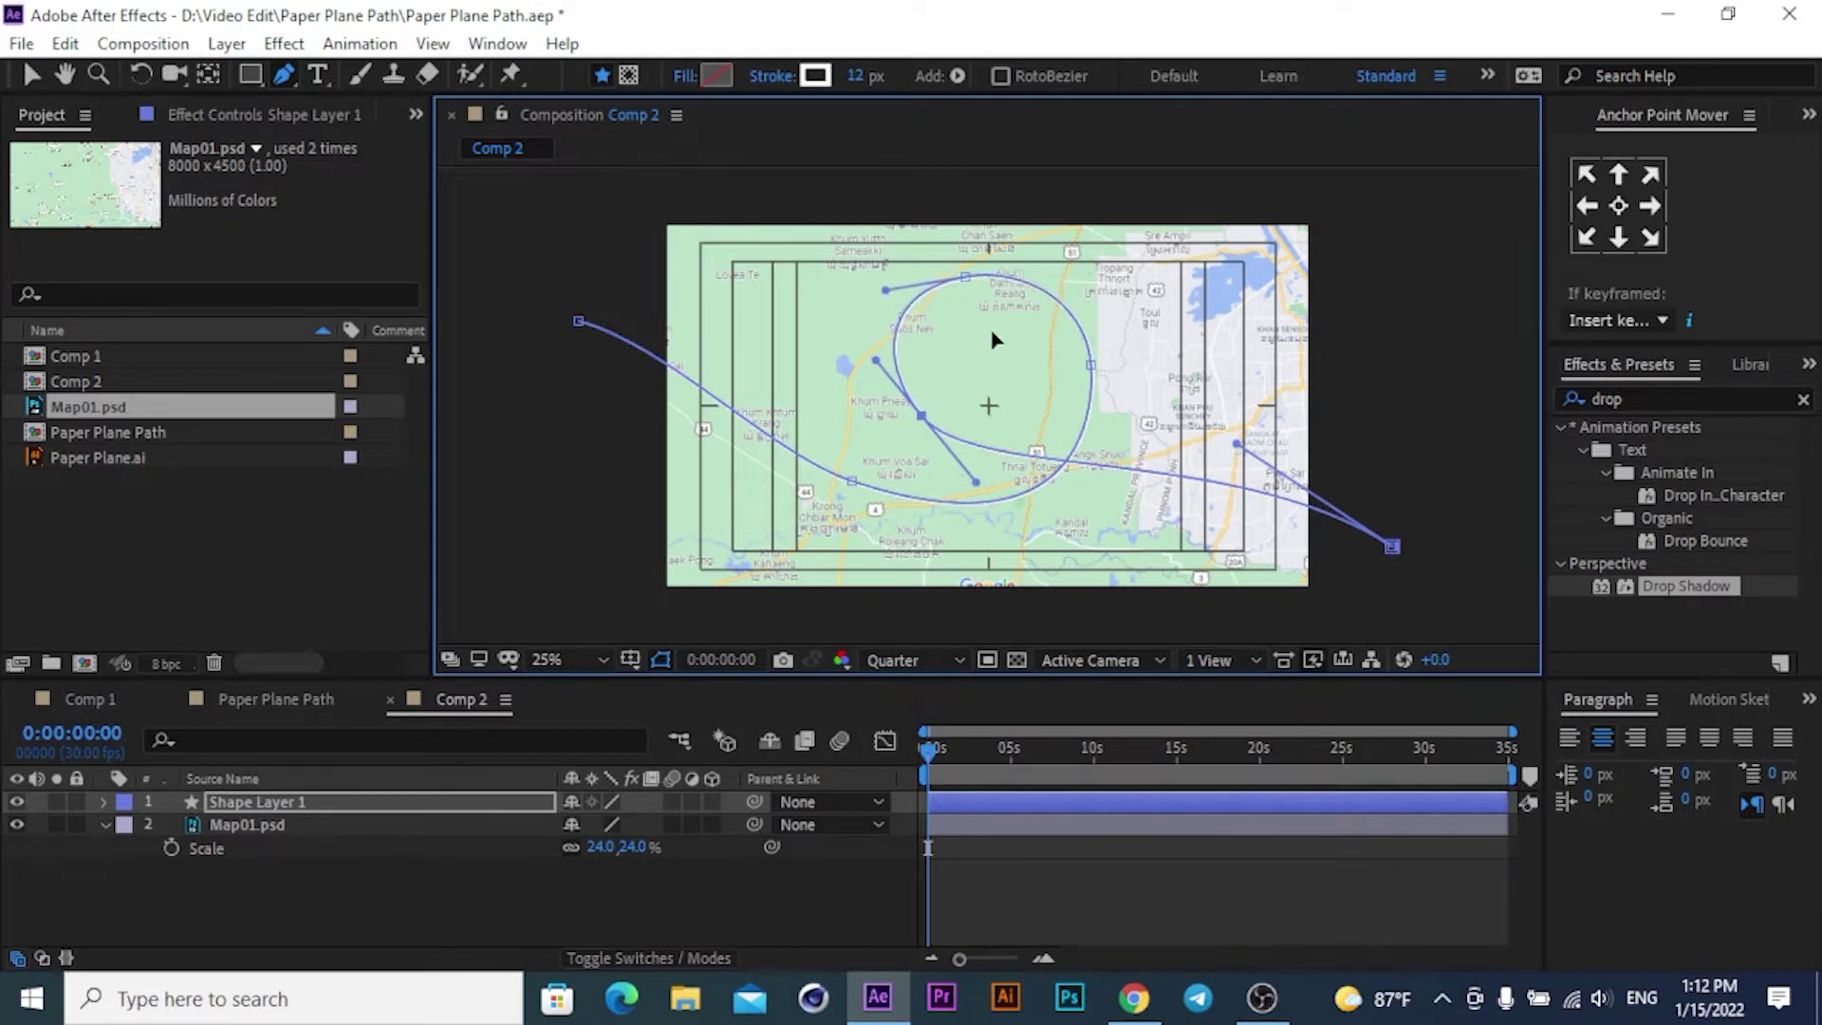
{"action": "left_click", "coordinate": [1091, 366]}
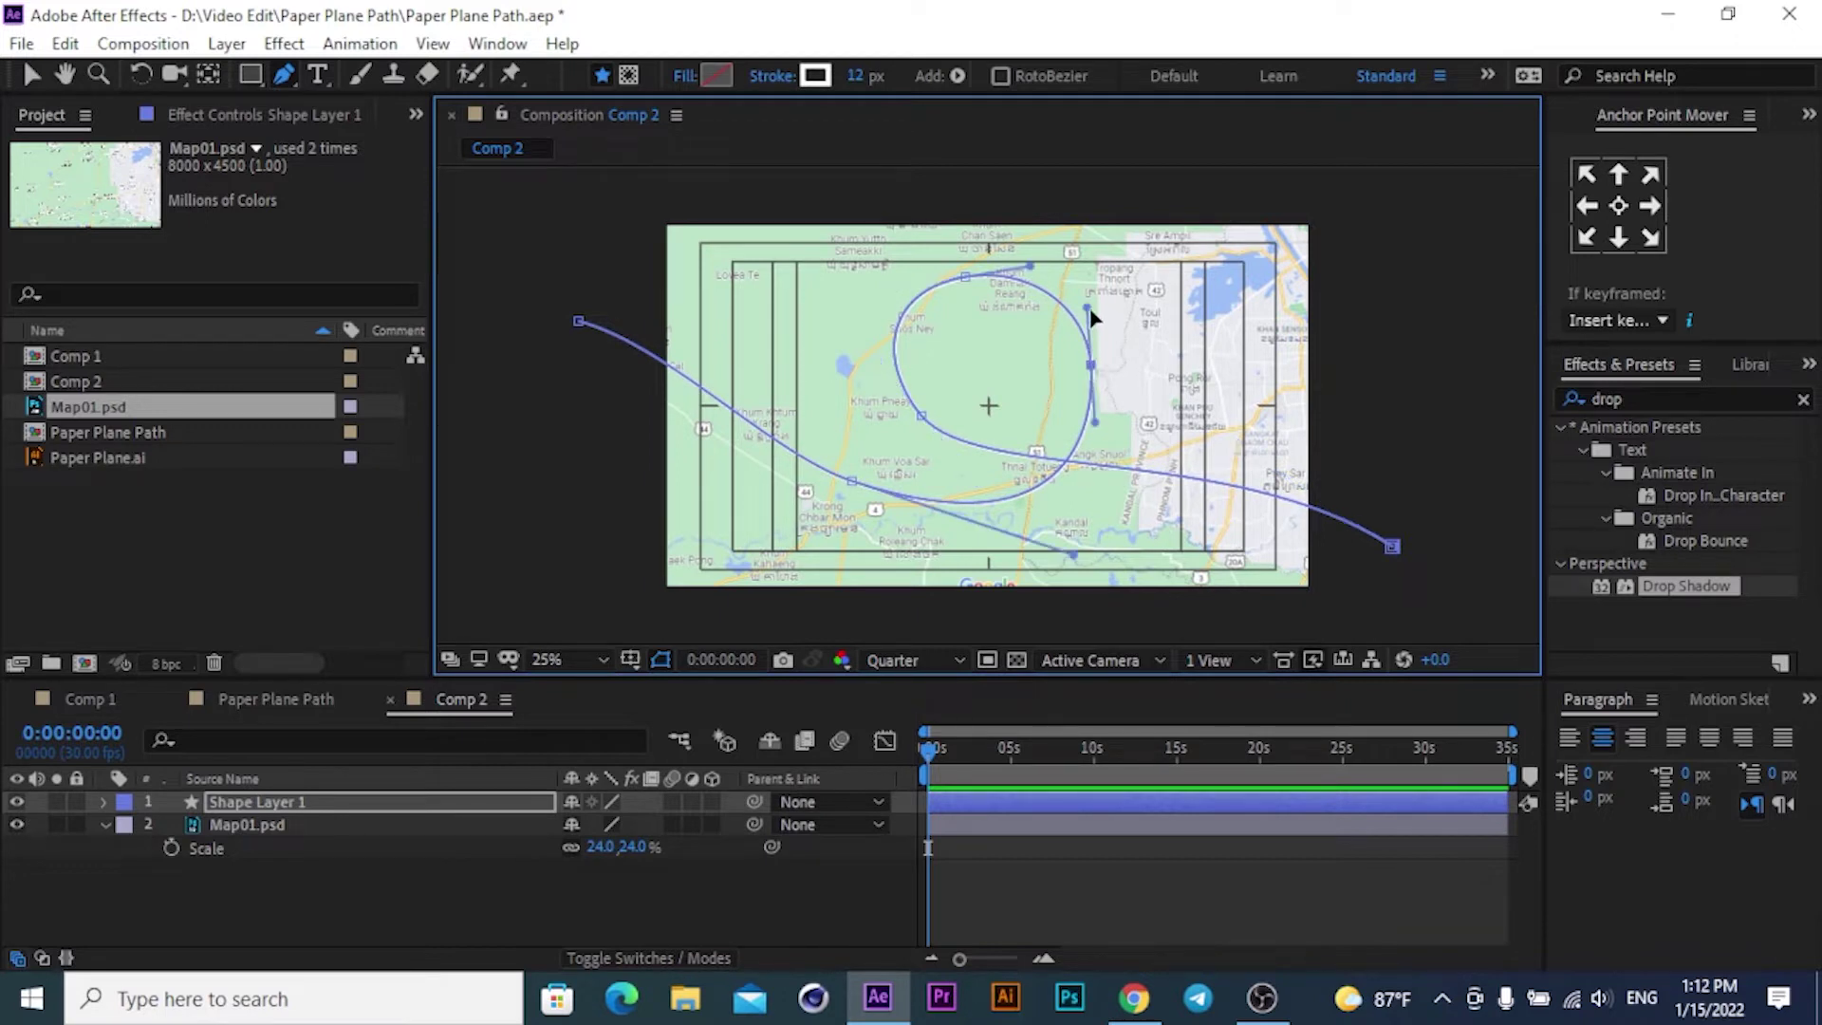
{"action": "left_click_drag", "start_coordinate": [1088, 308], "coordinate": [1079, 313]}
{"action": "left_click_drag", "start_coordinate": [1107, 427], "coordinate": [1108, 434]}
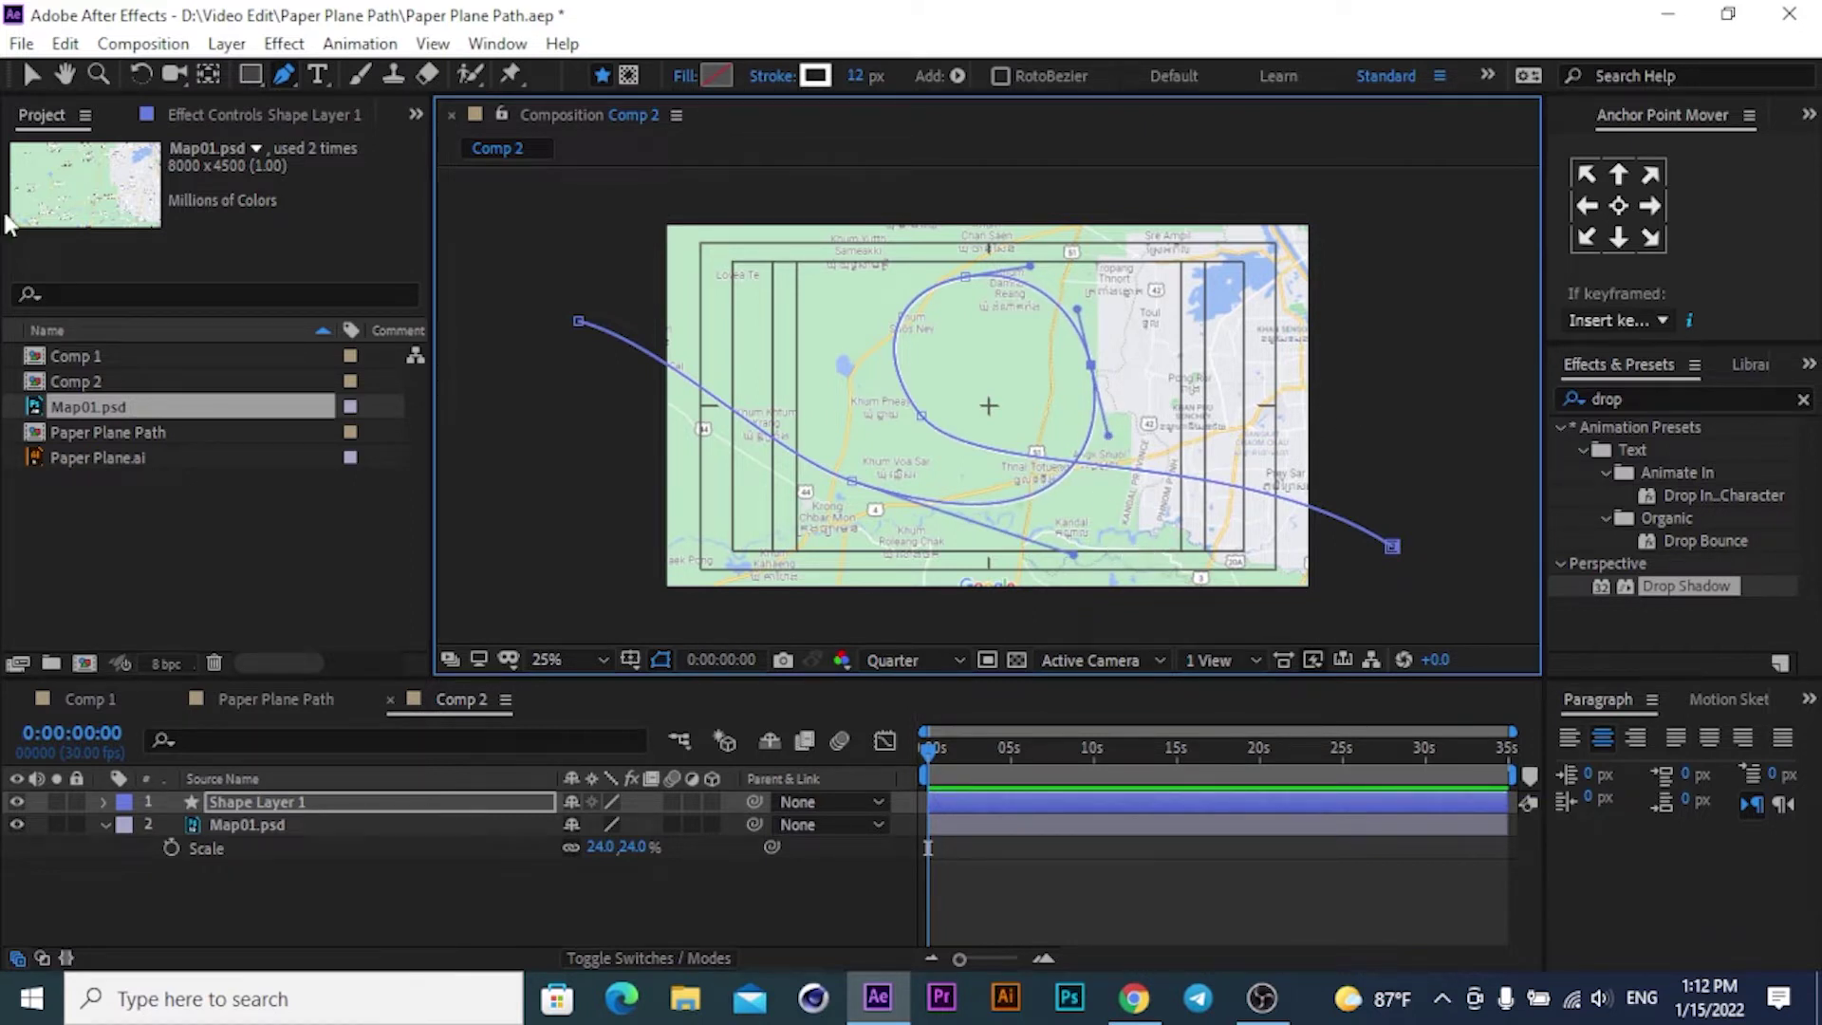
{"action": "left_click", "coordinate": [30, 76]}
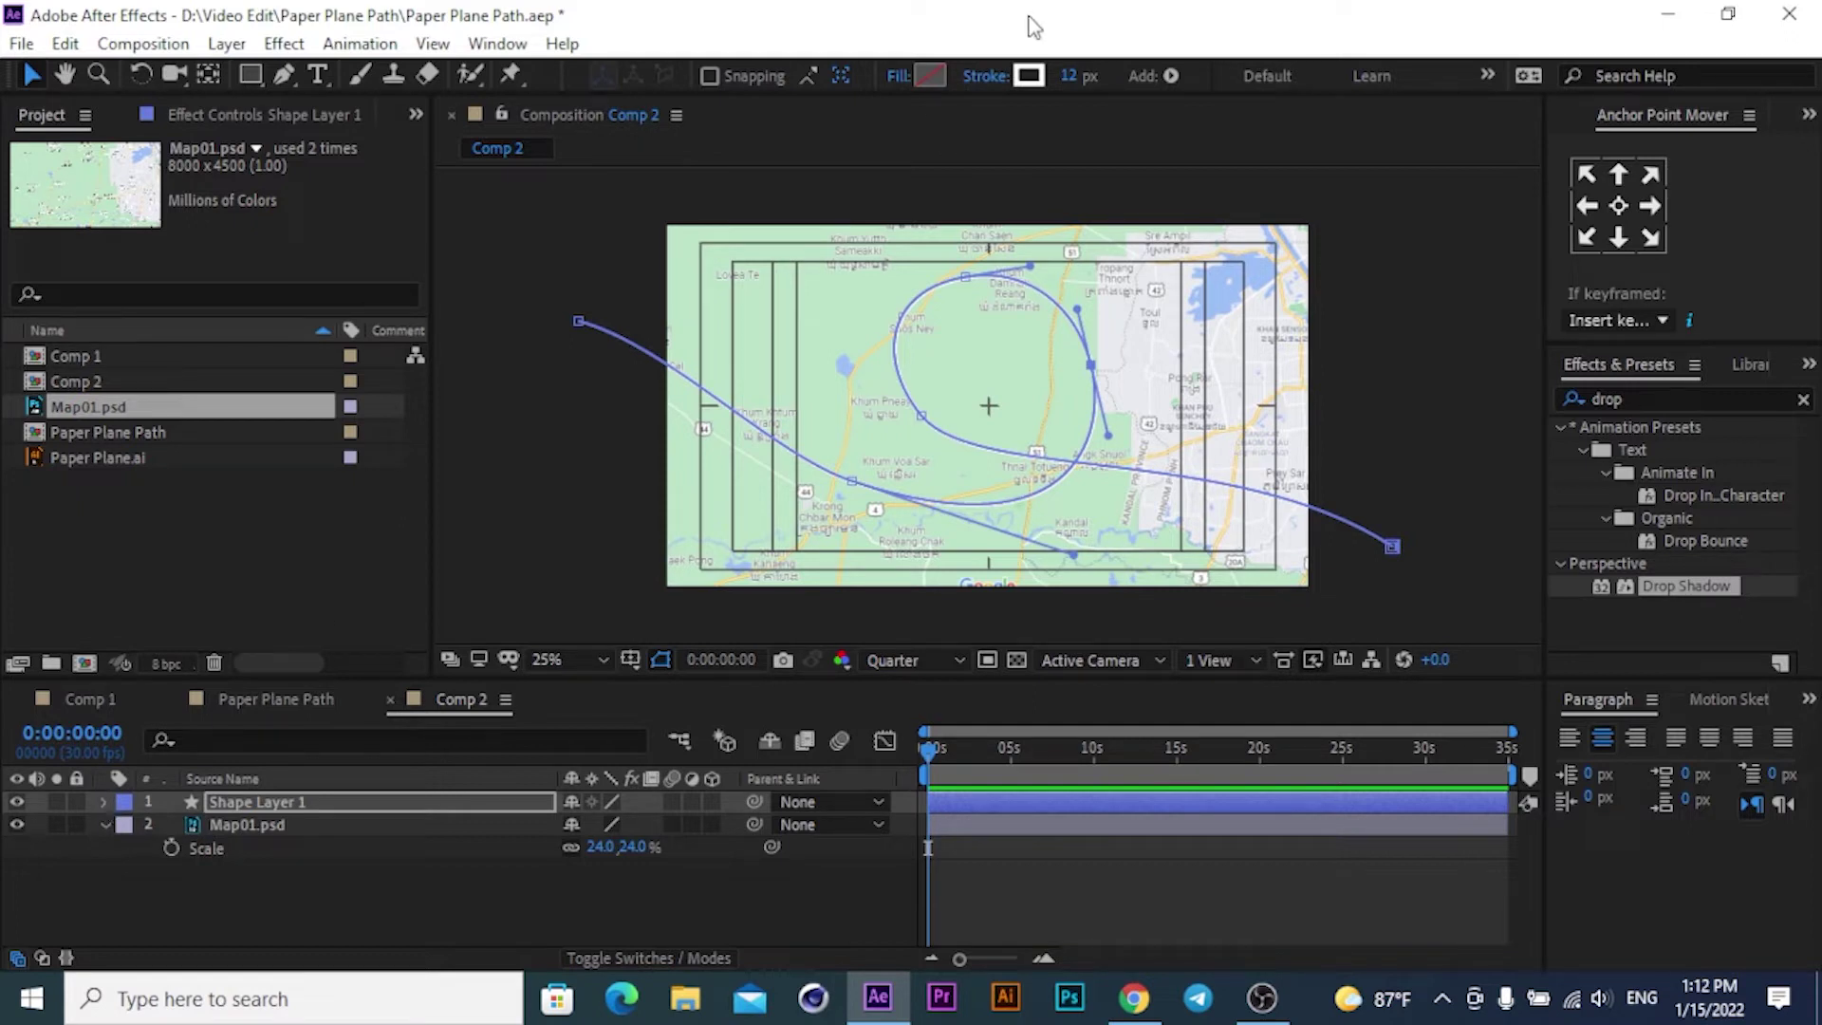
Give Shape Layer 1's path a 10 px stroke in pure red (FF0000).
{"action": "type", "text": "10"}
{"action": "key", "text": "Return"}
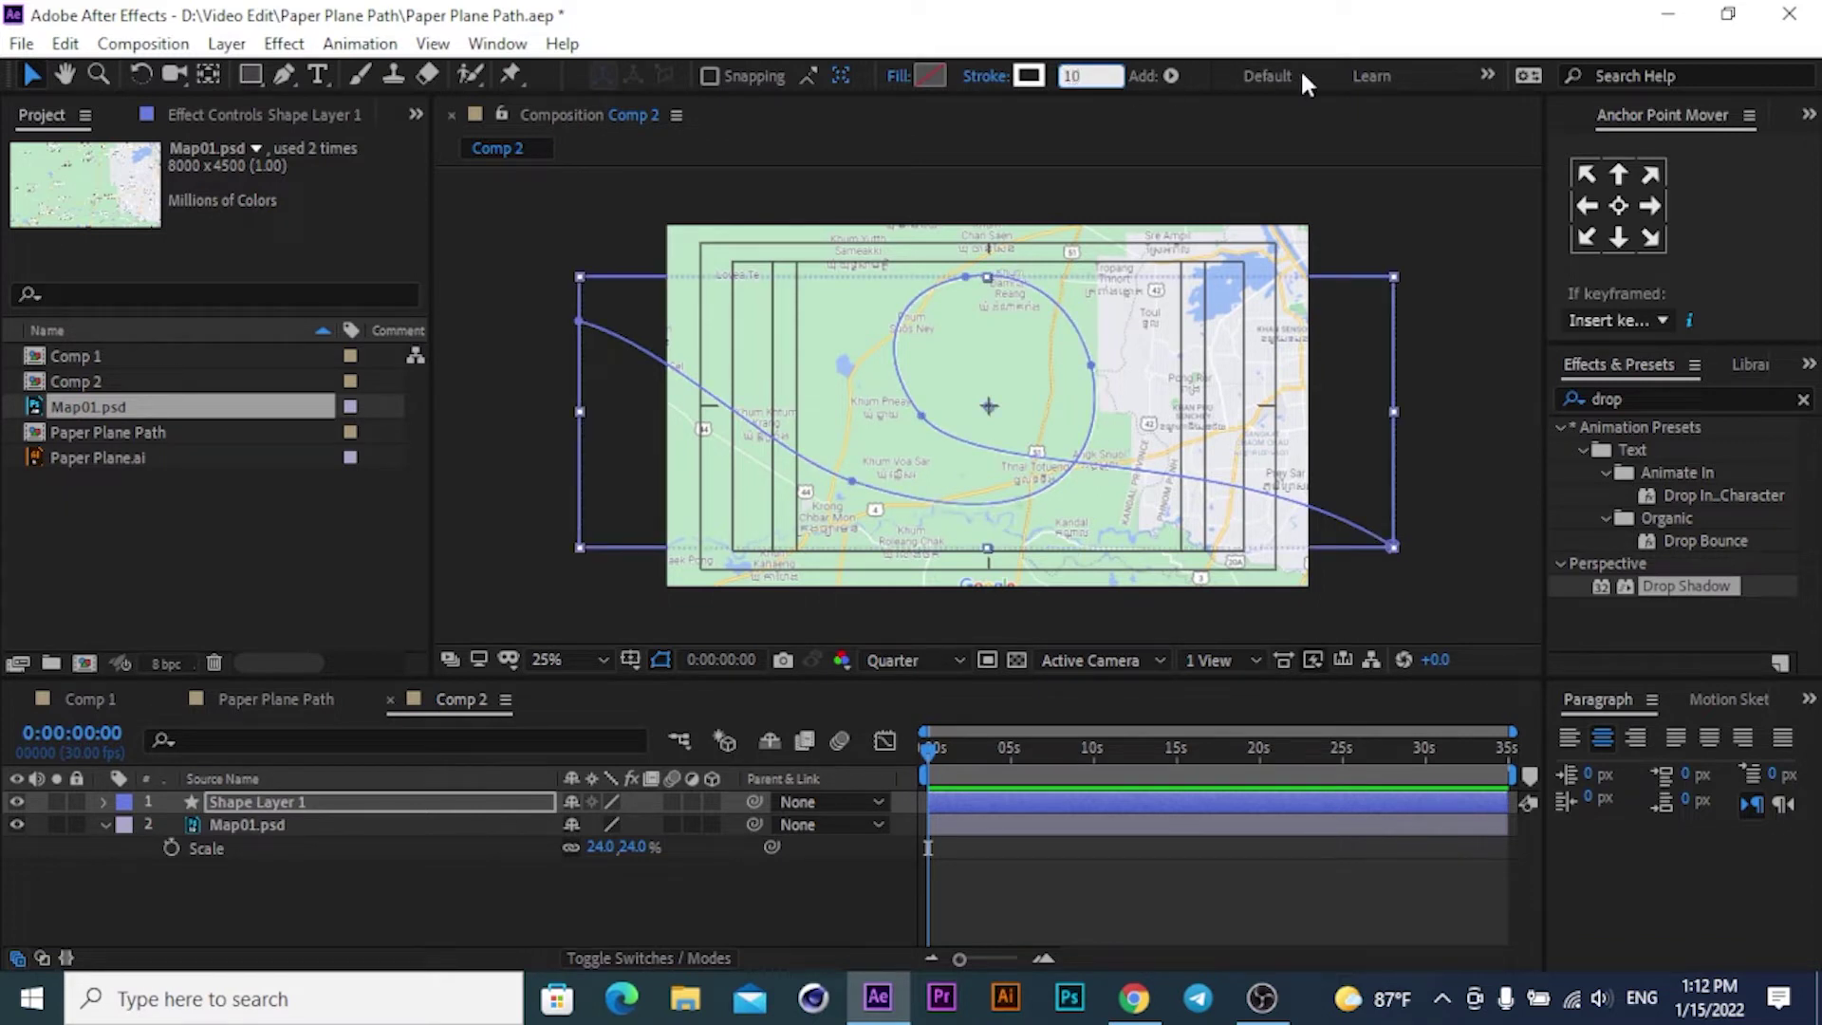
{"action": "left_click", "coordinate": [1205, 87]}
{"action": "left_click", "coordinate": [984, 74]}
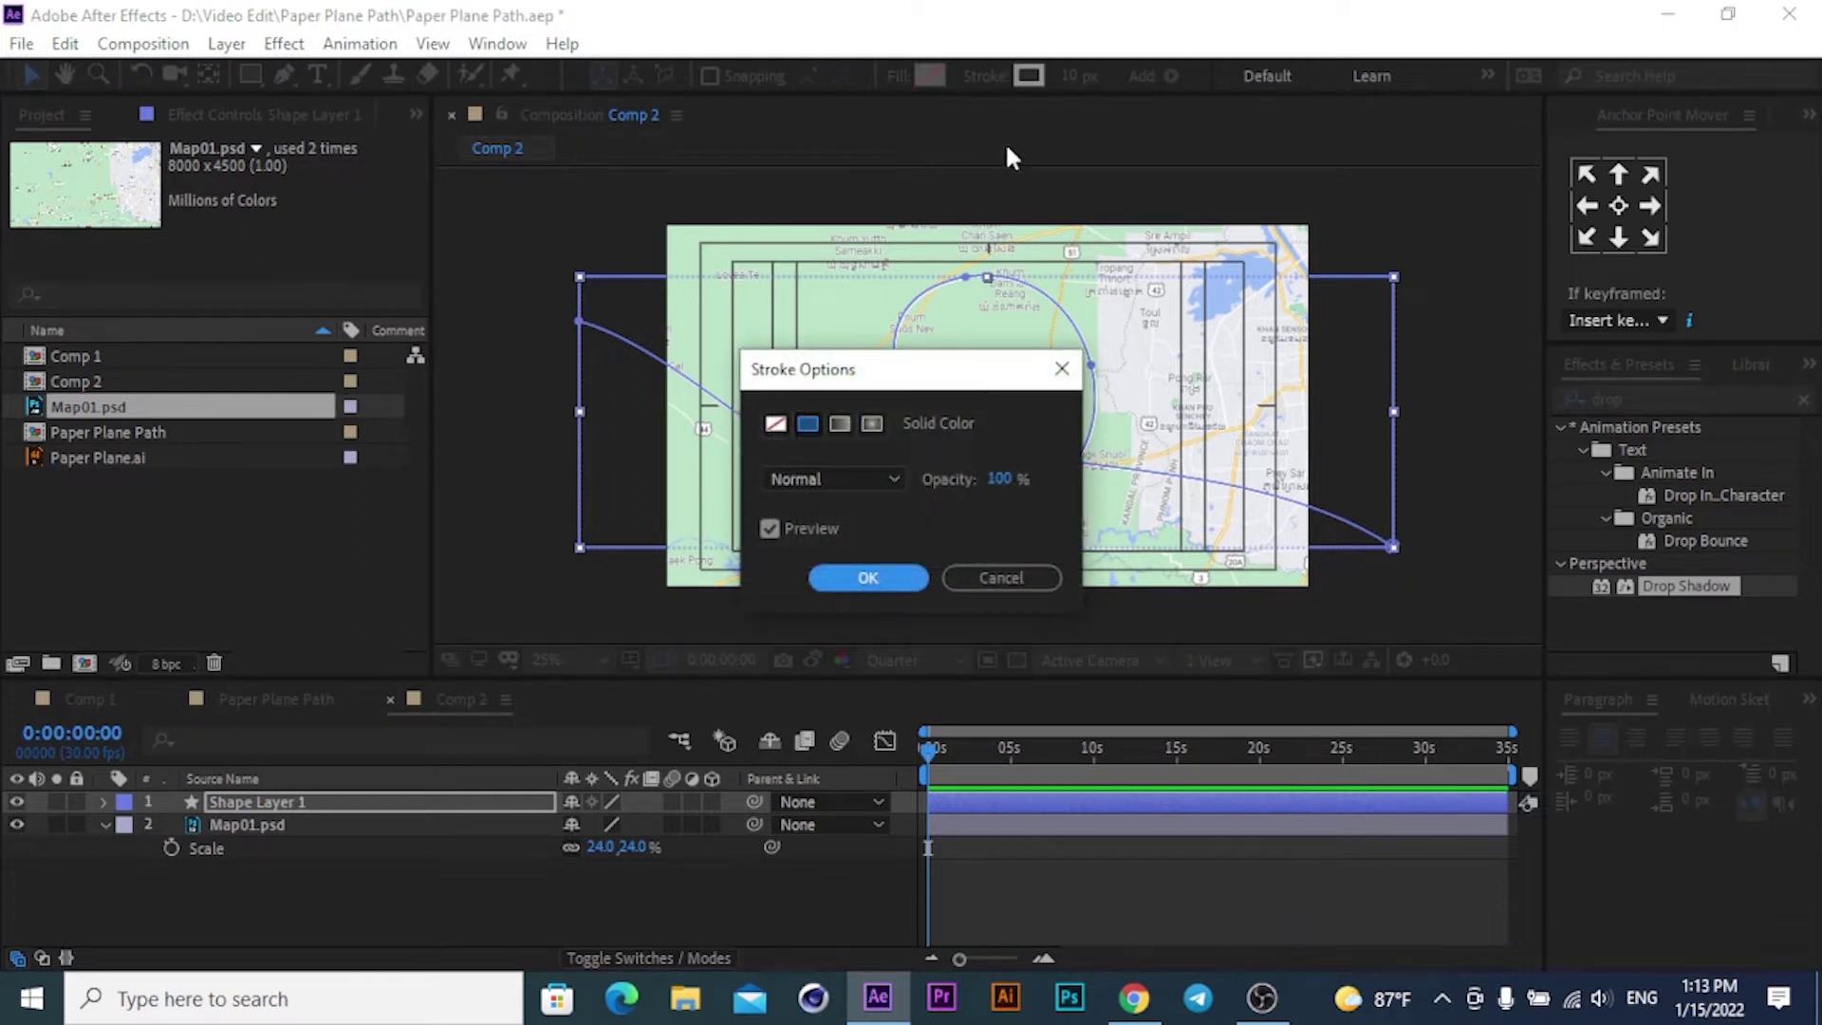
{"action": "left_click", "coordinate": [998, 579]}
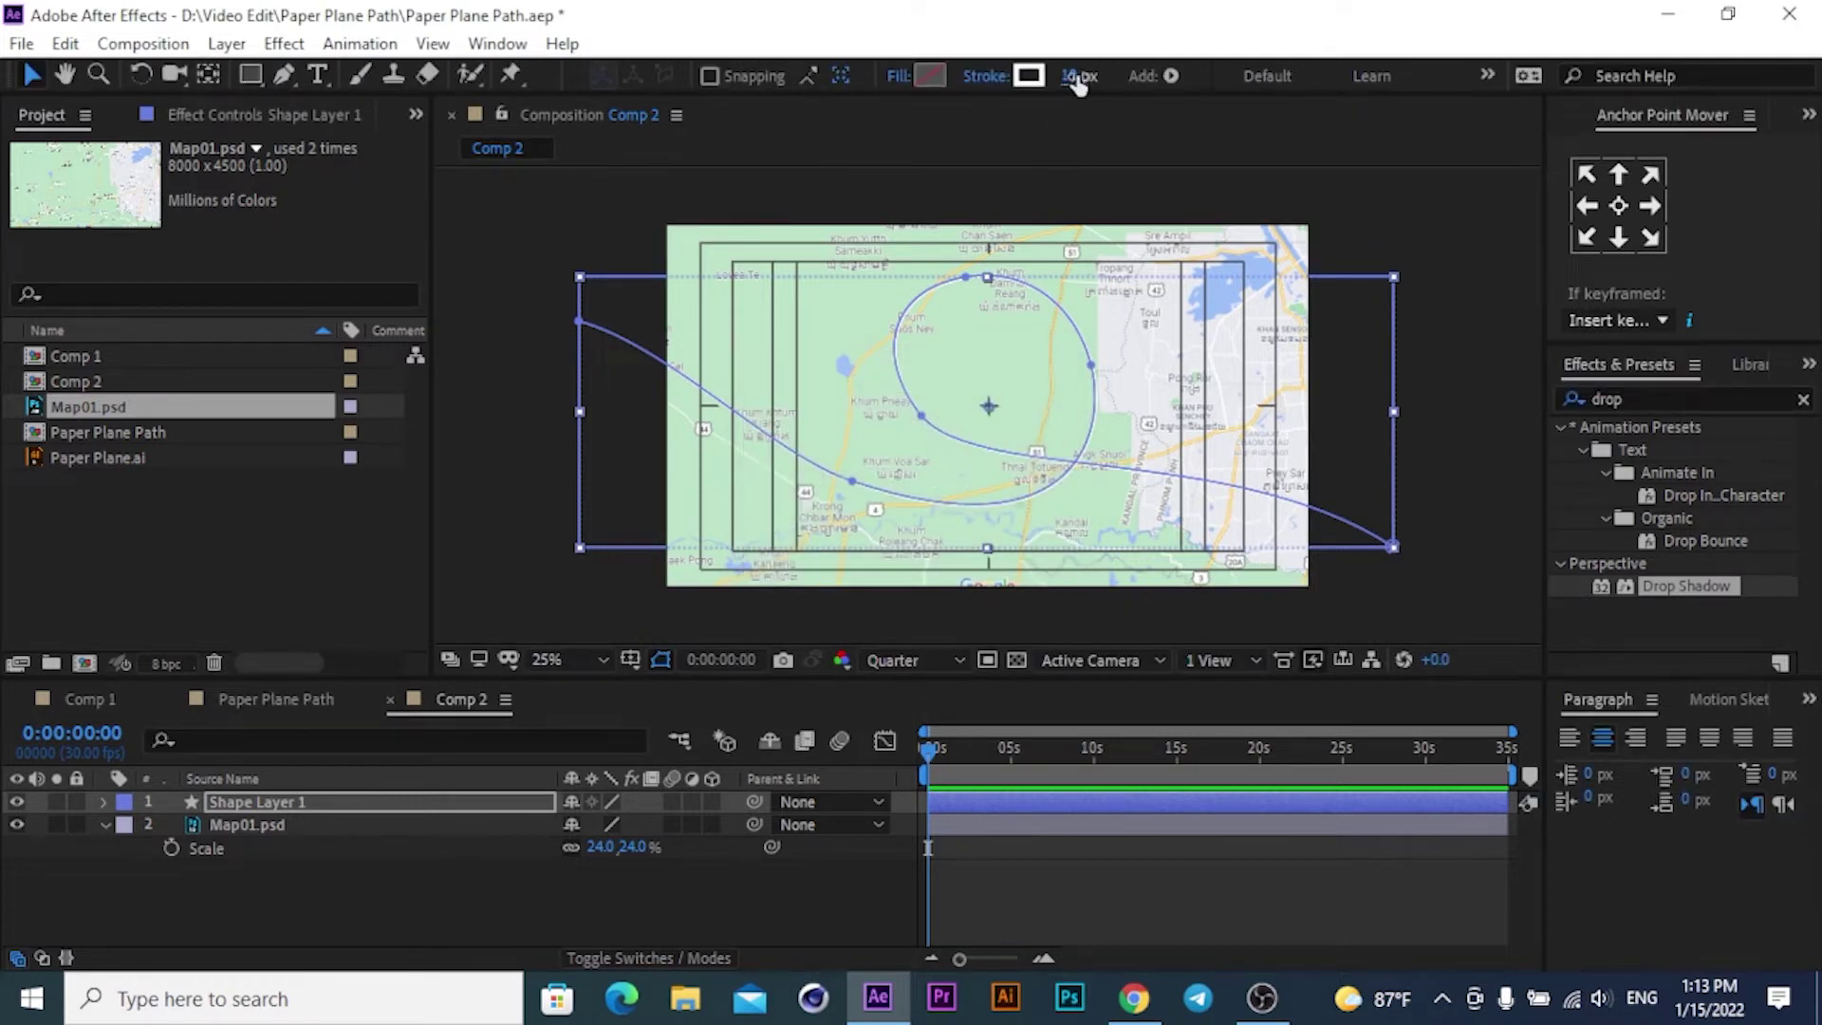
{"action": "left_click", "coordinate": [1037, 80]}
{"action": "left_click_drag", "start_coordinate": [375, 618], "coordinate": [605, 554]}
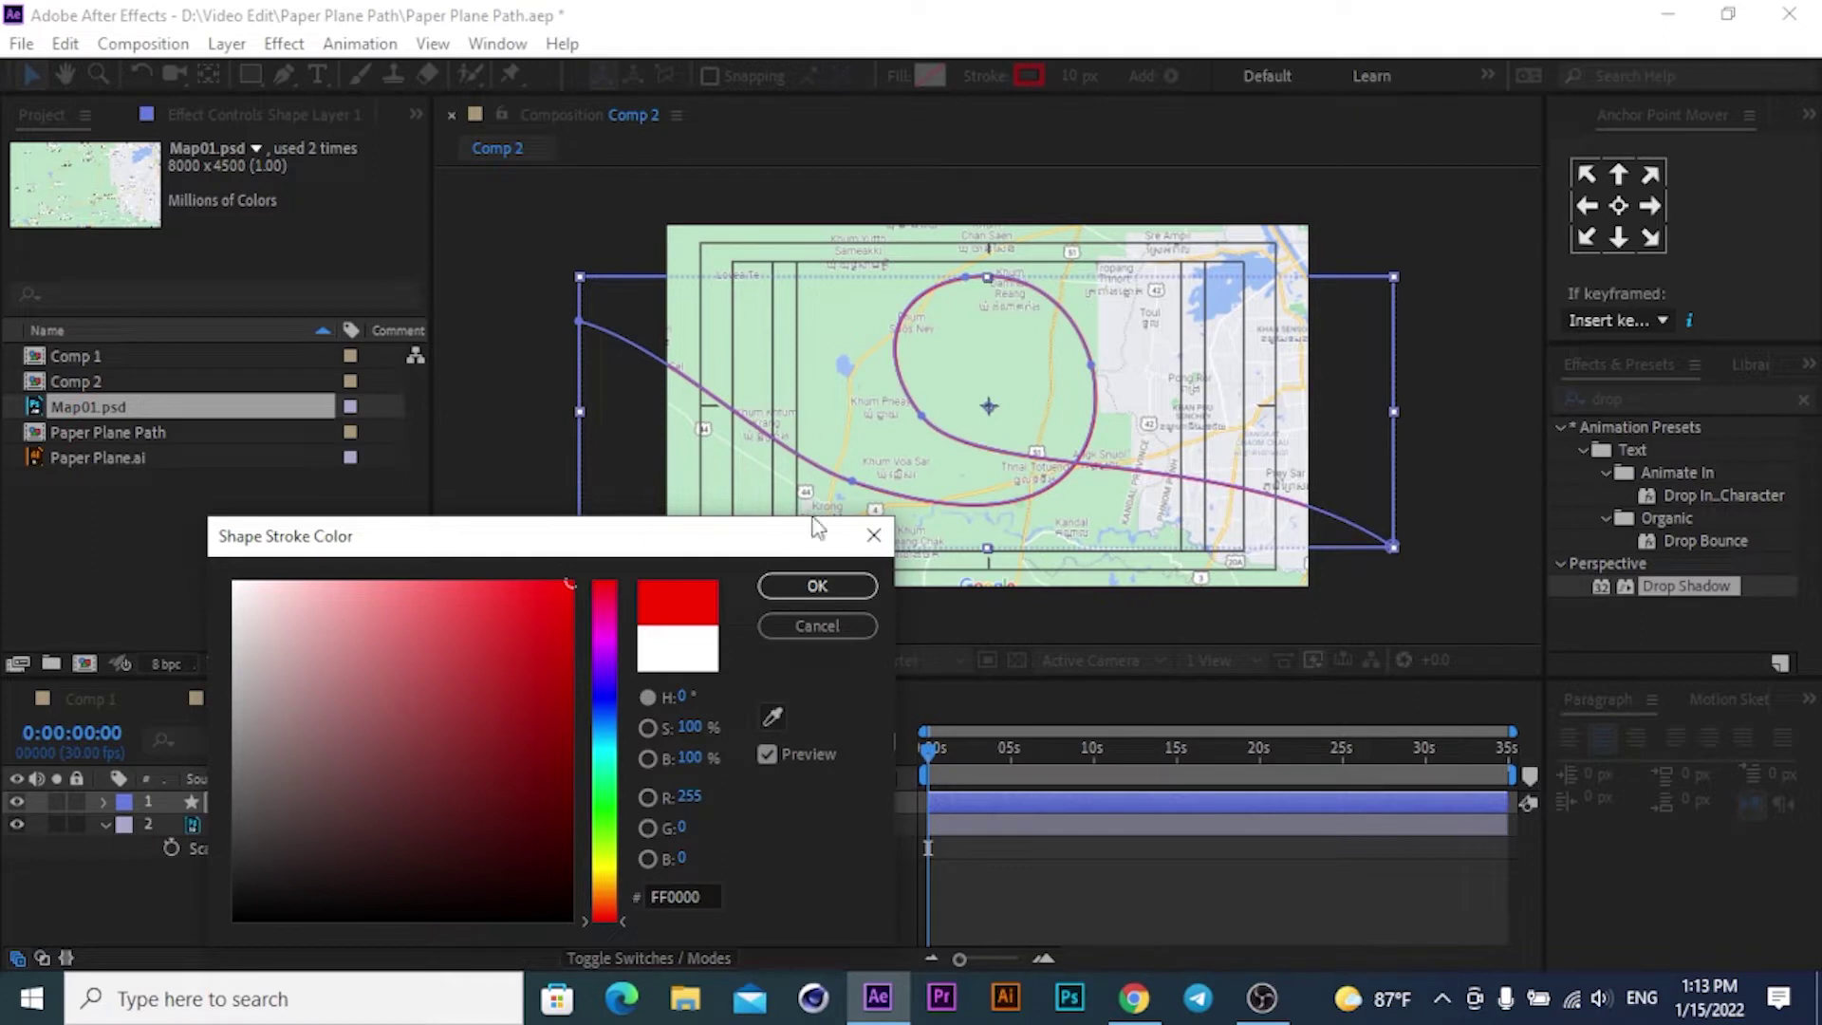
{"action": "left_click", "coordinate": [817, 585]}
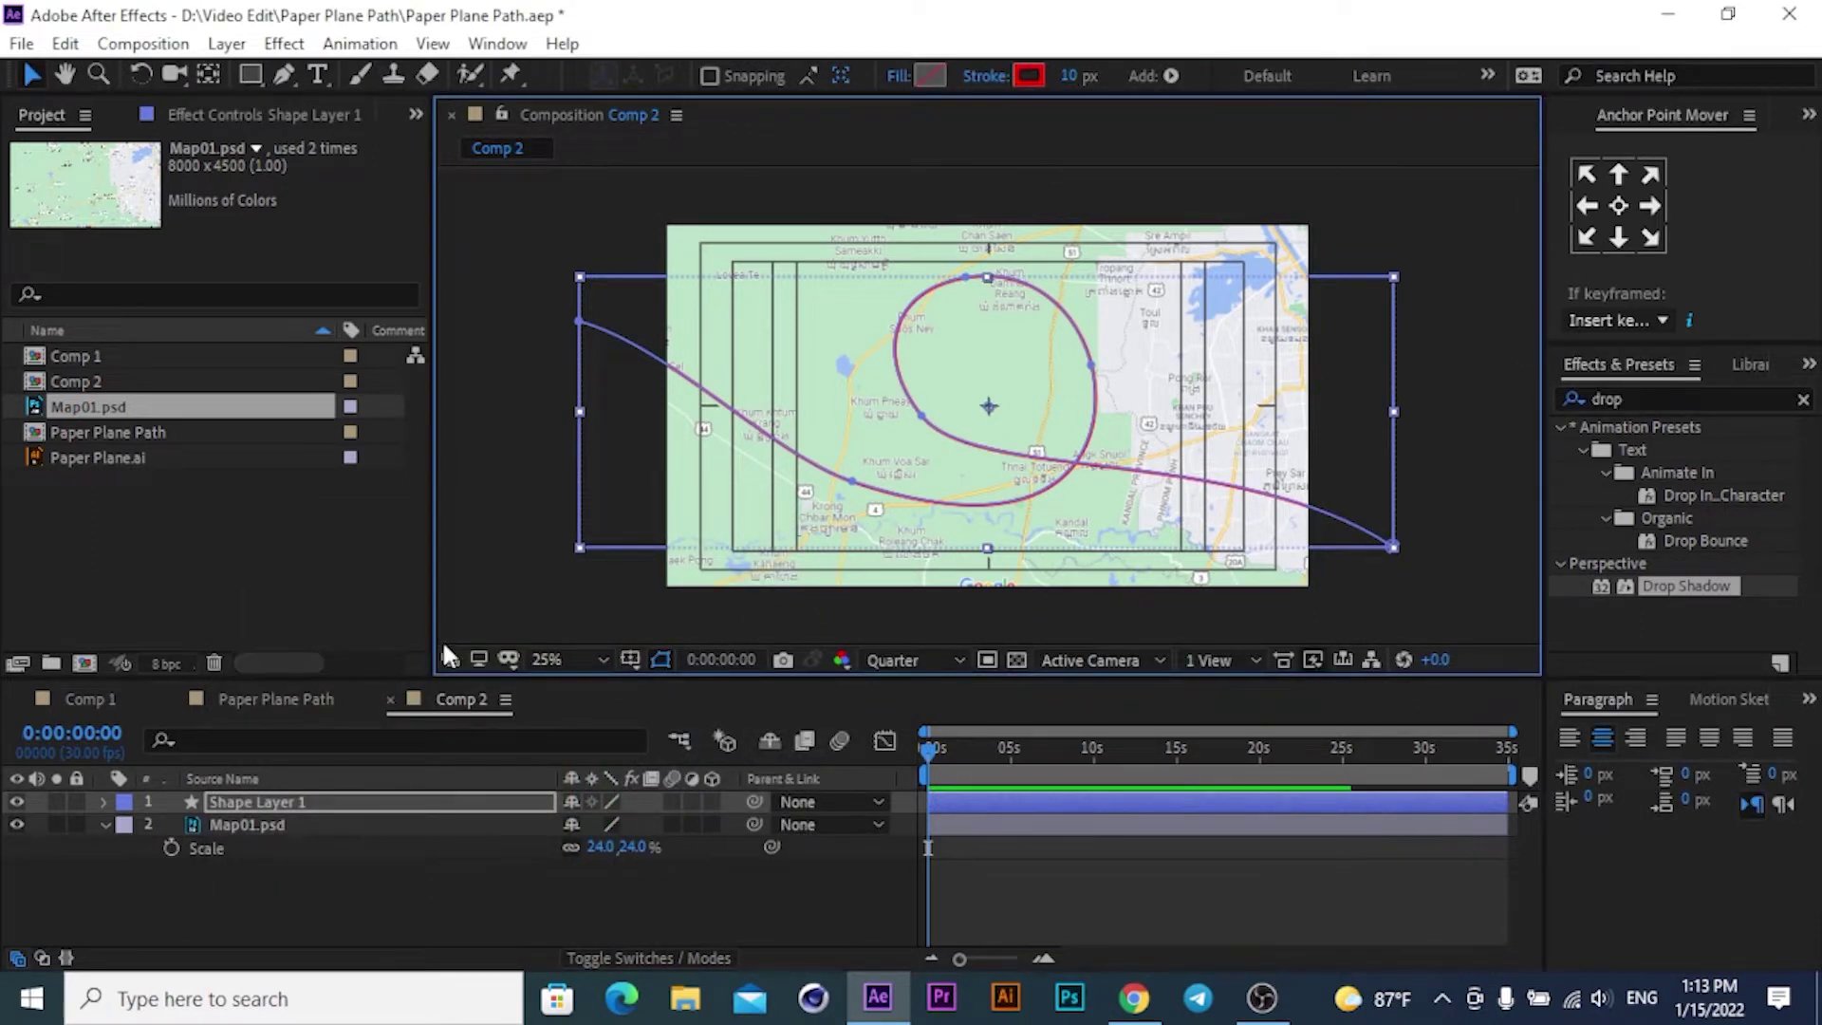
{"action": "left_click", "coordinate": [492, 593]}
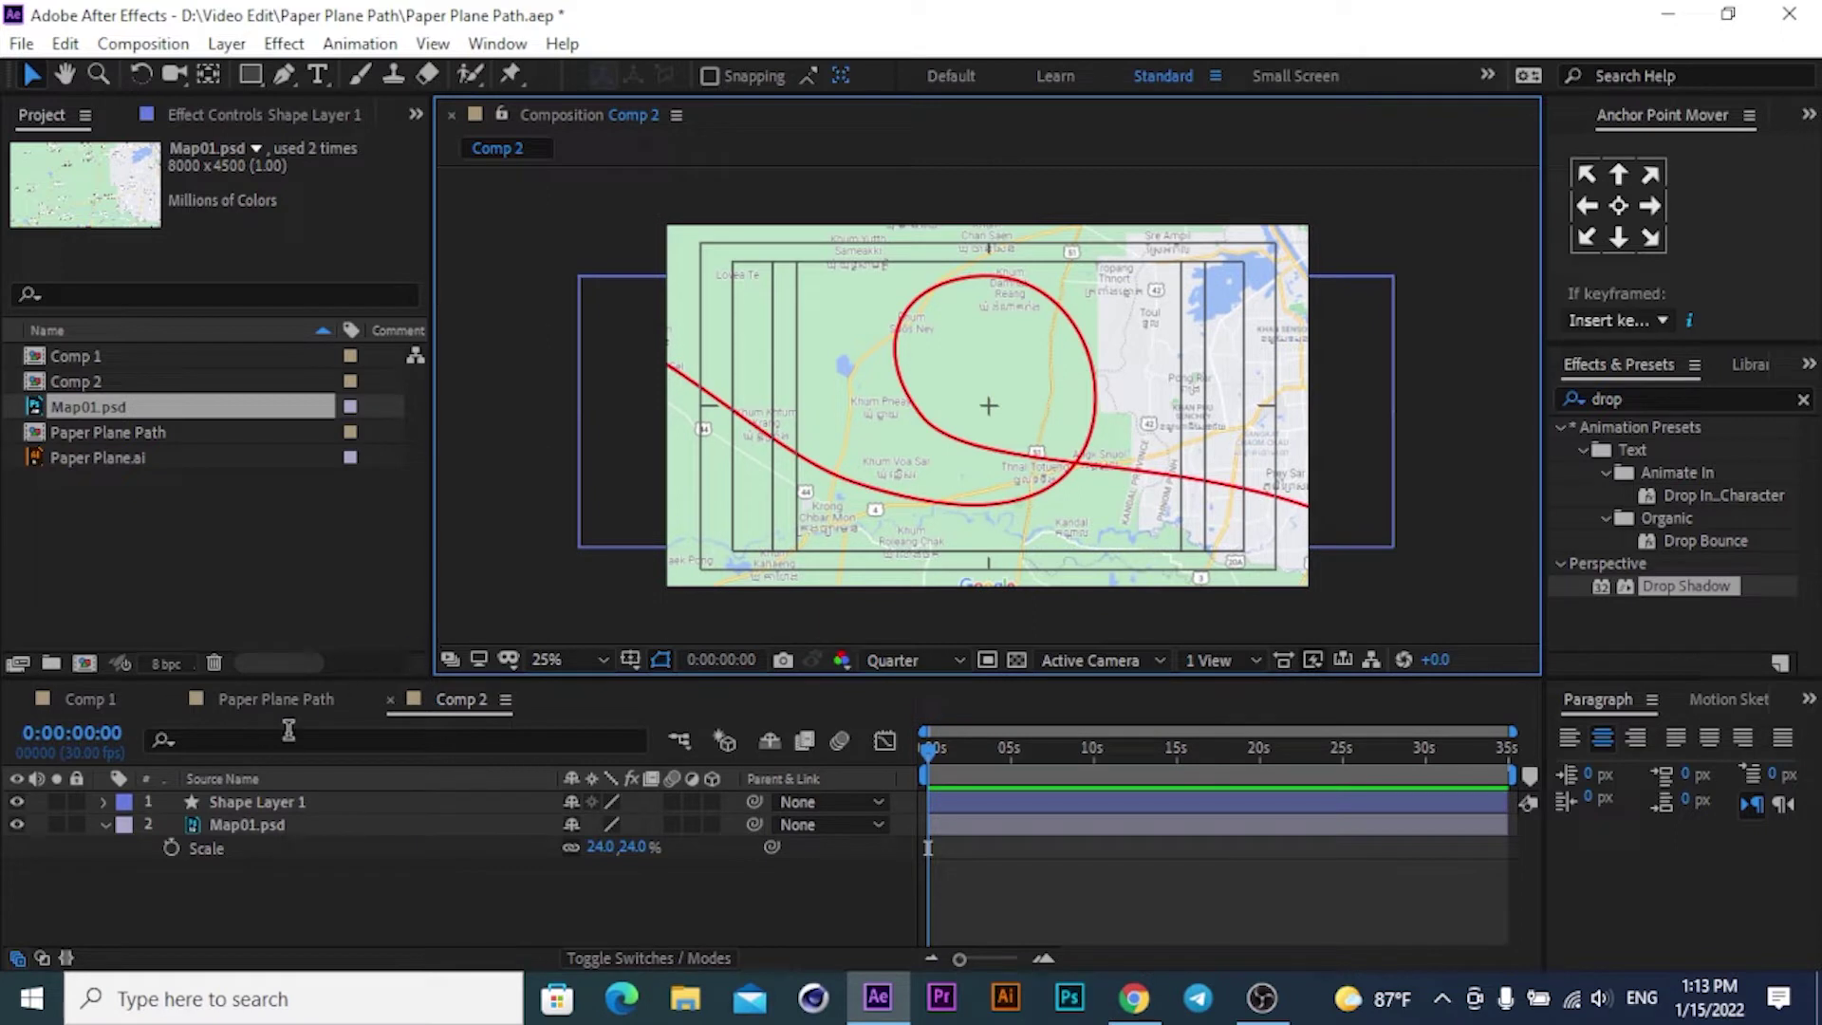
{"action": "left_click", "coordinate": [270, 801]}
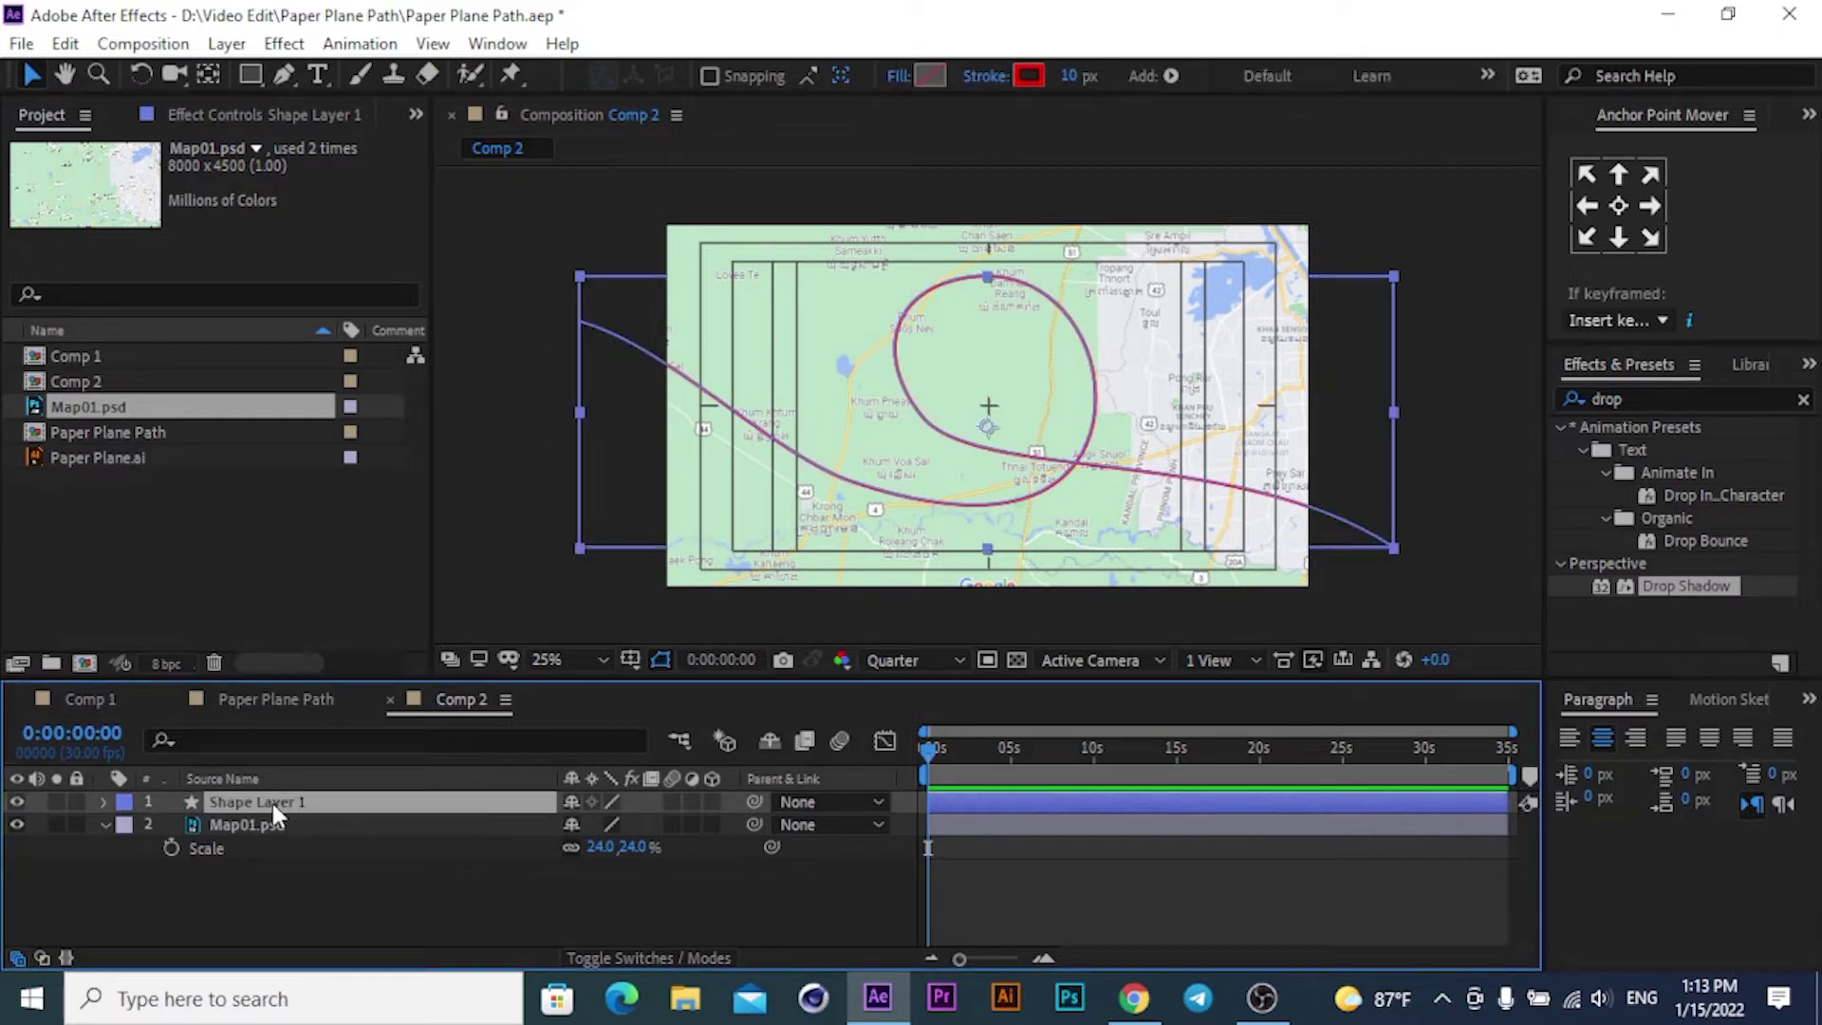
Expand Shape Layer 1 > Contents > Shape 1 > Stroke 1 and add a dash to the stroke.
{"action": "left_click", "coordinate": [98, 803]}
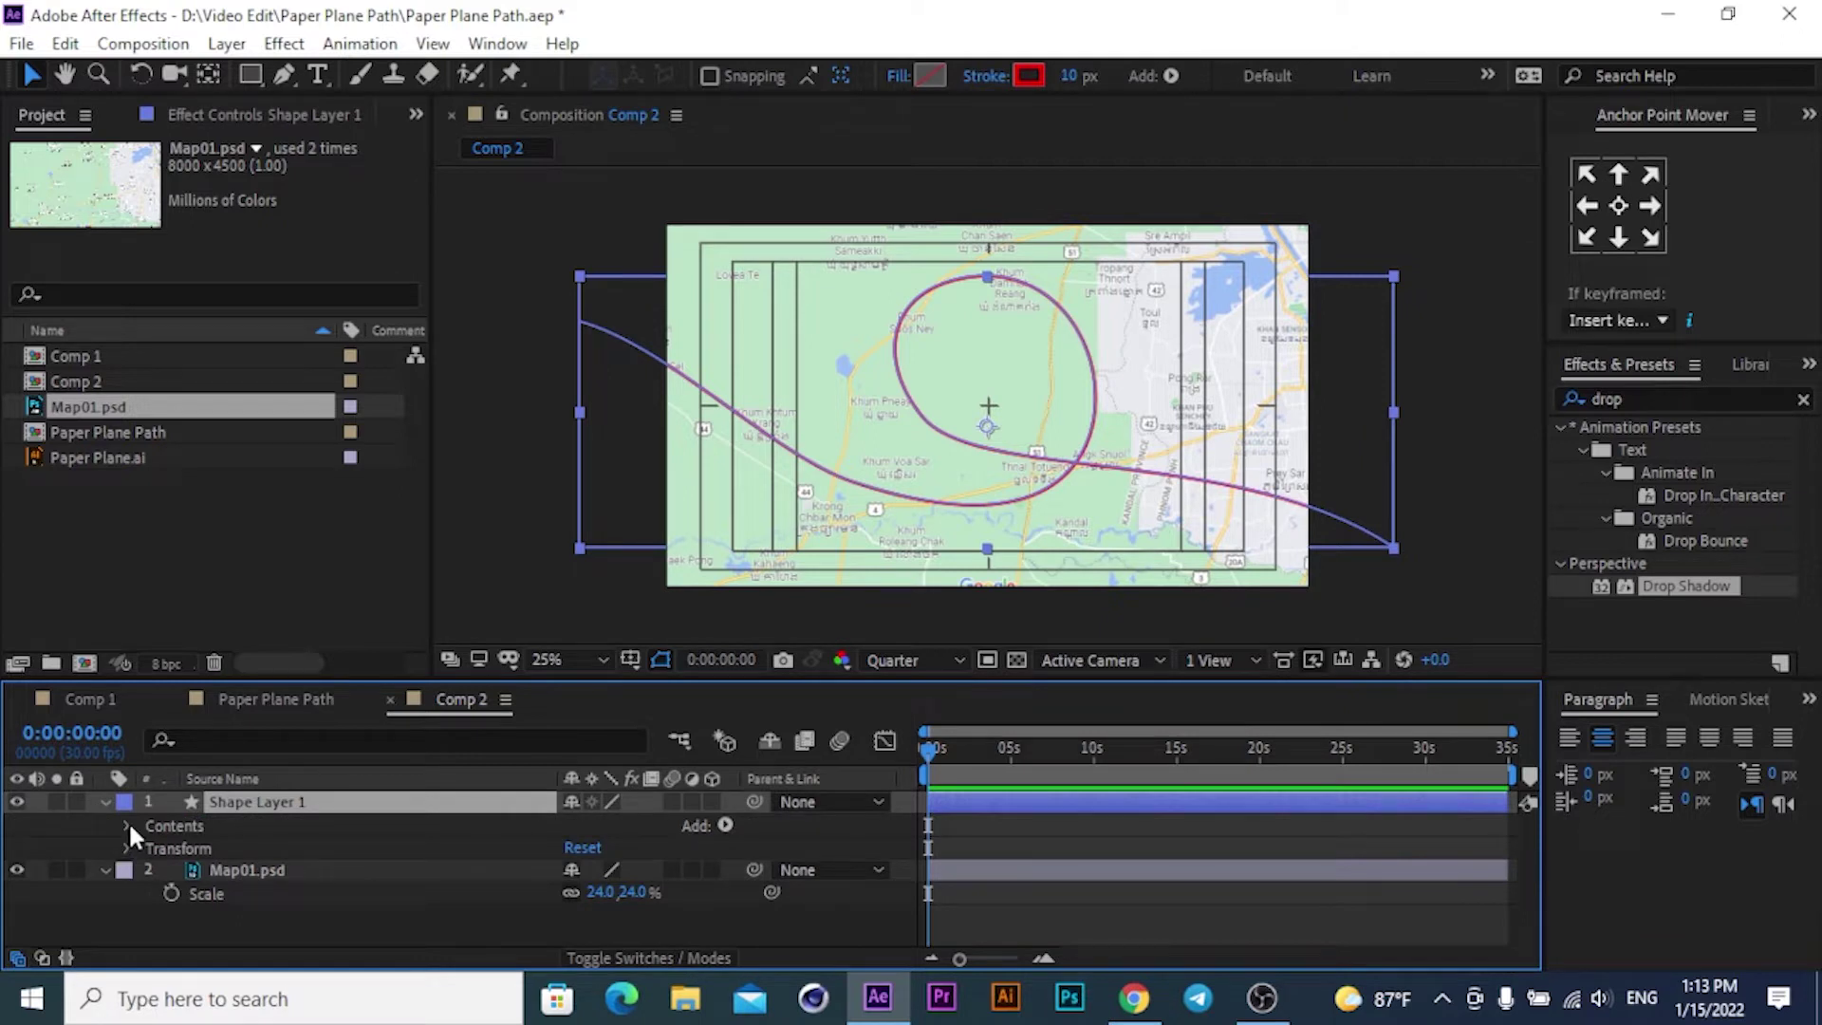
{"action": "left_click", "coordinate": [128, 823]}
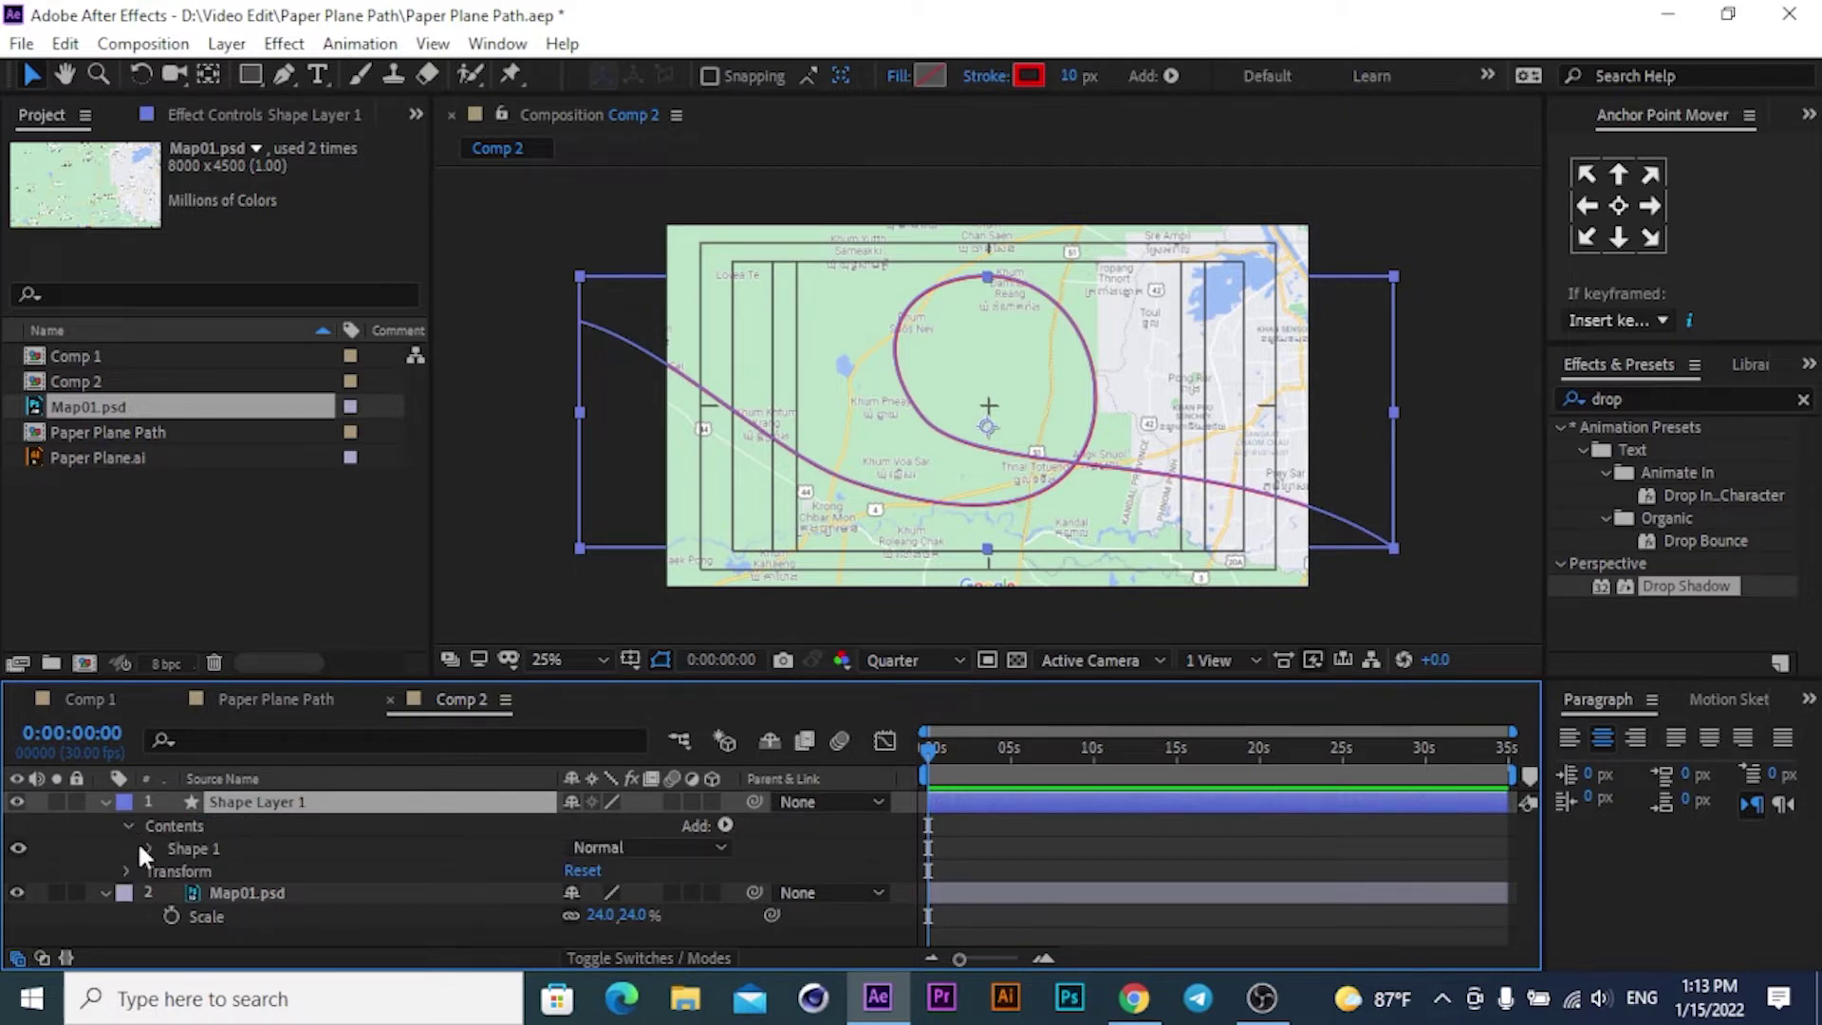
{"action": "left_click", "coordinate": [149, 849]}
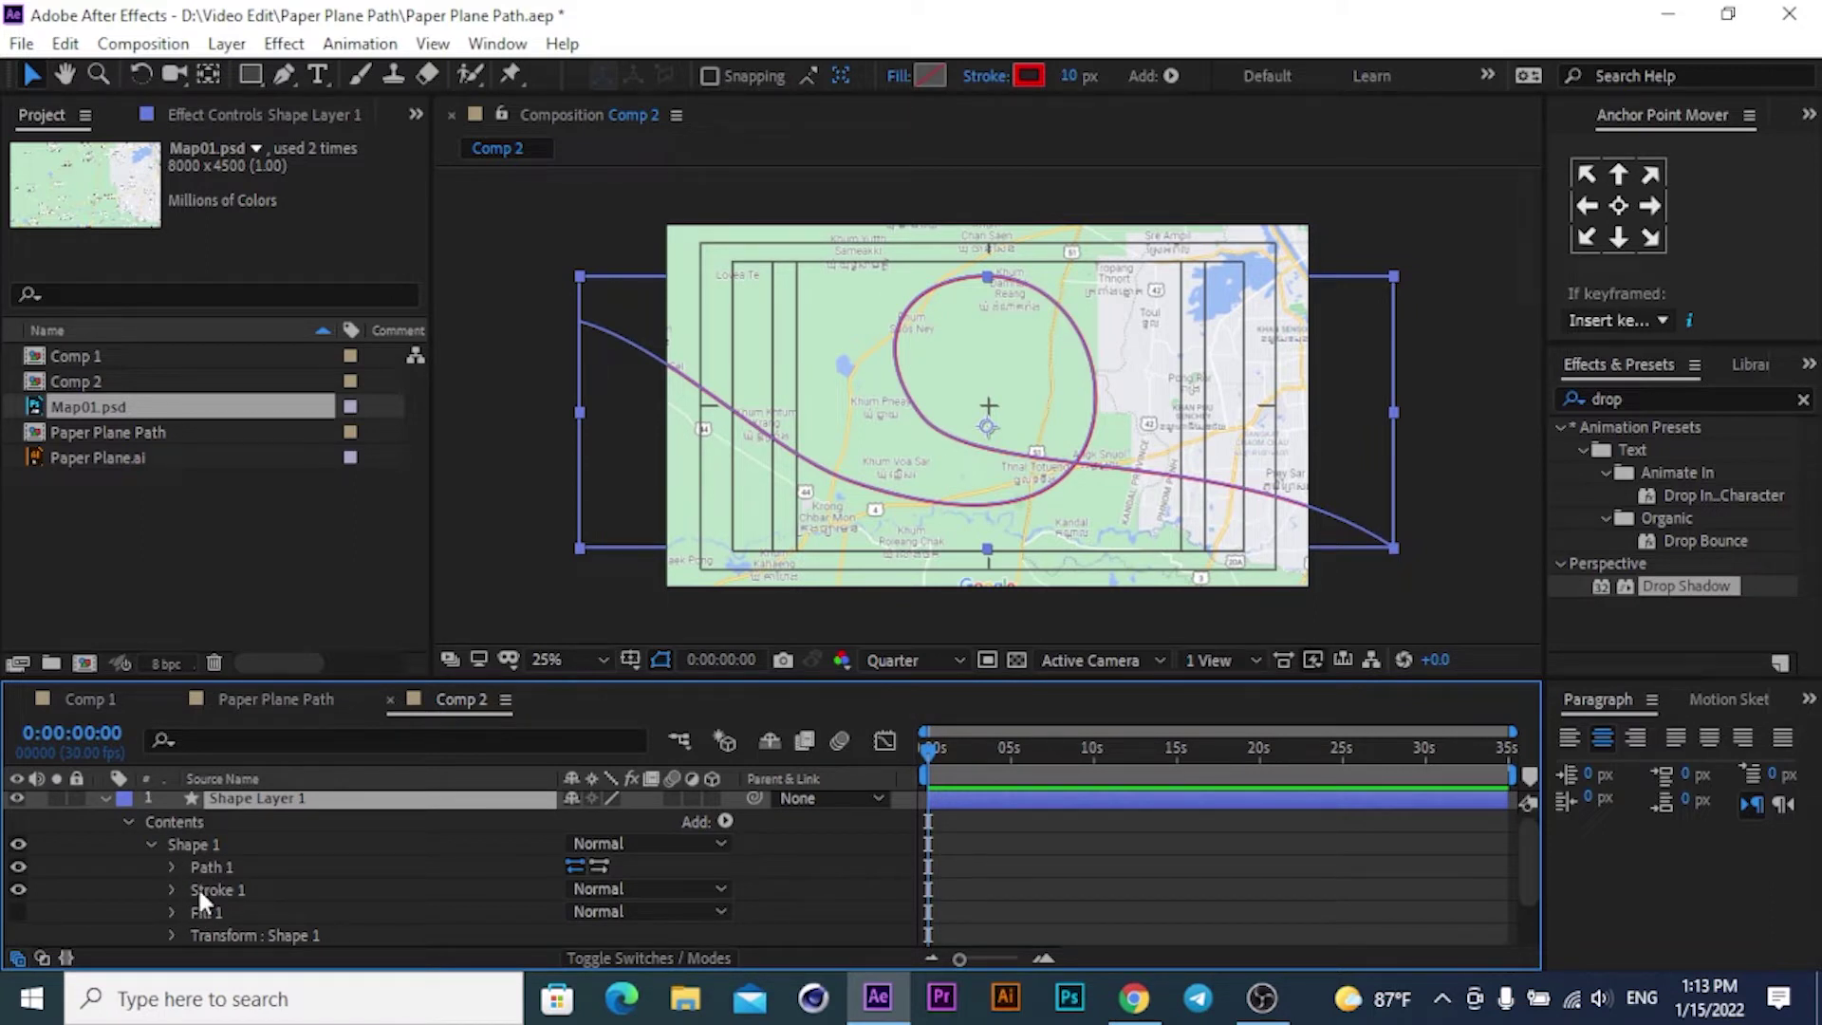
{"action": "scroll", "coordinate": [363, 880], "scroll_direction": "down", "scroll_amount": 3}
{"action": "scroll", "coordinate": [357, 865], "scroll_direction": "up", "scroll_amount": 3}
{"action": "left_click", "coordinate": [171, 857]}
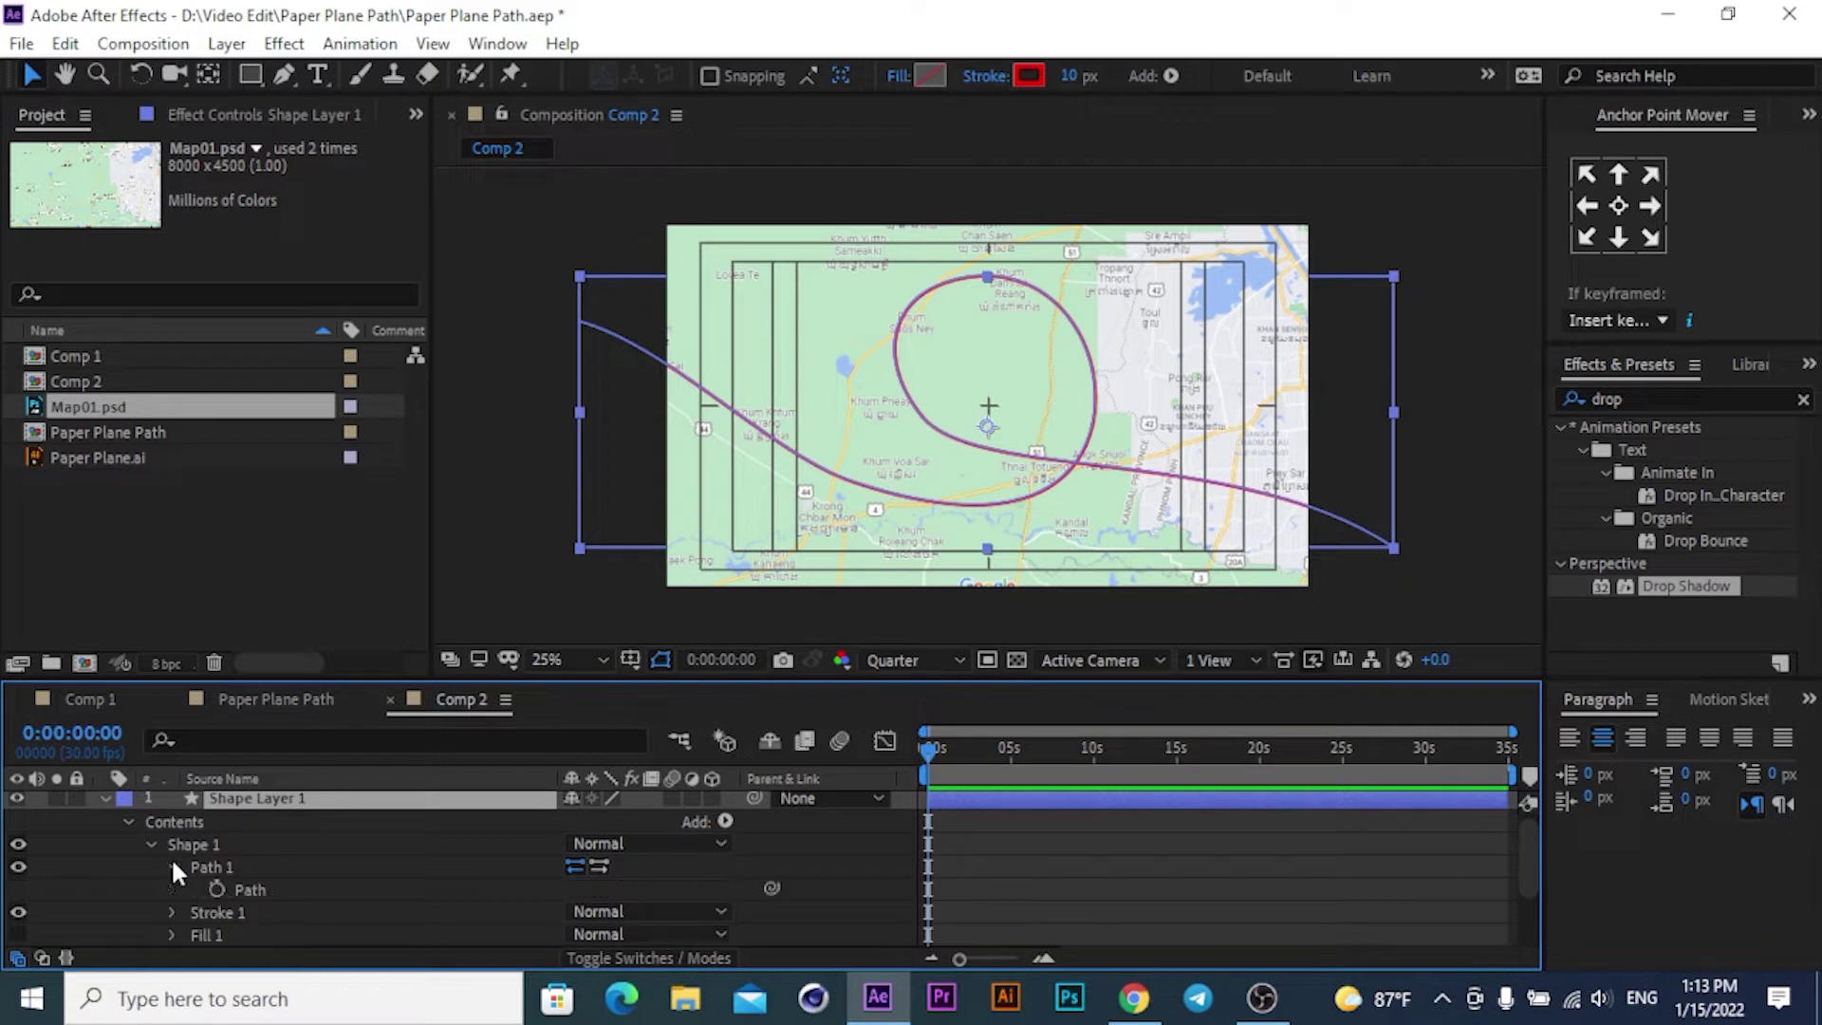
{"action": "scroll", "coordinate": [309, 871], "scroll_direction": "down", "scroll_amount": 3}
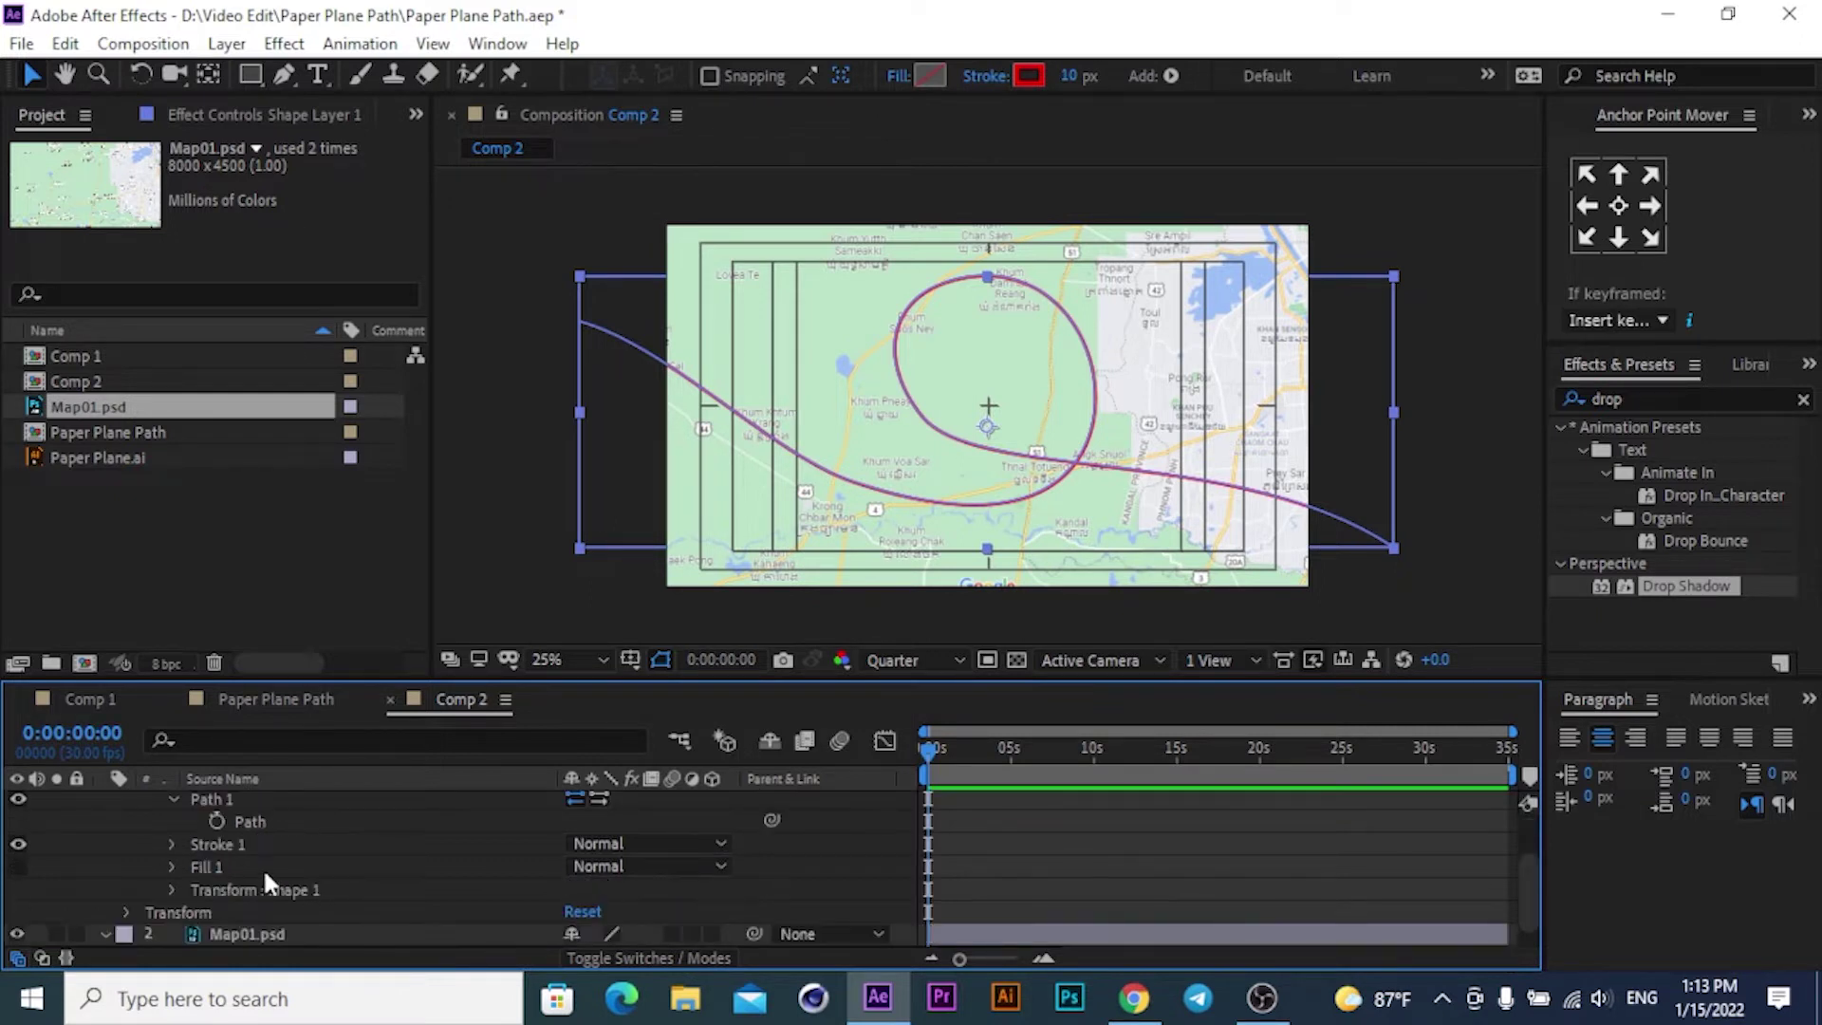
{"action": "left_click", "coordinate": [171, 843]}
{"action": "scroll", "coordinate": [420, 872], "scroll_direction": "down", "scroll_amount": 6}
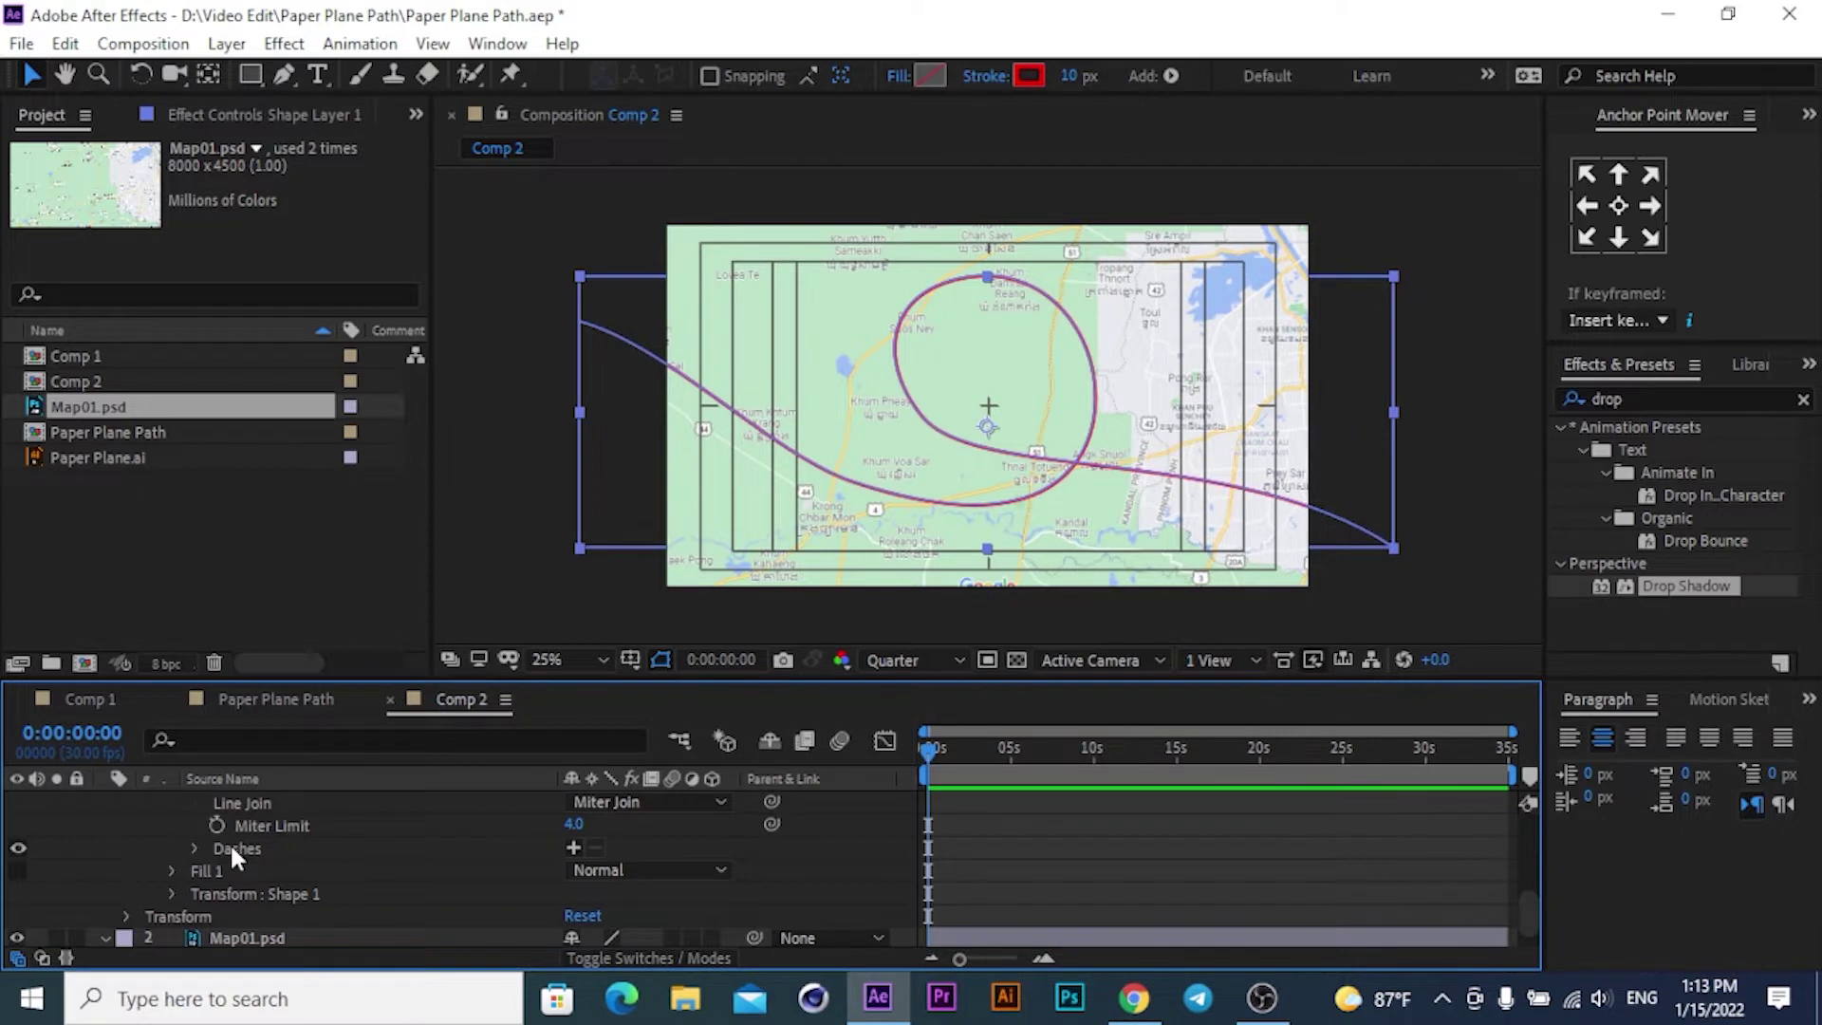
{"action": "left_click", "coordinate": [573, 848]}
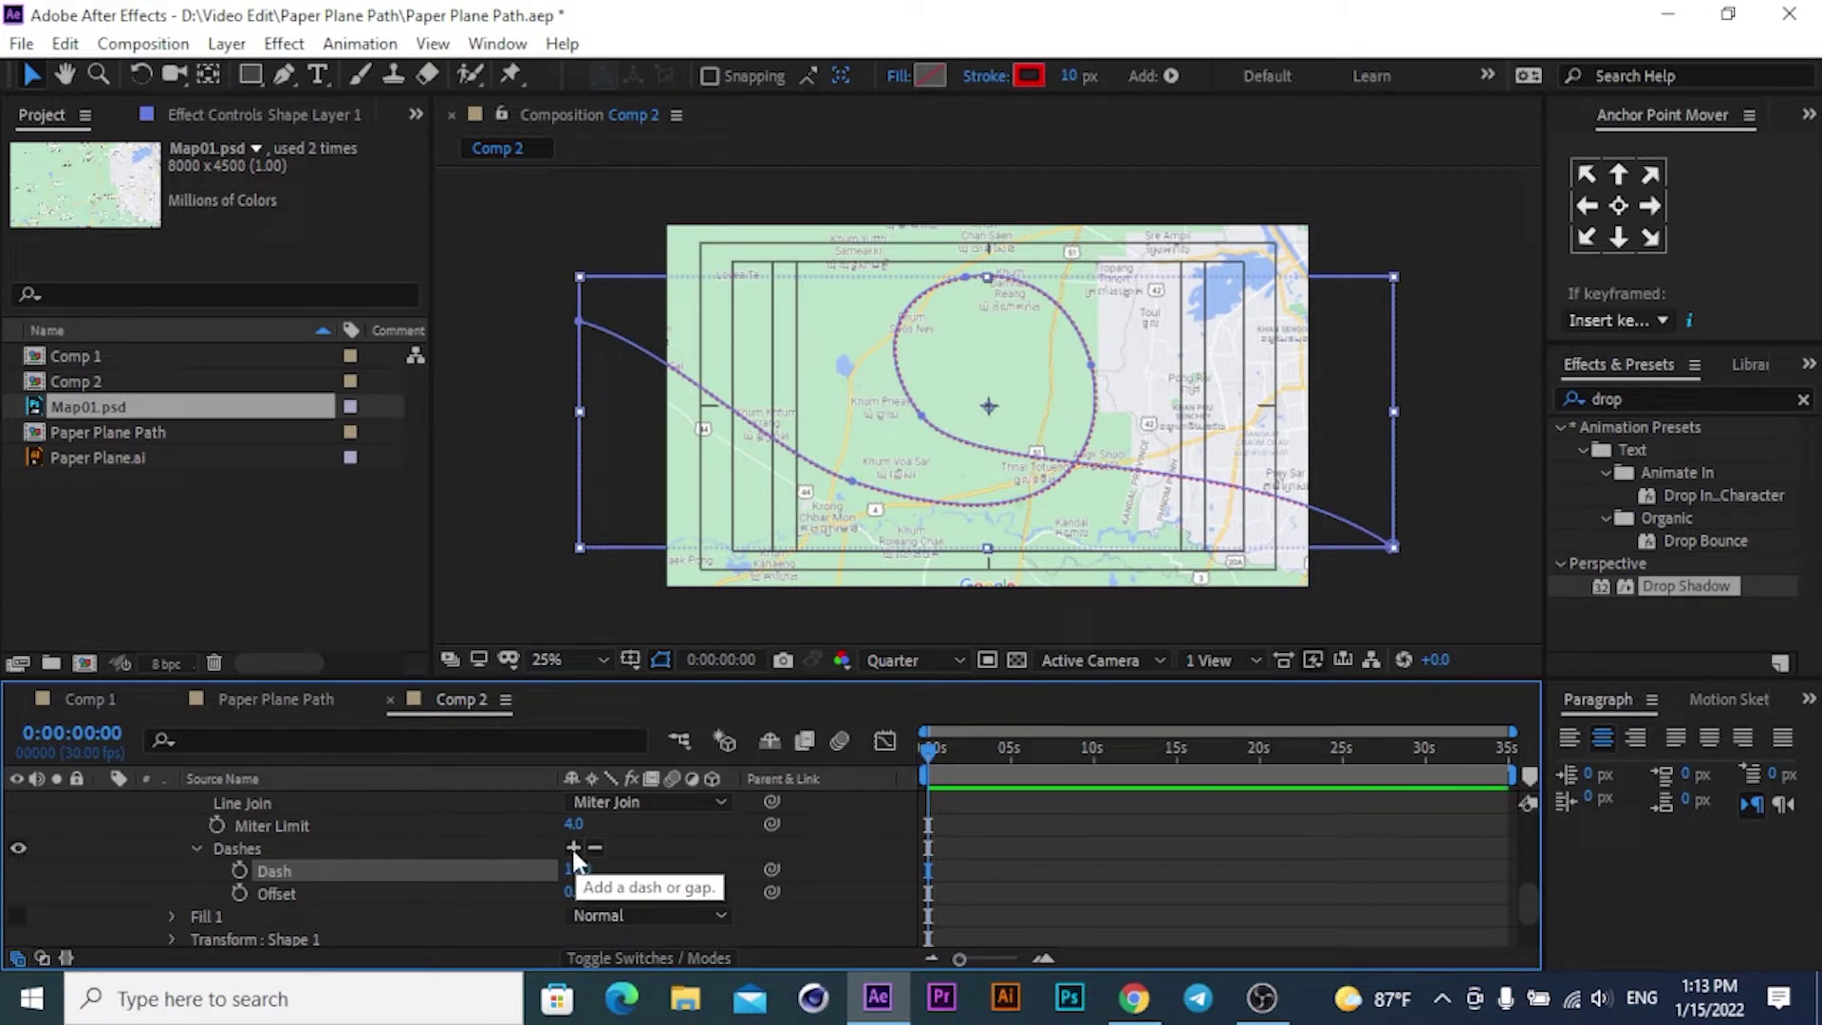
Add Dash and Gap to the route's dashes and set Dash to 60 and Gap to 30.
{"action": "left_click", "coordinate": [572, 847]}
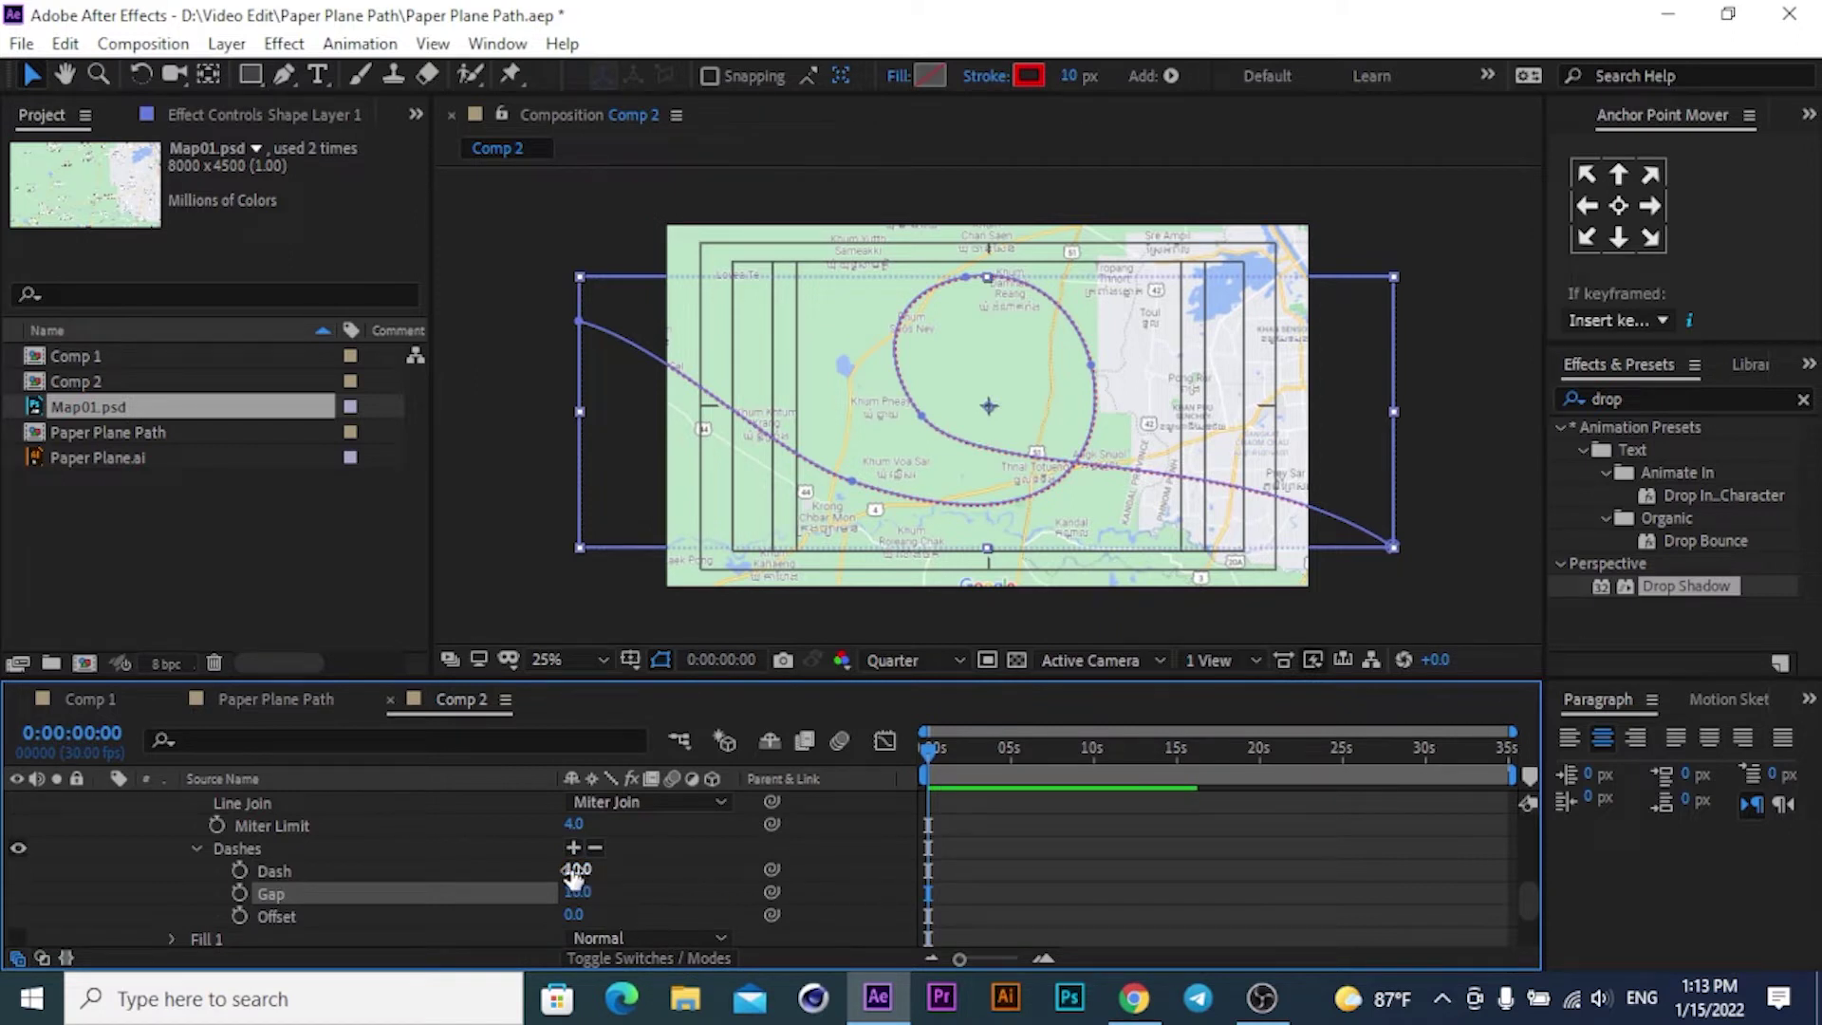
{"action": "left_click", "coordinate": [578, 869]}
{"action": "left_click_drag", "start_coordinate": [578, 869], "coordinate": [634, 874]}
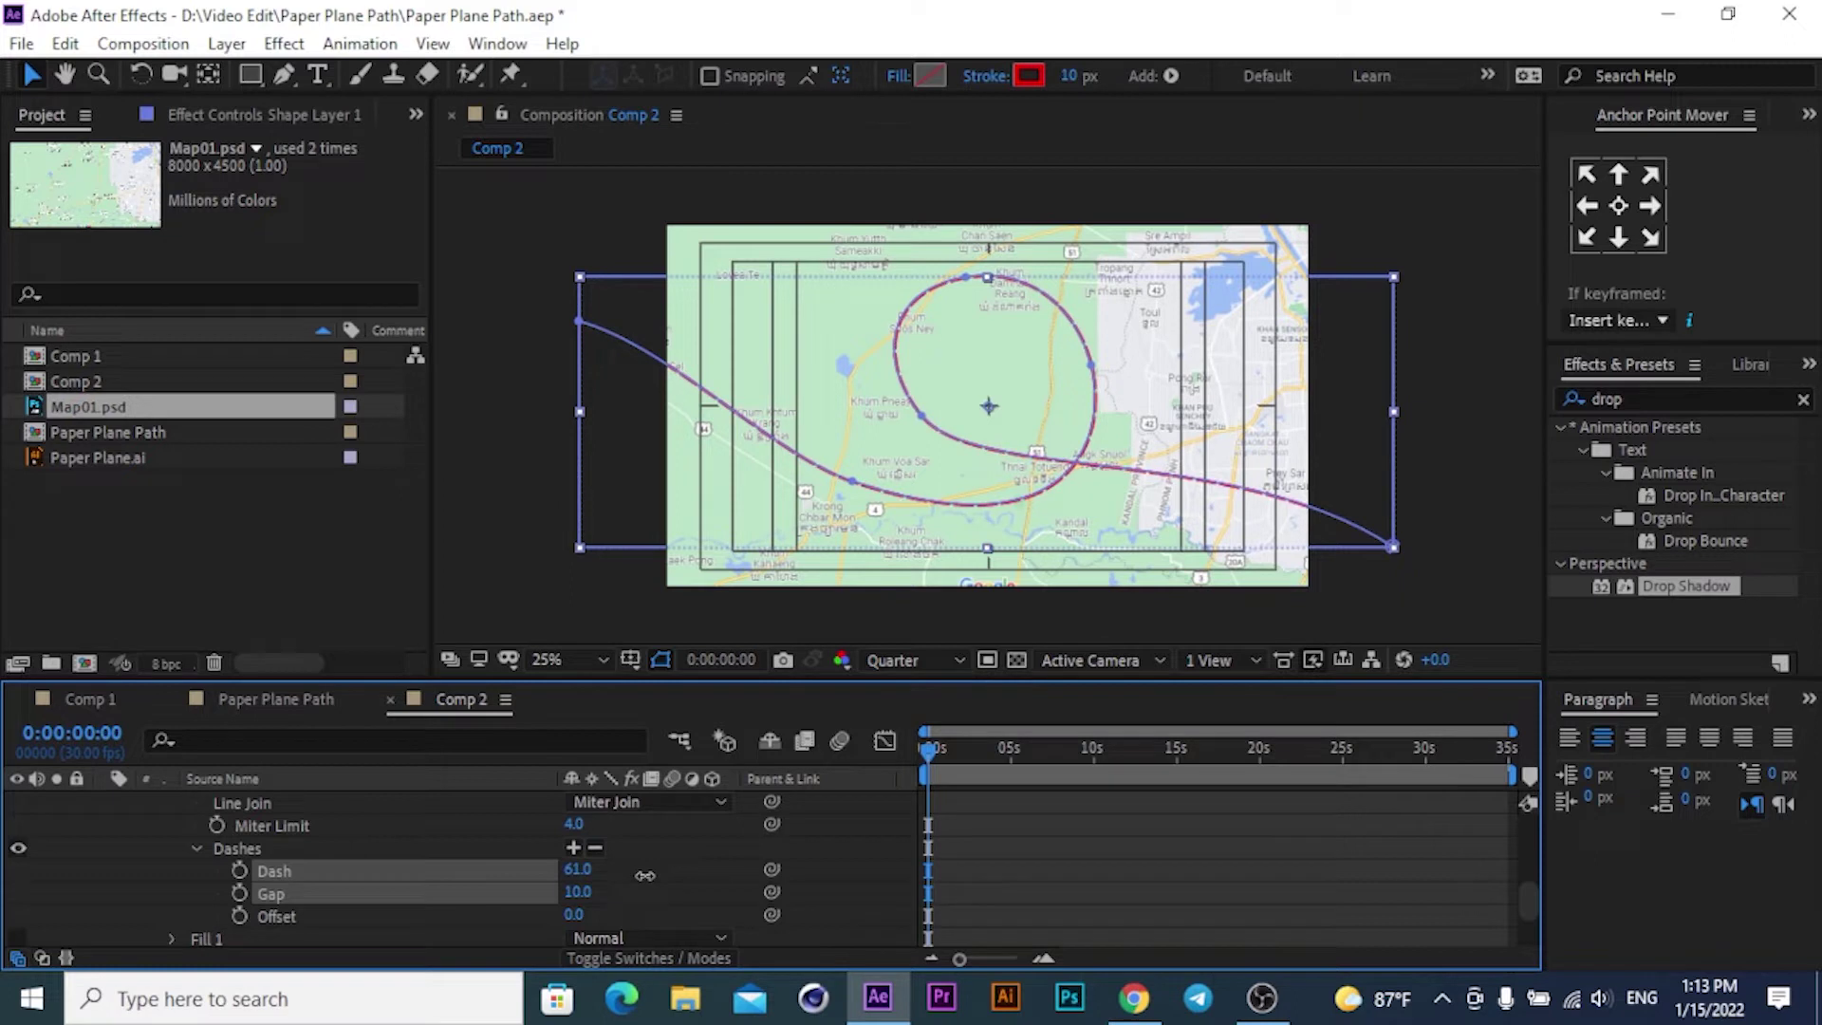
{"action": "left_click", "coordinate": [574, 868]}
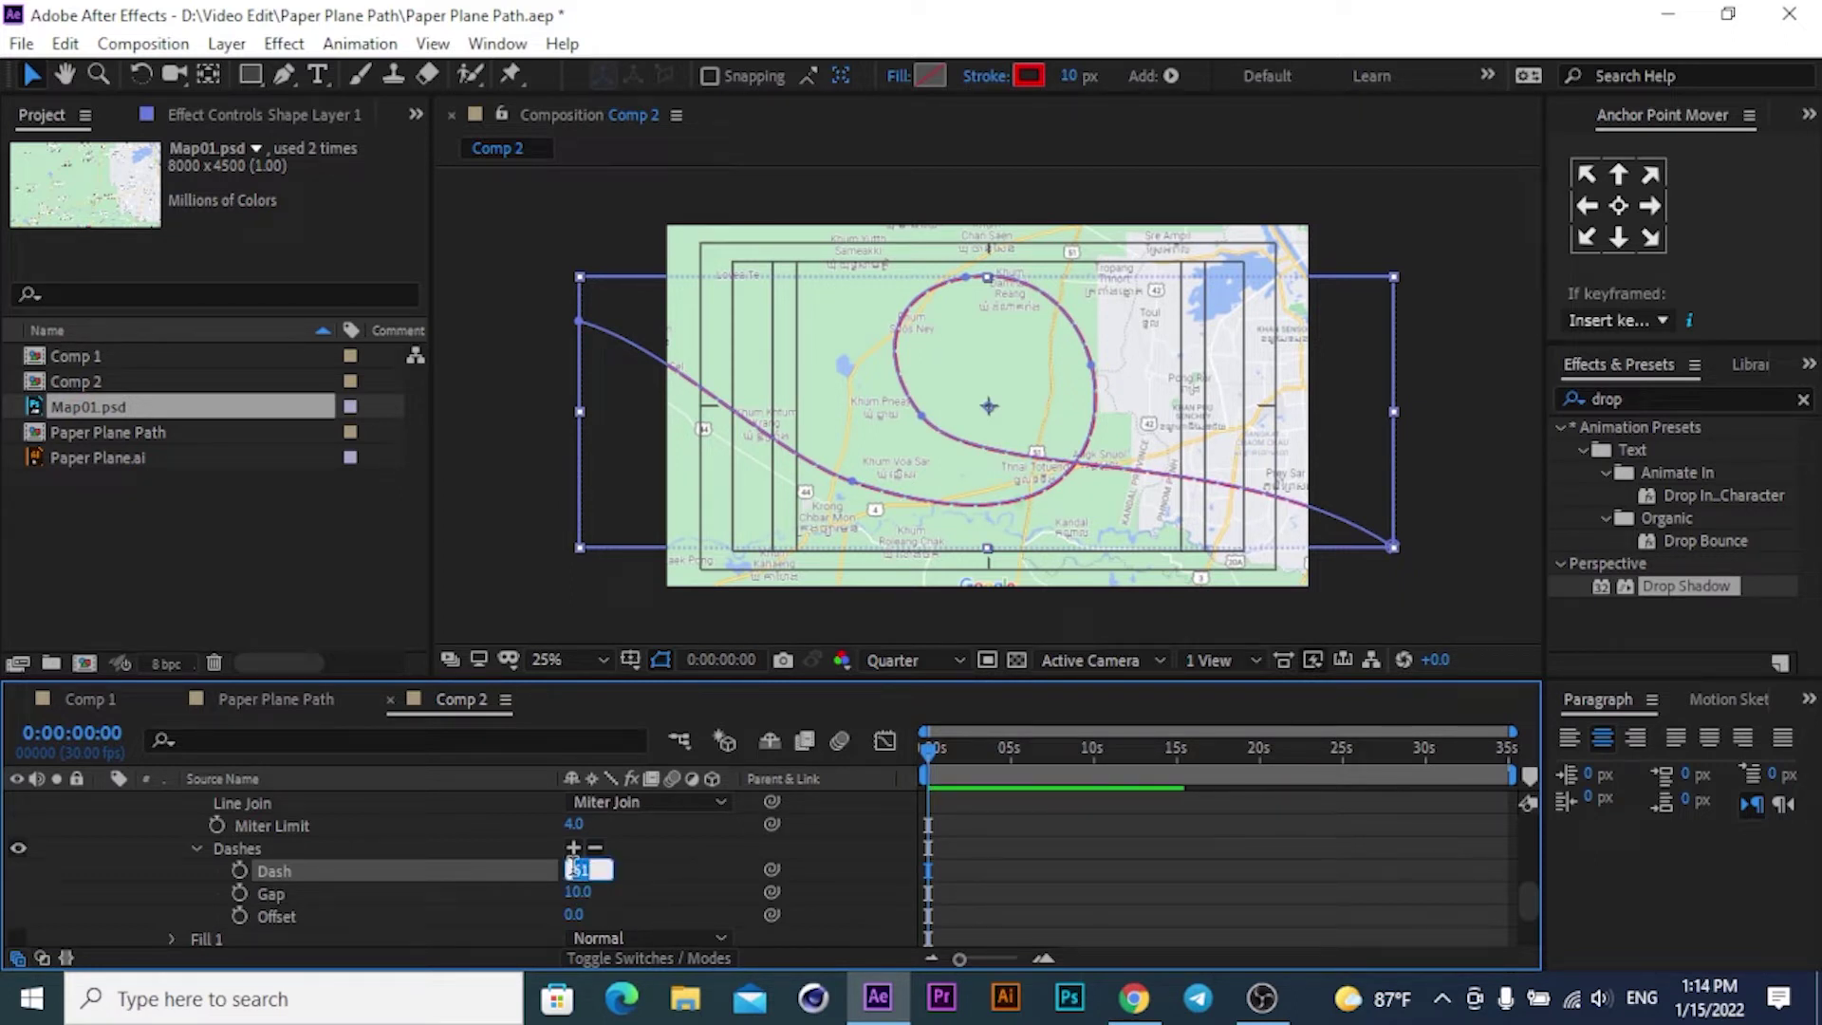
{"action": "type", "text": "60"}
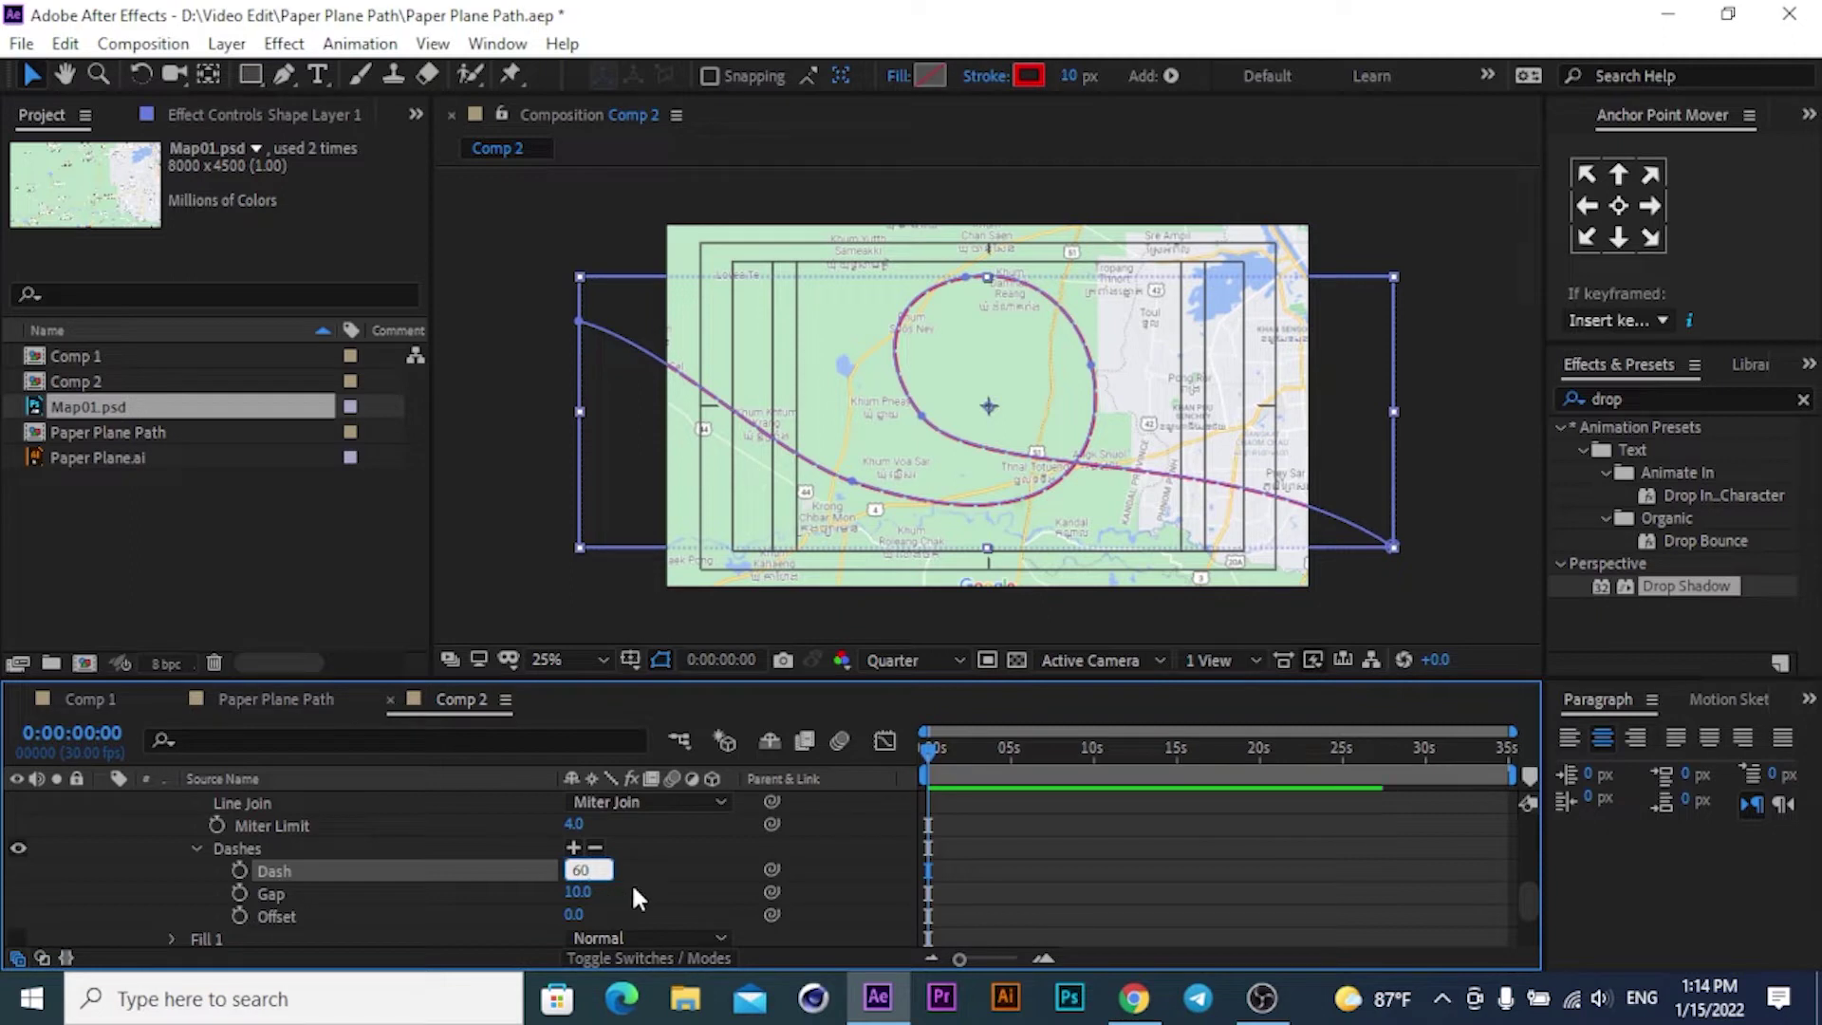
{"action": "left_click", "coordinate": [576, 891]}
{"action": "type", "text": "40"}
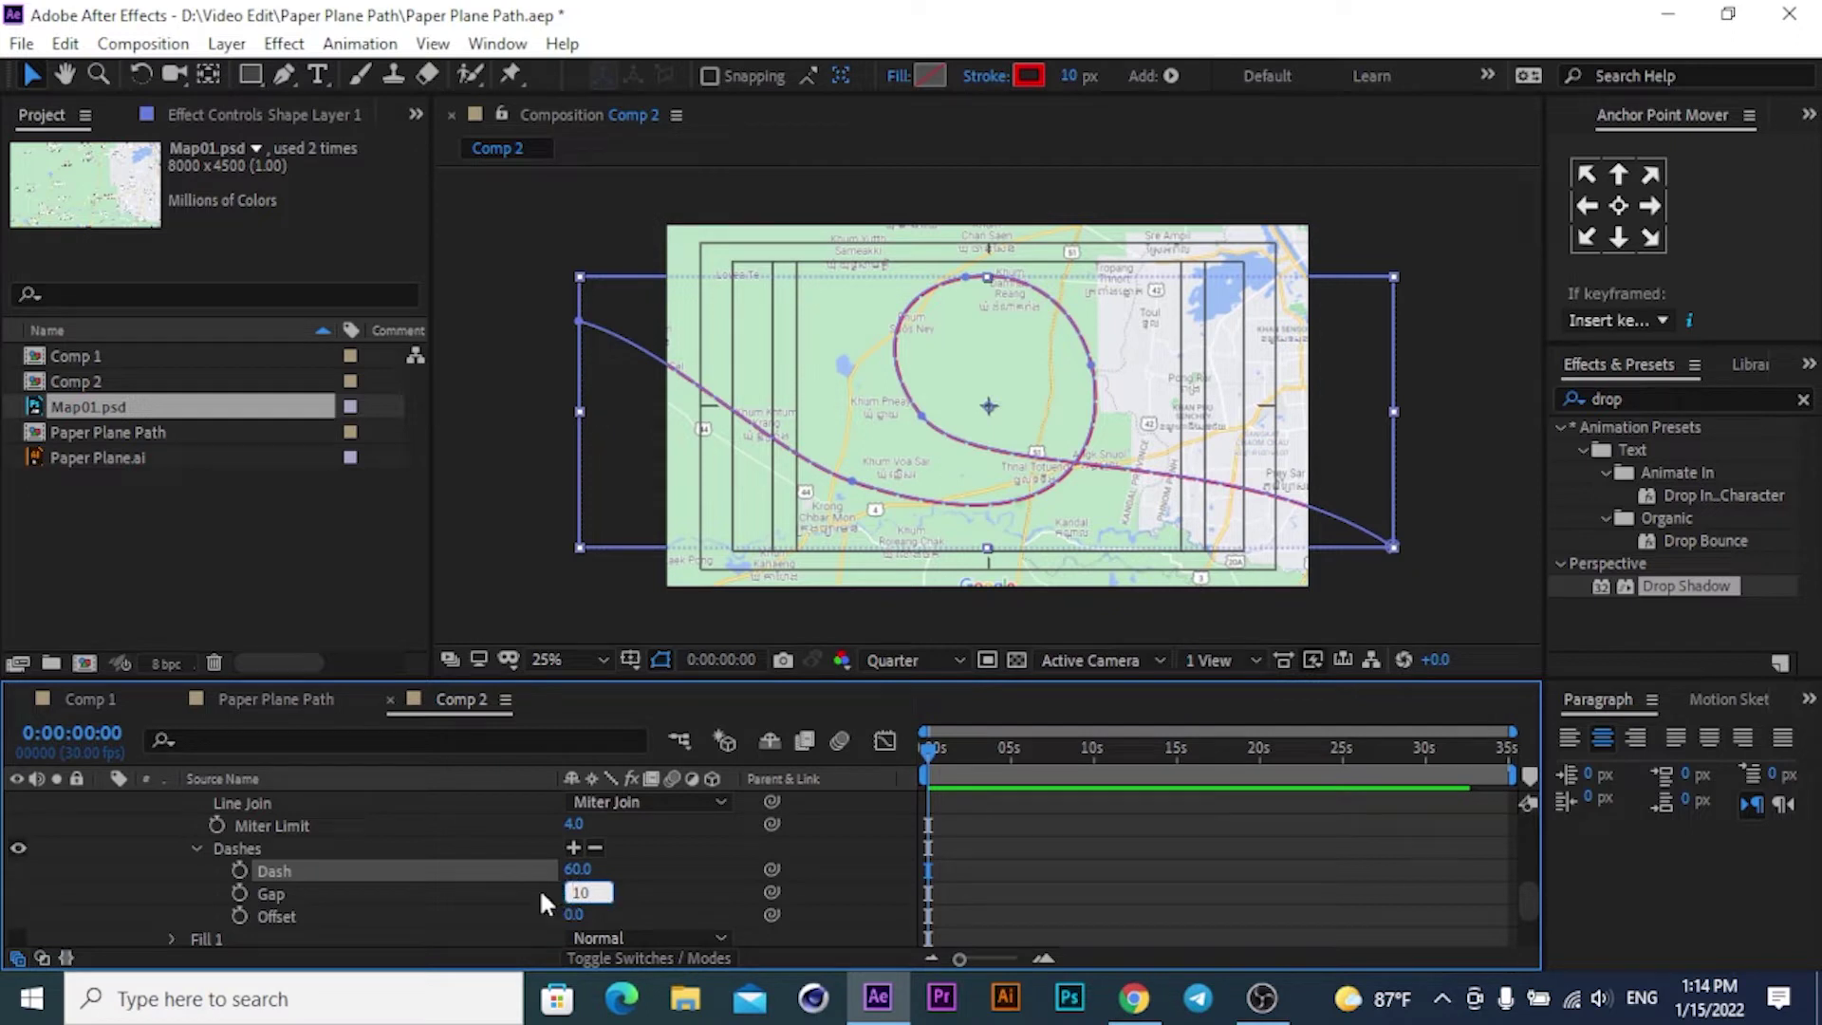
{"action": "left_click", "coordinate": [539, 892]}
{"action": "left_click_drag", "start_coordinate": [575, 892], "coordinate": [606, 894]}
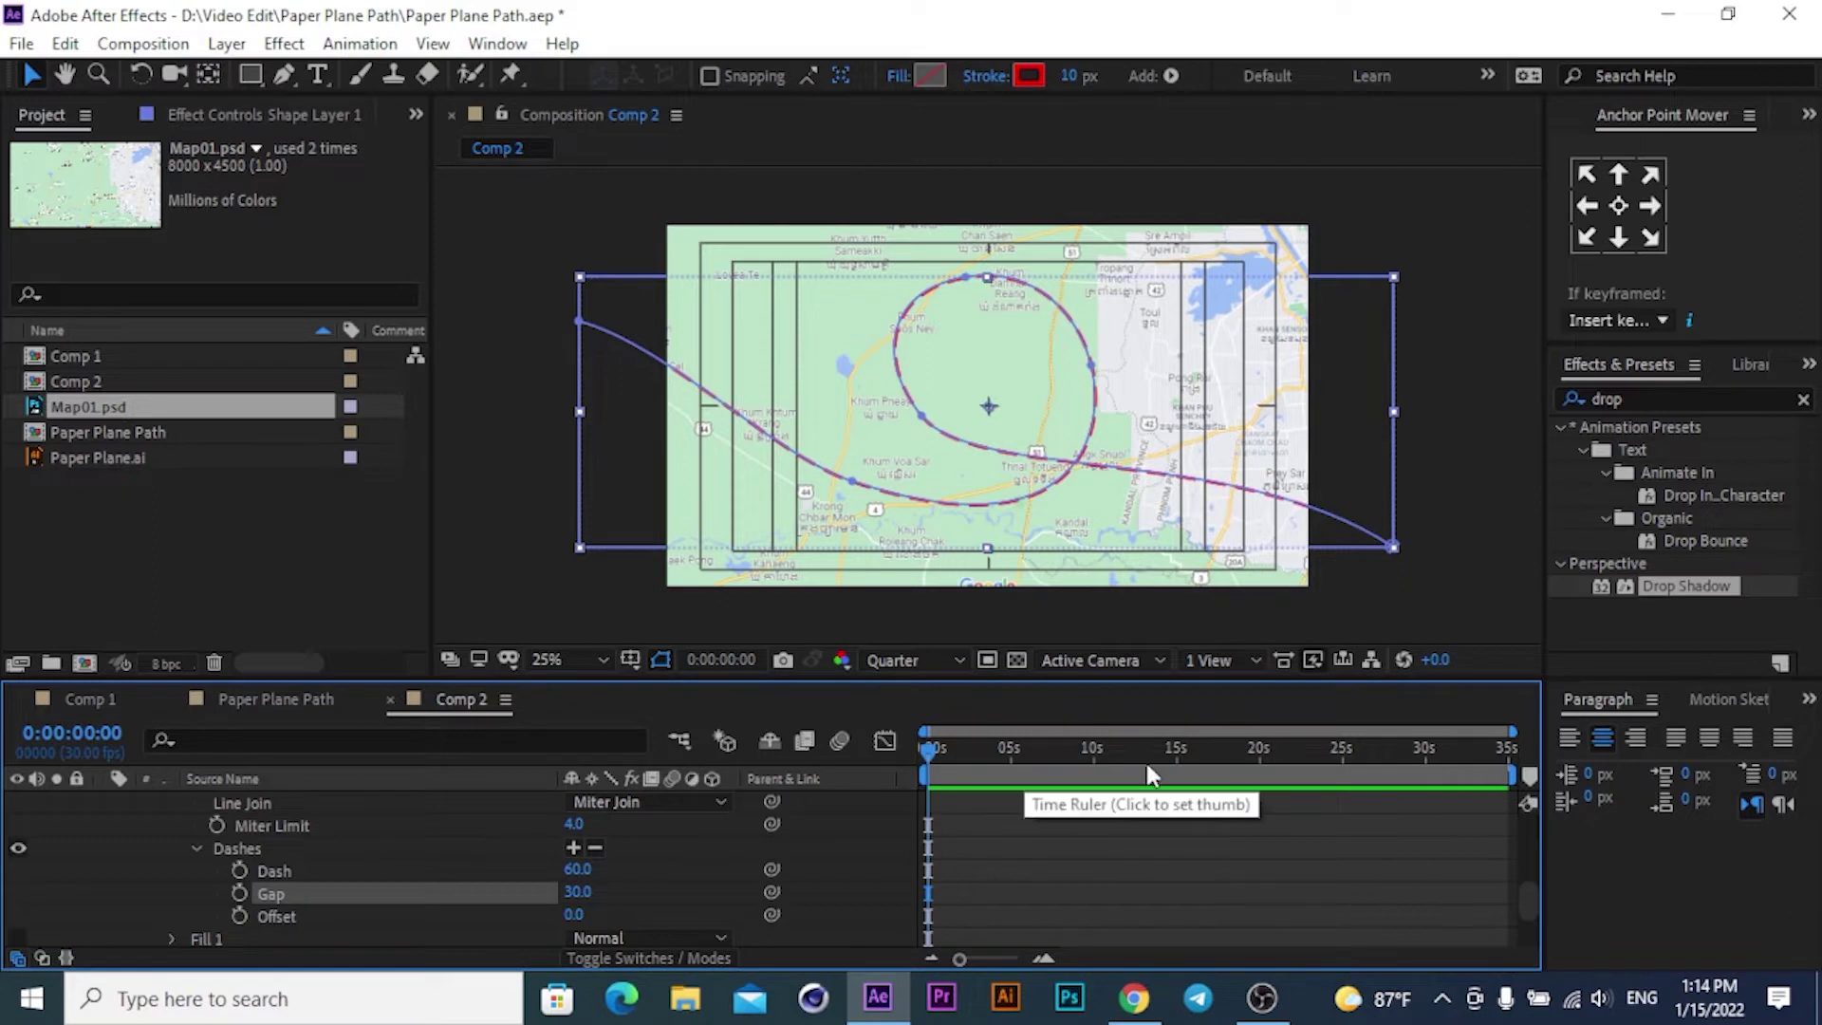
Deselect the route to preview the dashes and collapse the shape layer's properties.
{"action": "left_click", "coordinate": [1265, 194]}
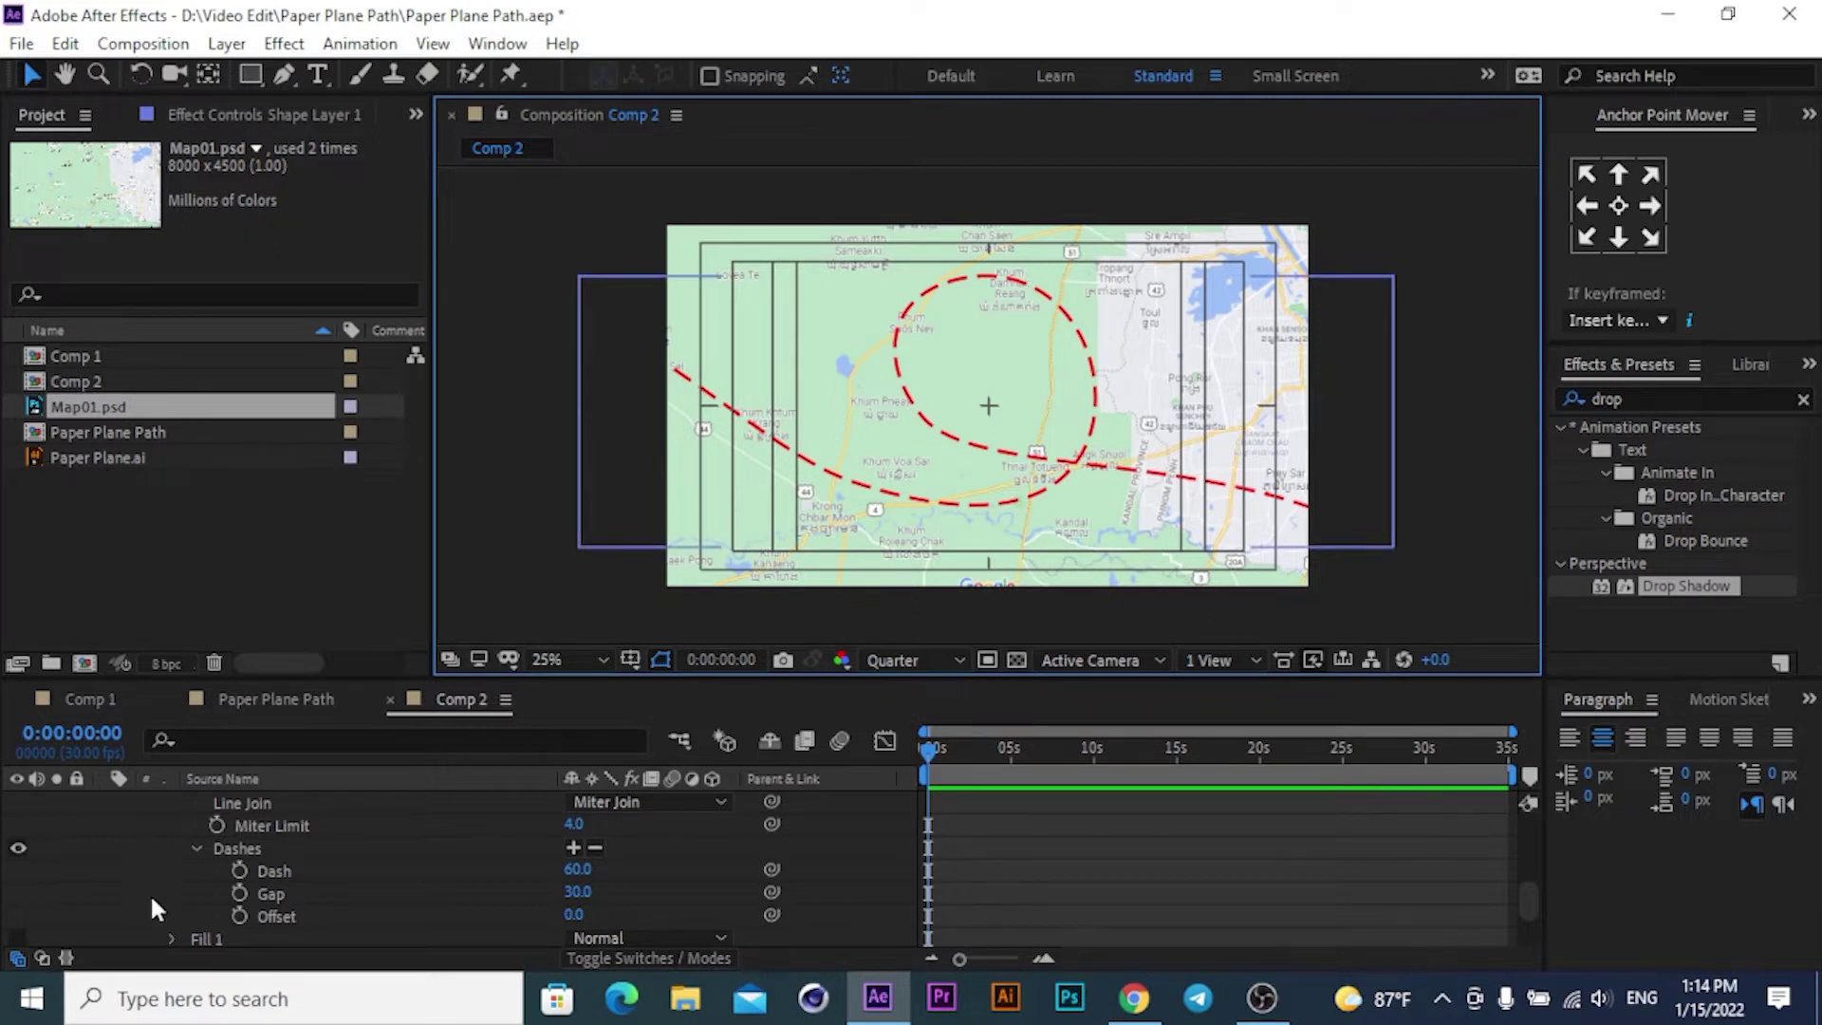
{"action": "scroll", "coordinate": [151, 892], "scroll_direction": "up", "scroll_amount": 5}
{"action": "left_click", "coordinate": [105, 800]}
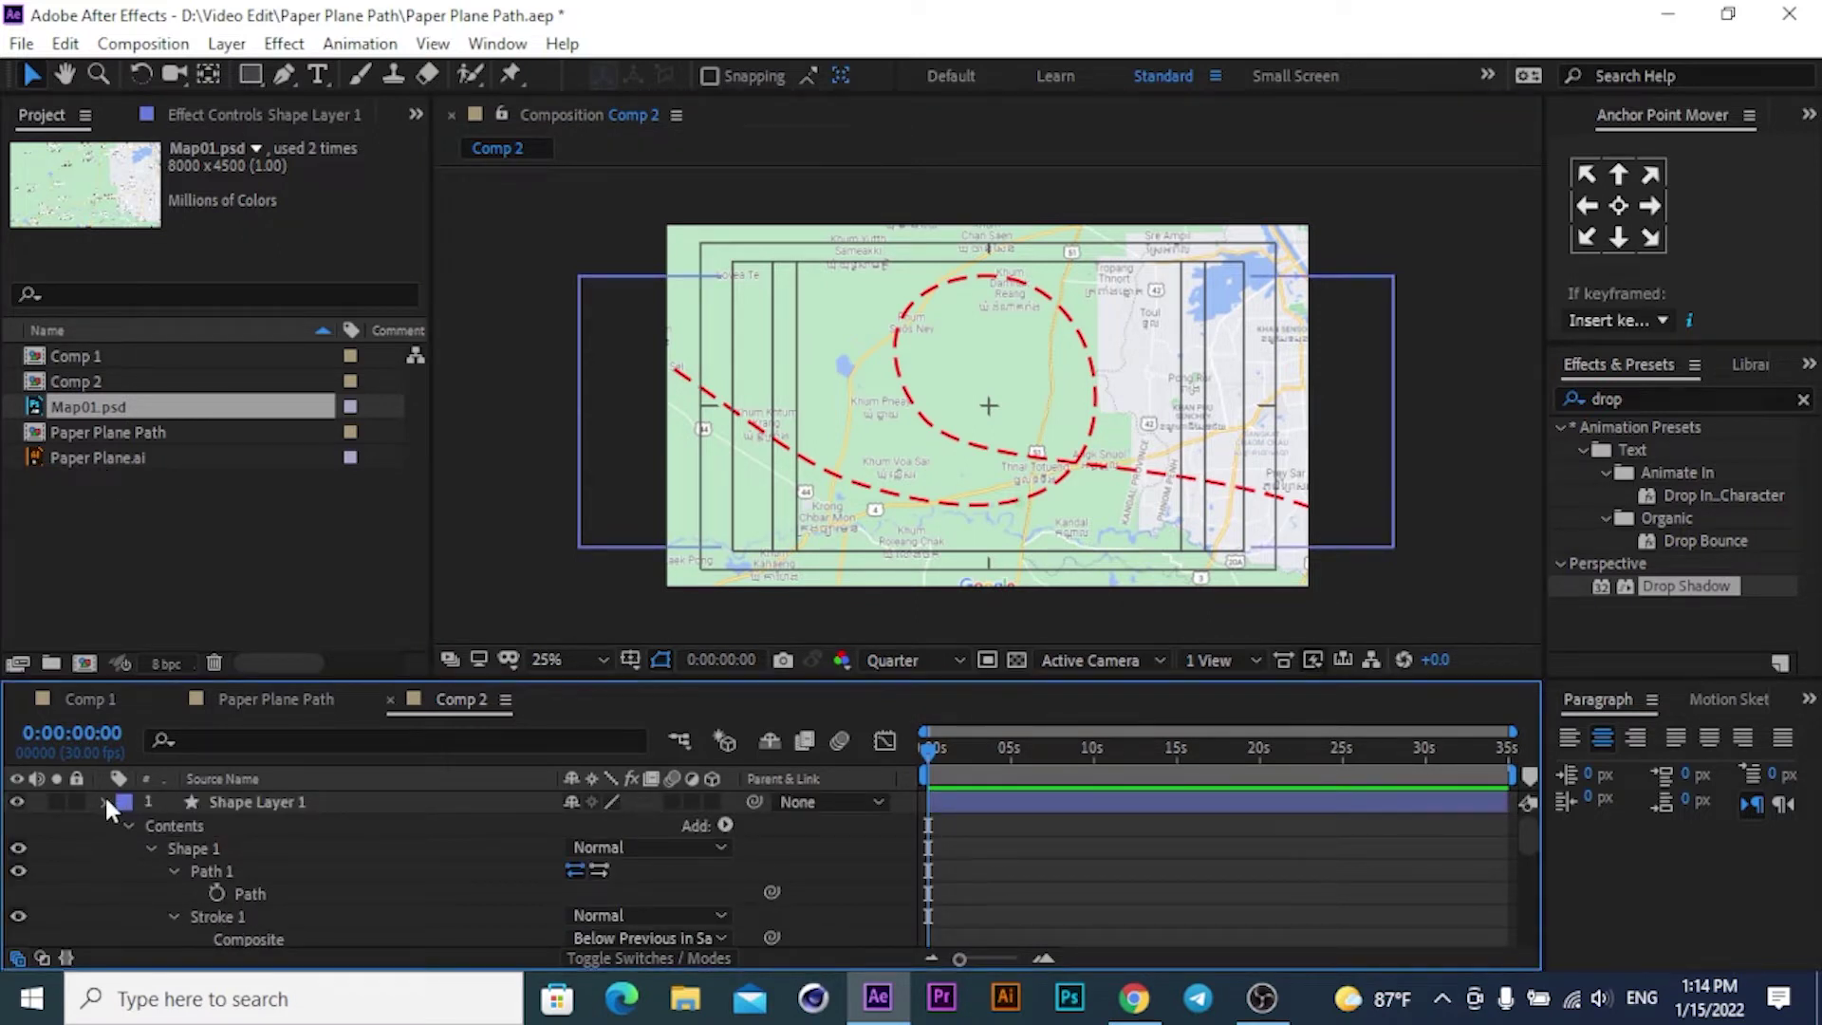
Drag Paper Plane.ai into Comp 2 above Shape Layer 1 and reveal its Transform properties.
{"action": "left_click", "coordinate": [106, 821]}
{"action": "left_click_drag", "start_coordinate": [72, 453], "coordinate": [194, 804]}
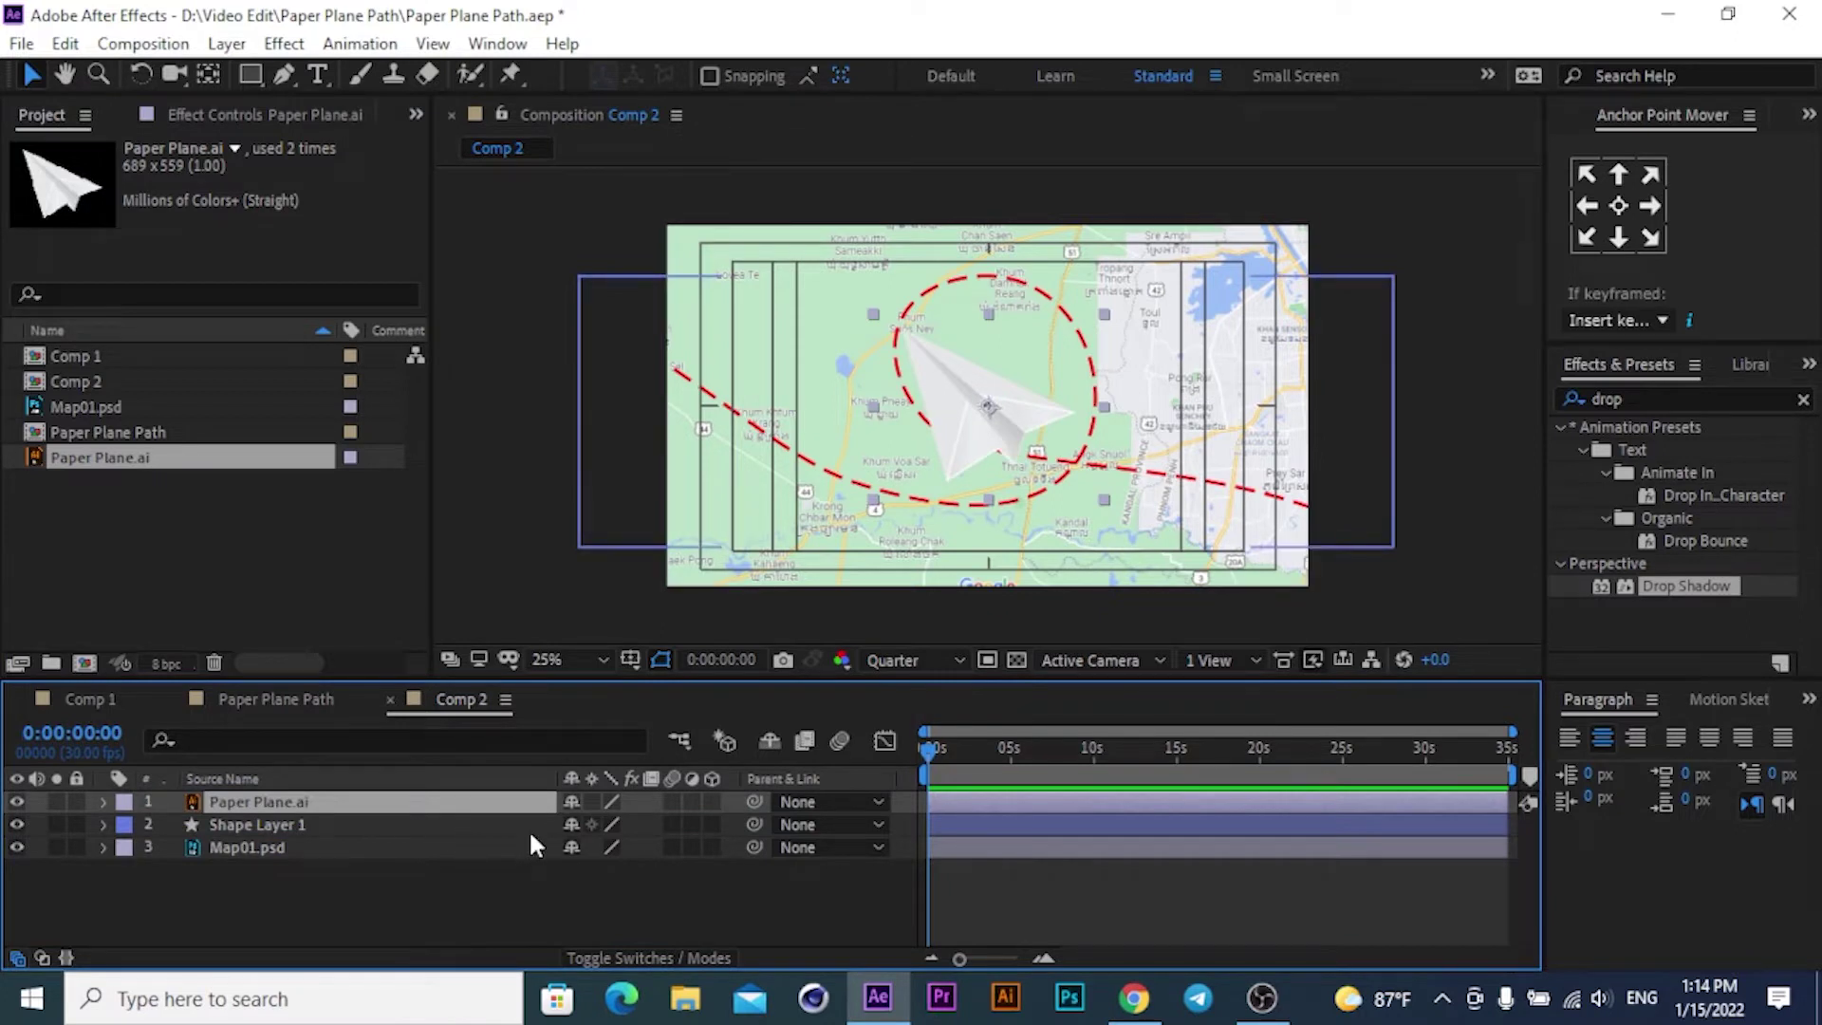
{"action": "left_click", "coordinate": [101, 802]}
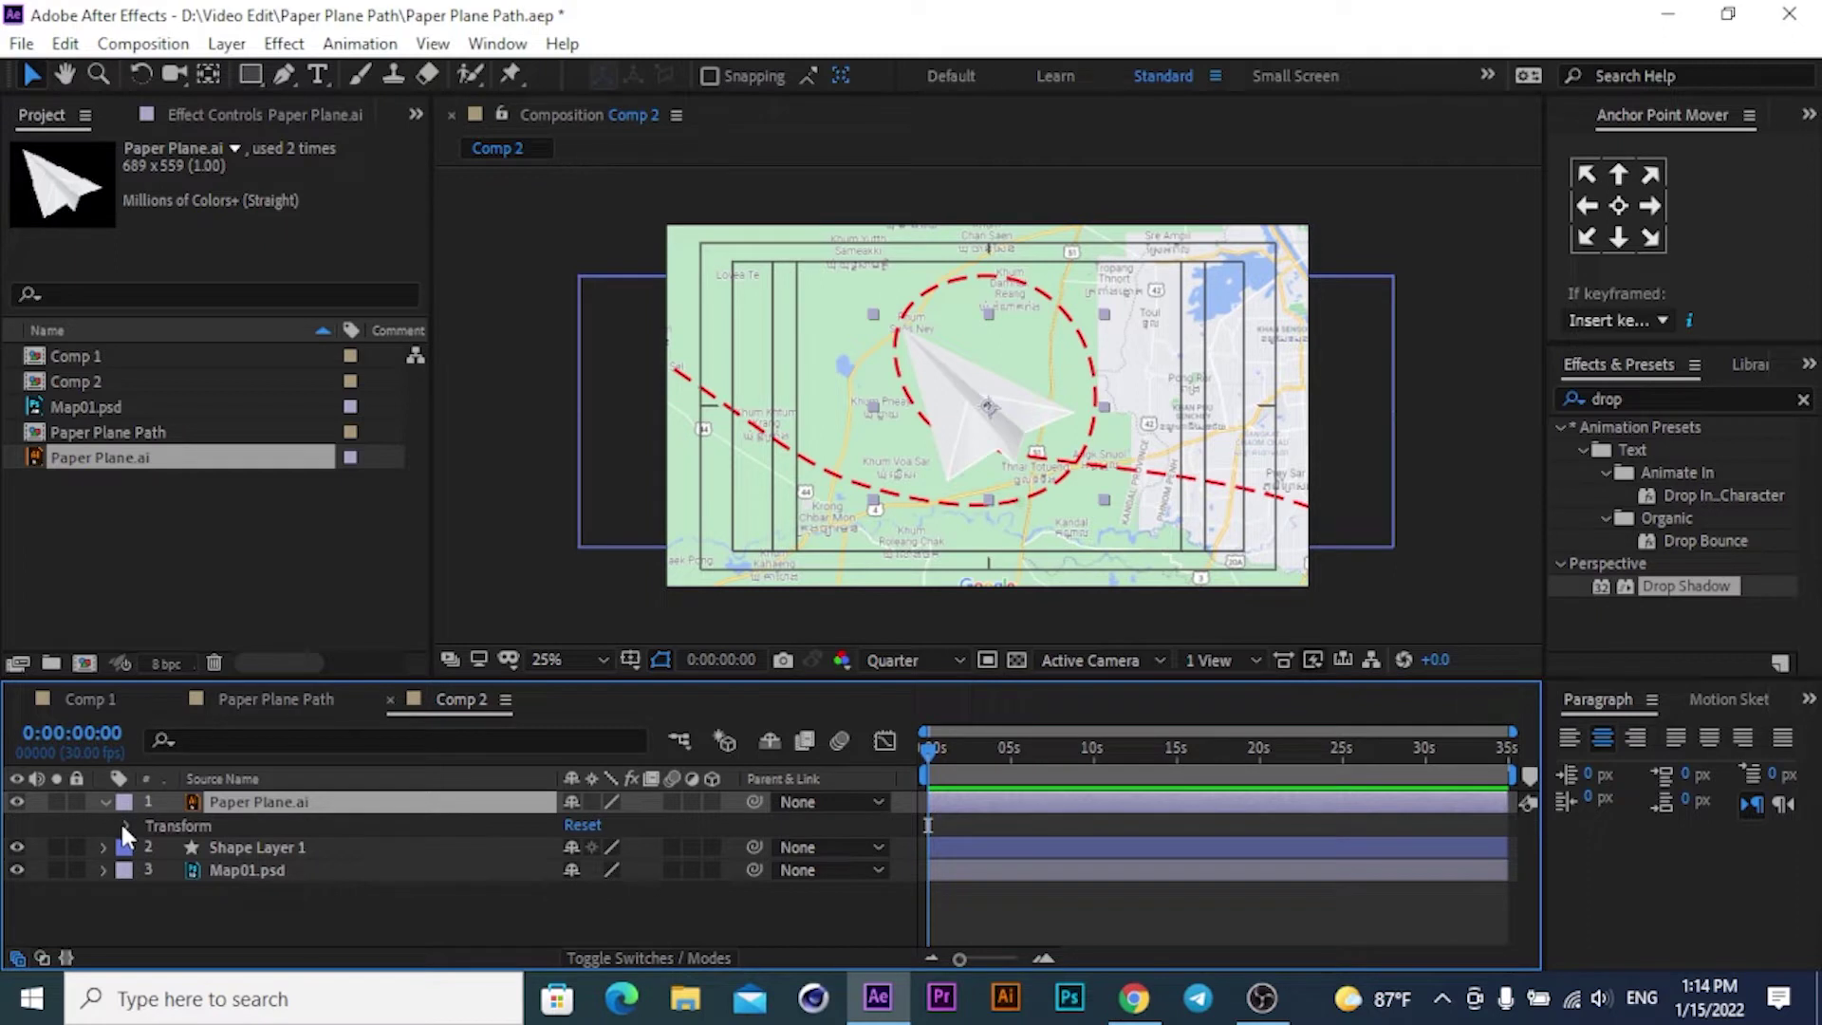
{"action": "left_click", "coordinate": [124, 824]}
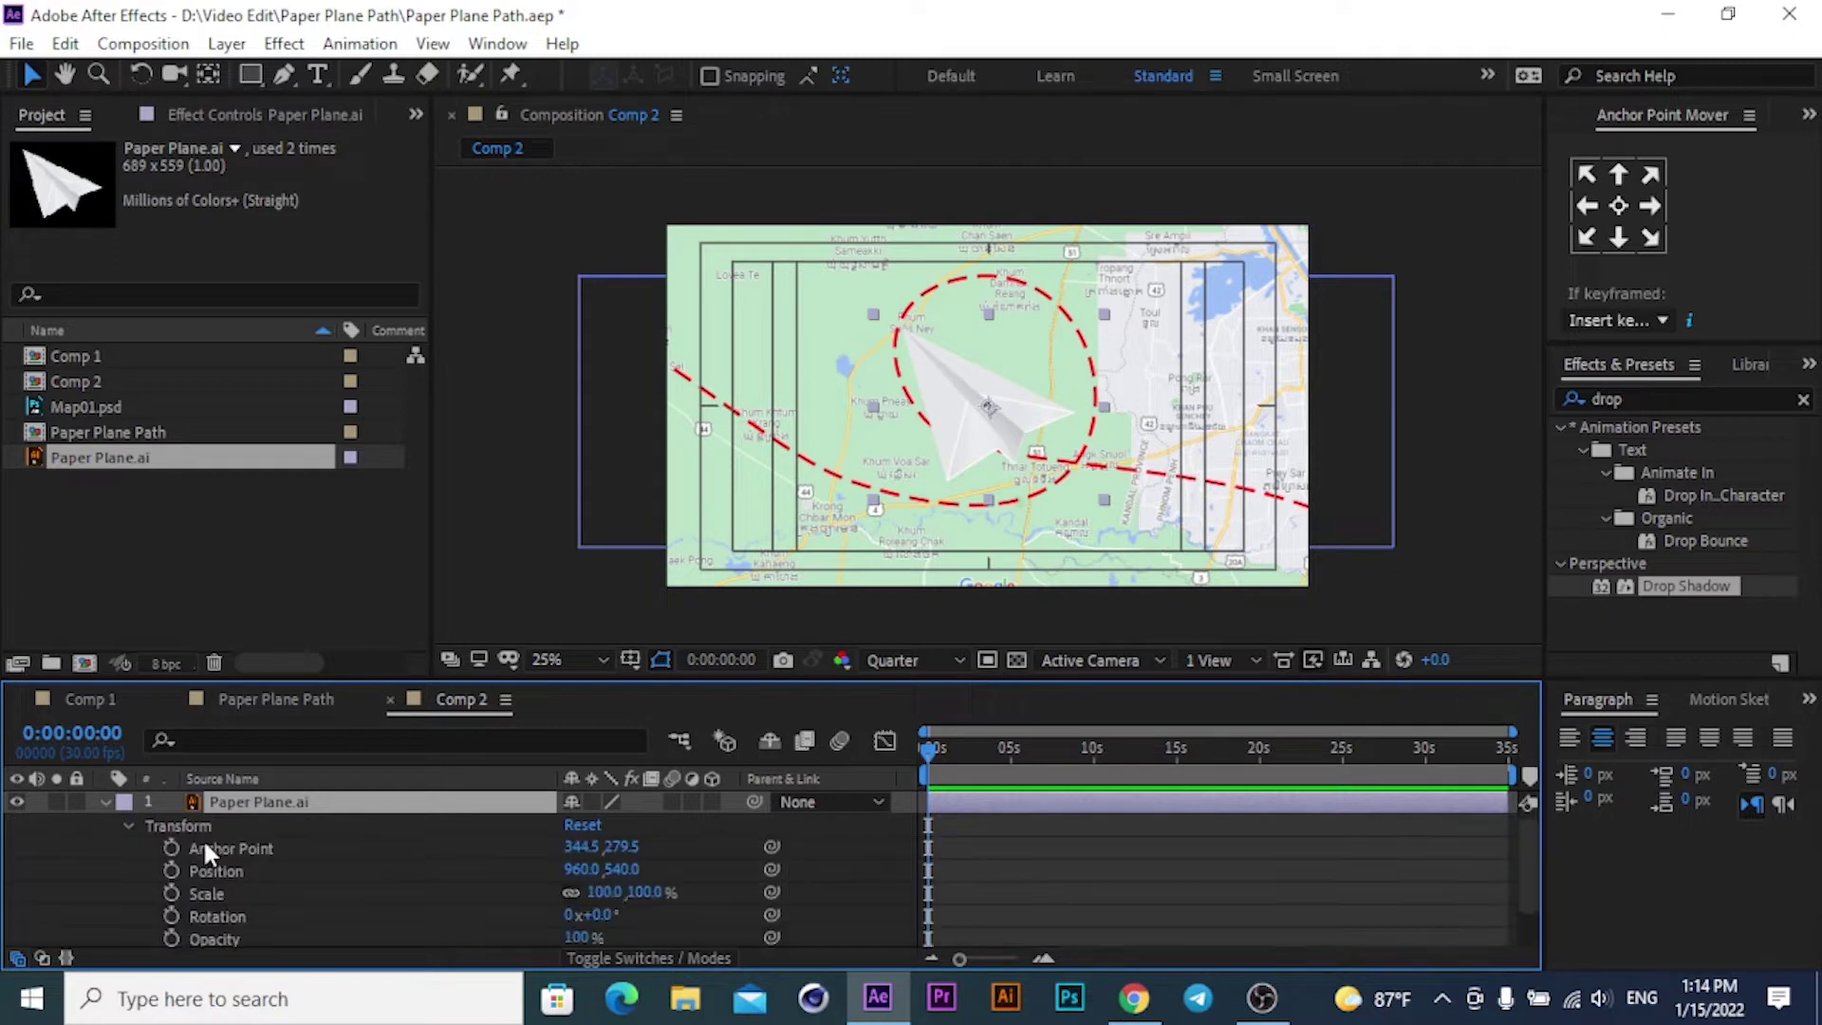
Set the paper plane's Scale to 60%.
{"action": "left_click", "coordinate": [638, 887]}
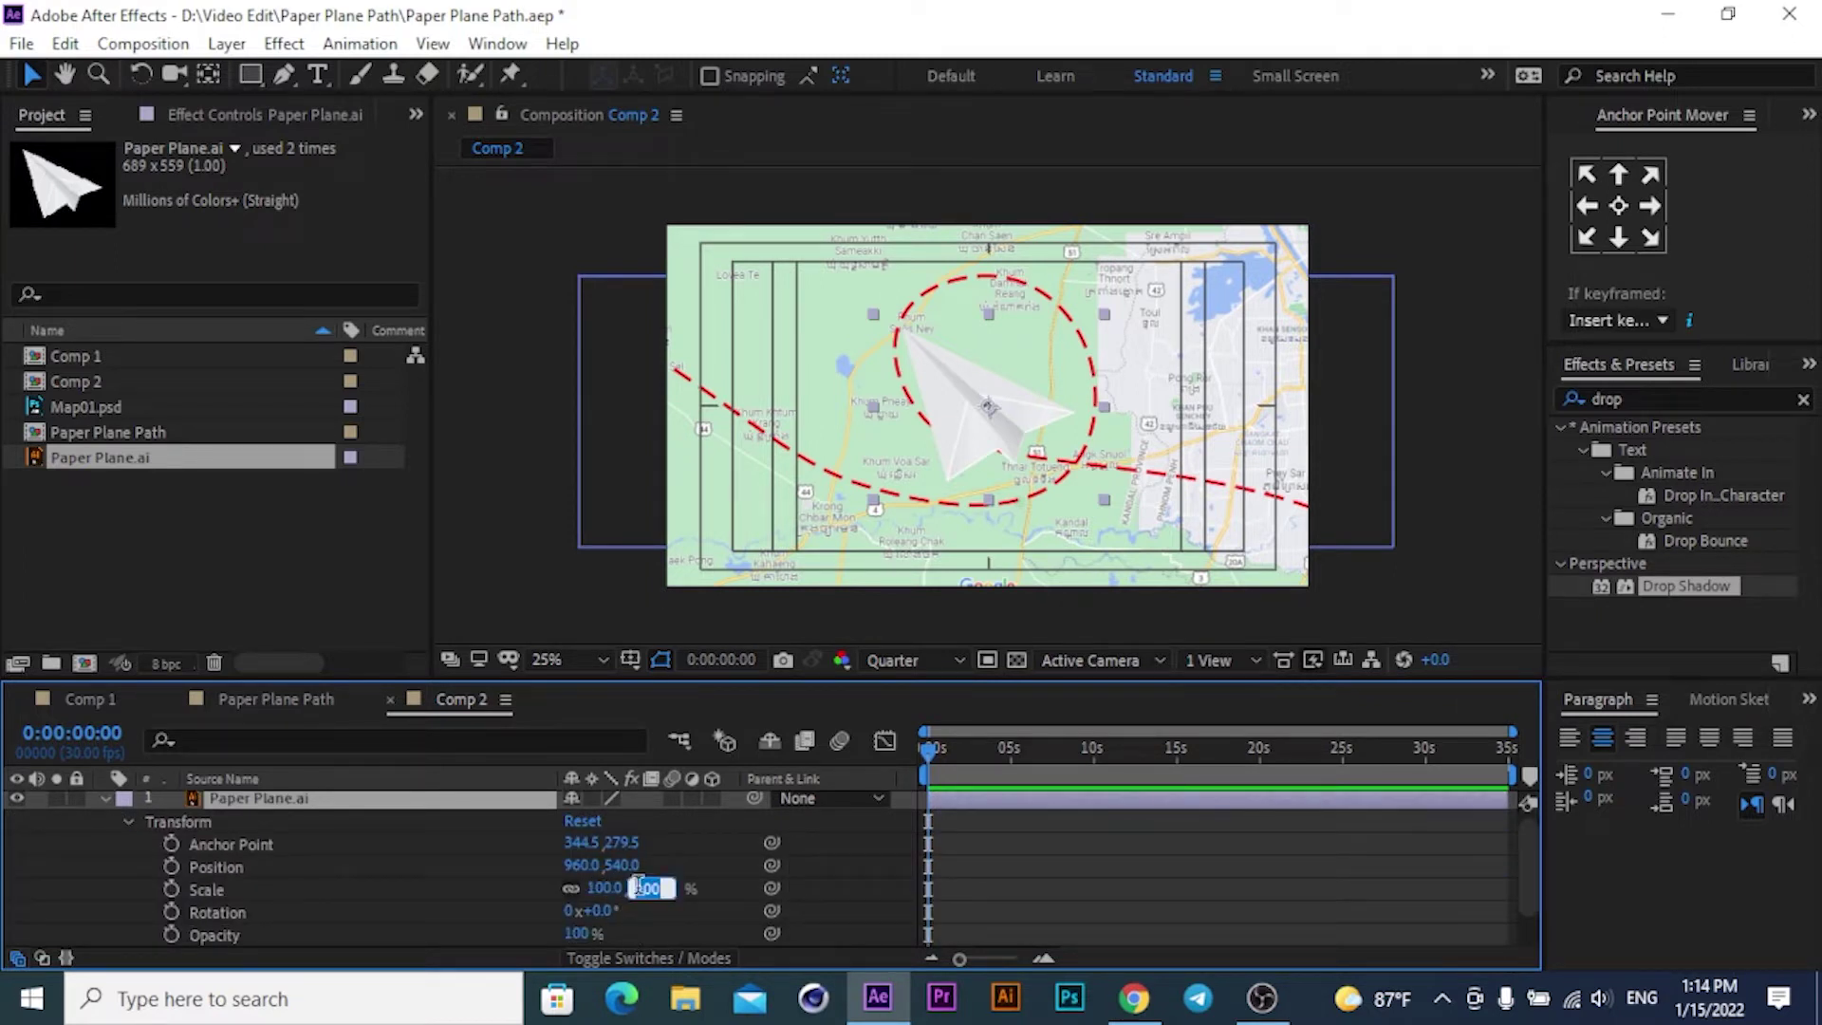
{"action": "type", "text": "50"}
{"action": "key", "text": "Return"}
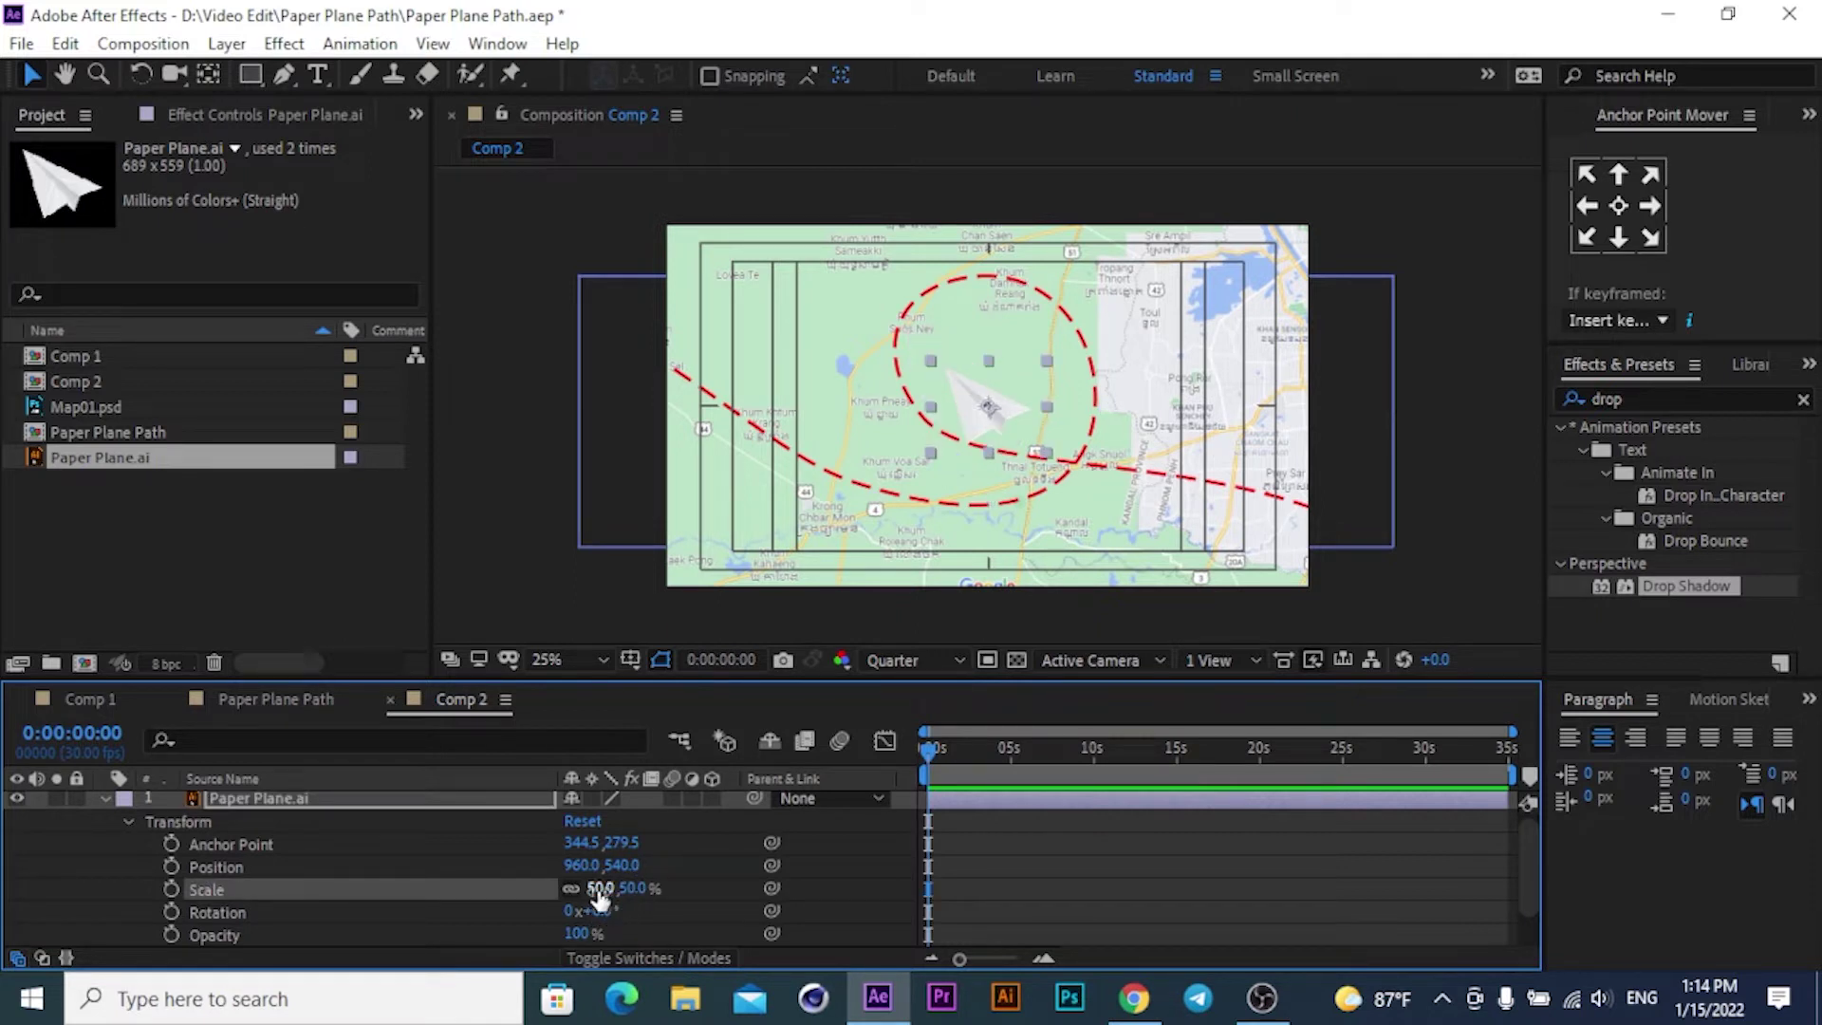
{"action": "left_click", "coordinate": [632, 888]}
{"action": "type", "text": "60"}
{"action": "key", "text": "Return"}
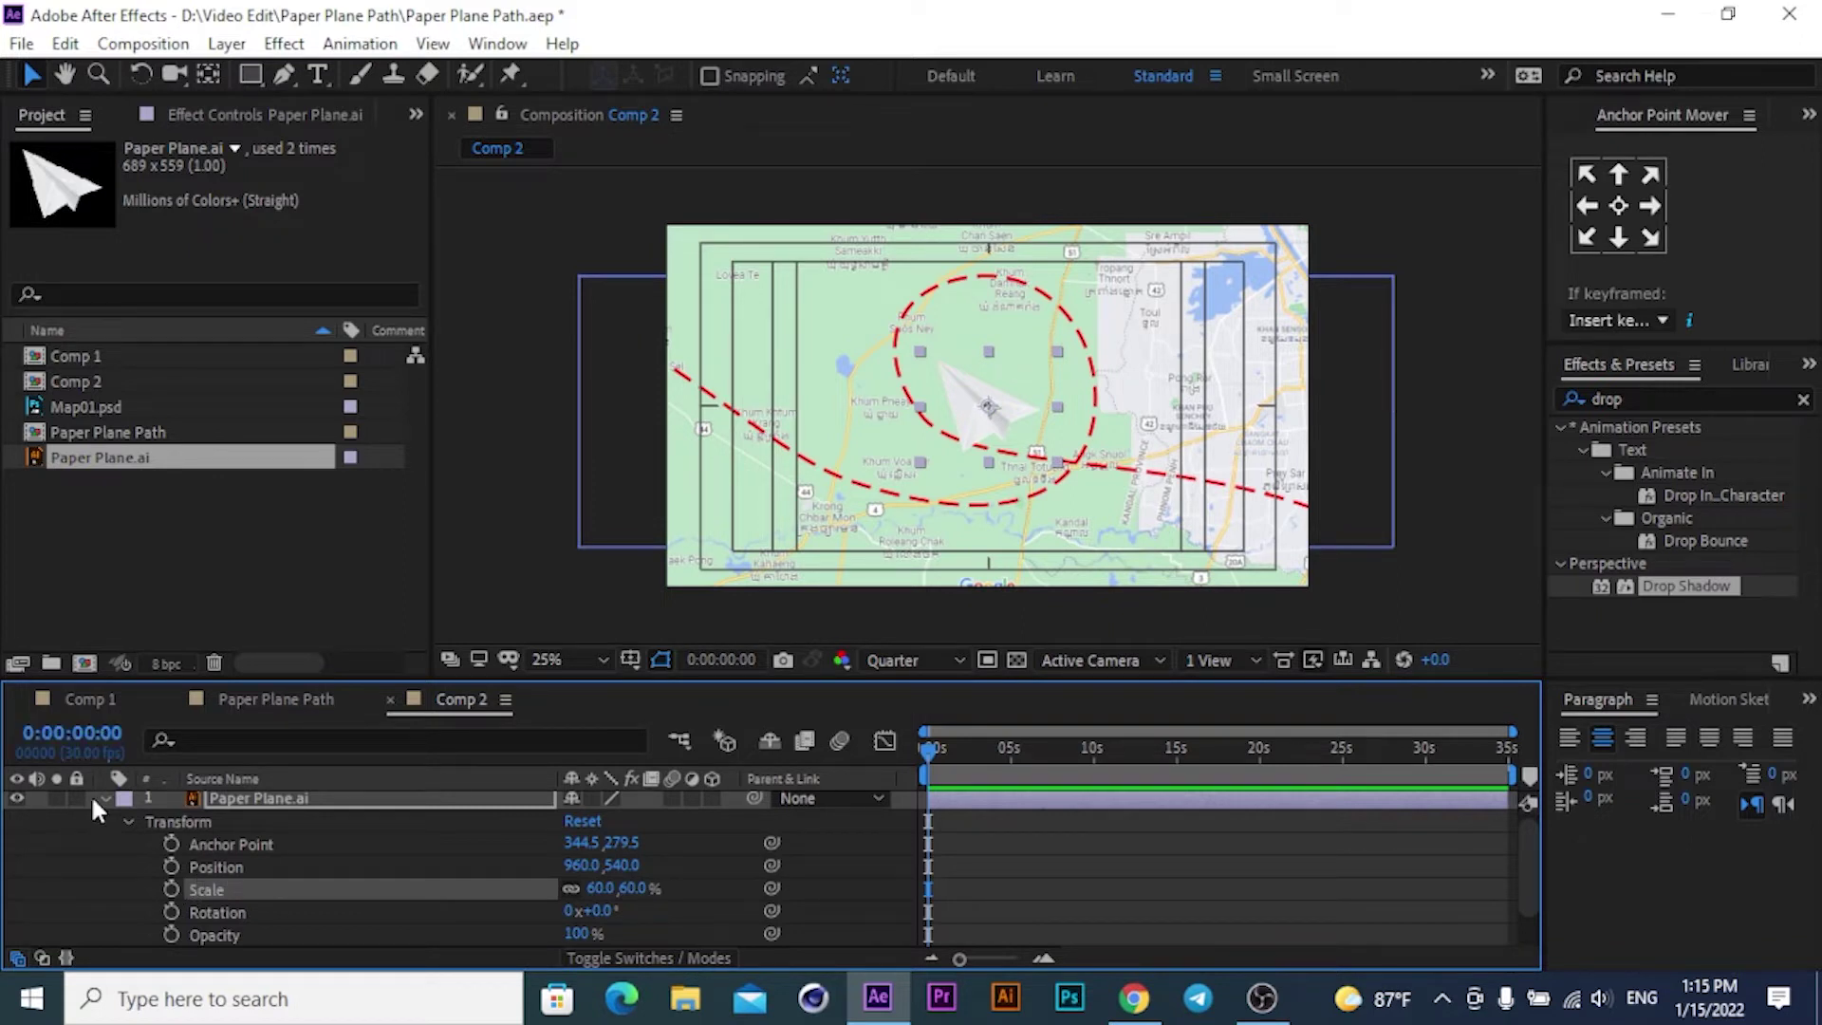
{"action": "scroll", "coordinate": [388, 838], "scroll_direction": "down", "scroll_amount": 1}
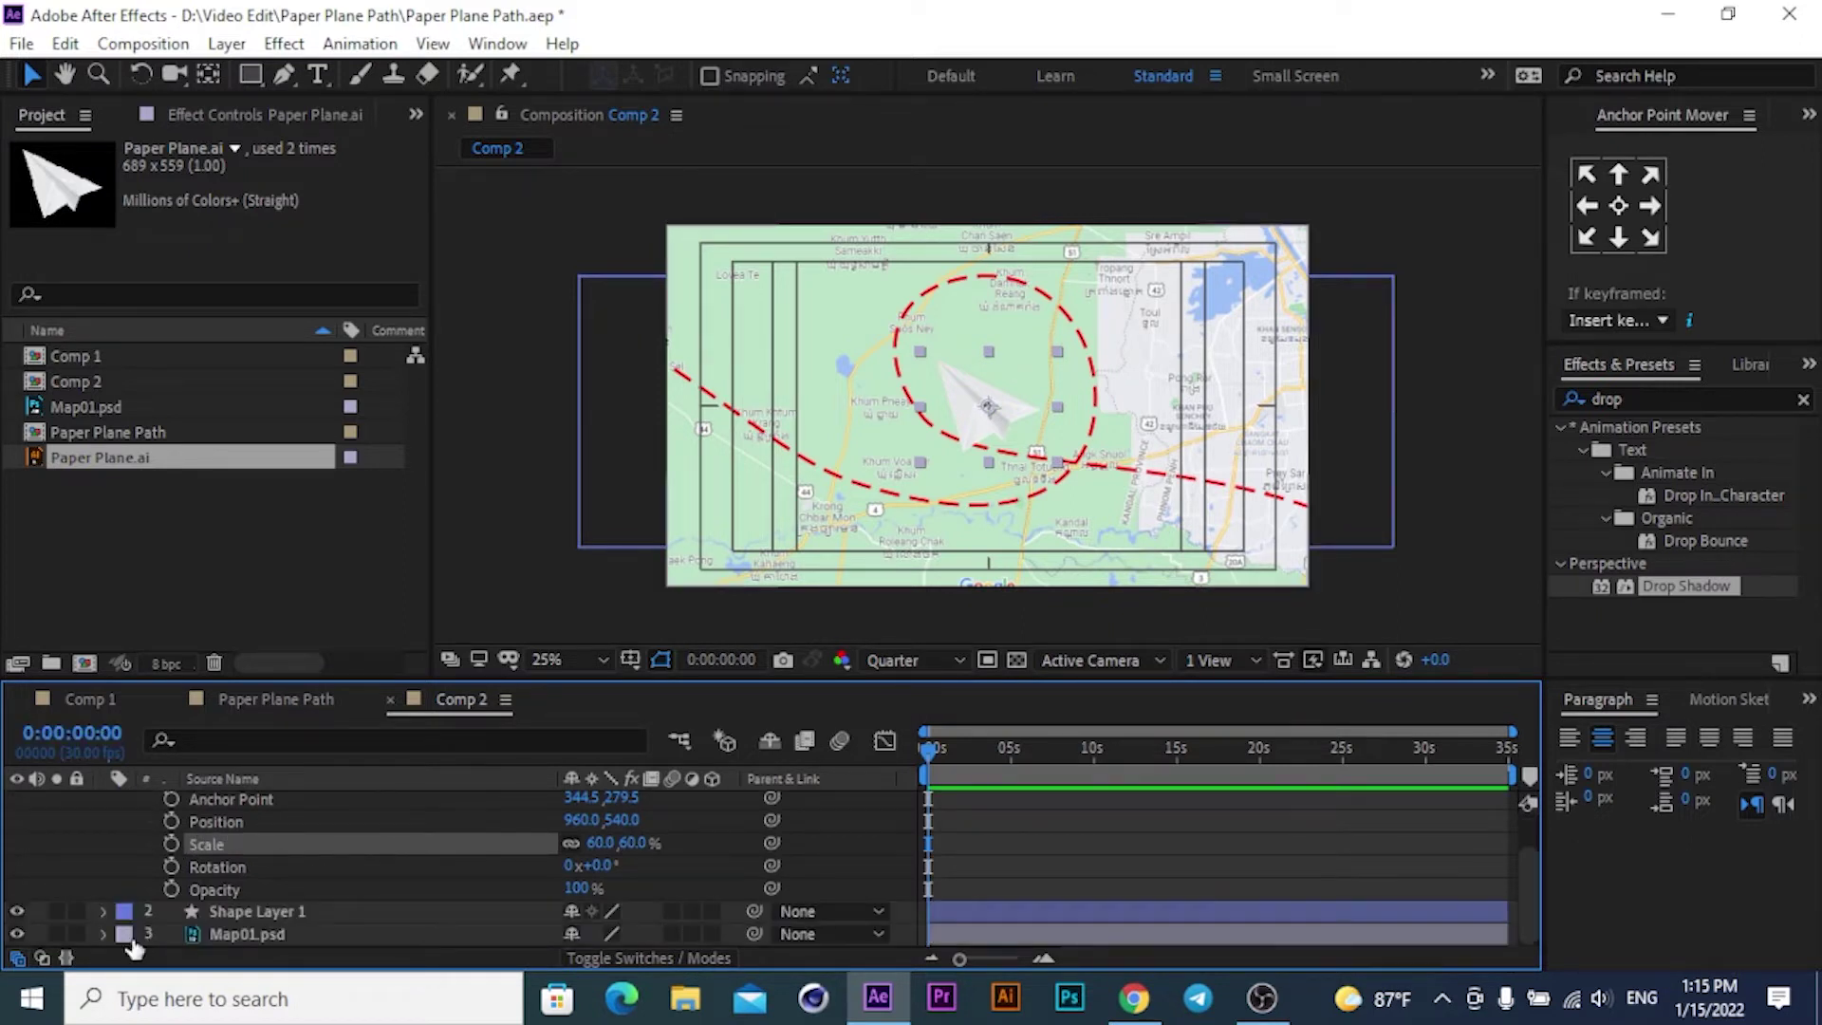
Expand Shape Layer 1's contents down to Shape 1 and select its Path property.
{"action": "left_click", "coordinate": [101, 910]}
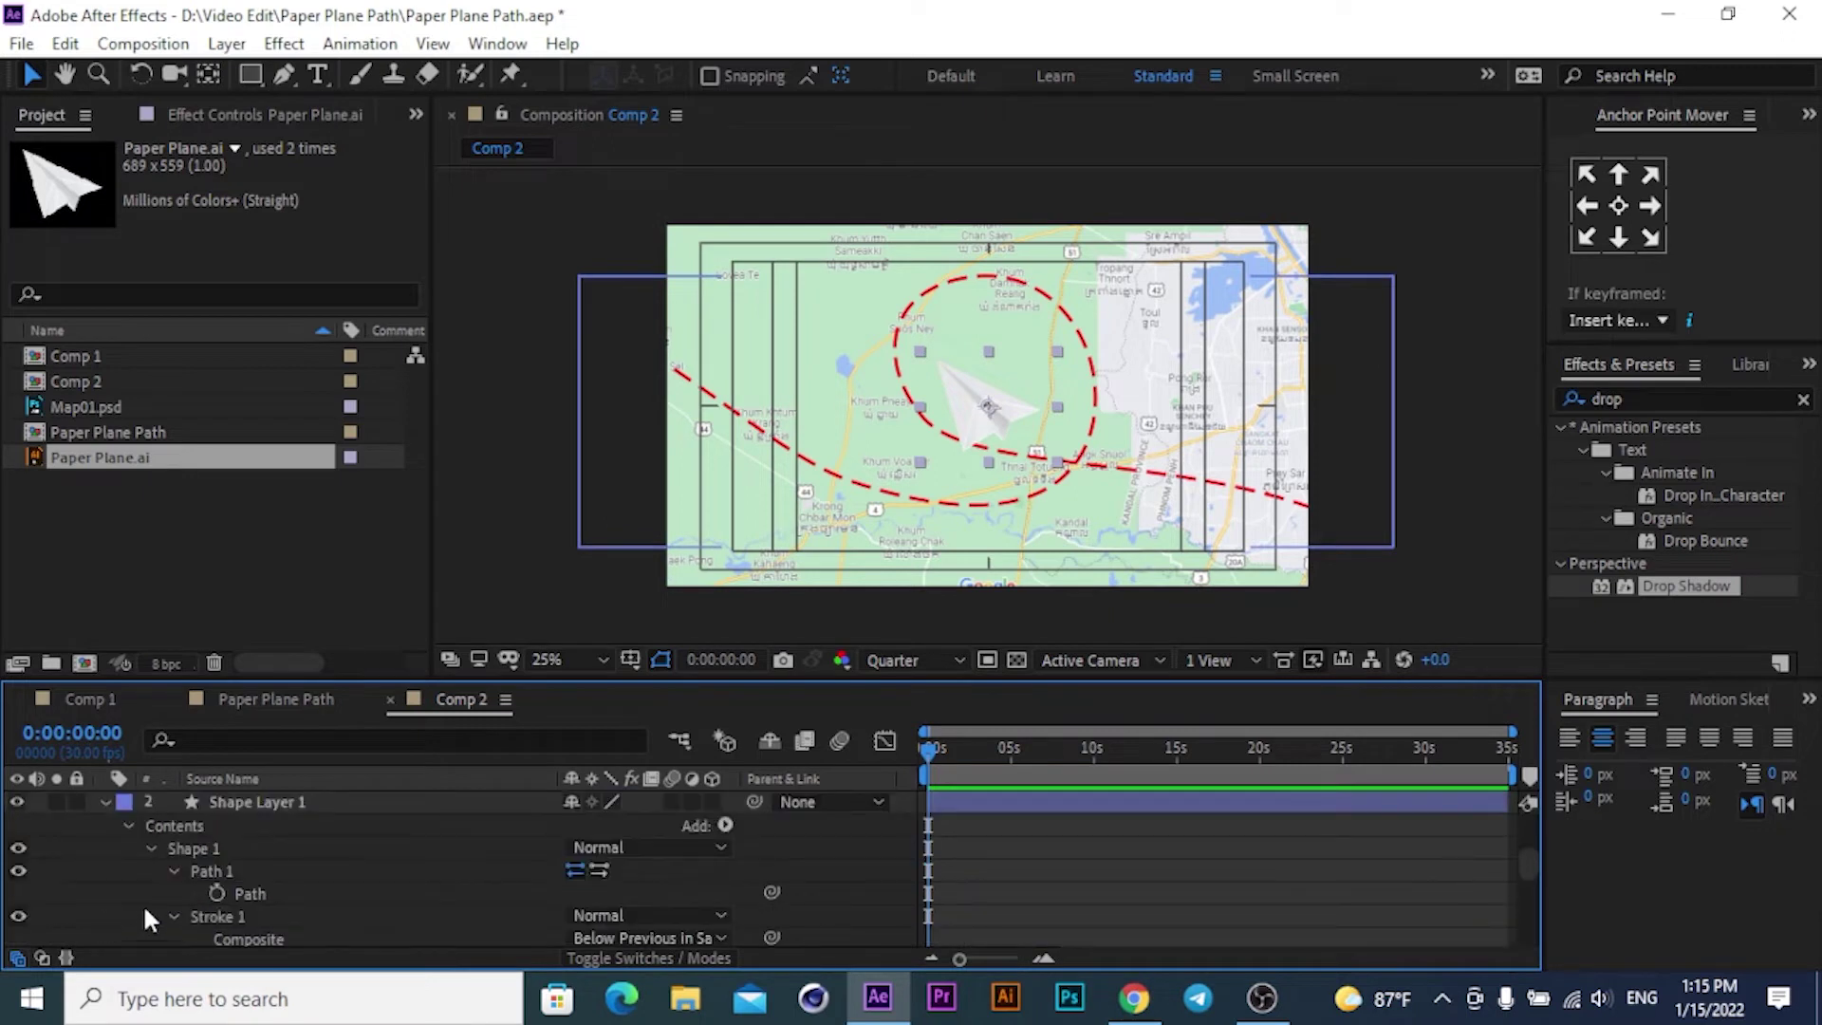
{"action": "left_click", "coordinate": [220, 871]}
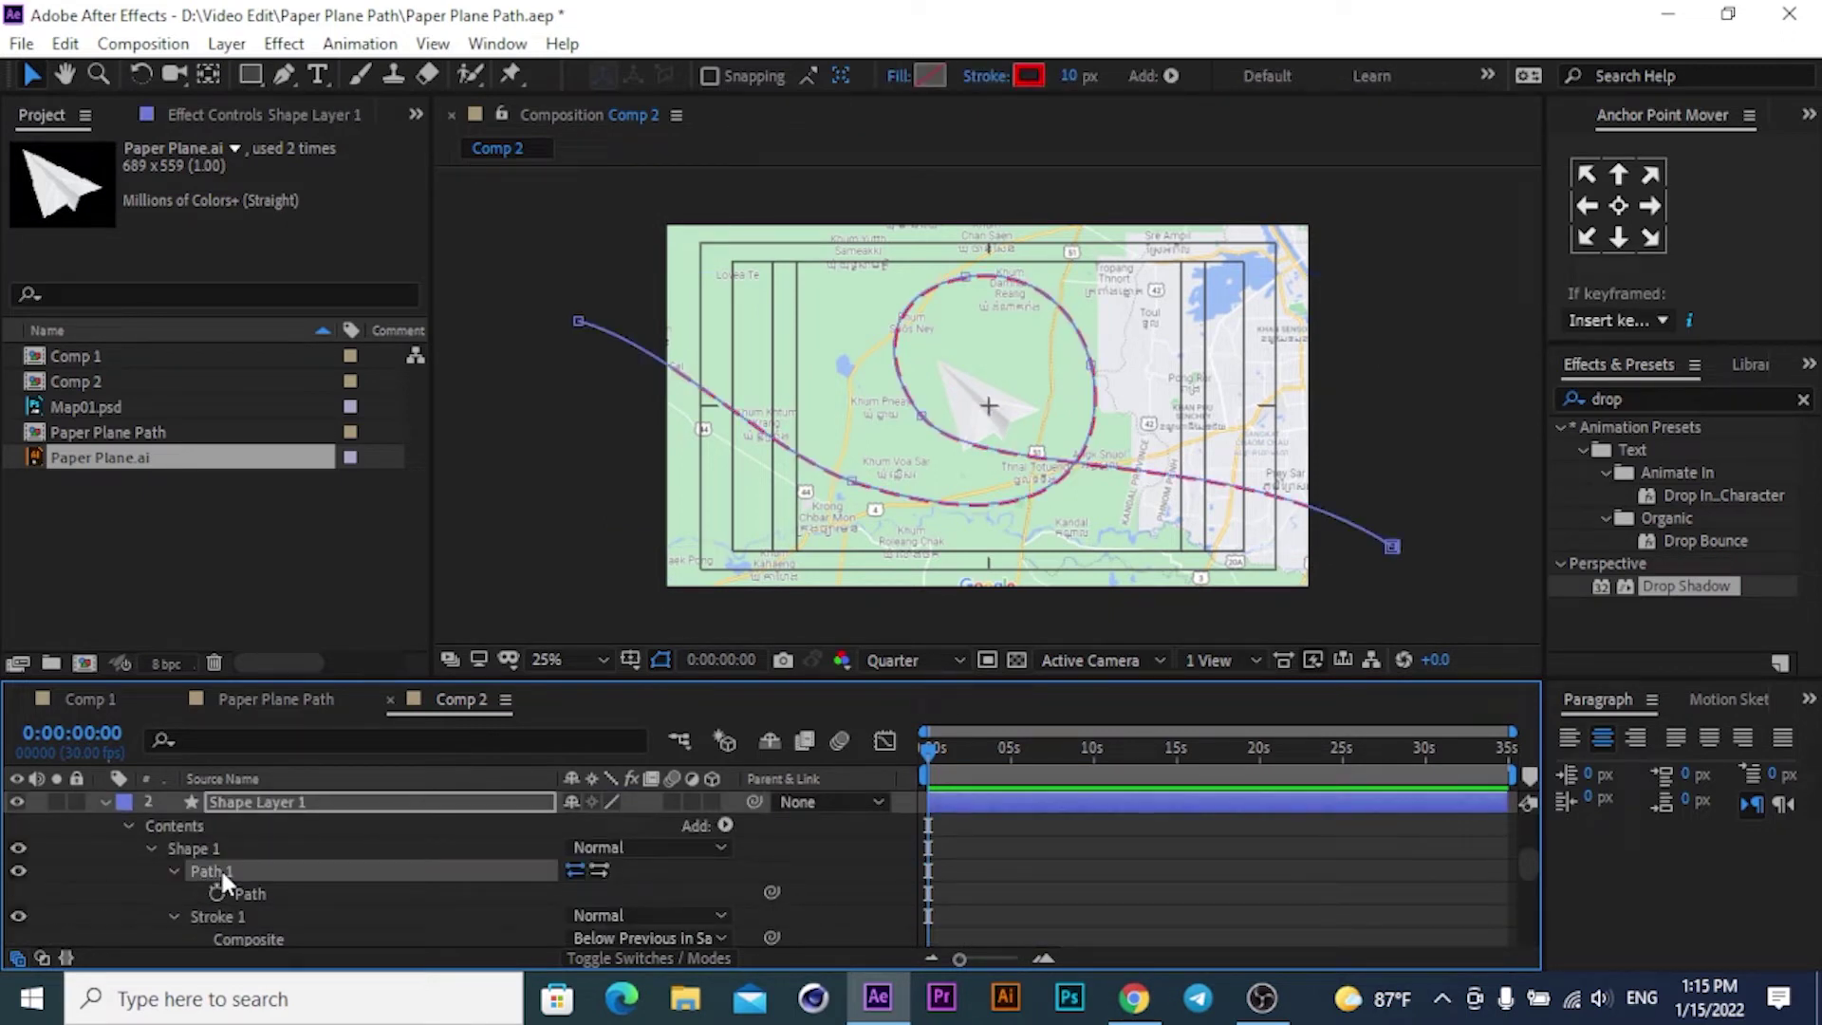
{"action": "left_click", "coordinate": [221, 851]}
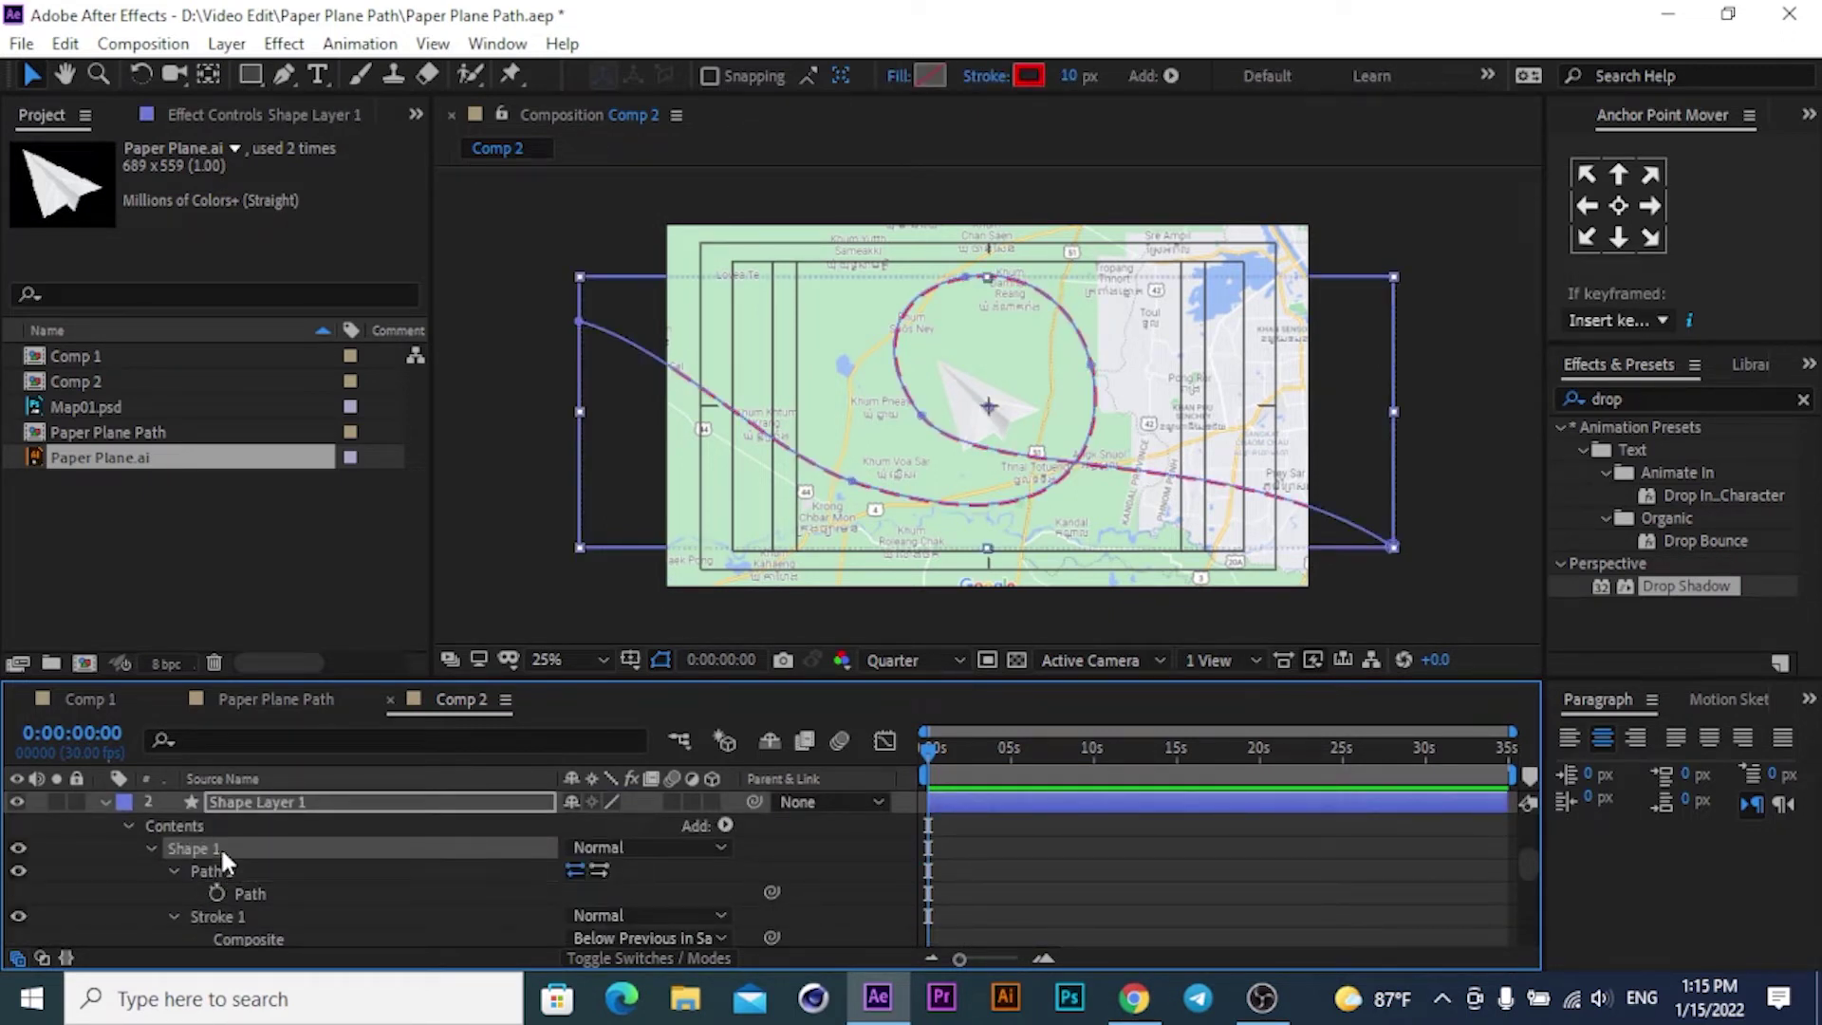
{"action": "left_click", "coordinate": [151, 847]}
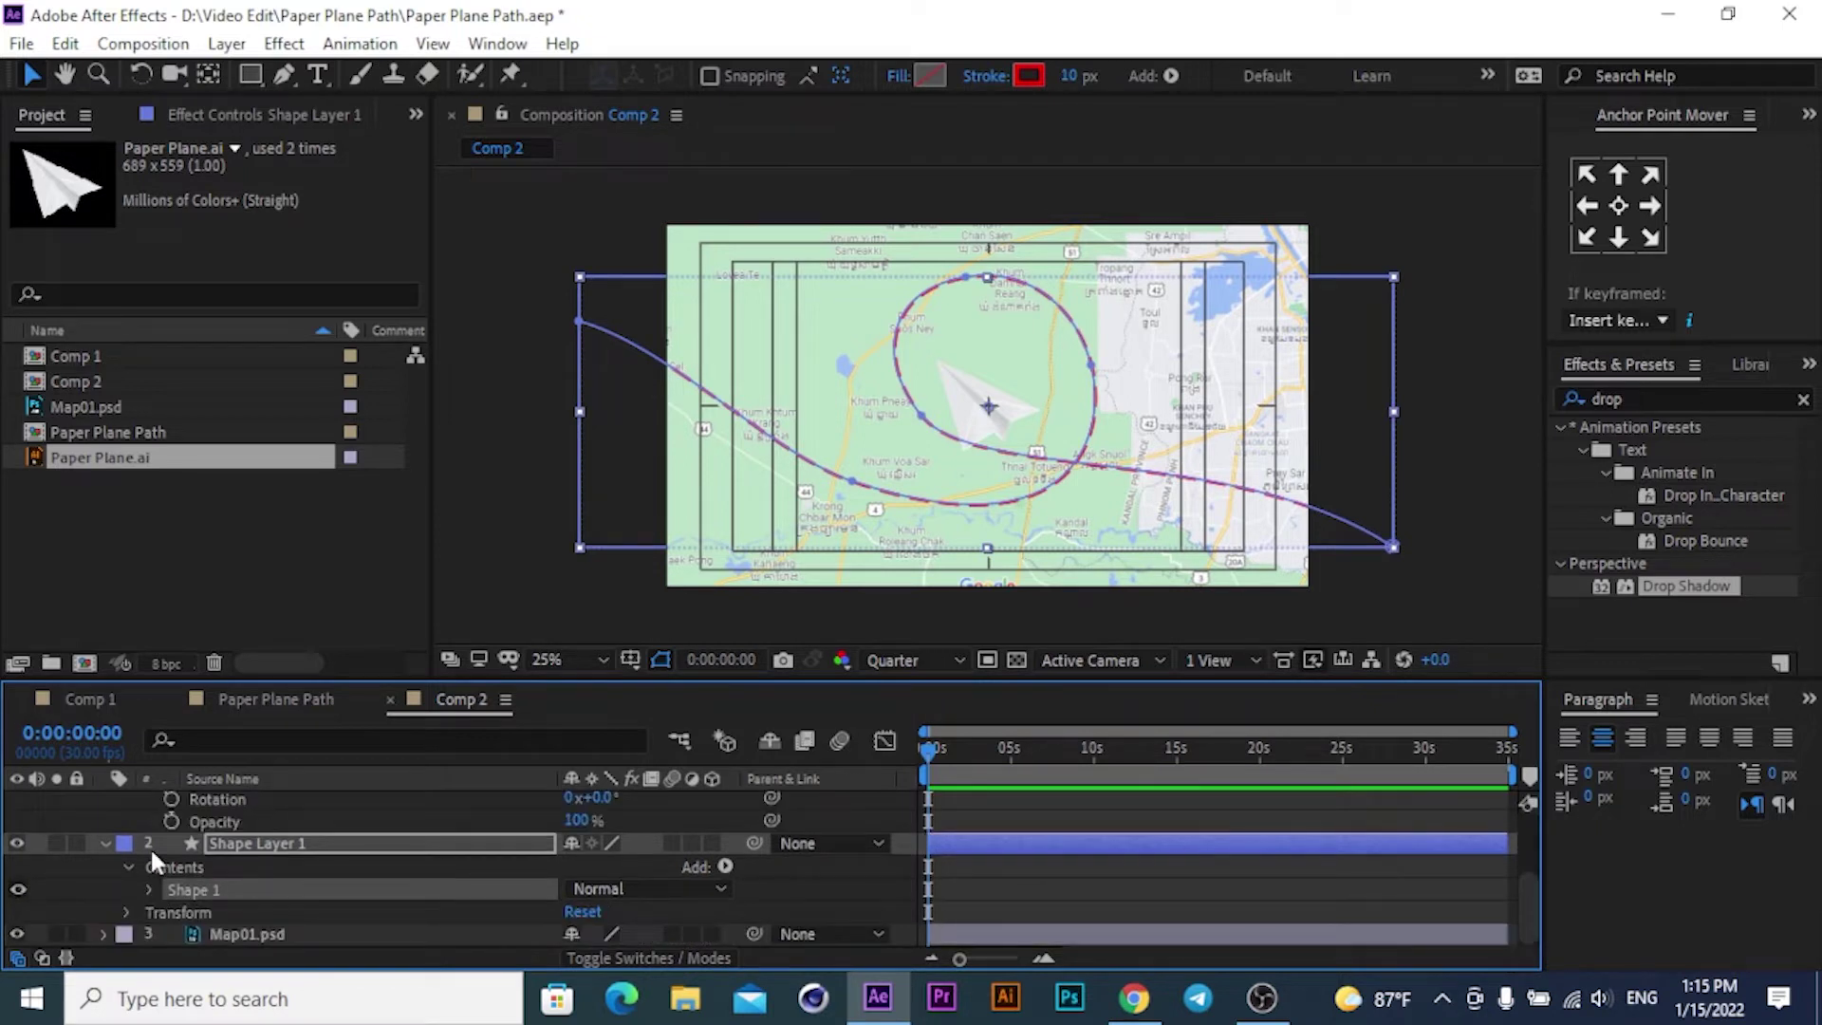
{"action": "left_click", "coordinate": [148, 889]}
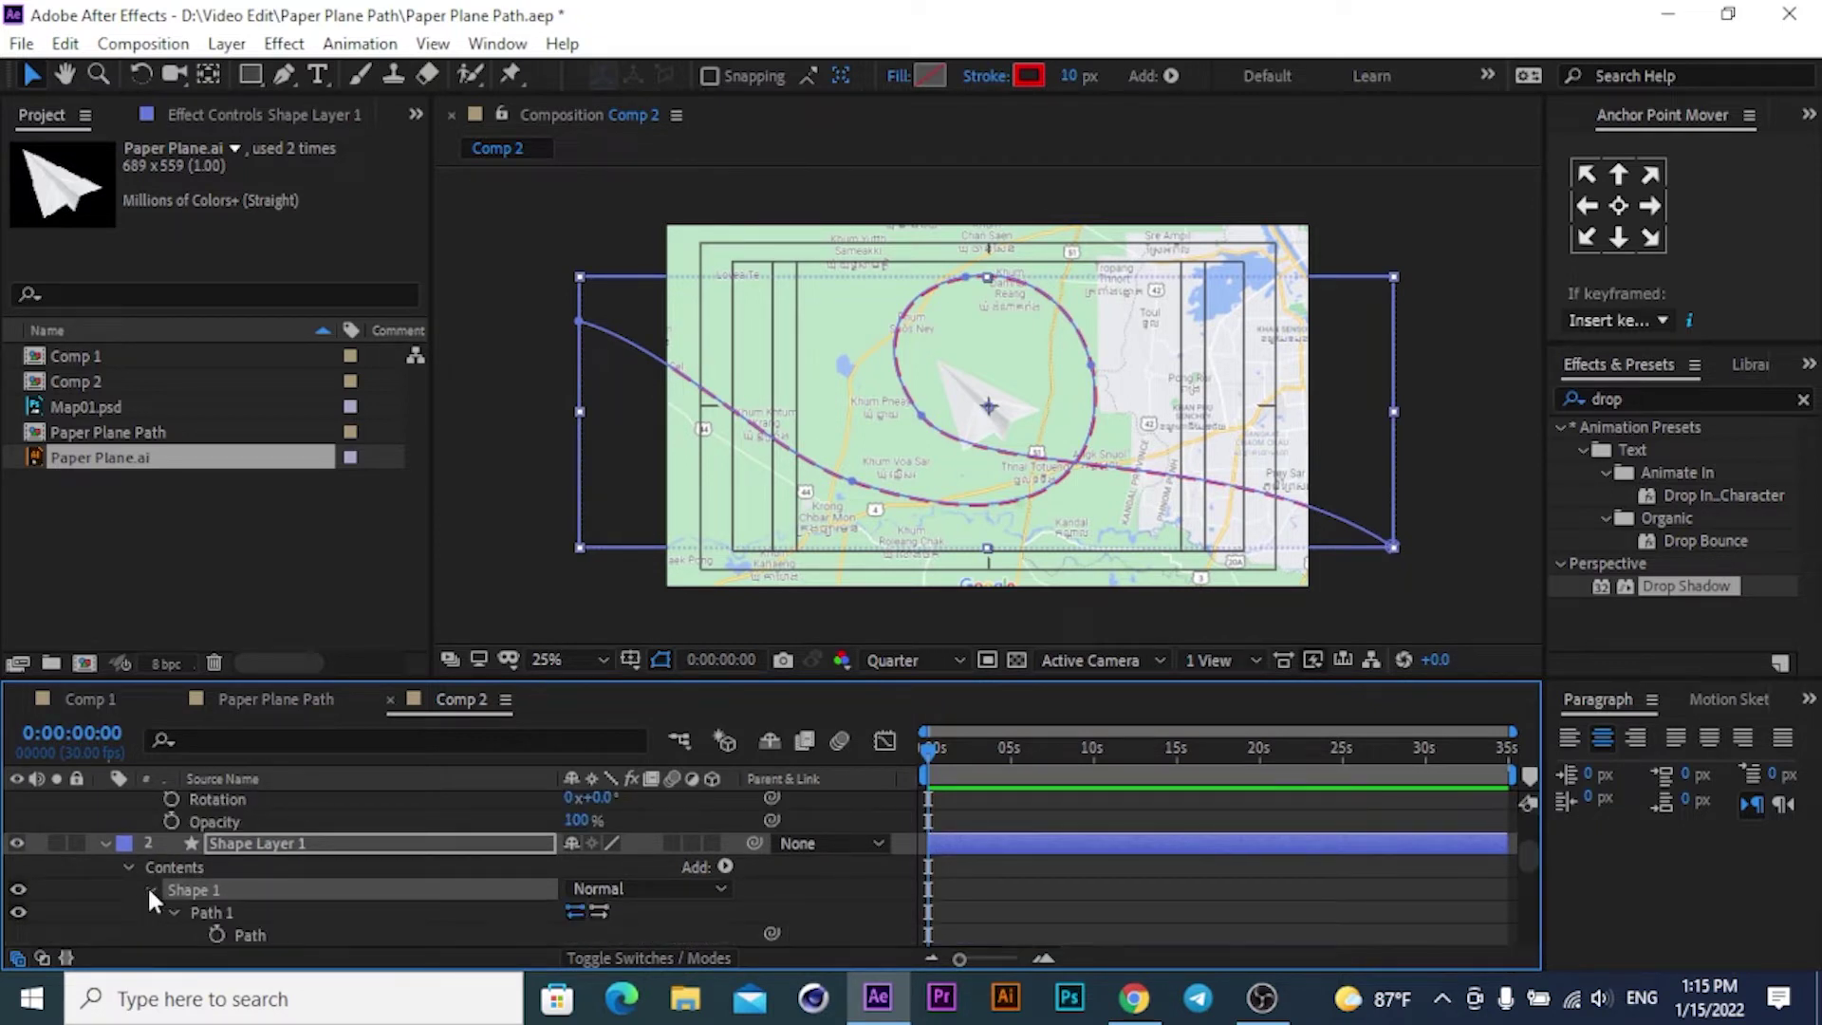
{"action": "scroll", "coordinate": [252, 886], "scroll_direction": "down", "scroll_amount": 2}
{"action": "left_click", "coordinate": [259, 845]}
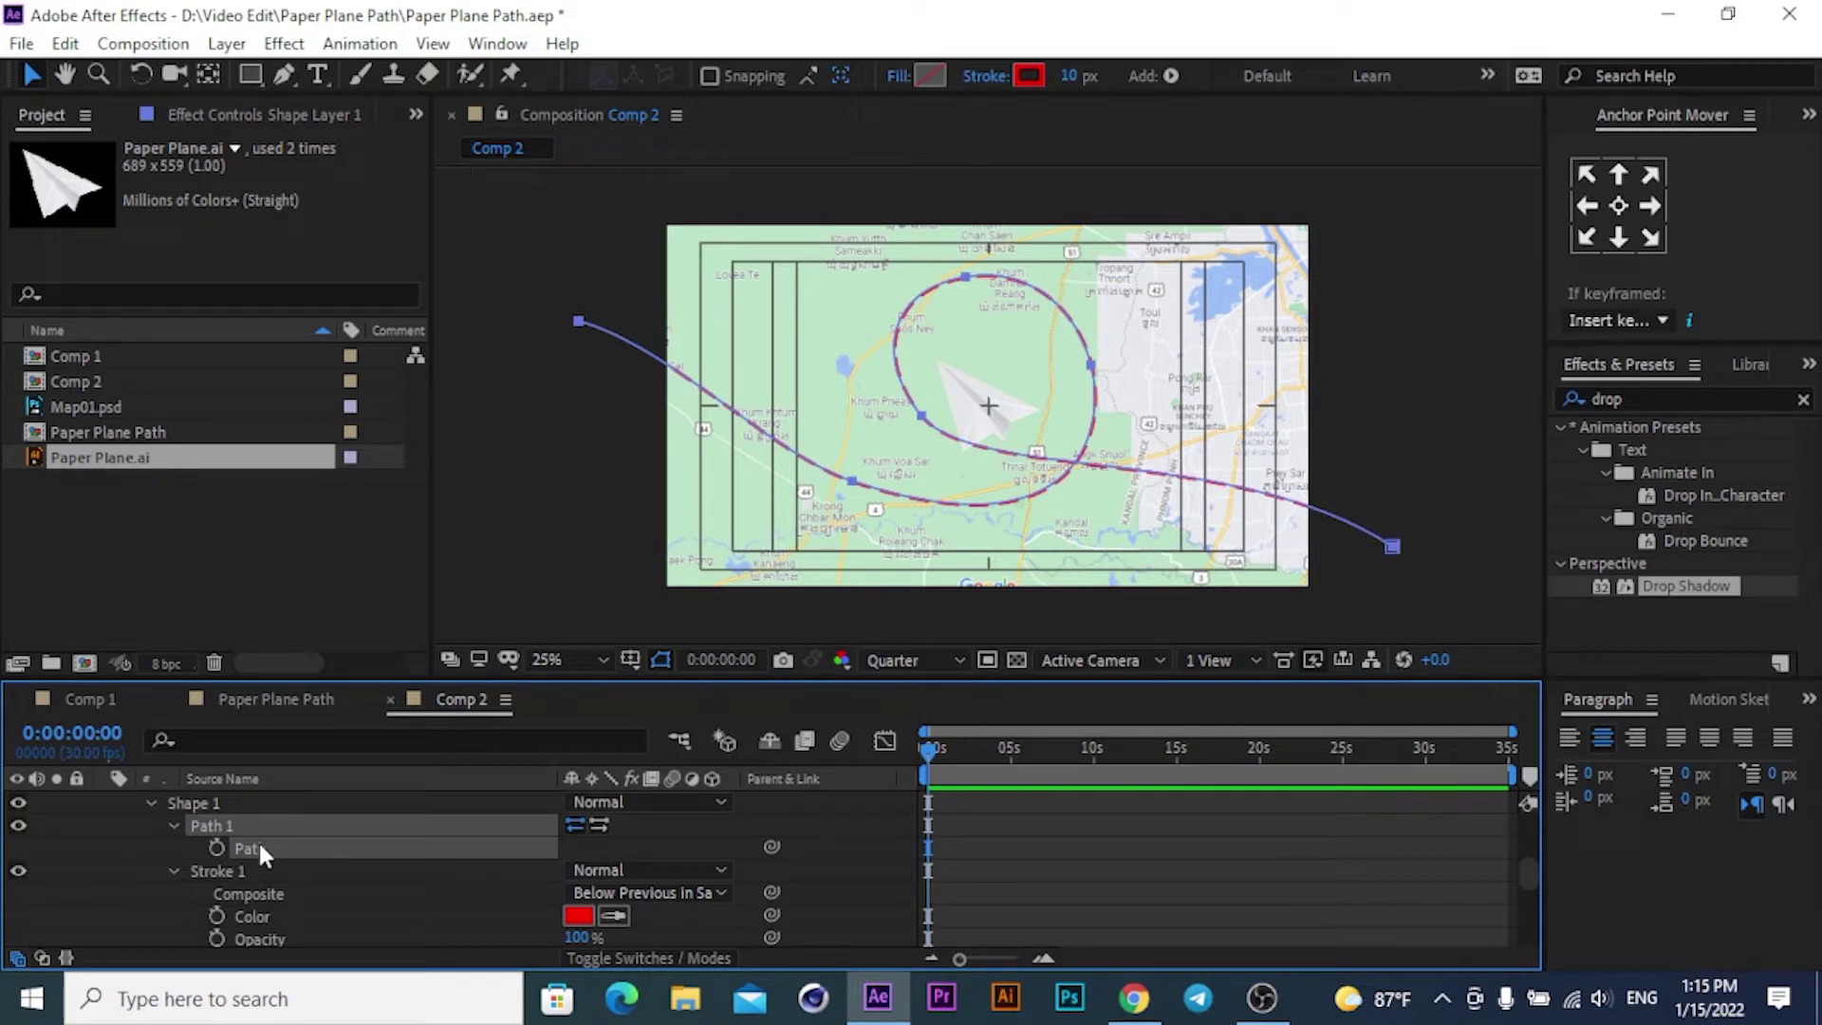
Copy the route's Path with Edit > Copy and select the plane's Position property.
{"action": "right_click", "coordinate": [258, 839]}
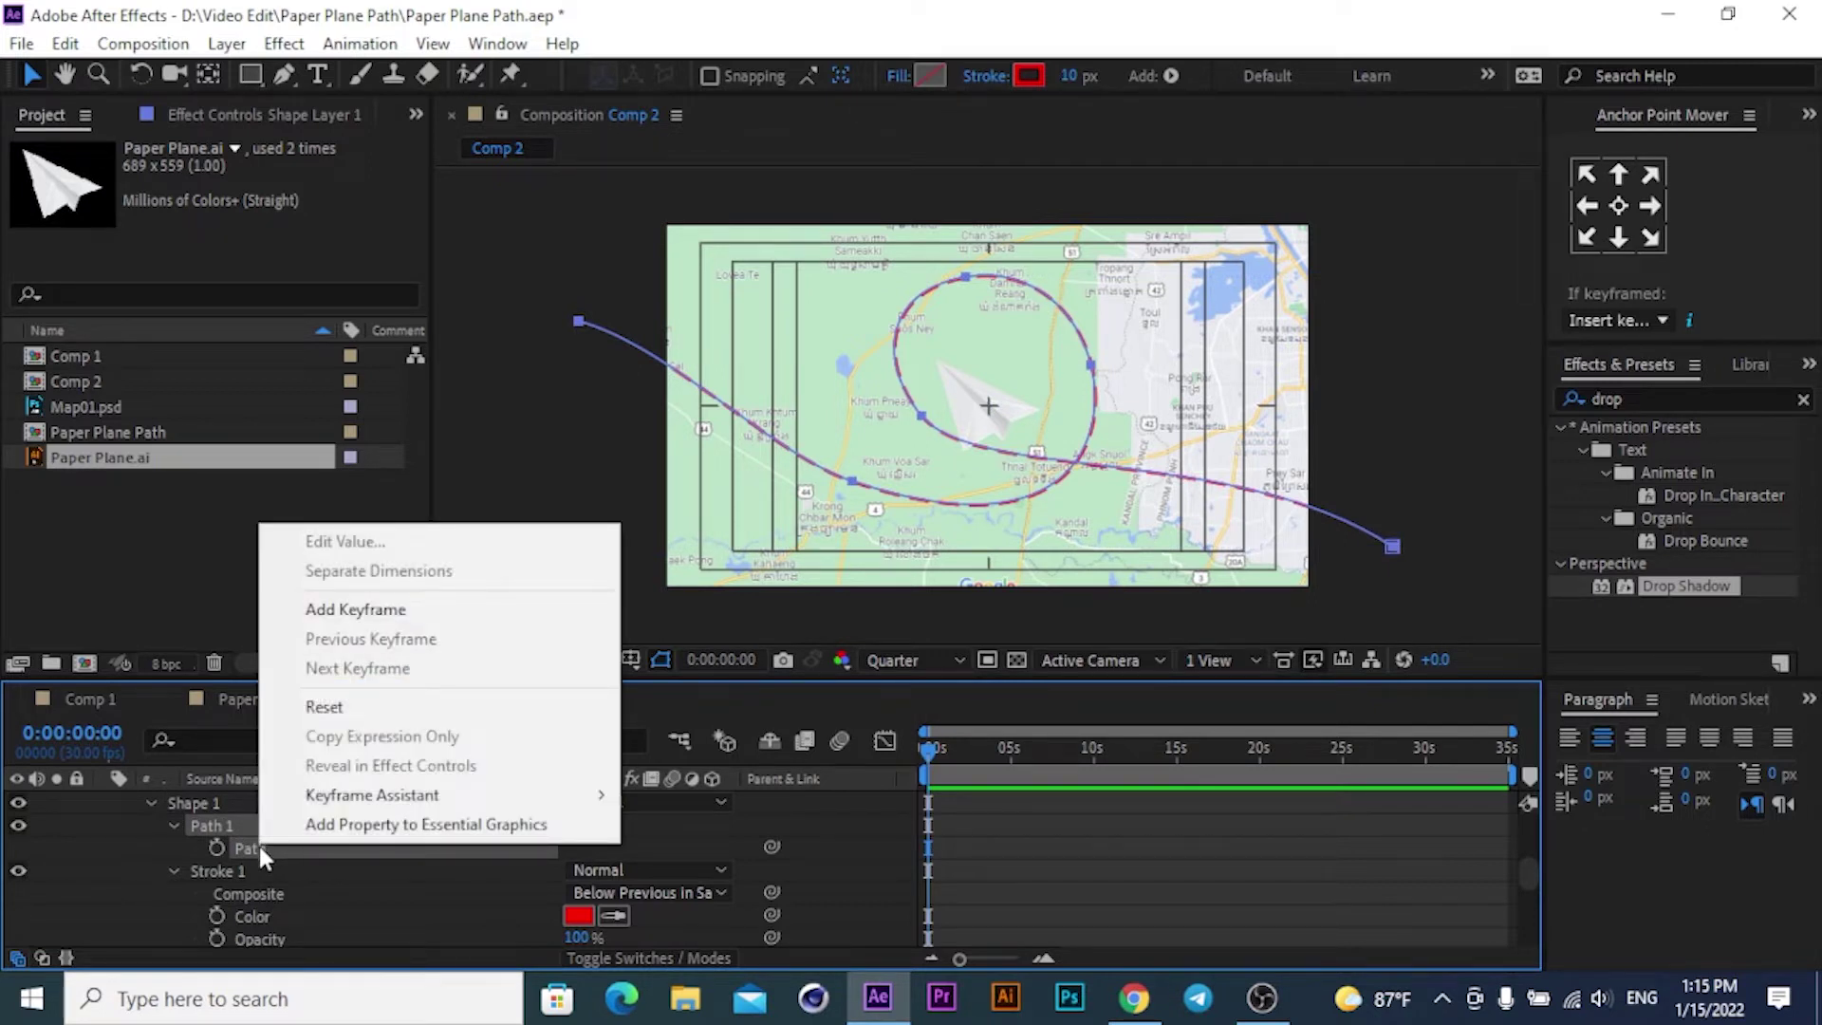
{"action": "key", "text": "Escape"}
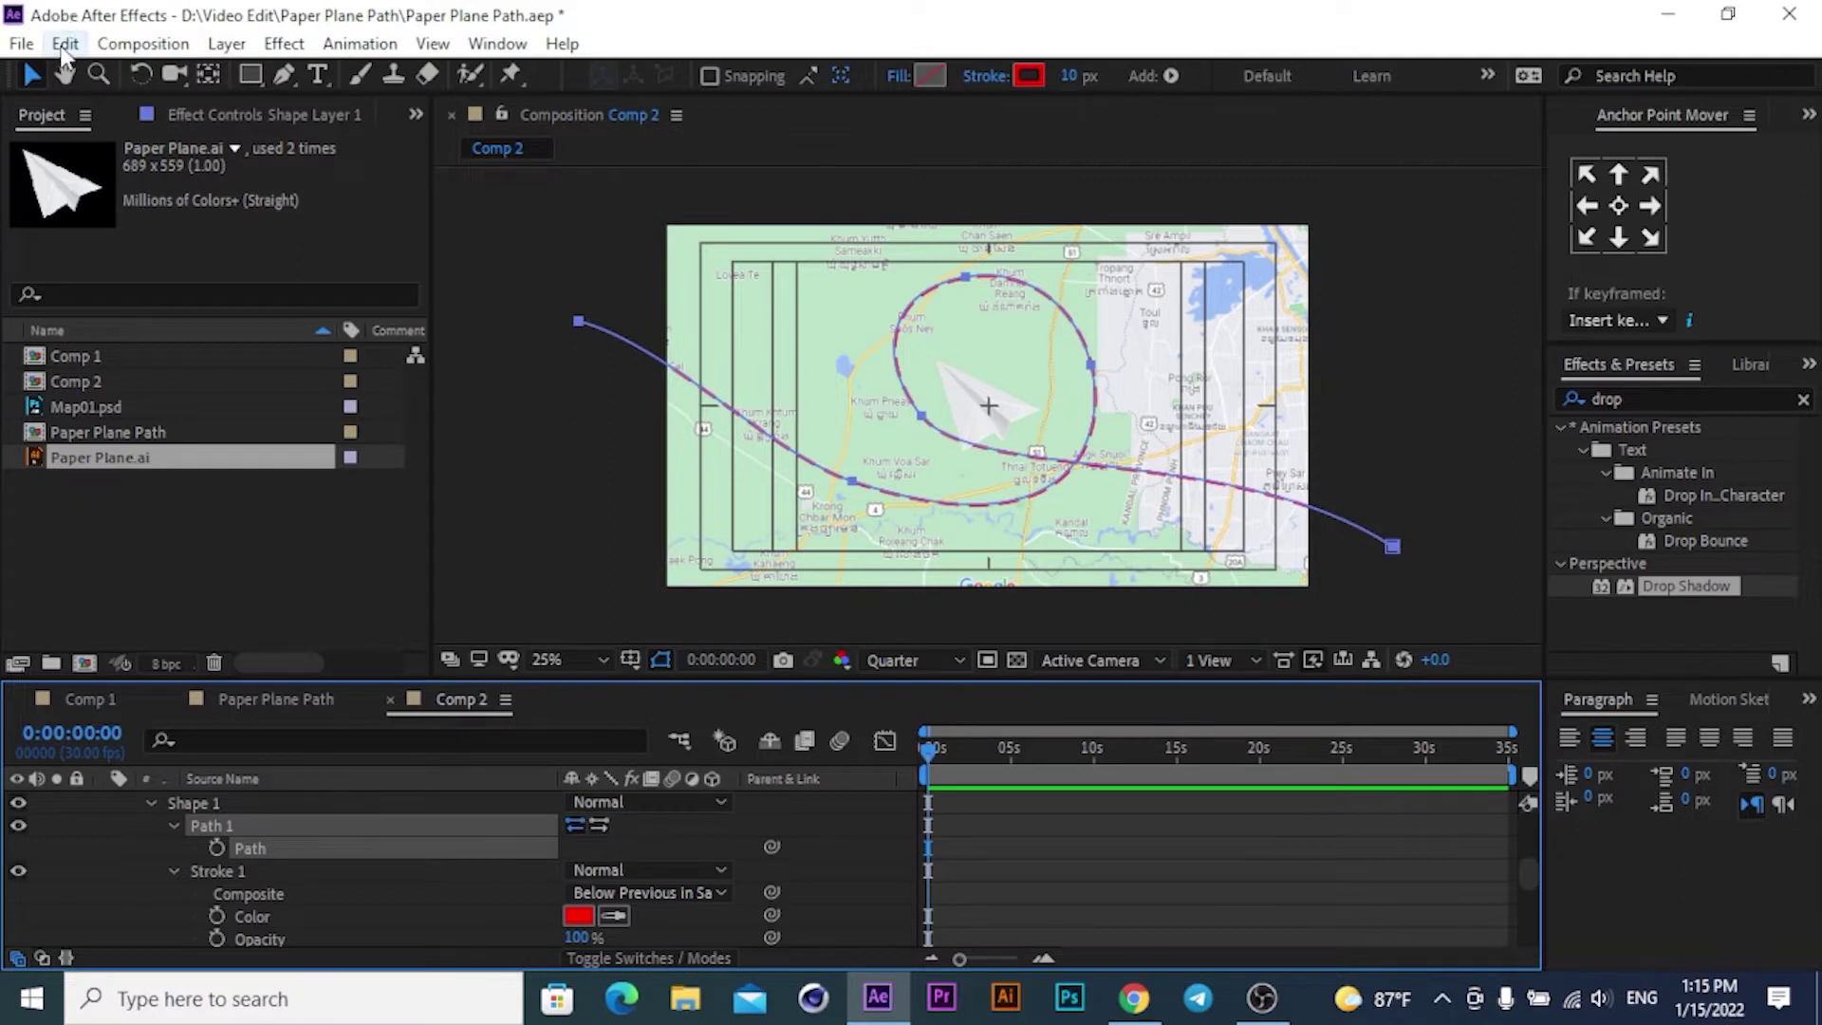
{"action": "left_click", "coordinate": [64, 47]}
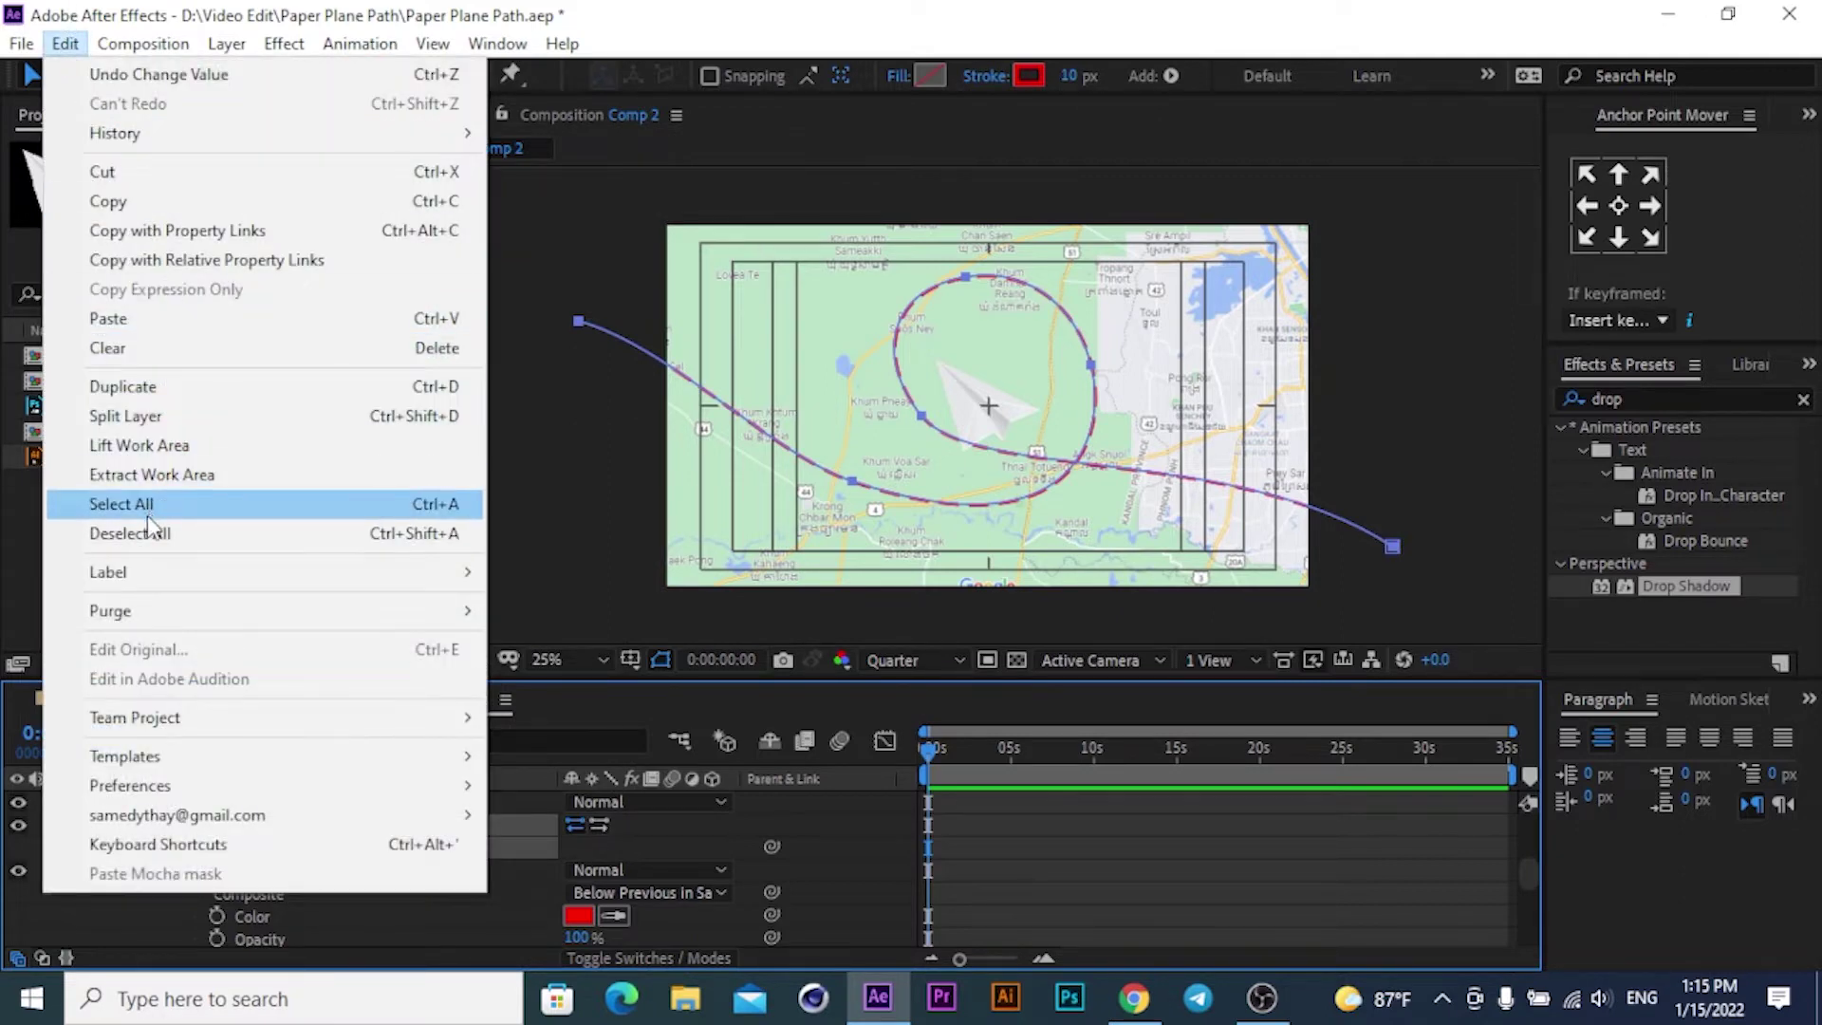
{"action": "left_click", "coordinate": [108, 201]}
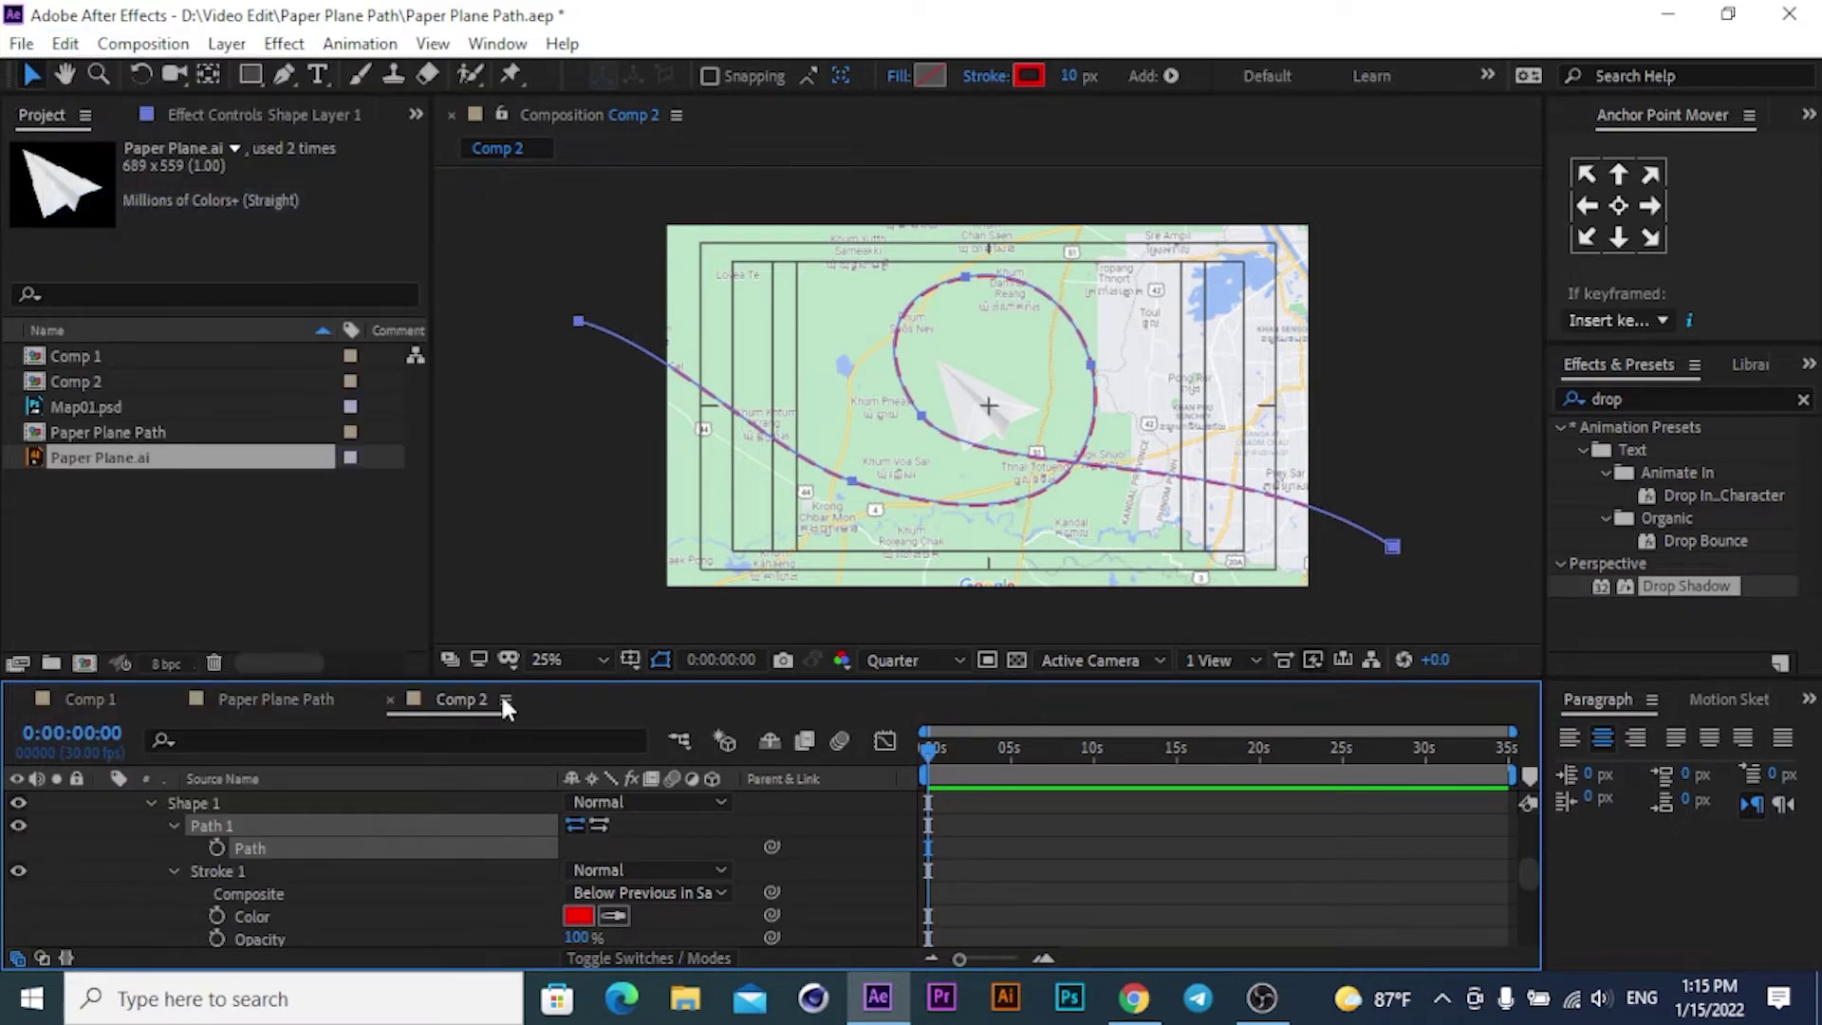
{"action": "scroll", "coordinate": [364, 857], "scroll_direction": "up", "scroll_amount": 2}
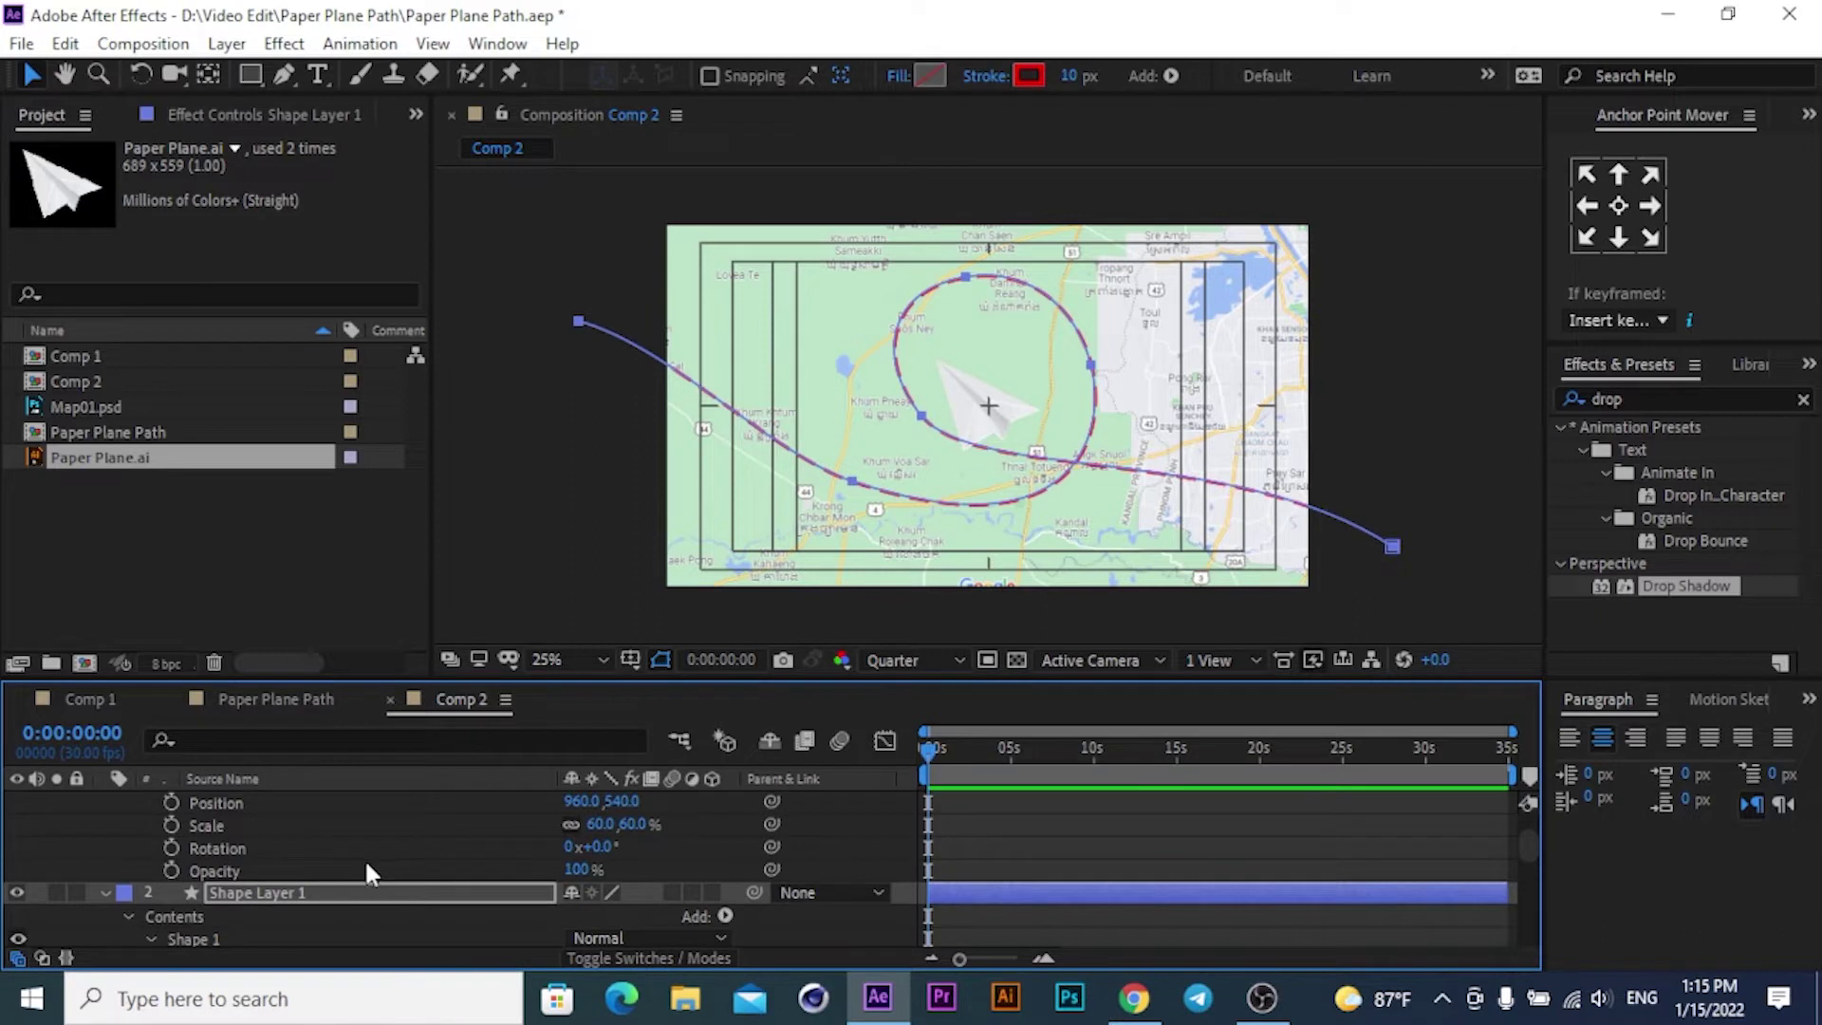
{"action": "scroll", "coordinate": [344, 862], "scroll_direction": "up", "scroll_amount": 1}
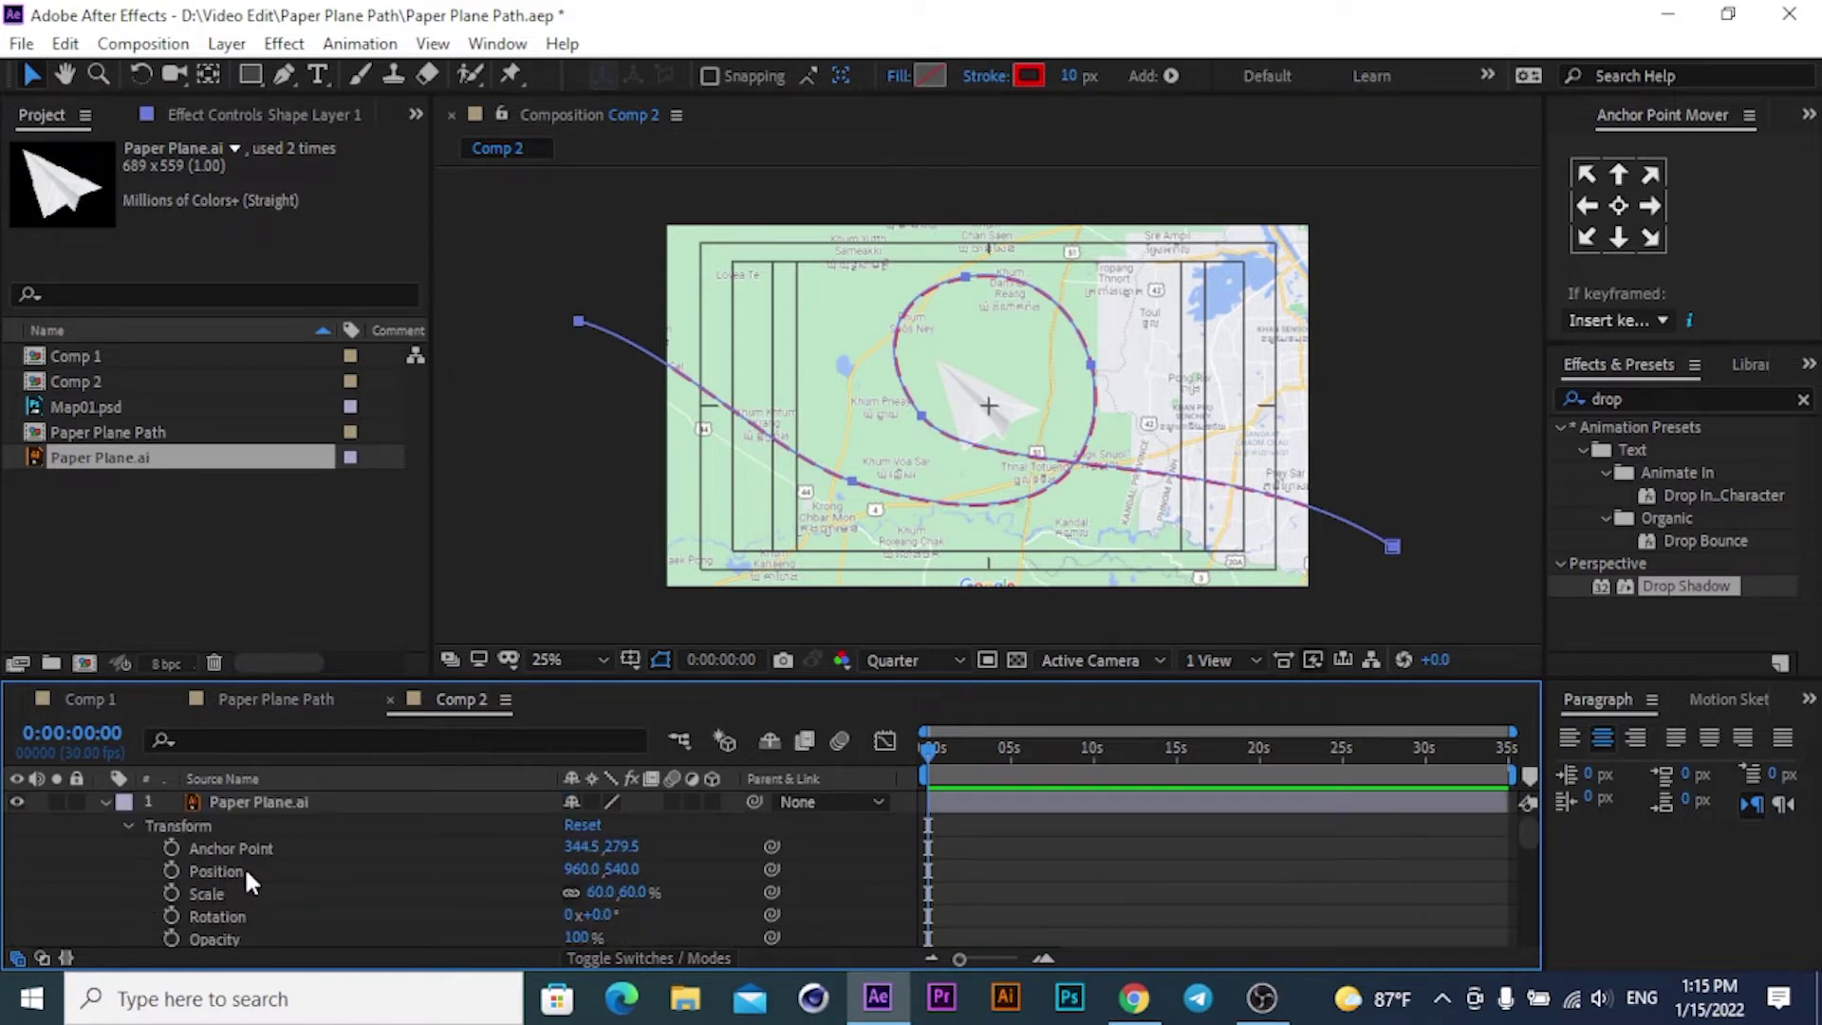
{"action": "left_click", "coordinate": [203, 872]}
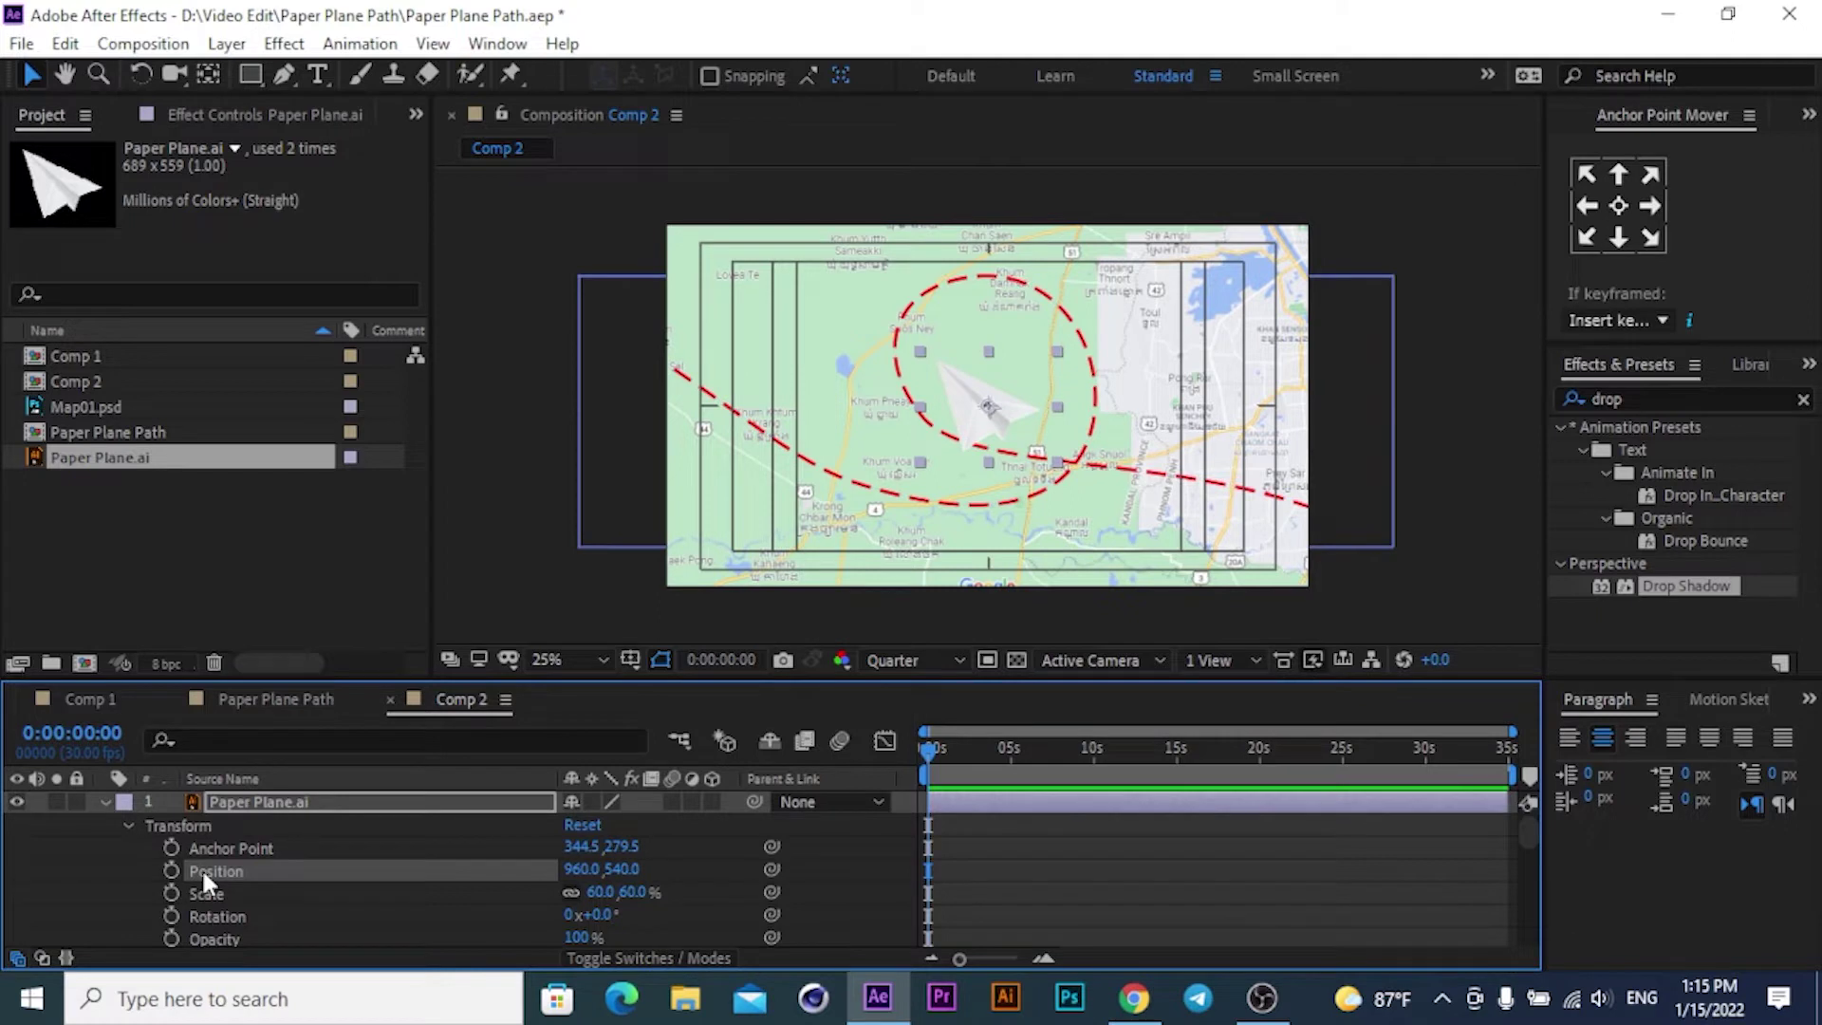
{"action": "key", "text": "ctrl+v"}
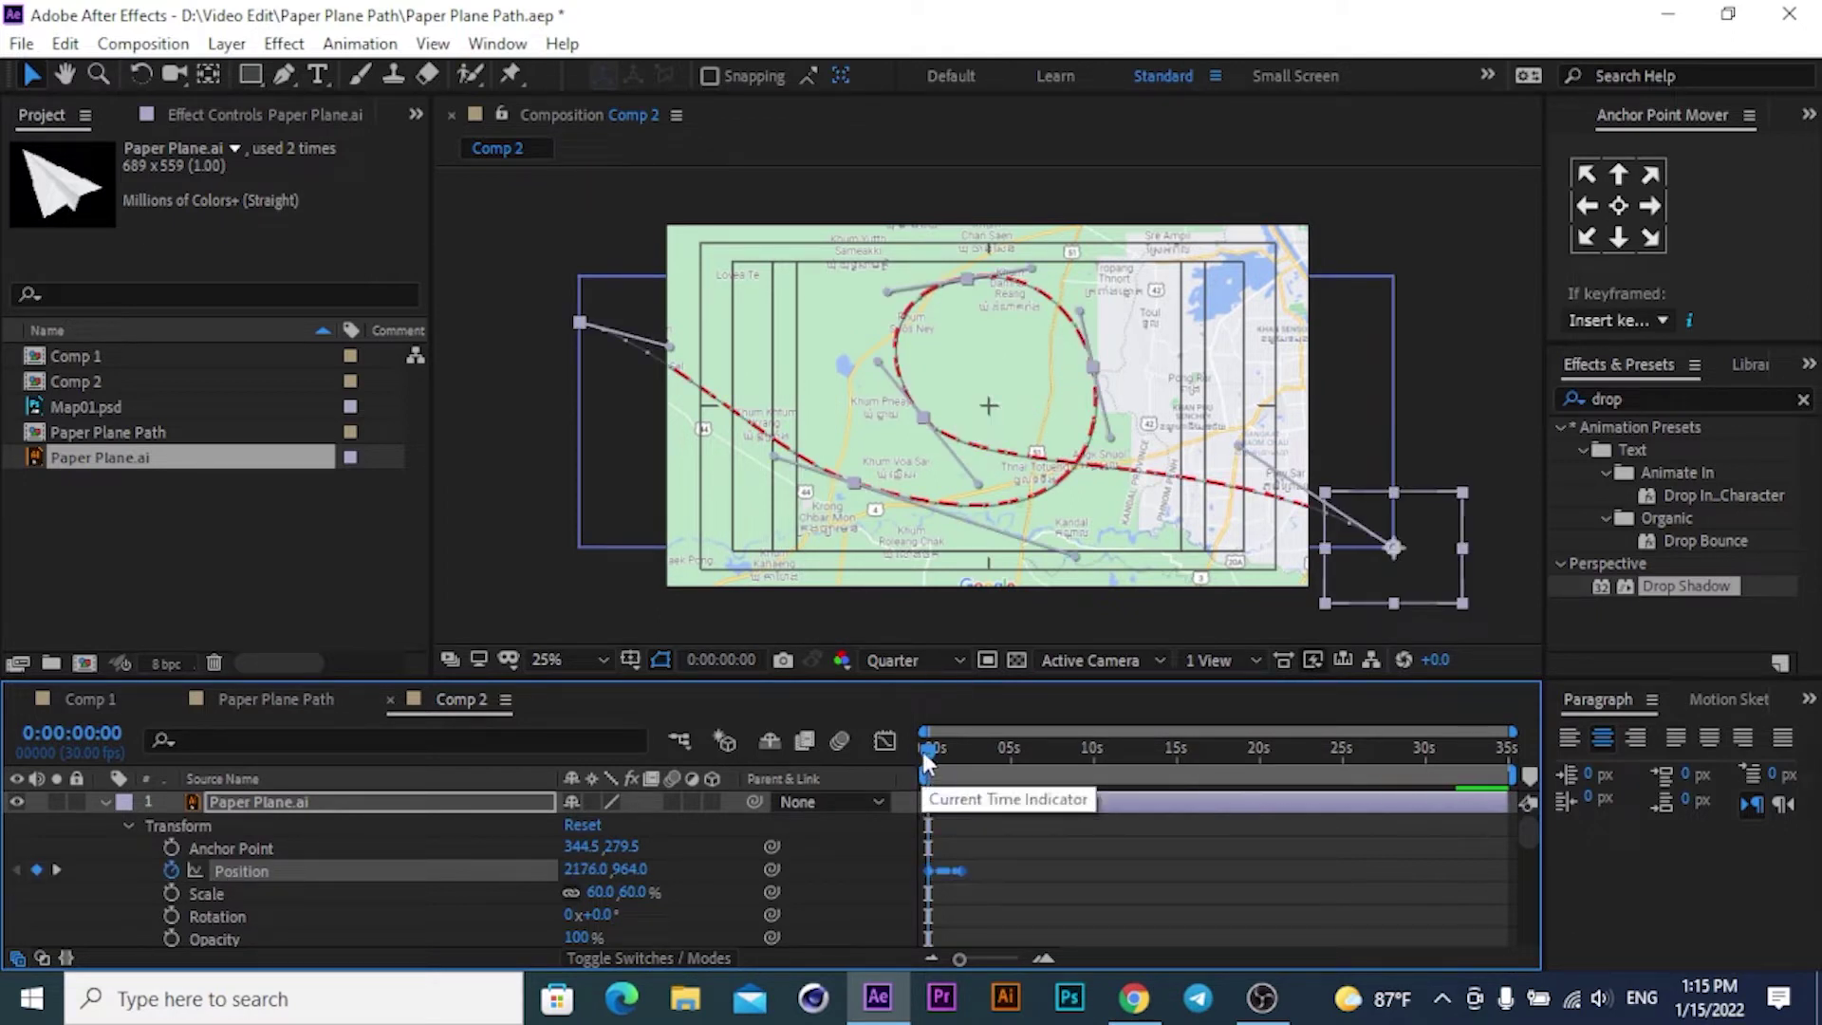
{"action": "left_click_drag", "start_coordinate": [928, 749], "coordinate": [1009, 750]}
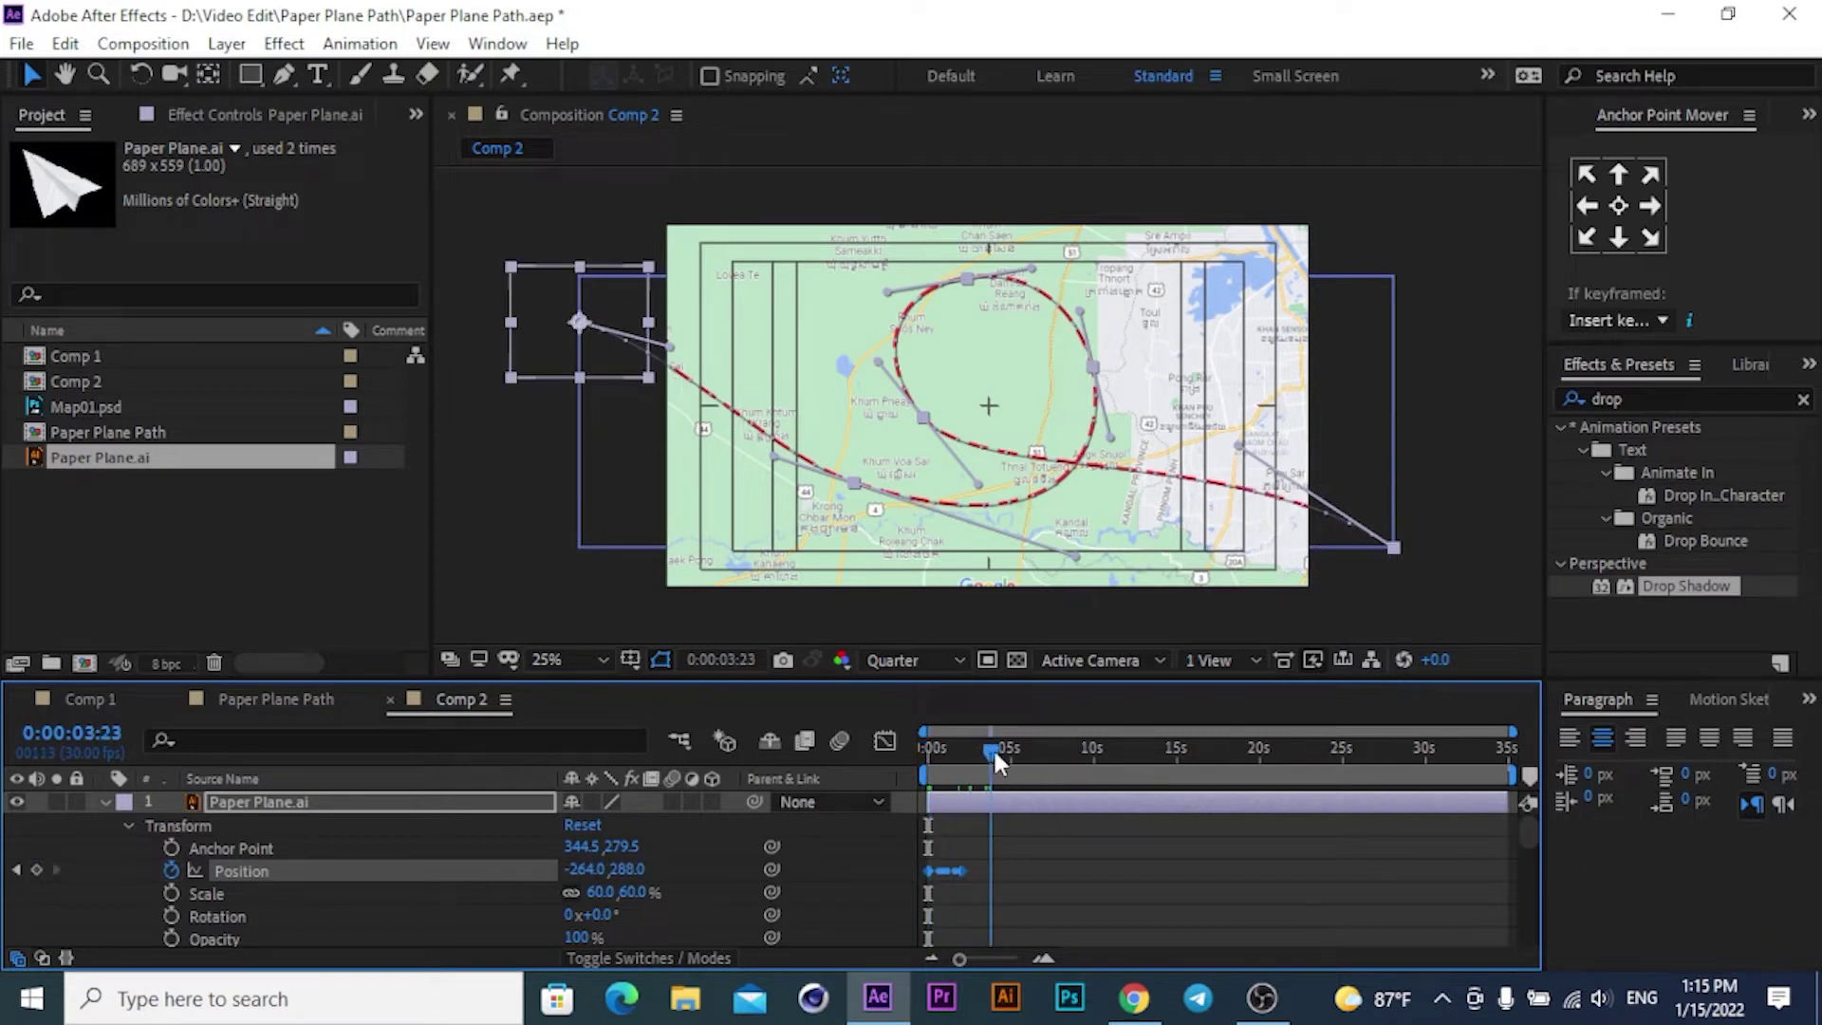
{"action": "left_click_drag", "start_coordinate": [1009, 748], "coordinate": [1093, 753]}
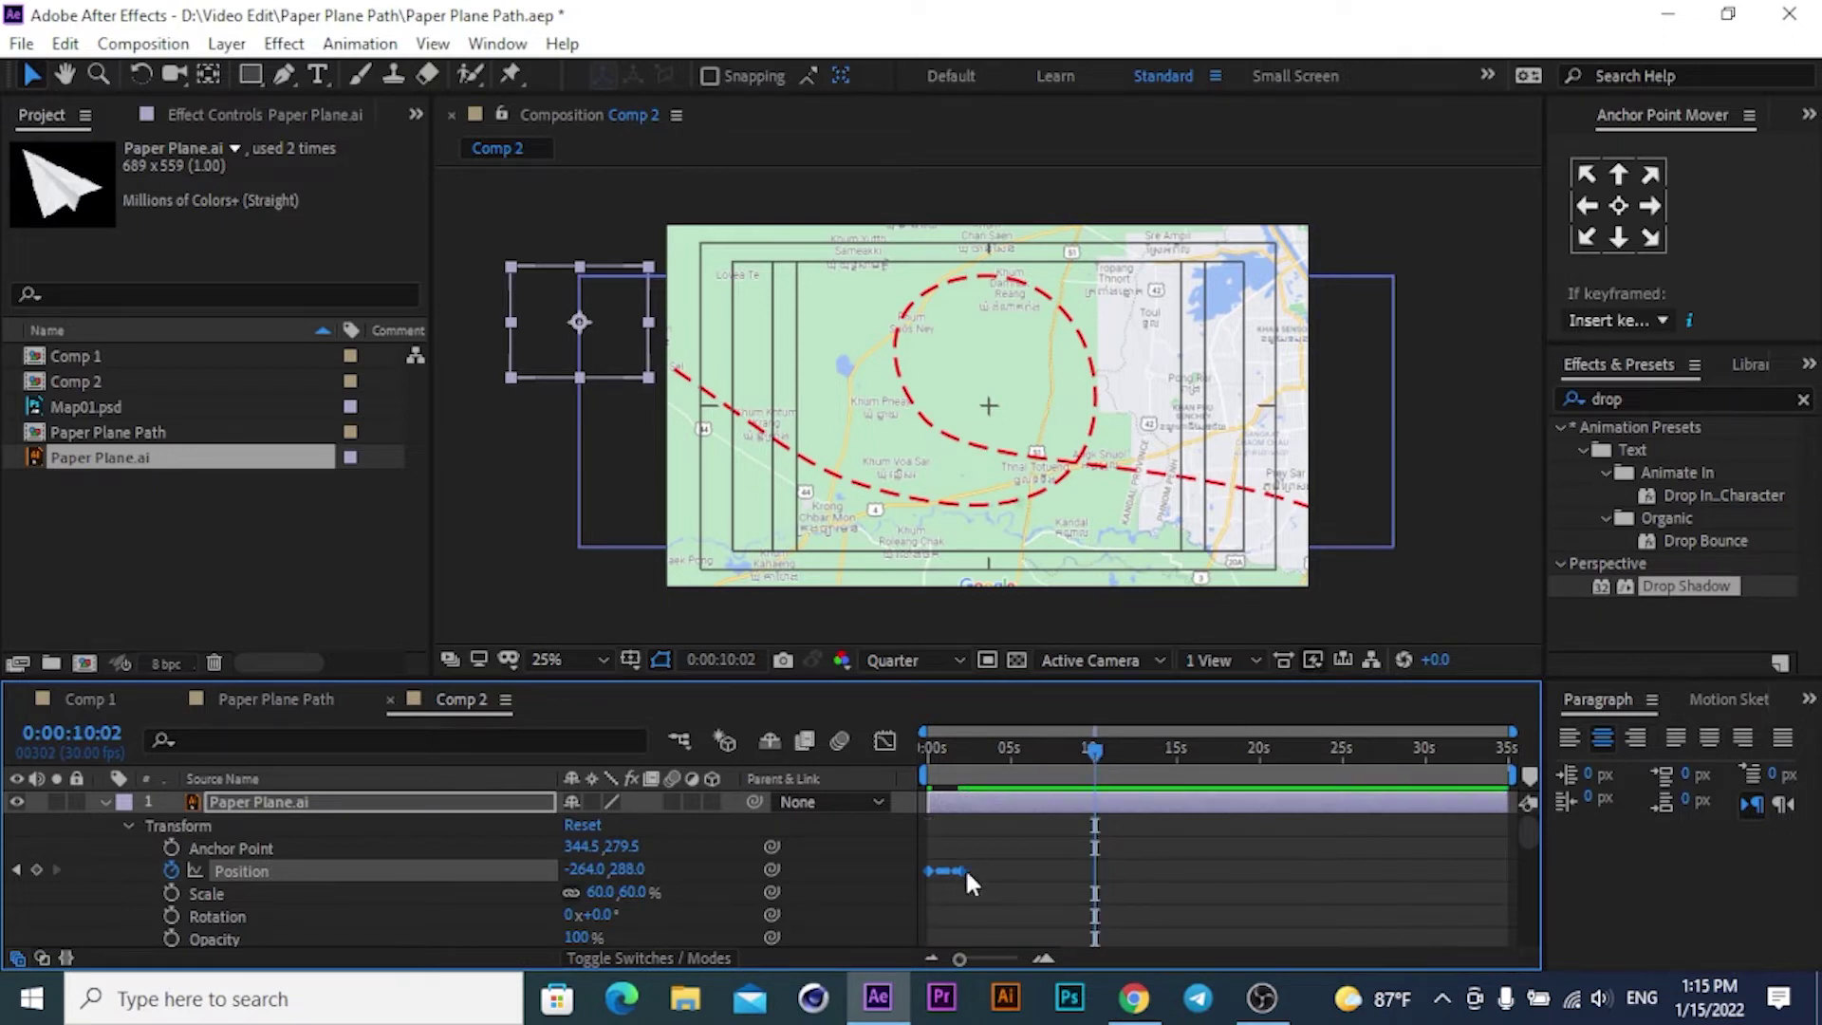
Alt-drag the last Position keyframe out to about 10 seconds, then return the playhead to the start.
{"action": "mouse_move", "coordinate": [965, 880]}
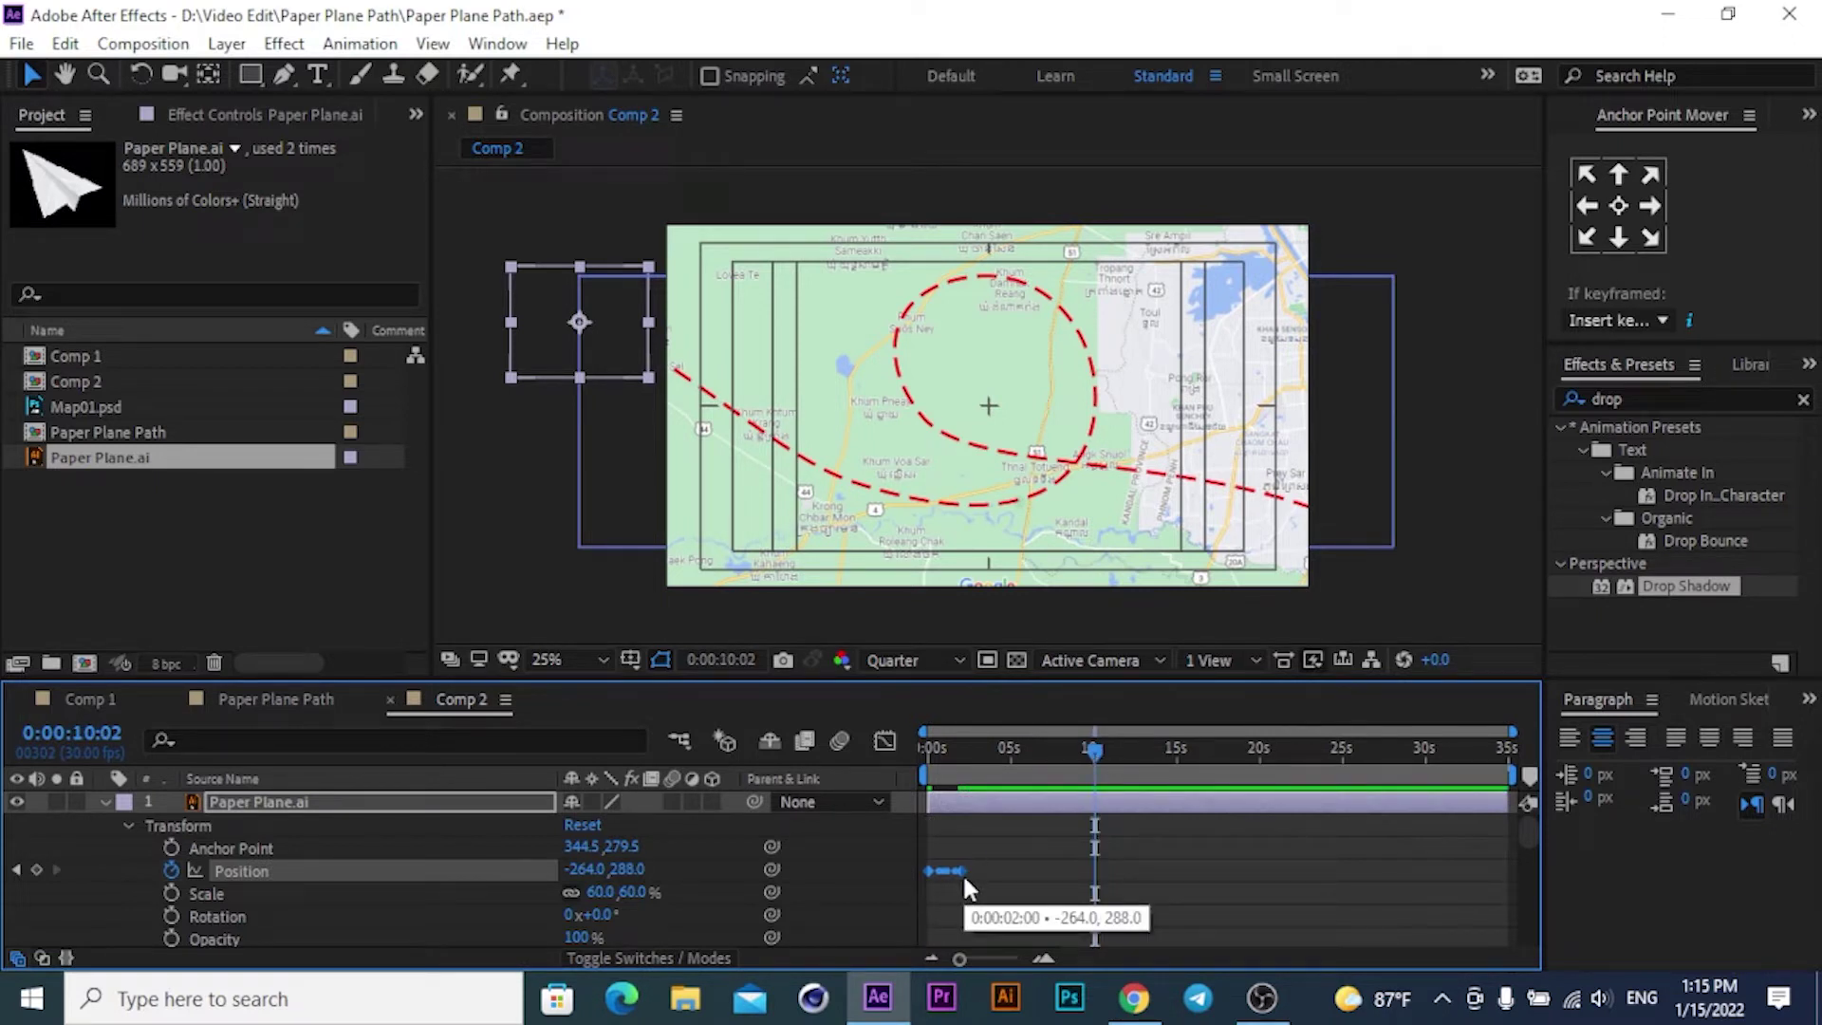
{"action": "left_click_drag", "start_coordinate": [961, 869], "coordinate": [1093, 873]}
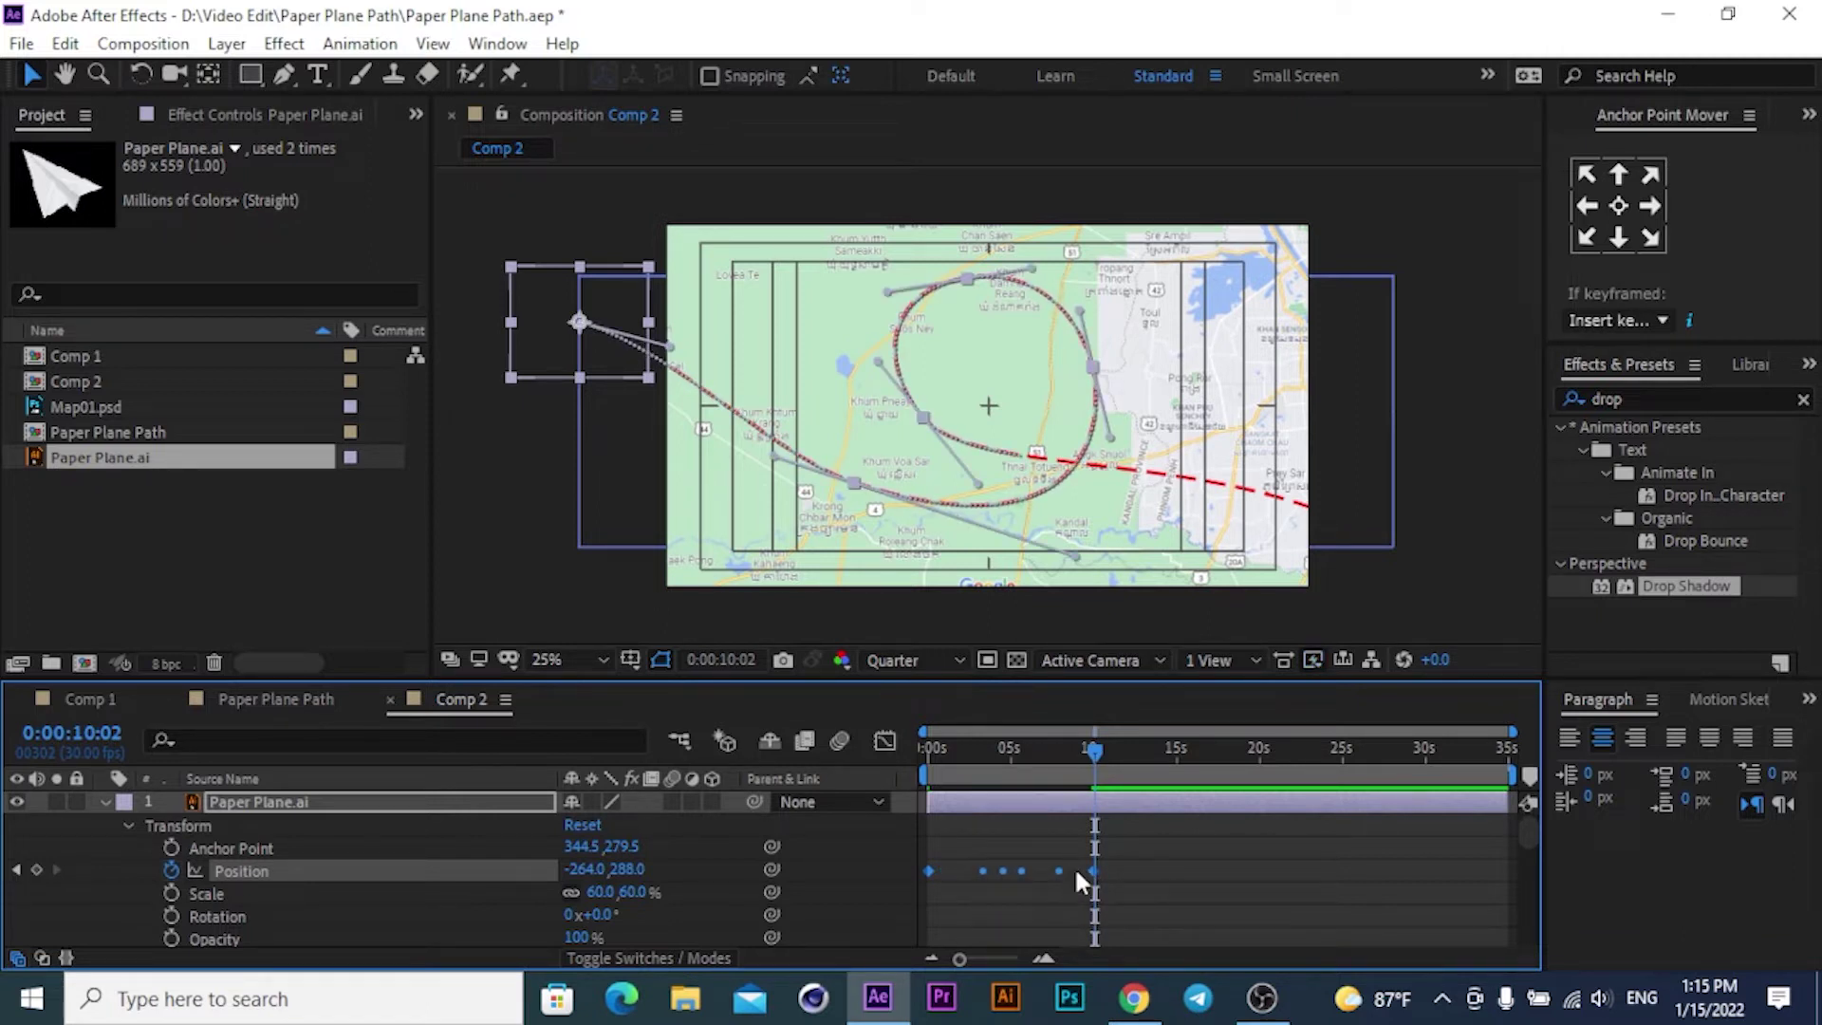
{"action": "mouse_move", "coordinate": [1096, 873]}
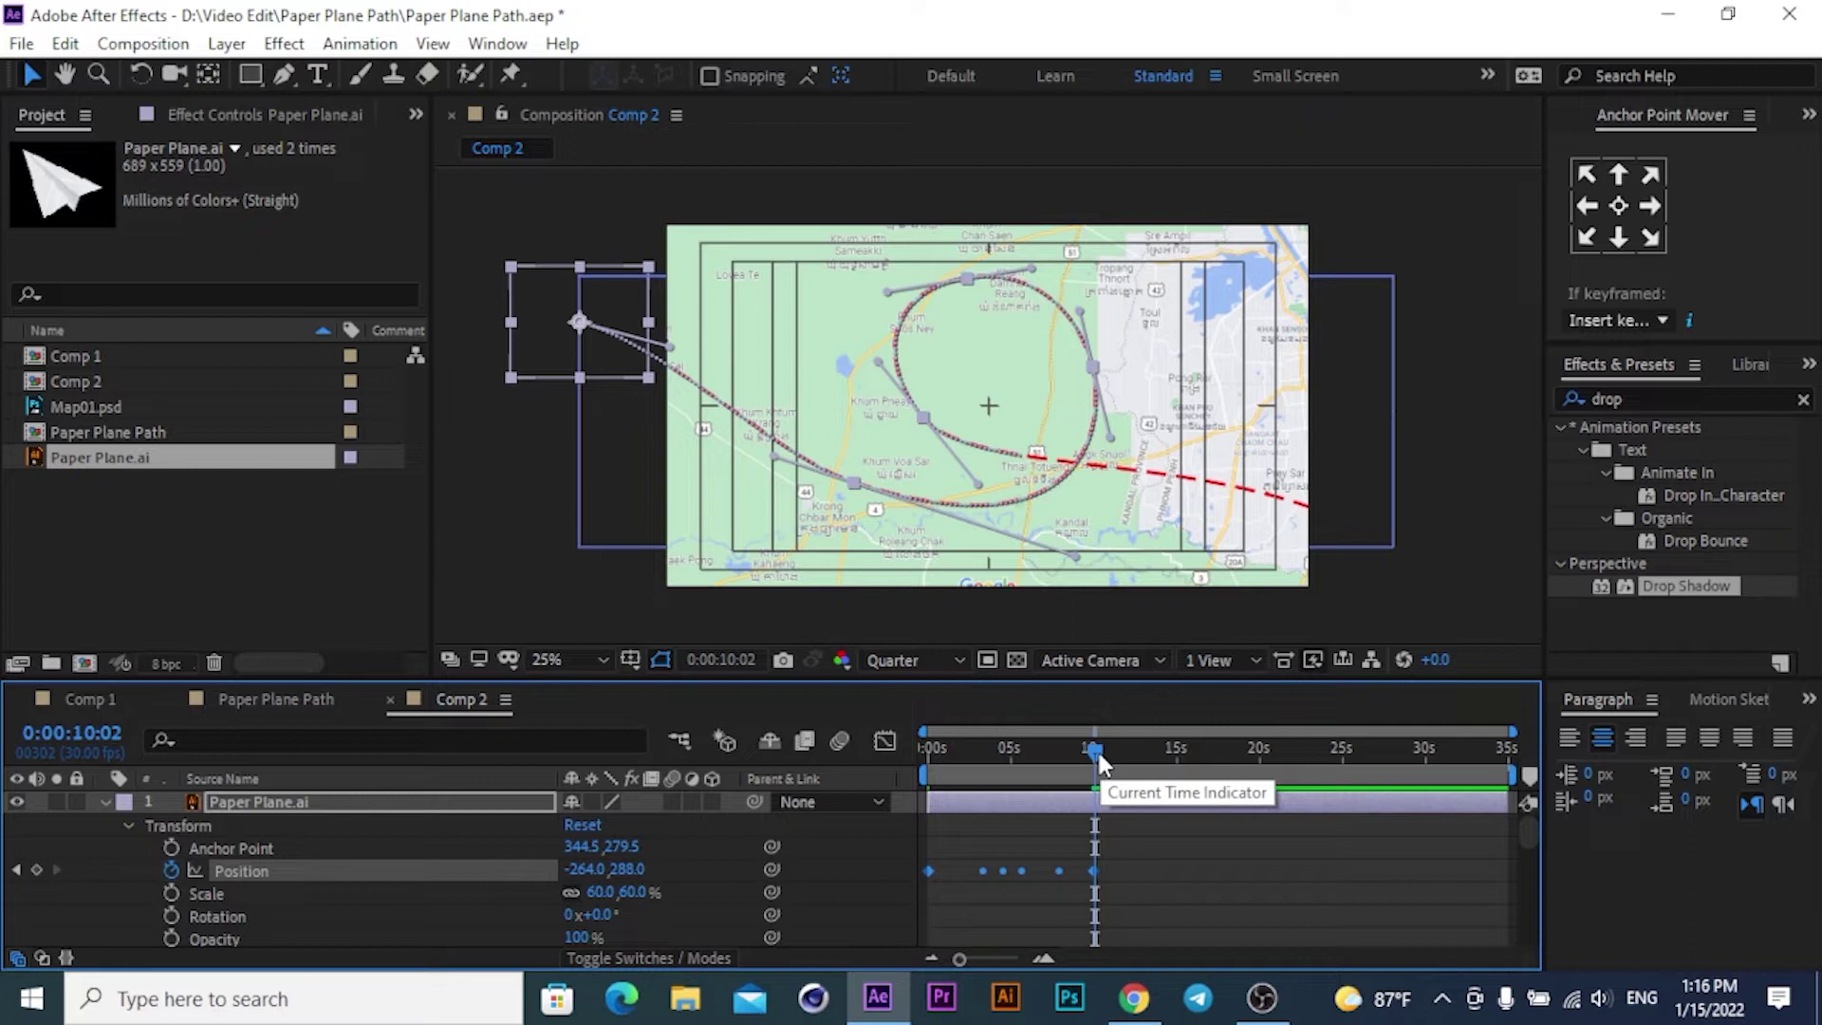
{"action": "left_click_drag", "start_coordinate": [1097, 748], "coordinate": [869, 755]}
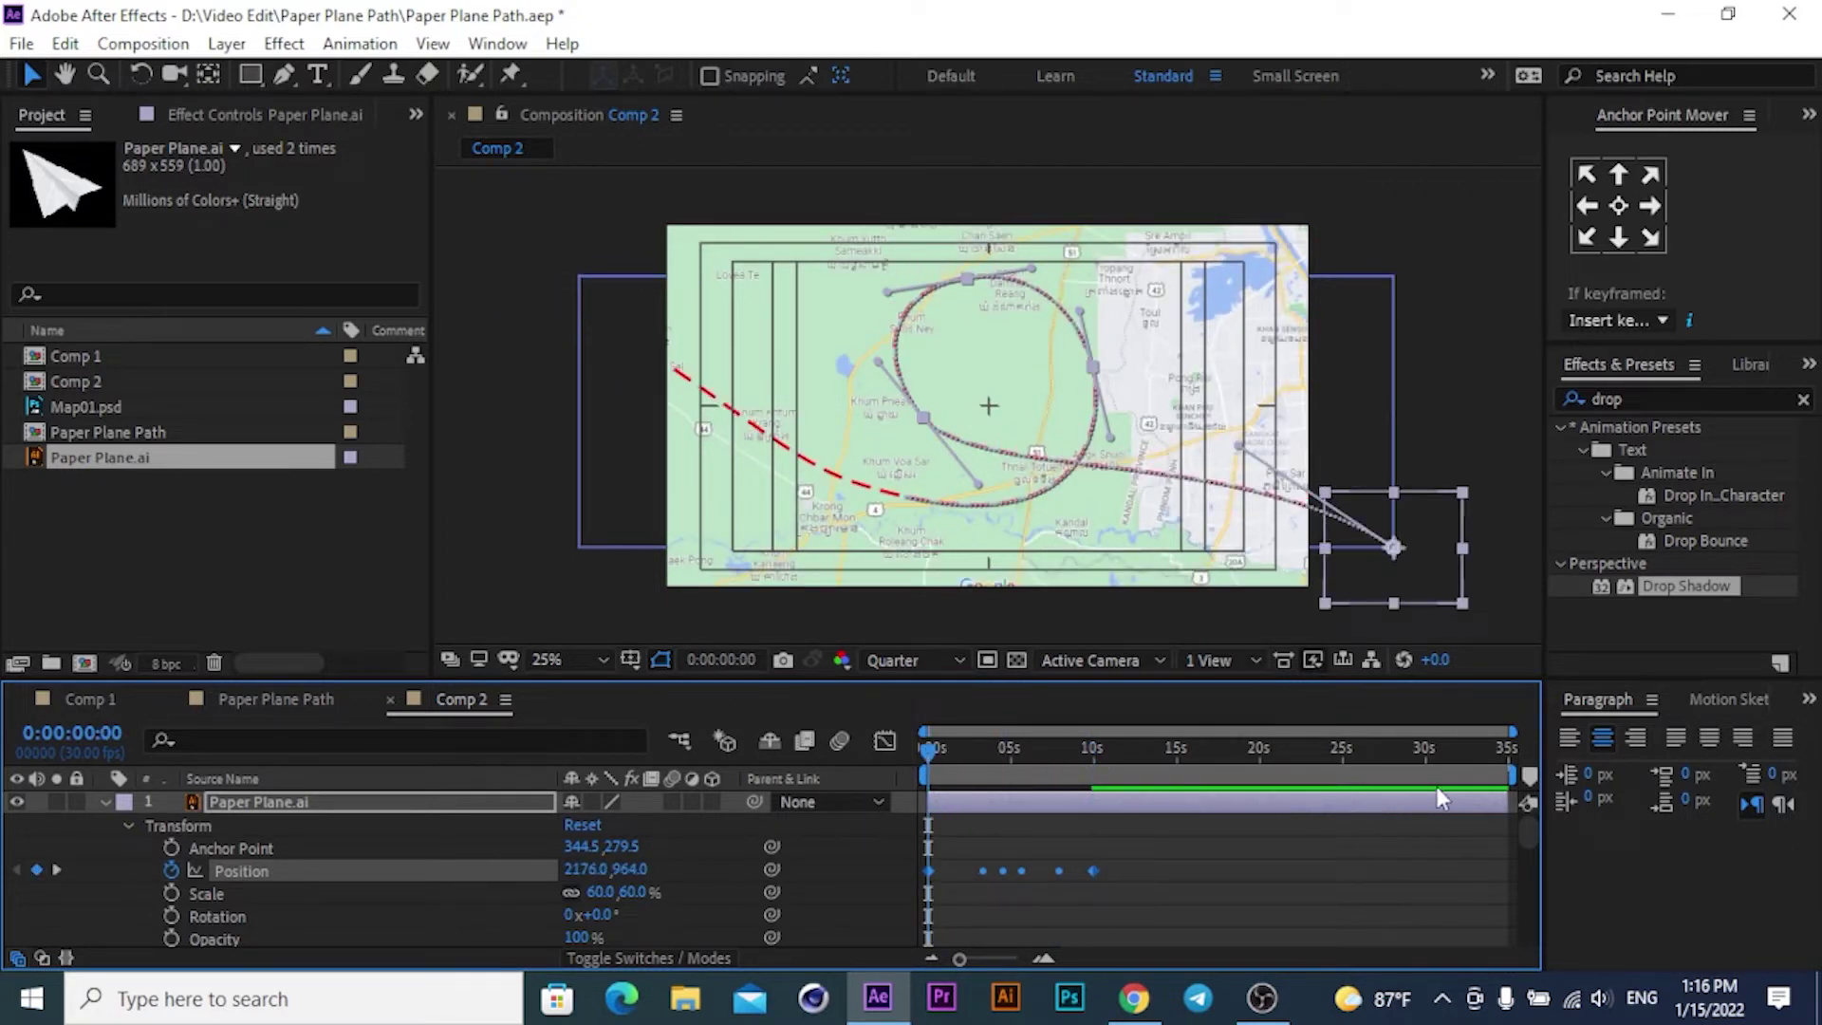
Preview the flight and move the final Position keyframe to 0:00:07:14 at -264, 288.
{"action": "key", "text": "space"}
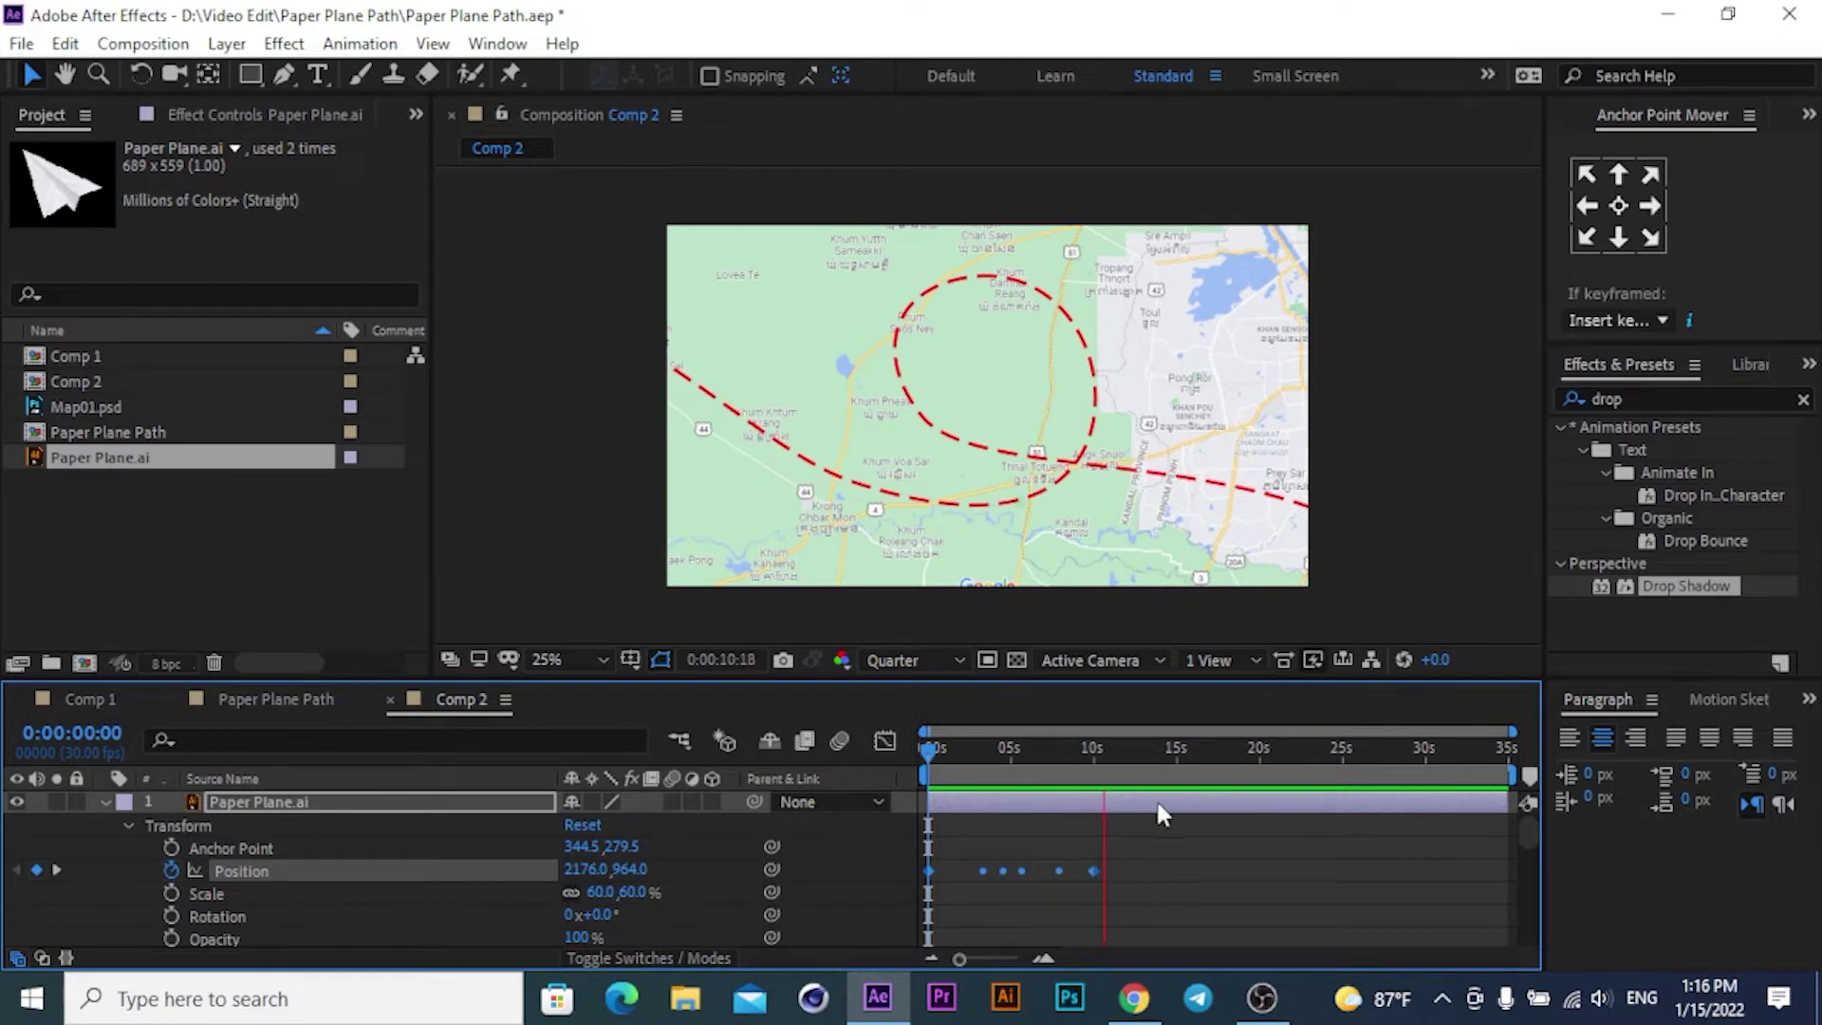
{"action": "key", "text": "space"}
{"action": "left_click_drag", "start_coordinate": [1100, 745], "coordinate": [1055, 738]}
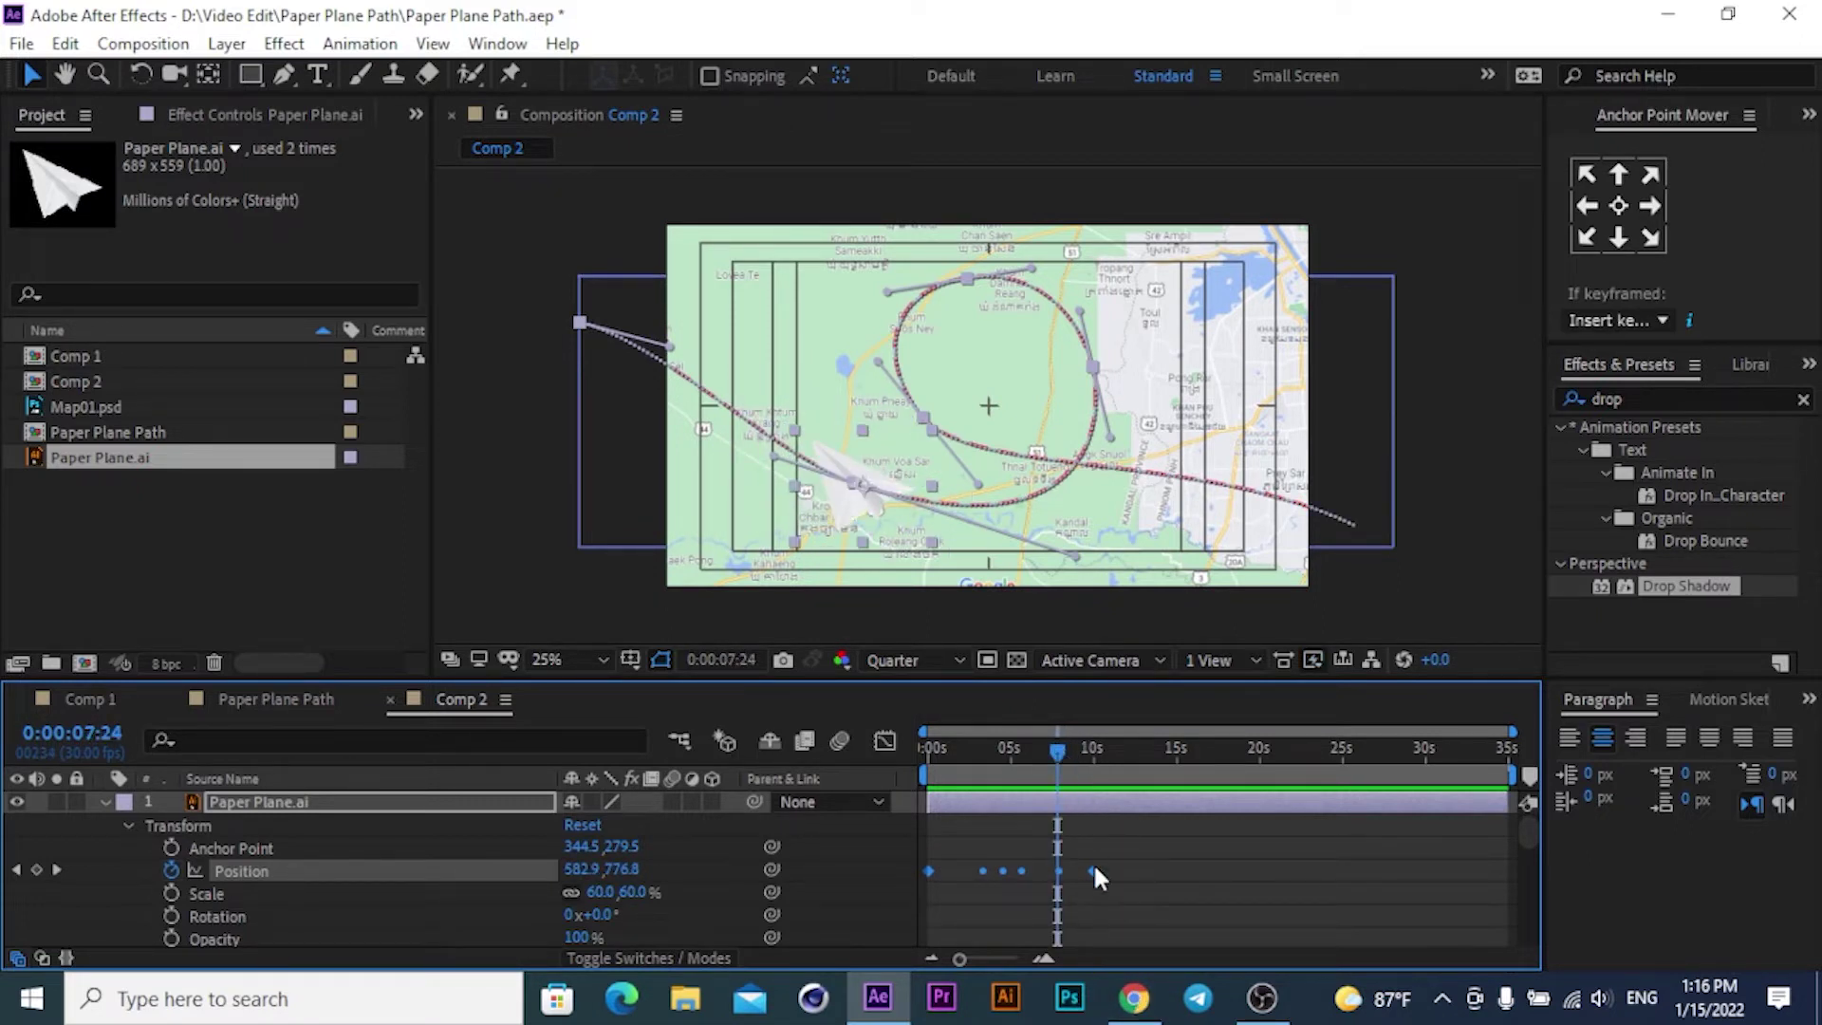
{"action": "left_click_drag", "start_coordinate": [1093, 870], "coordinate": [1058, 877]}
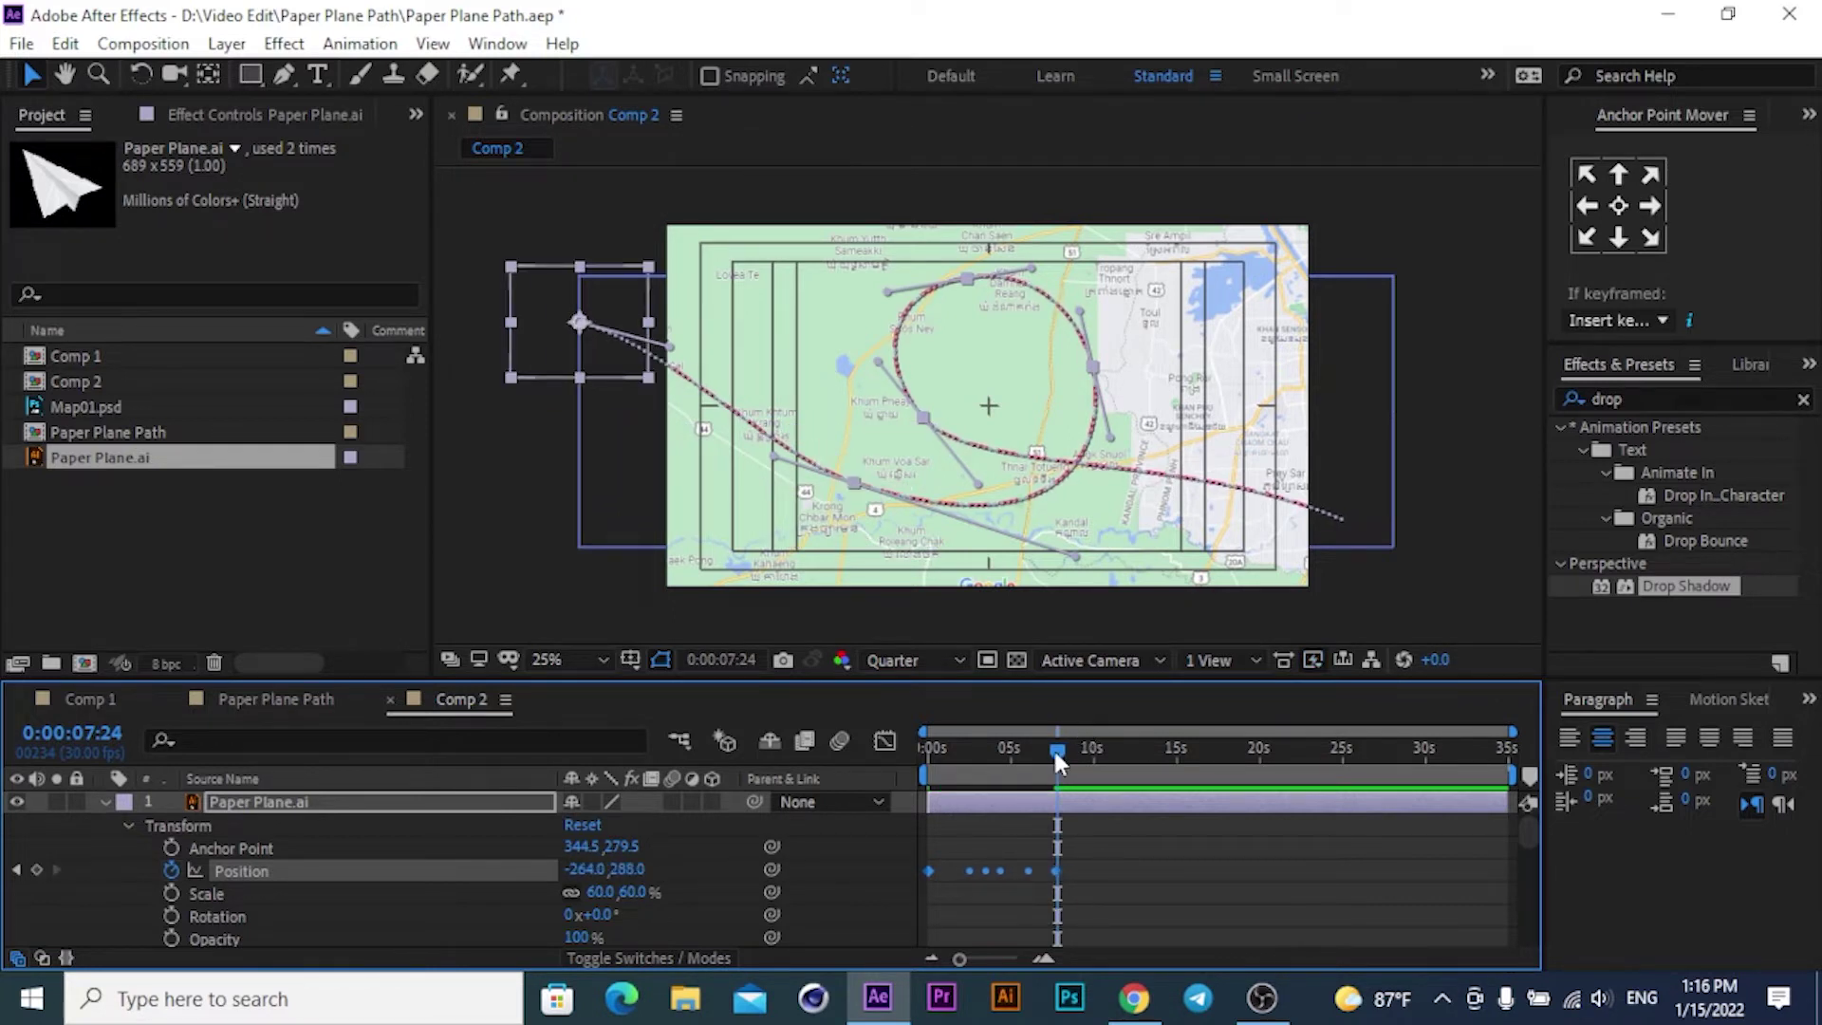
{"action": "mouse_move", "coordinate": [1056, 754]}
{"action": "left_mouse_down"}
{"action": "mouse_move", "coordinate": [925, 756]}
{"action": "mouse_move", "coordinate": [1051, 787]}
{"action": "left_mouse_up"}
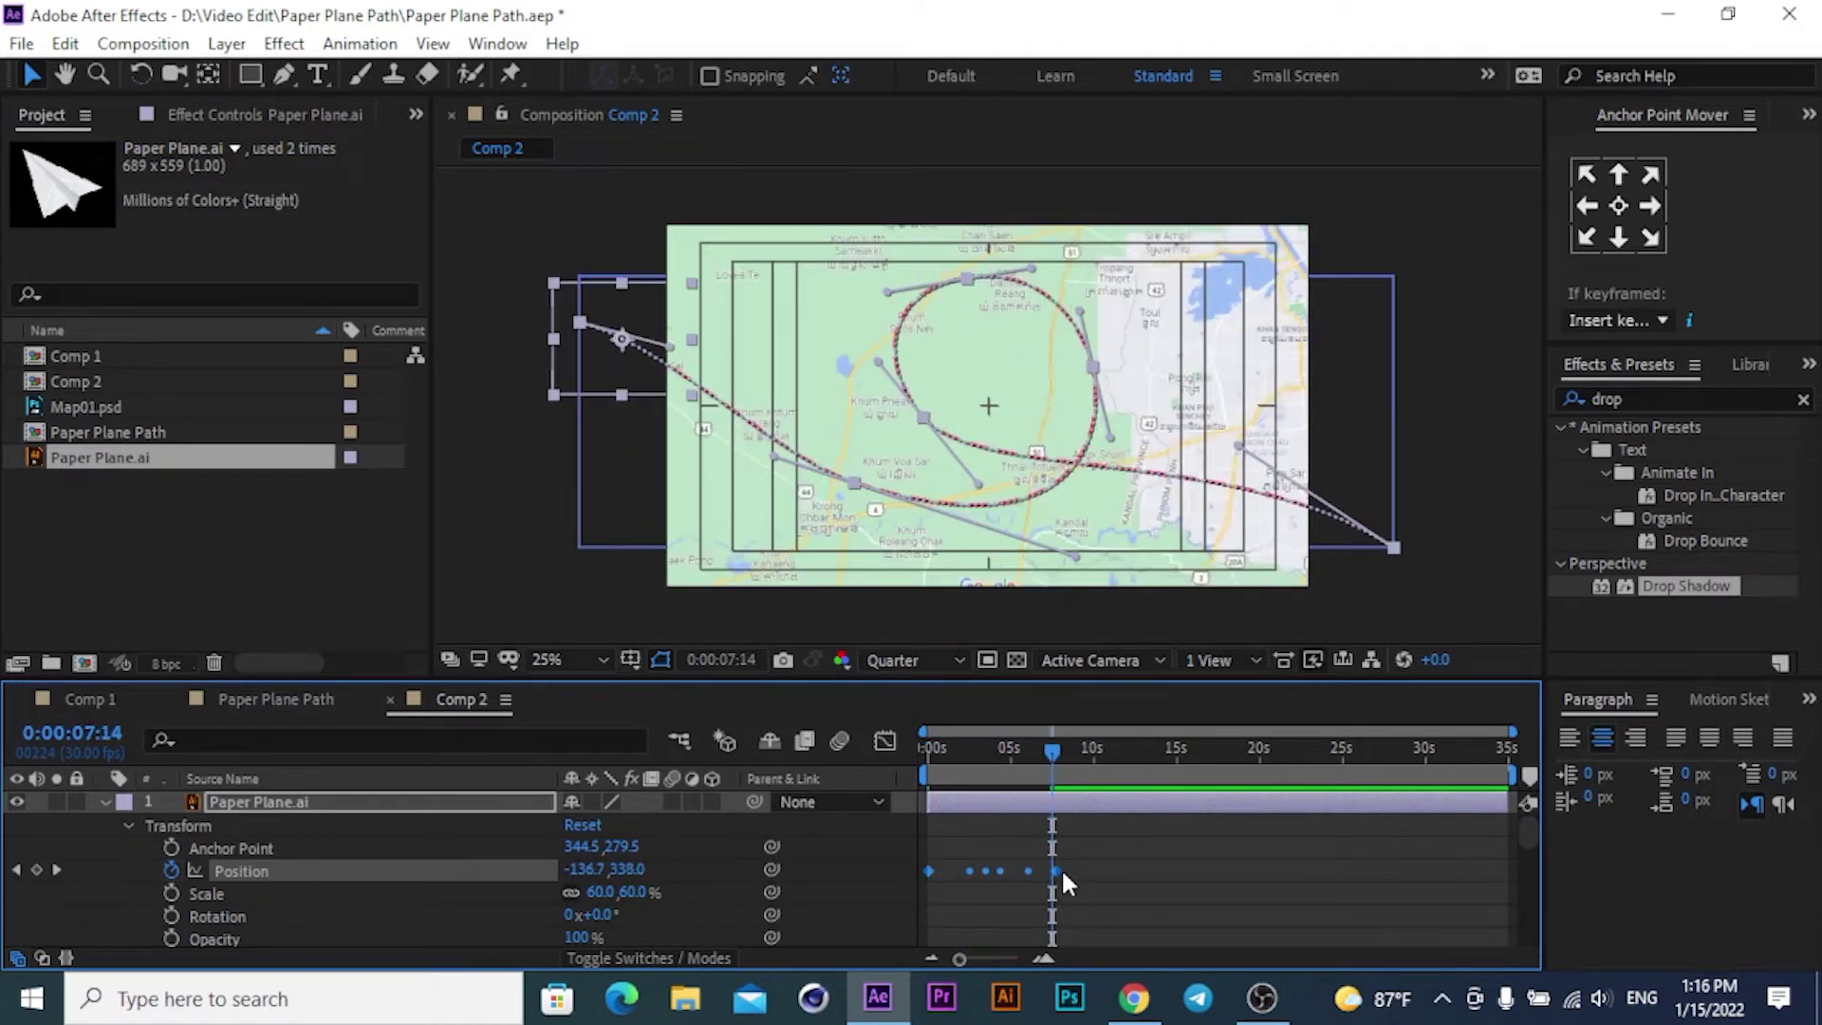
{"action": "key", "text": "ctrl+v"}
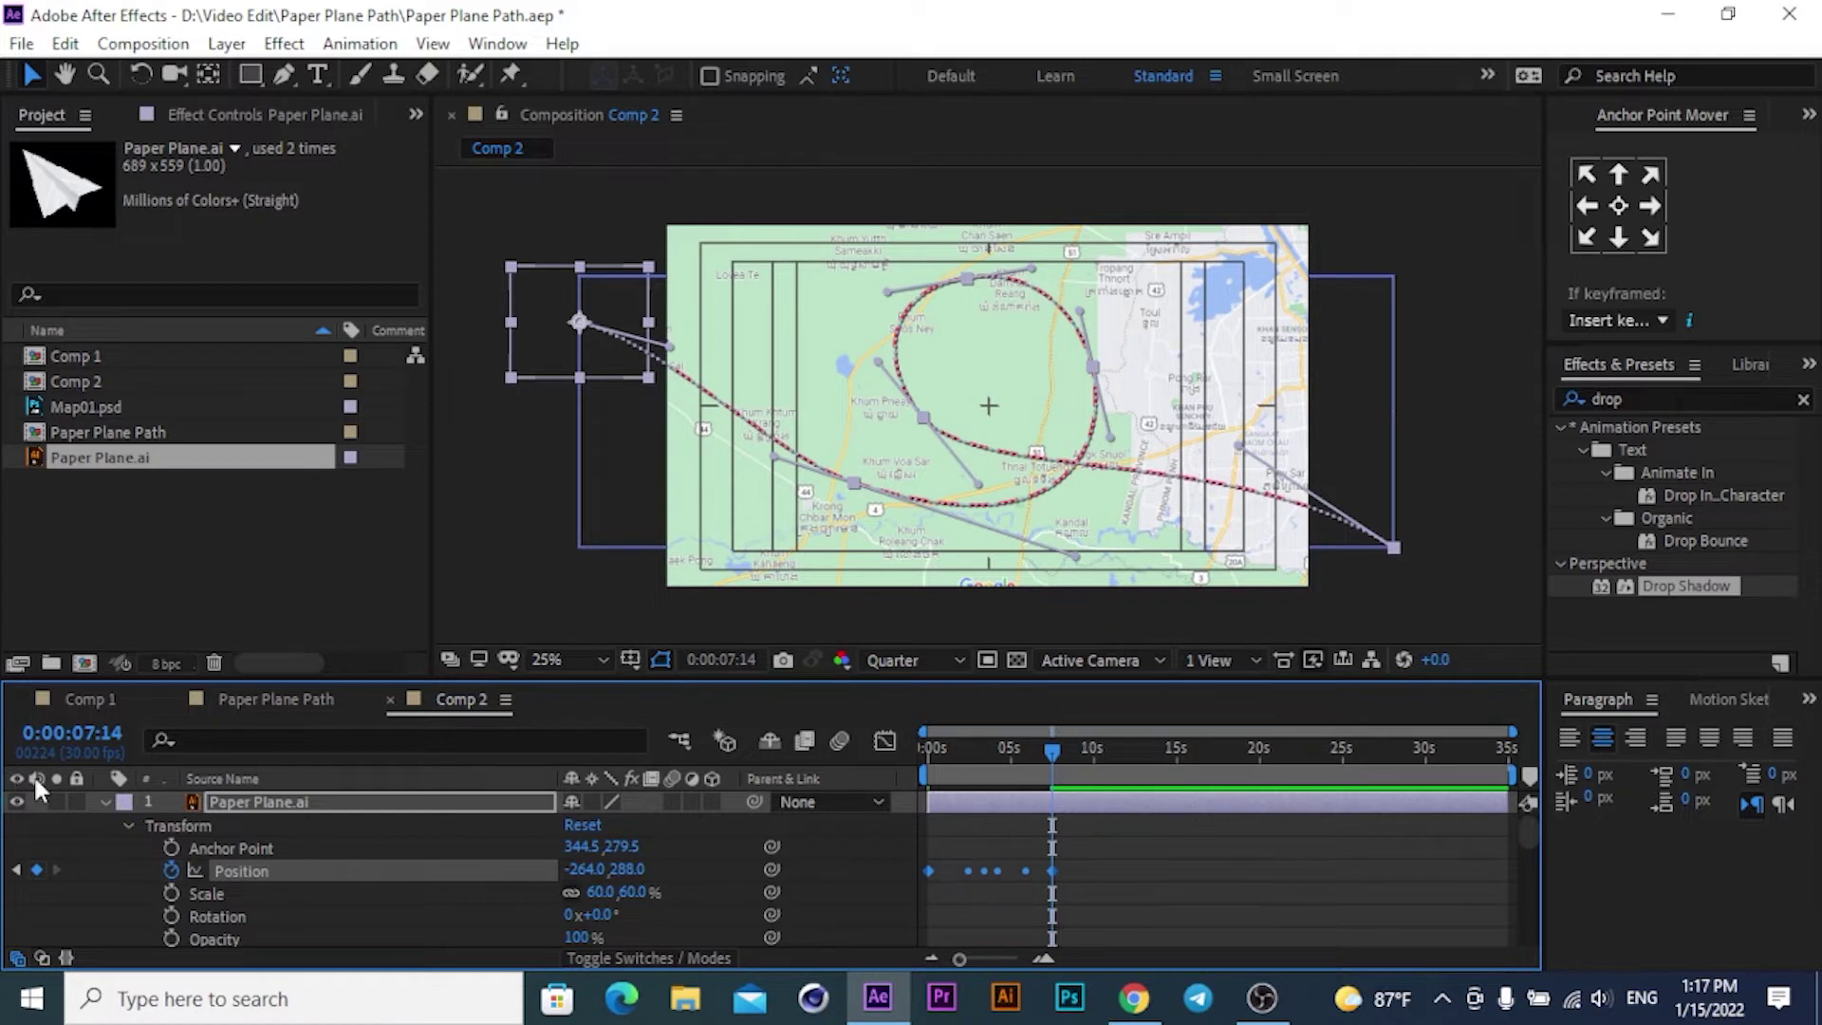
{"action": "left_click", "coordinate": [106, 801]}
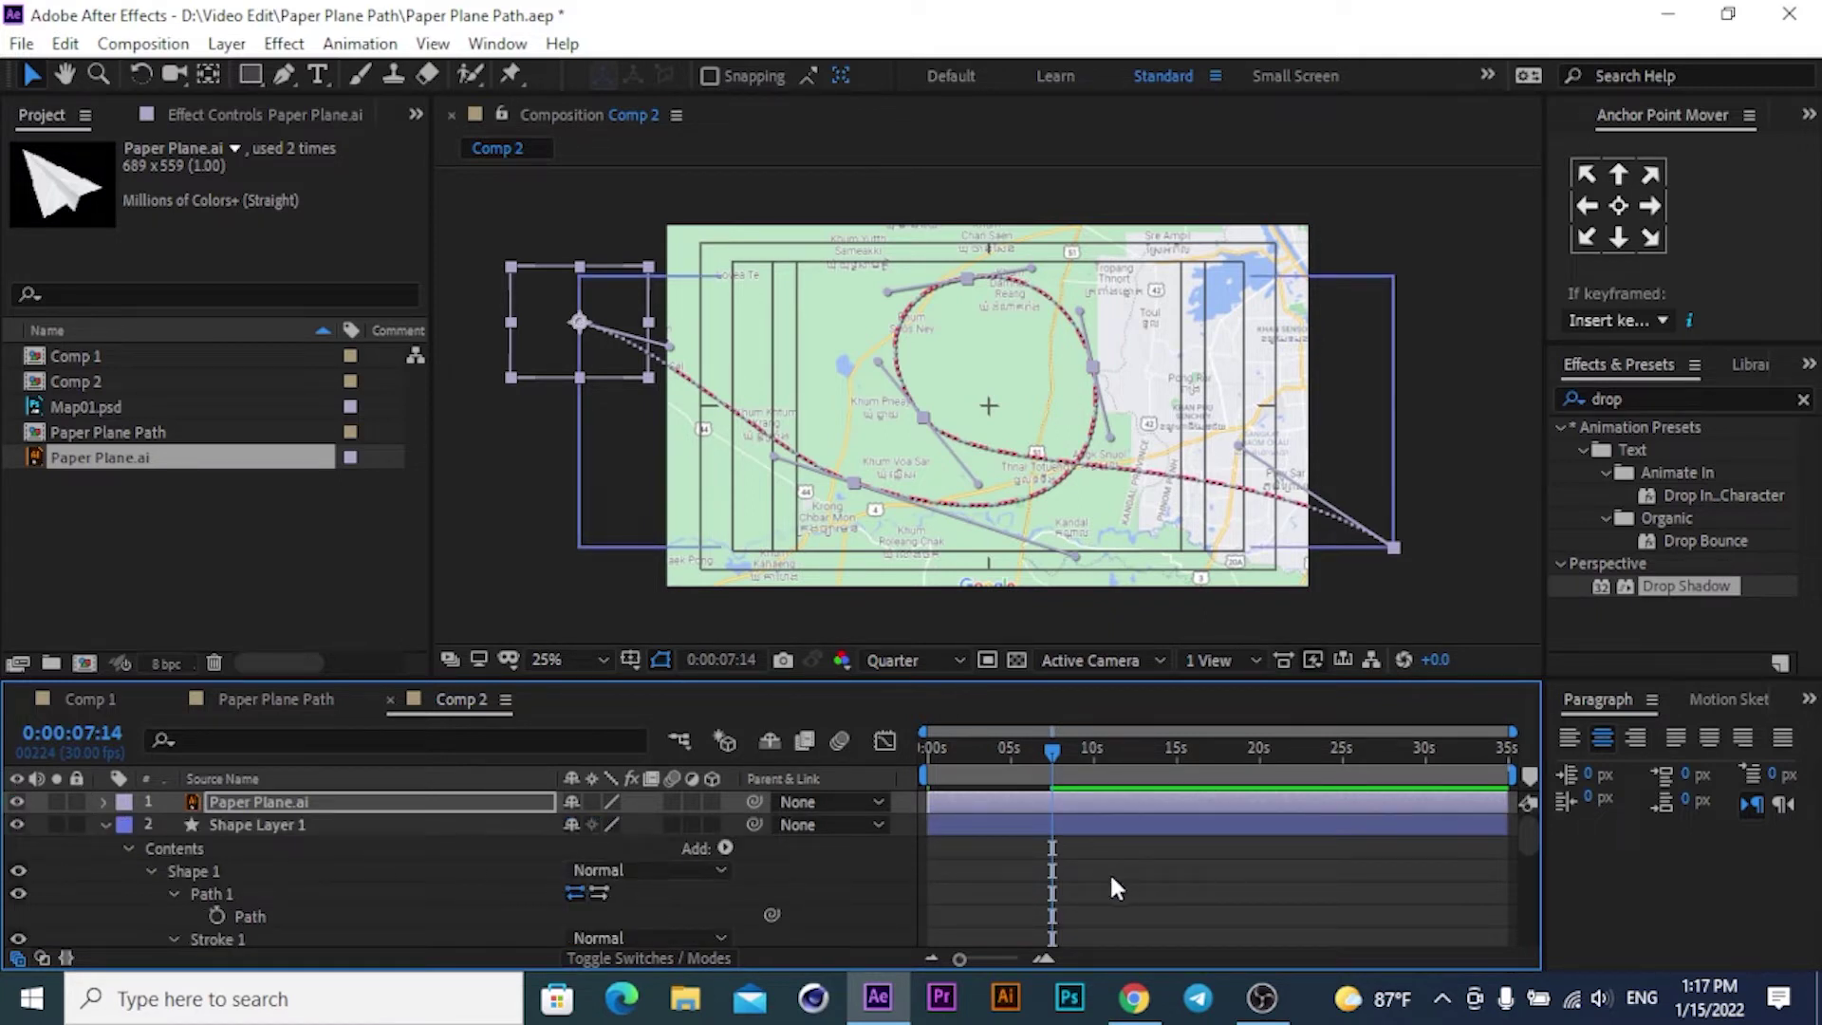
Collapse the shape layer's contents and select the Paper Plane.ai layer.
{"action": "left_click", "coordinate": [105, 824]}
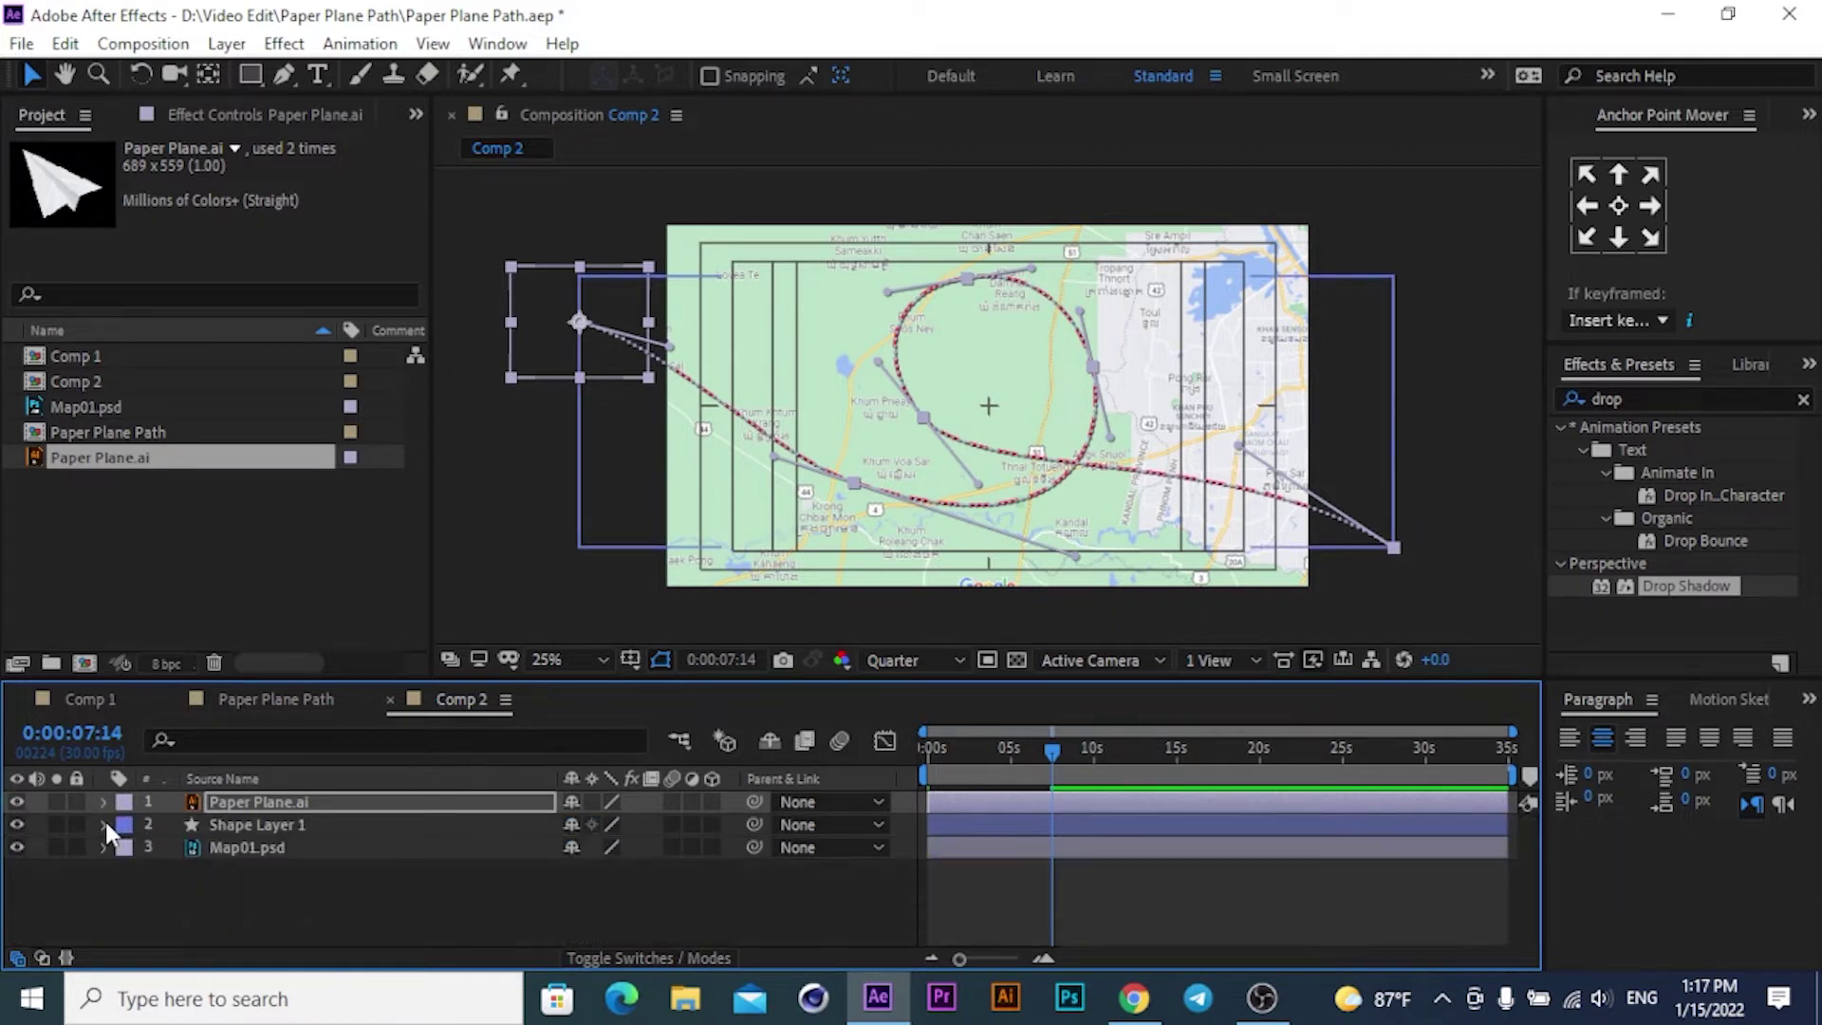
{"action": "left_click", "coordinate": [305, 823]}
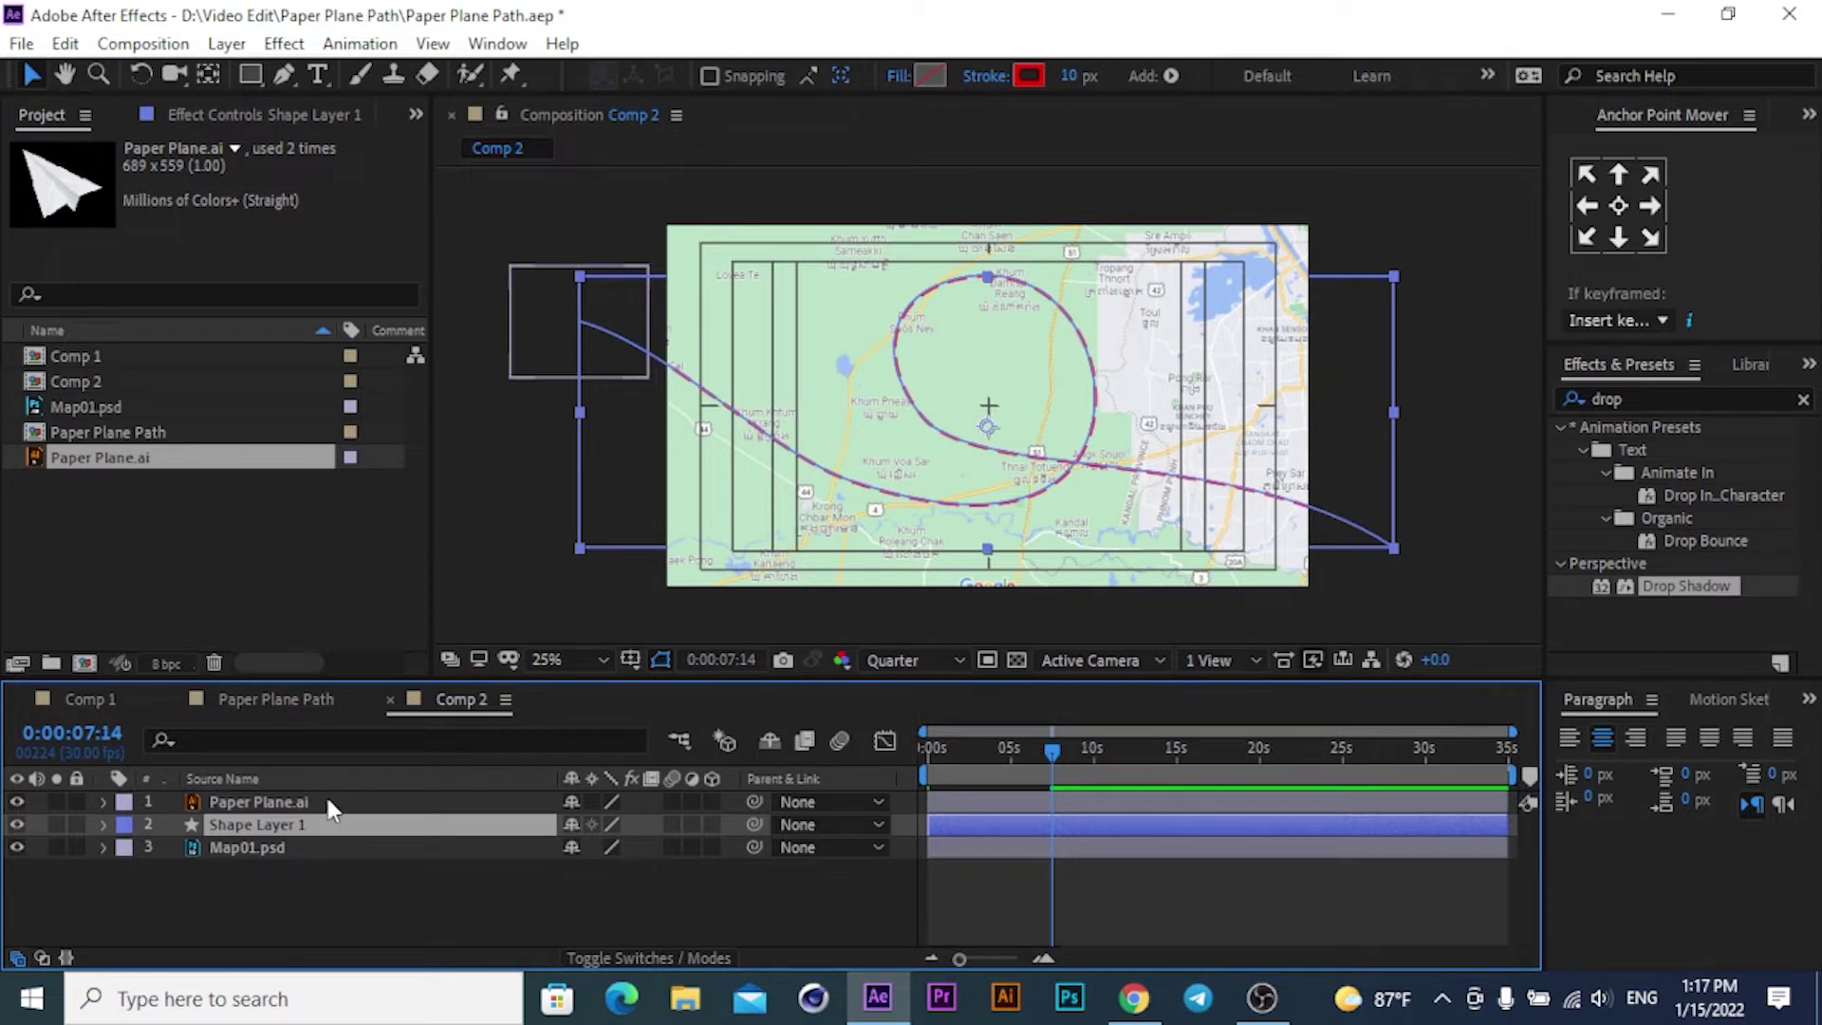
{"action": "left_click", "coordinate": [327, 802]}
{"action": "left_click", "coordinate": [299, 798]}
Set the plane's Auto-Orientation to Orient Along Path and check it mid-flight.
{"action": "right_click", "coordinate": [302, 803]}
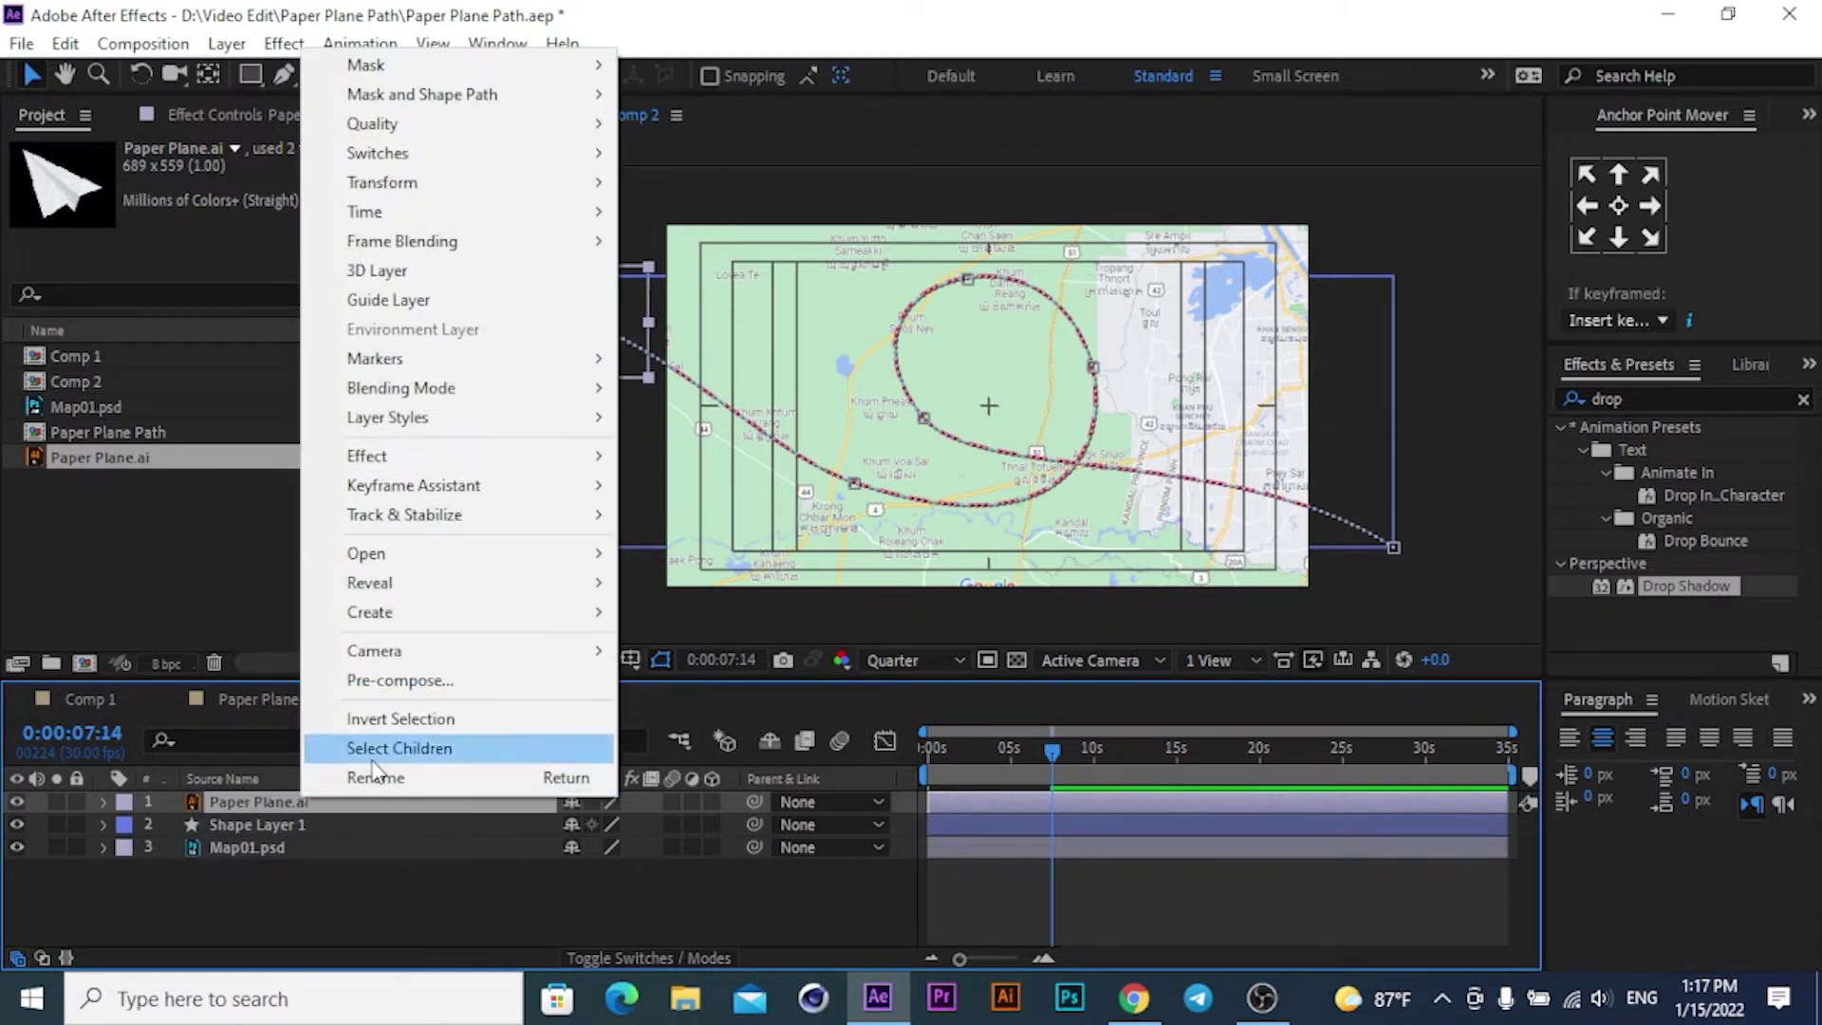
{"action": "mouse_move", "coordinate": [470, 194]}
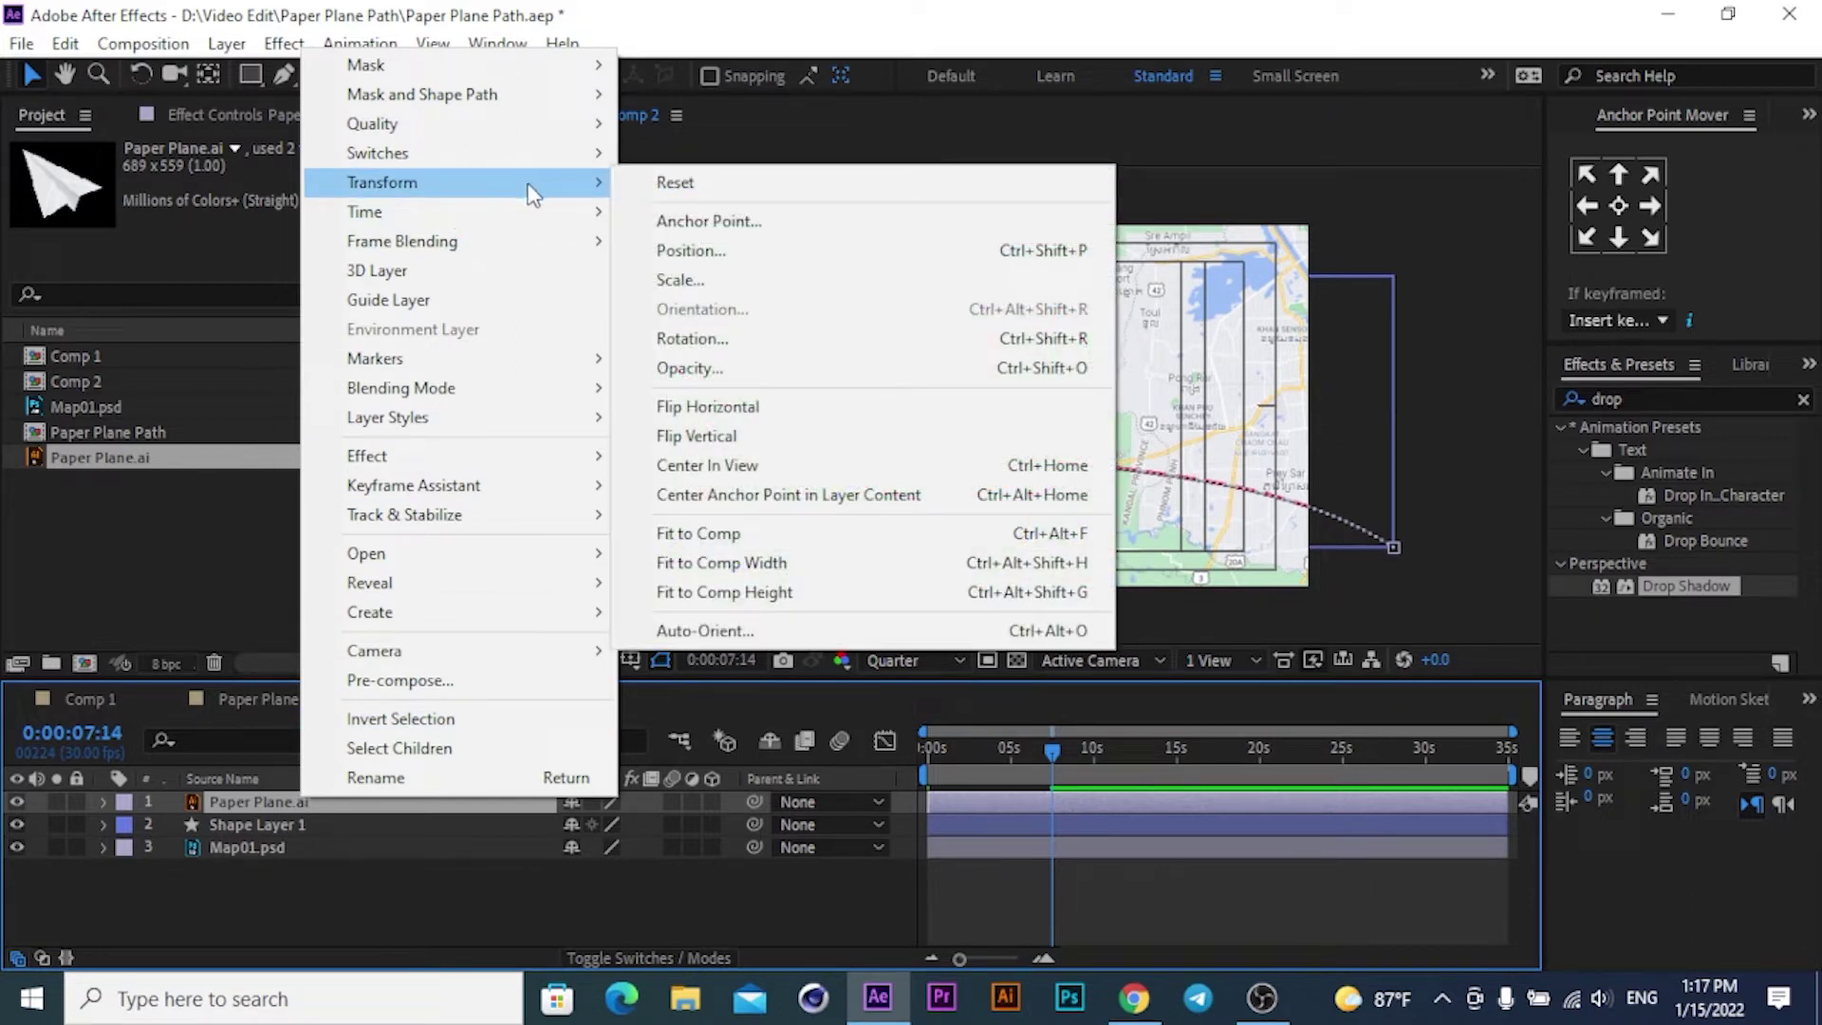
{"action": "left_click", "coordinate": [716, 630]}
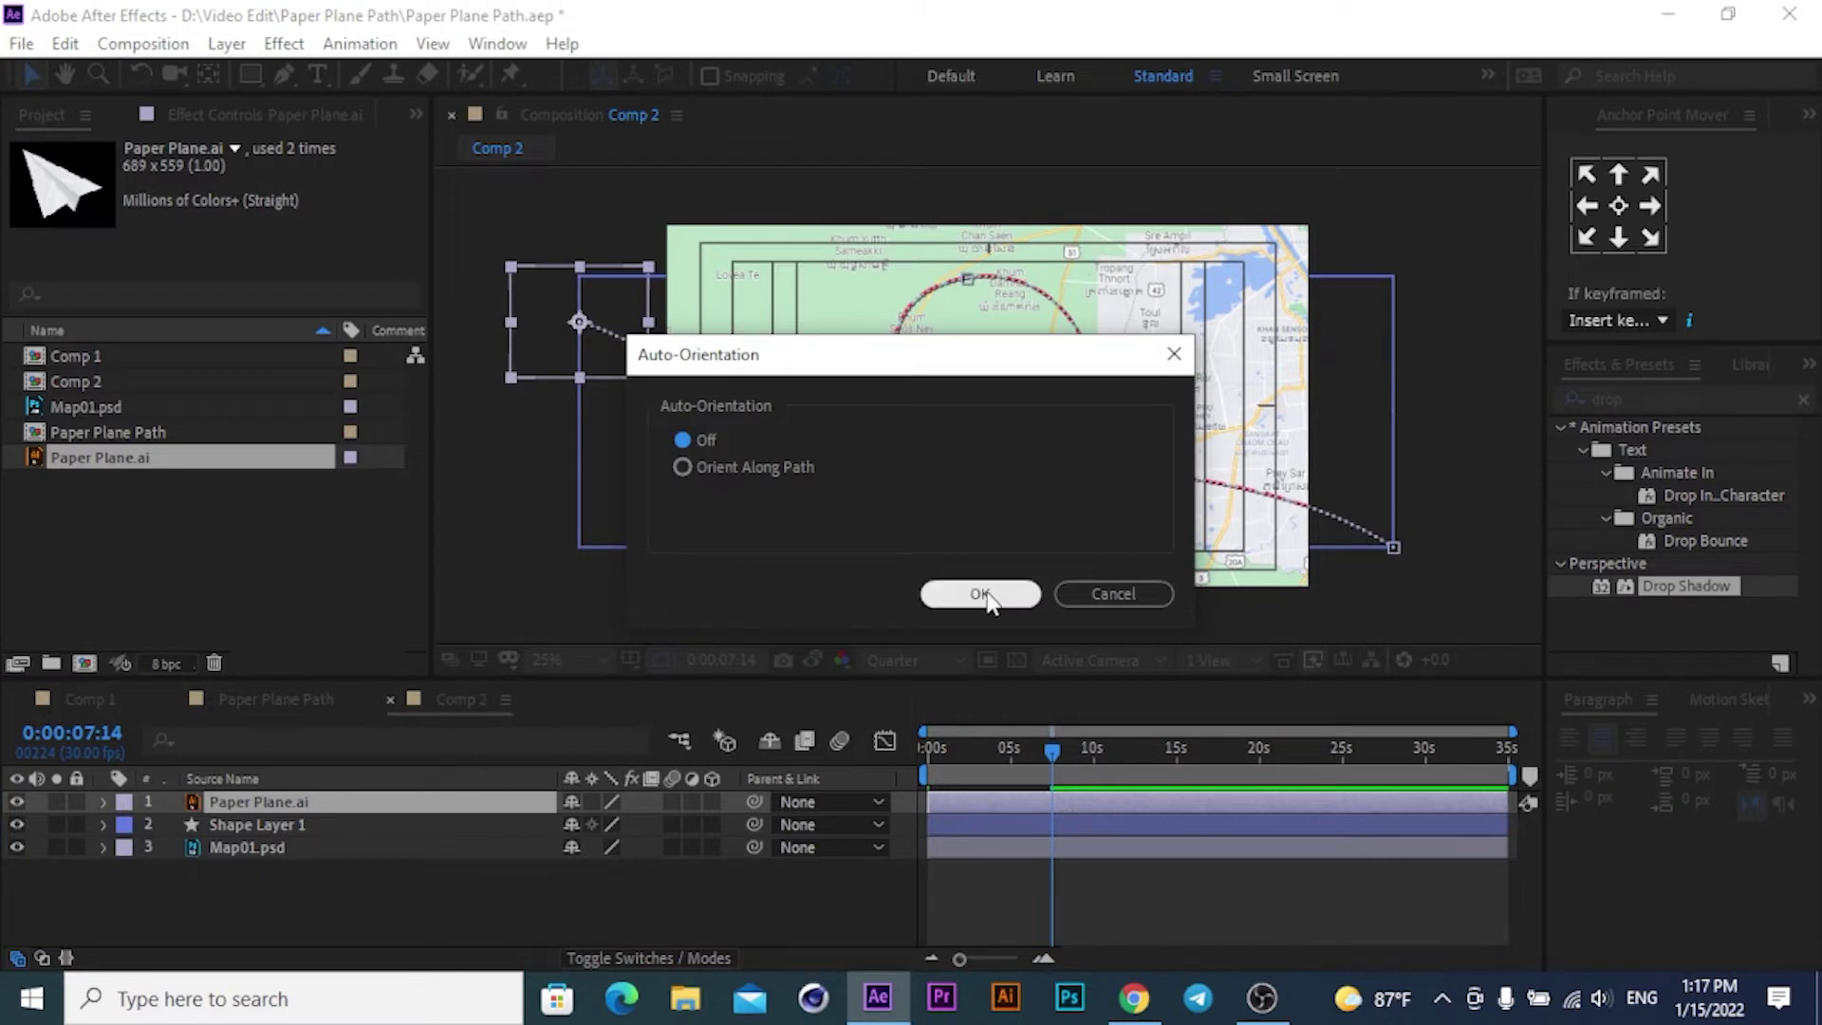
{"action": "left_click", "coordinate": [985, 597]}
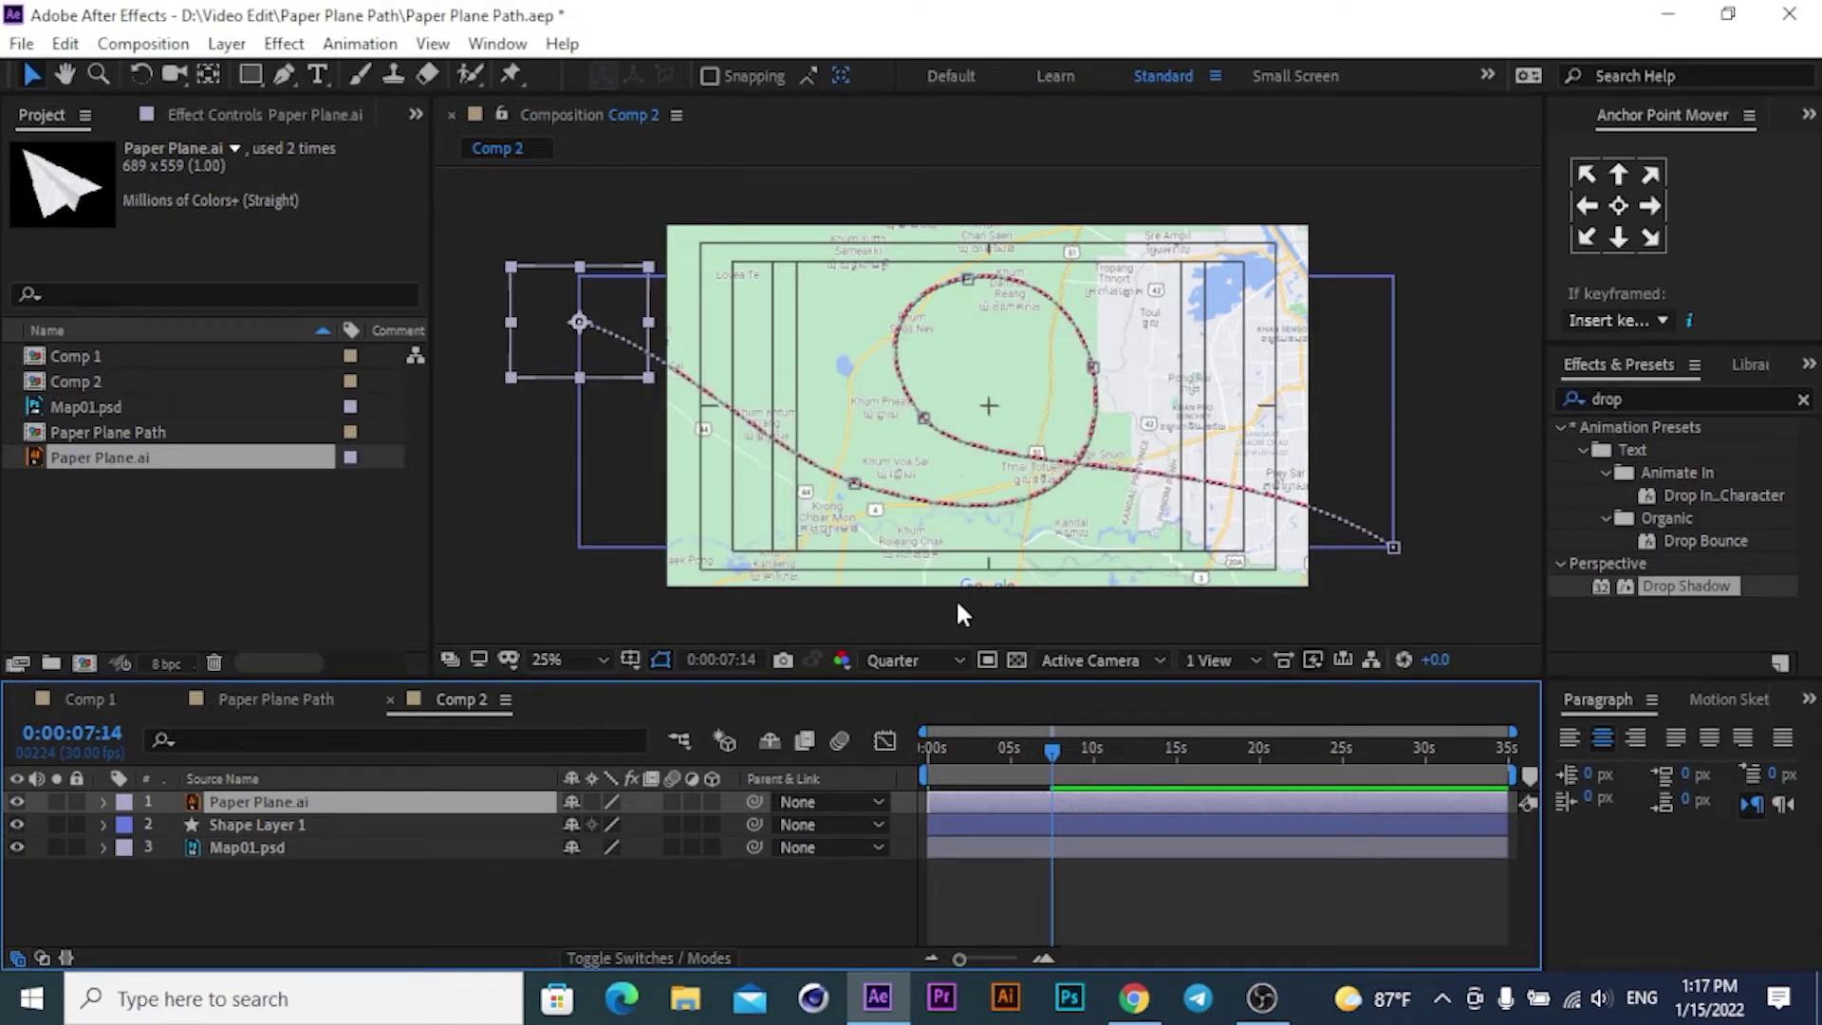
{"action": "right_click", "coordinate": [294, 794]}
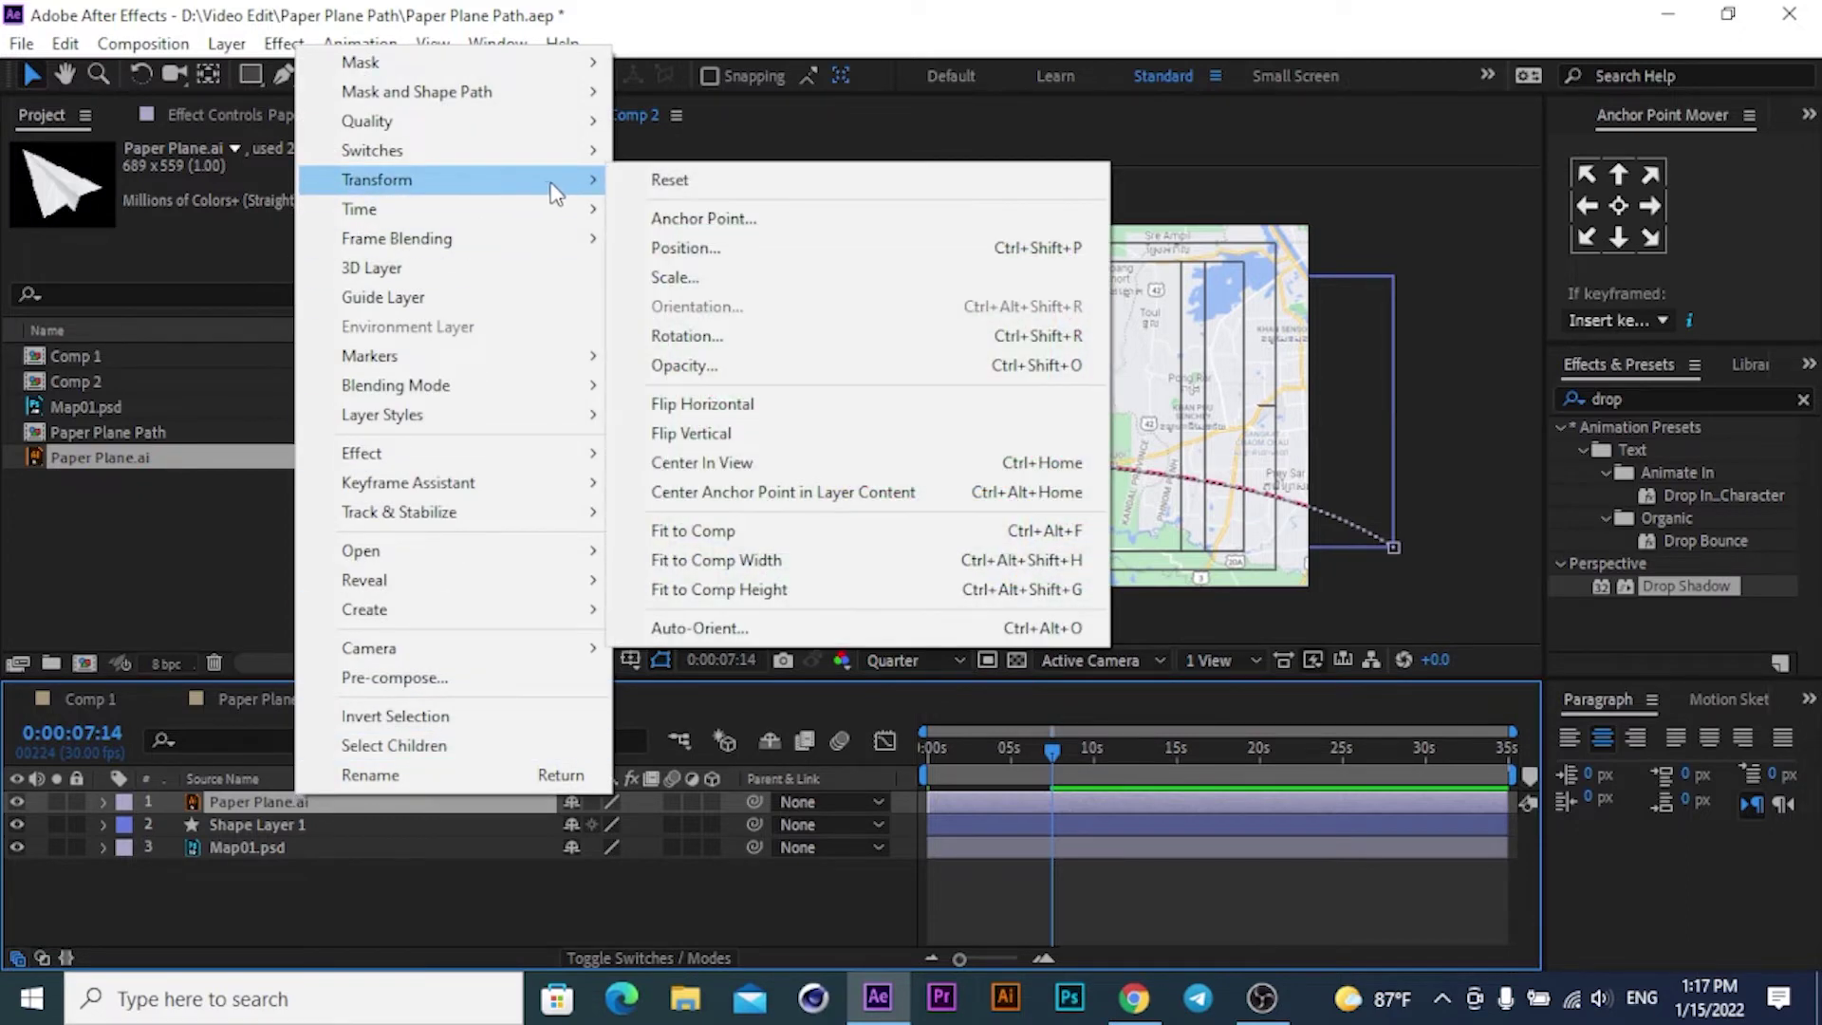
{"action": "left_click", "coordinate": [712, 627]}
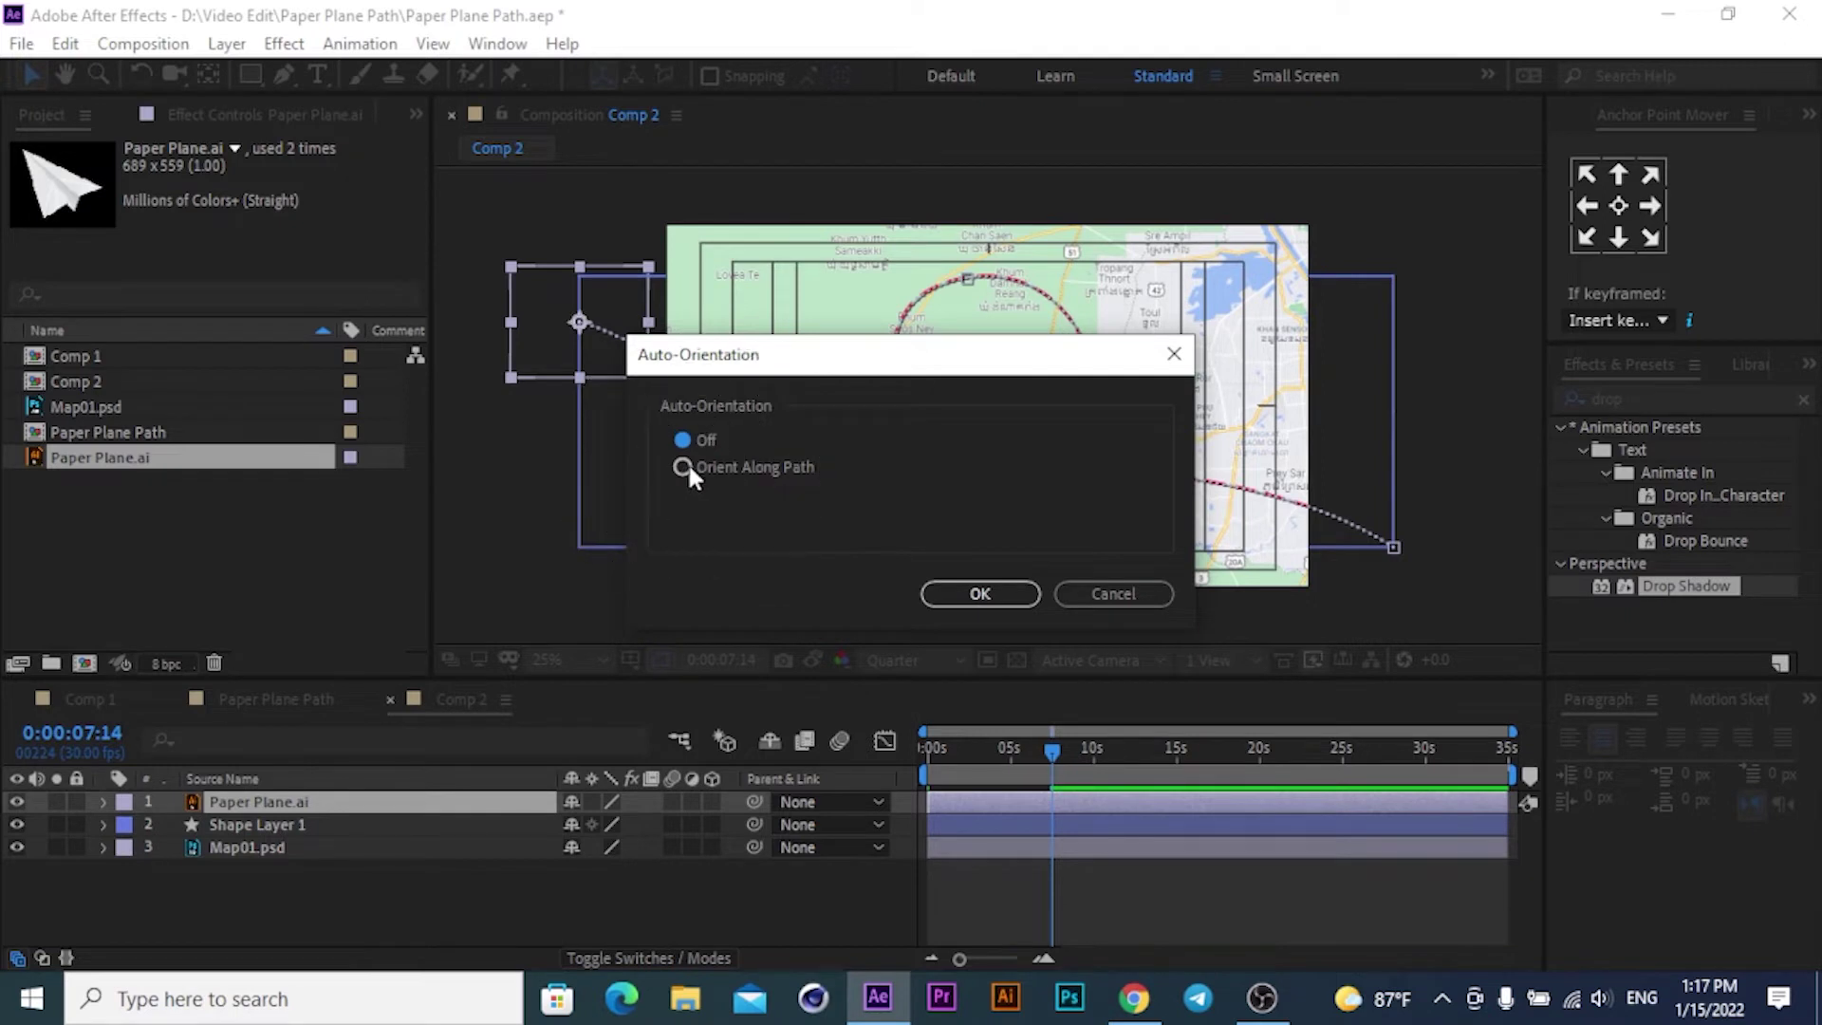
{"action": "left_click", "coordinate": [978, 598]}
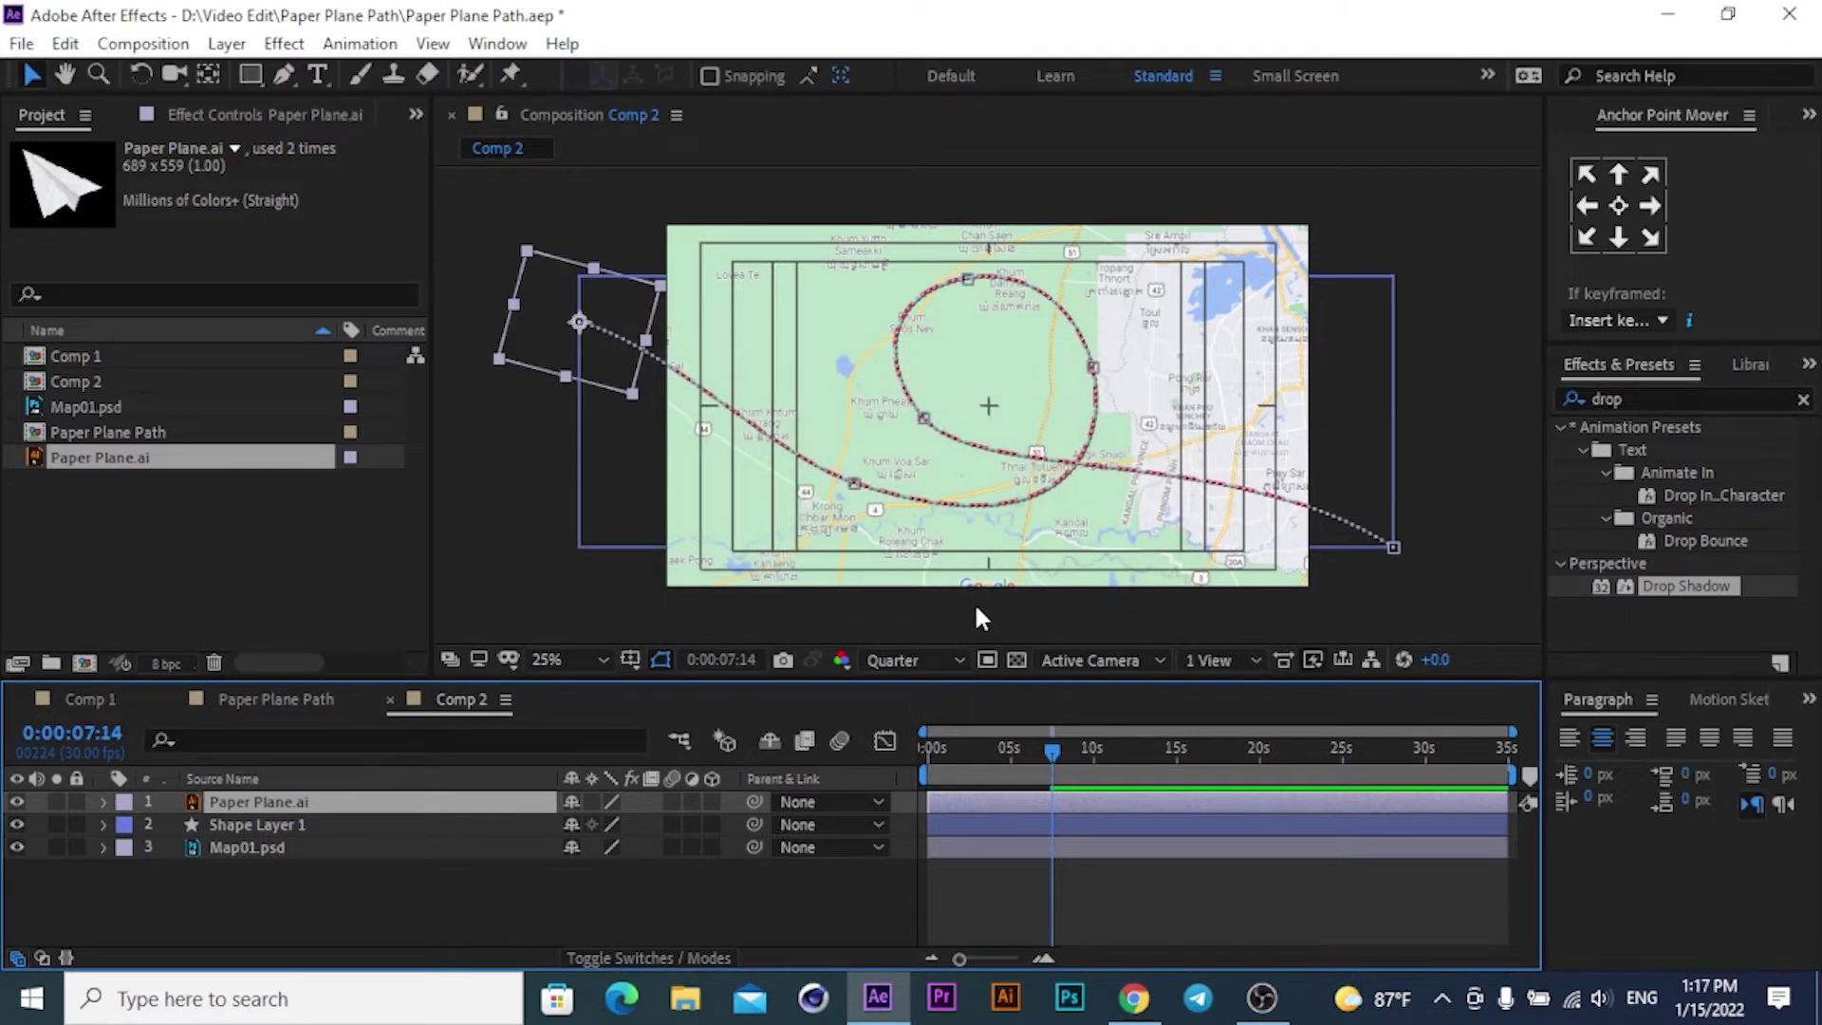
{"action": "left_click_drag", "start_coordinate": [1051, 748], "coordinate": [948, 760]}
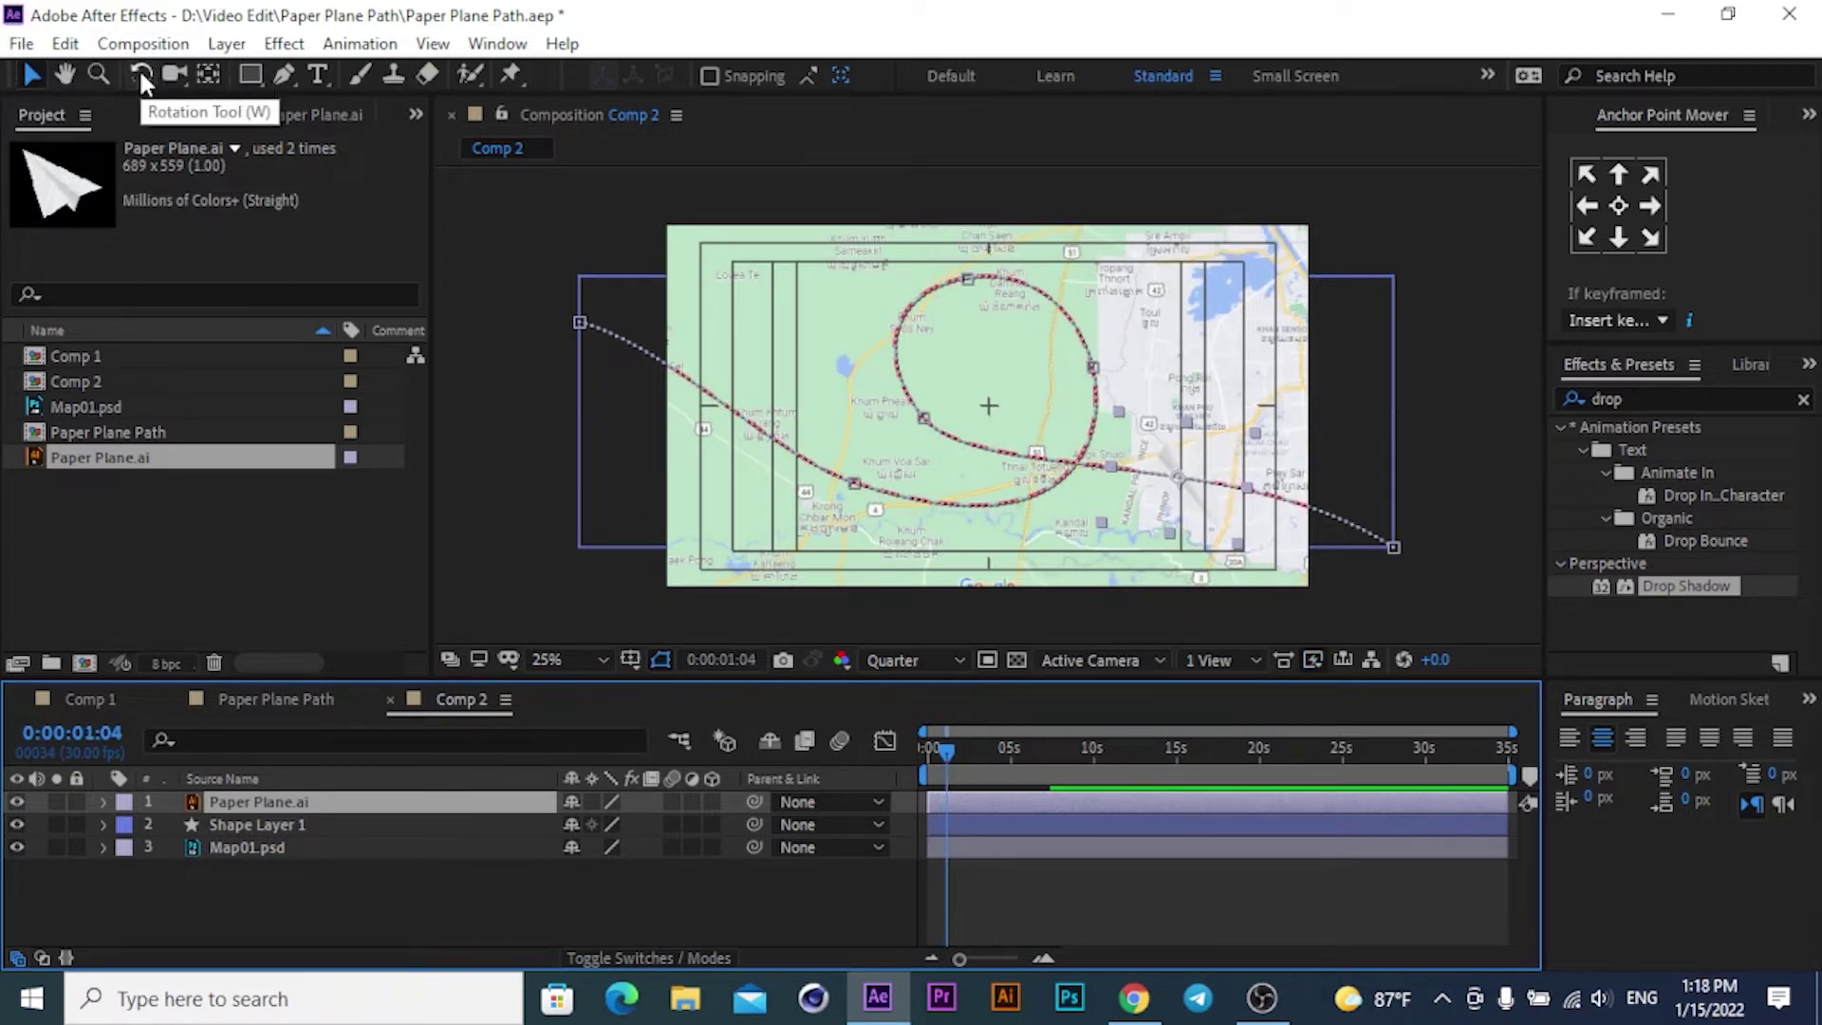
Rotate the plane with the Rotation tool so its nose follows the path, then preview the flight.
{"action": "left_click", "coordinate": [141, 76]}
{"action": "left_click_drag", "start_coordinate": [1183, 464], "coordinate": [1233, 488]}
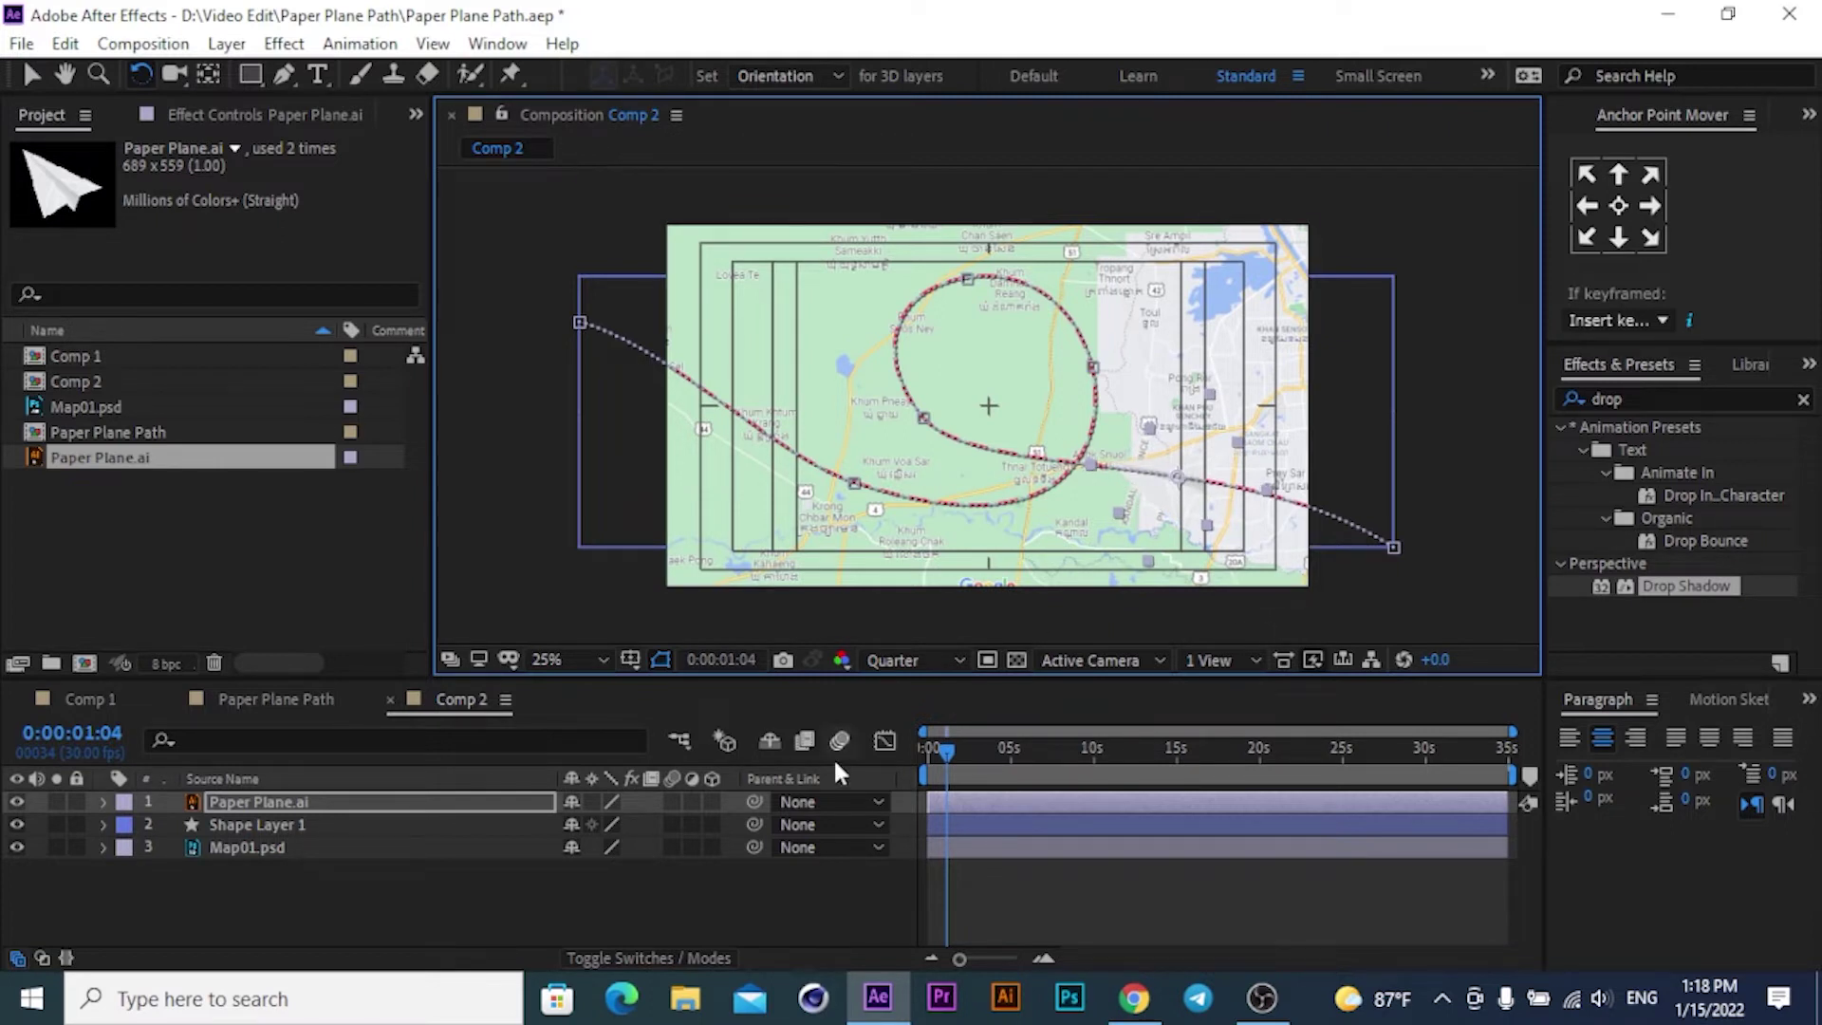
{"action": "left_click_drag", "start_coordinate": [945, 746], "coordinate": [922, 748]}
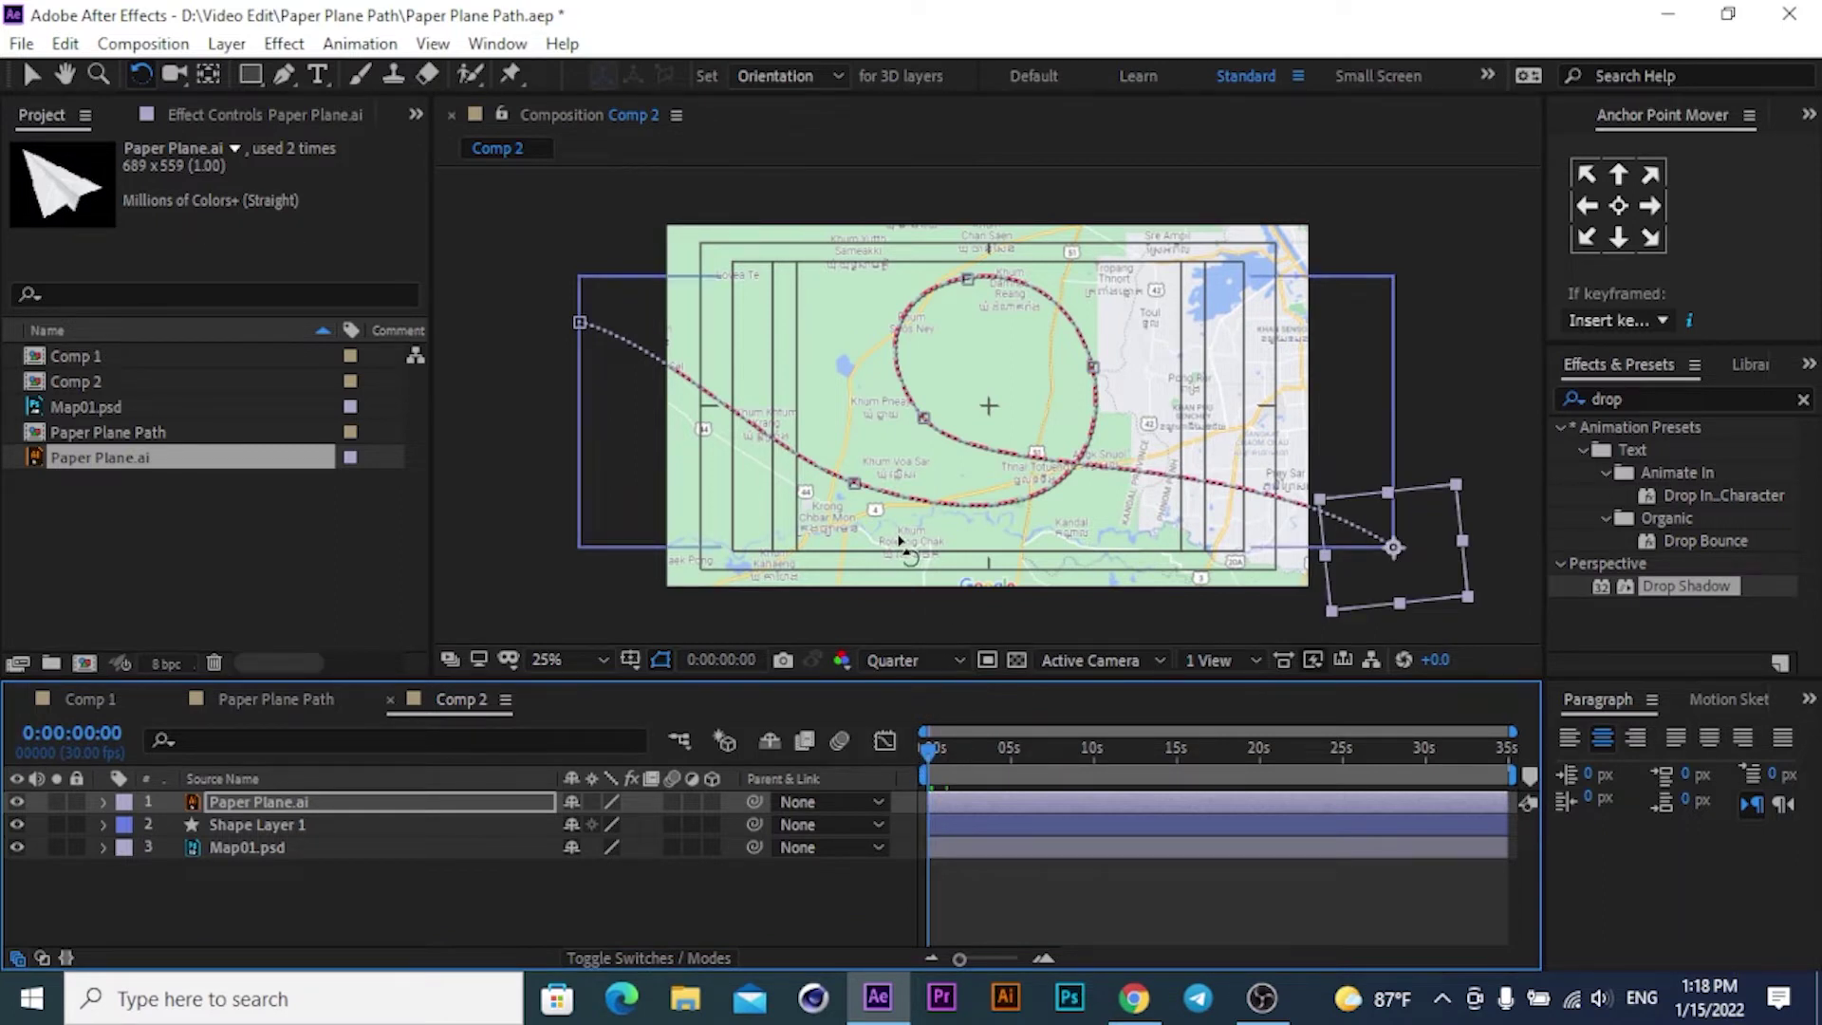
{"action": "key", "text": "space"}
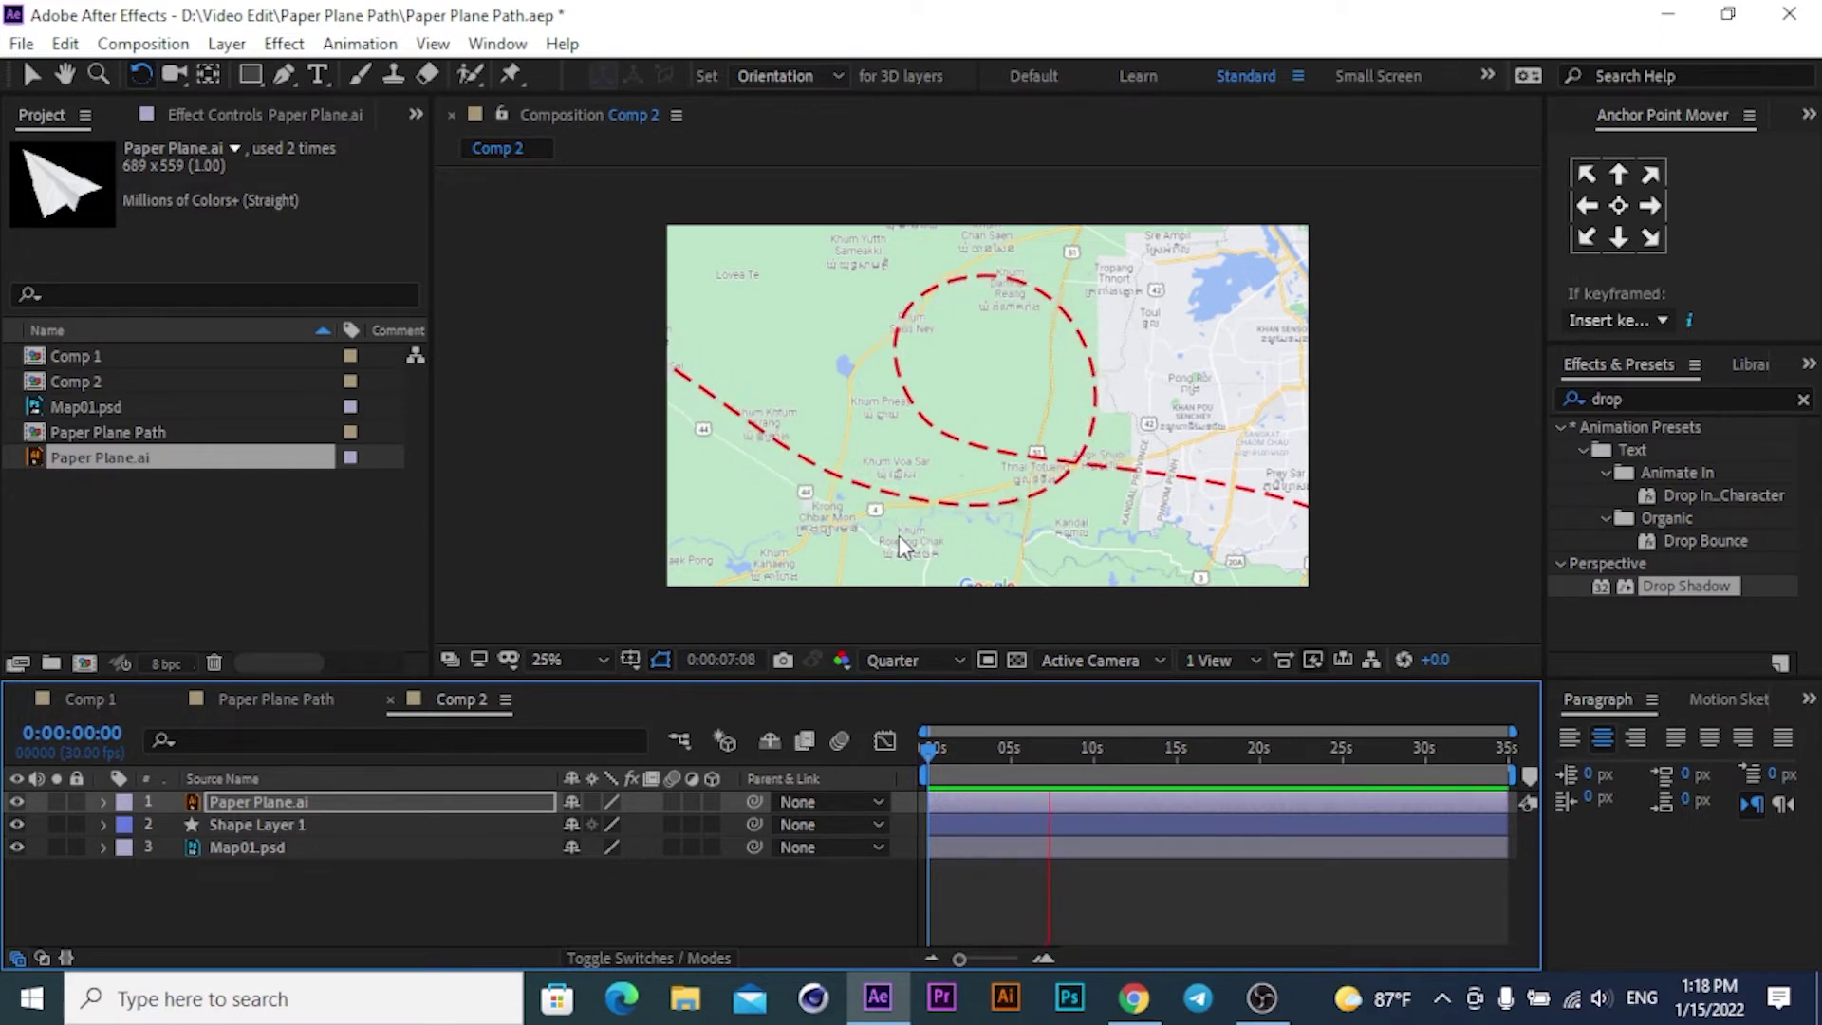
{"action": "key", "text": "space"}
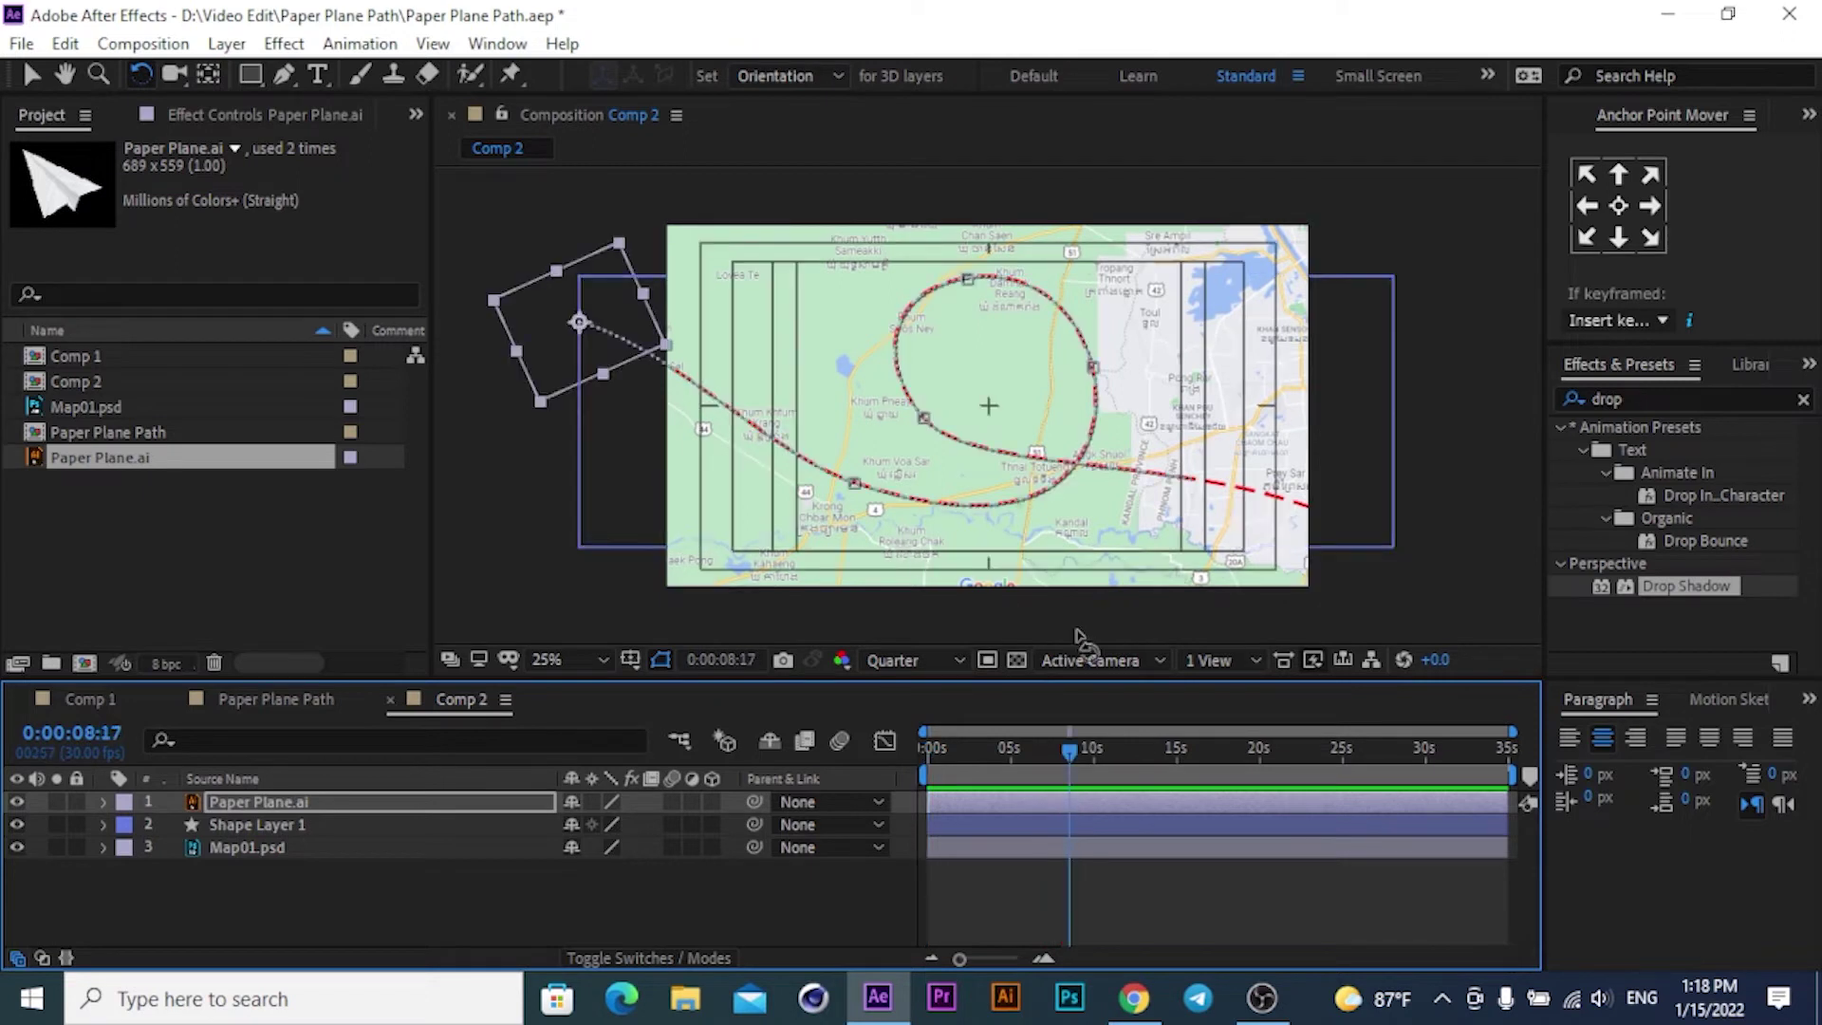
{"action": "left_click_drag", "start_coordinate": [1072, 748], "coordinate": [877, 747]}
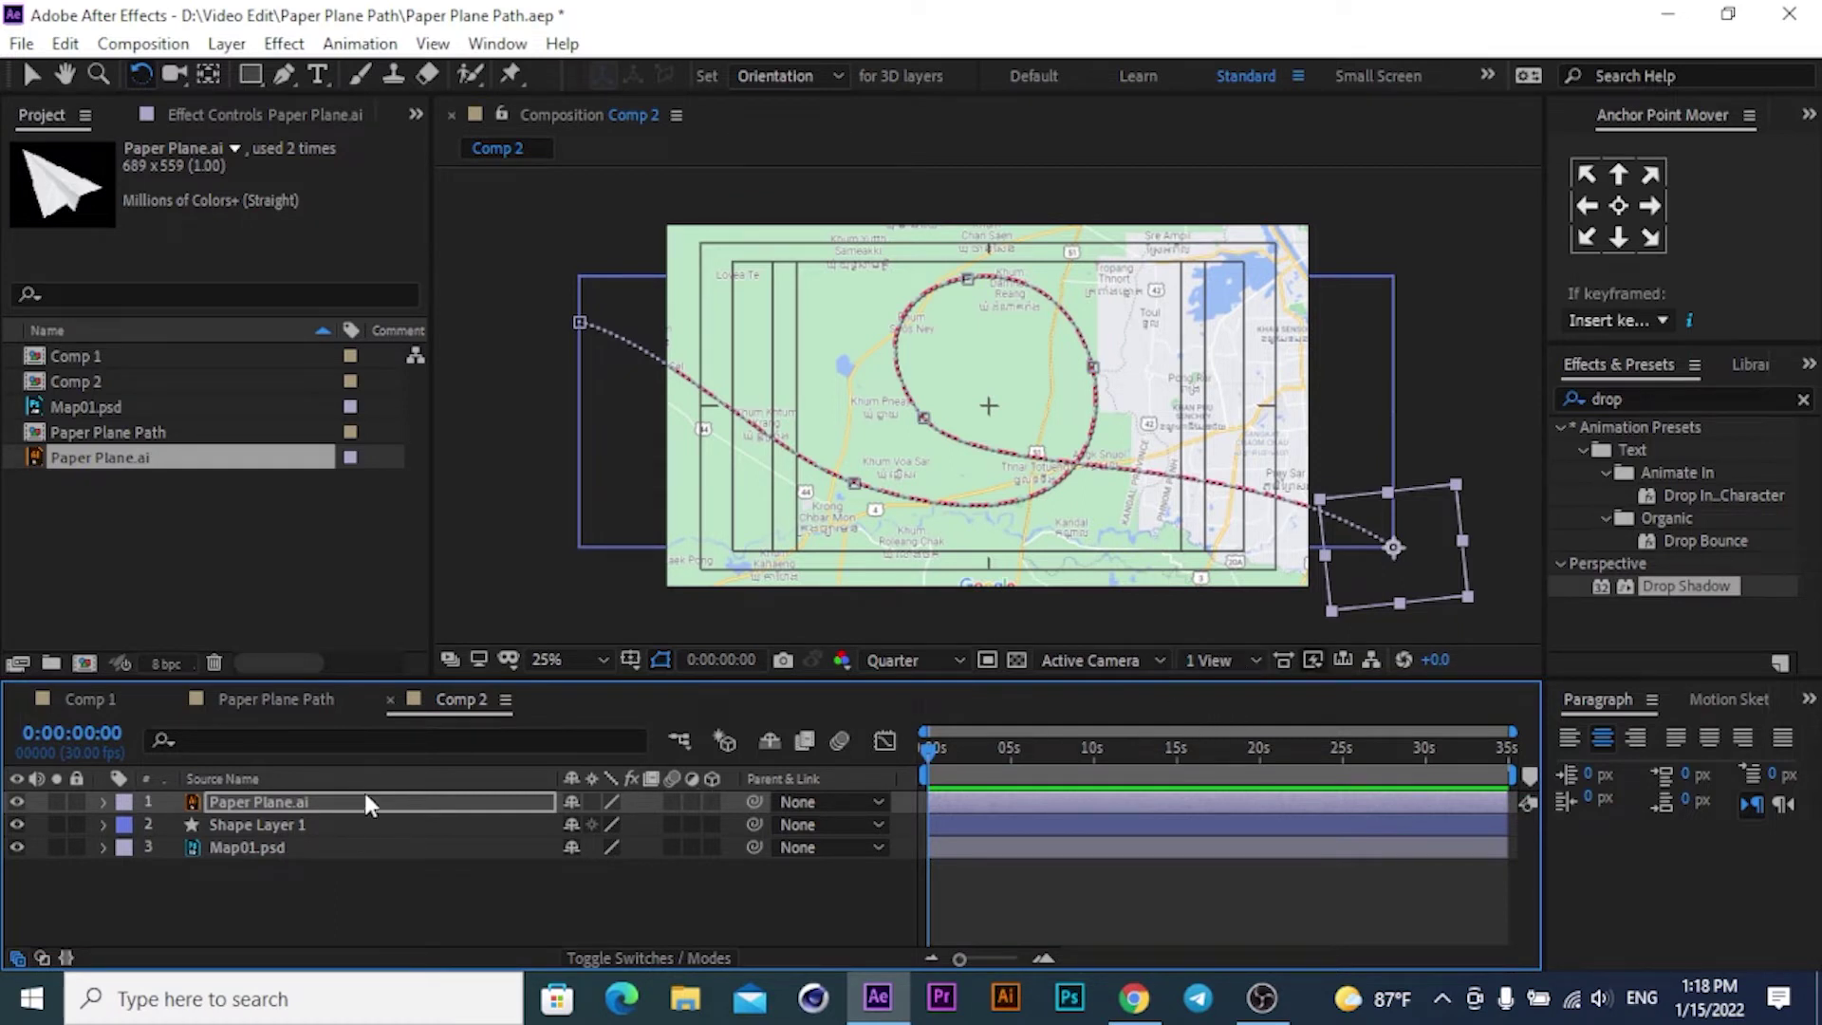
Add Trim Paths to the dashed route layer and reveal its Start and End settings.
{"action": "left_click", "coordinate": [102, 823]}
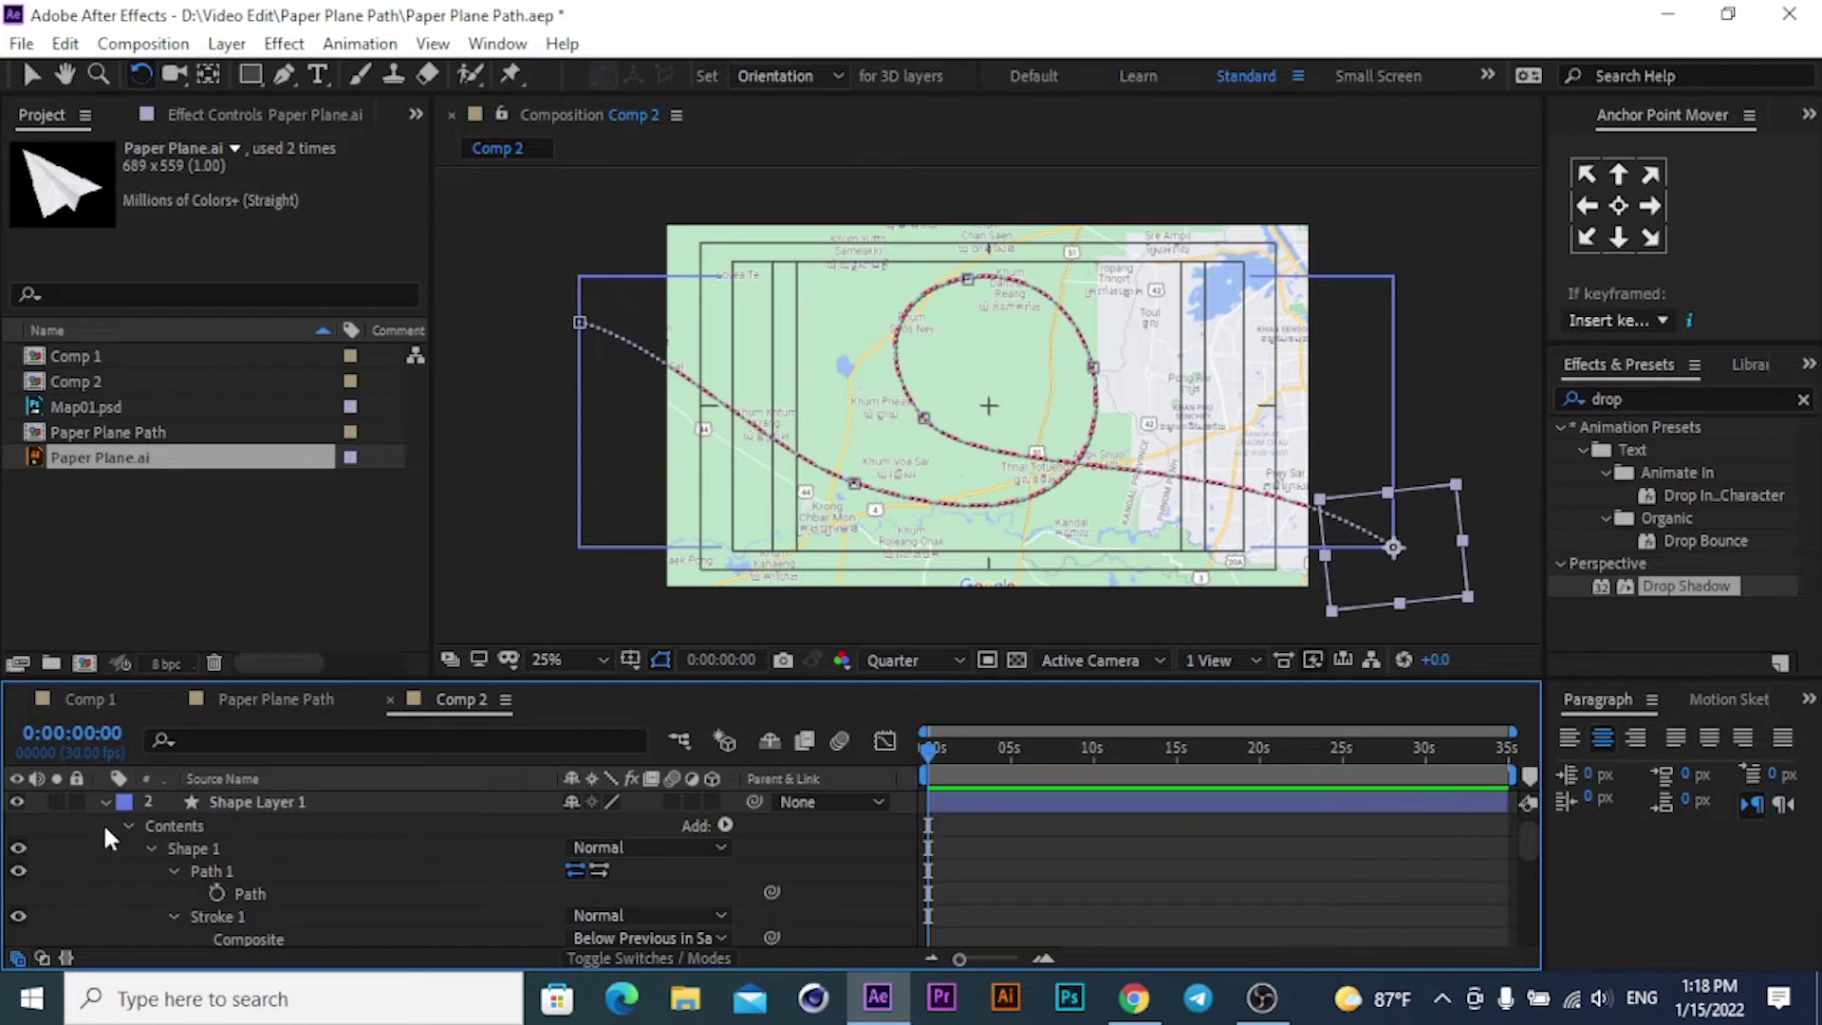
{"action": "left_click", "coordinate": [722, 825]}
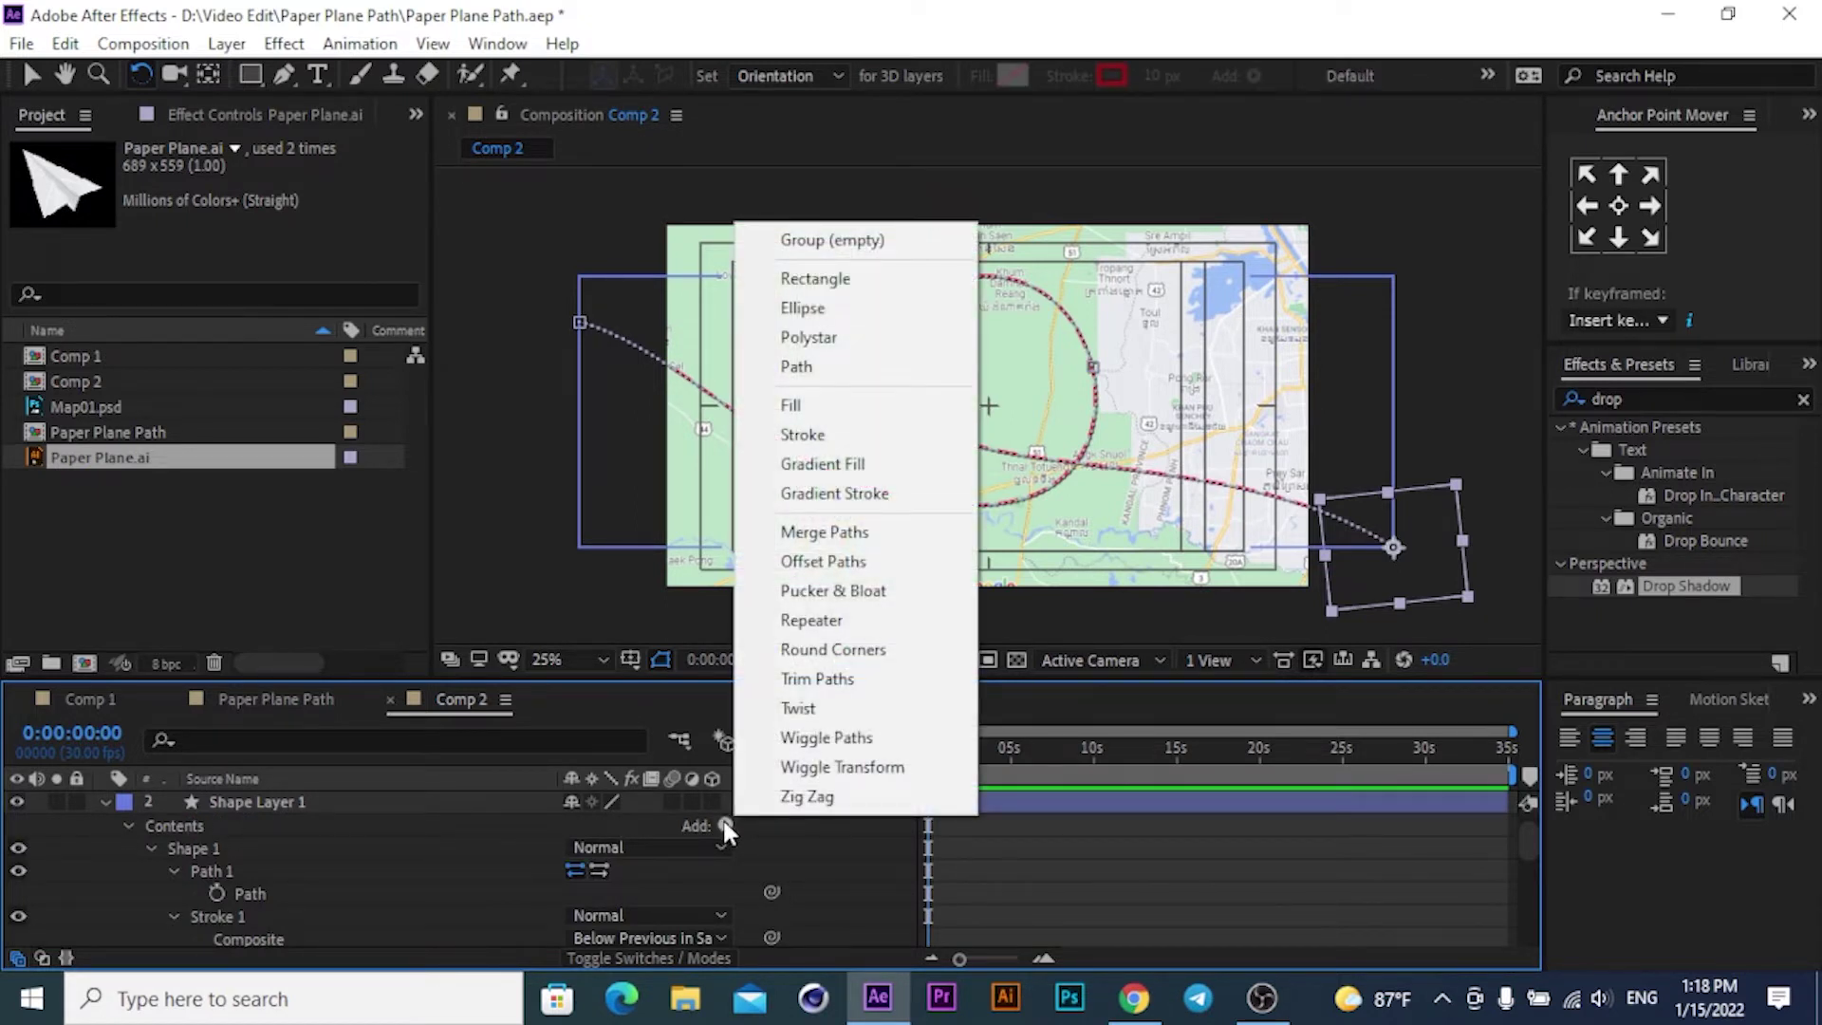
{"action": "left_click", "coordinate": [821, 681]}
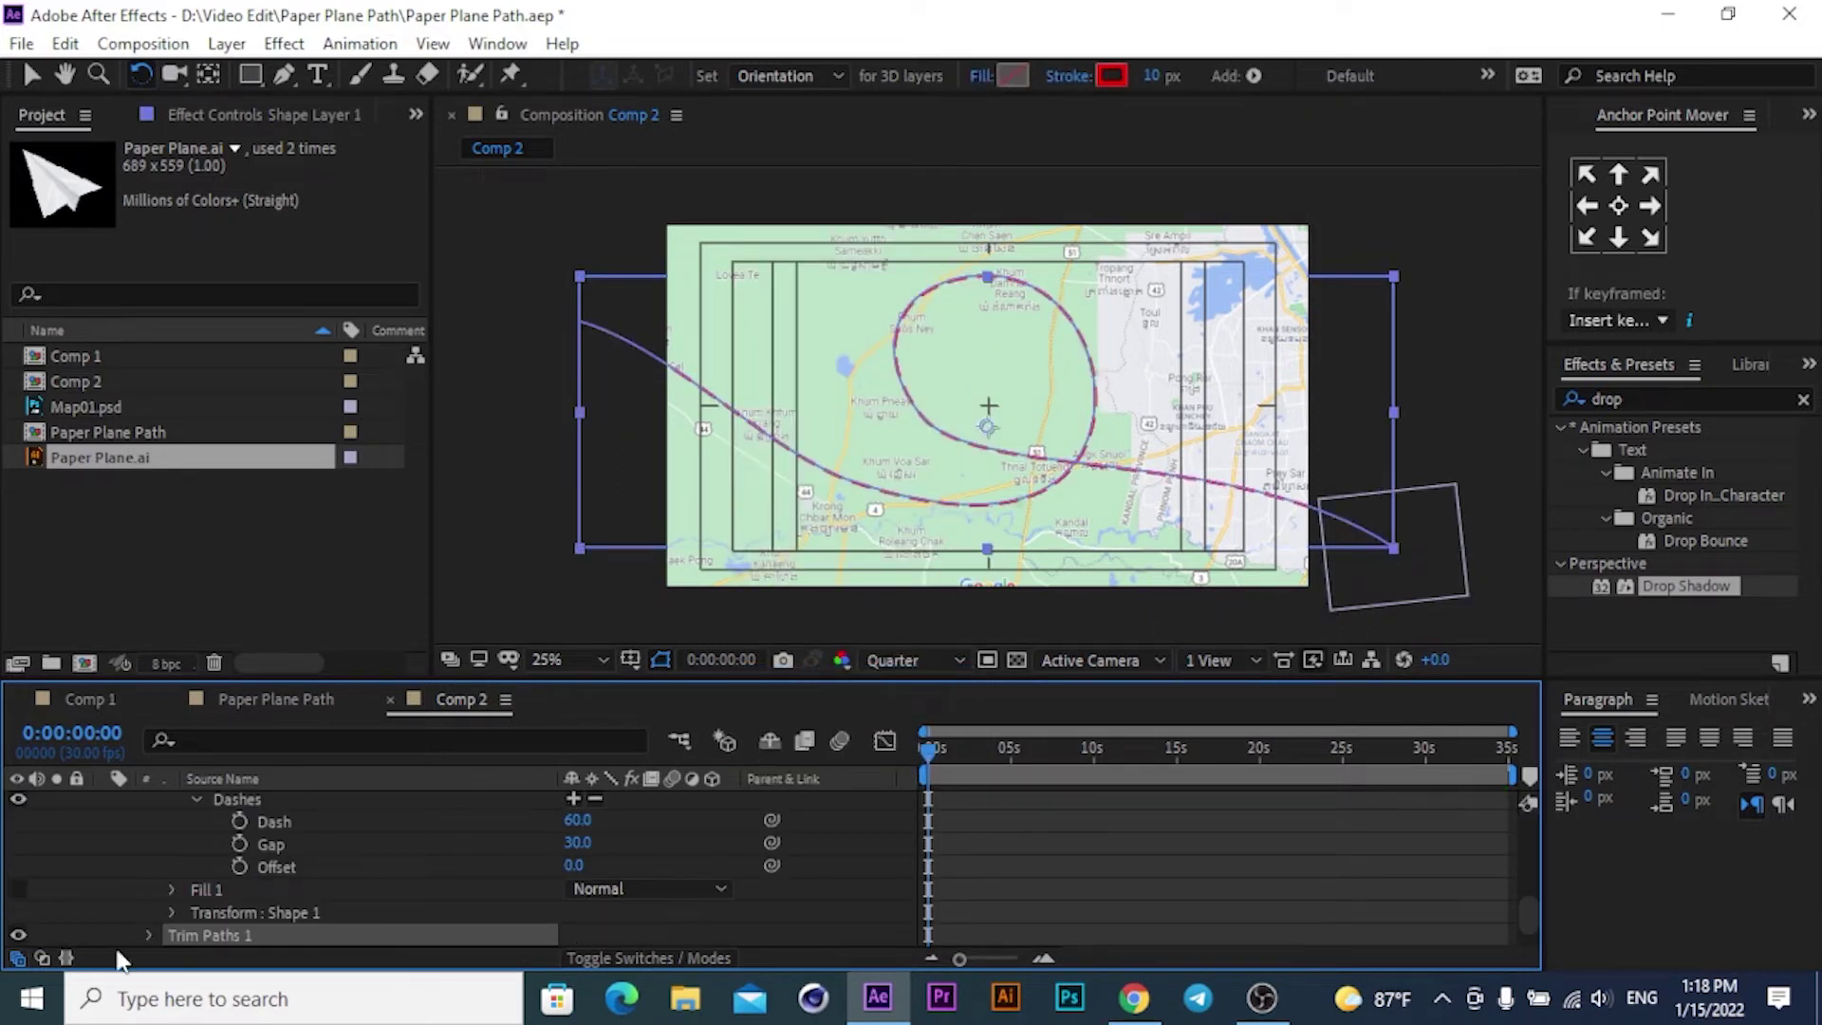
{"action": "left_click", "coordinate": [150, 935]}
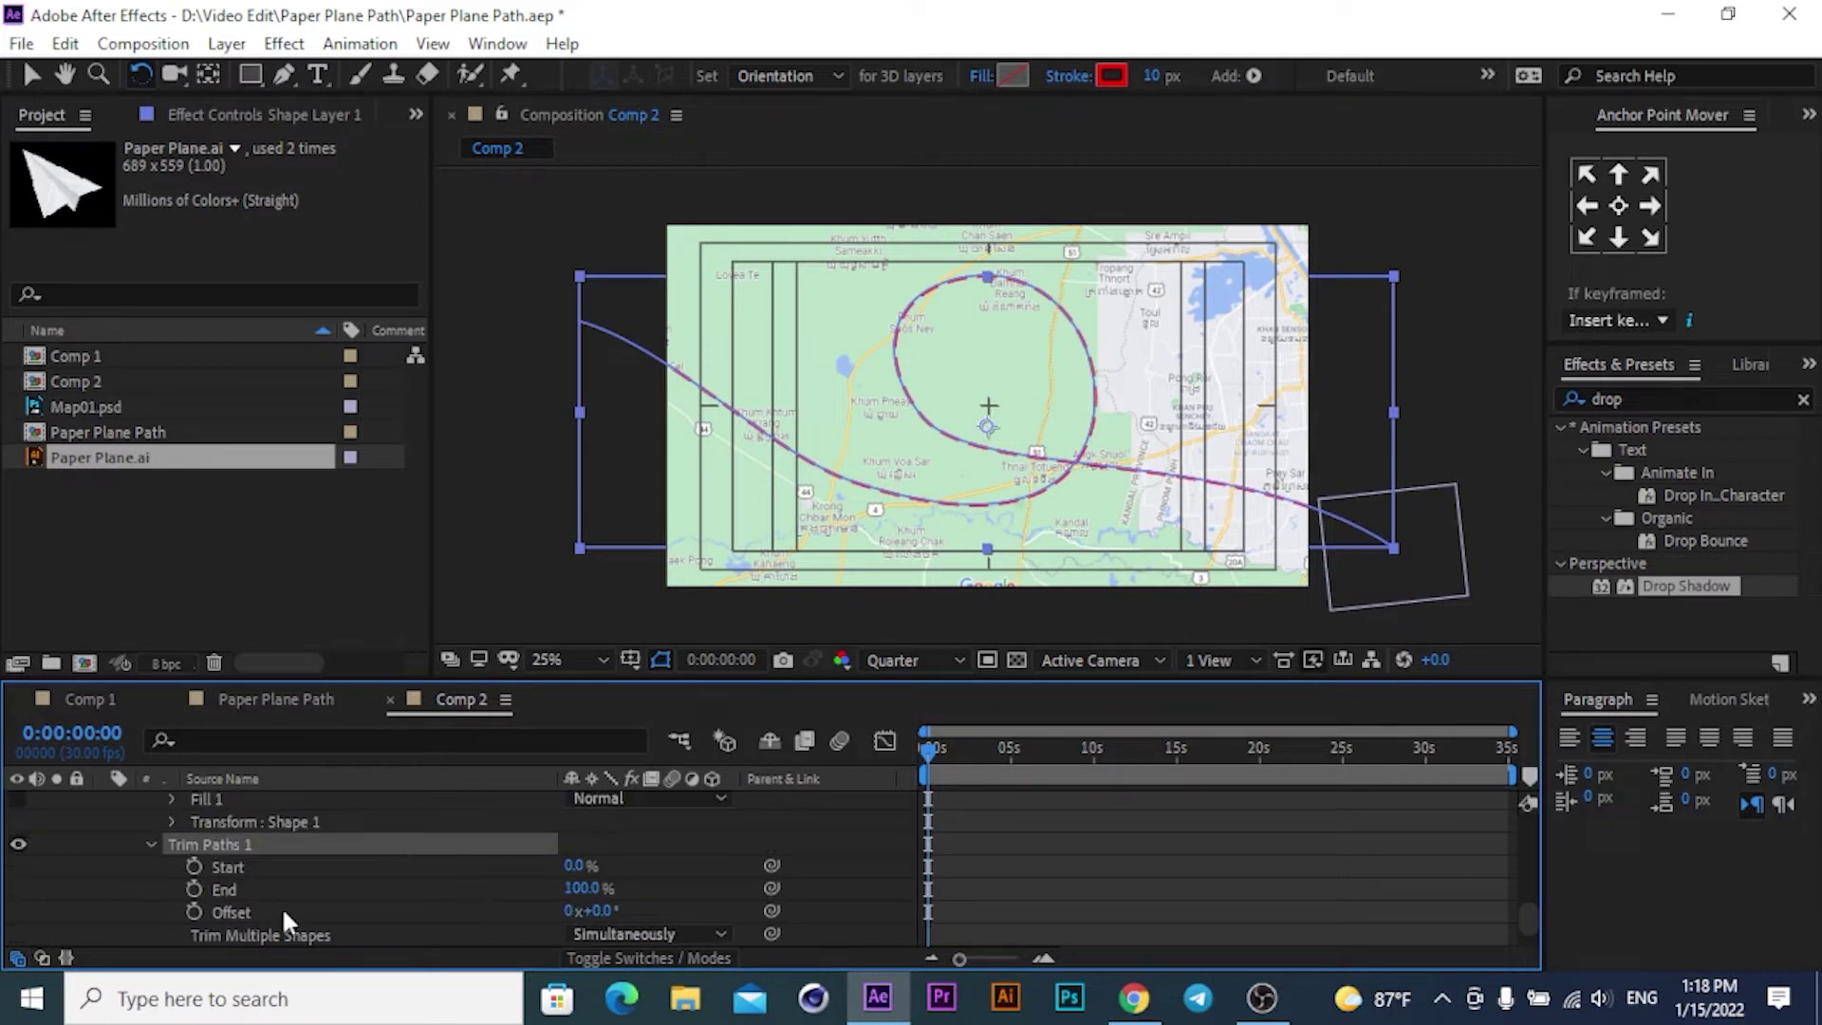
{"action": "left_click", "coordinate": [584, 889]}
At the plane's last Position keyframe (0:00:07:14), set a Trim Paths End keyframe at 100%.
{"action": "left_click_drag", "start_coordinate": [931, 742], "coordinate": [1040, 742]}
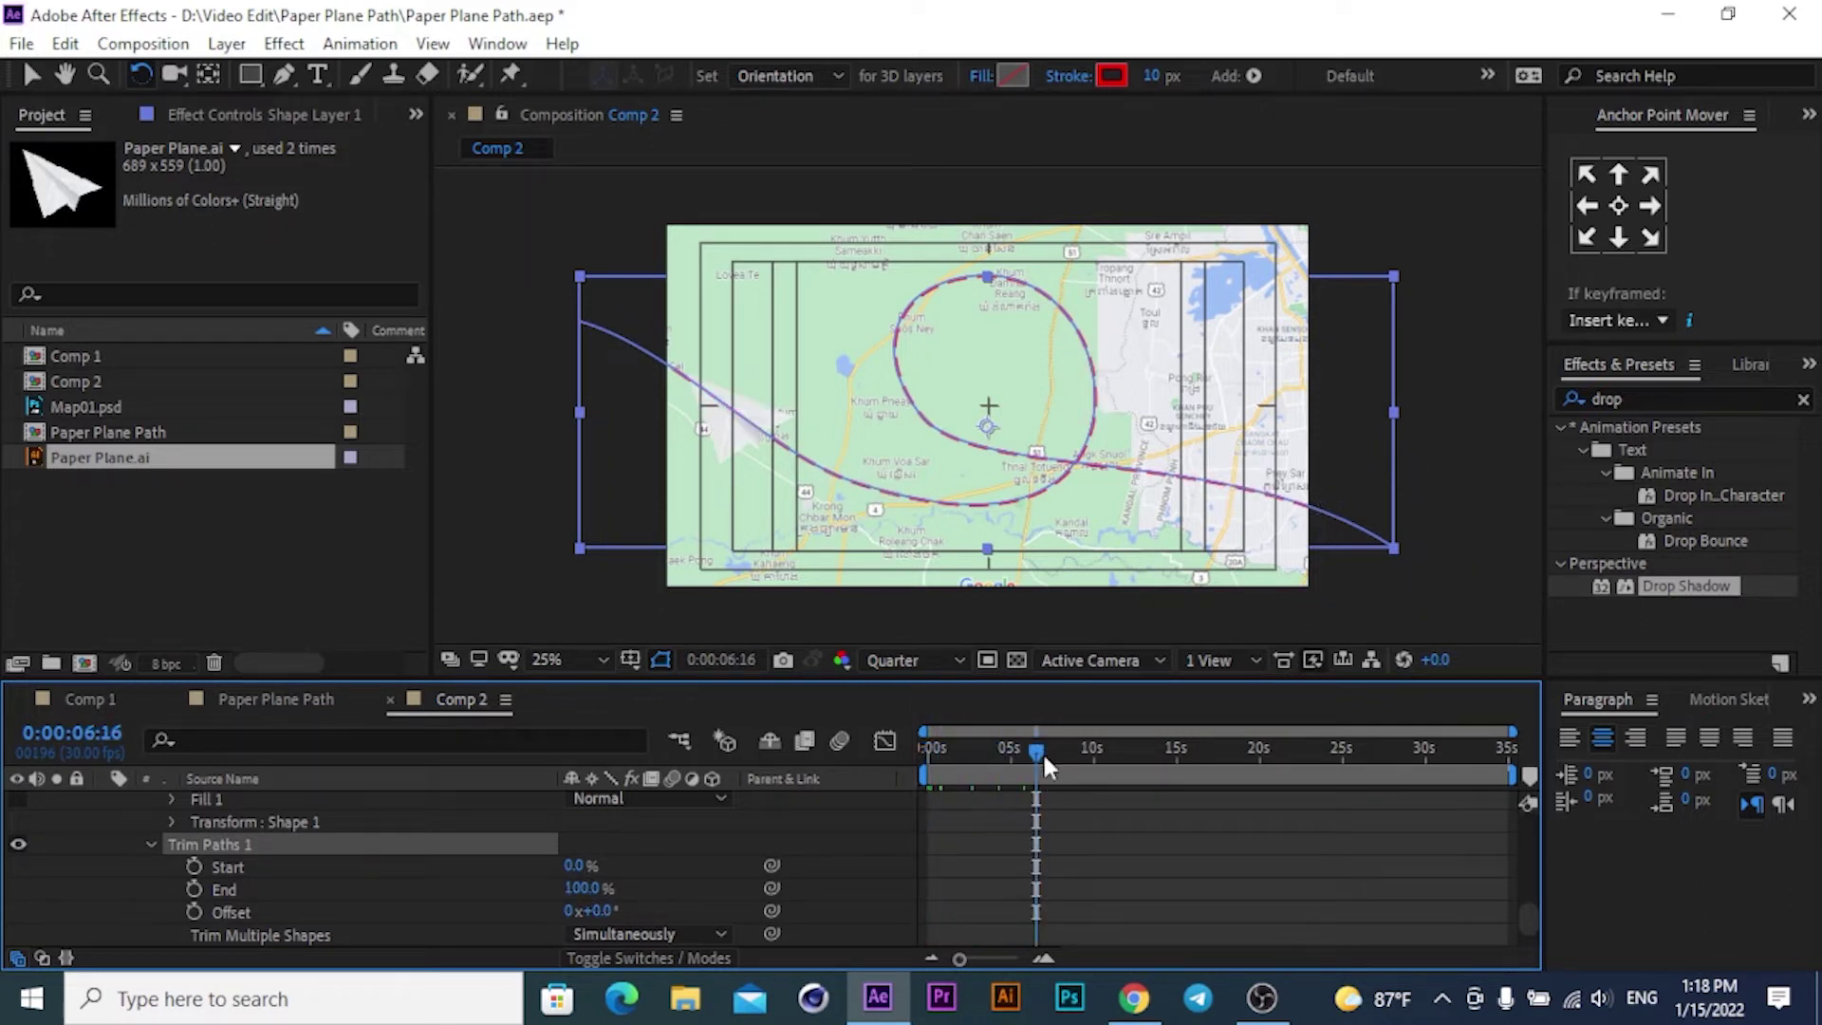
{"action": "scroll", "coordinate": [1089, 788], "scroll_direction": "up", "scroll_amount": 10}
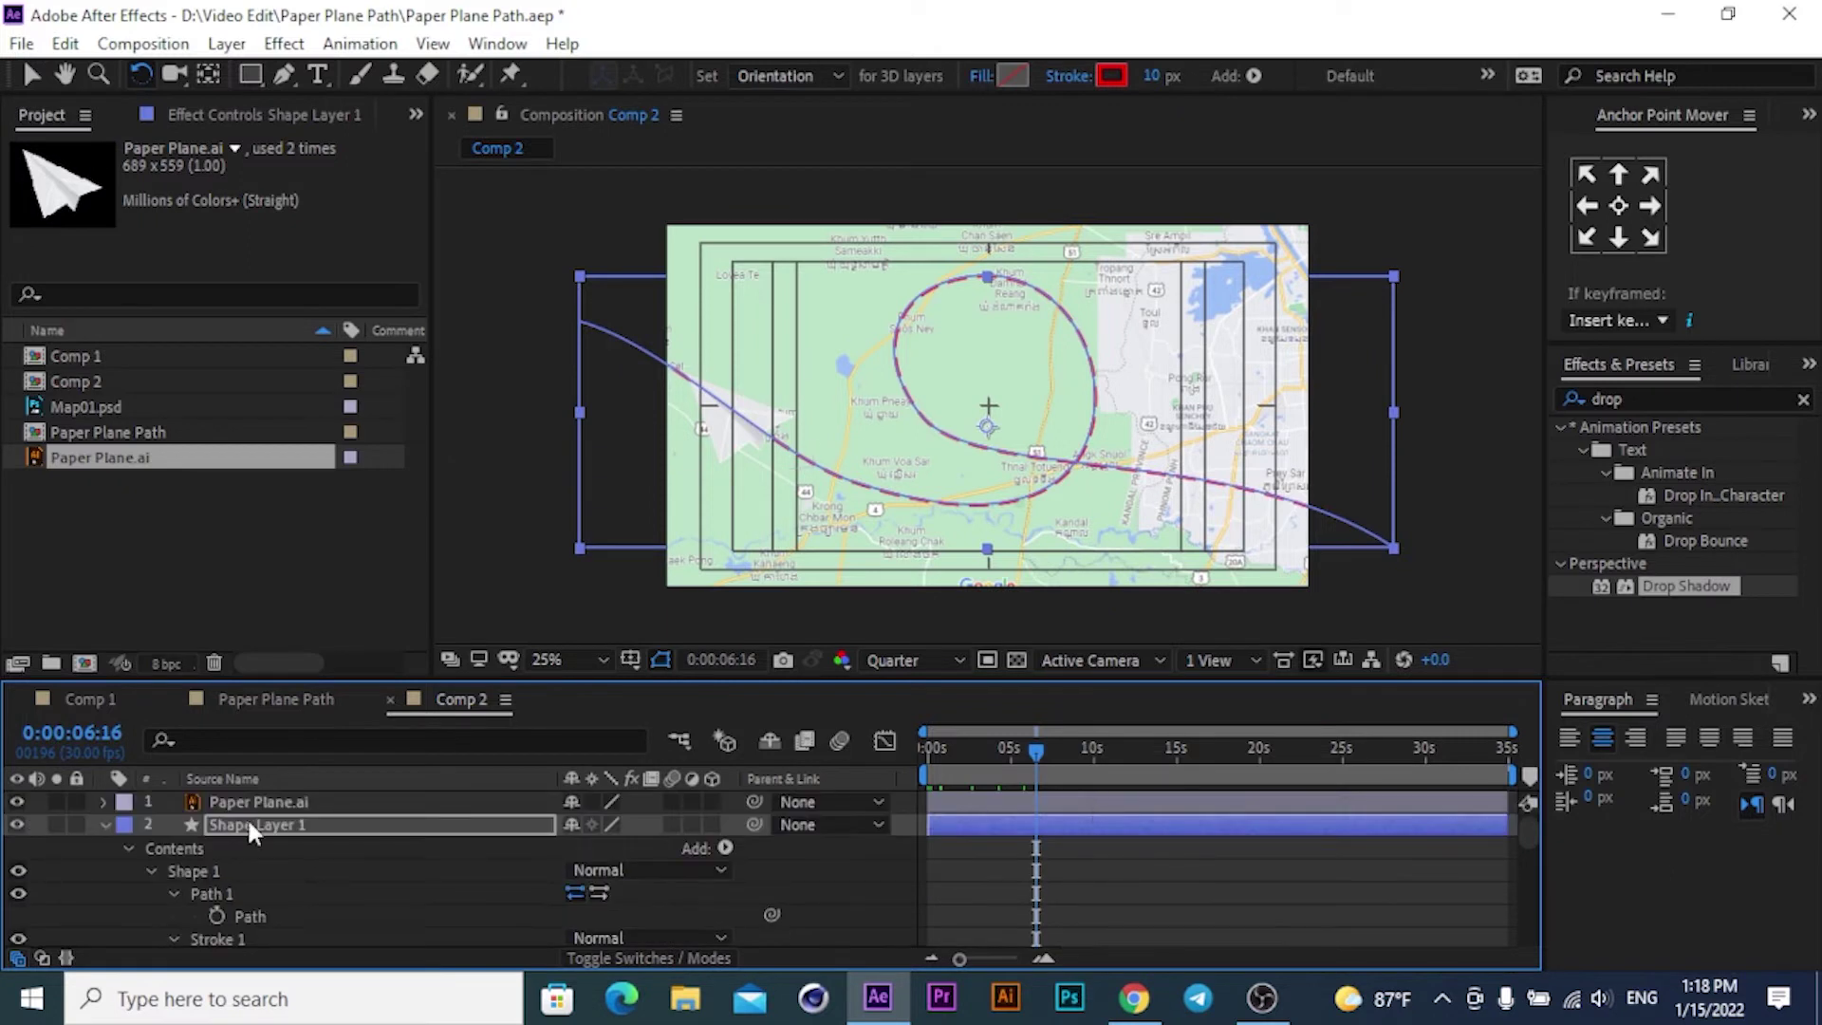
{"action": "left_click", "coordinate": [102, 802]}
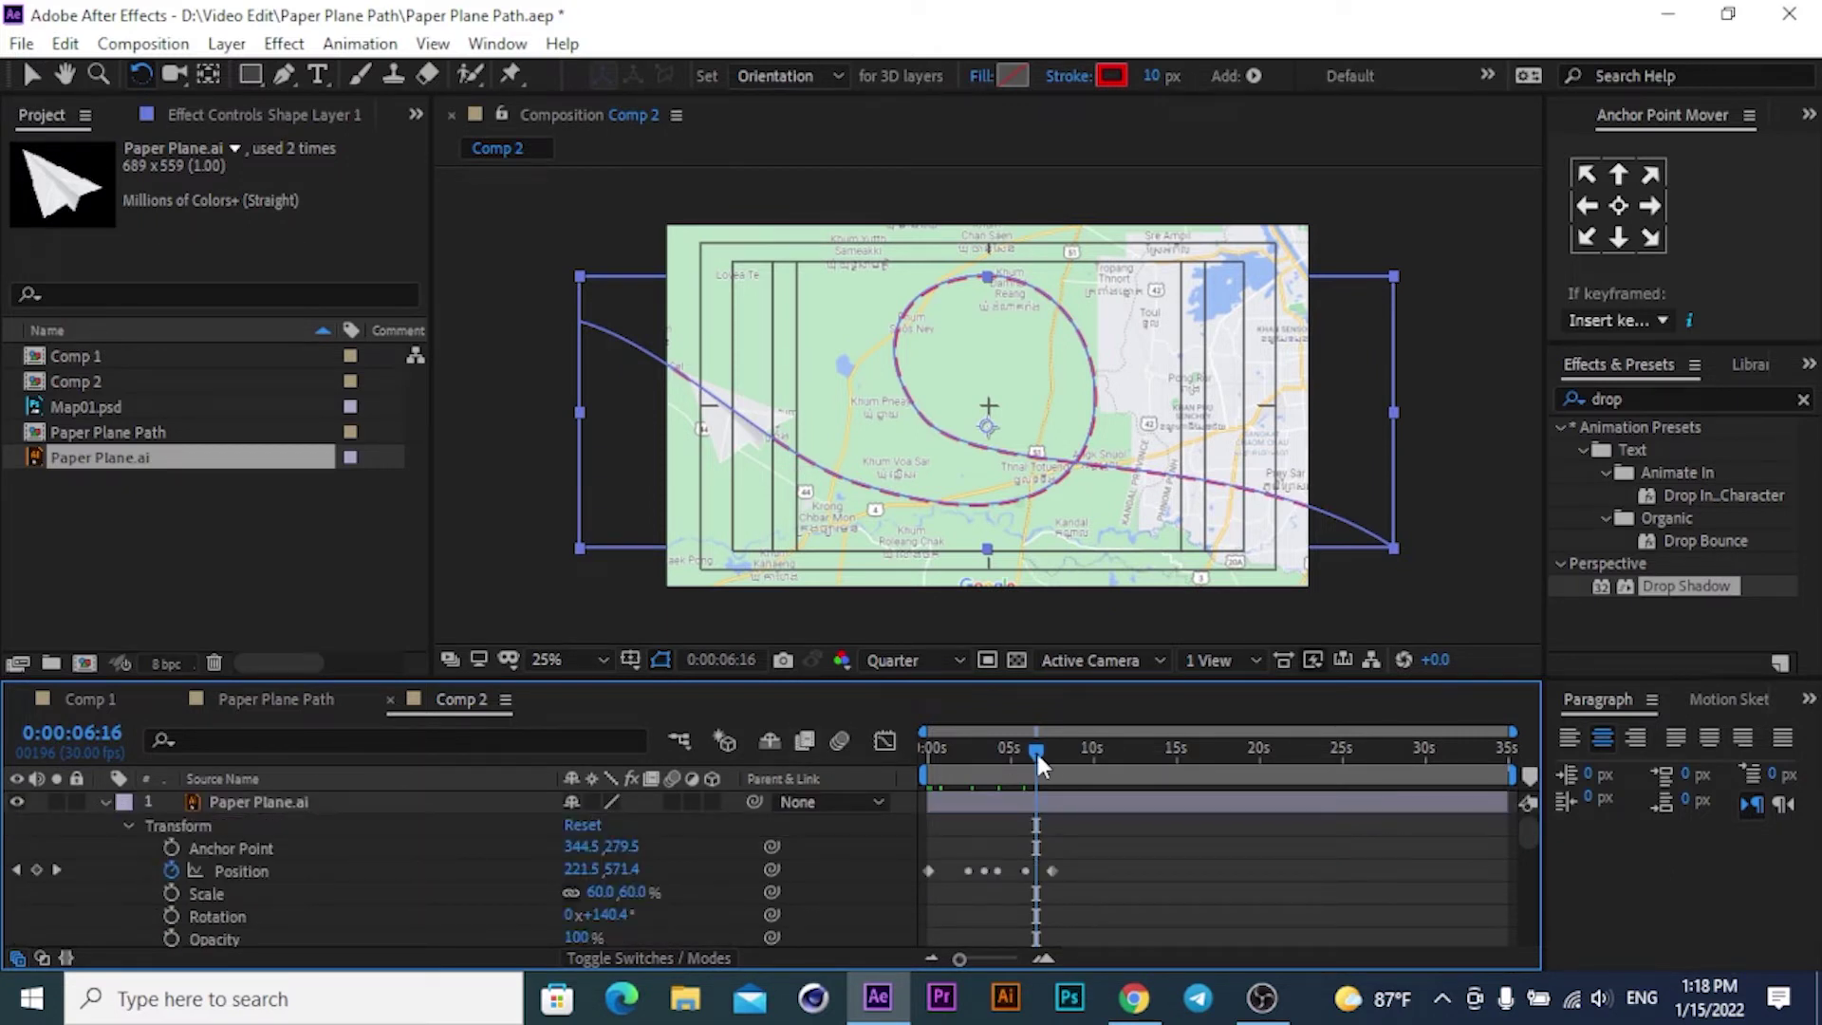
{"action": "left_click_drag", "start_coordinate": [1035, 746], "coordinate": [1050, 742]}
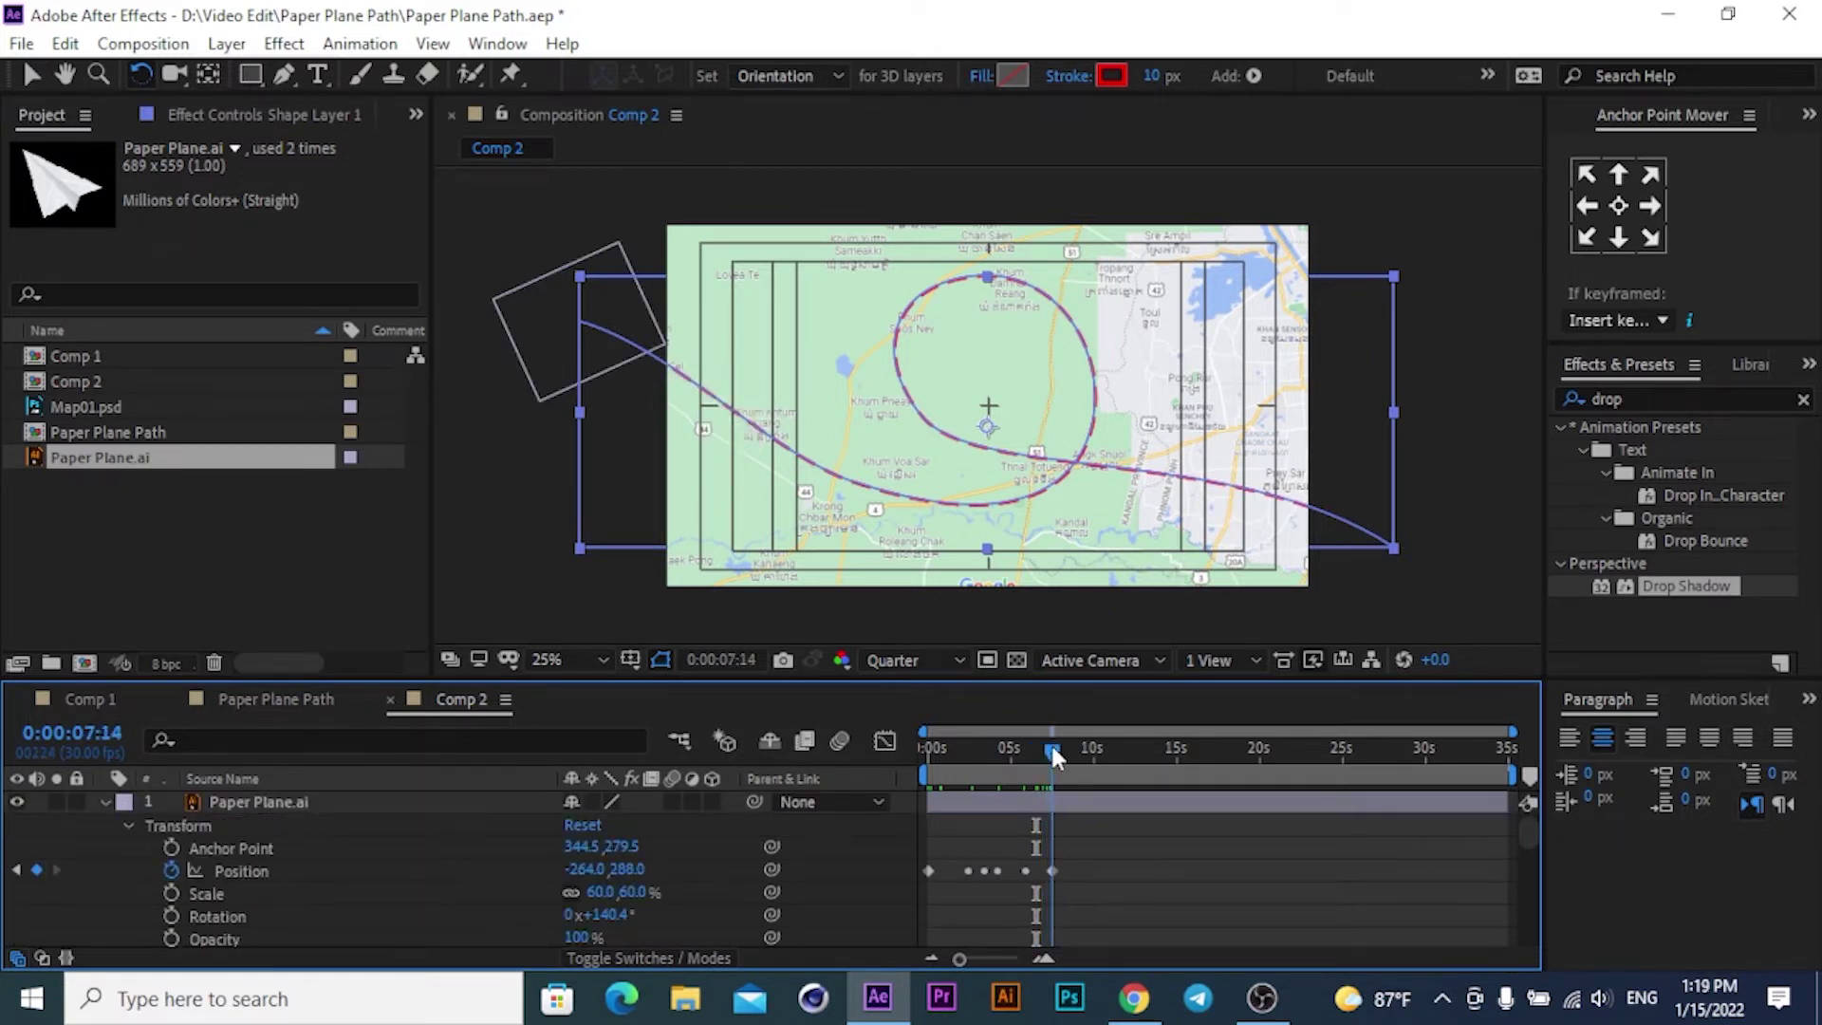
{"action": "scroll", "coordinate": [1086, 763], "scroll_direction": "down", "scroll_amount": 15}
{"action": "scroll", "coordinate": [1089, 780], "scroll_direction": "up", "scroll_amount": 3}
{"action": "scroll", "coordinate": [1089, 780], "scroll_direction": "down", "scroll_amount": 5}
{"action": "scroll", "coordinate": [1089, 780], "scroll_direction": "down", "scroll_amount": 3}
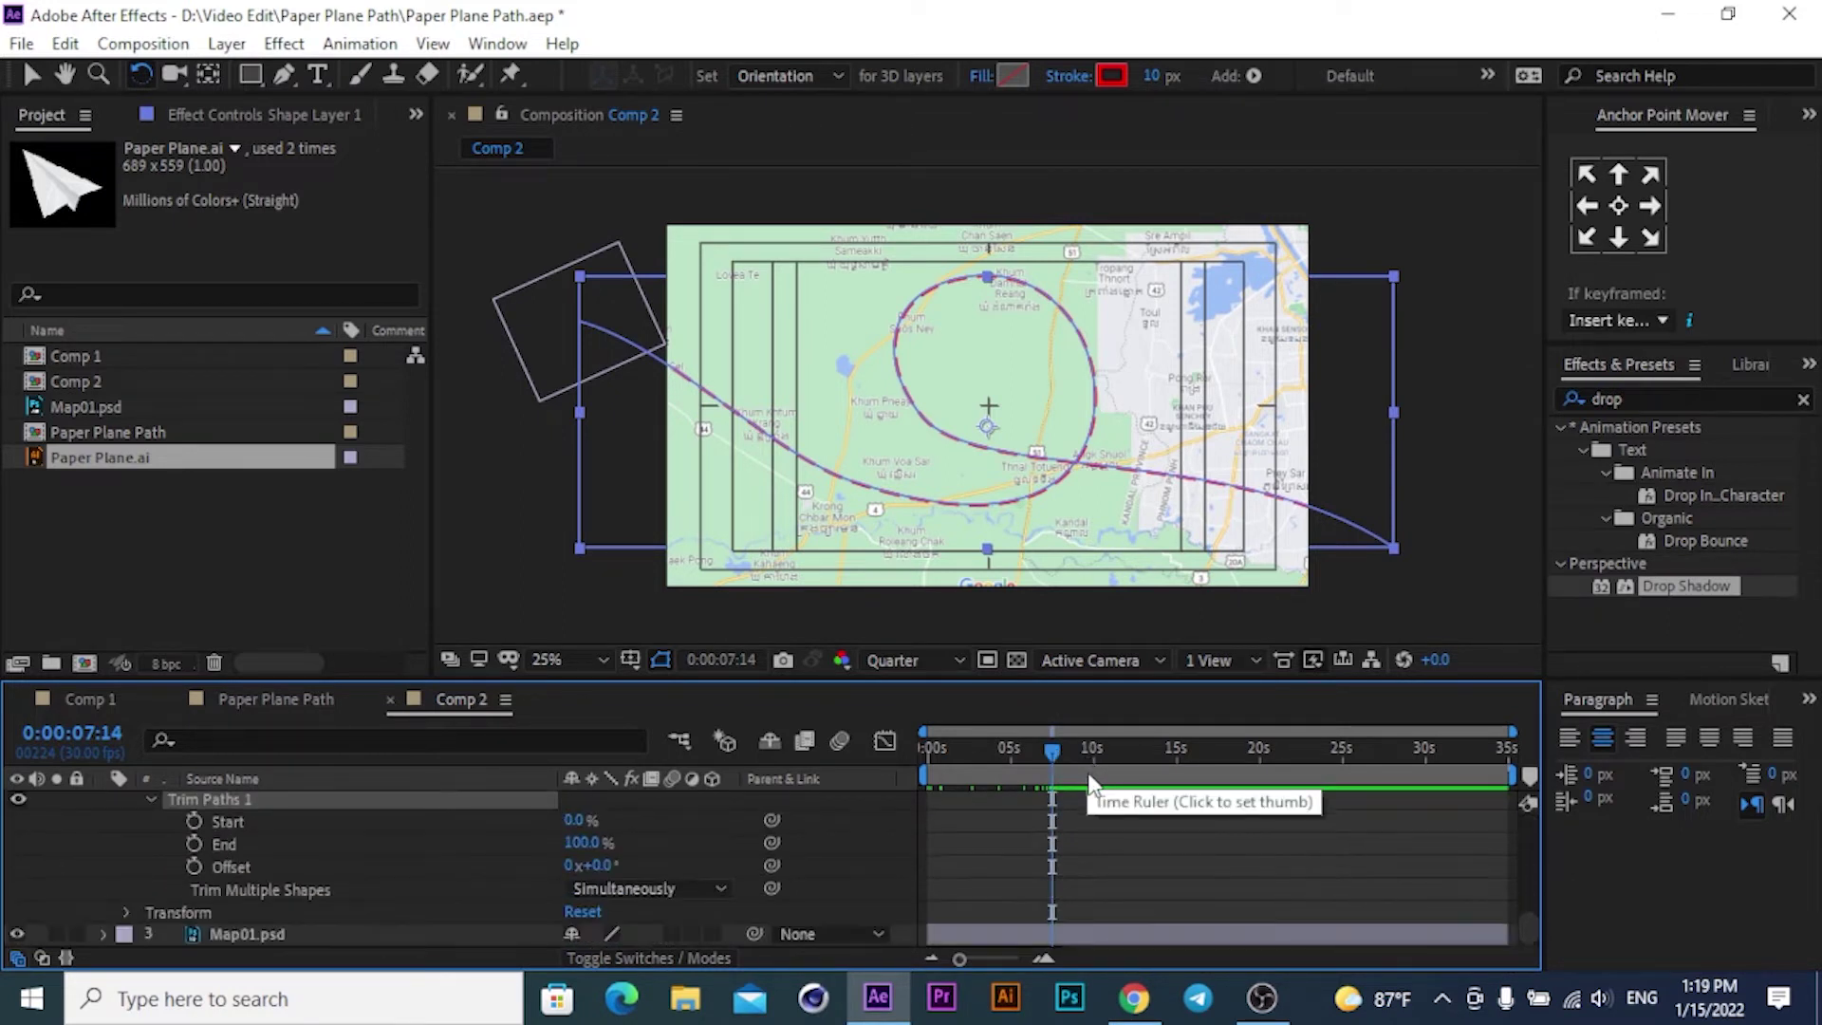
{"action": "scroll", "coordinate": [1089, 780], "scroll_direction": "up", "scroll_amount": 3}
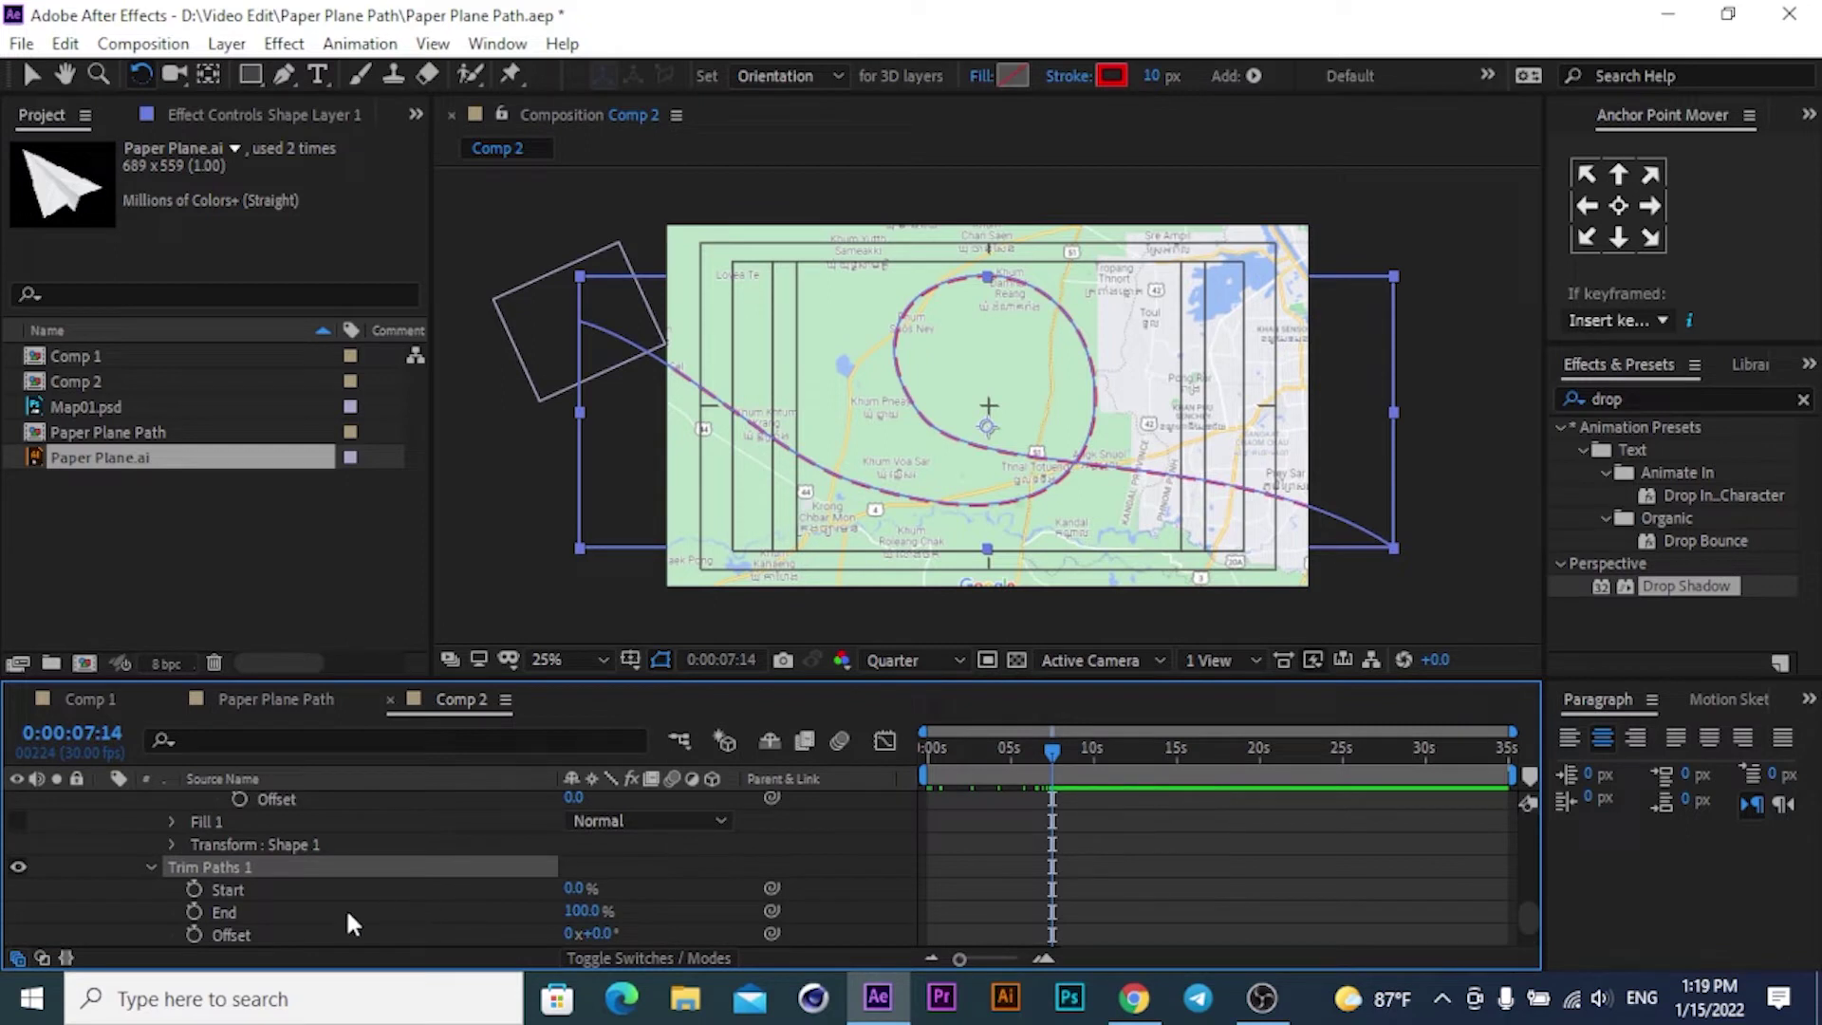
{"action": "left_click", "coordinate": [194, 911]}
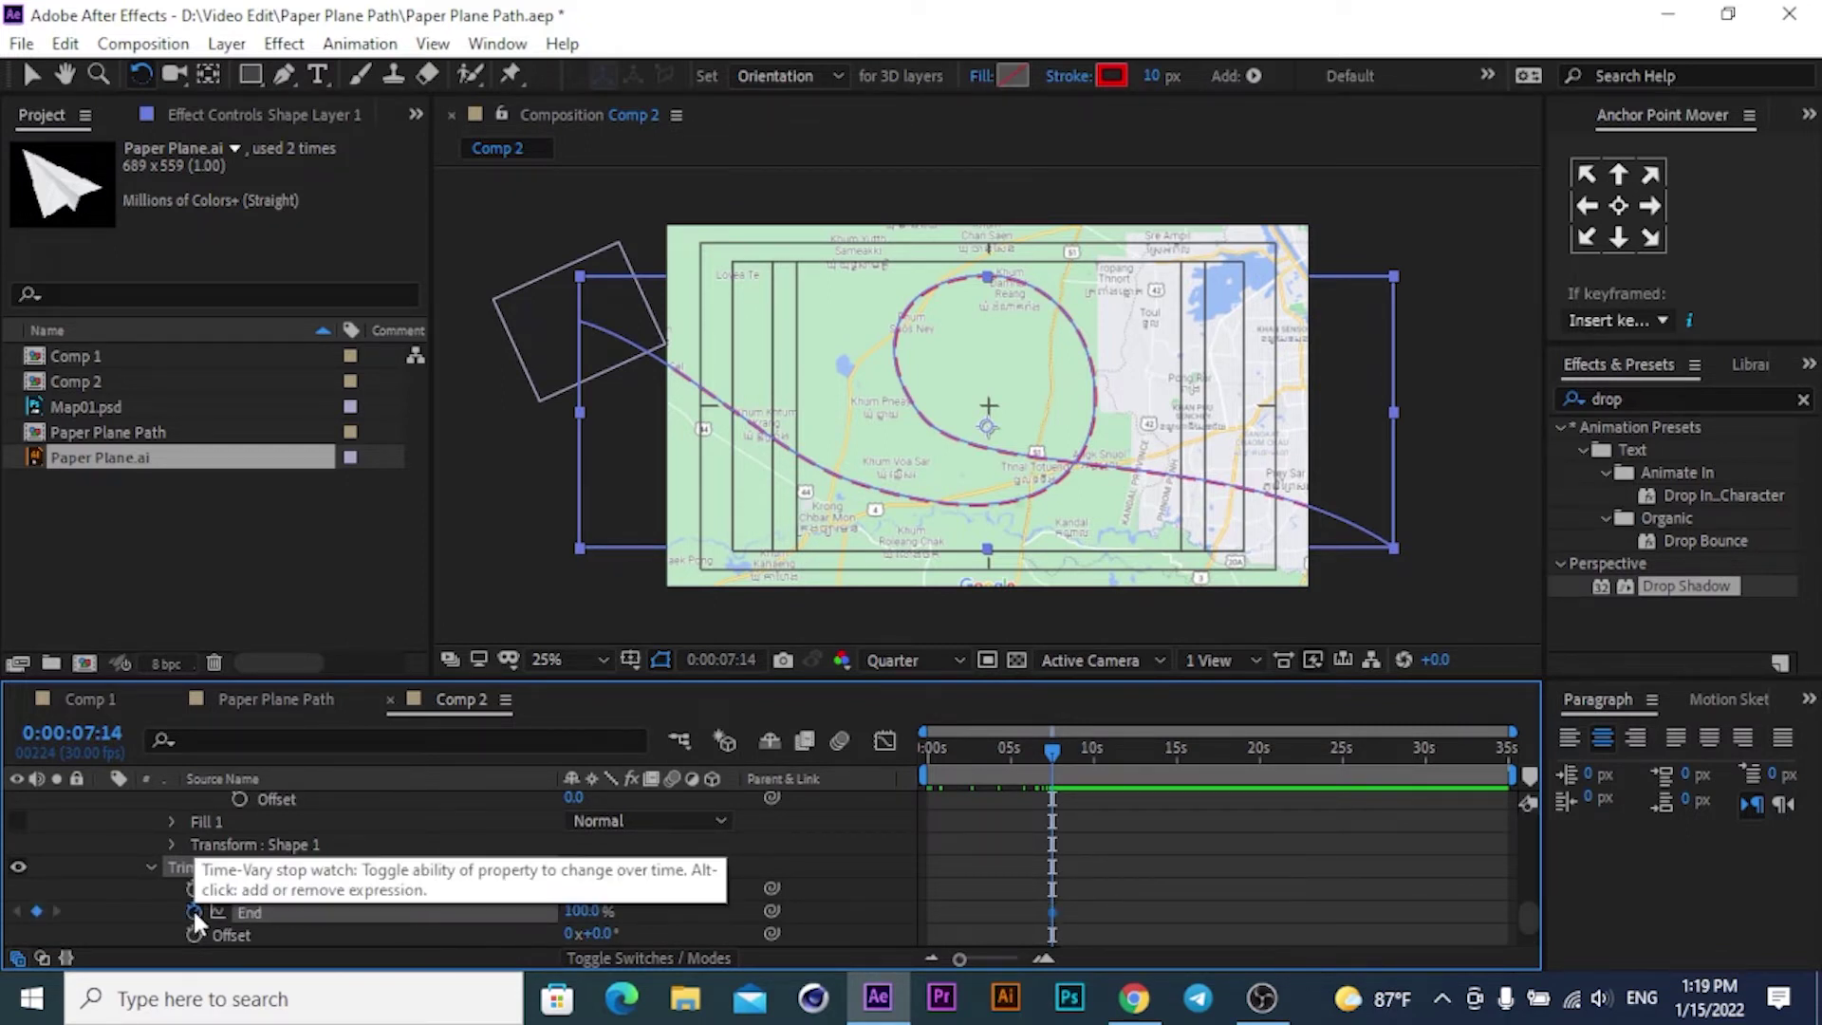
At 0:00 set Trim Paths End to 0% and preview the path drawing on.
{"action": "left_click_drag", "start_coordinate": [1051, 750], "coordinate": [926, 750]}
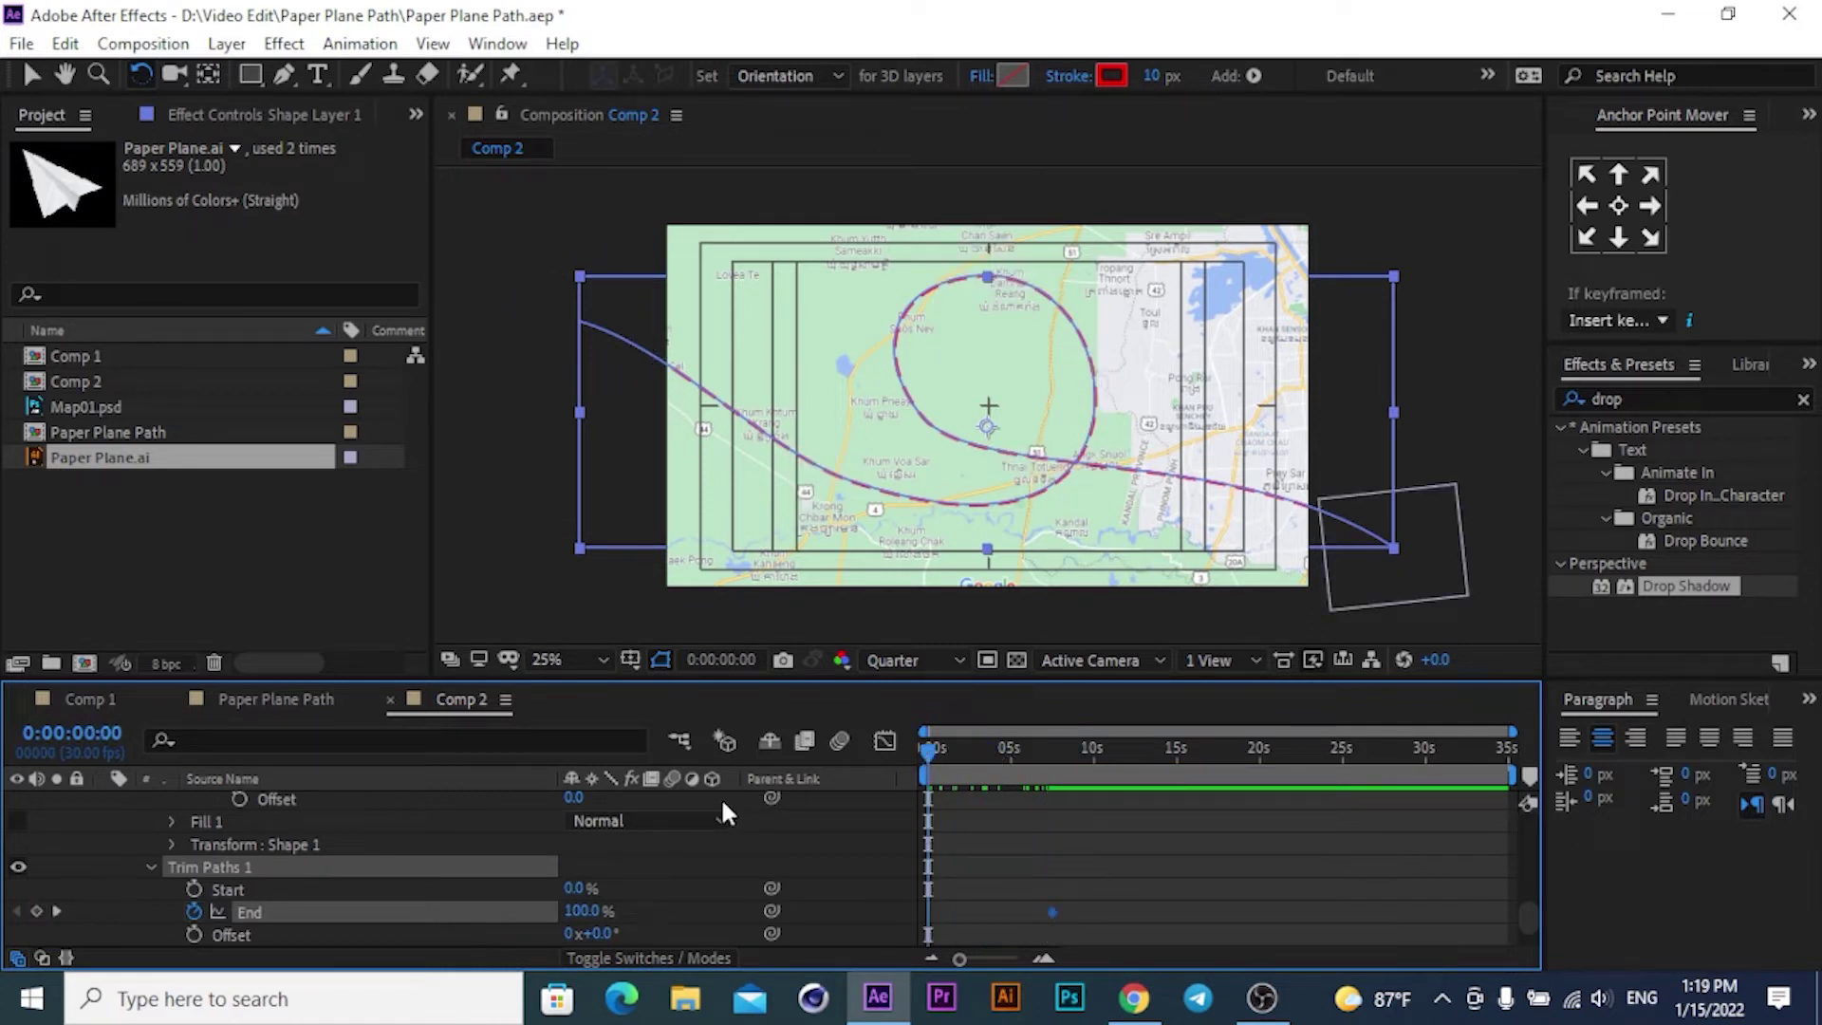
{"action": "left_click", "coordinate": [578, 910]}
{"action": "type", "text": "0"}
{"action": "key", "text": "Return"}
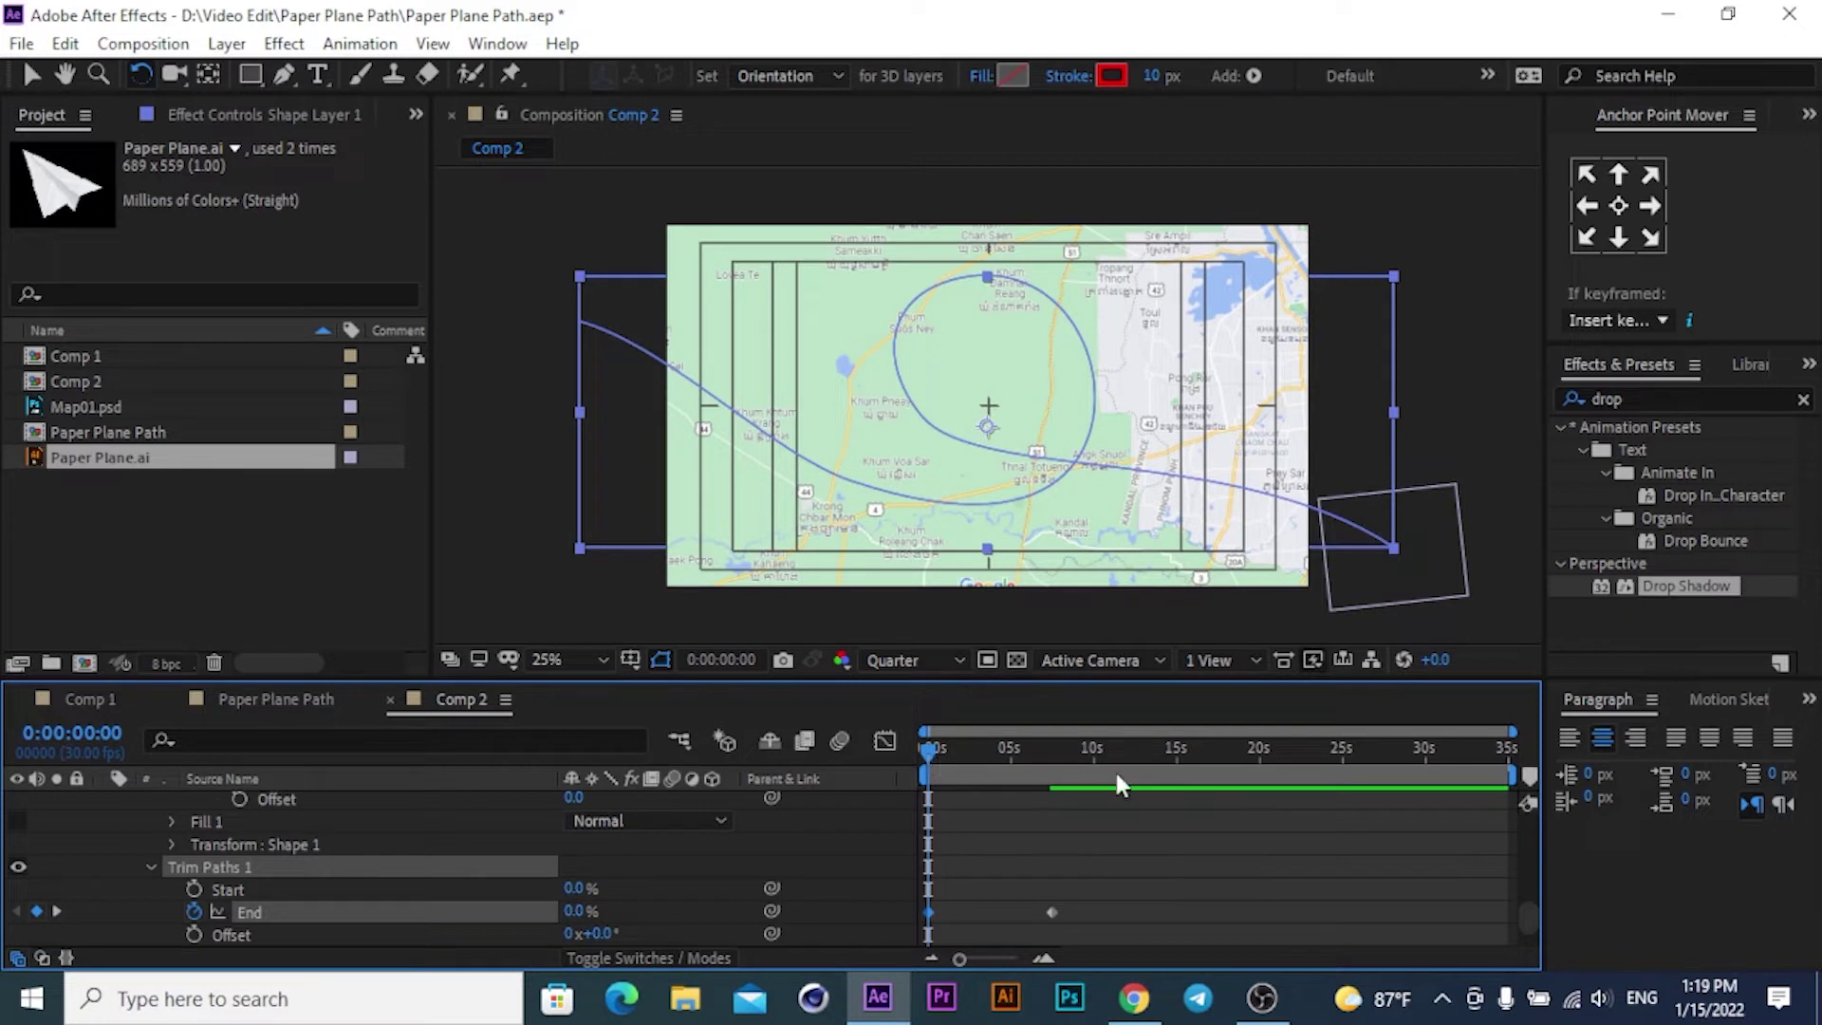
{"action": "key", "text": "space"}
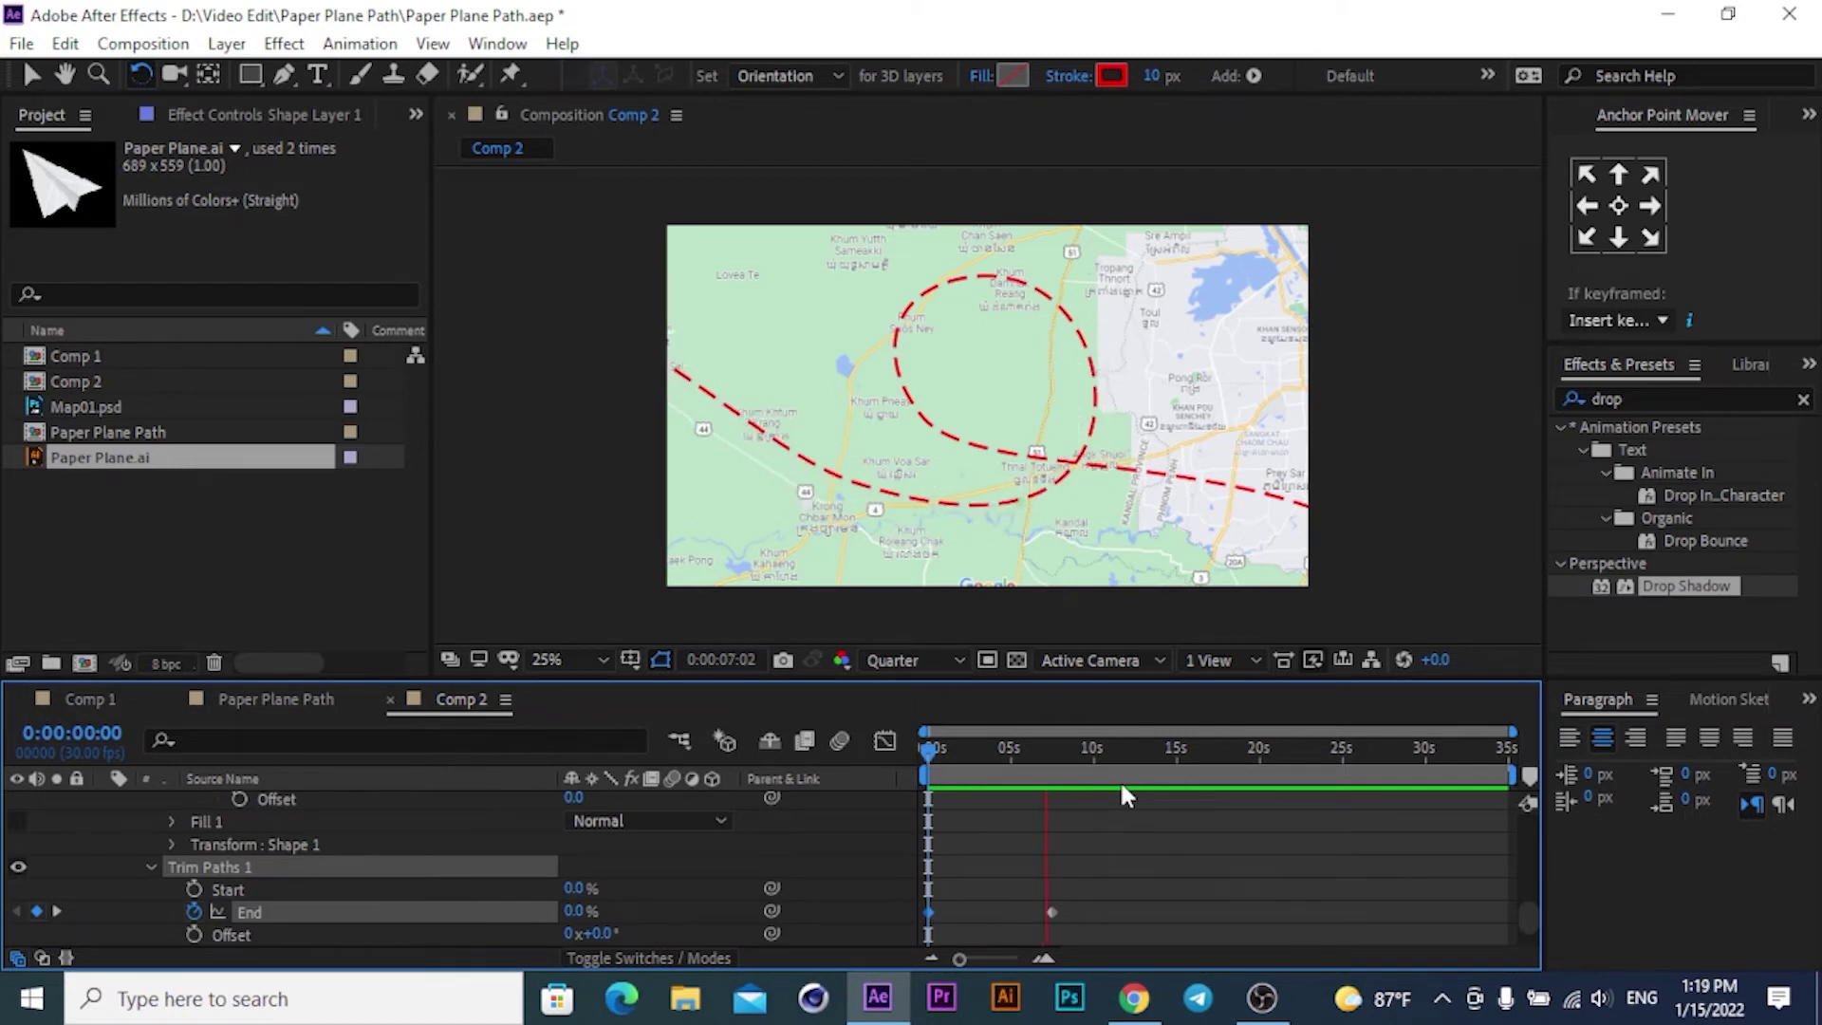
{"action": "key", "text": "space"}
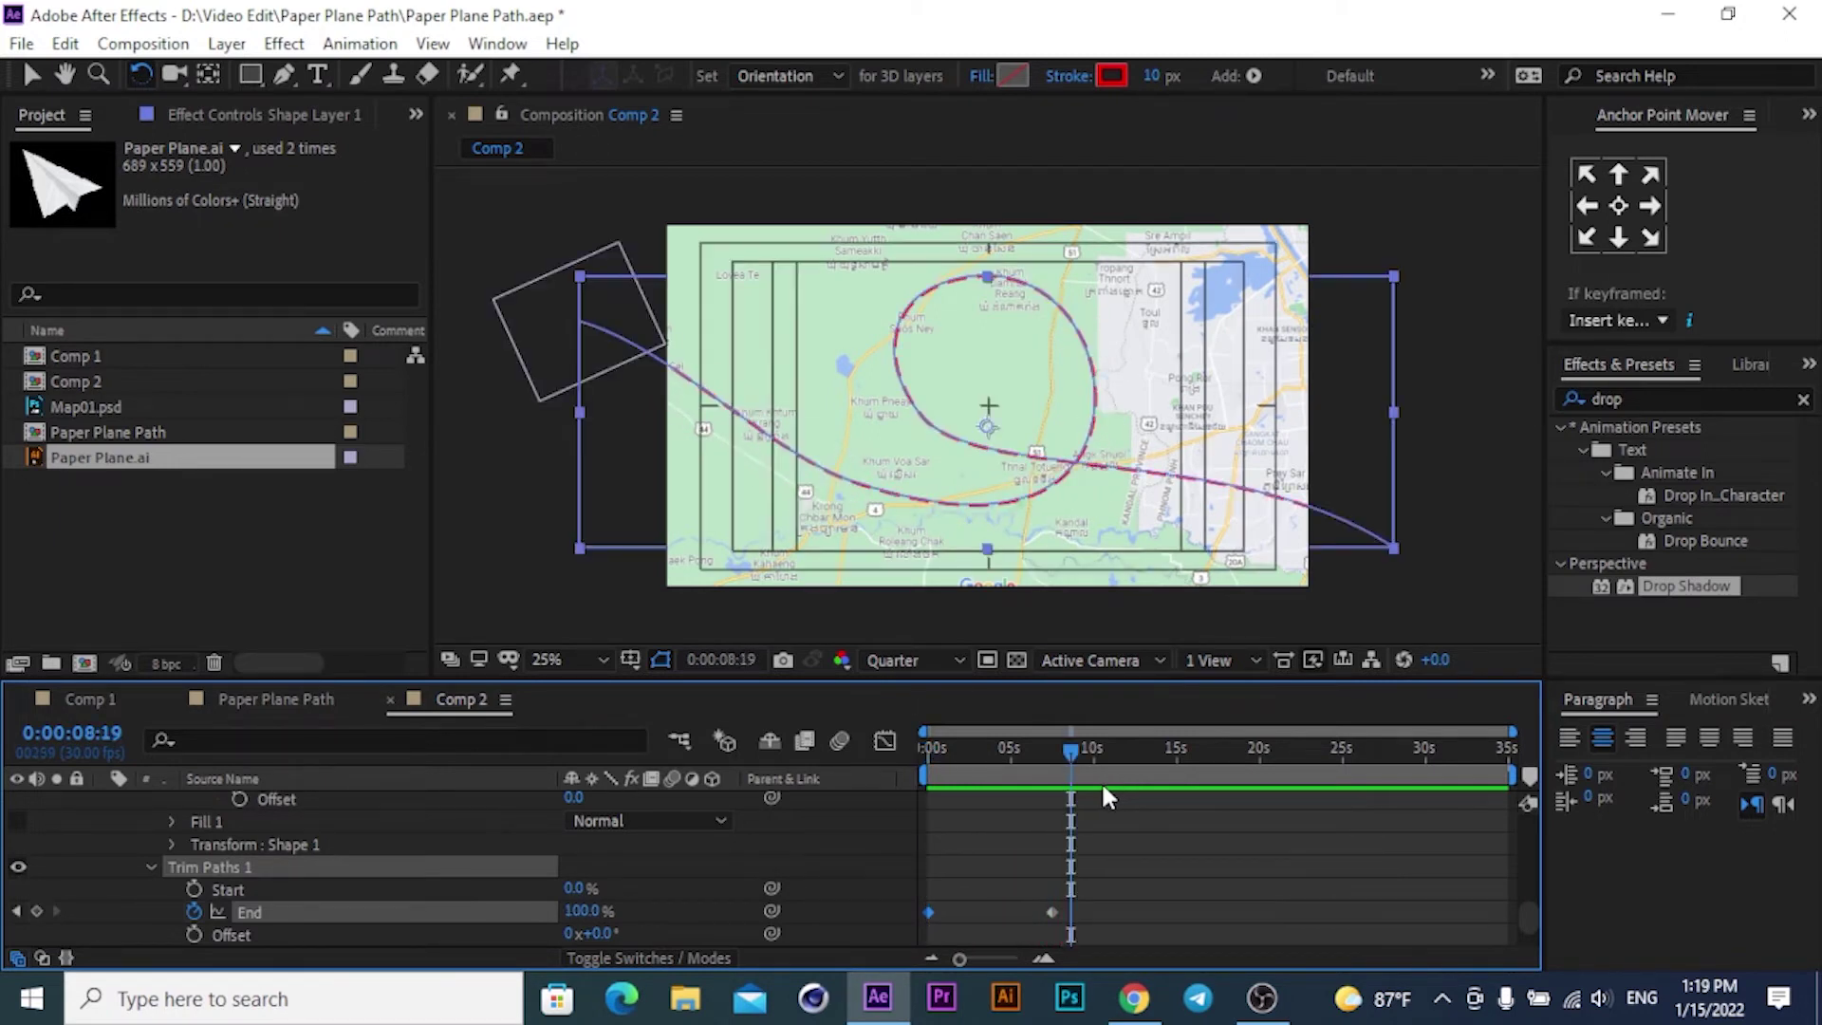
Collapse the path and plane layers and select both of them.
{"action": "left_click_drag", "start_coordinate": [1071, 744], "coordinate": [1055, 748]}
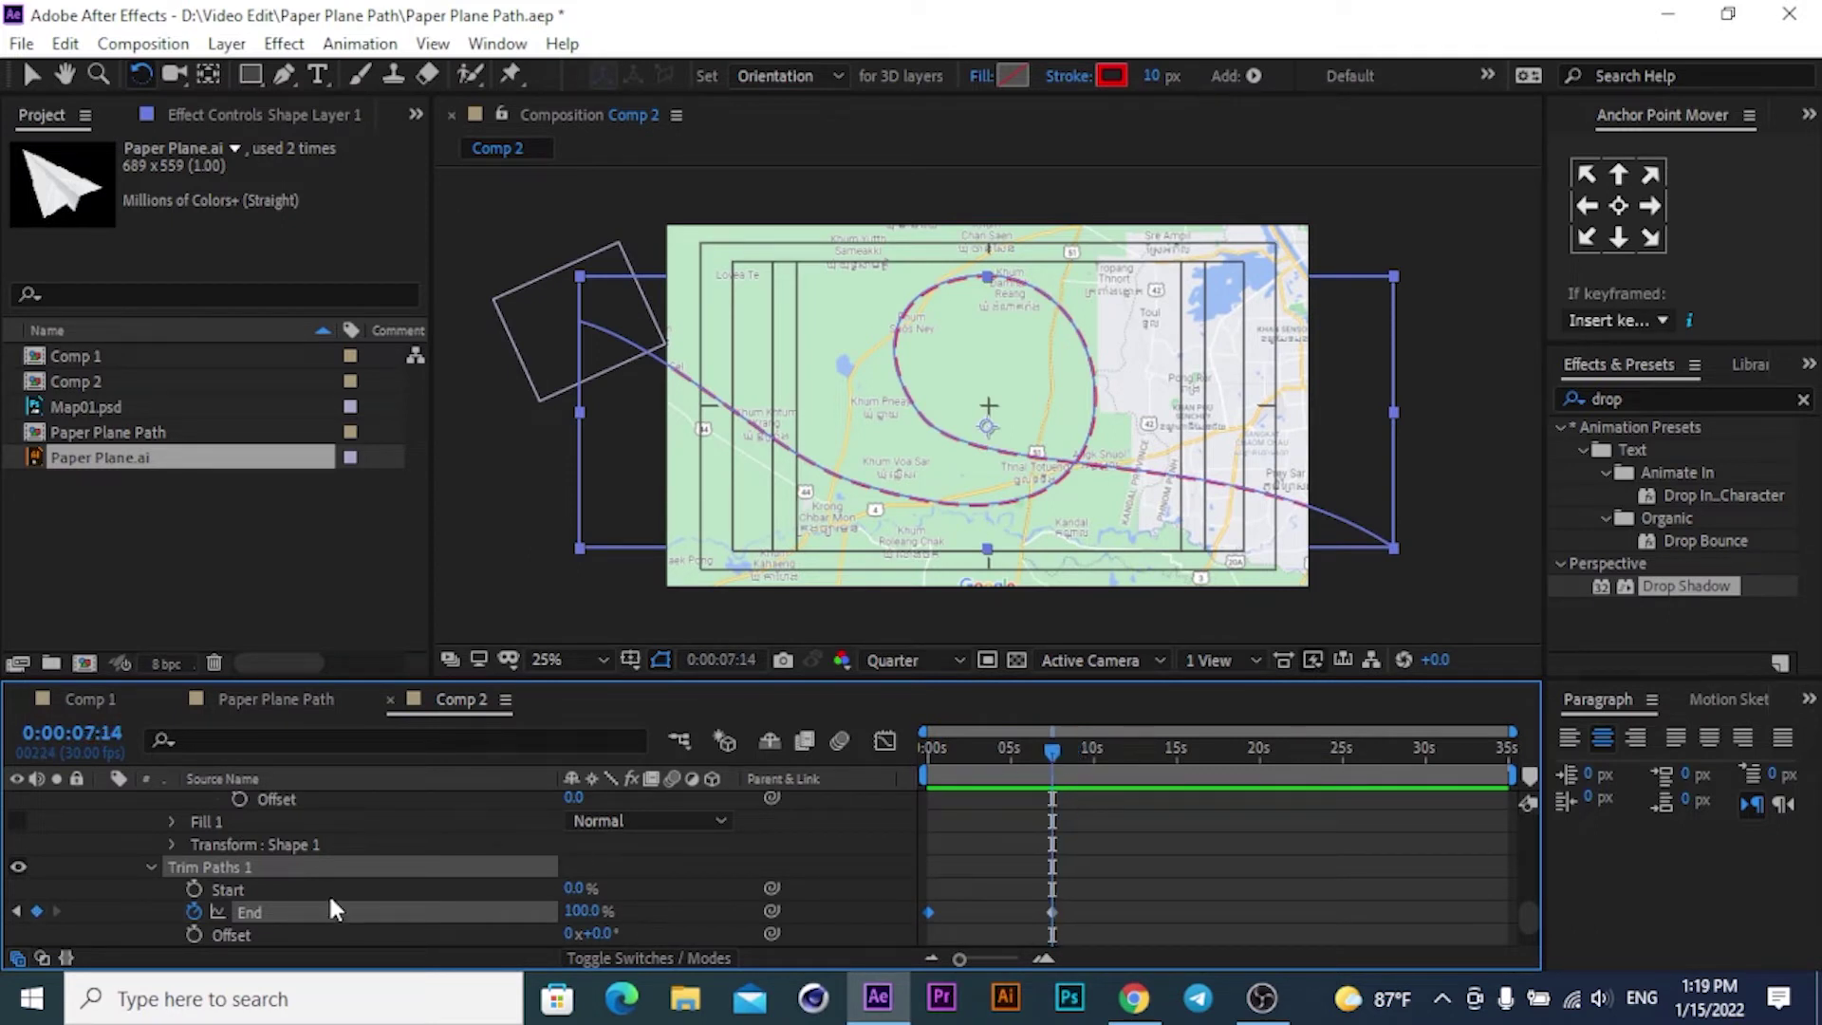
{"action": "scroll", "coordinate": [331, 876], "scroll_direction": "up", "scroll_amount": 4}
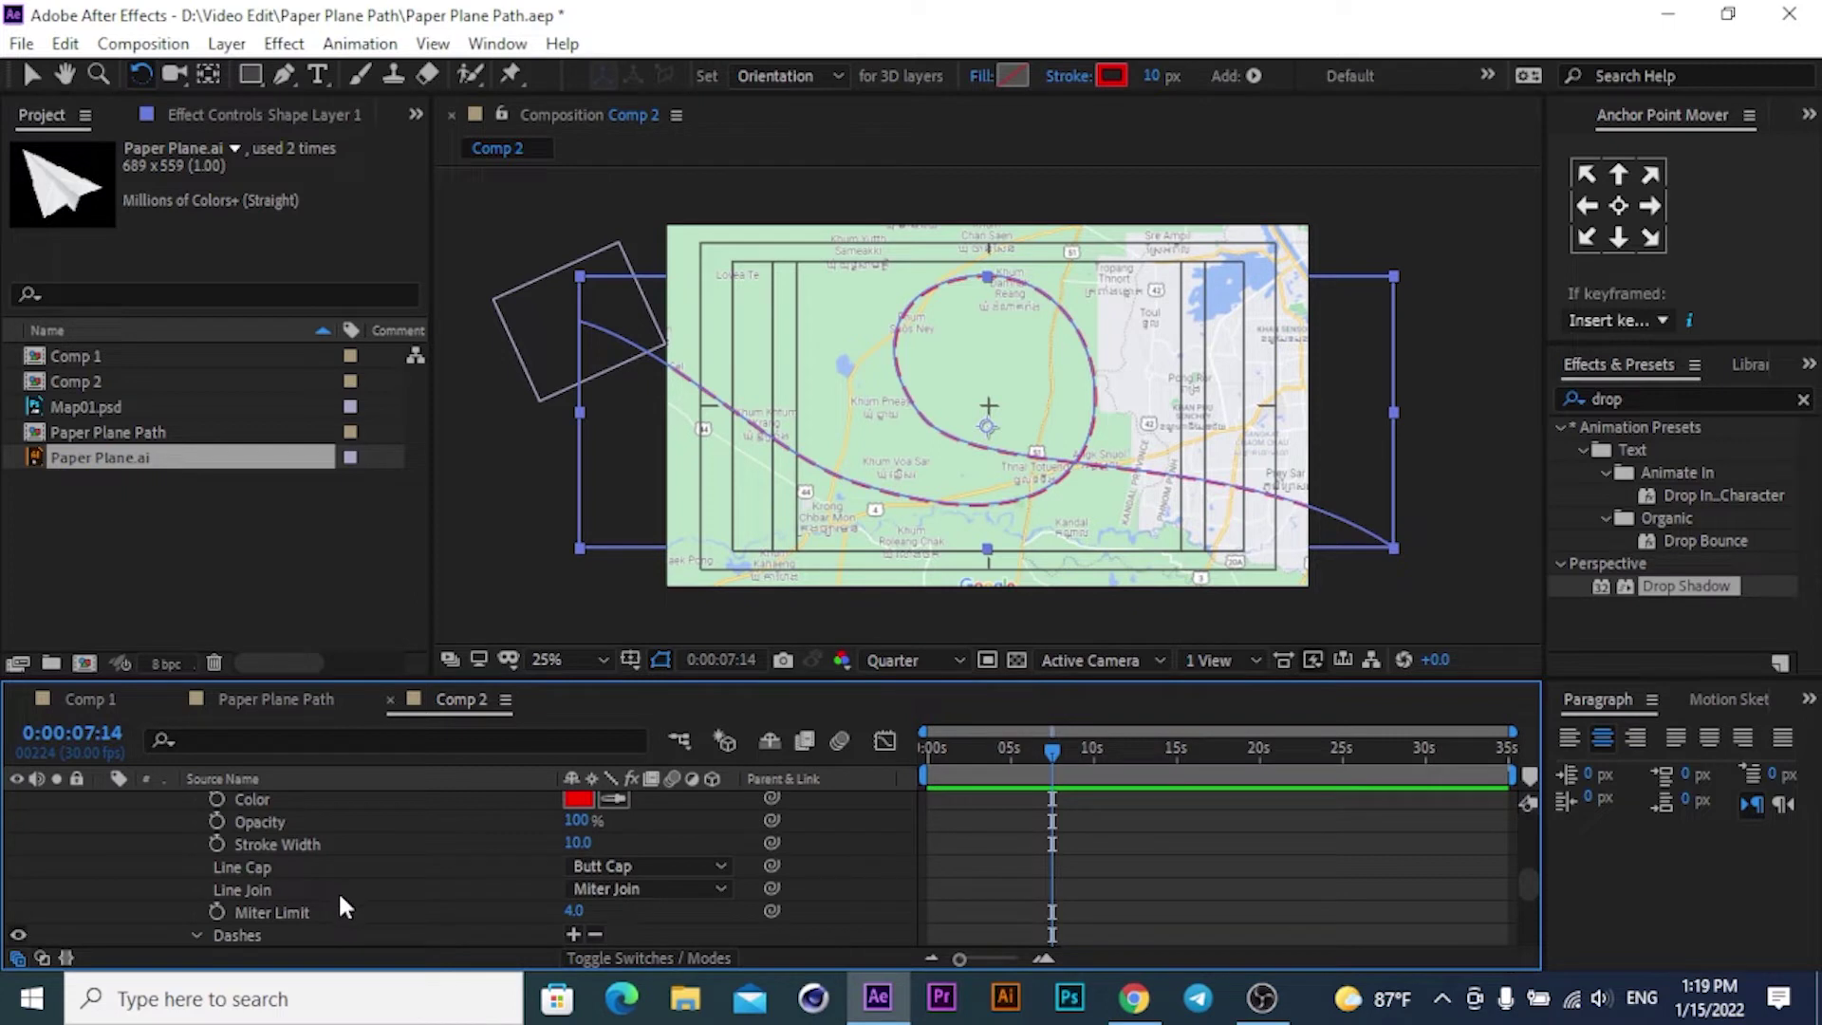
{"action": "scroll", "coordinate": [337, 896], "scroll_direction": "up", "scroll_amount": 3}
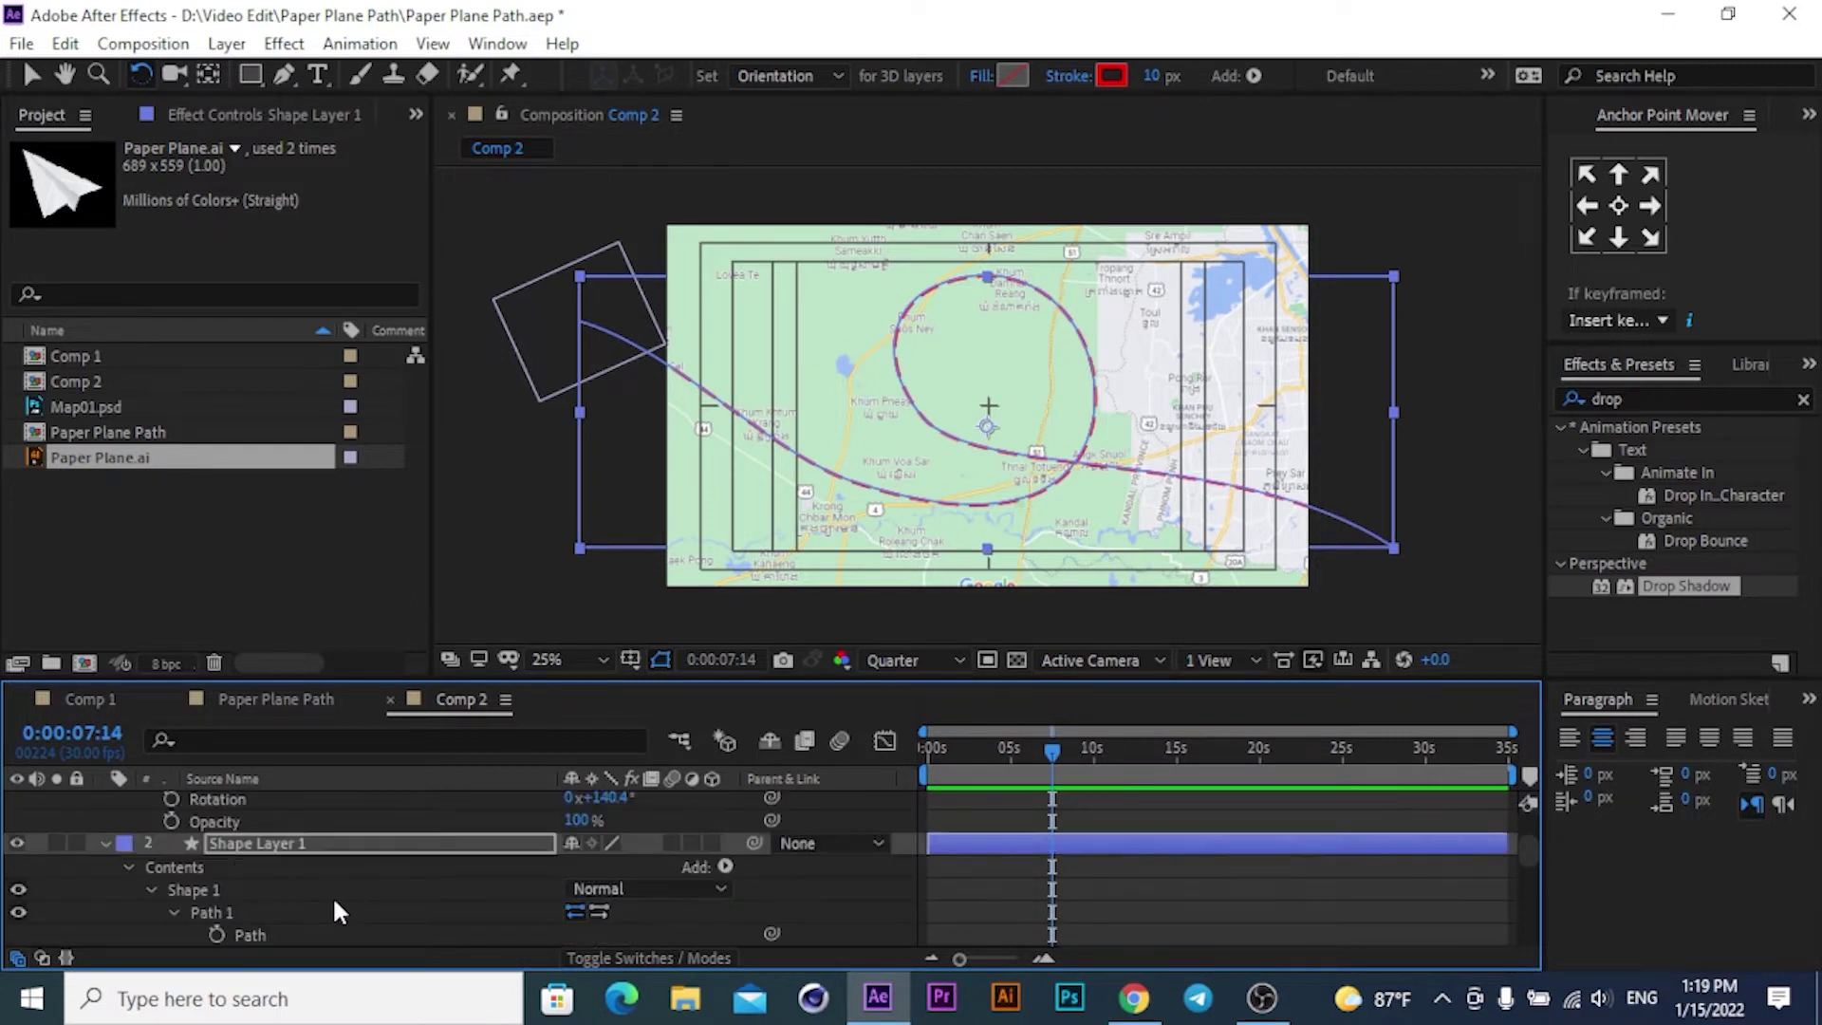
{"action": "scroll", "coordinate": [332, 895], "scroll_direction": "up", "scroll_amount": 3}
{"action": "left_click", "coordinate": [103, 912]}
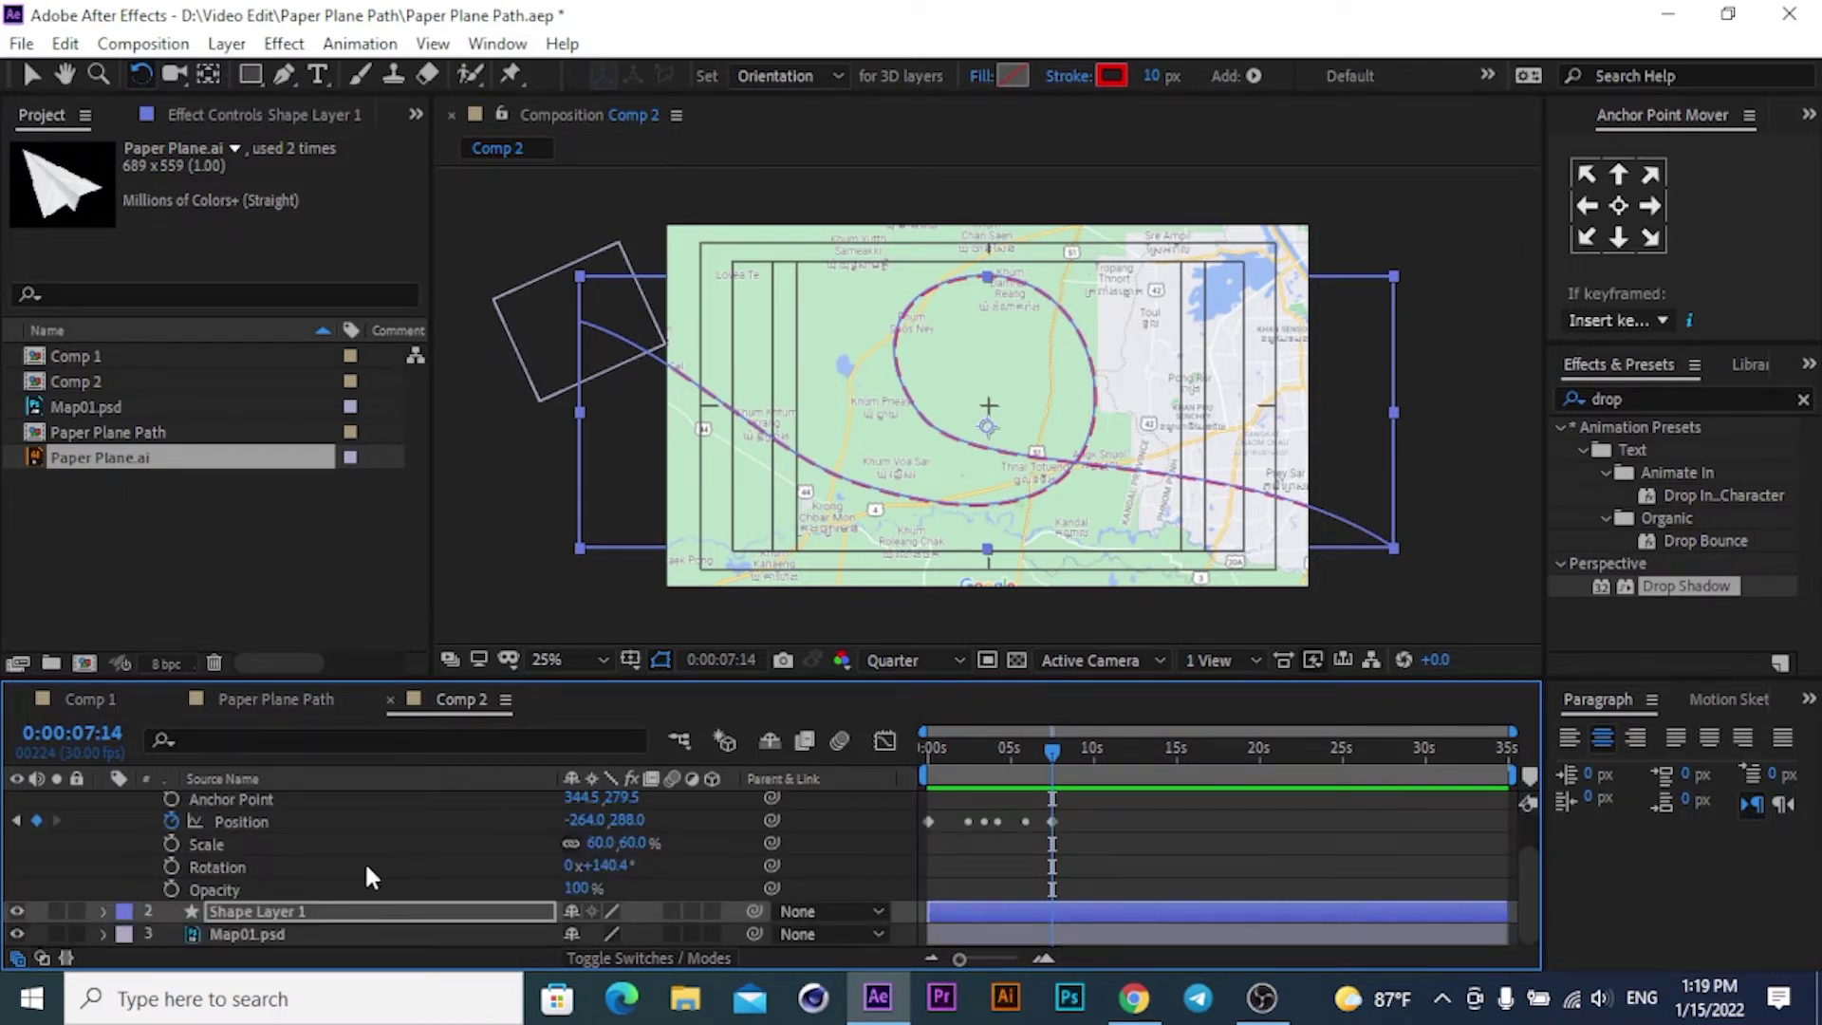
{"action": "scroll", "coordinate": [369, 878], "scroll_direction": "up", "scroll_amount": 2}
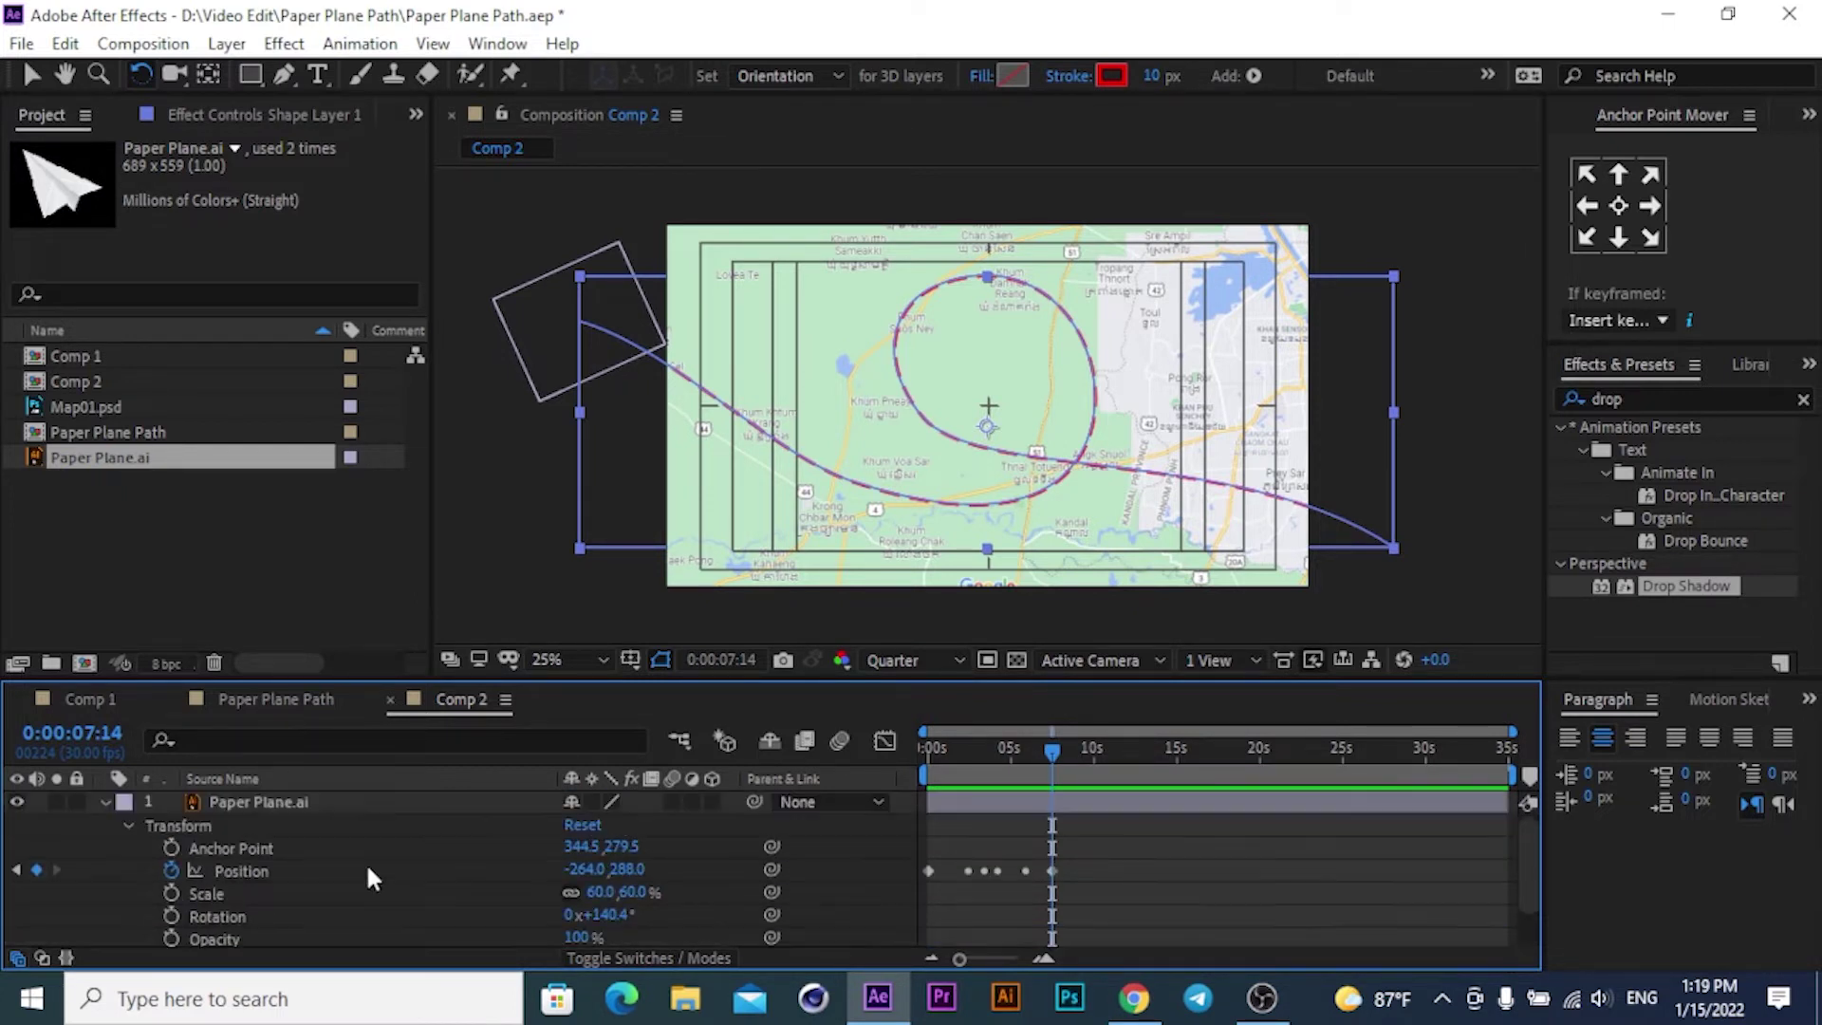
{"action": "left_click", "coordinate": [104, 803]}
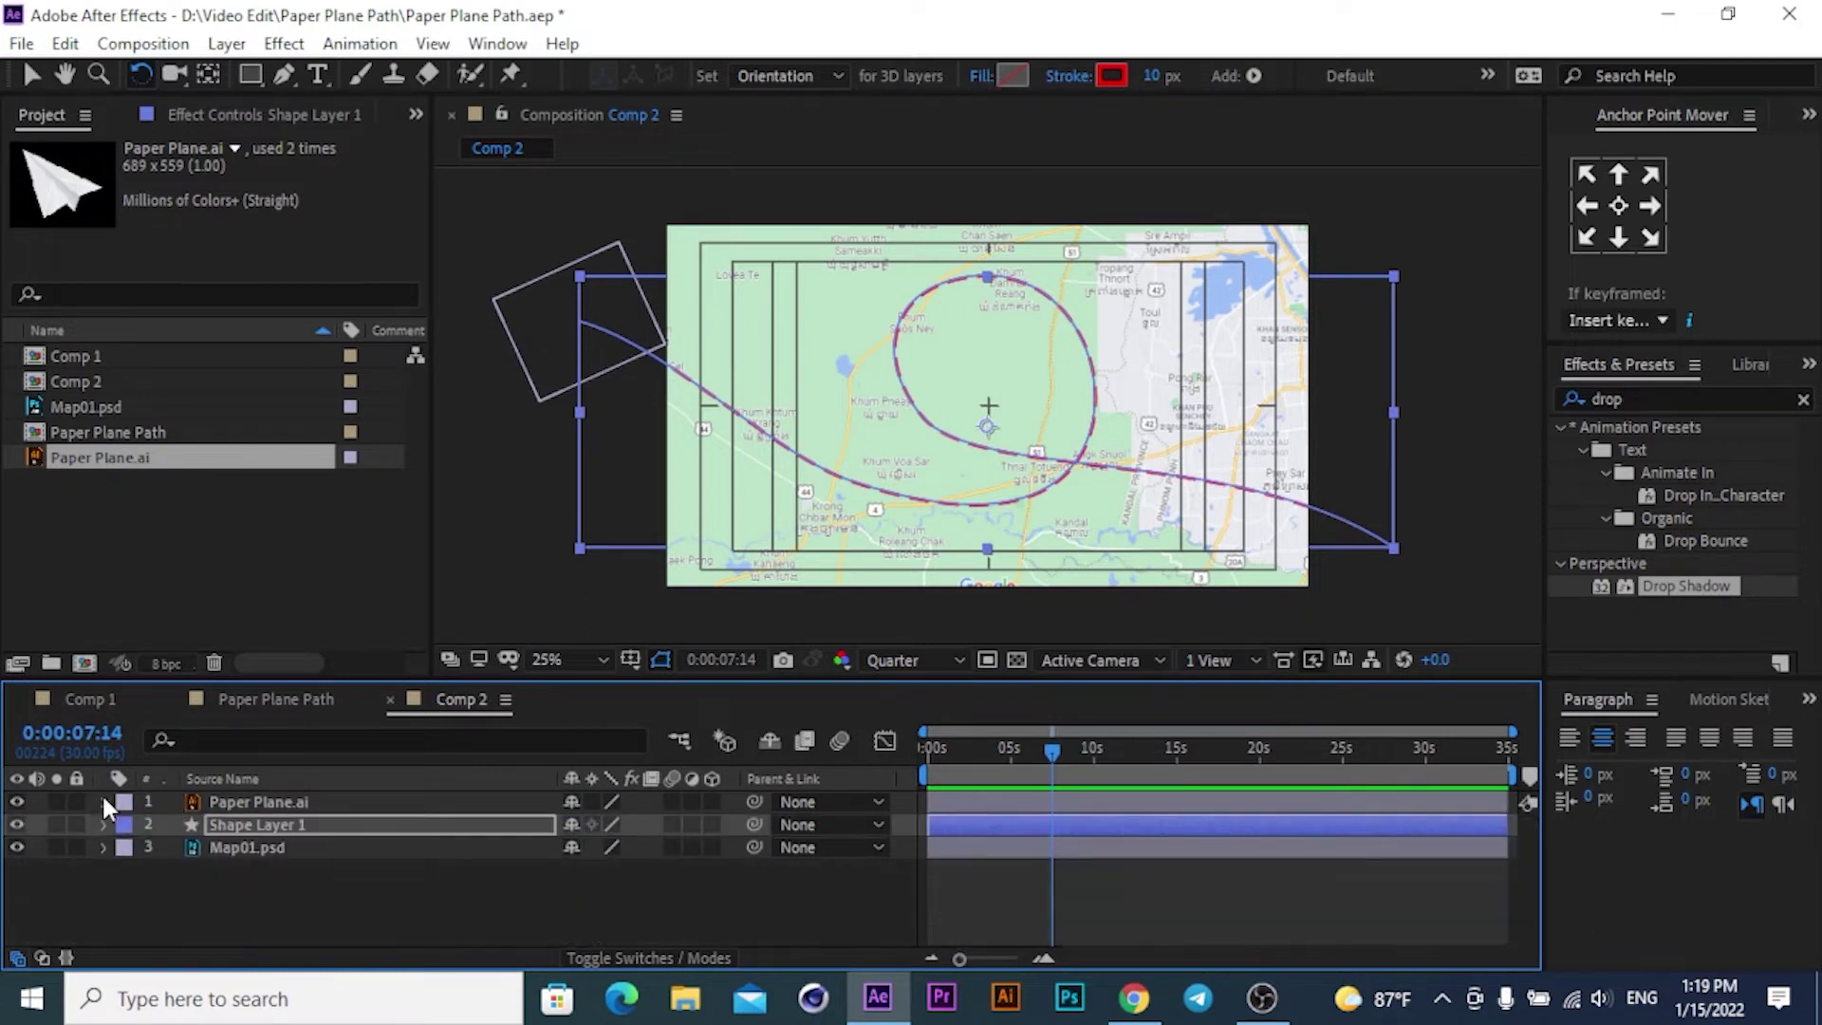
{"action": "left_click", "coordinate": [399, 805]}
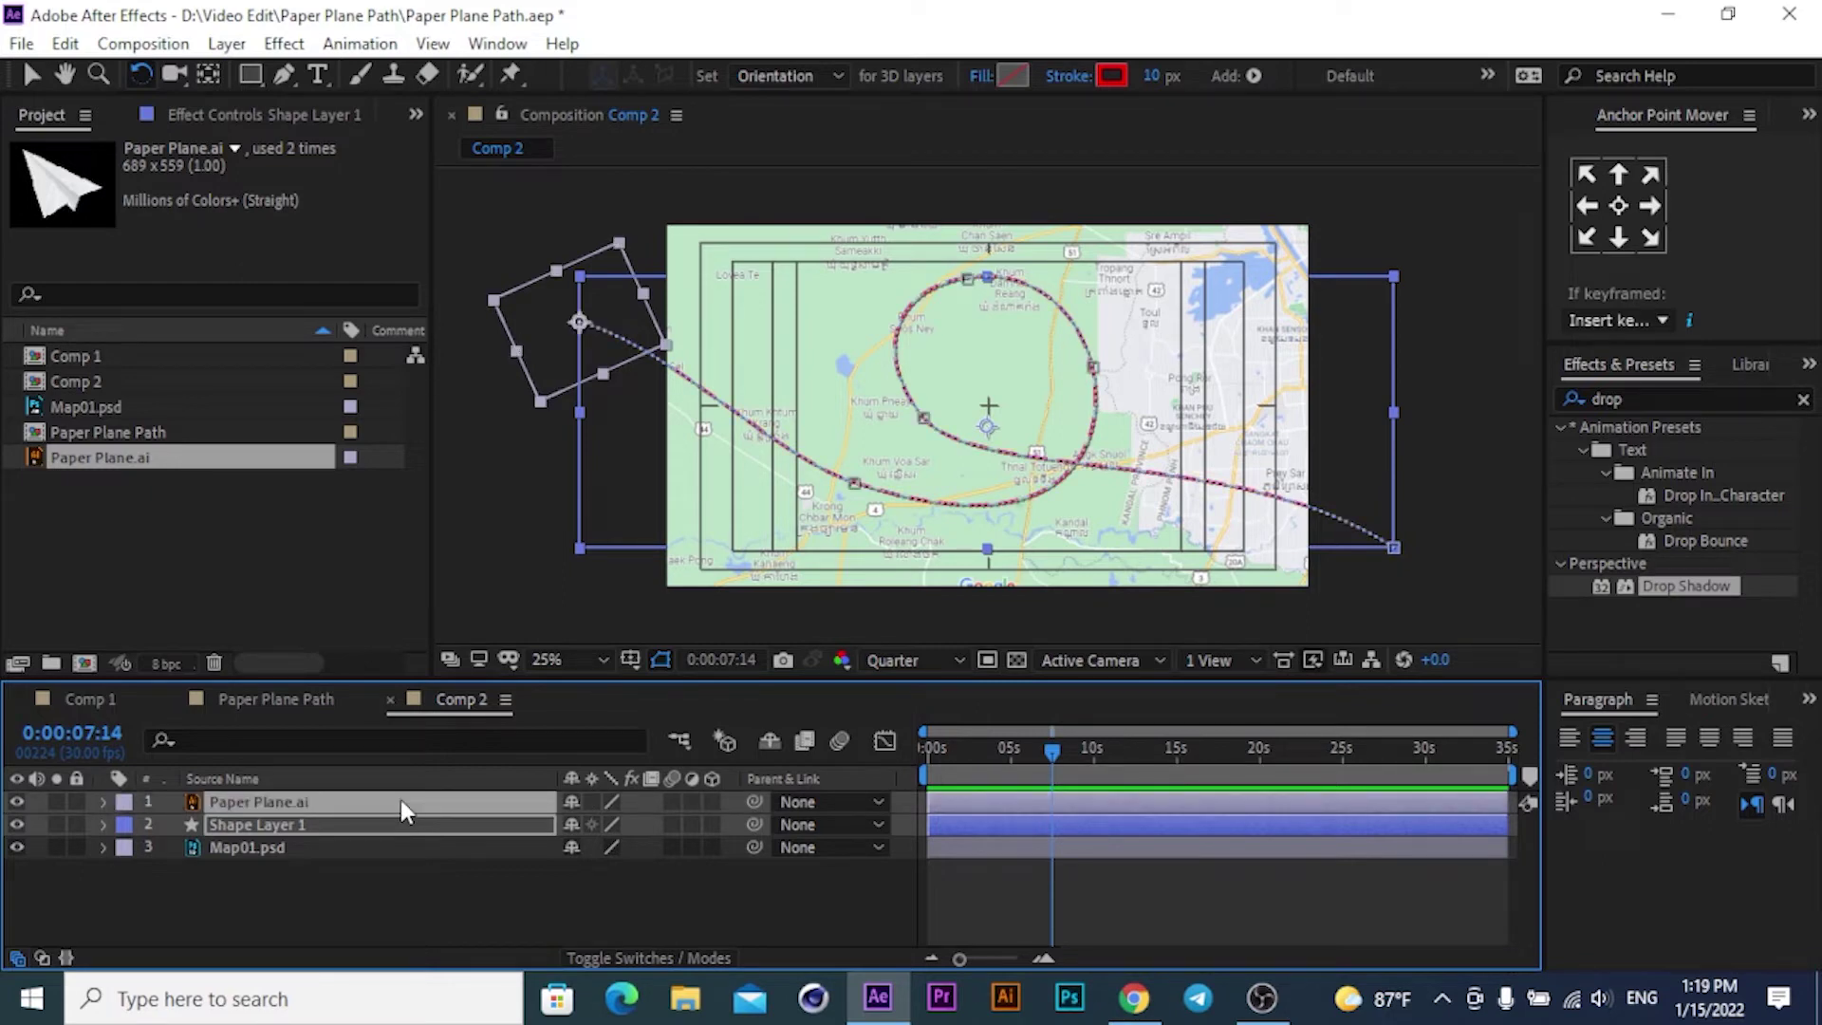
Pre-compose the selected plane and route layers into a comp named 'Paper Plane Path'.
{"action": "right_click", "coordinate": [400, 802]}
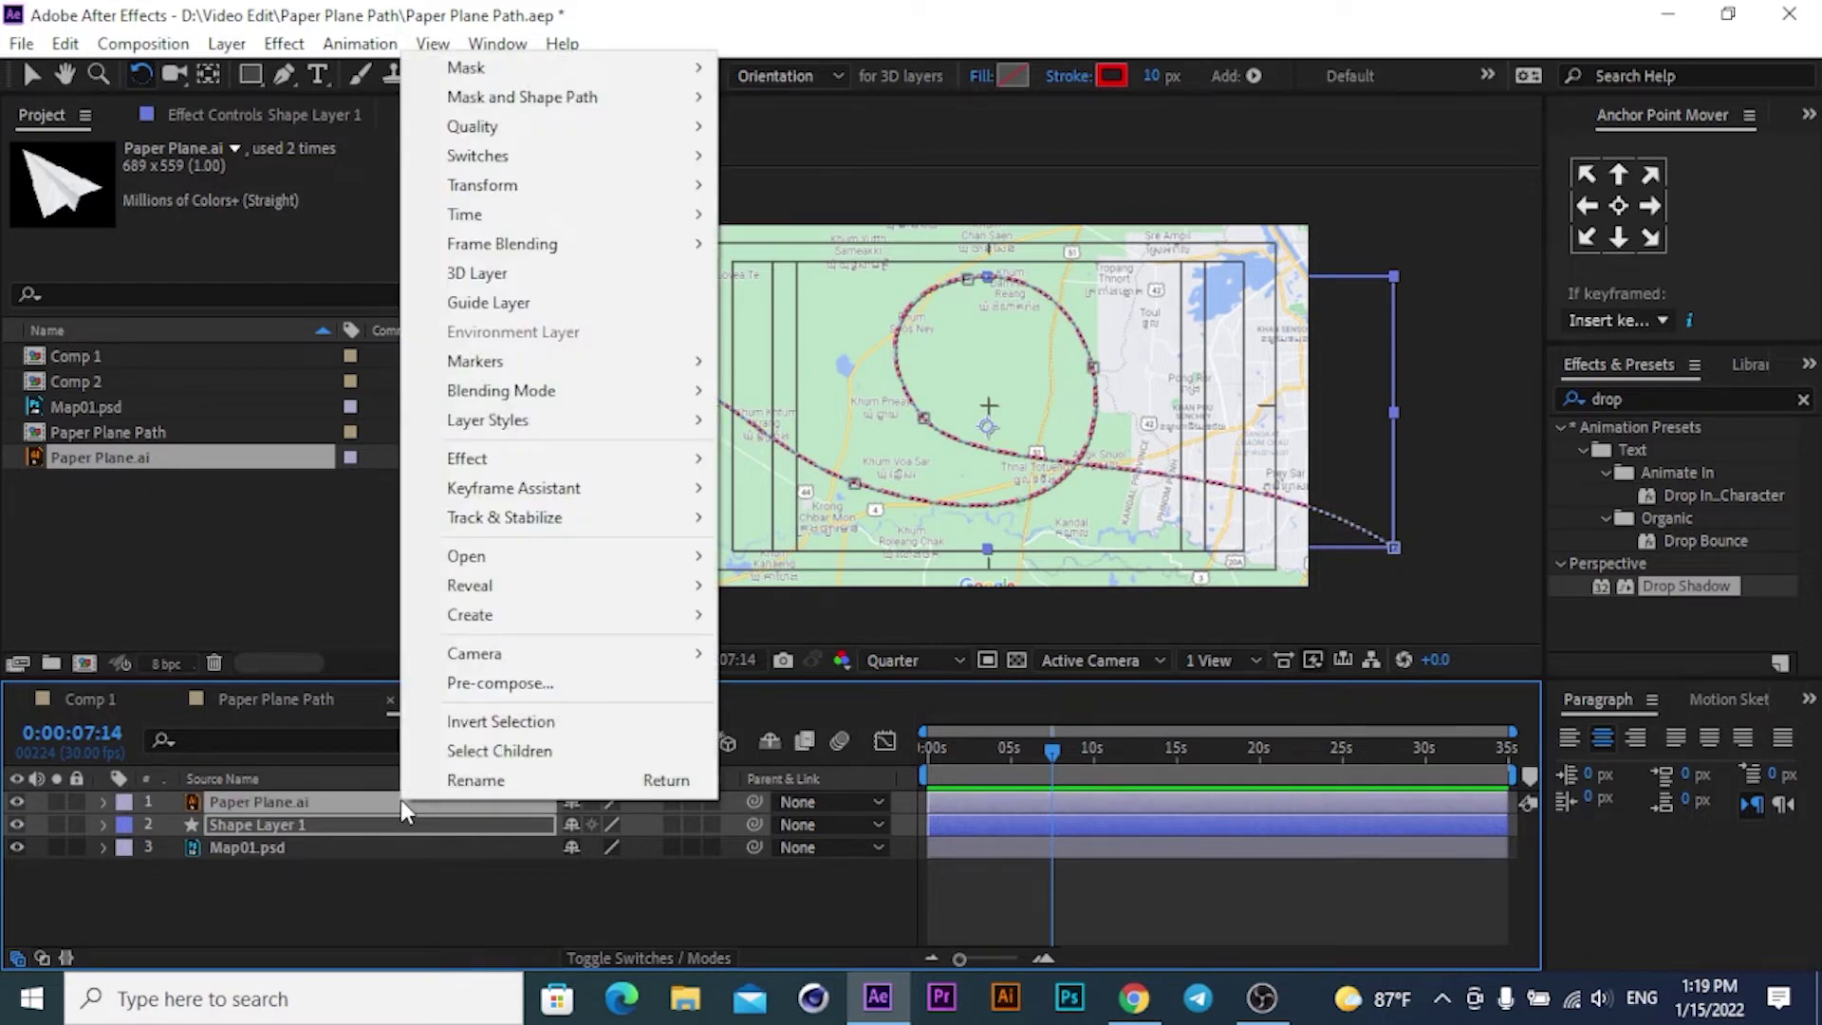
{"action": "left_click", "coordinate": [503, 692]}
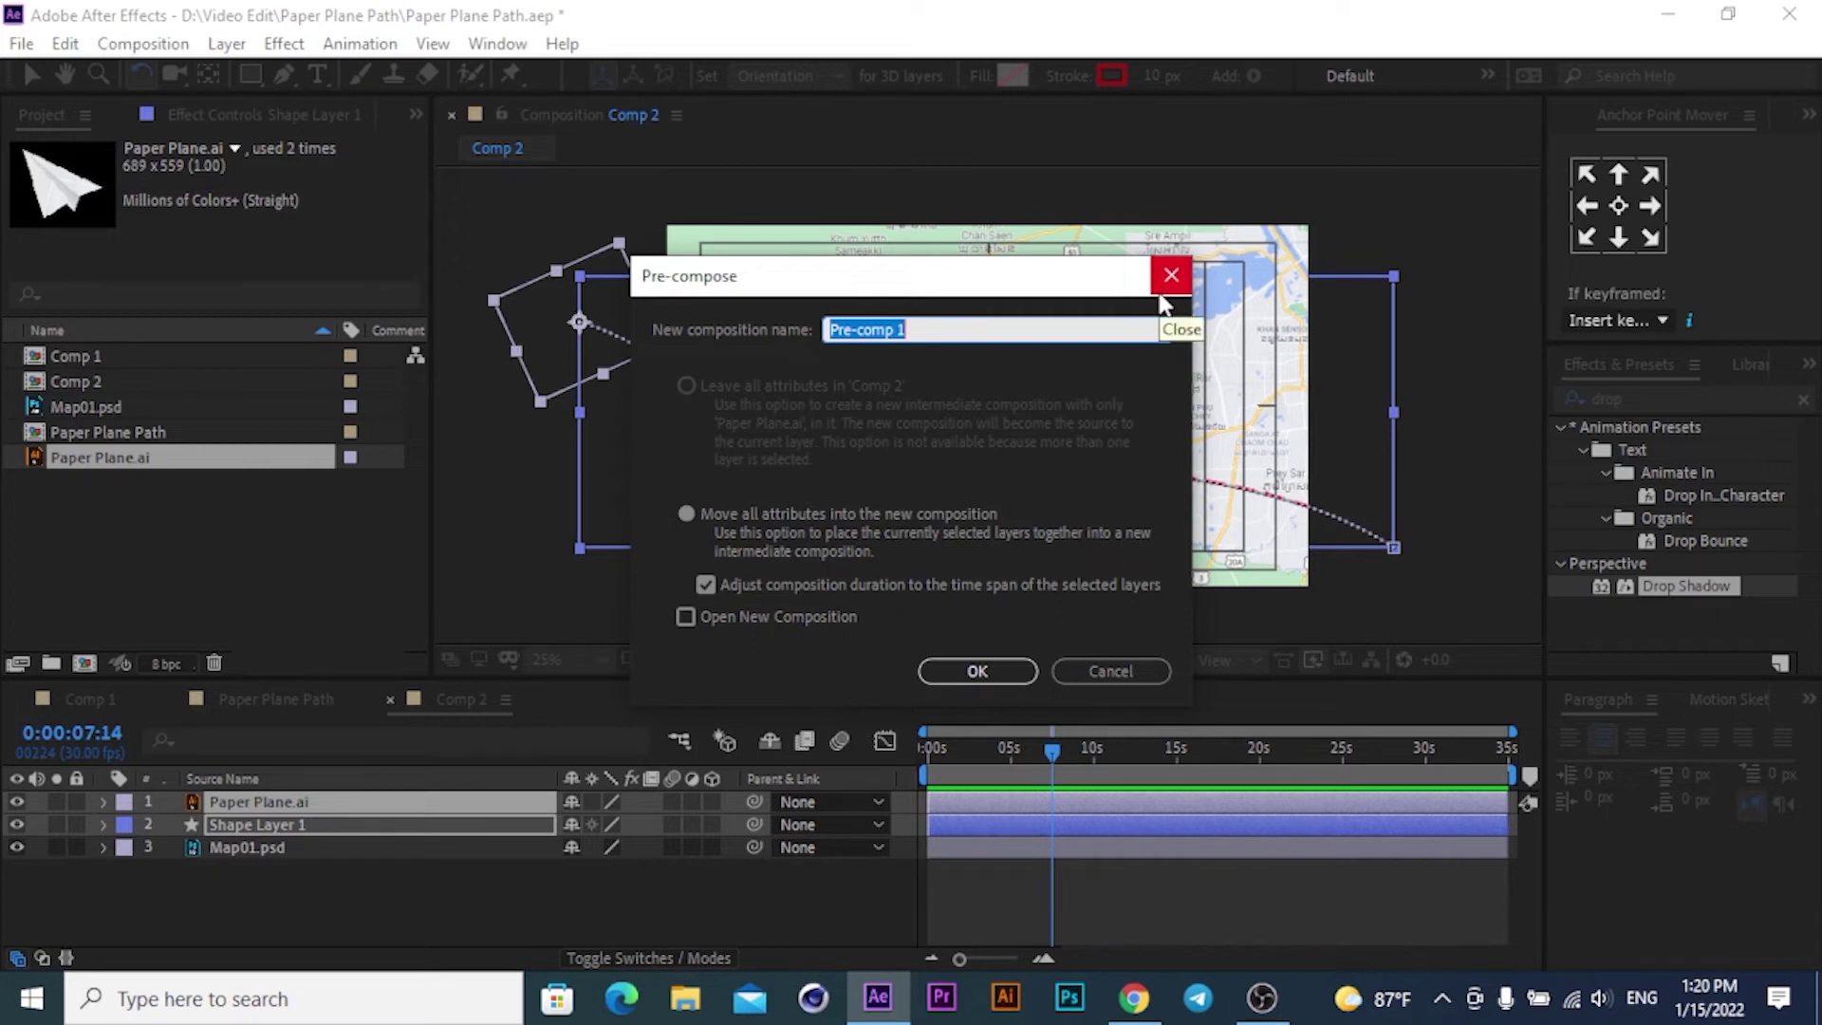
{"action": "type", "text": "Paper"}
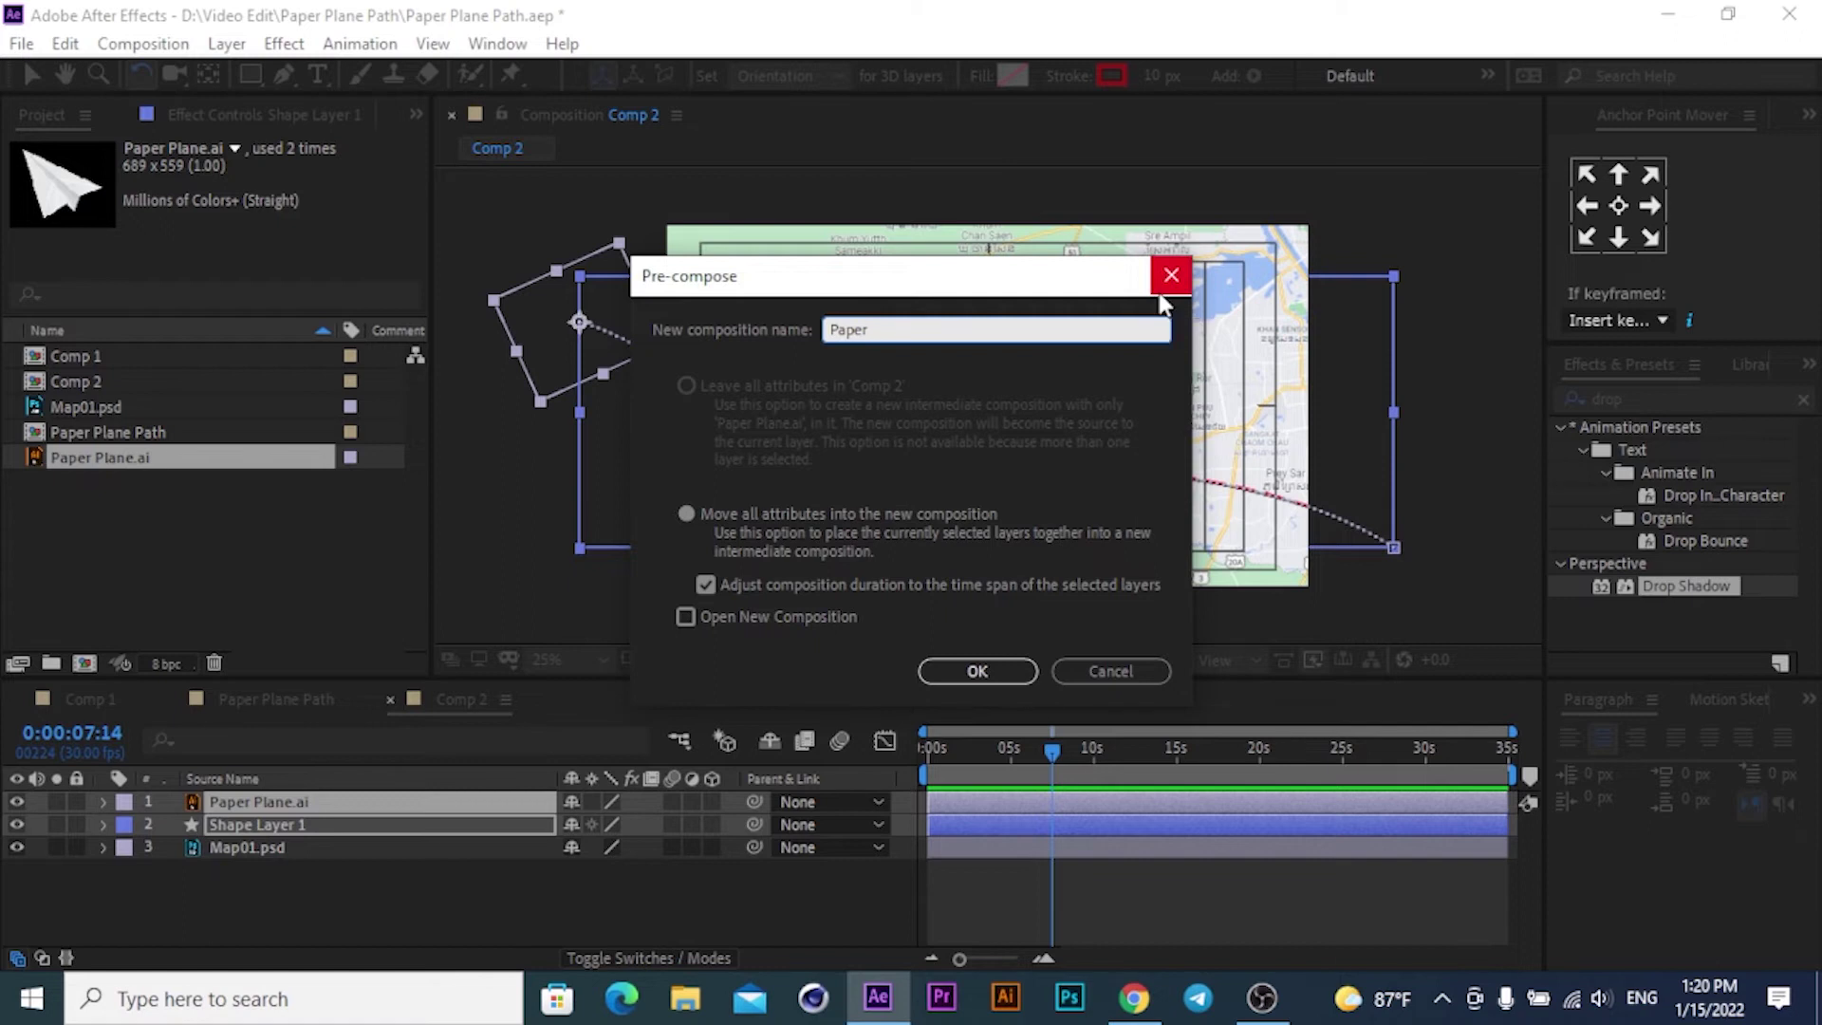
{"action": "type", "text": " Plane Path"}
{"action": "left_click", "coordinate": [977, 671]}
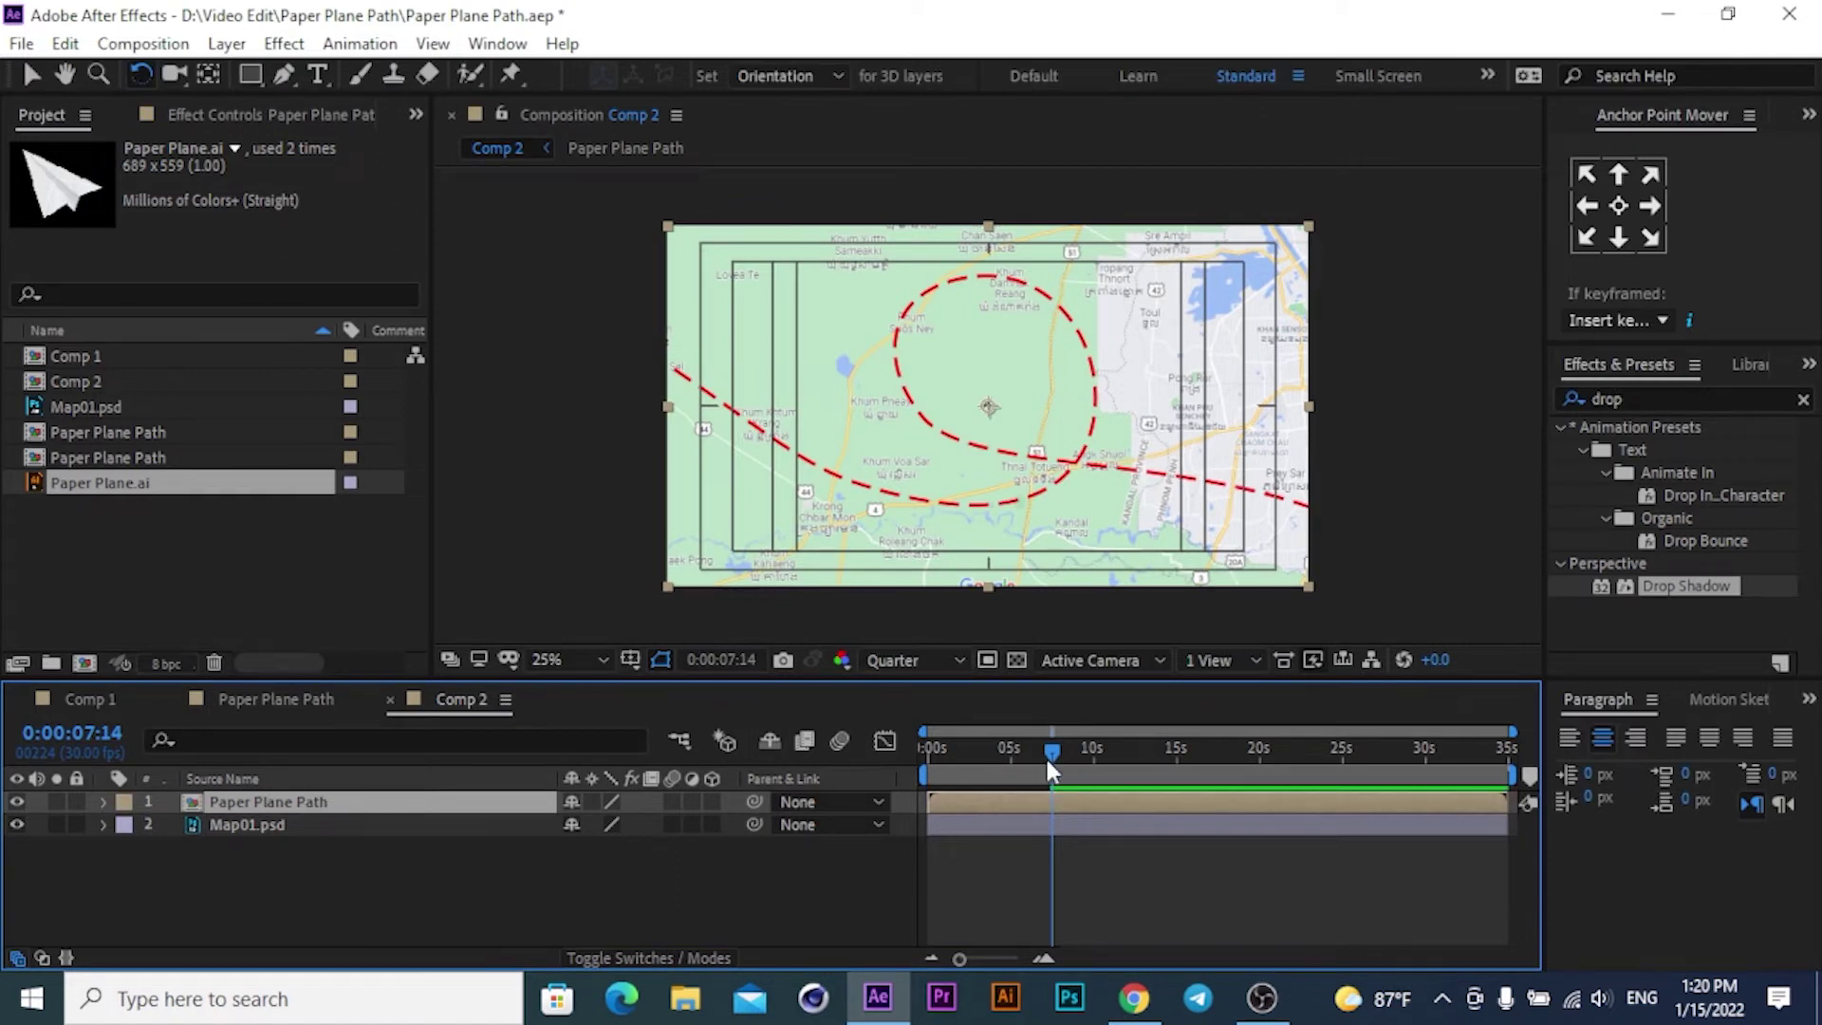
{"action": "mouse_move", "coordinate": [1053, 753]}
{"action": "left_mouse_down"}
{"action": "mouse_move", "coordinate": [965, 754]}
{"action": "mouse_move", "coordinate": [1172, 749]}
{"action": "left_mouse_up"}
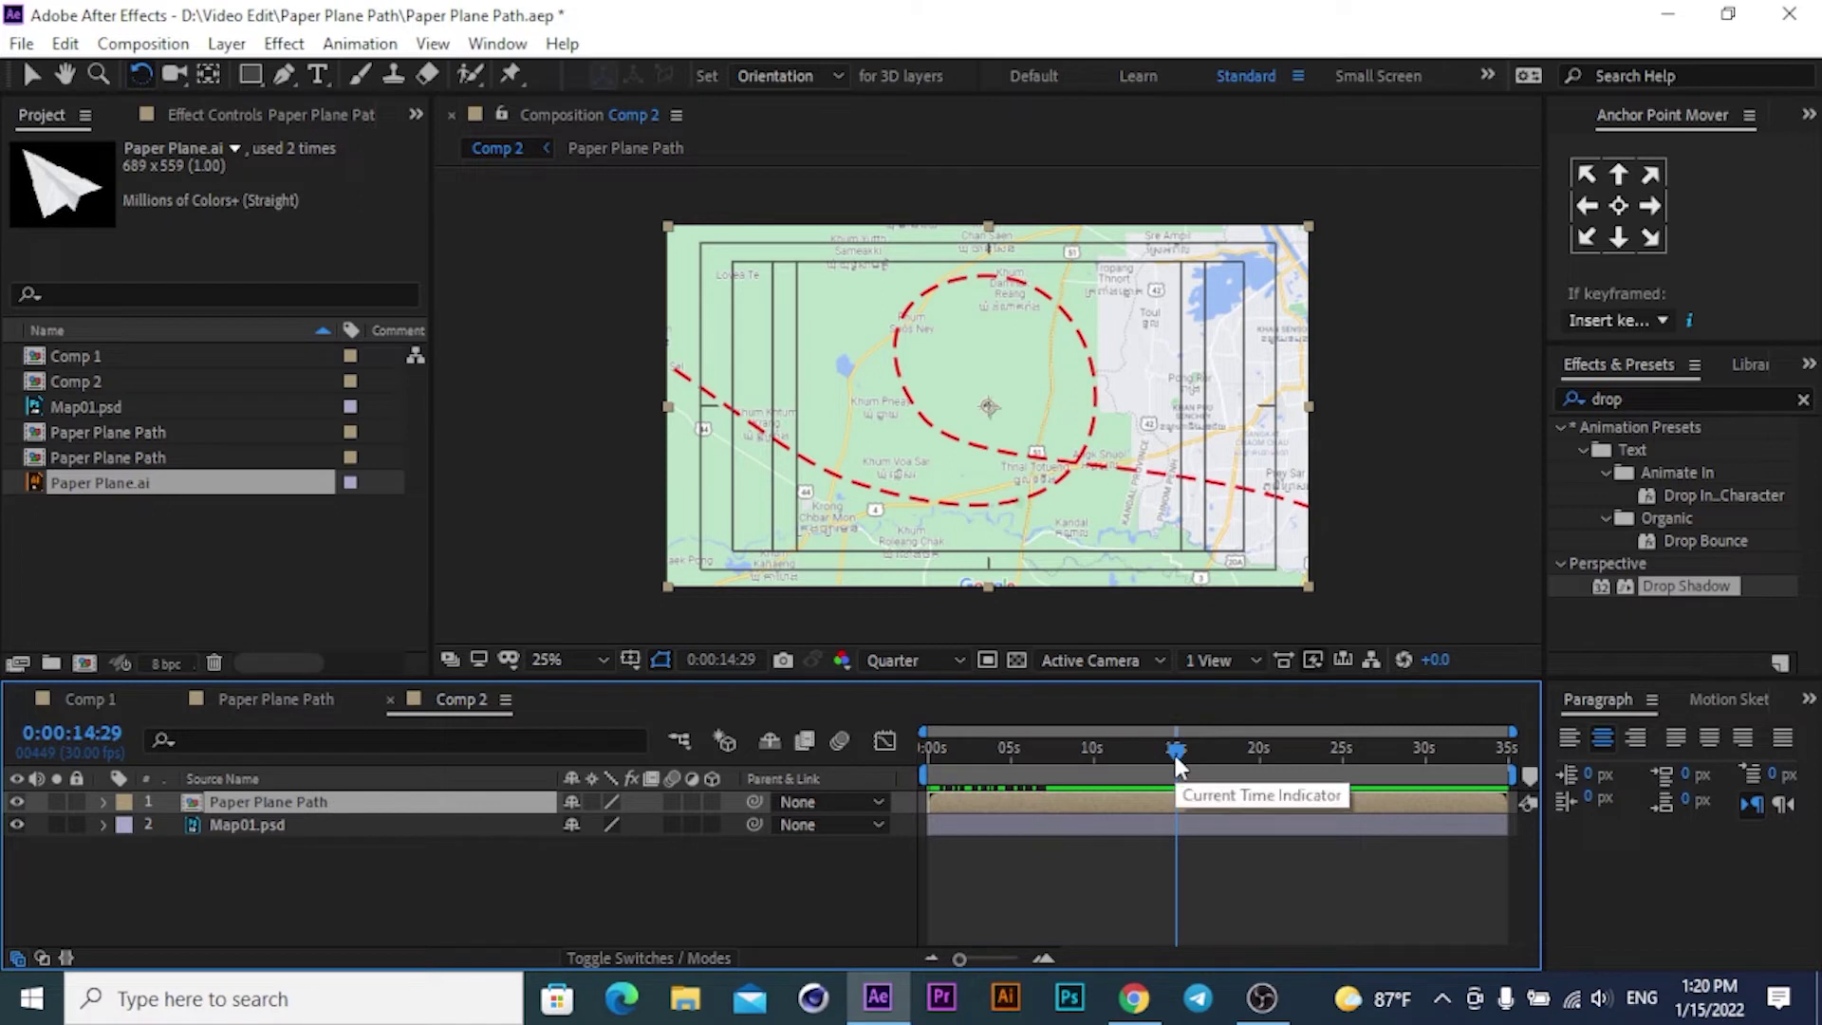
{"action": "mouse_move", "coordinate": [1179, 754]}
{"action": "left_mouse_down"}
{"action": "mouse_move", "coordinate": [982, 759]}
{"action": "mouse_move", "coordinate": [924, 772]}
{"action": "mouse_move", "coordinate": [1076, 778]}
{"action": "mouse_move", "coordinate": [927, 788]}
{"action": "left_mouse_up"}
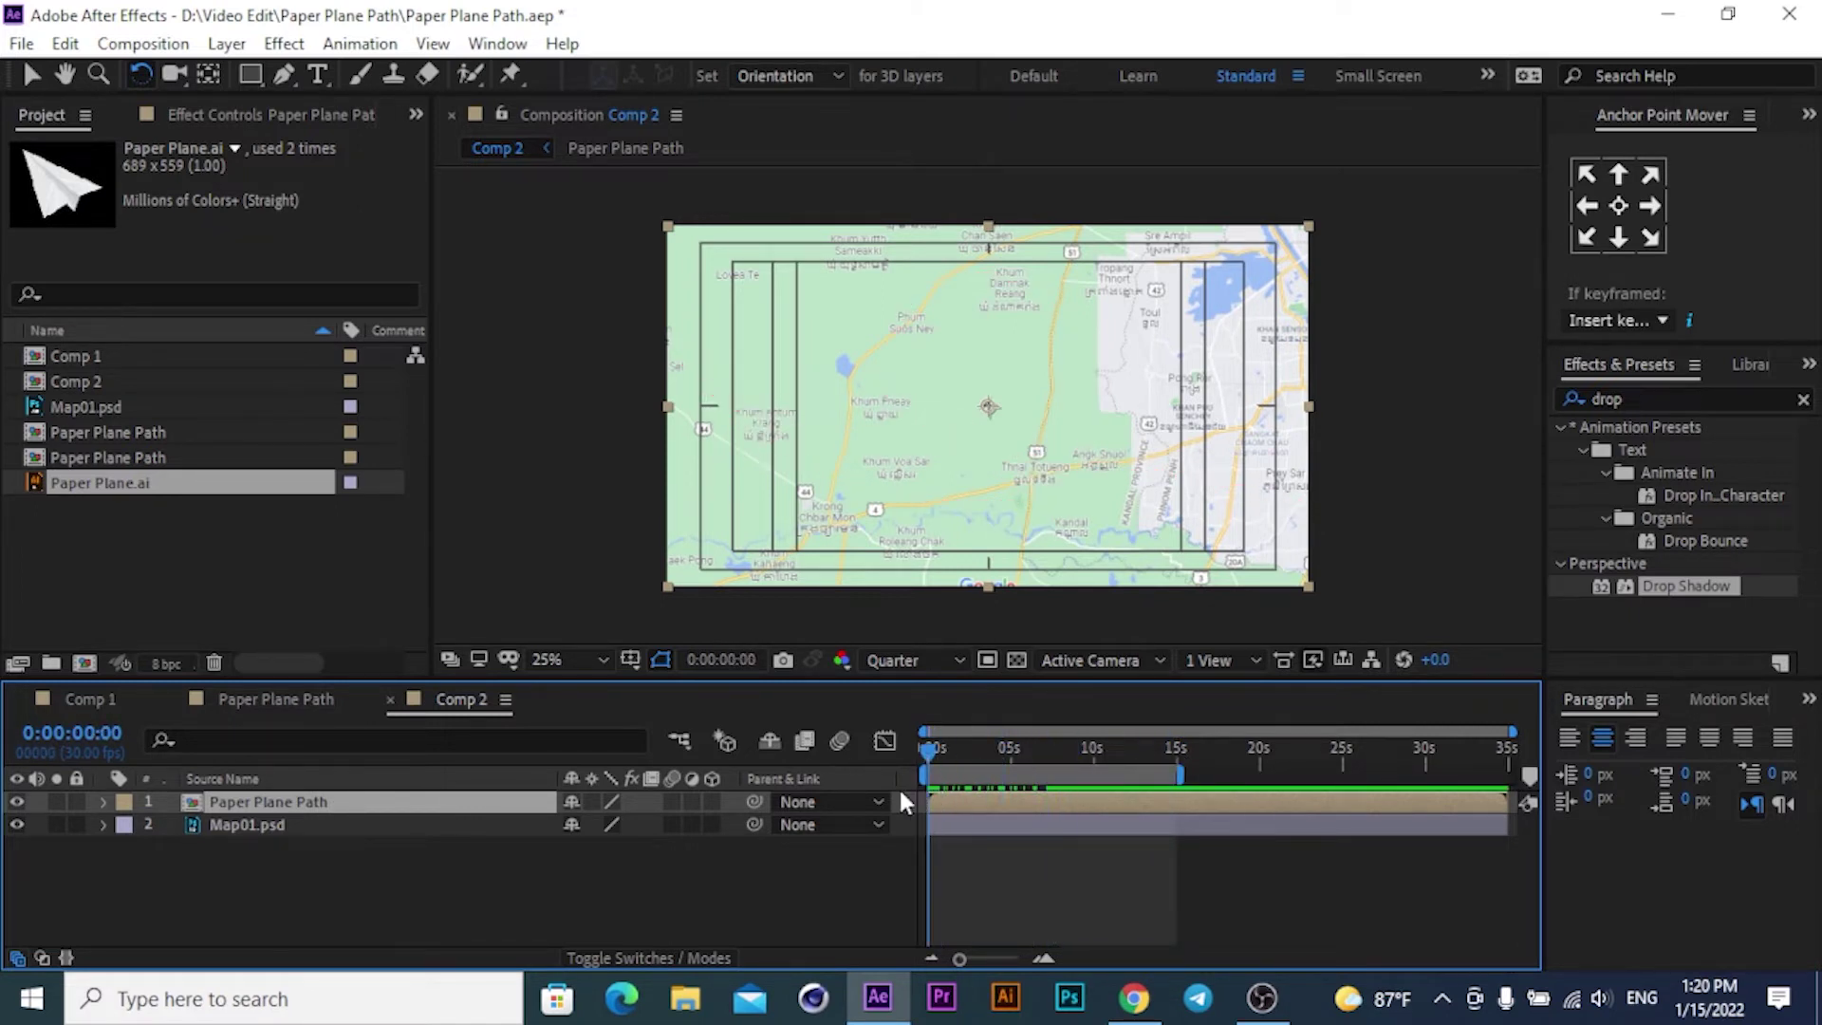
{"action": "key", "text": "space"}
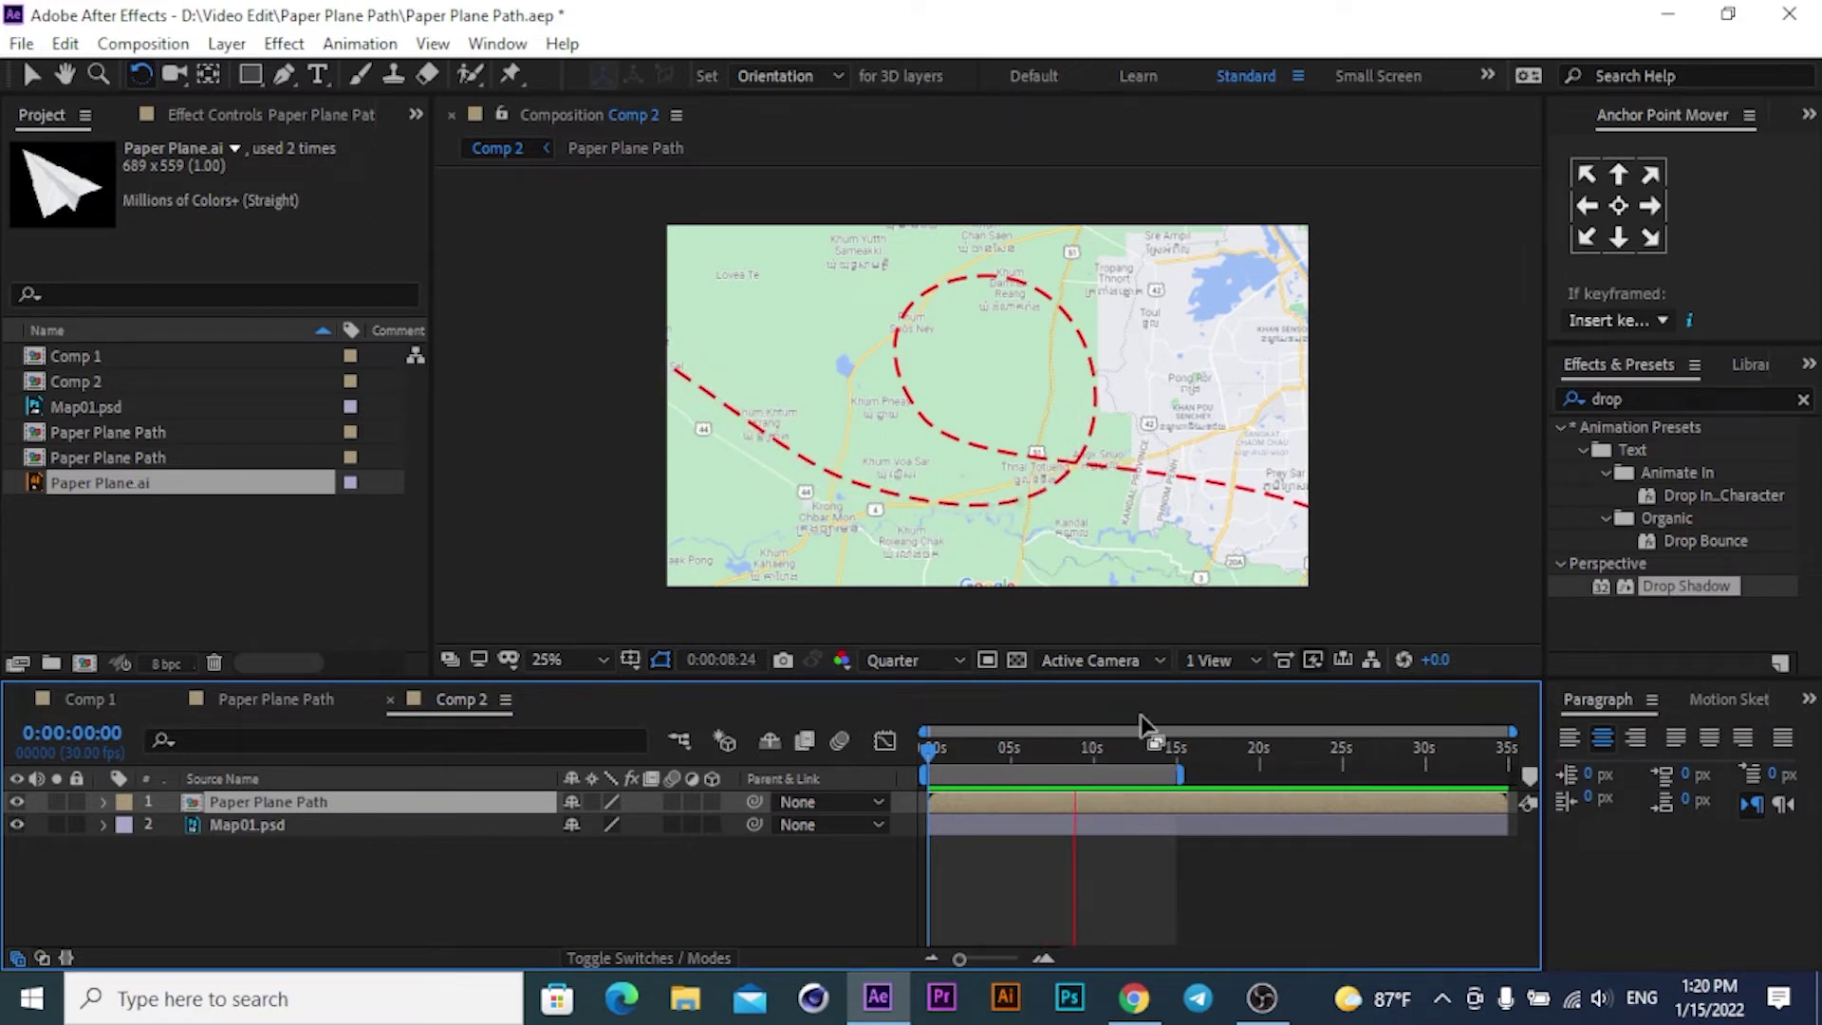
{"action": "key", "text": "space"}
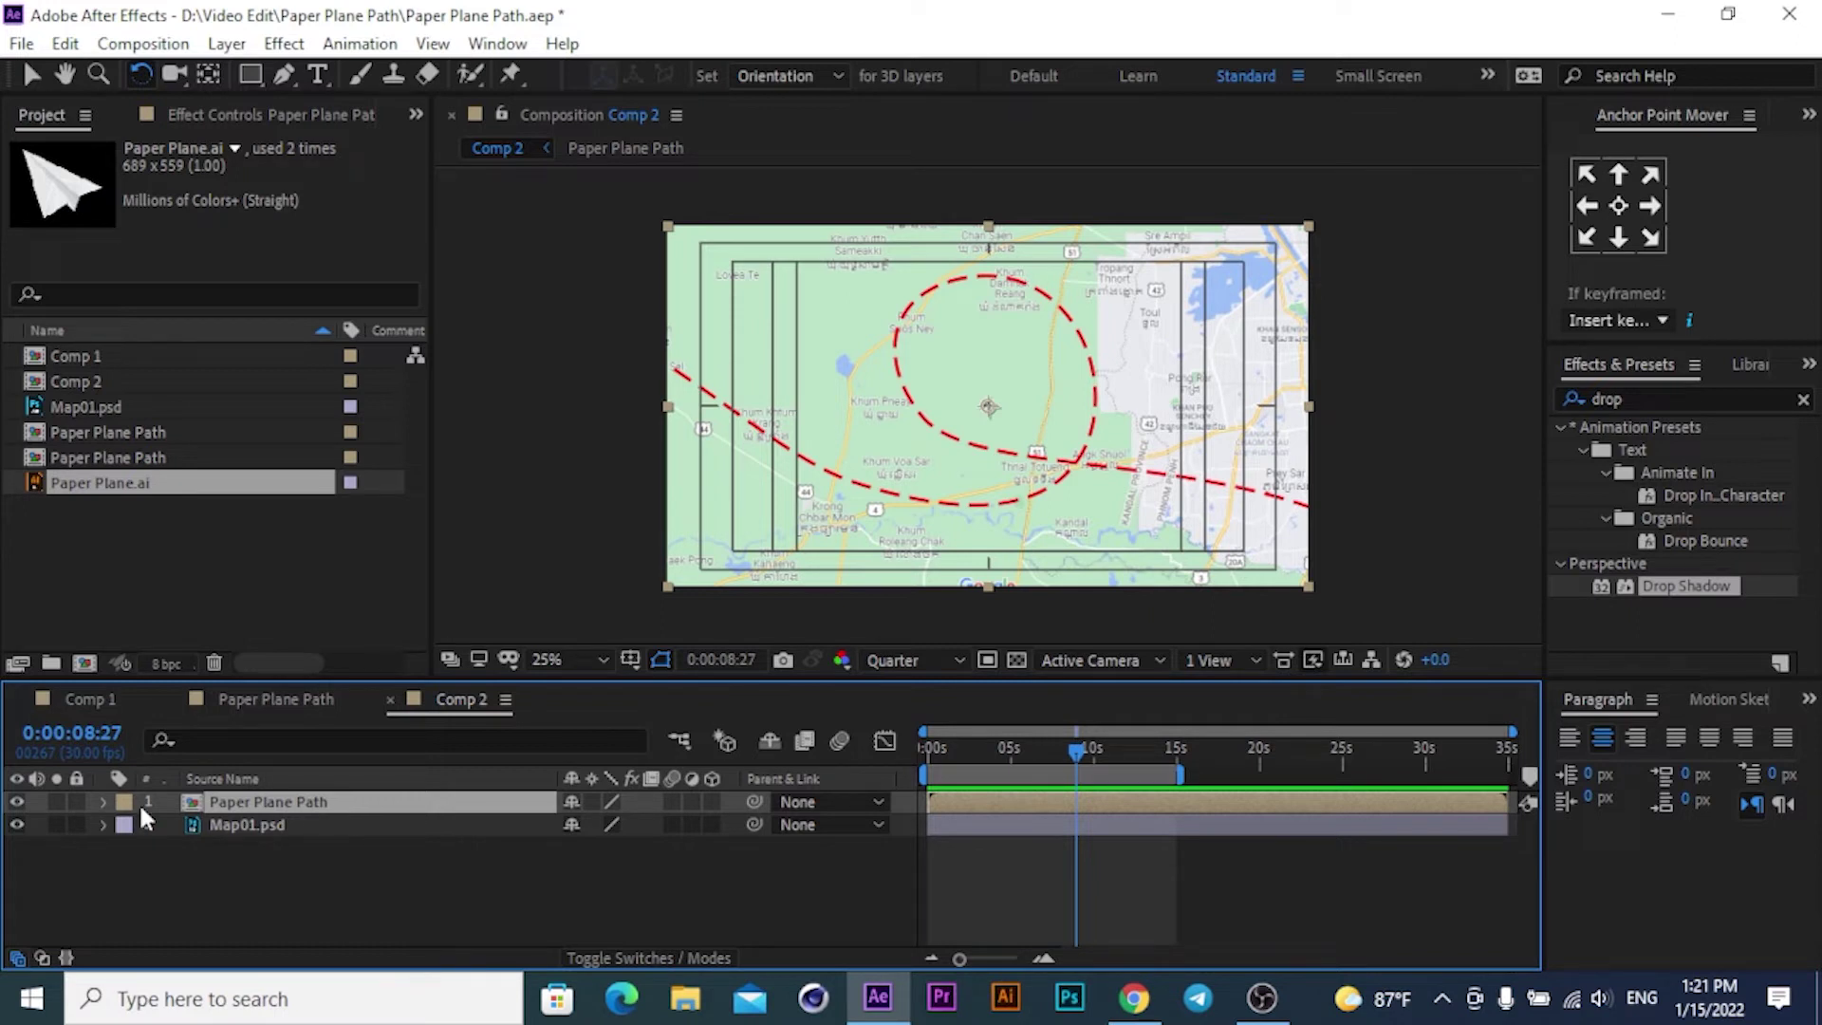
{"action": "left_click", "coordinate": [103, 801]}
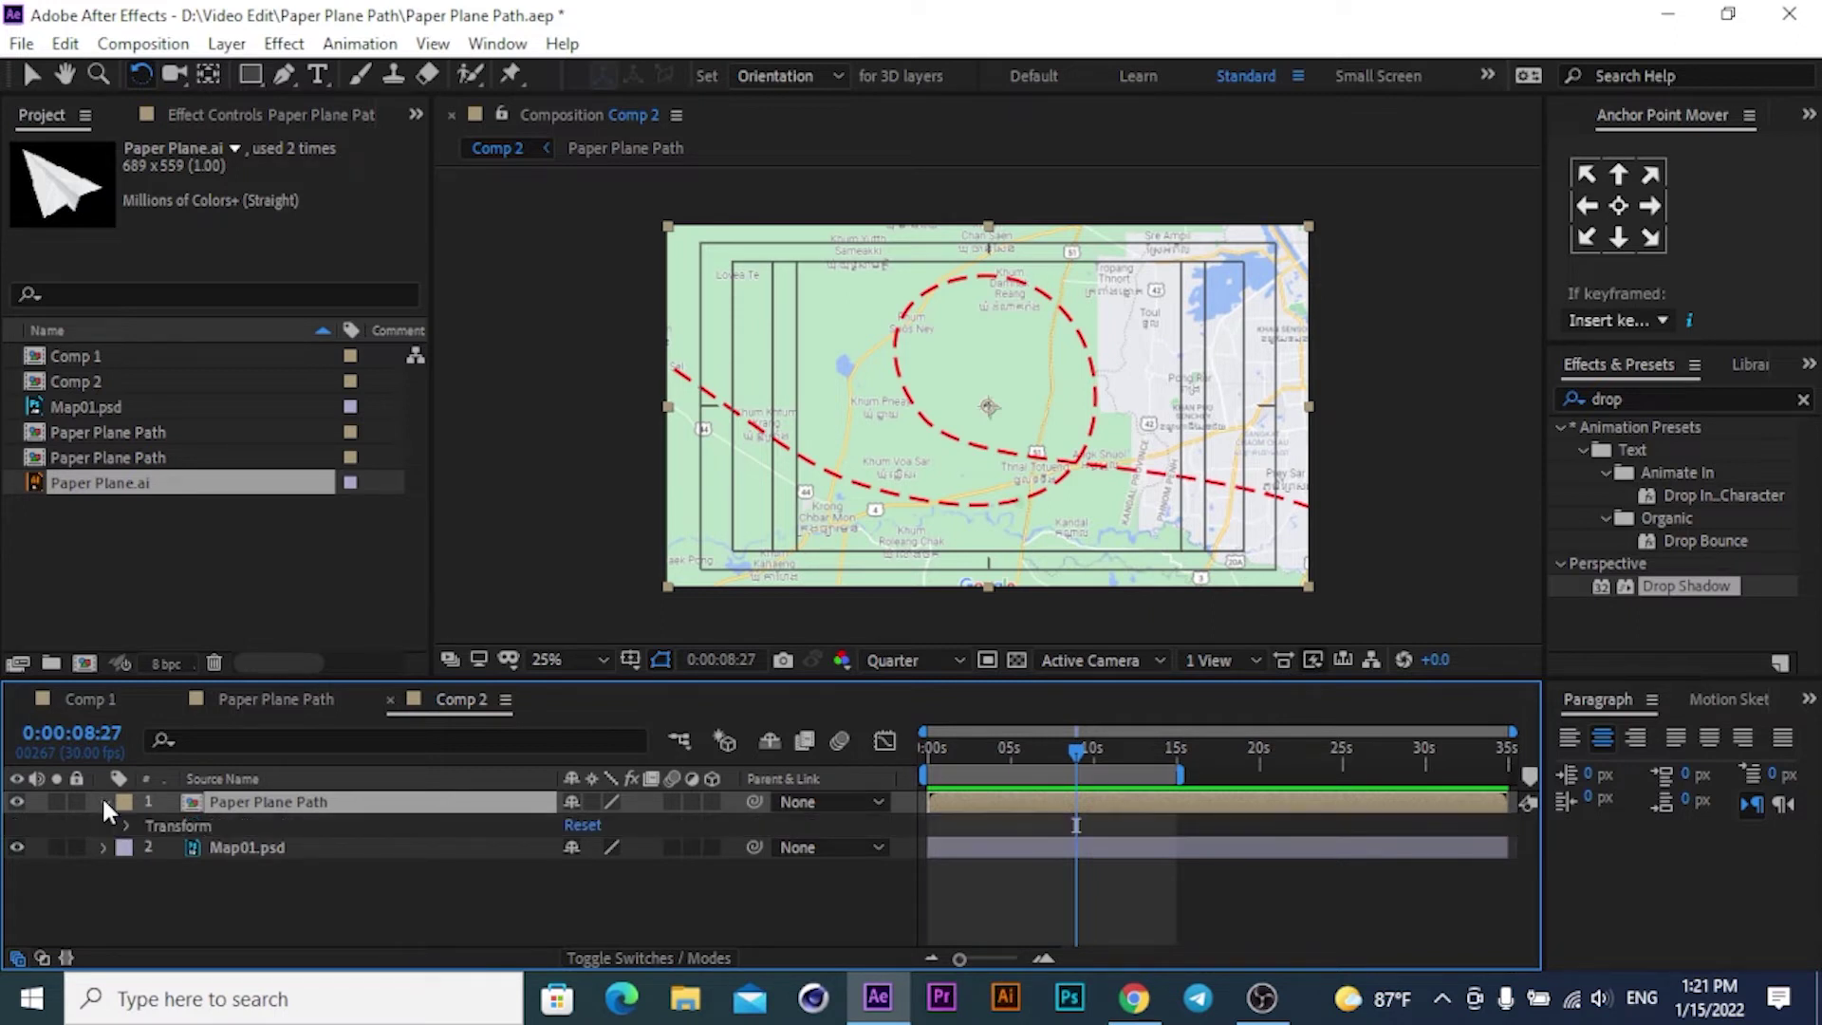
{"action": "left_click", "coordinate": [102, 799]}
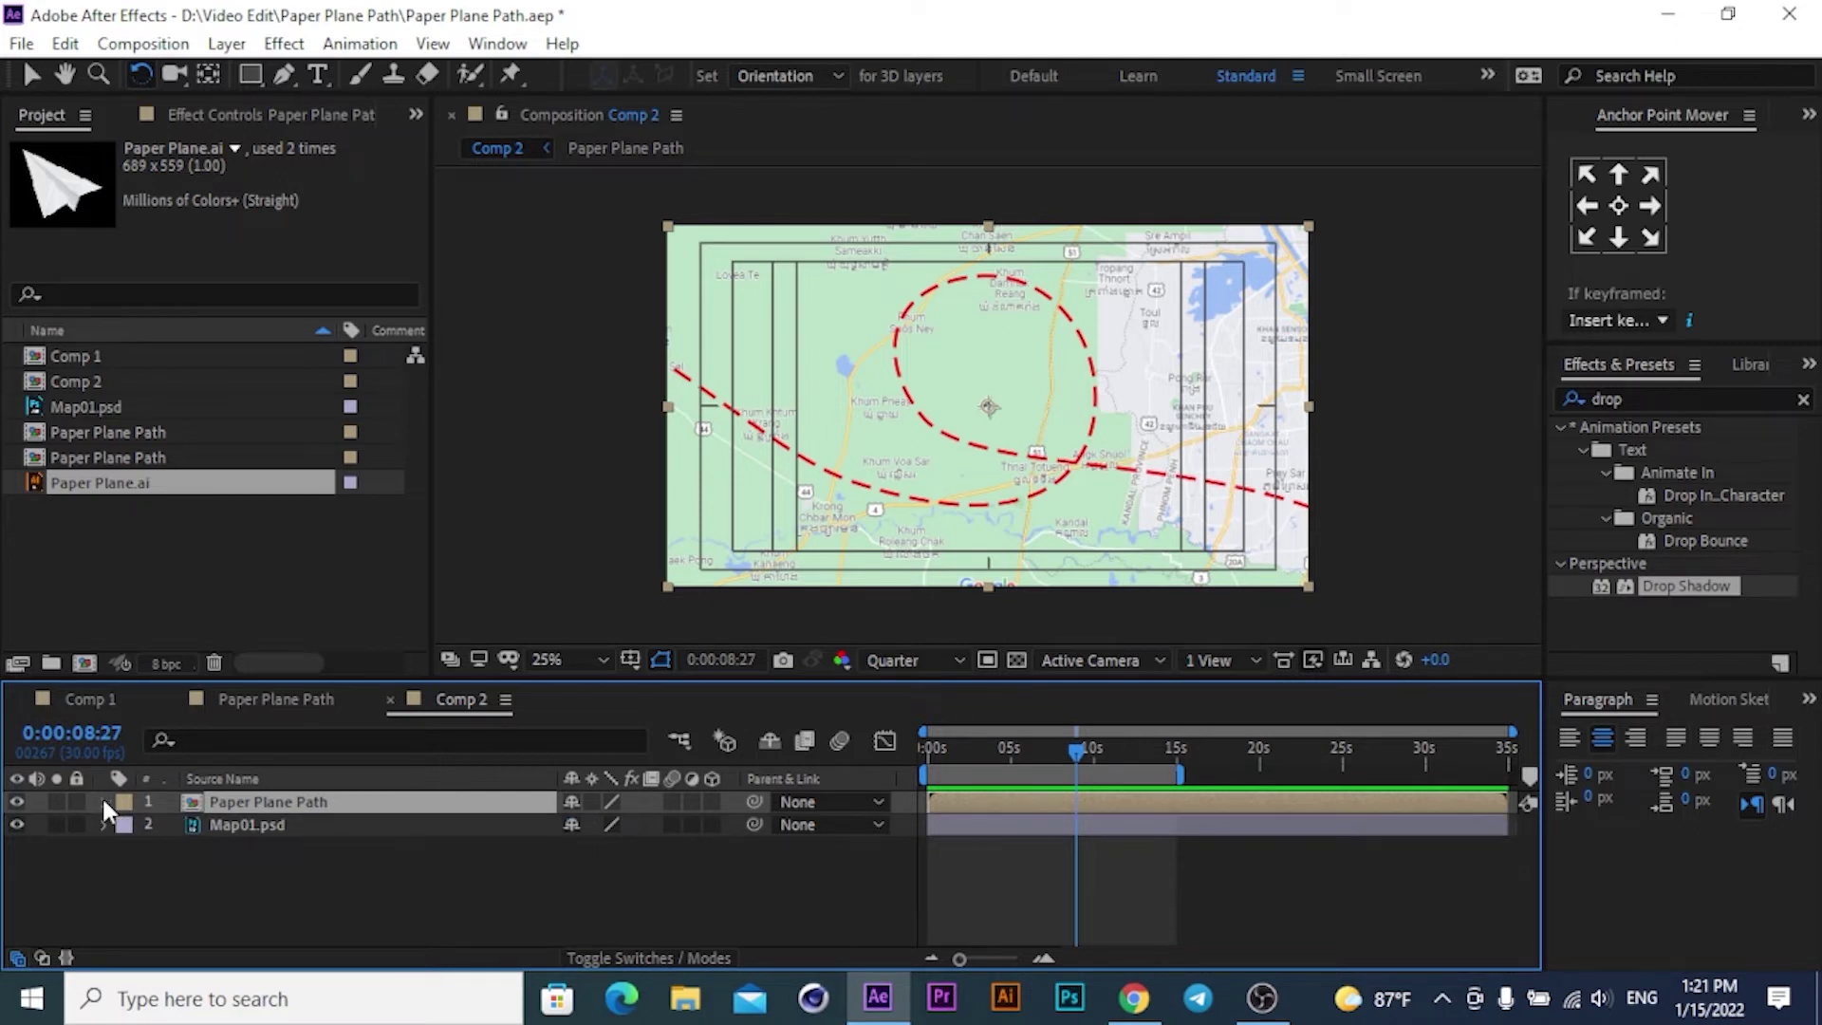
Open the Paper Plane Path precomp and add Trim Paths to Shape Layer 1's contents.
{"action": "double_click", "coordinate": [977, 797]}
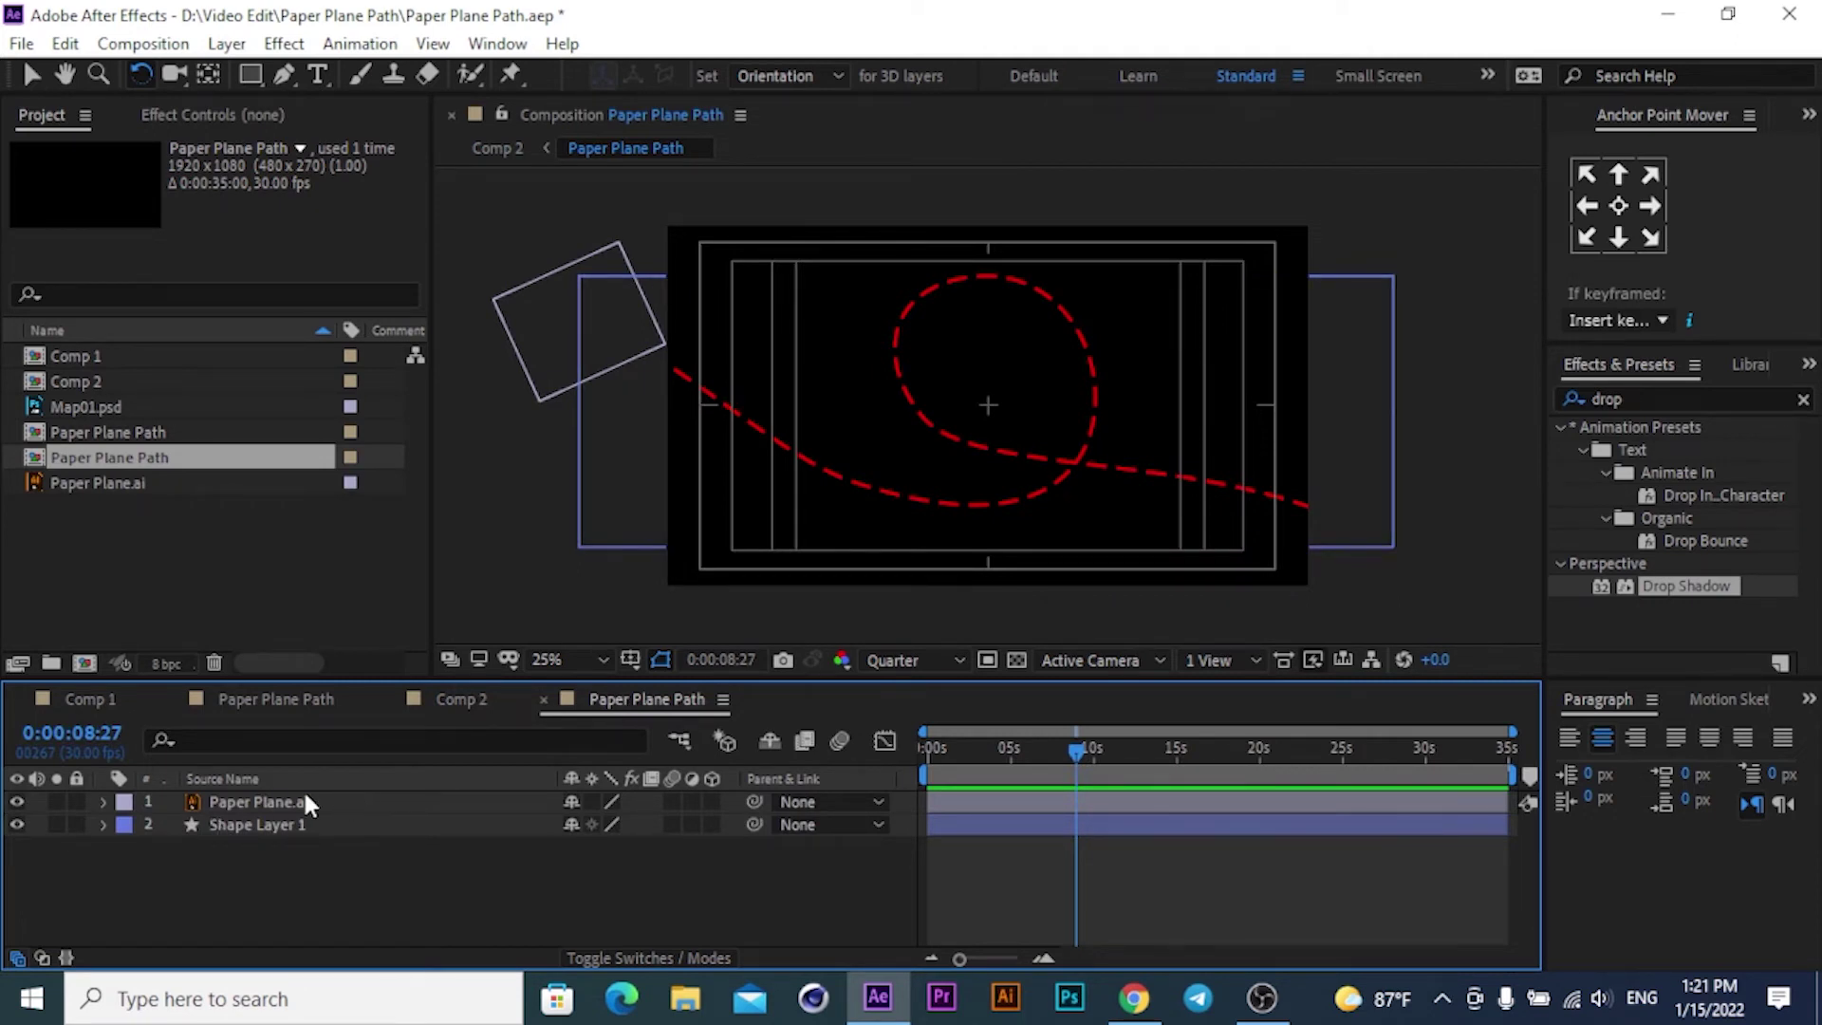
{"action": "left_click", "coordinate": [101, 802]}
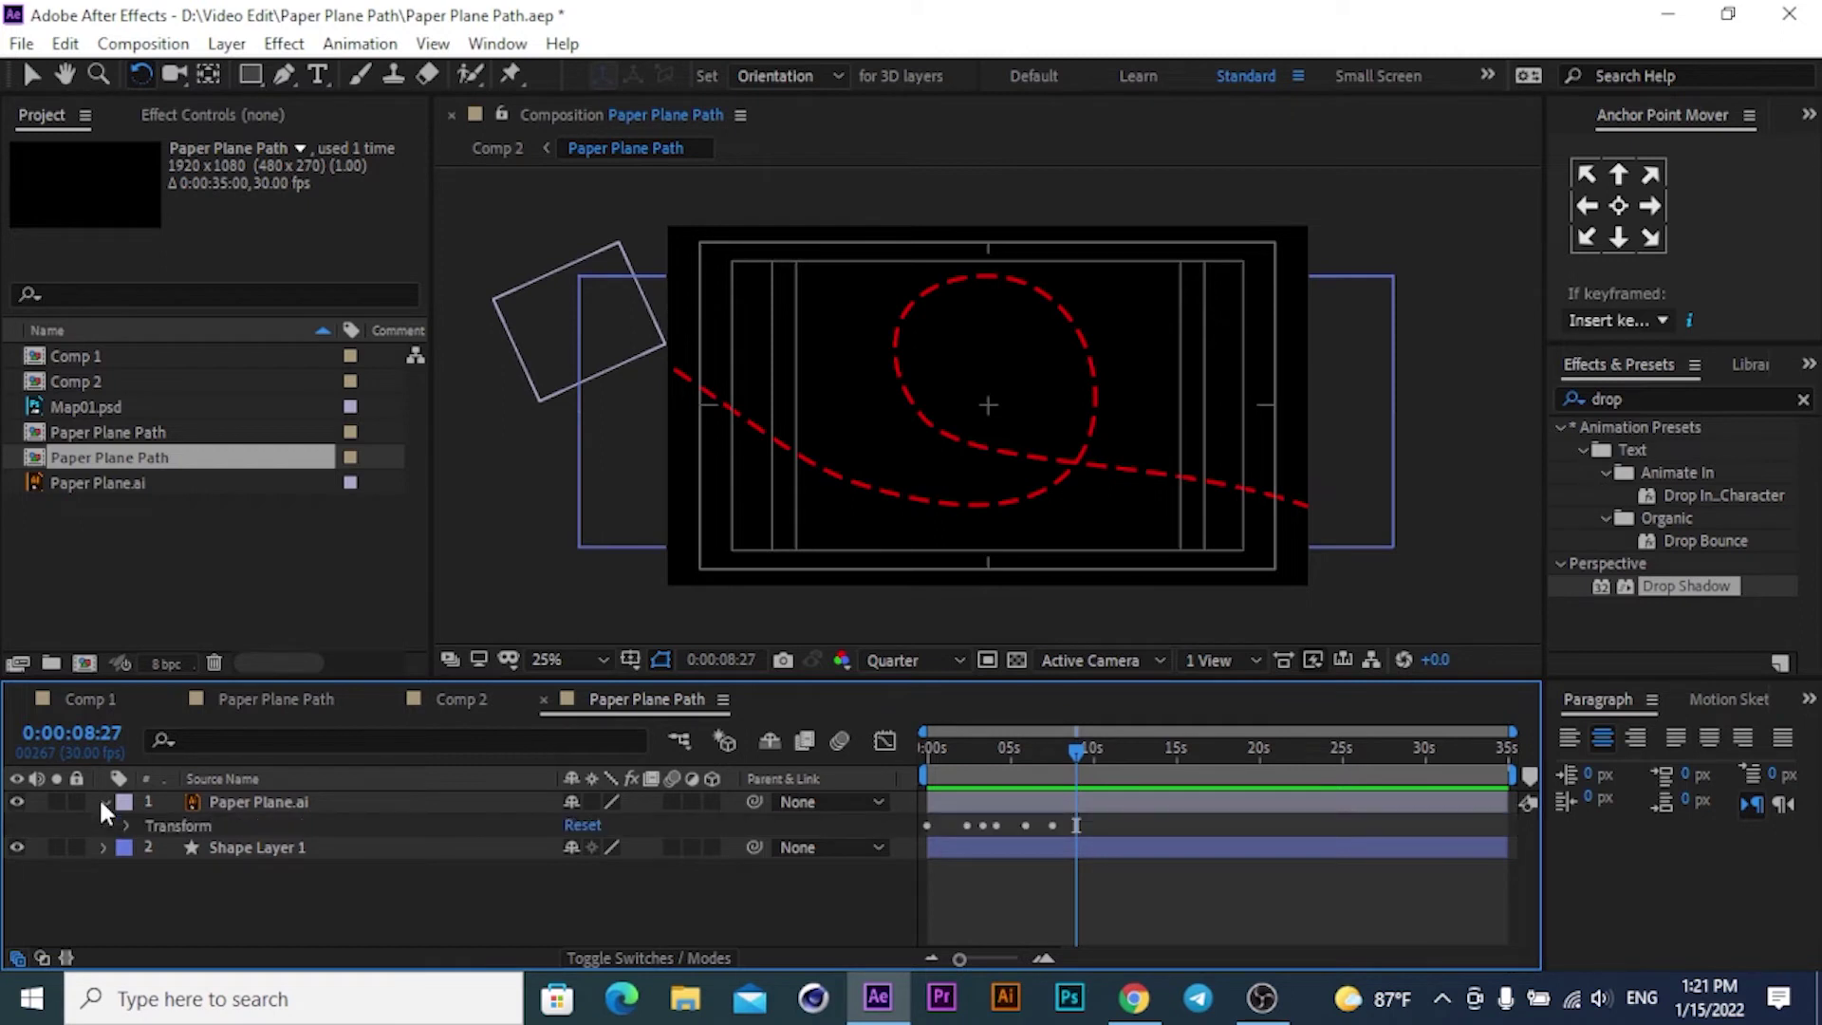
{"action": "left_click", "coordinate": [101, 803]}
{"action": "left_click", "coordinate": [102, 827]}
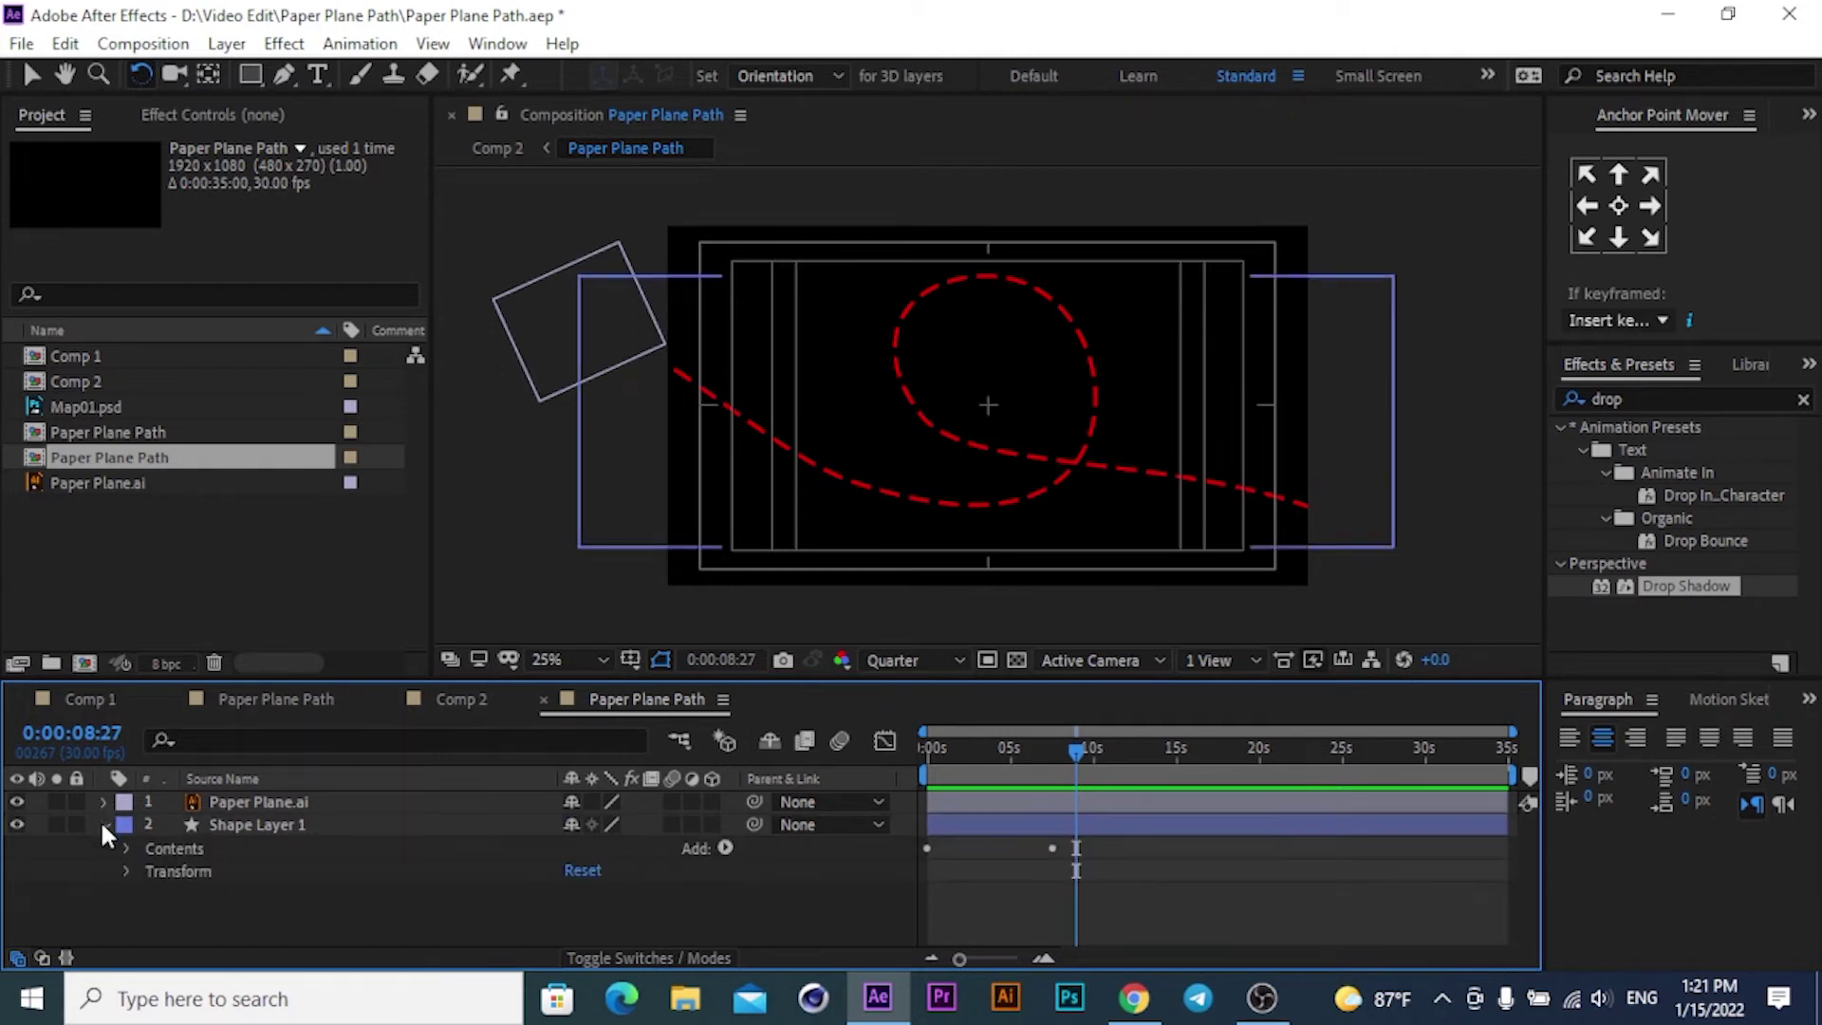
{"action": "left_click", "coordinate": [726, 849]}
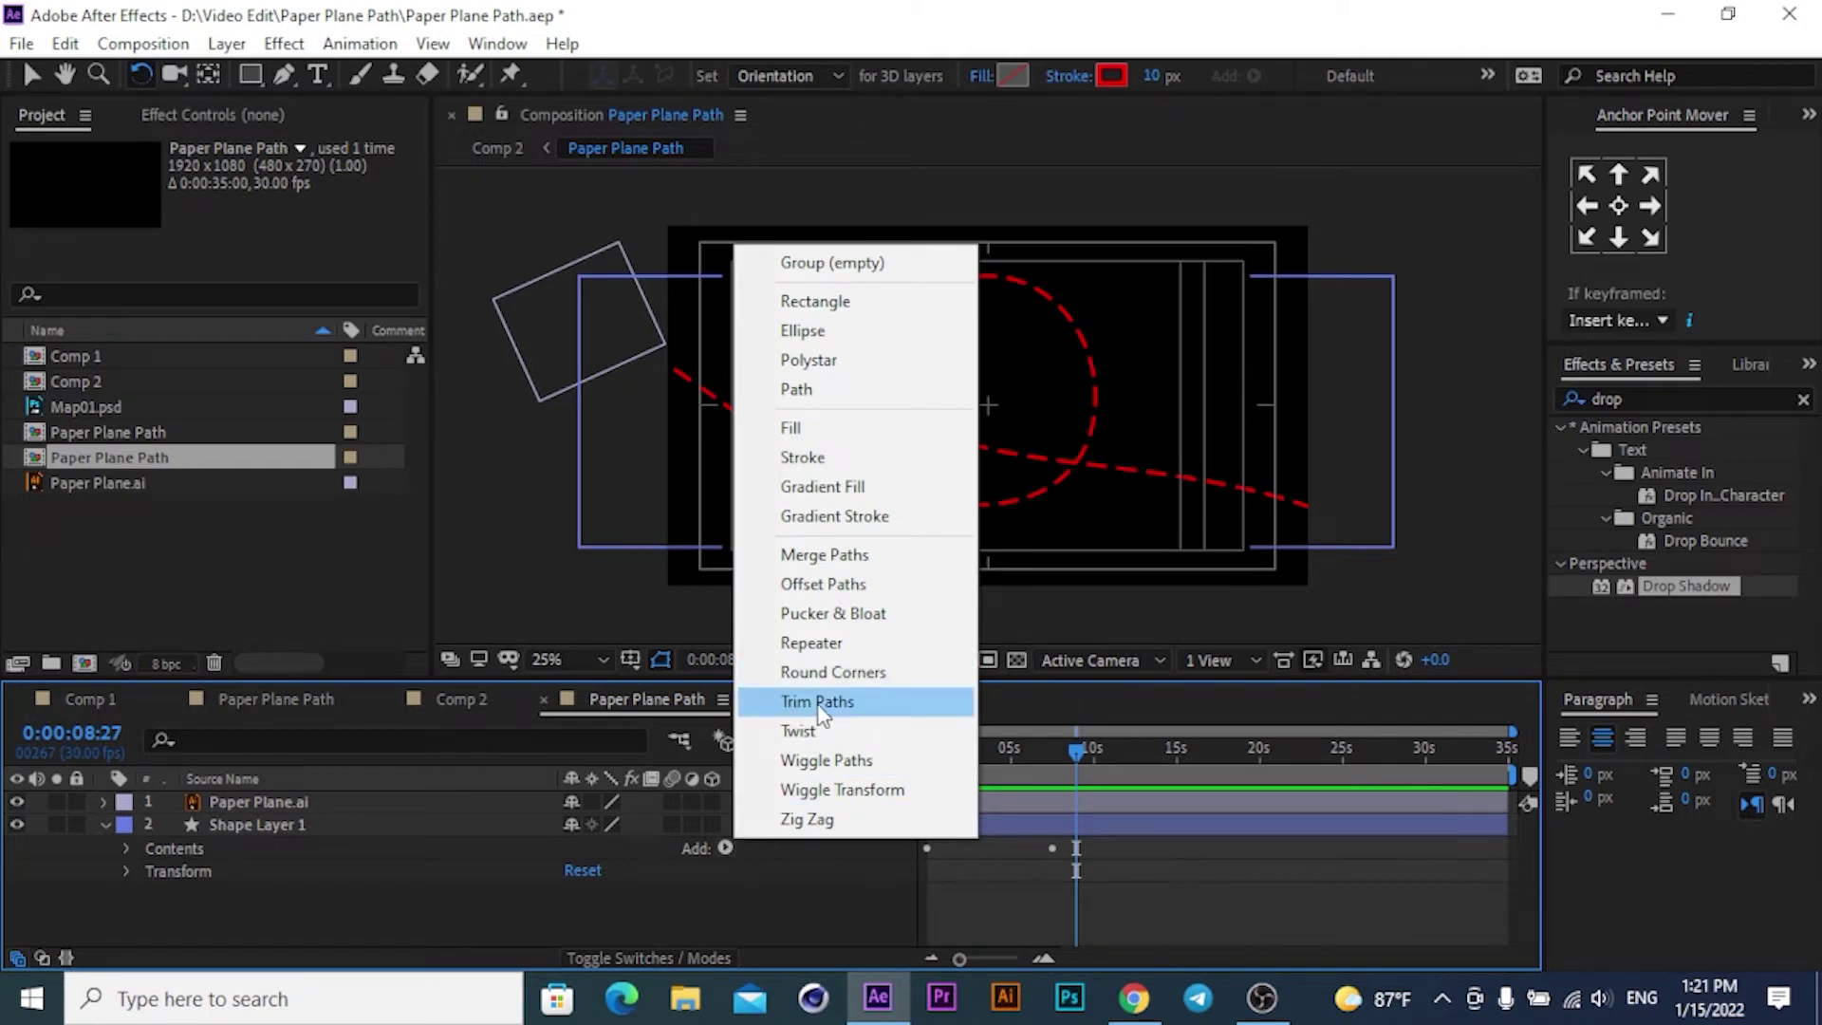
{"action": "left_click", "coordinate": [819, 707]}
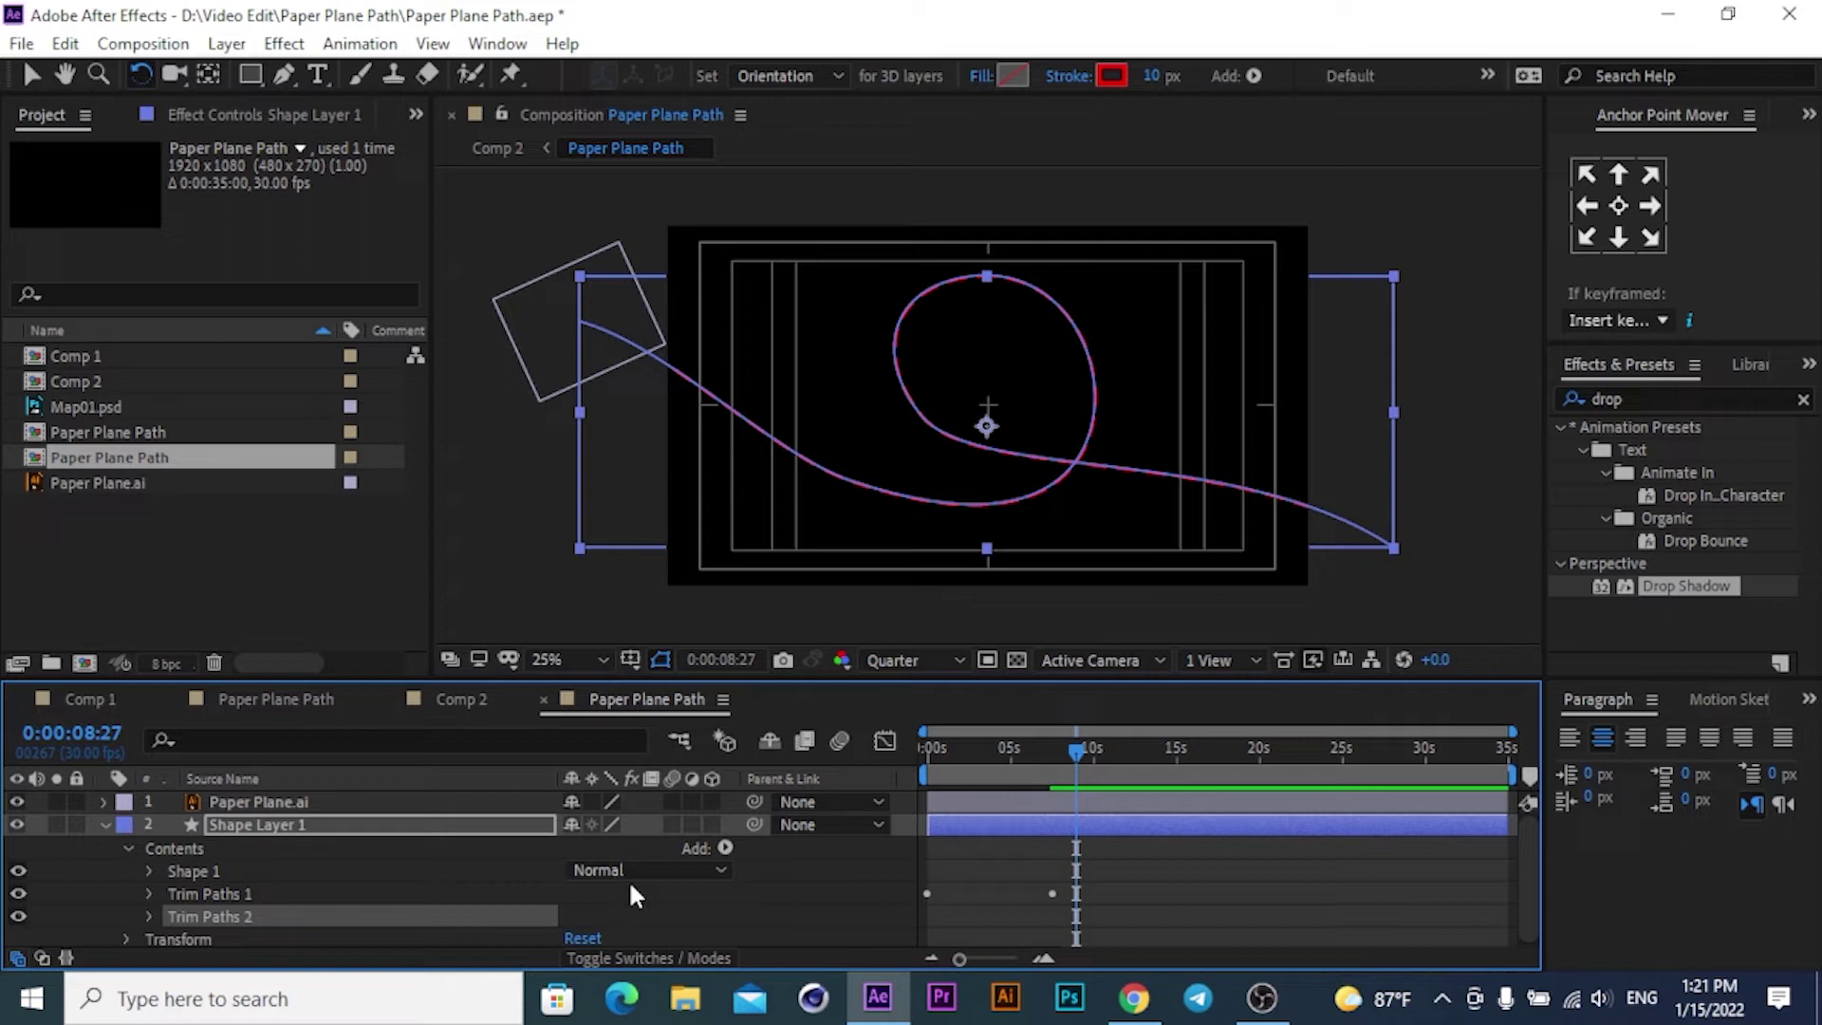
Expand Trim Paths 2 and set an Offset keyframe of 0° at the start.
{"action": "left_click", "coordinate": [149, 918]}
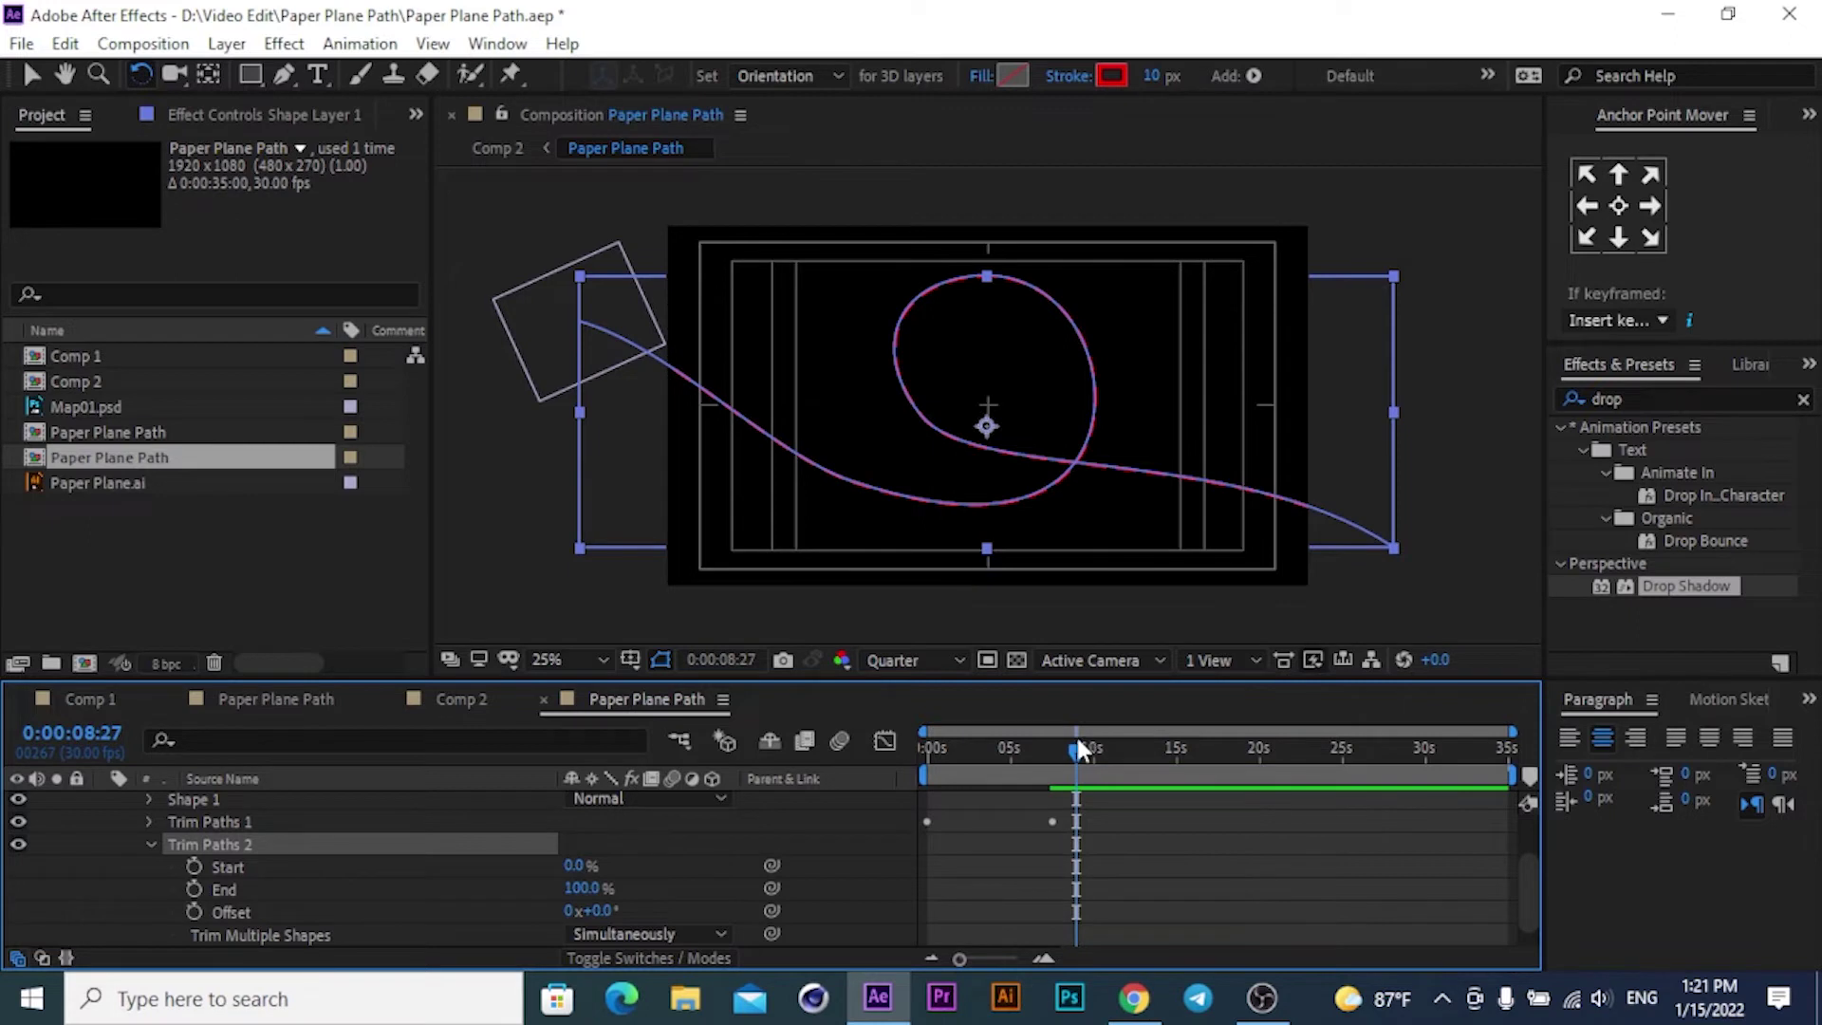
{"action": "left_click_drag", "start_coordinate": [1078, 742], "coordinate": [1057, 749]}
{"action": "left_click", "coordinate": [194, 910]}
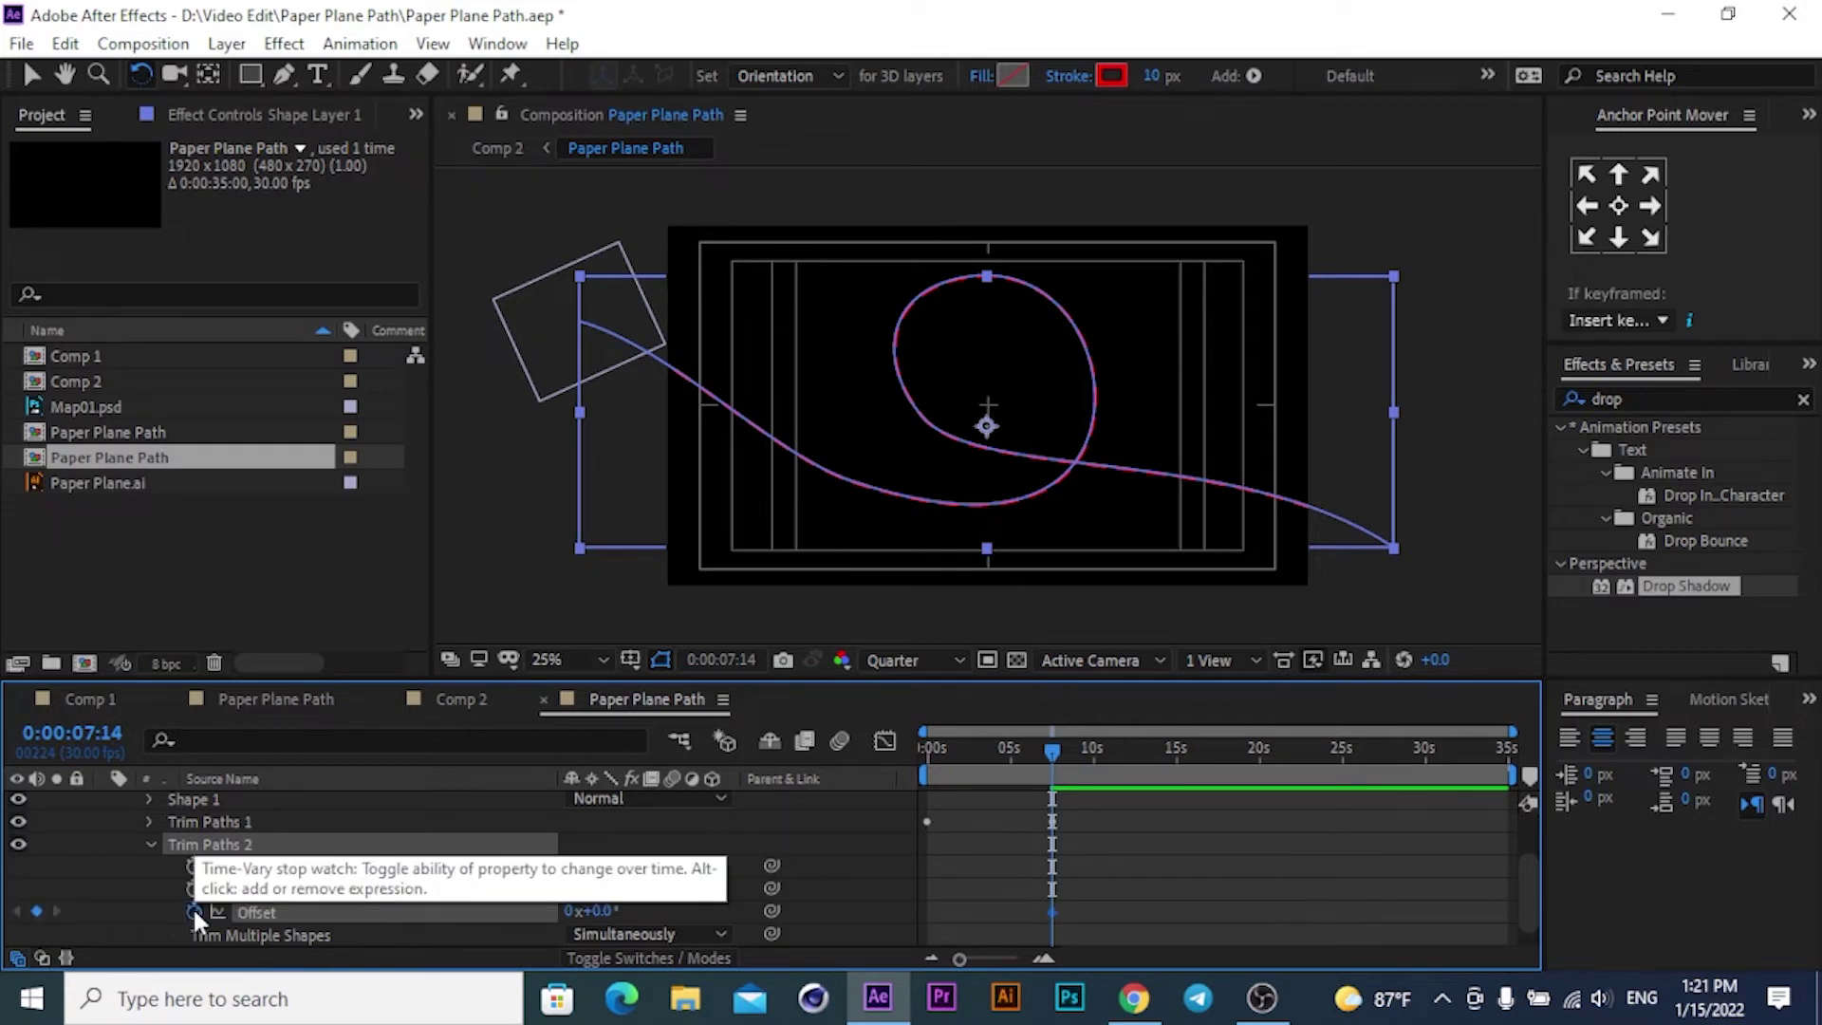
{"action": "left_click", "coordinate": [1053, 745]}
{"action": "left_click_drag", "start_coordinate": [1017, 743], "coordinate": [907, 753]}
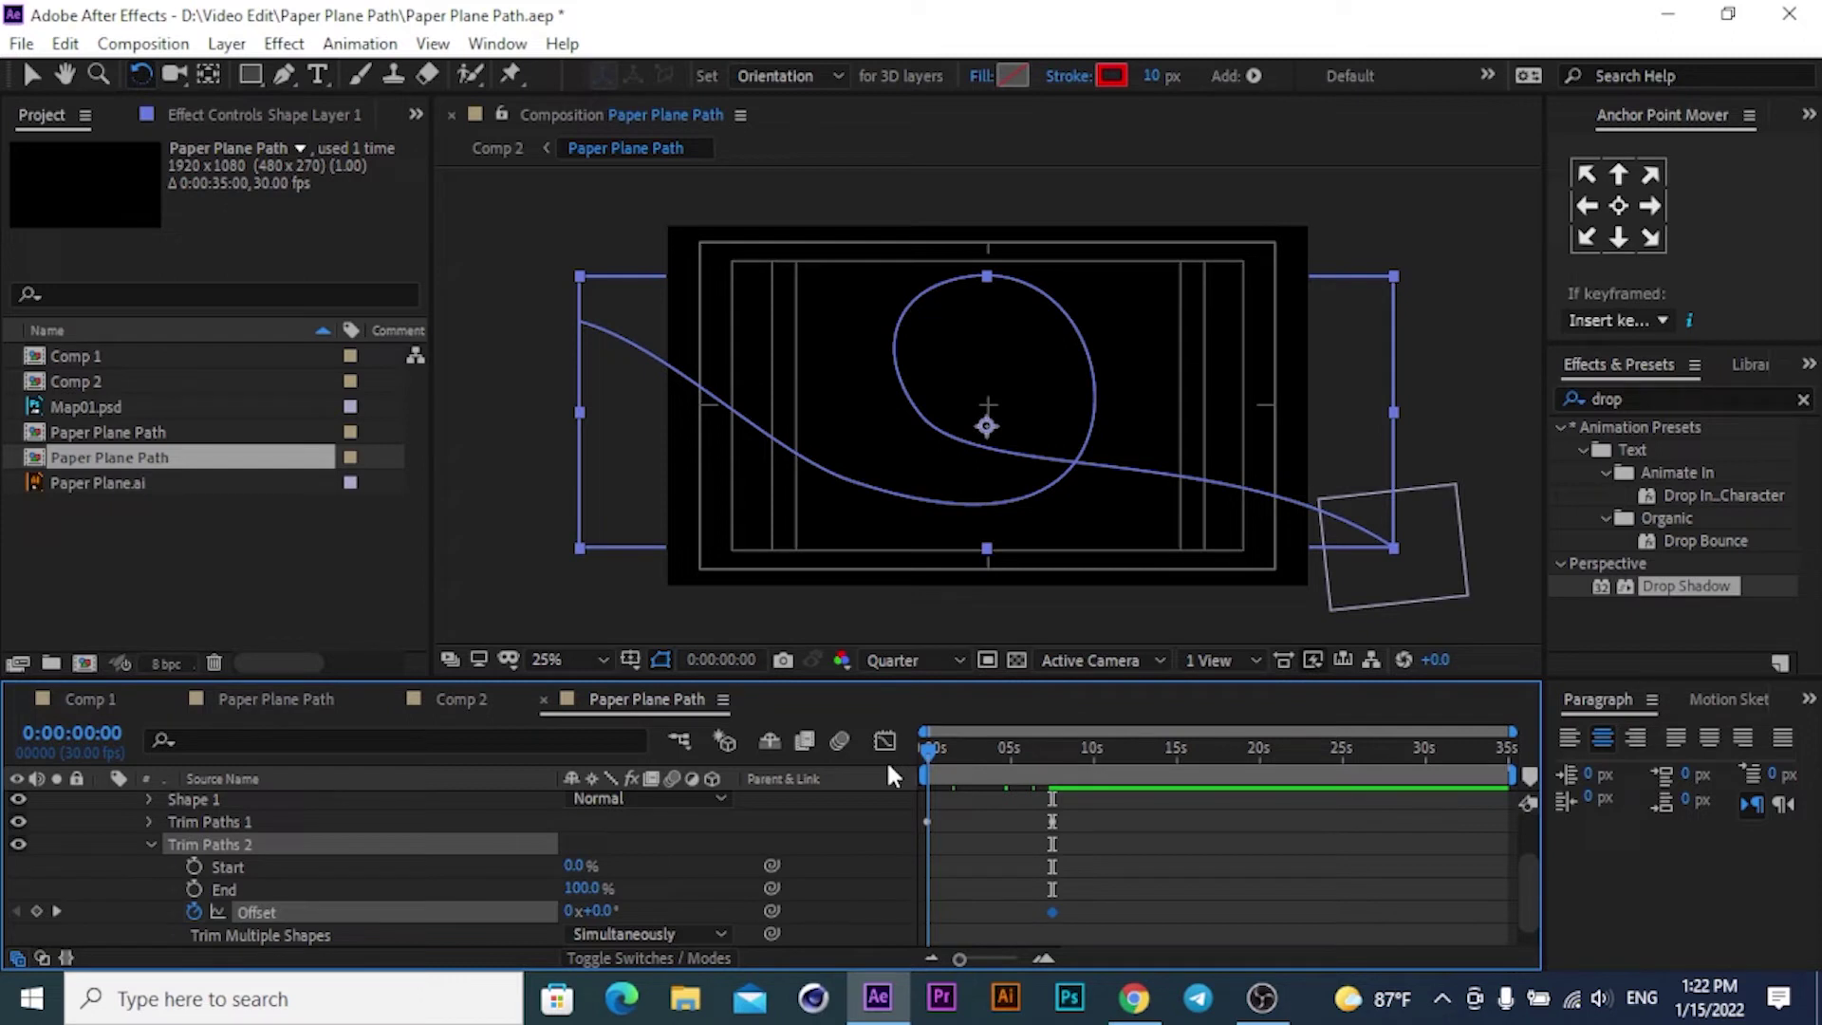
{"action": "left_click", "coordinate": [1051, 747]}
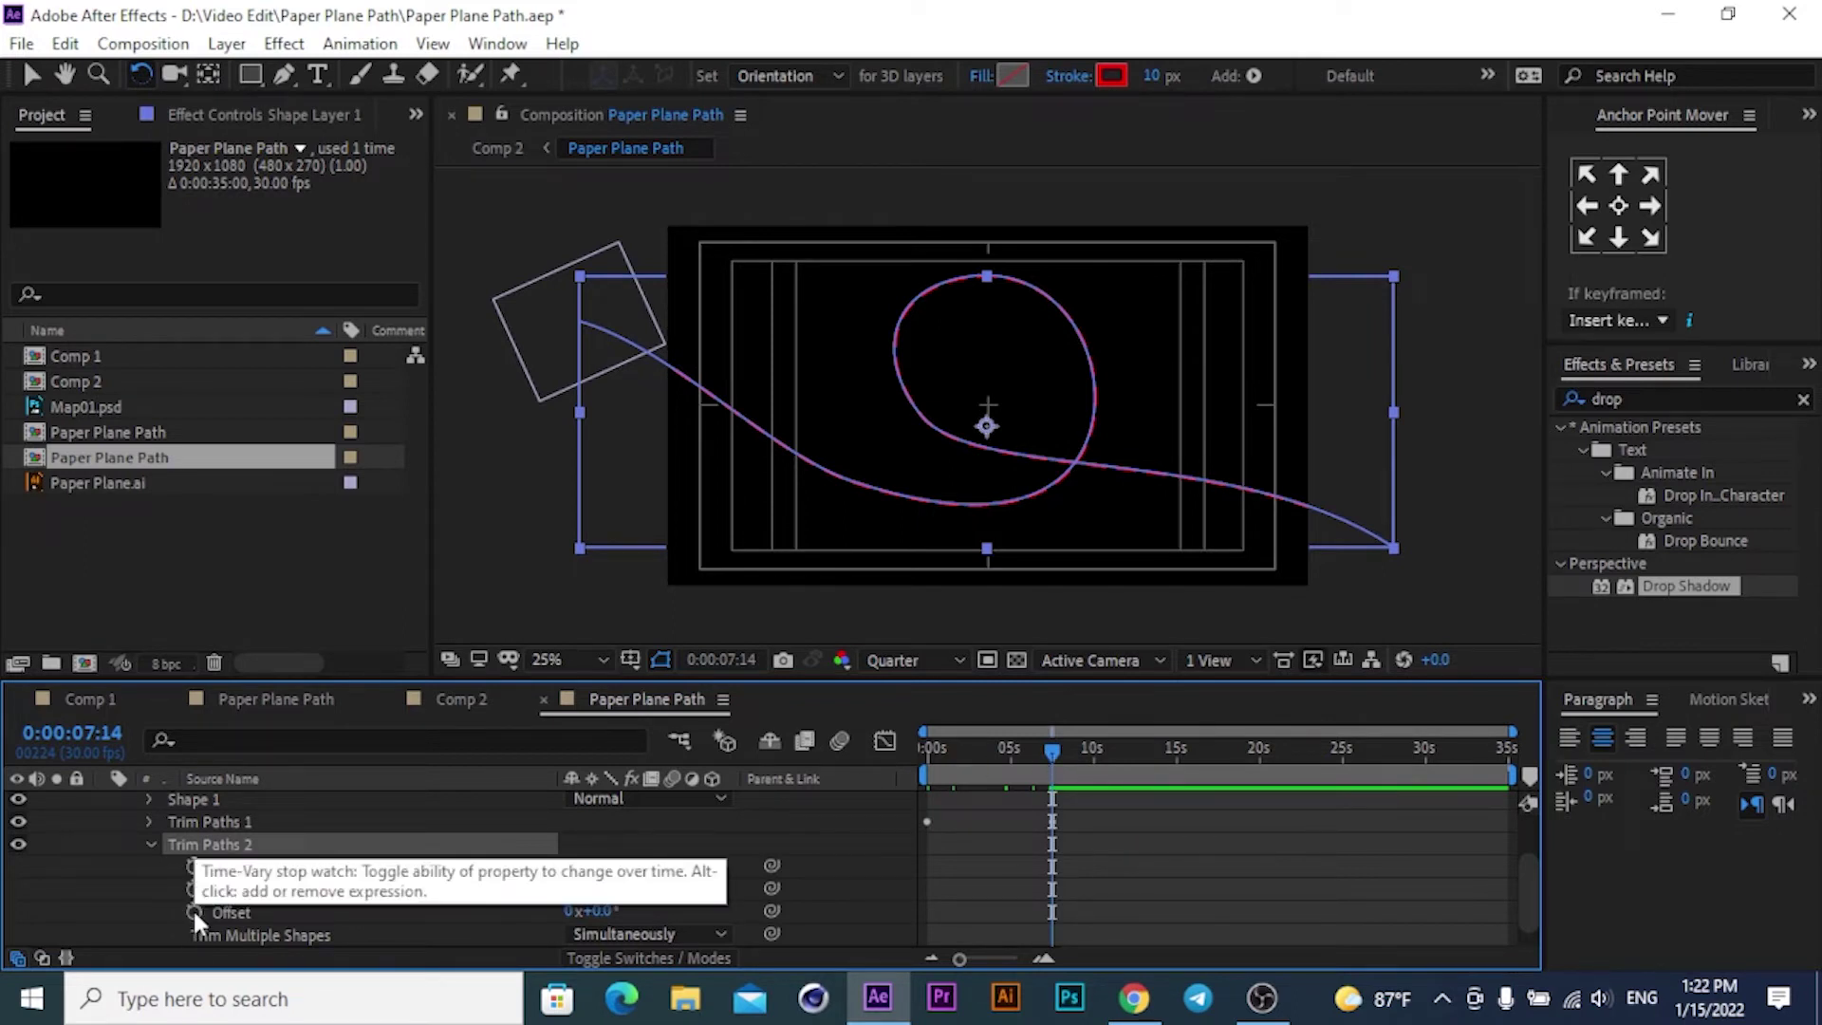
{"action": "left_click_drag", "start_coordinate": [1043, 756], "coordinate": [874, 753]}
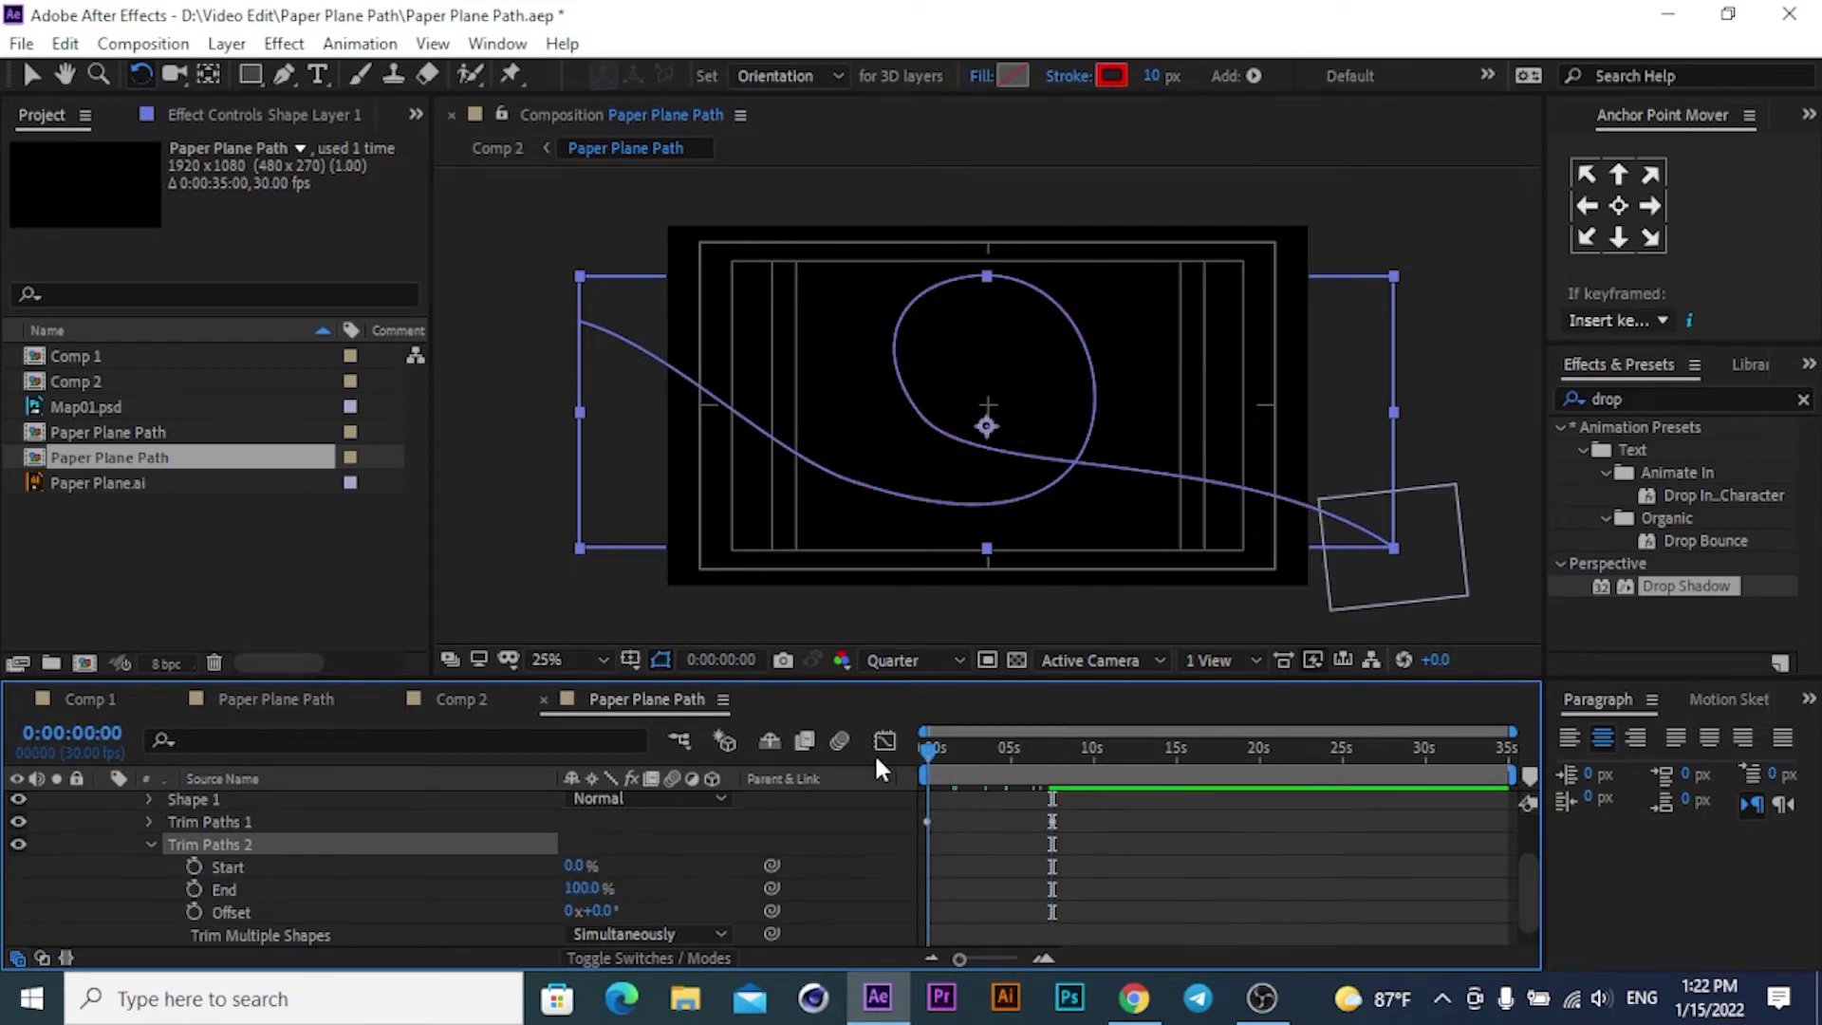
{"action": "left_click", "coordinate": [193, 910]}
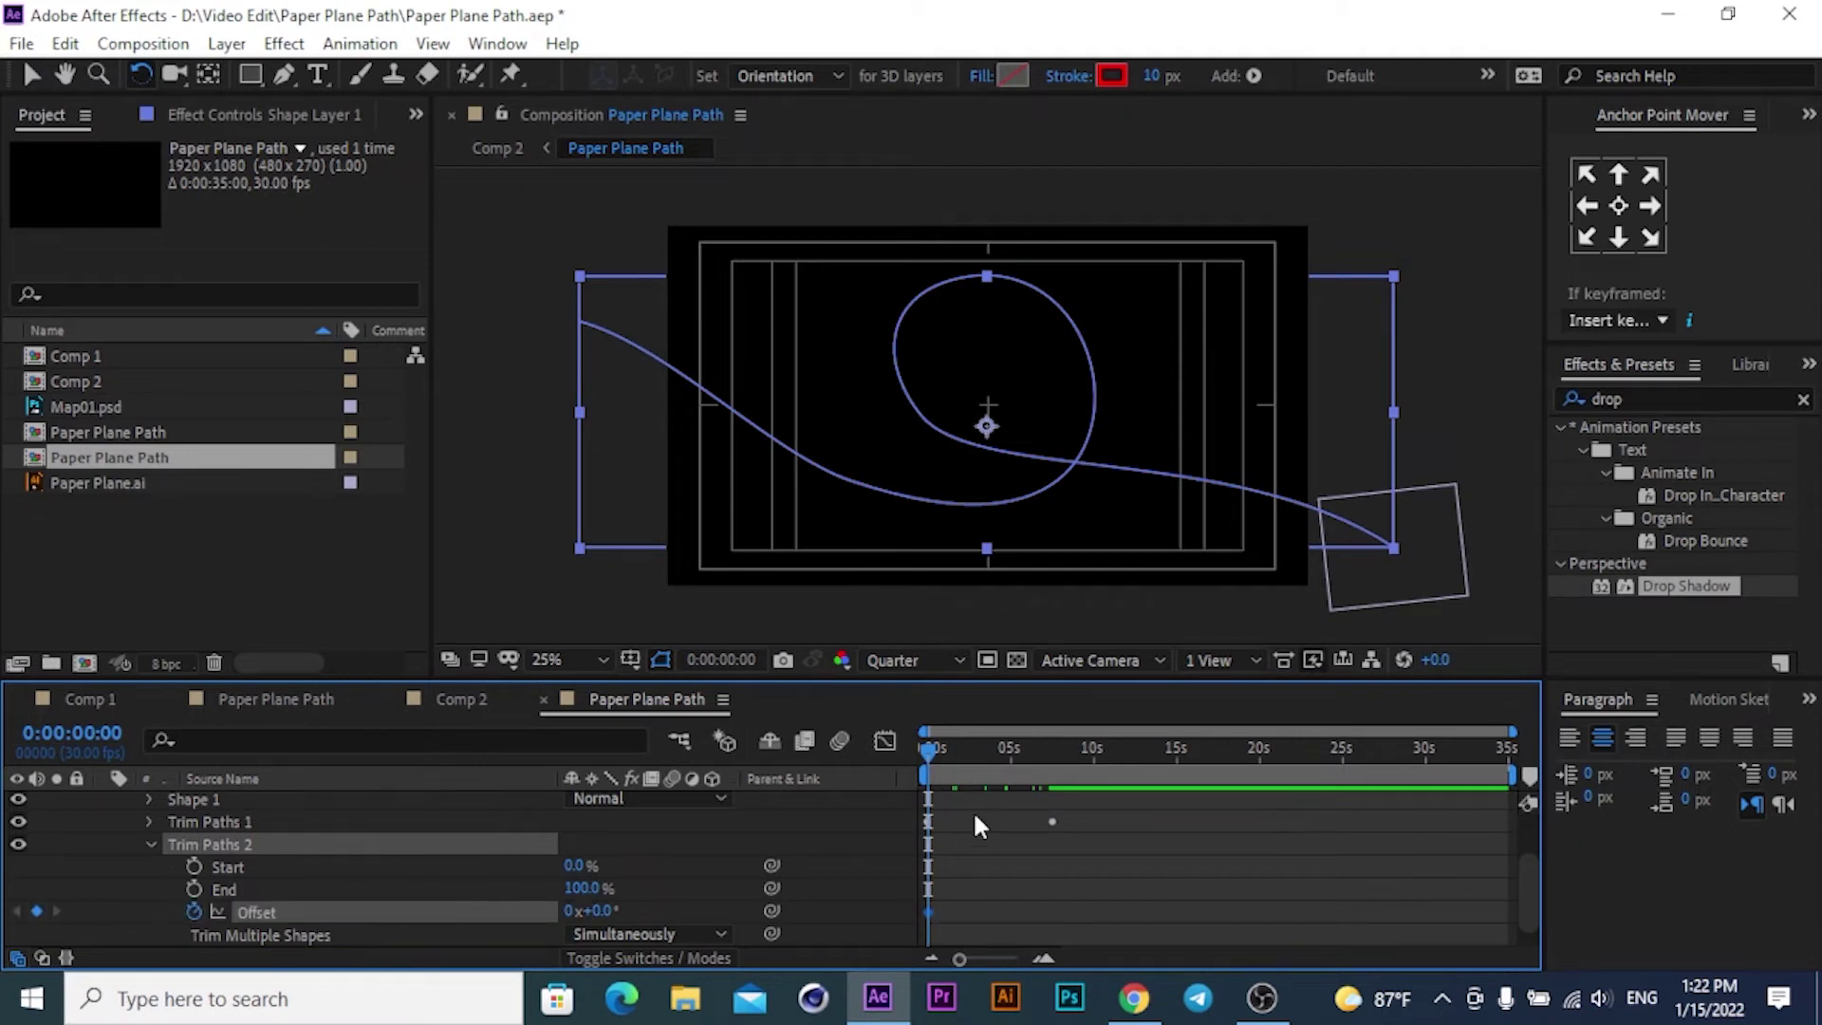
Set Trim Paths 2 Offset to 21° at about 7:14.
{"action": "left_click_drag", "start_coordinate": [930, 753], "coordinate": [1051, 755]}
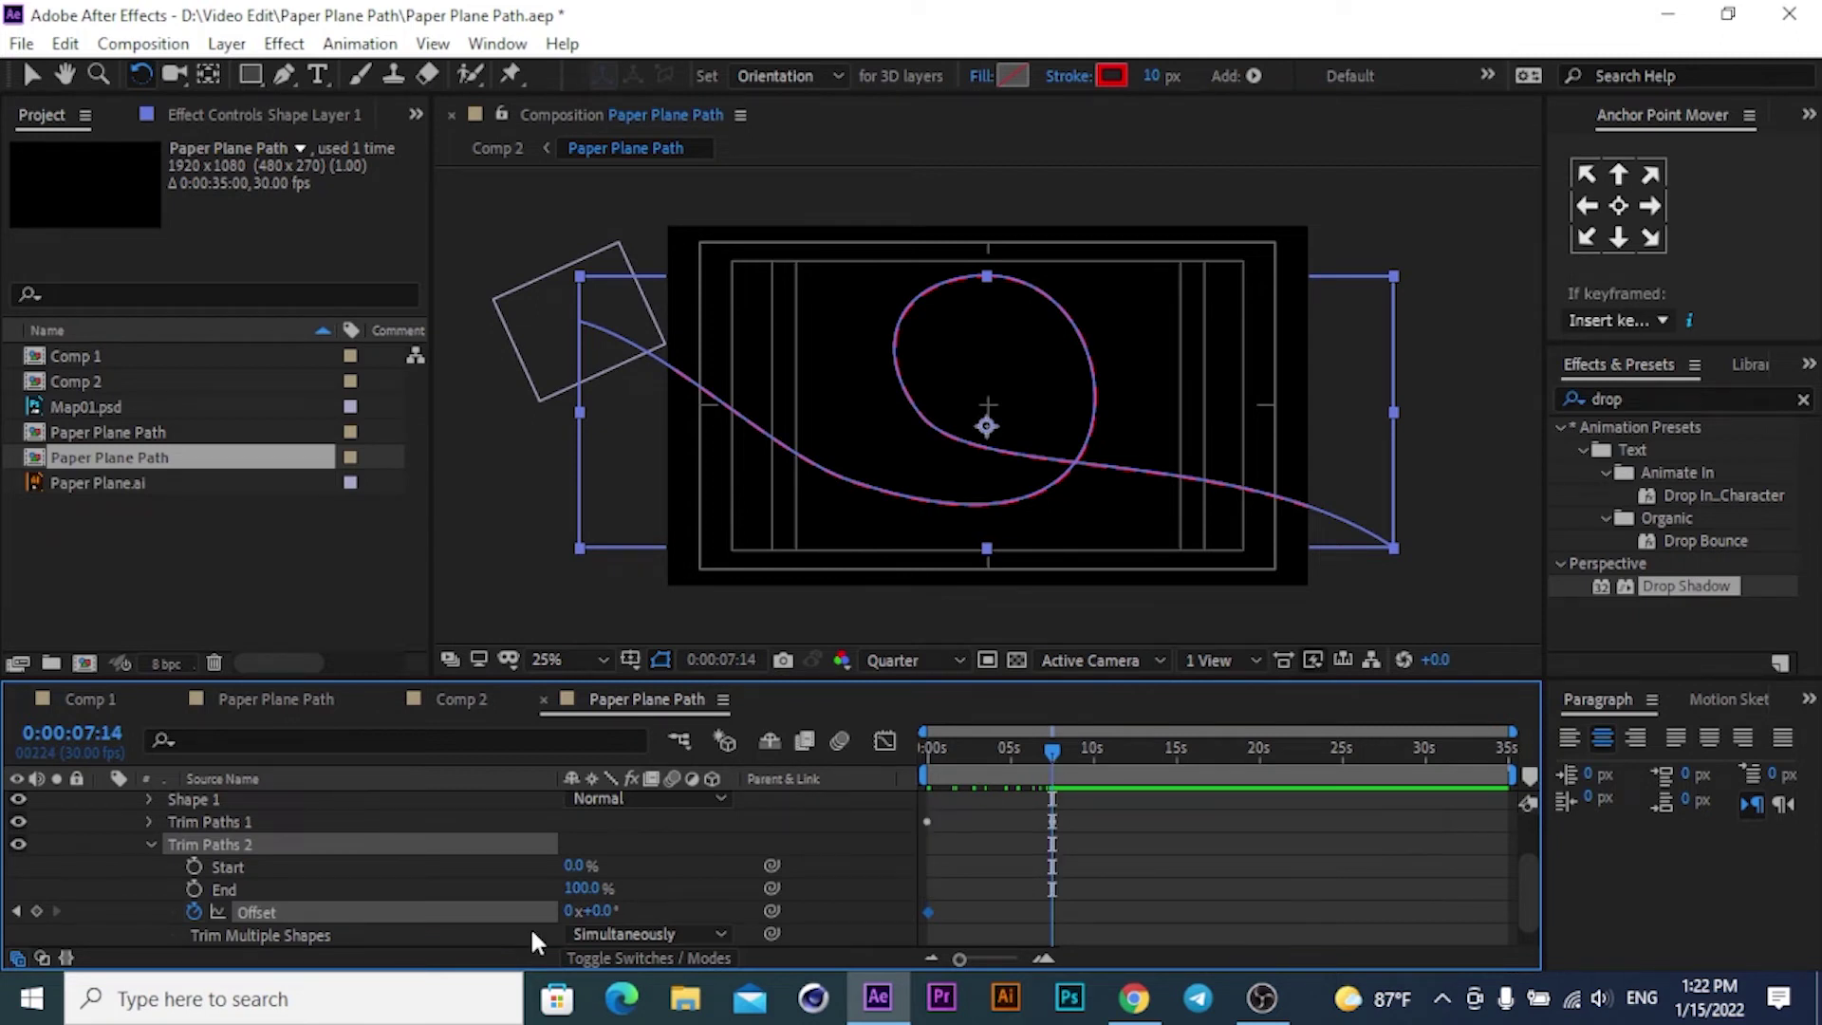
{"action": "left_click", "coordinate": [603, 910]}
{"action": "type", "text": "21"}
{"action": "key", "text": "Return"}
Preview the Offset animation from 0:00 and scrub to check the plane on the loop.
{"action": "left_click_drag", "start_coordinate": [1053, 748], "coordinate": [854, 768]}
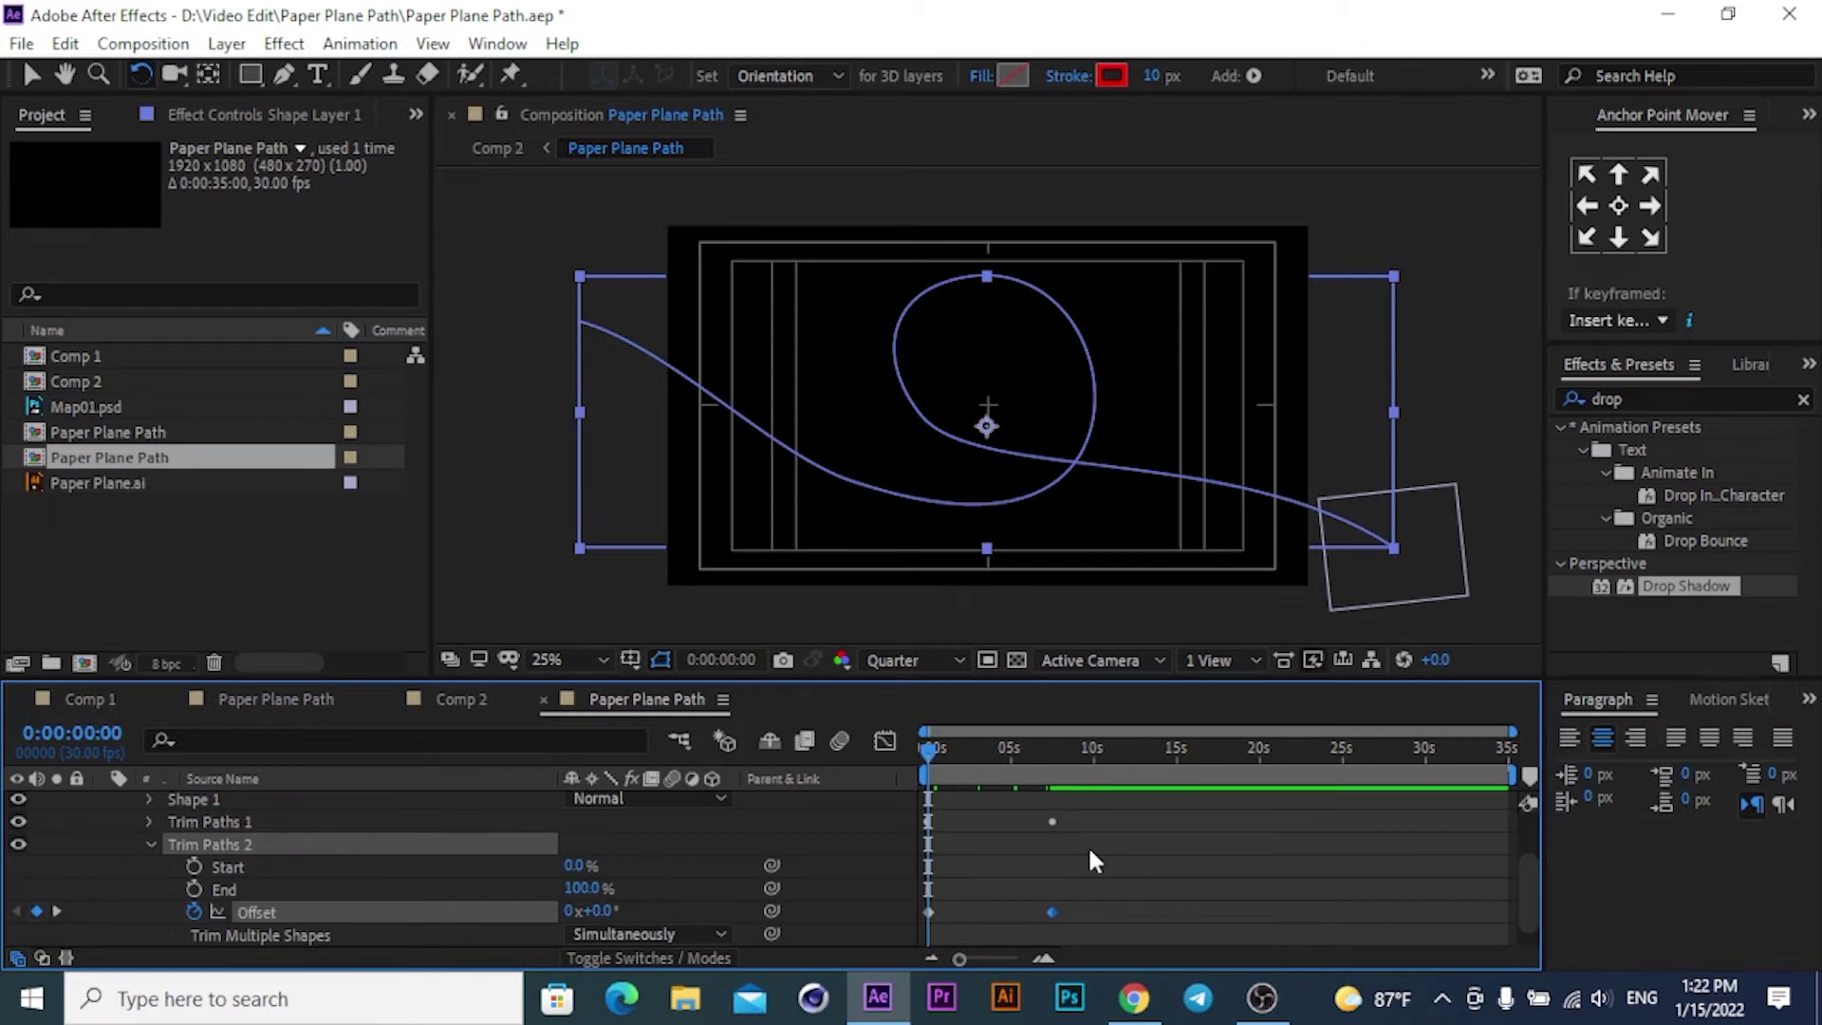
{"action": "key", "text": "space"}
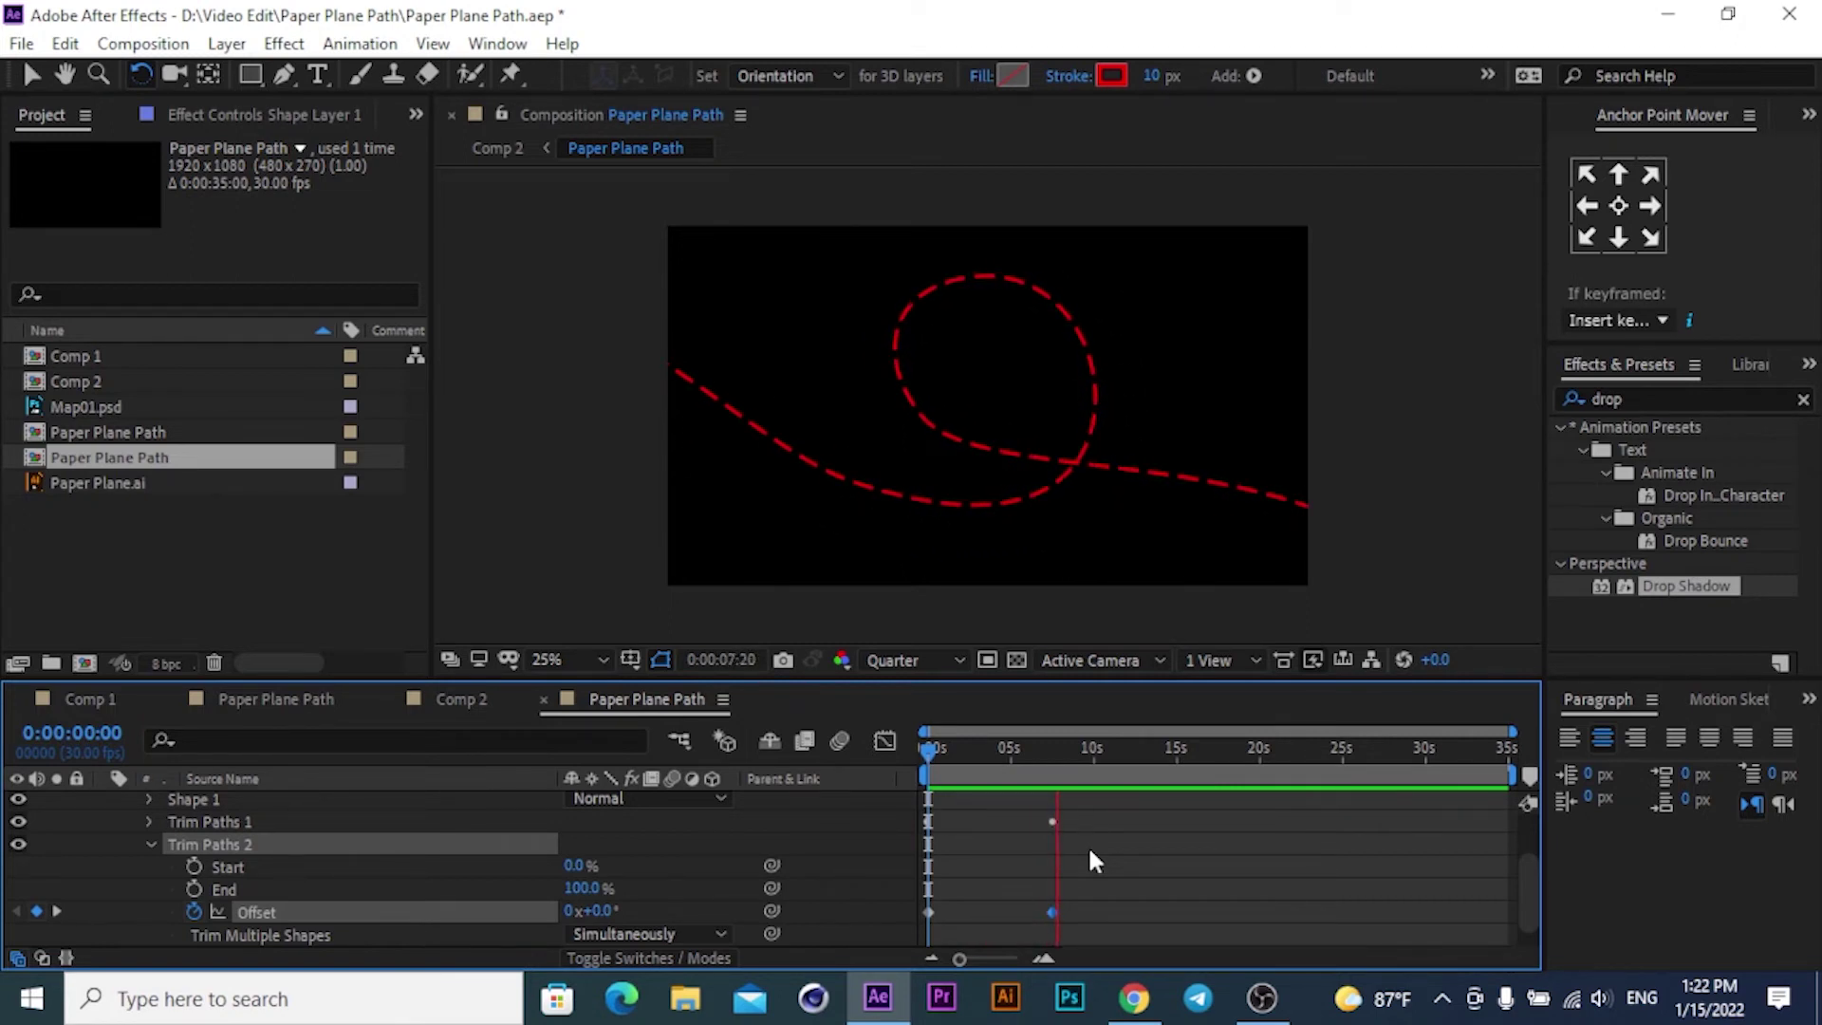
{"action": "left_click", "coordinate": [1076, 789]}
{"action": "left_click_drag", "start_coordinate": [1072, 743], "coordinate": [884, 759]}
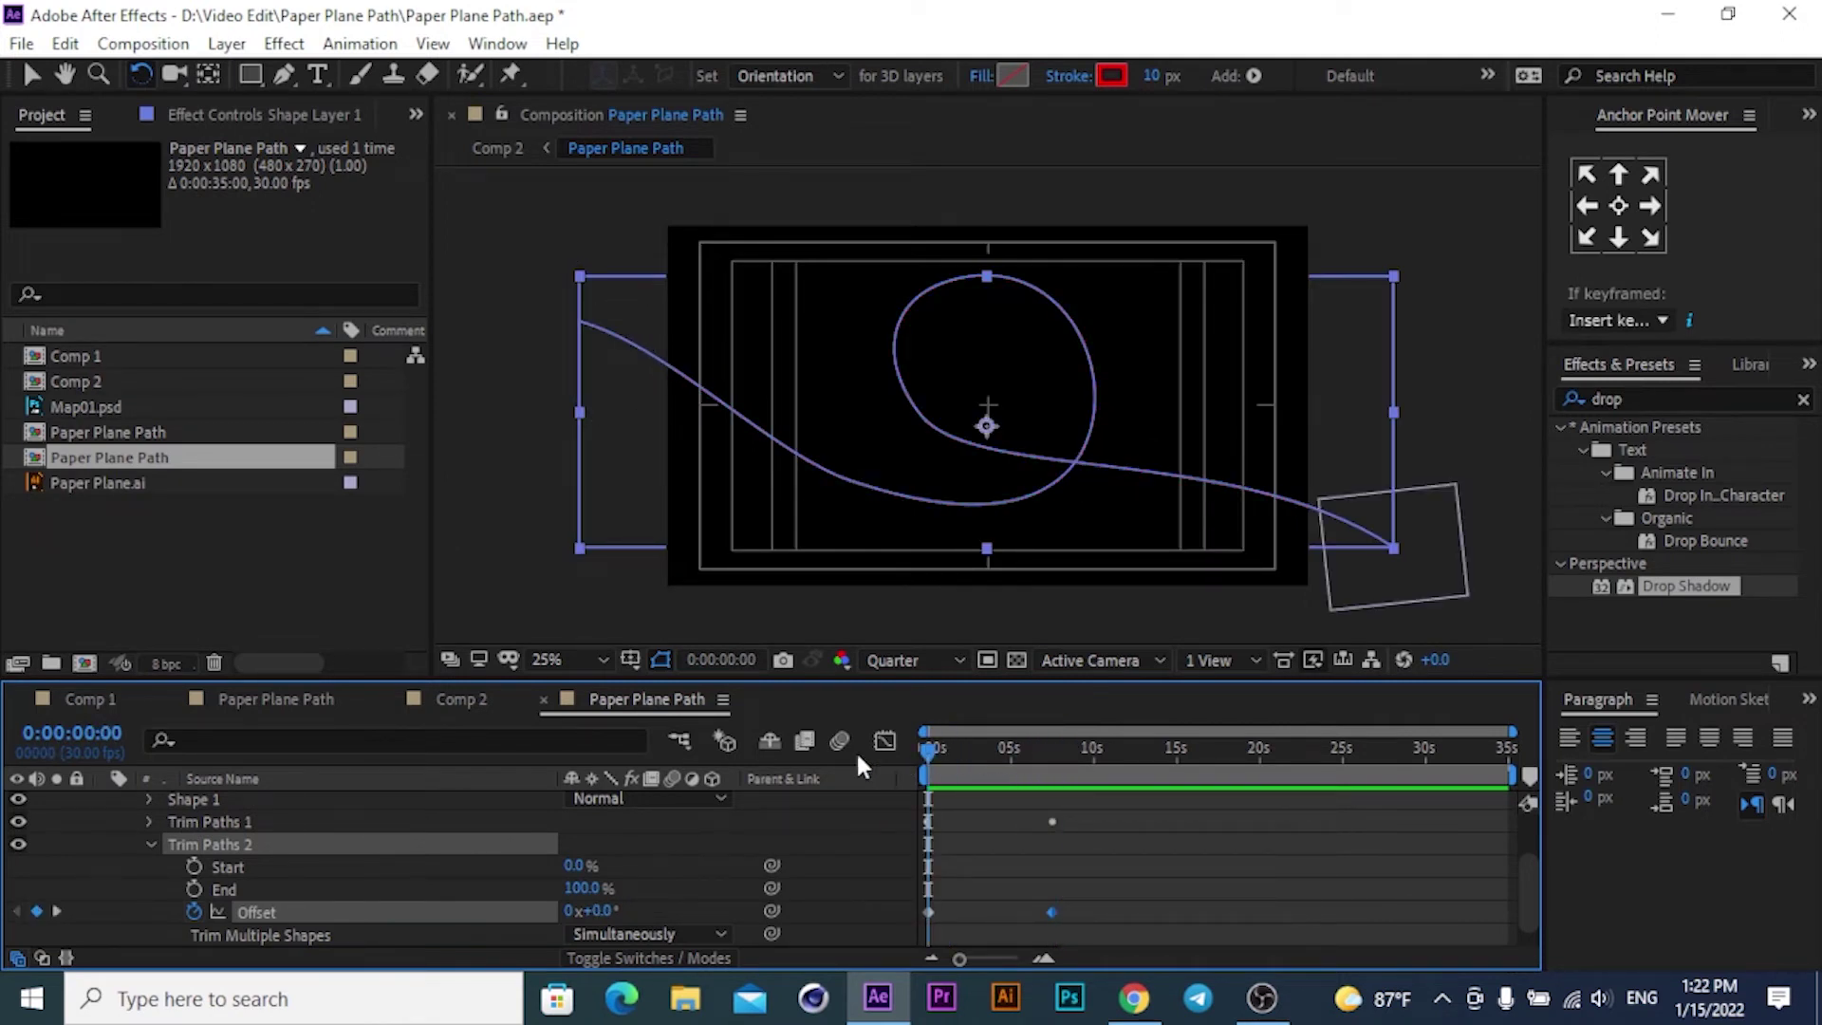
{"action": "left_click_drag", "start_coordinate": [930, 748], "coordinate": [1020, 760]}
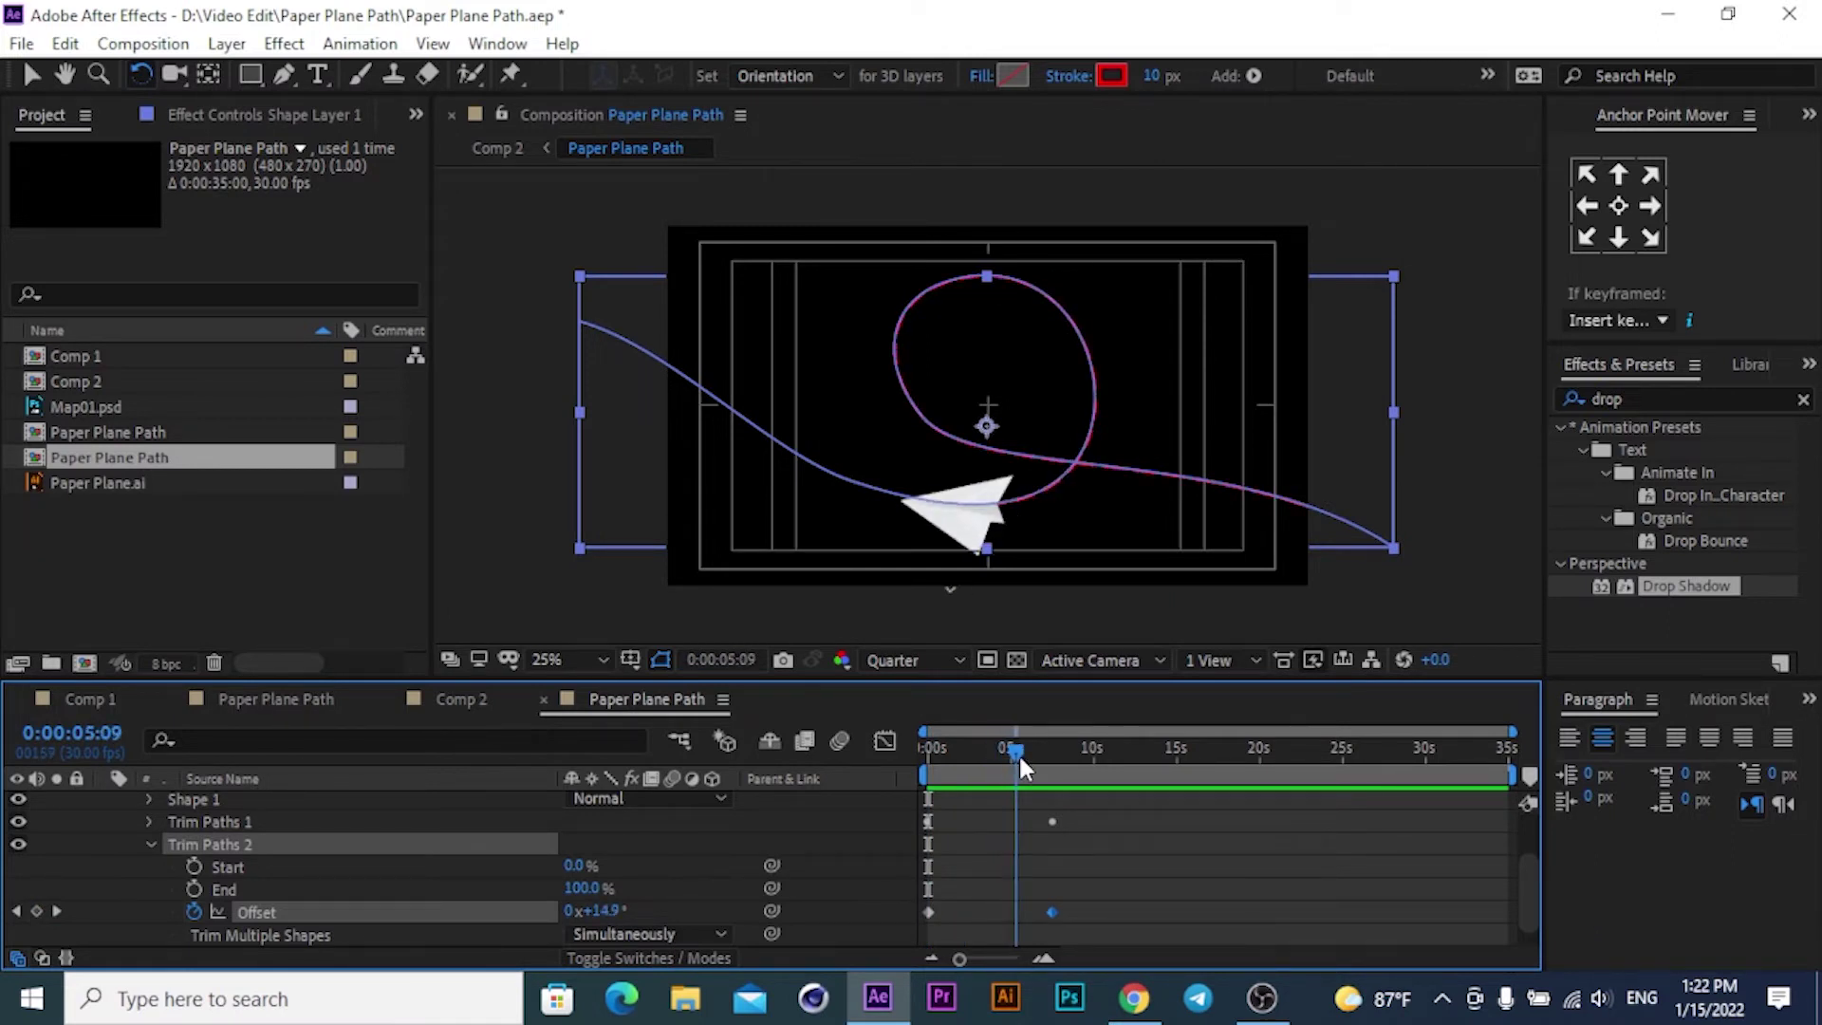
{"action": "left_click_drag", "start_coordinate": [1017, 753], "coordinate": [1021, 753]}
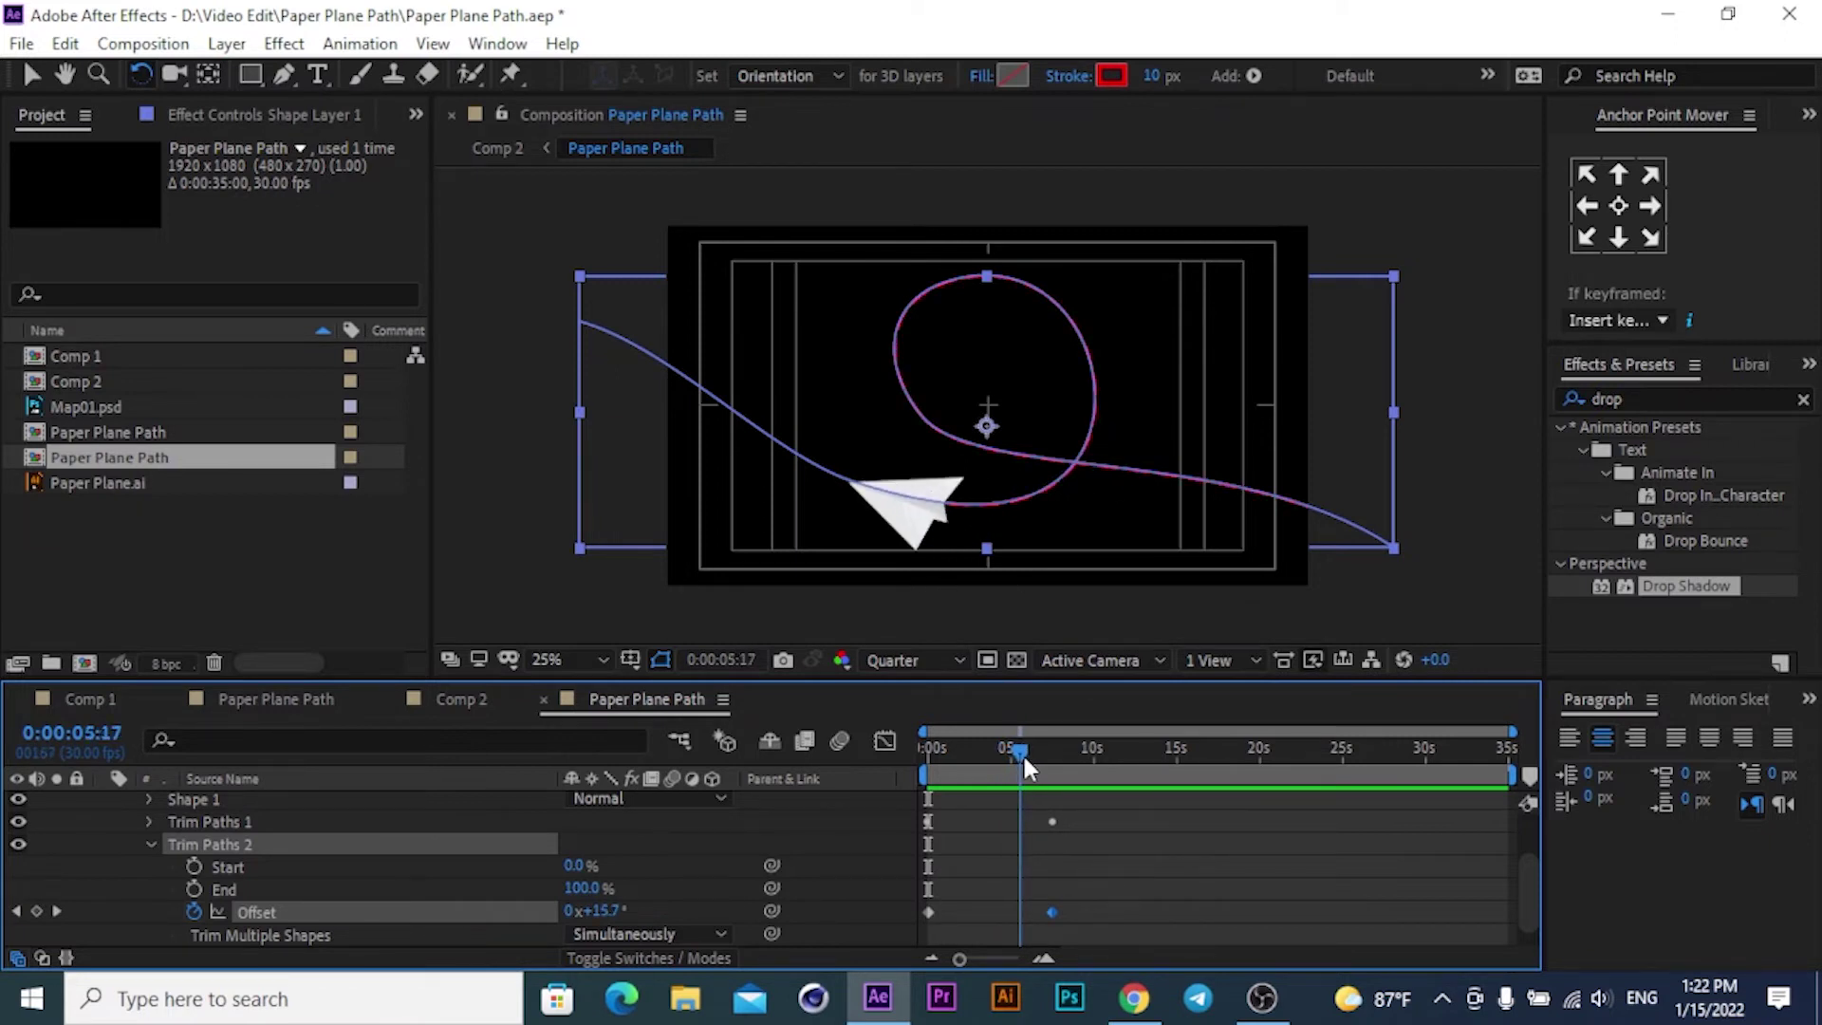
Keyframe Trim Paths 2 Start at 100% near 5:14 and 0% near 7:17.
{"action": "left_click", "coordinate": [193, 866]}
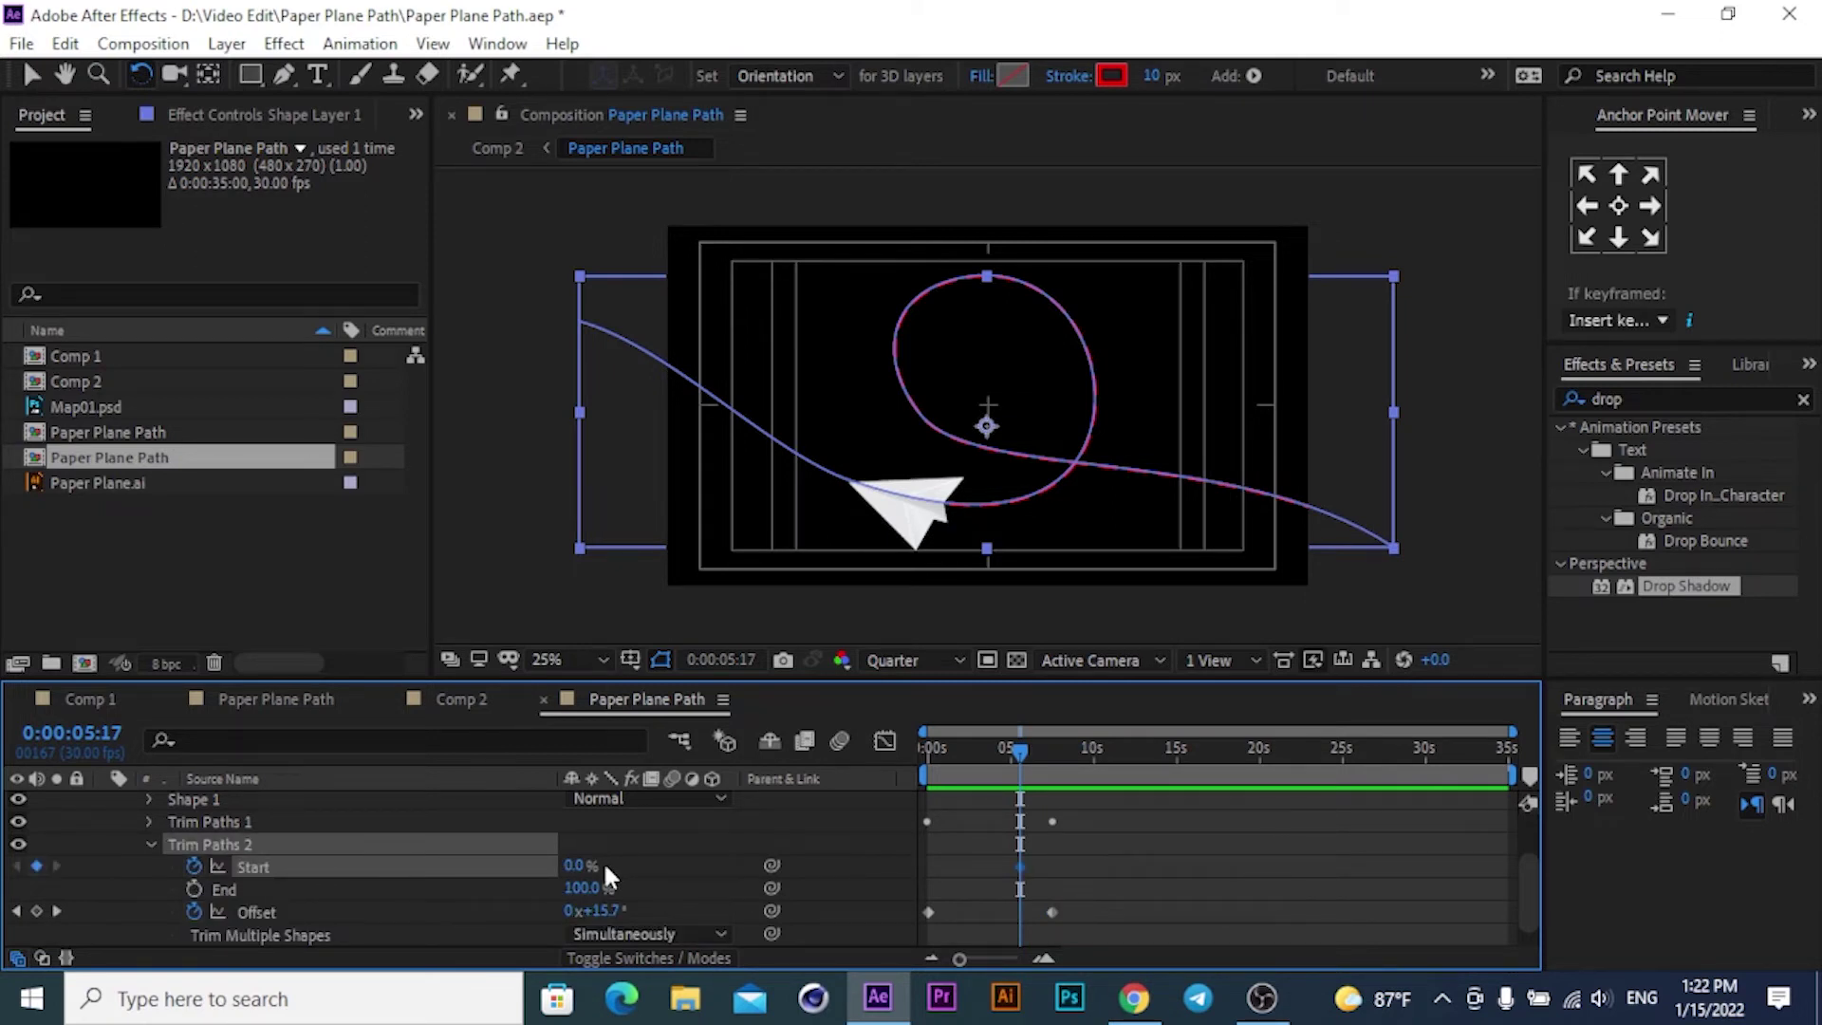
{"action": "left_click_drag", "start_coordinate": [1015, 742], "coordinate": [1011, 743]}
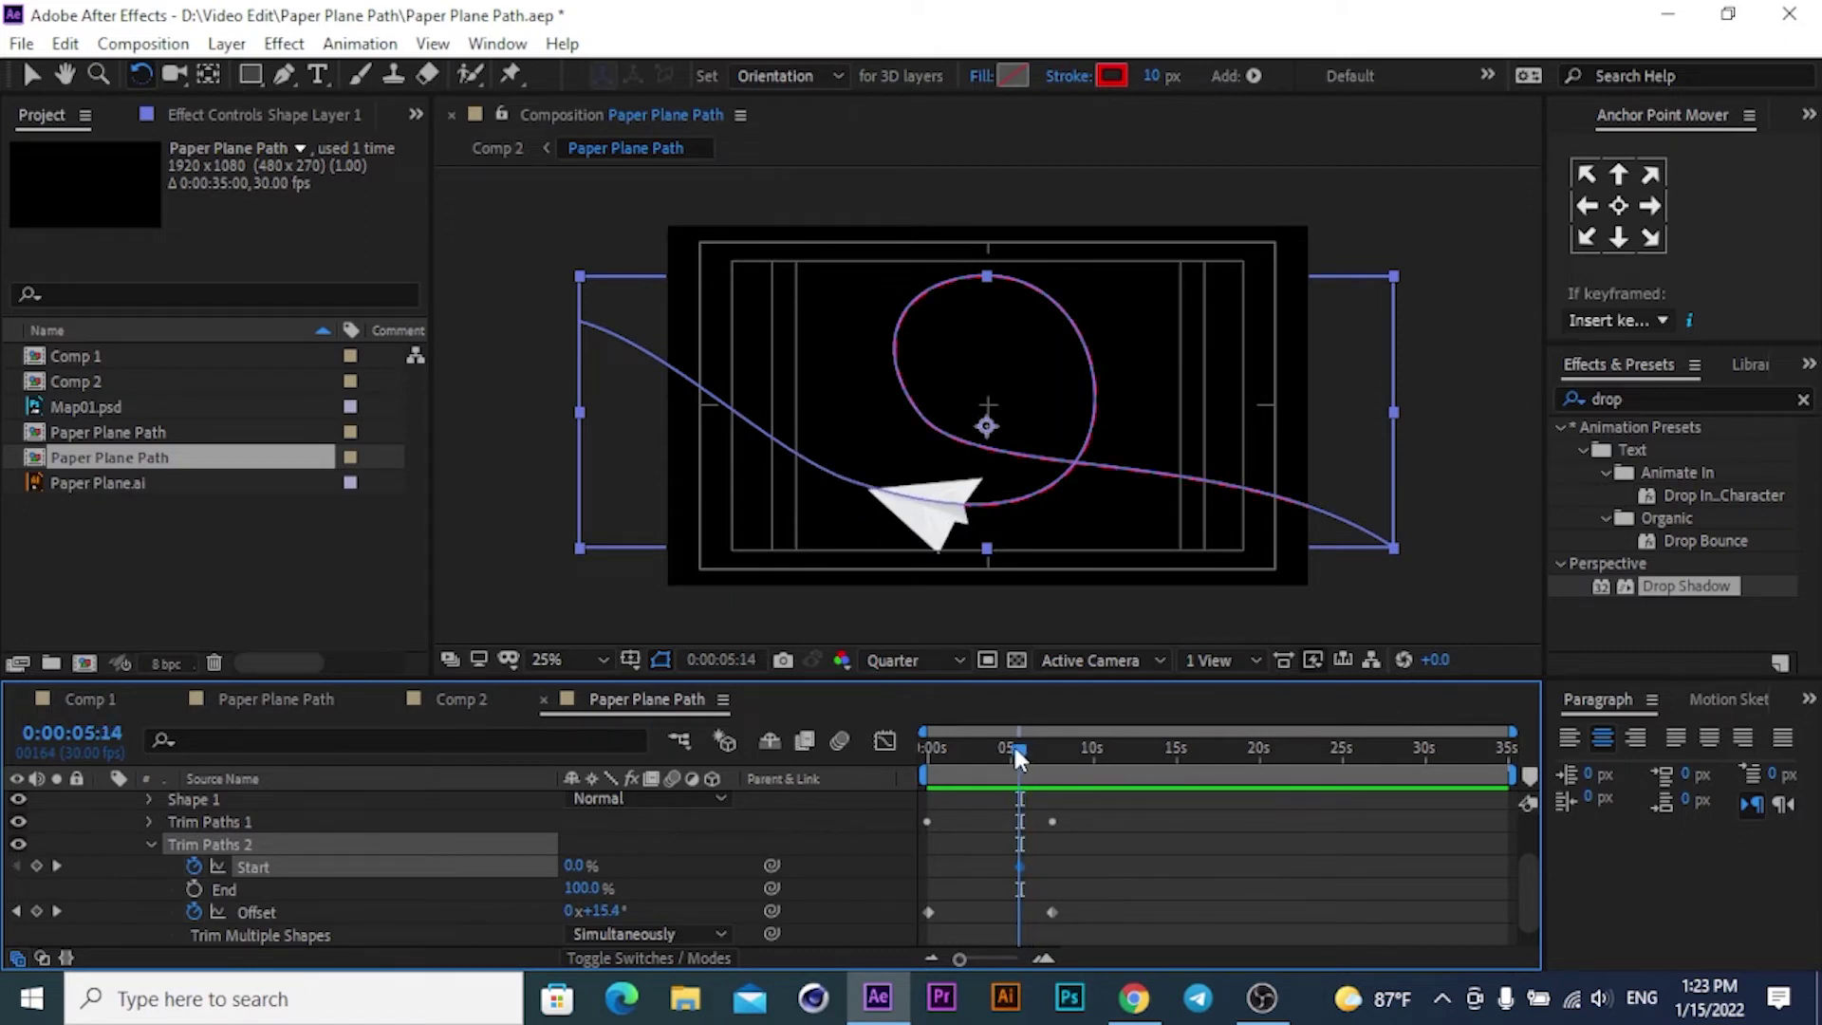
{"action": "double_click", "coordinate": [1020, 865]}
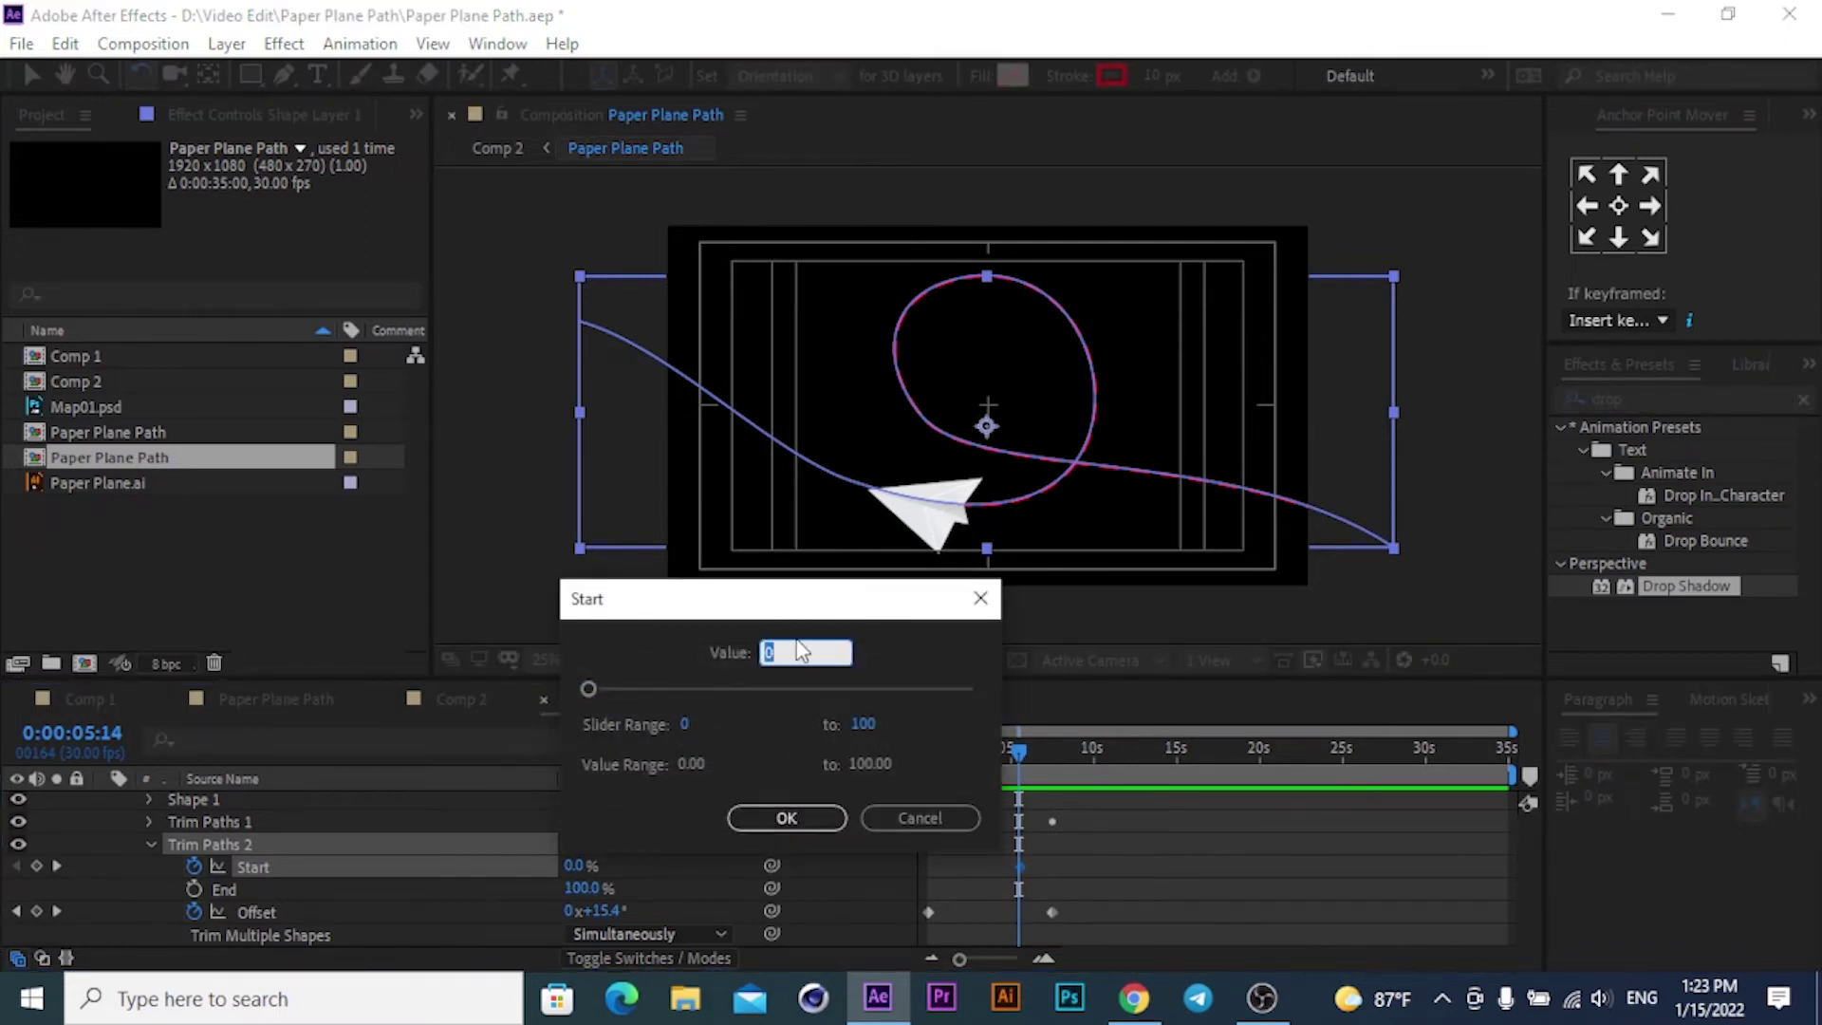
{"action": "type", "text": "100"}
{"action": "key", "text": "Return"}
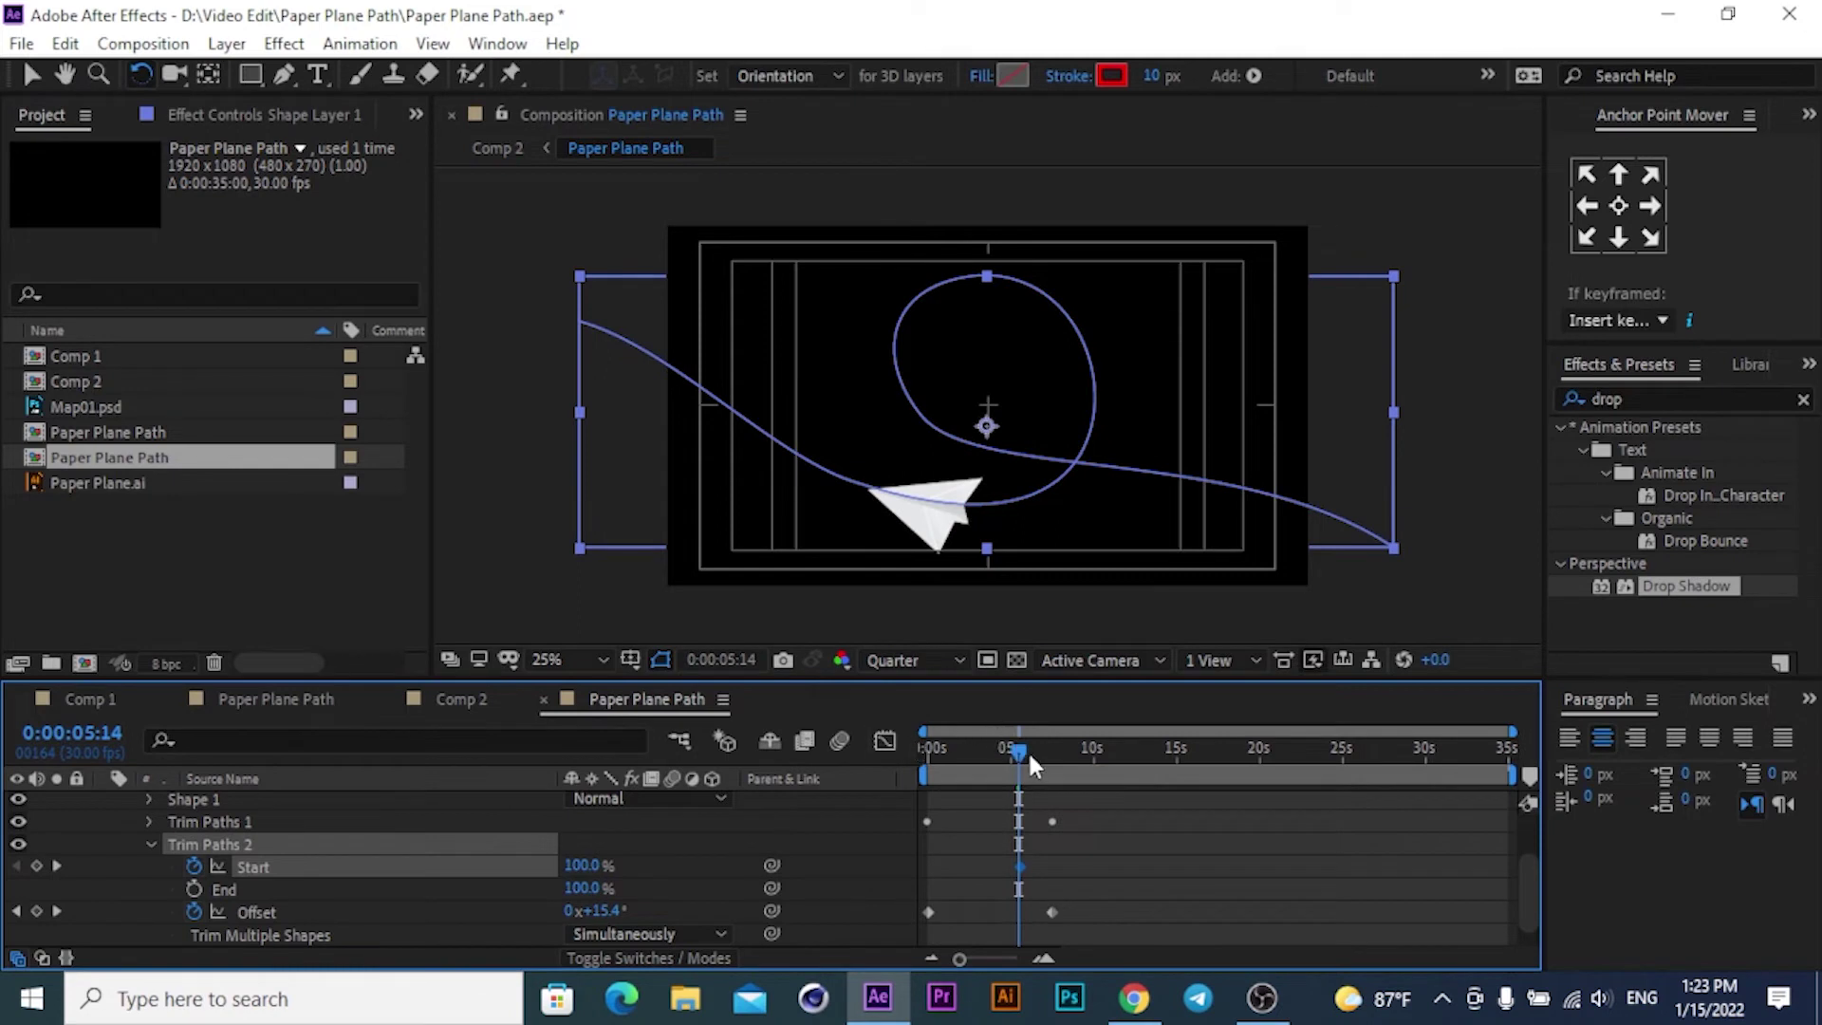
{"action": "left_click_drag", "start_coordinate": [1028, 749], "coordinate": [1057, 742]}
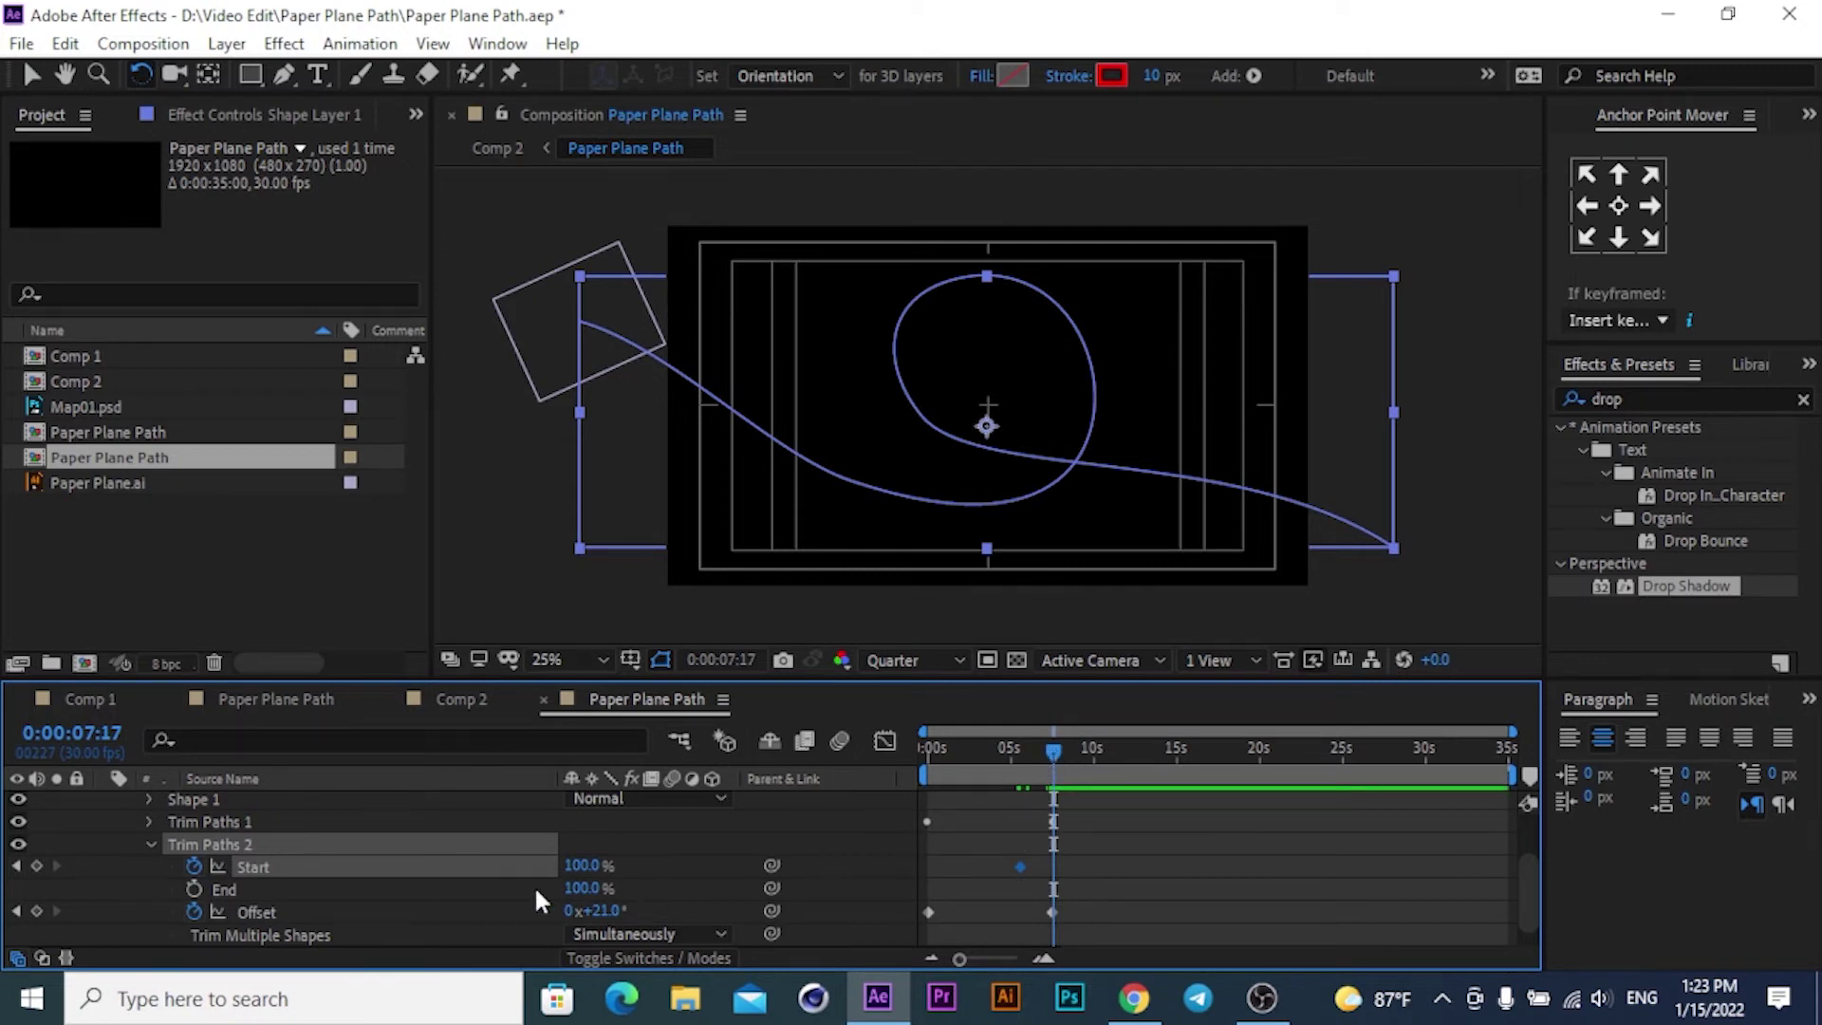
{"action": "left_click", "coordinate": [581, 866]}
{"action": "type", "text": "0"}
{"action": "key", "text": "Return"}
Apply Easy Ease to all the Trim Paths keyframes and return to the start.
{"action": "left_click_drag", "start_coordinate": [1172, 822], "coordinate": [926, 933]}
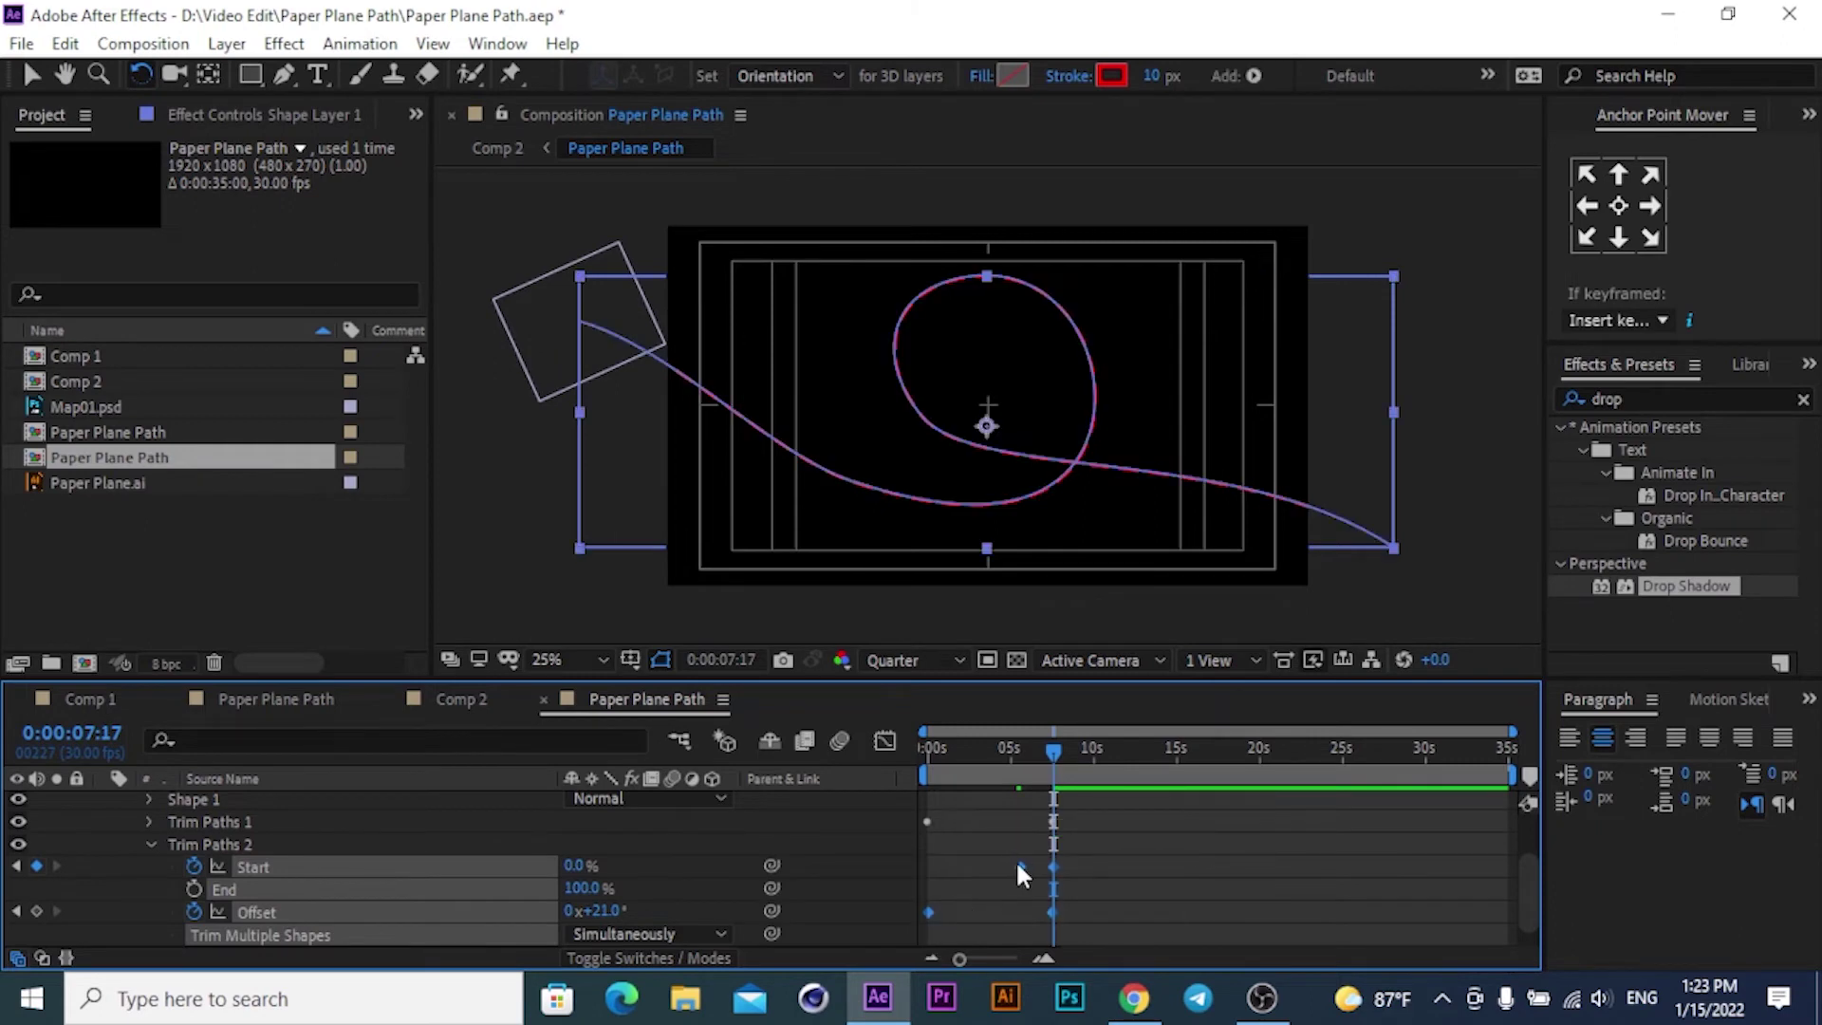
{"action": "right_click", "coordinate": [1016, 861]}
{"action": "mouse_move", "coordinate": [1108, 843]}
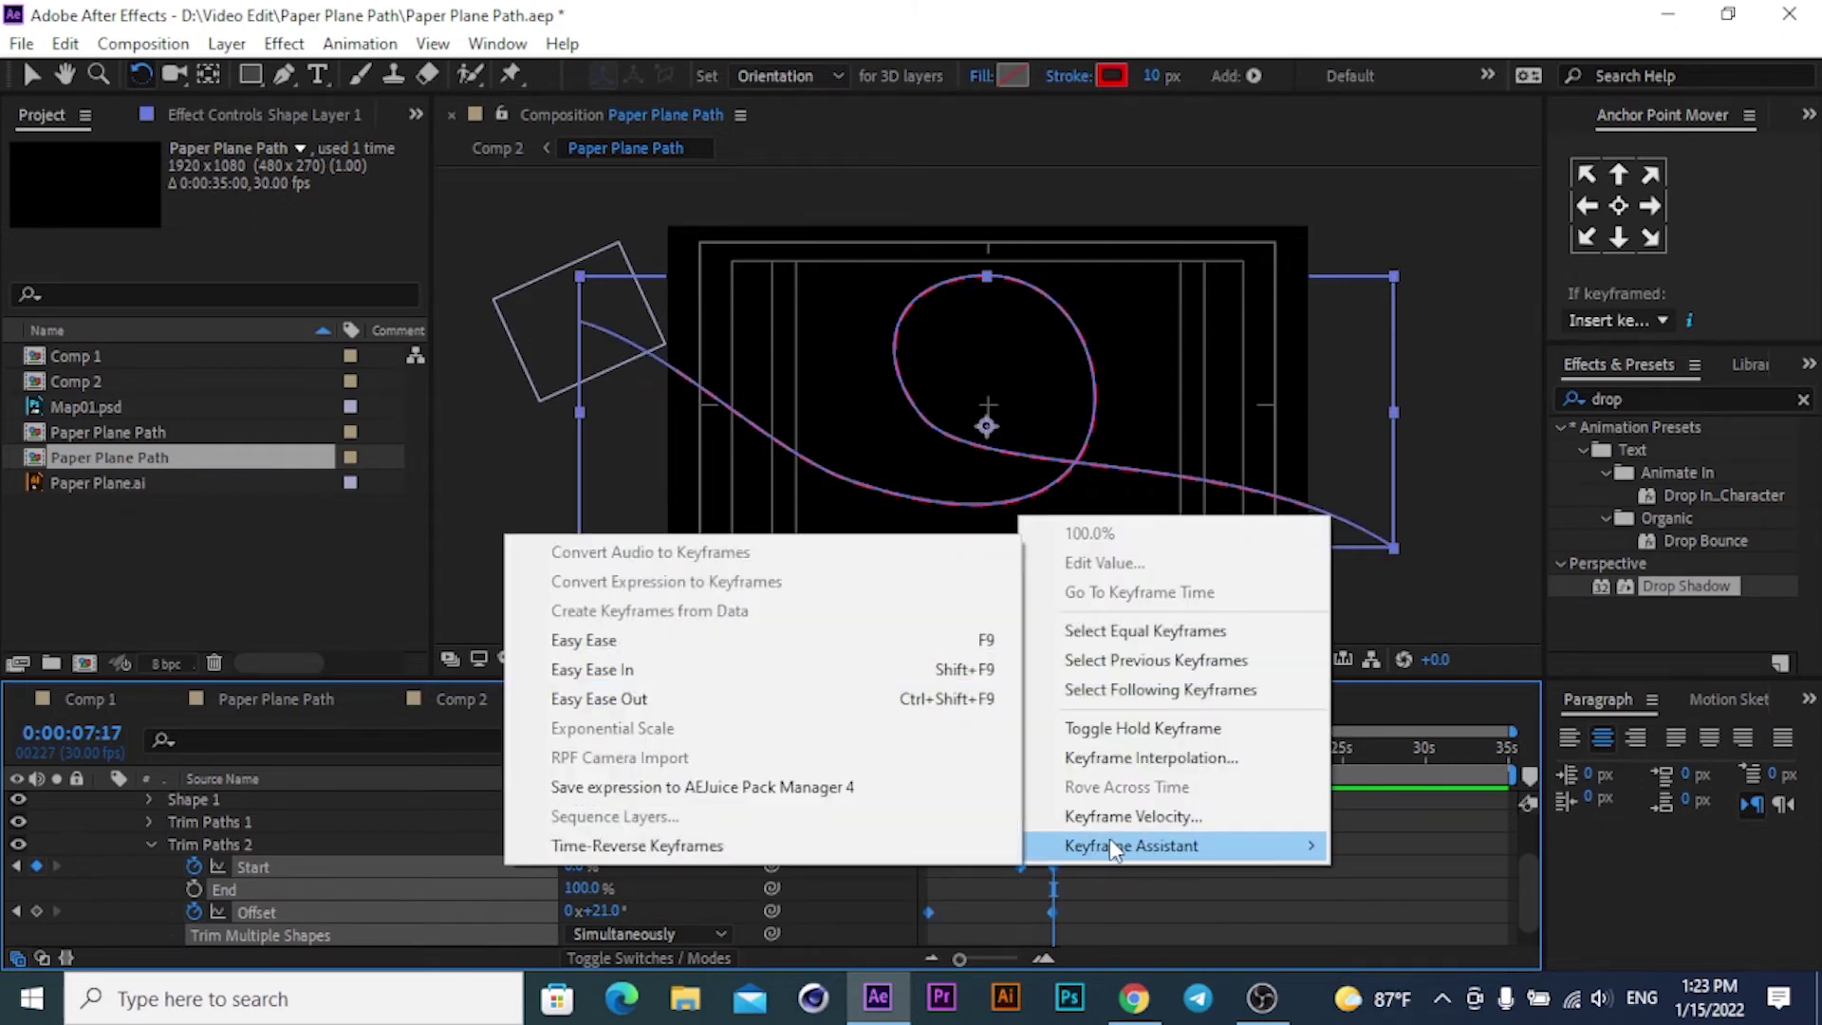
{"action": "left_click", "coordinate": [596, 645]}
{"action": "left_click_drag", "start_coordinate": [1053, 752], "coordinate": [888, 764]}
{"action": "left_click", "coordinate": [987, 811]}
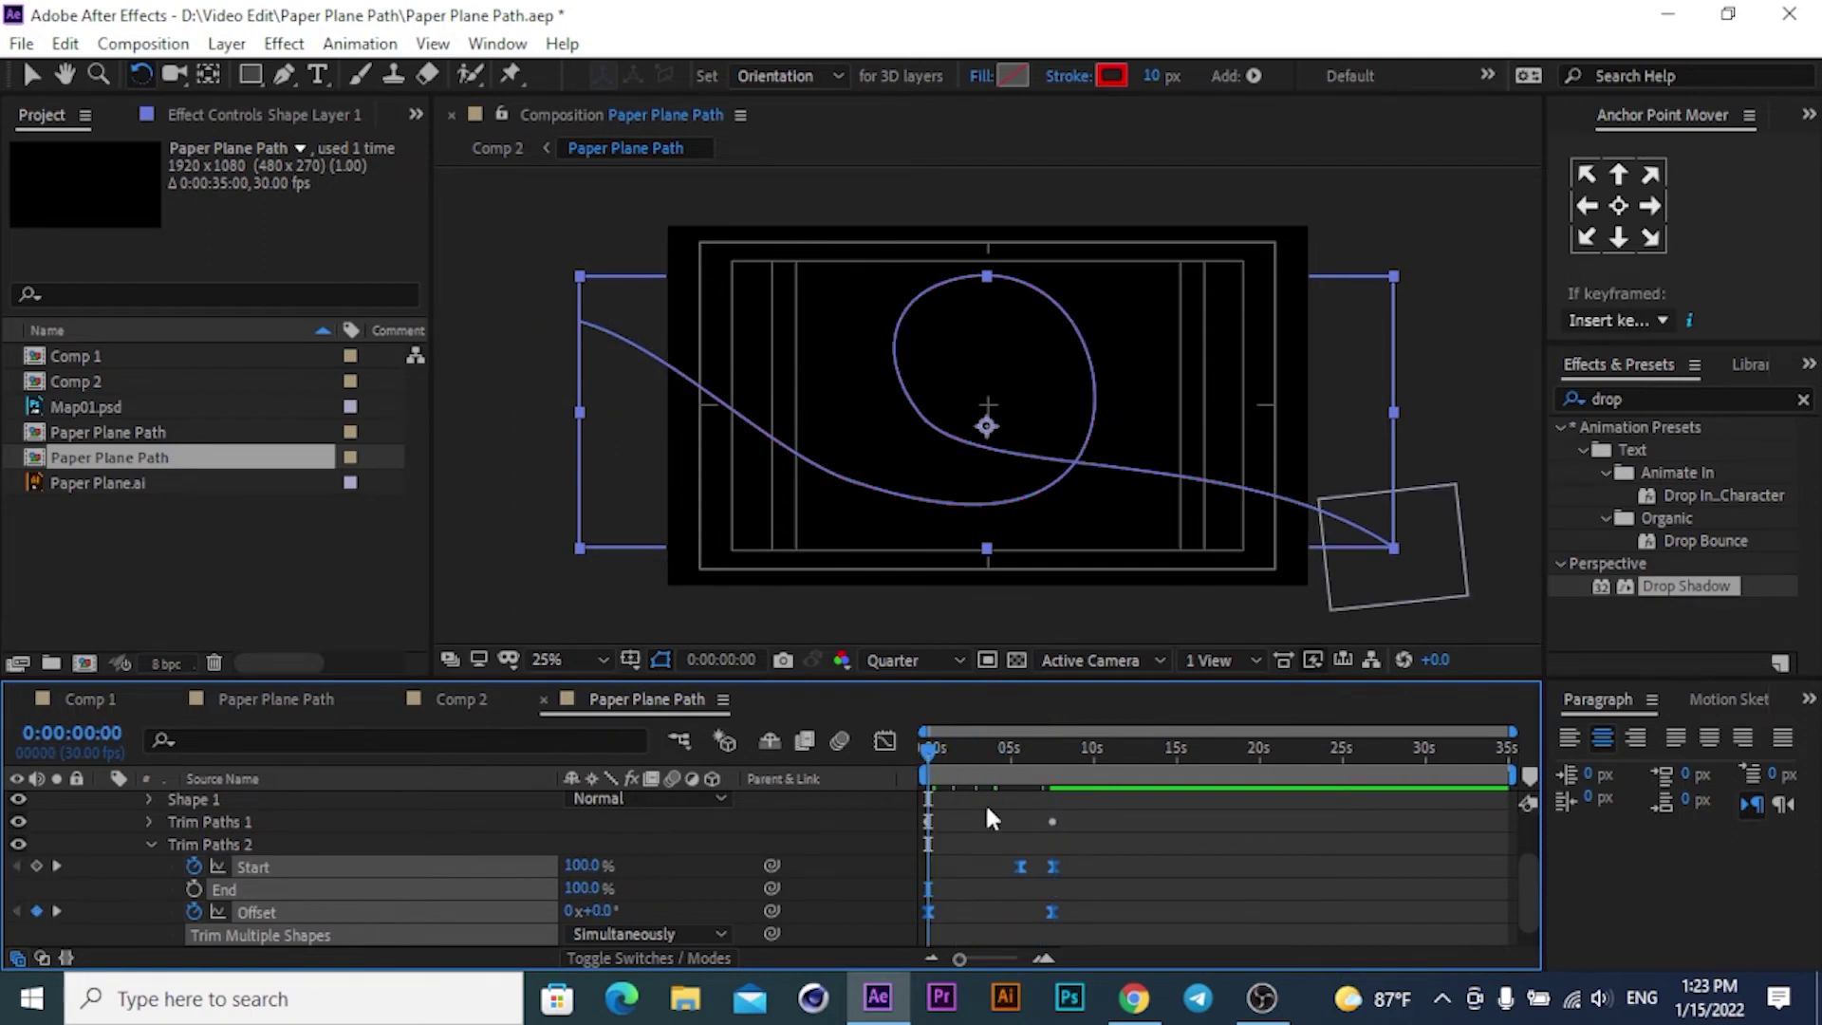
Preview, then delete the Trim Paths 2 Offset keyframes via its stopwatch.
{"action": "key", "text": "space"}
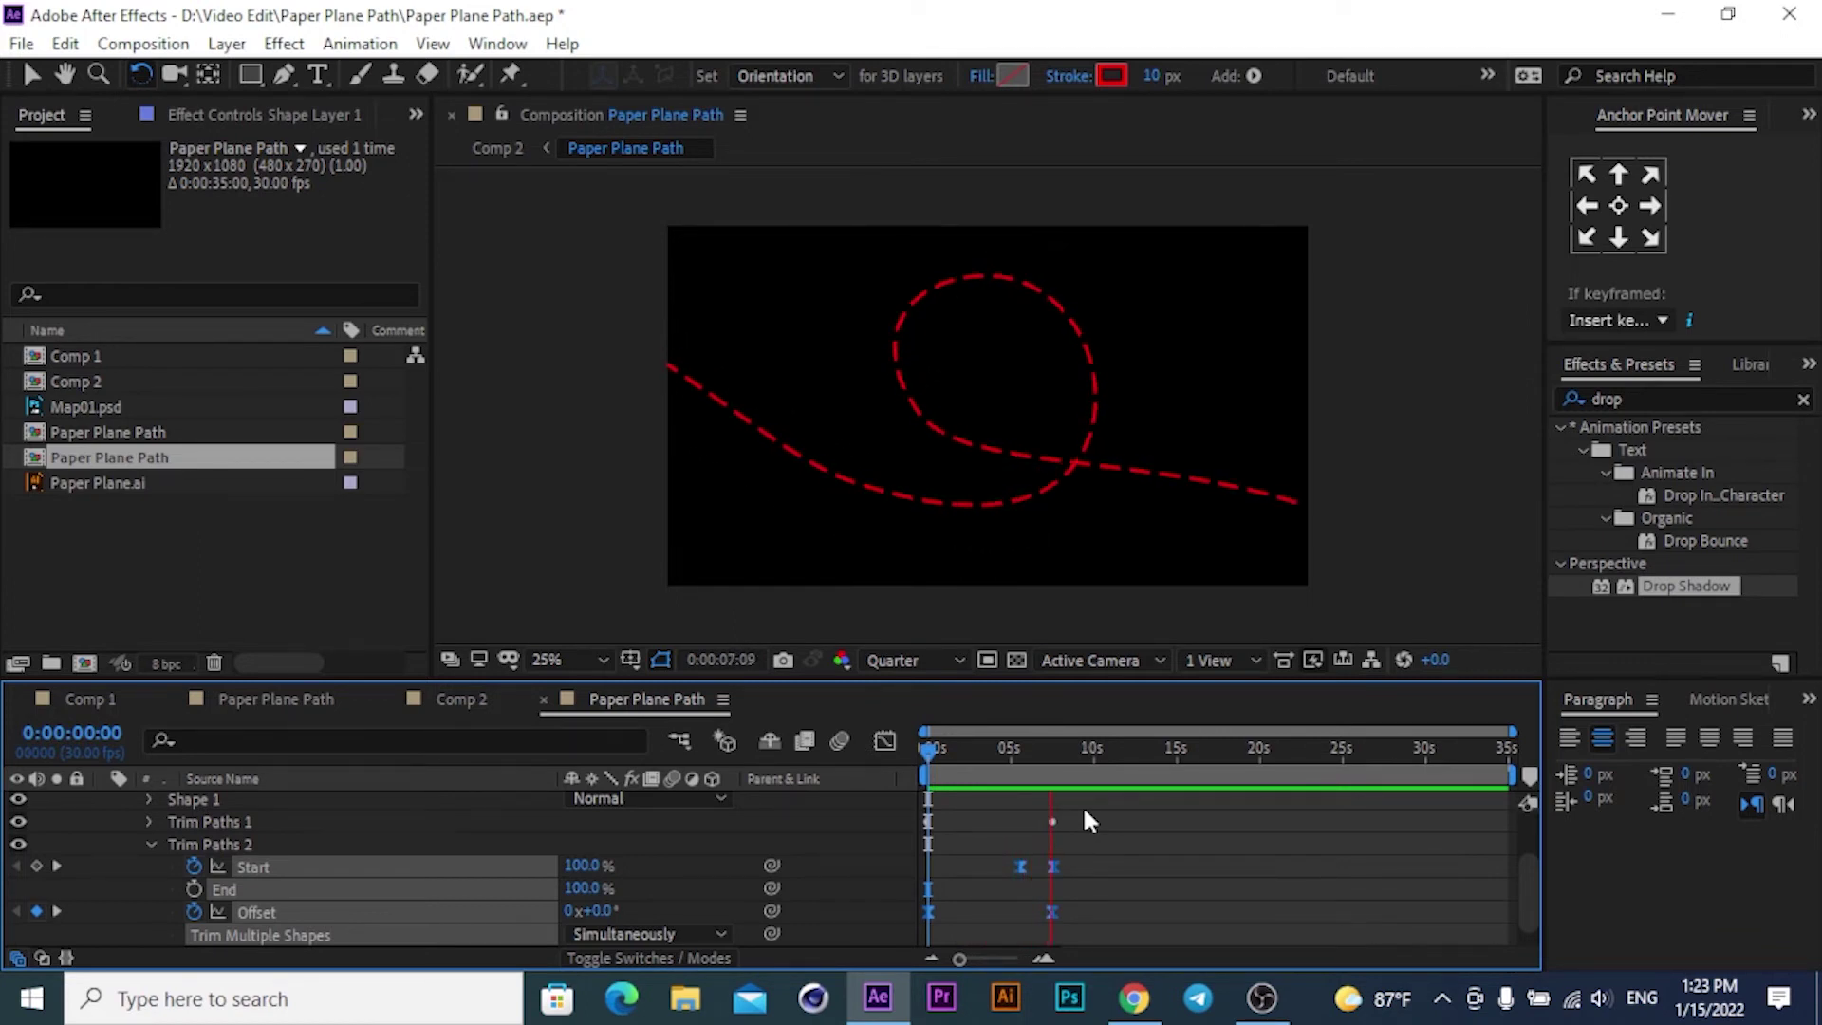
{"action": "key", "text": "space"}
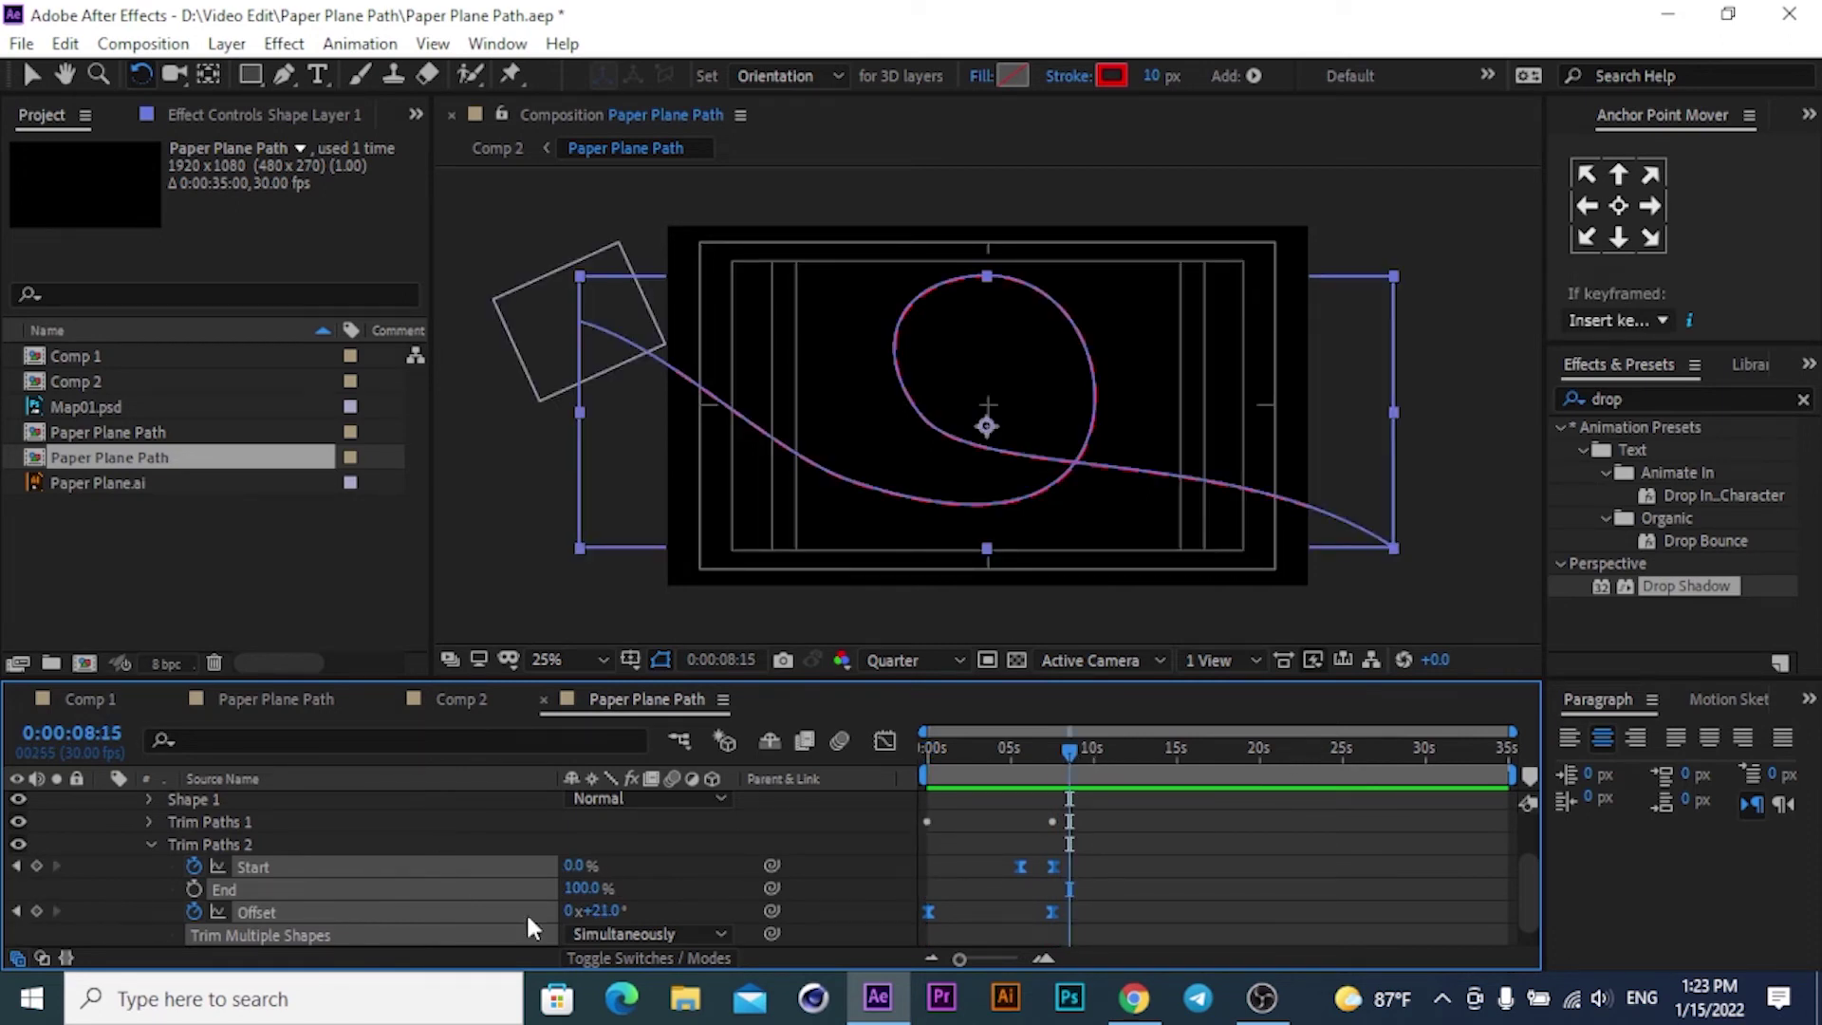
{"action": "left_click", "coordinate": [793, 874]}
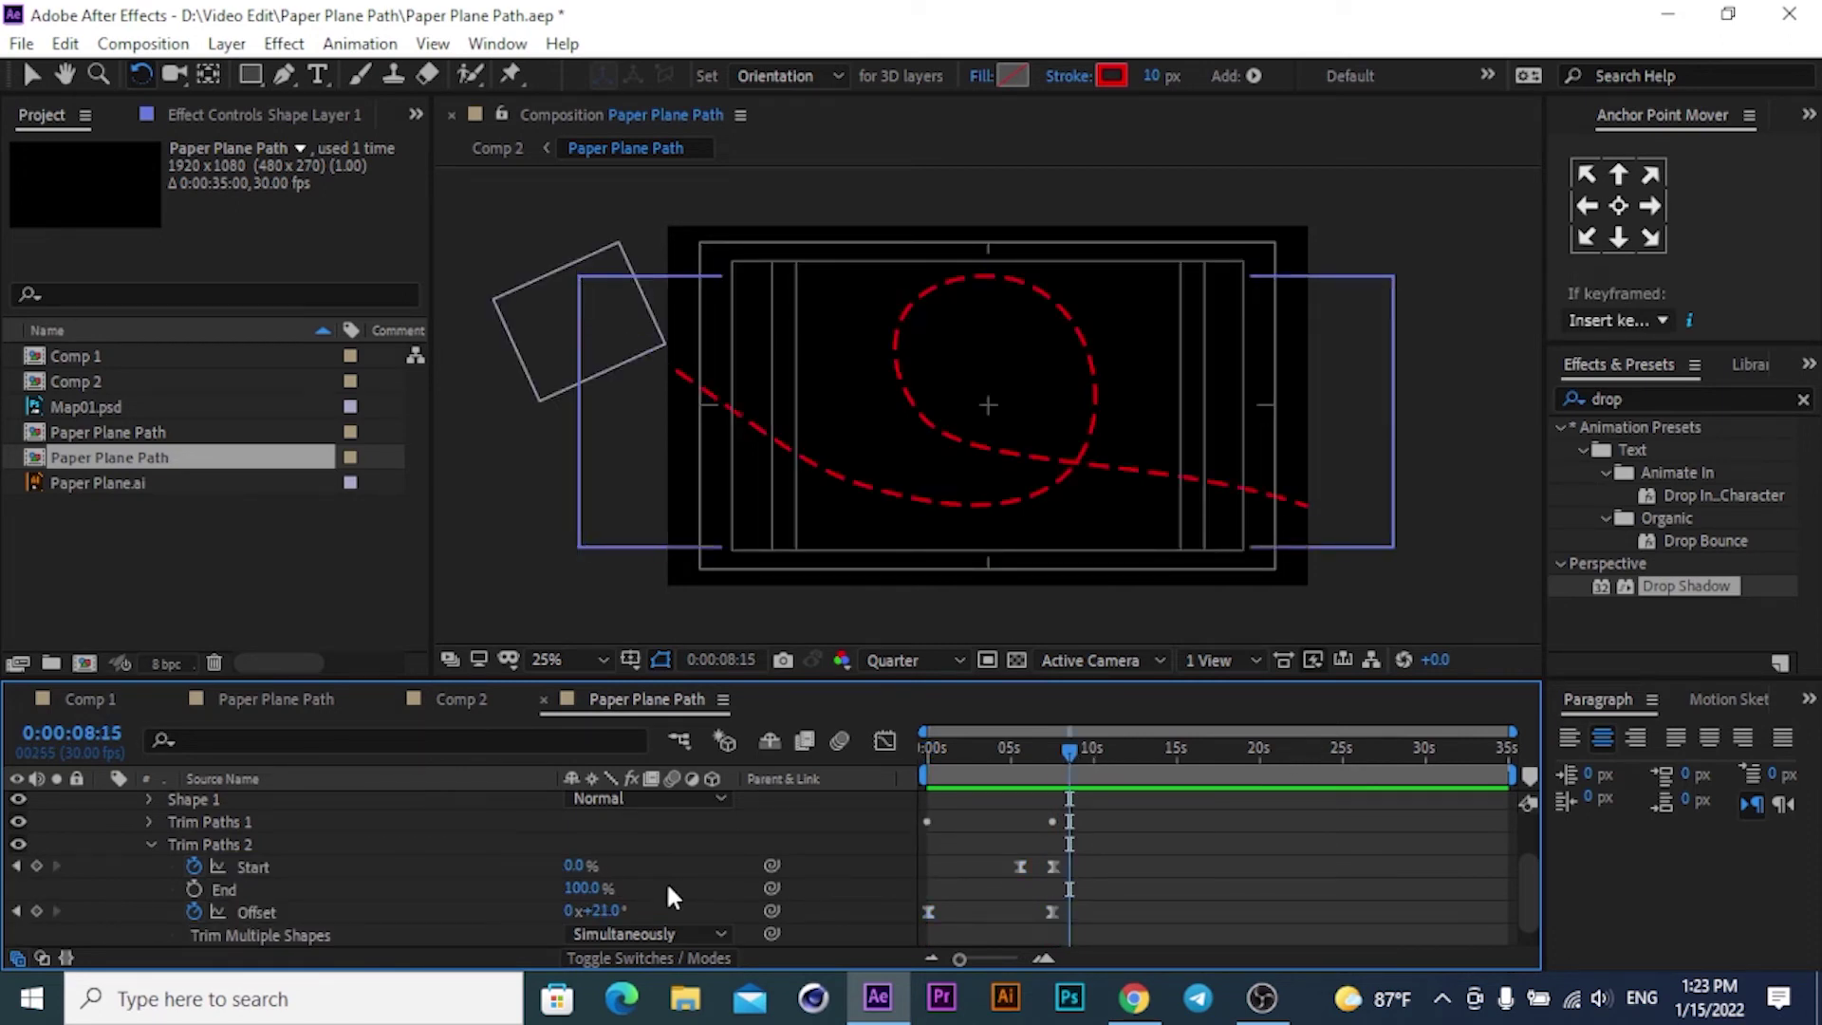
{"action": "left_click", "coordinate": [193, 910]}
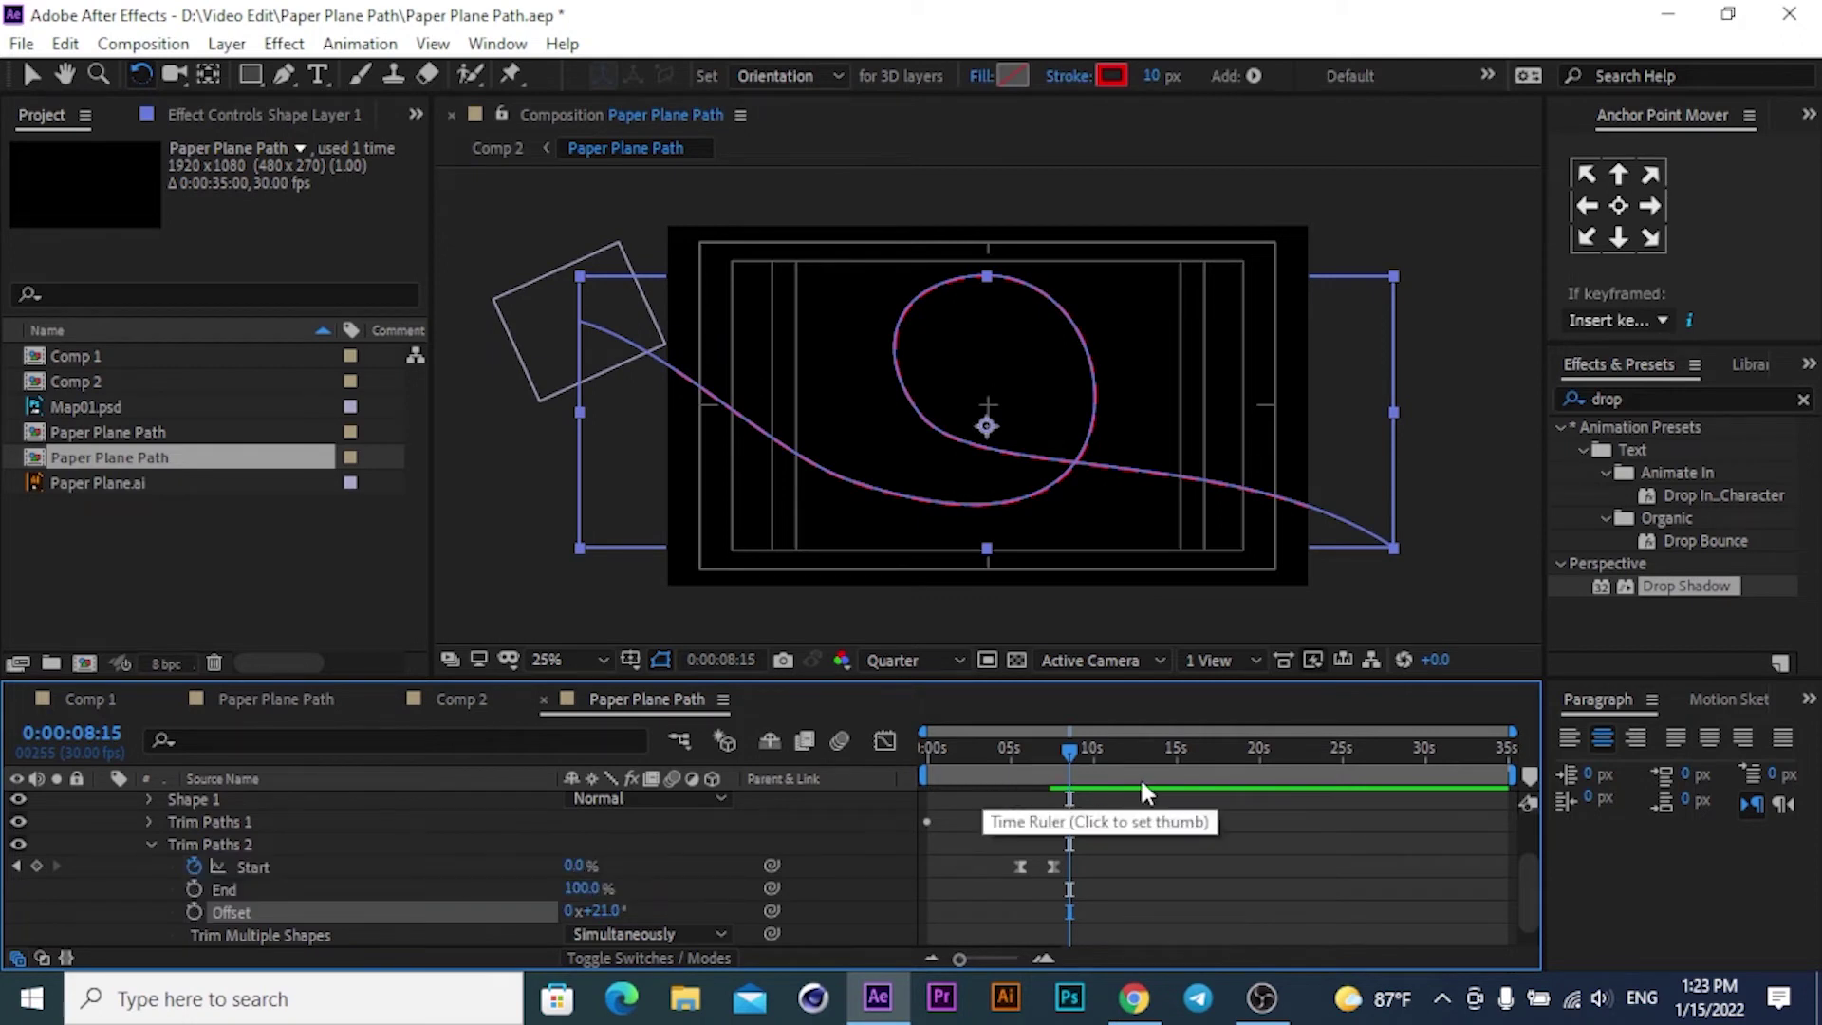
{"action": "left_click_drag", "start_coordinate": [1073, 746], "coordinate": [823, 766]}
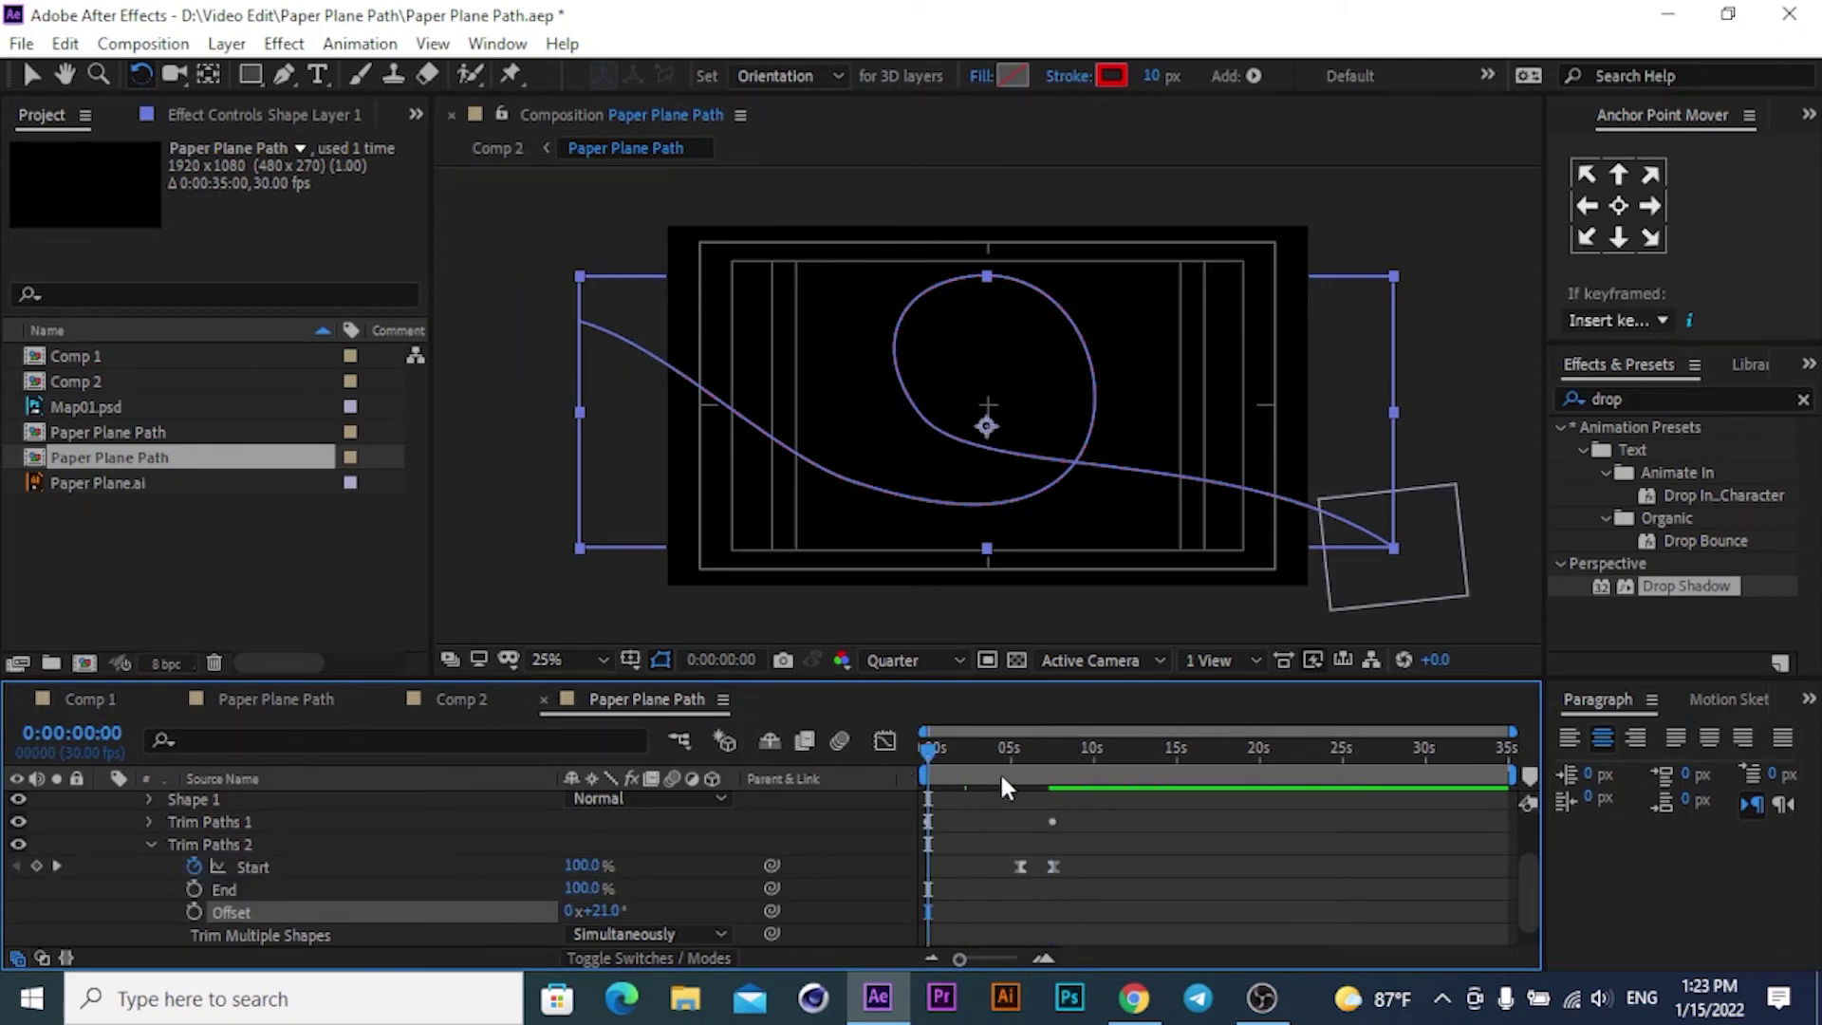
{"action": "key", "text": "space"}
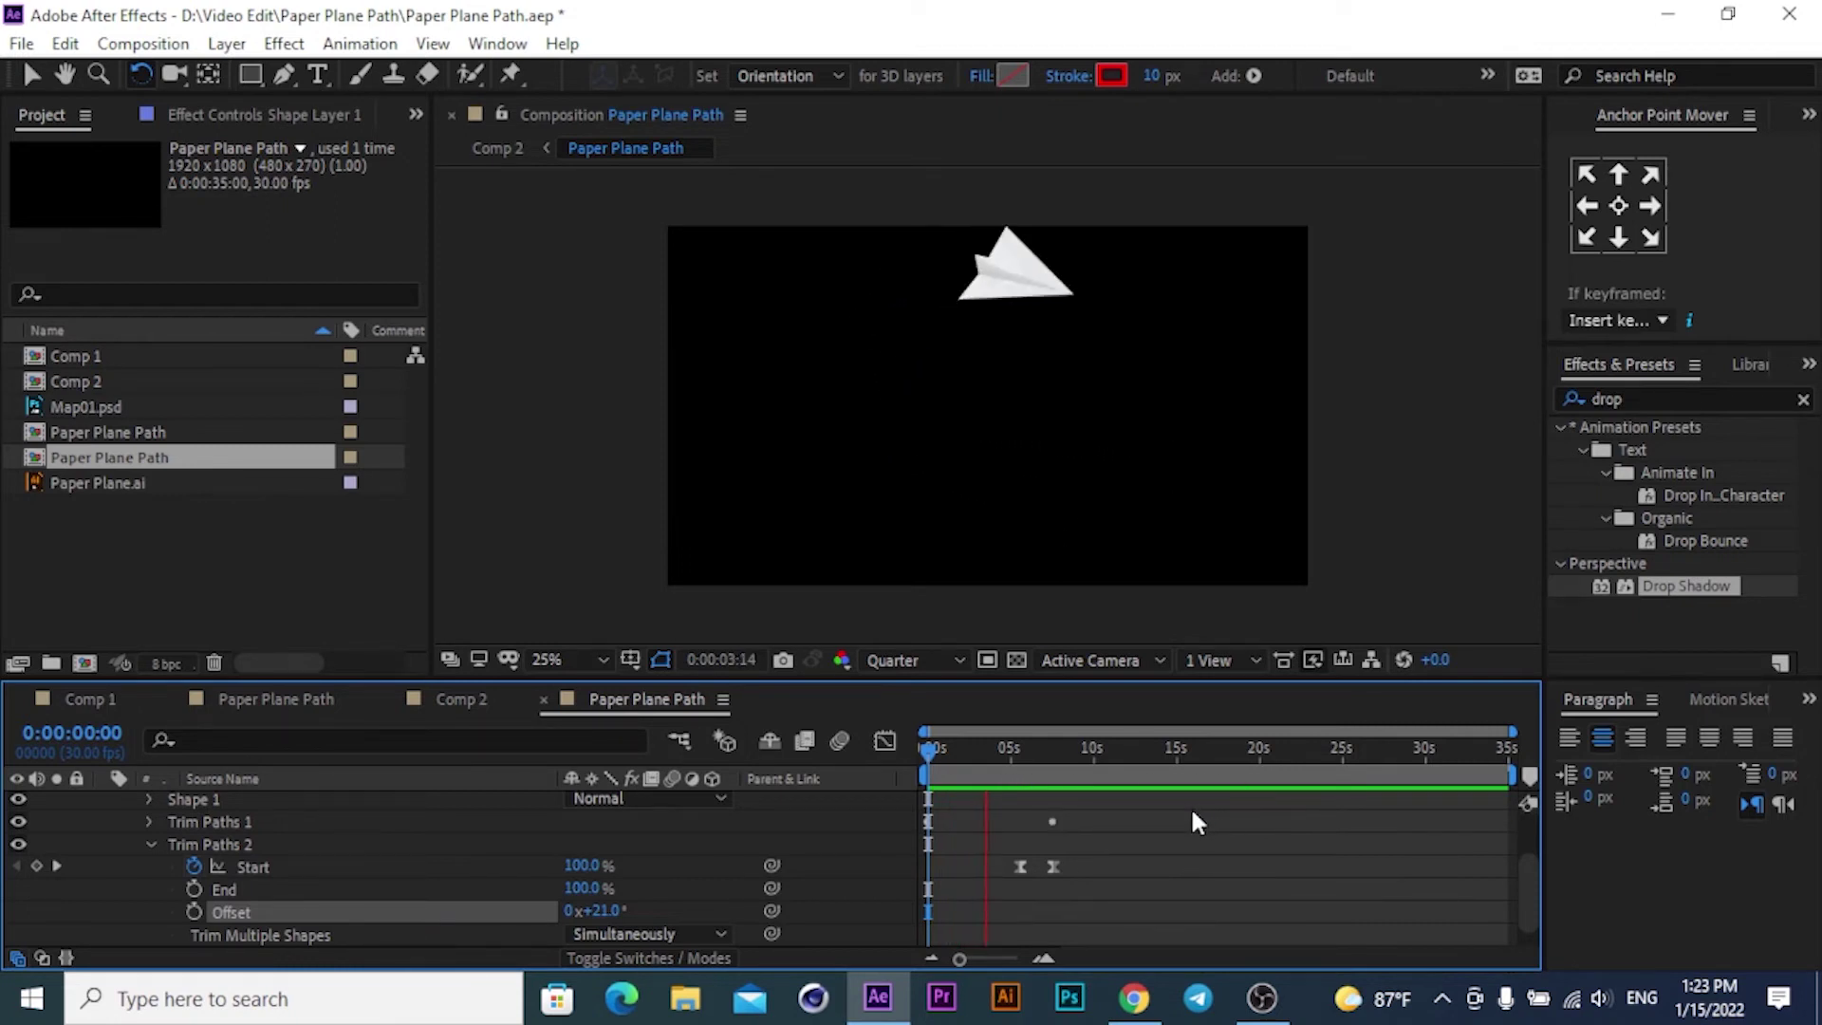
{"action": "key", "text": "space"}
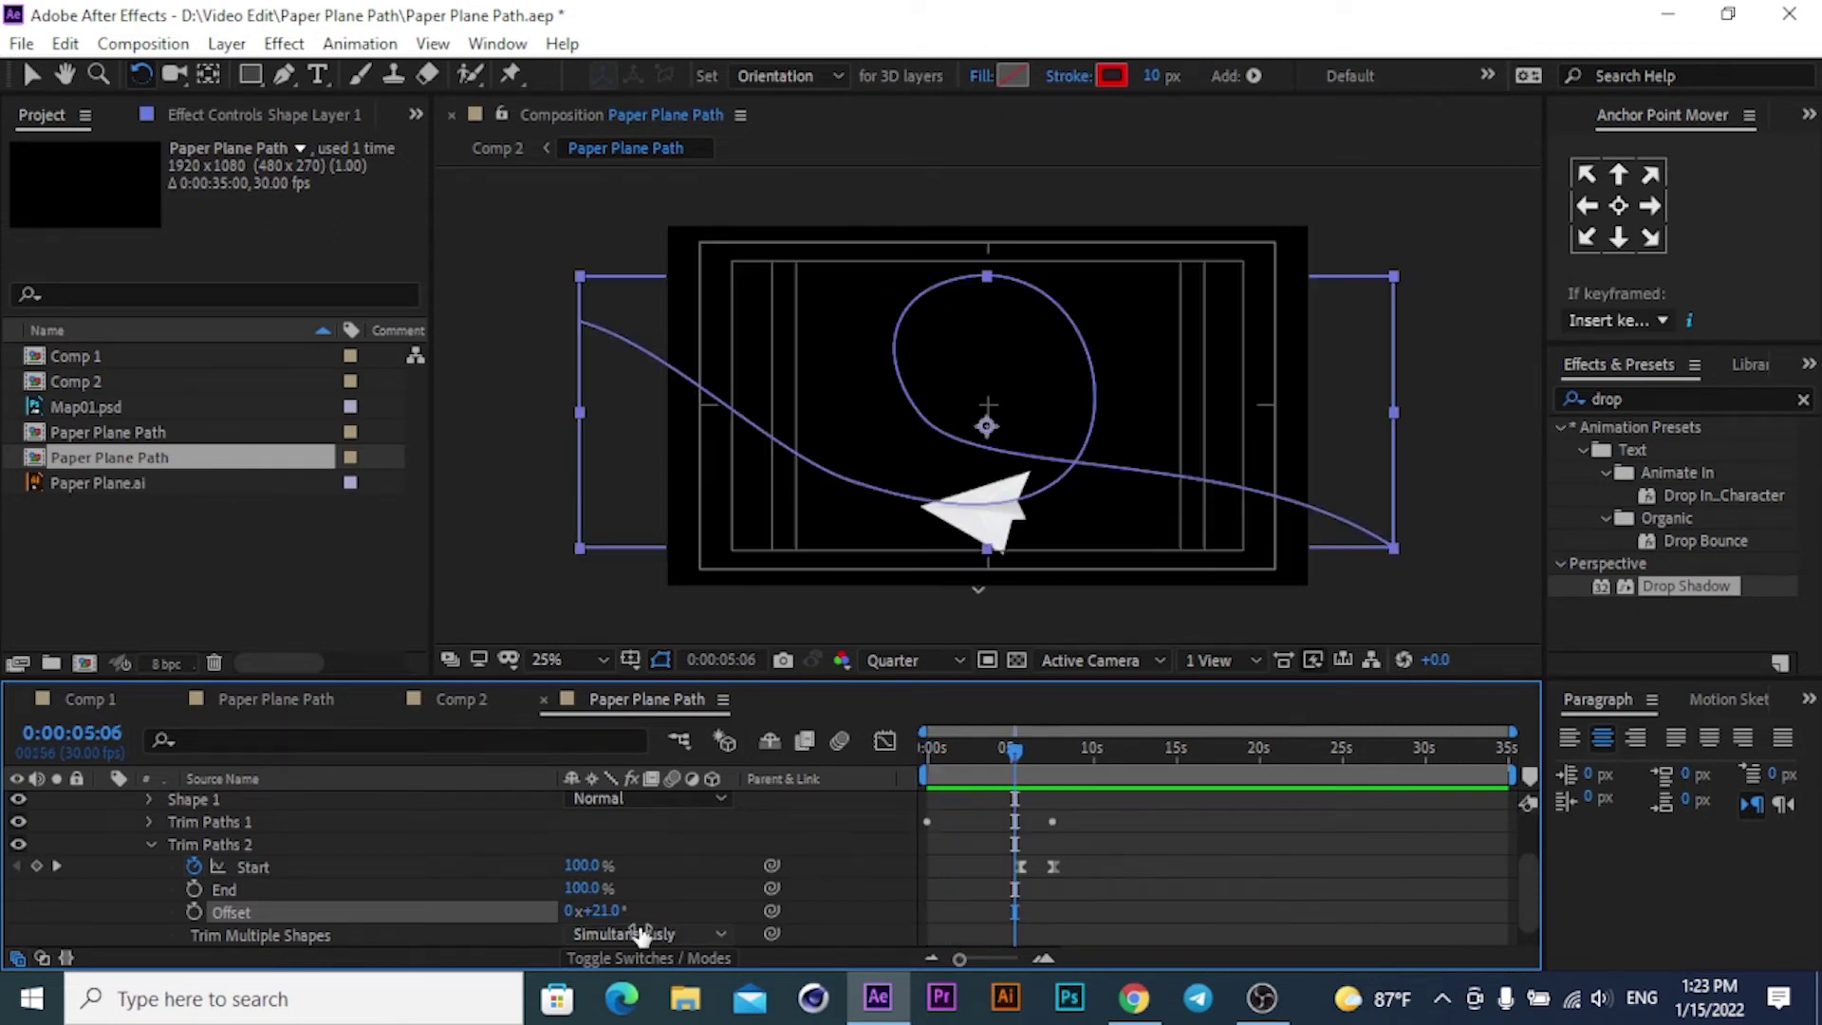
Set Trim Paths 2 Offset to 0° and preview the flight from 0:00.
{"action": "left_click", "coordinate": [597, 911]}
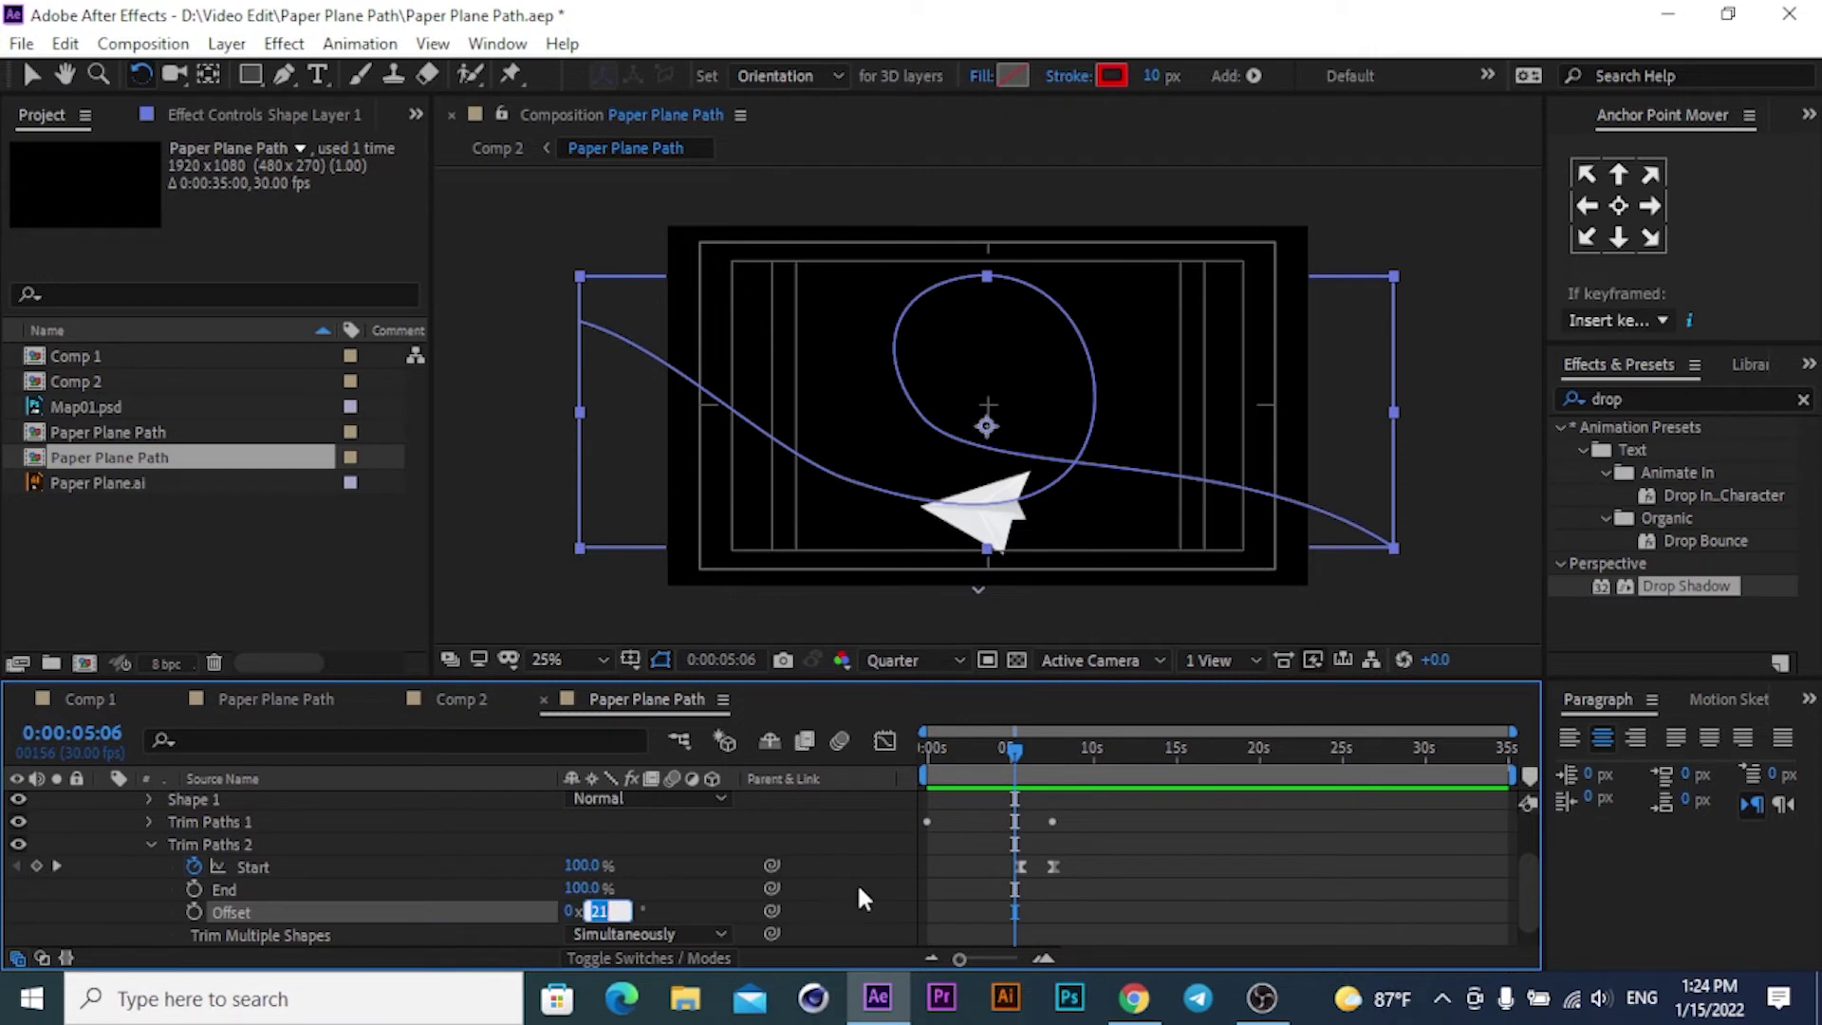
{"action": "type", "text": "0"}
{"action": "key", "text": "Return"}
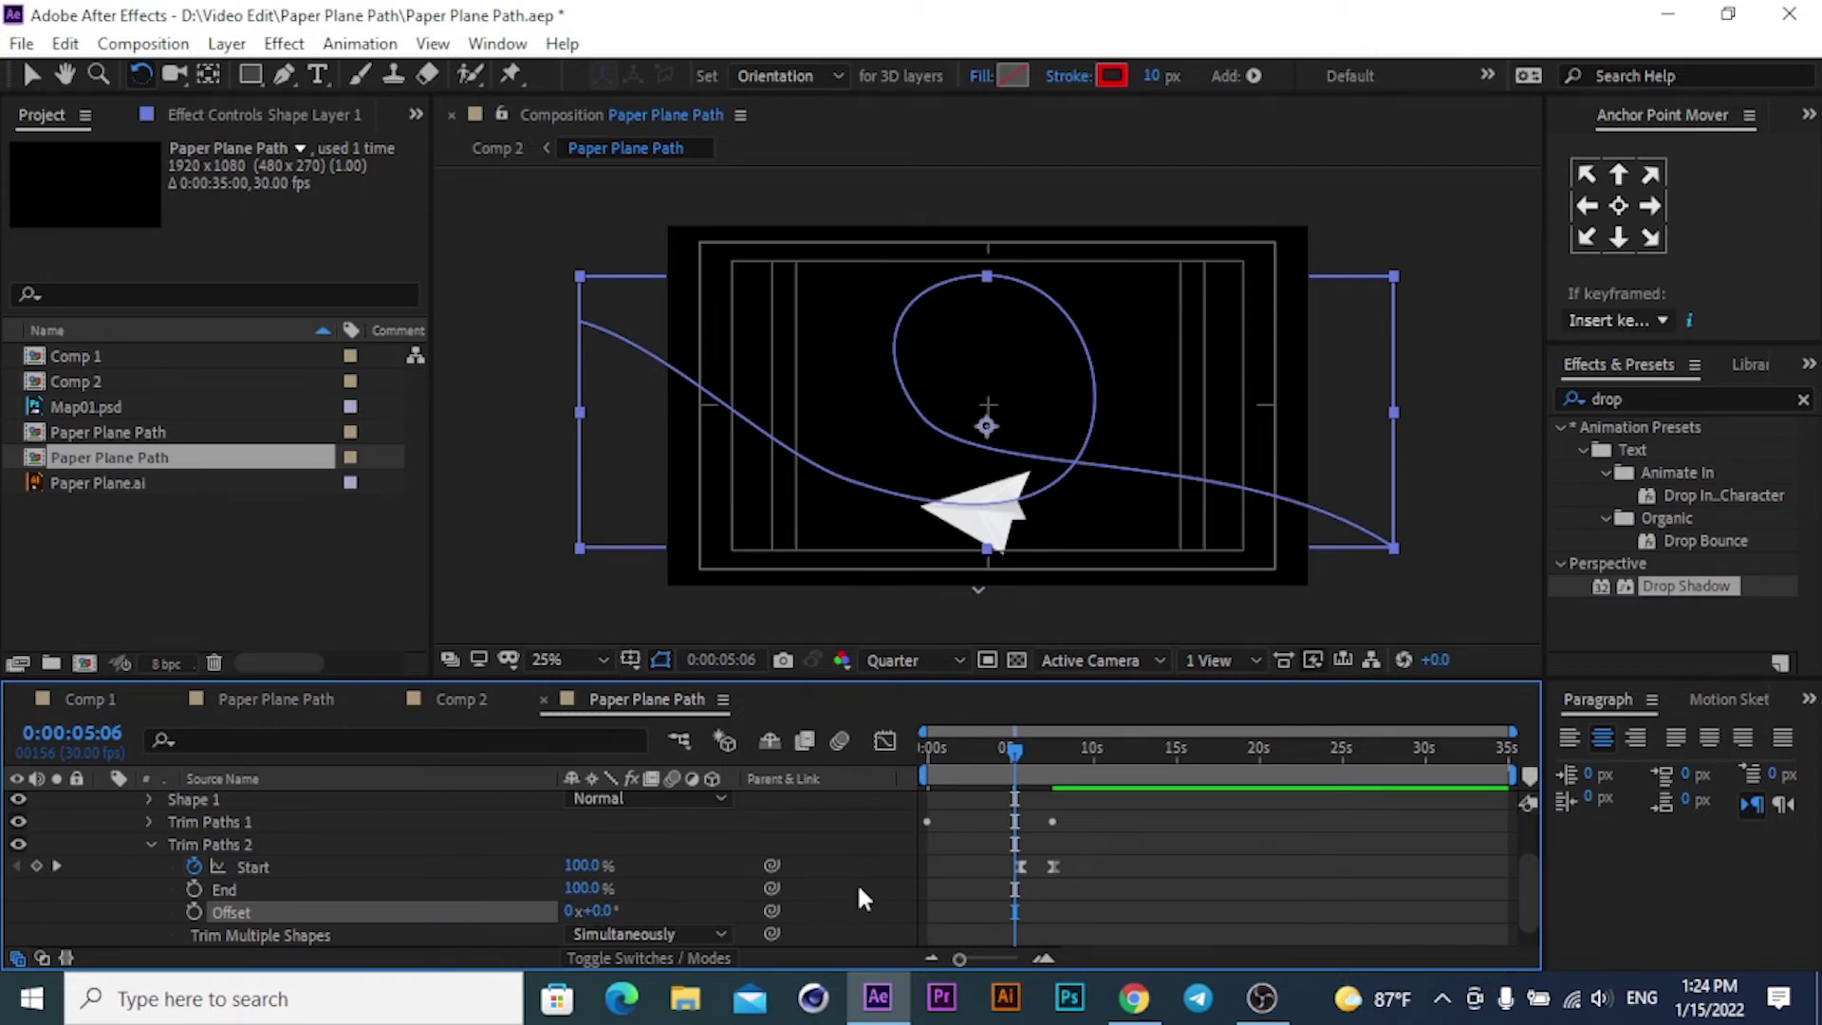
{"action": "left_click_drag", "start_coordinate": [1015, 746], "coordinate": [925, 750]}
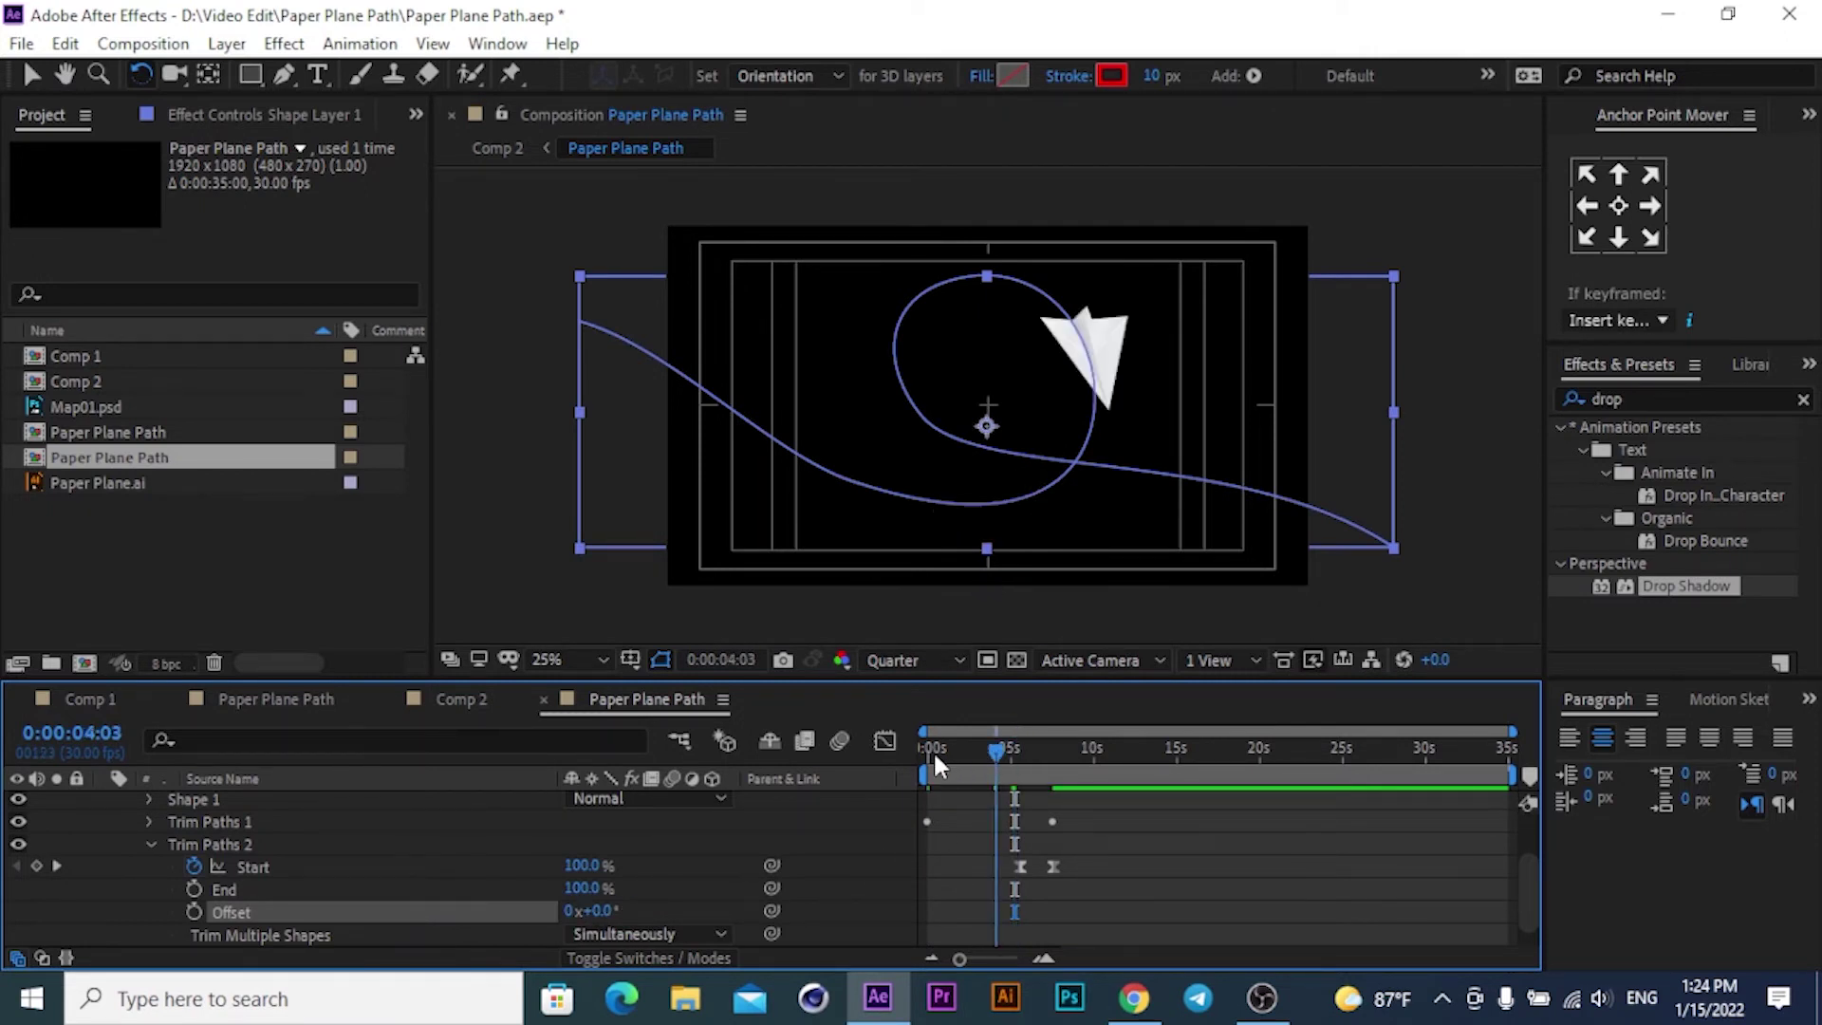
{"action": "key", "text": "space"}
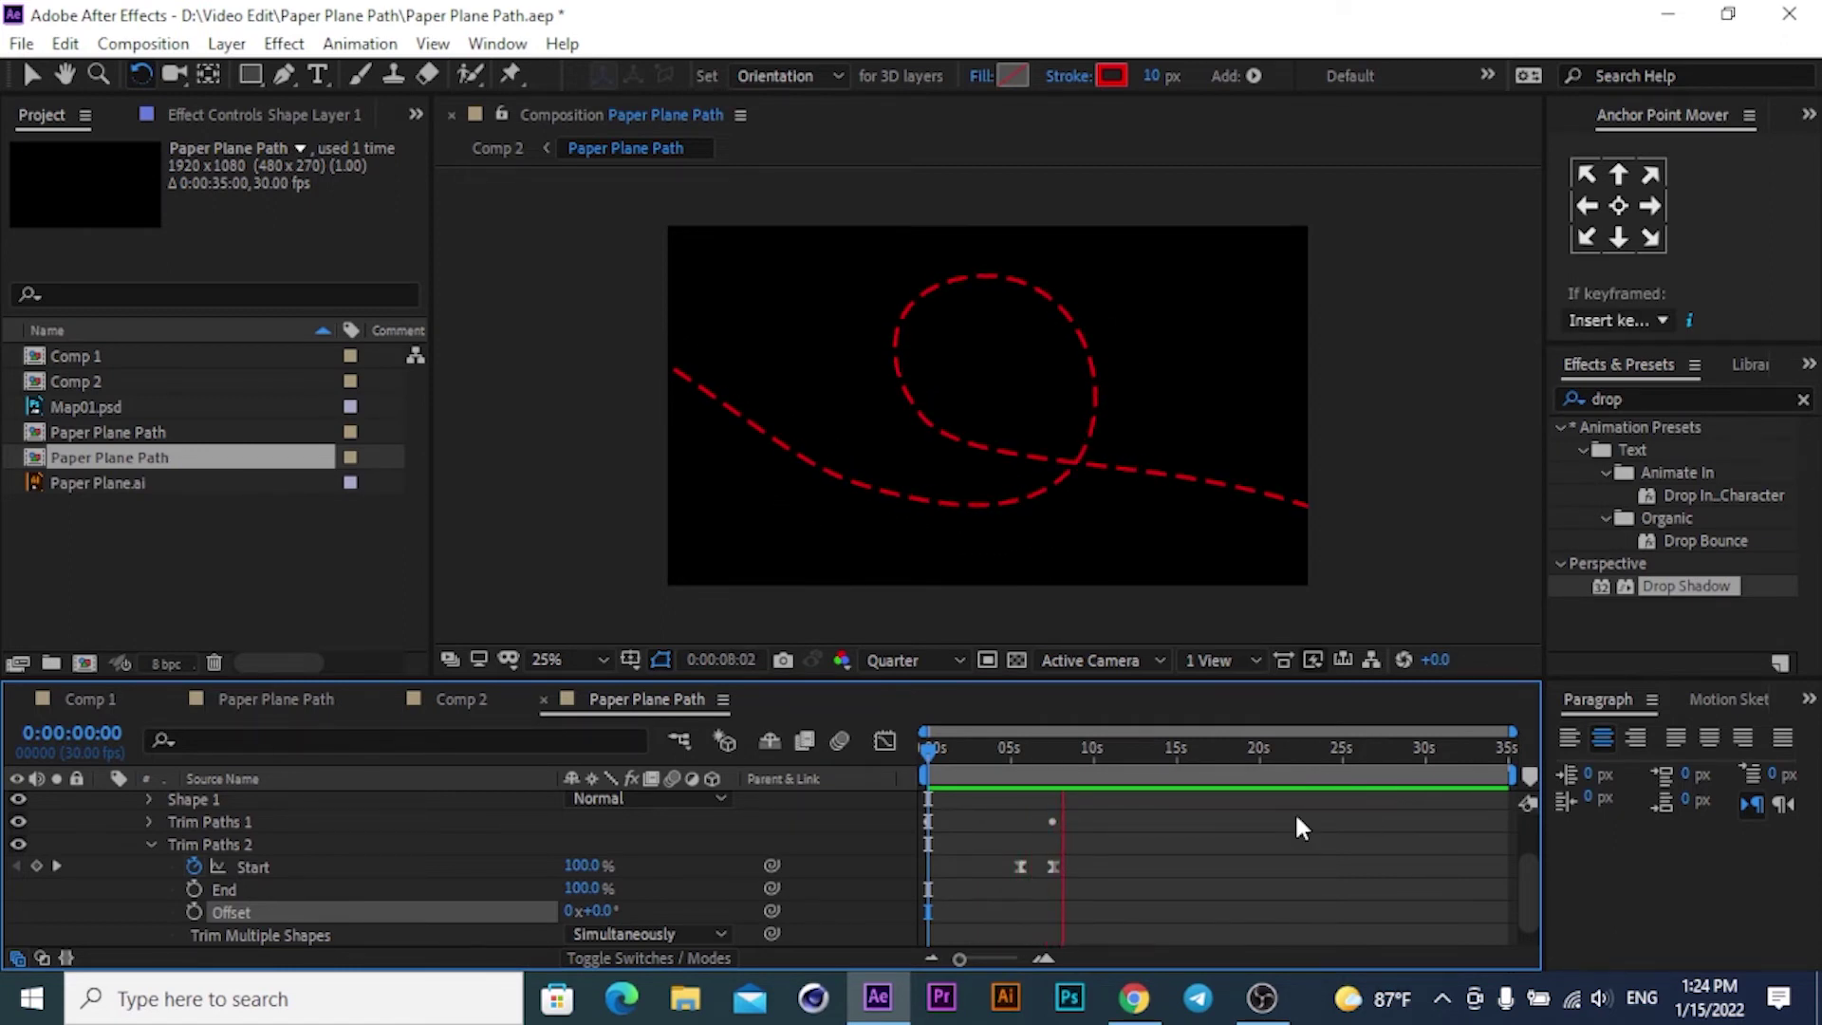
Stop the preview, rewind, and delete the Trim Paths 2 Start keyframes.
{"action": "key", "text": "space"}
{"action": "left_click_drag", "start_coordinate": [1063, 752], "coordinate": [925, 749]}
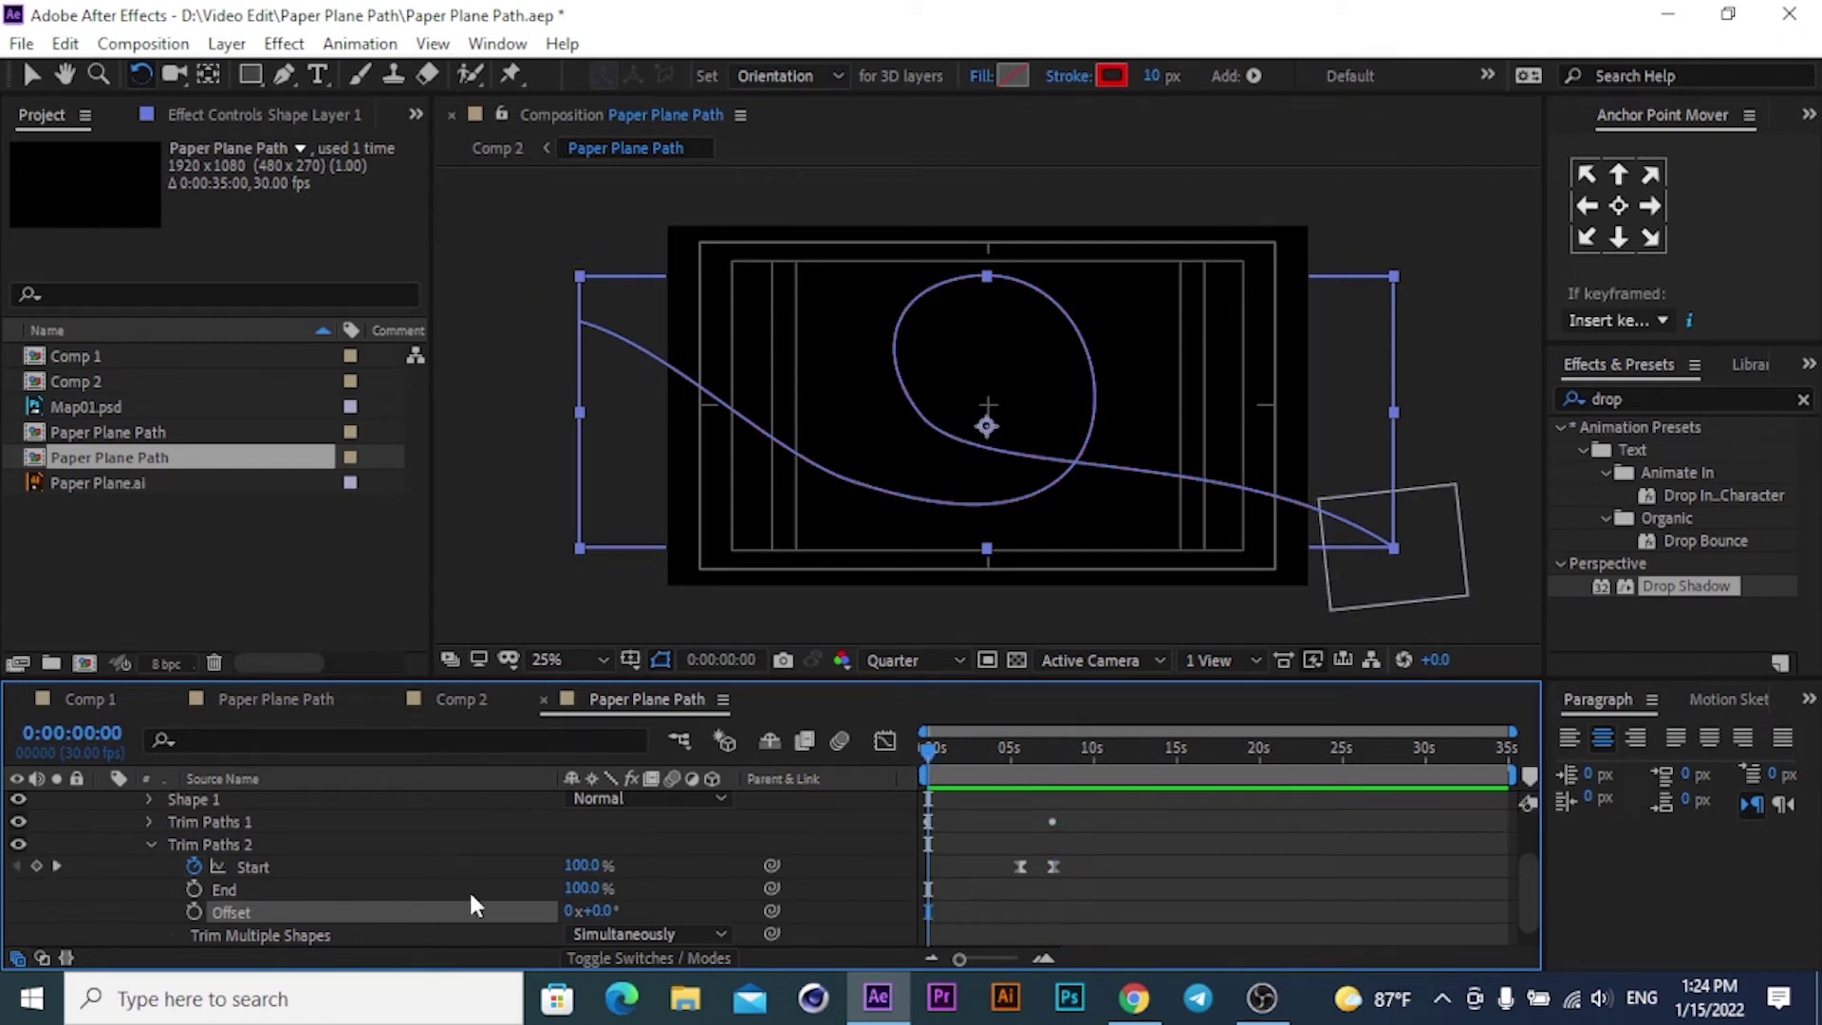
{"action": "left_click", "coordinate": [194, 865]}
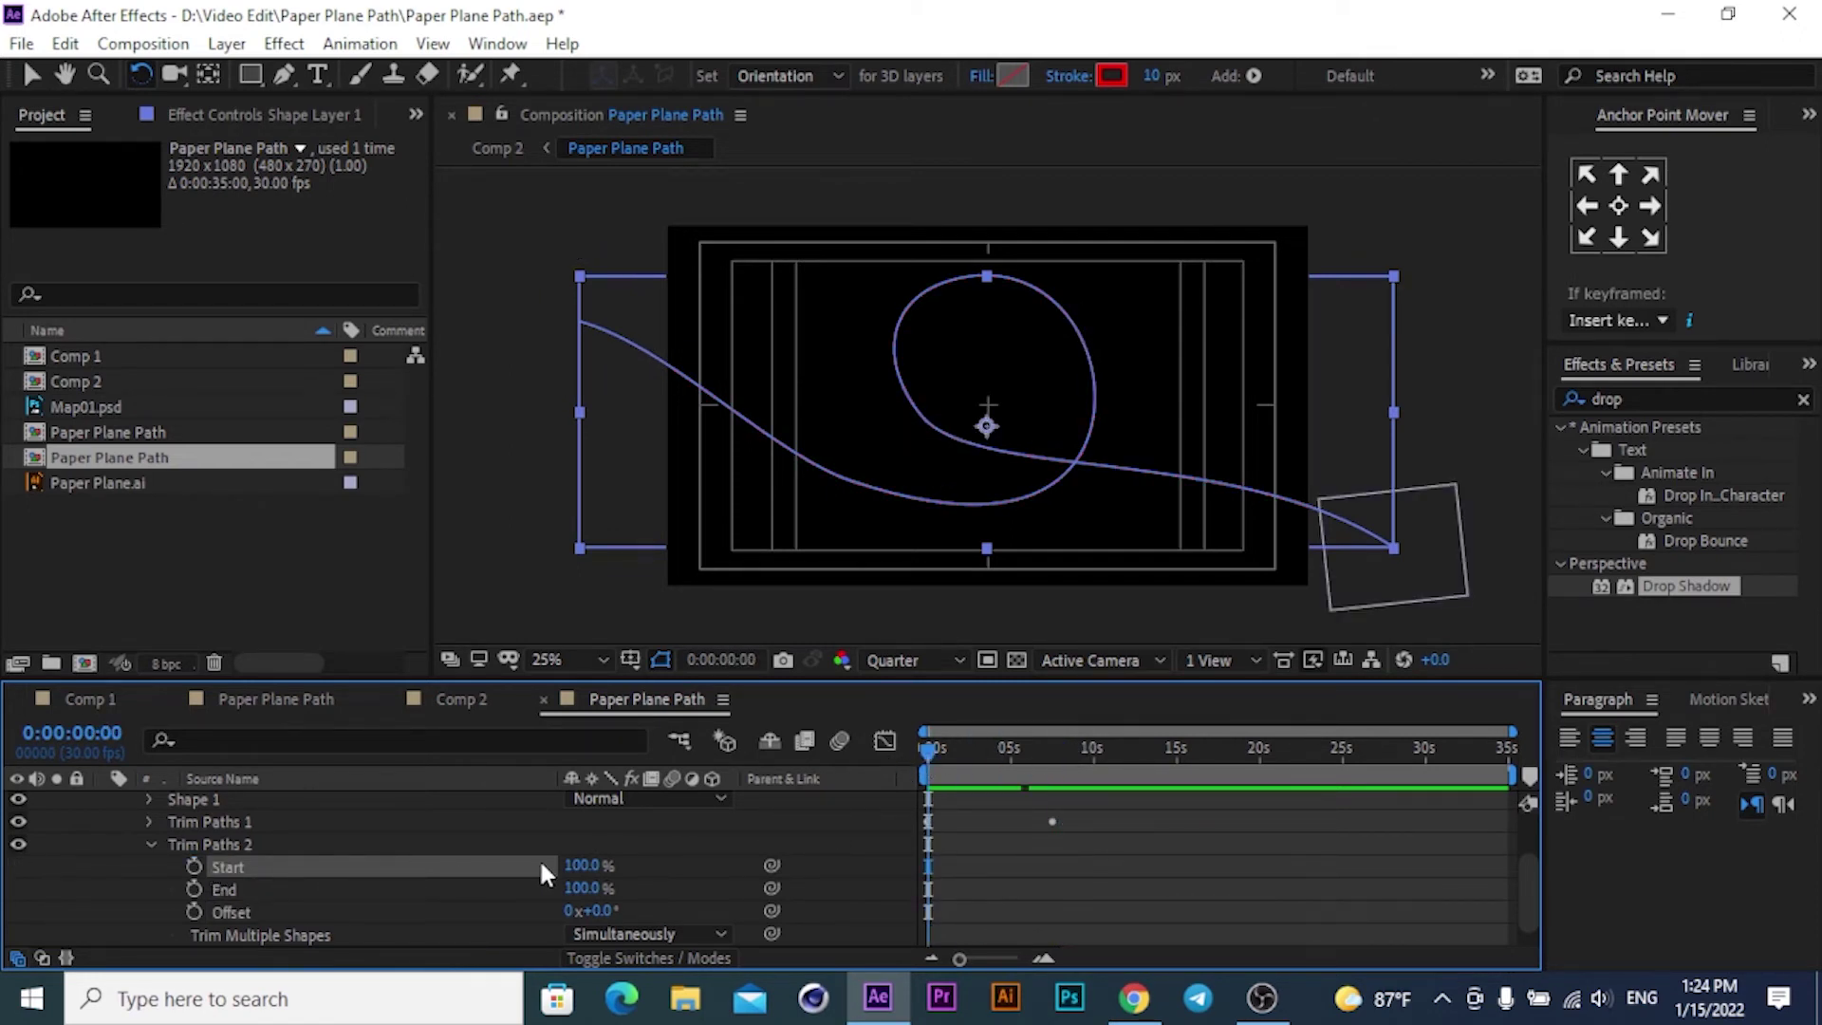
Set Start to 0%, preview, then scrub Start up to 100%.
{"action": "left_click", "coordinate": [583, 865]}
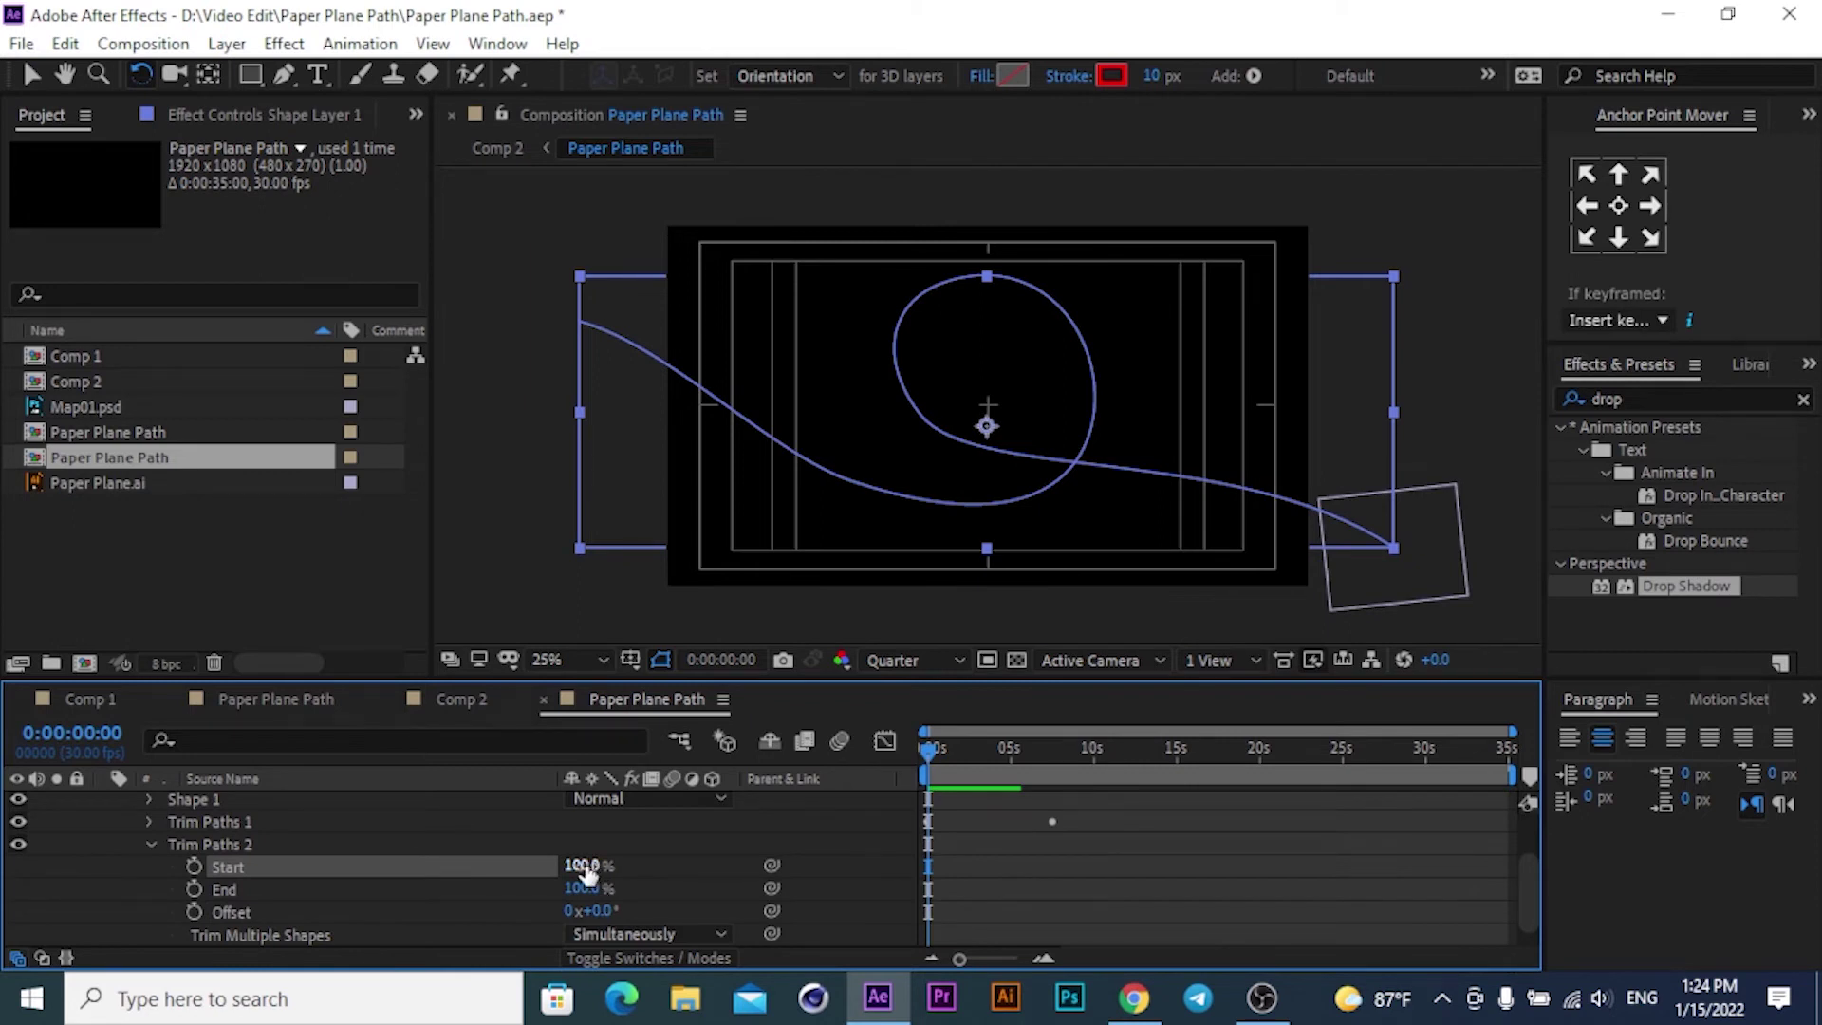
{"action": "left_click", "coordinate": [582, 865]}
{"action": "type", "text": "0"}
{"action": "key", "text": "Return"}
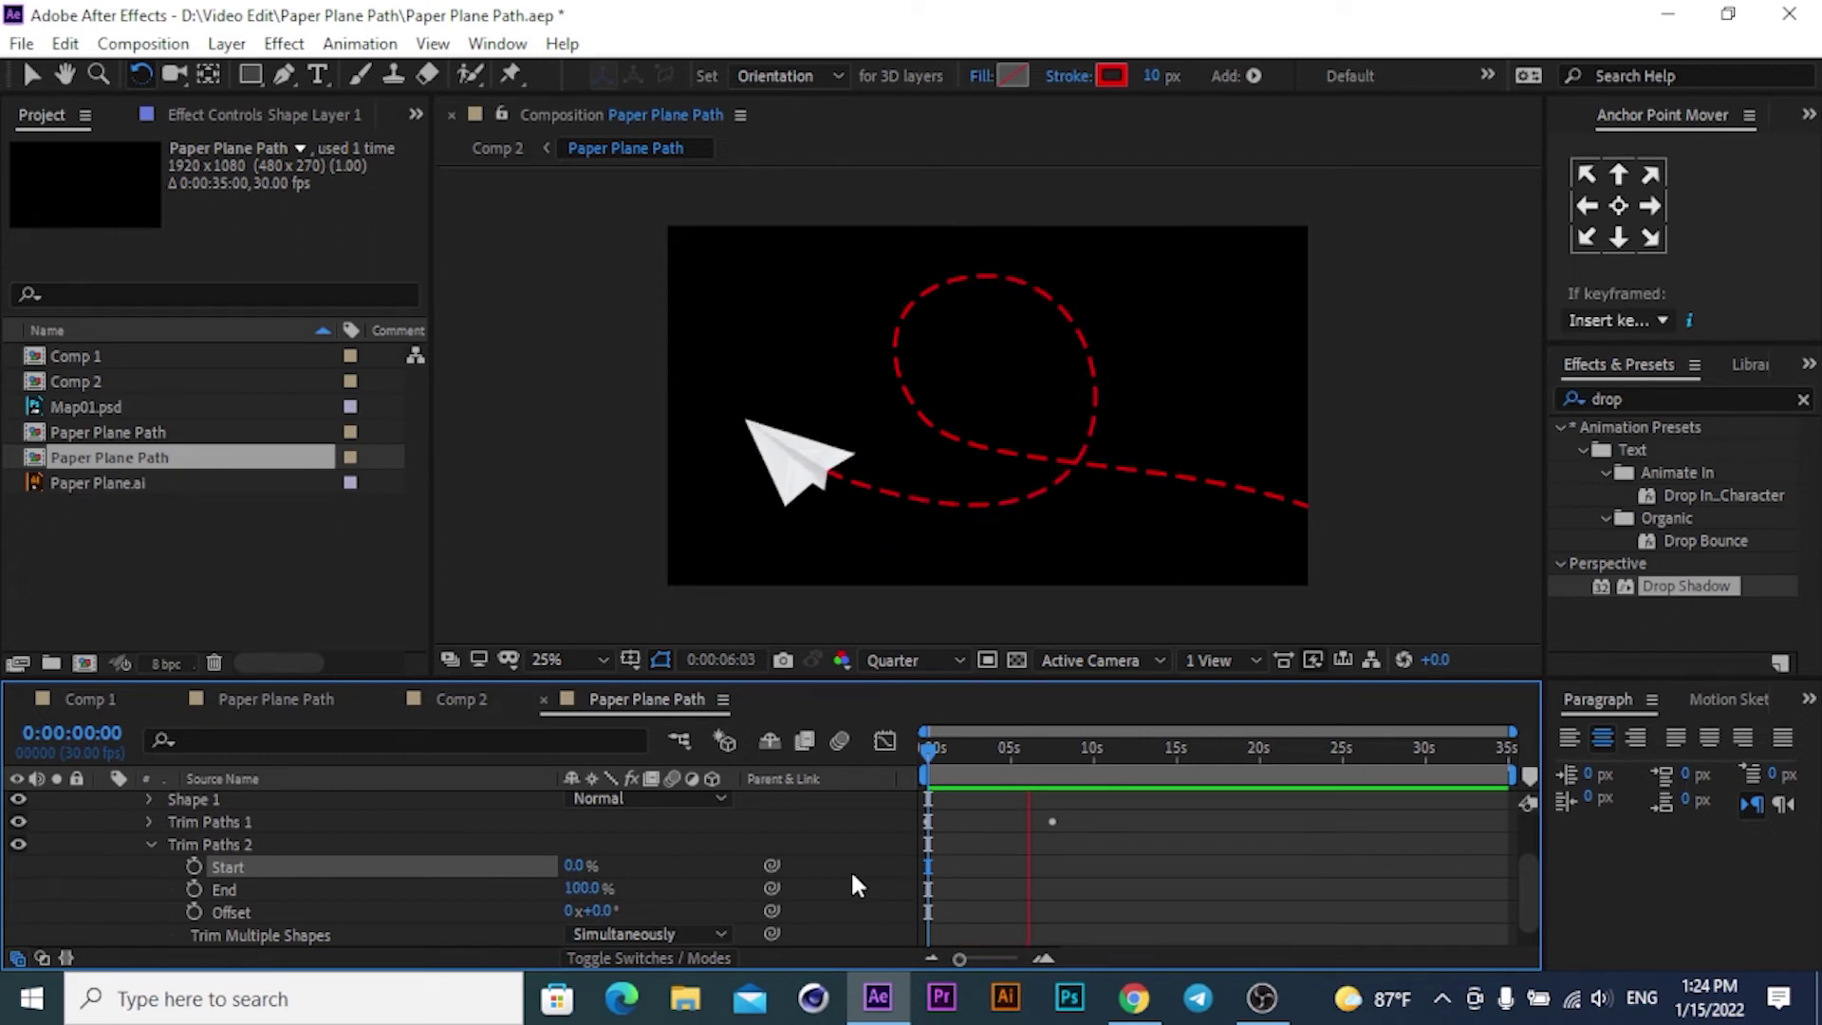
{"action": "key", "text": "space"}
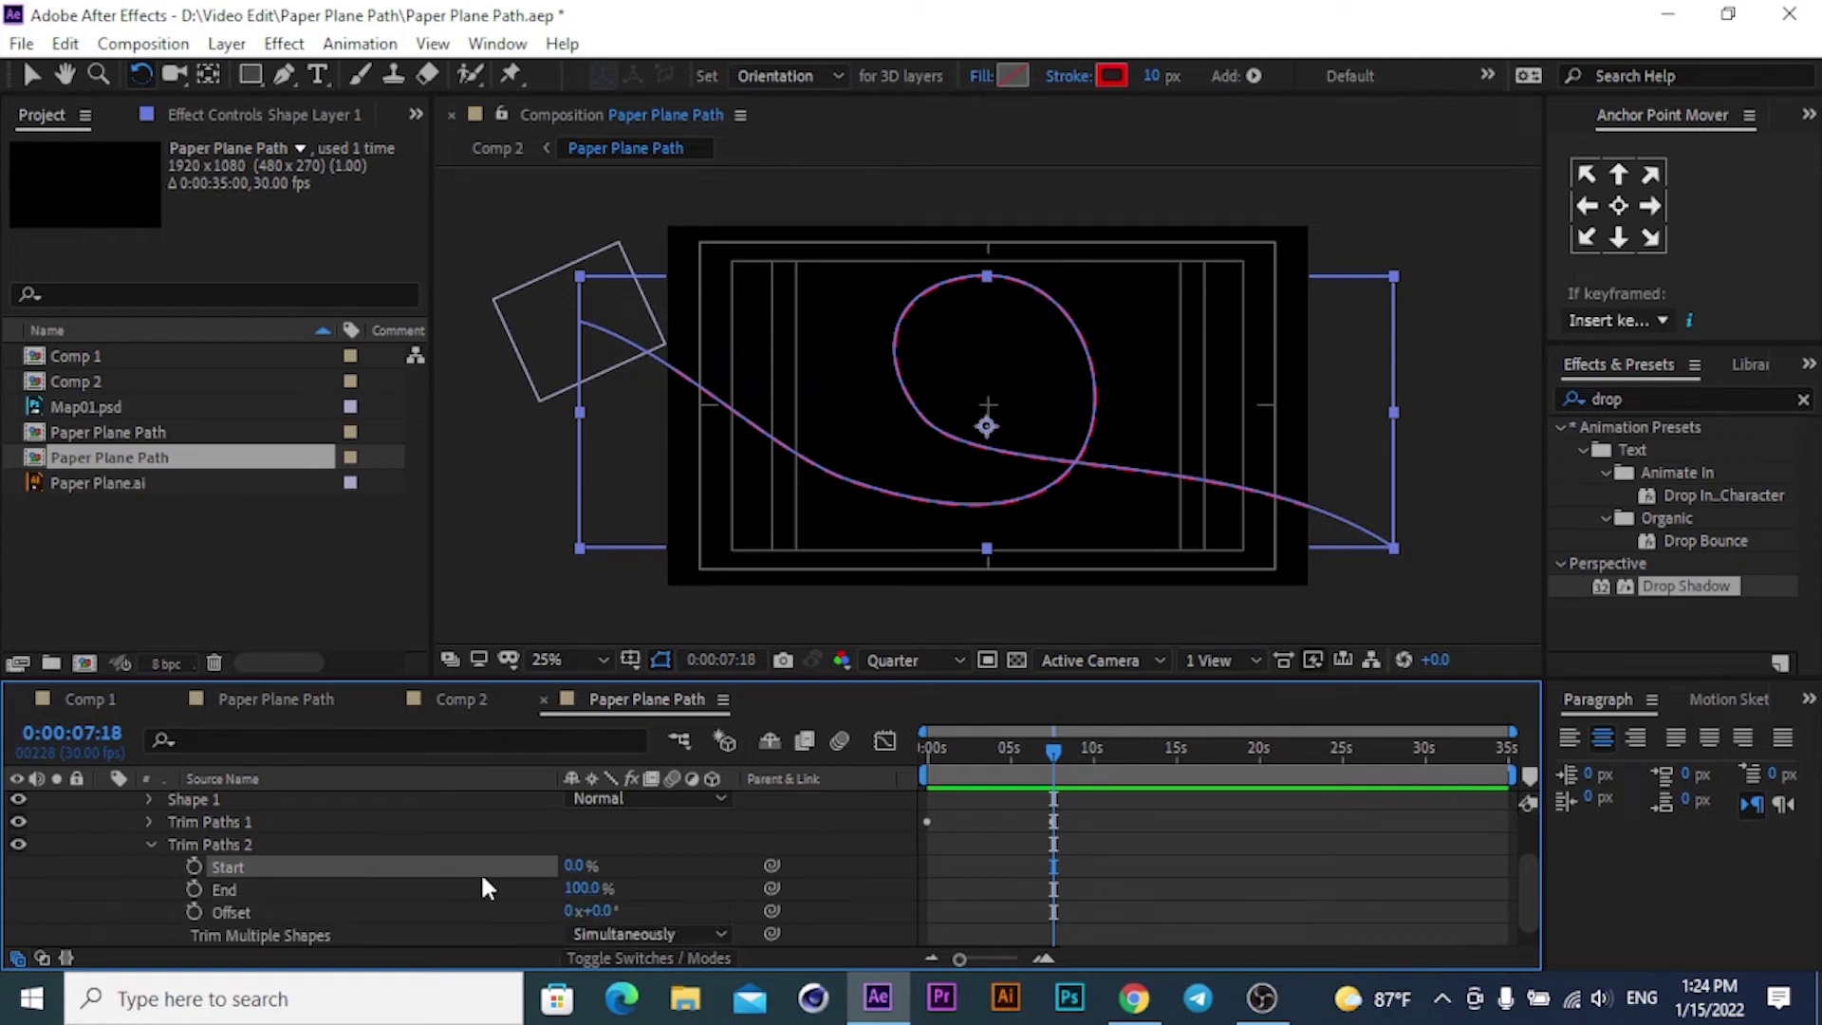
{"action": "left_click_drag", "start_coordinate": [576, 865], "coordinate": [620, 868]}
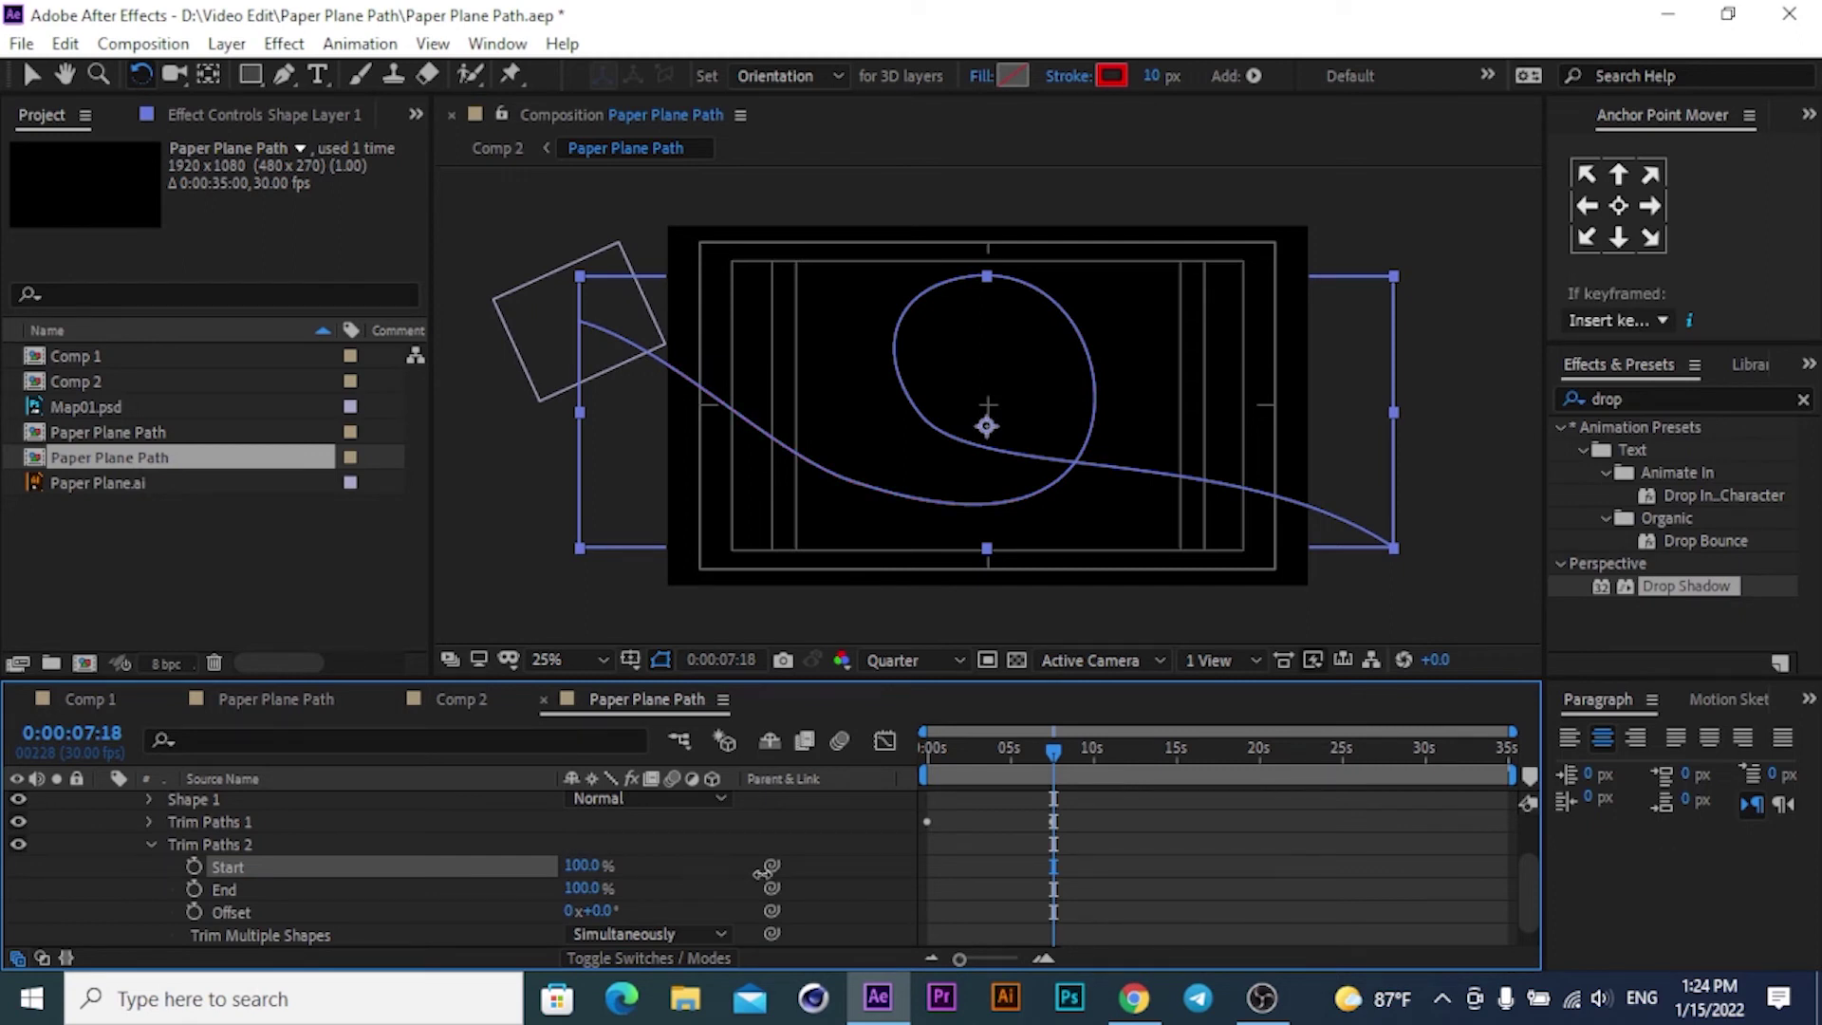
Keyframe Start at 100%, add a 0% keyframe around 2.5 seconds, and preview.
{"action": "left_click", "coordinate": [193, 866]}
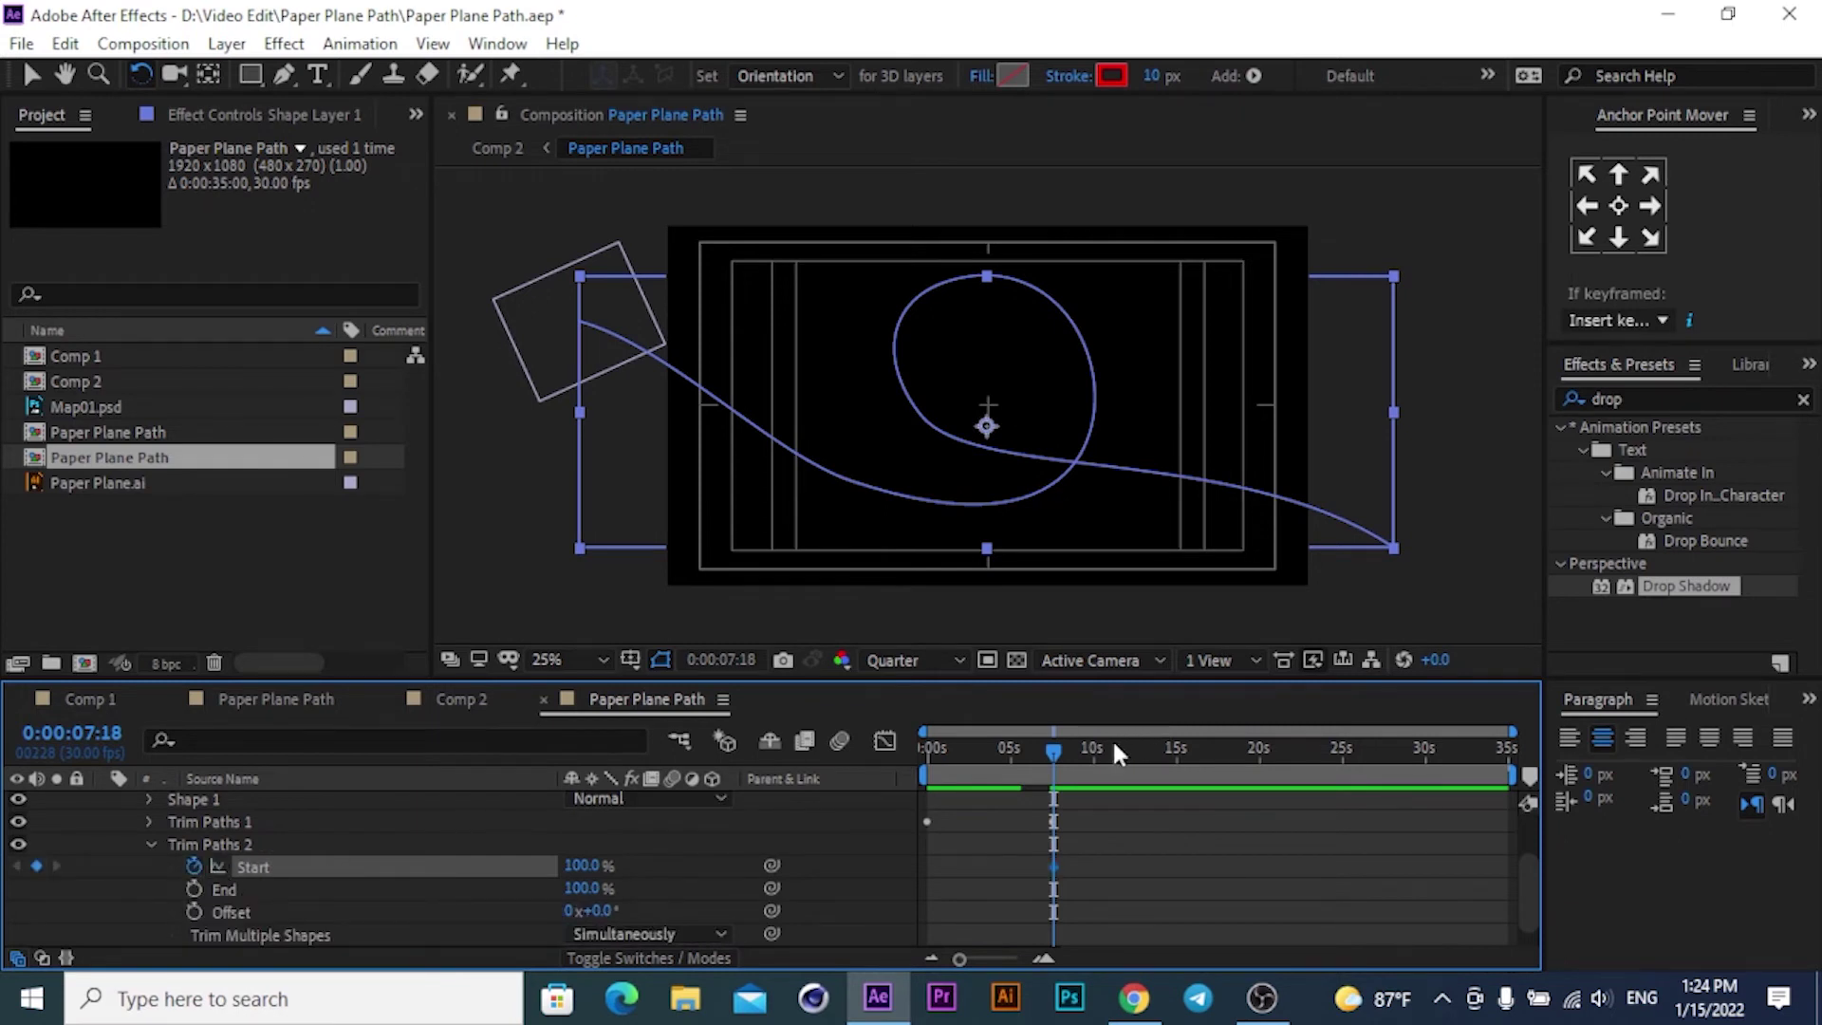
{"action": "left_click_drag", "start_coordinate": [1040, 748], "coordinate": [975, 750]}
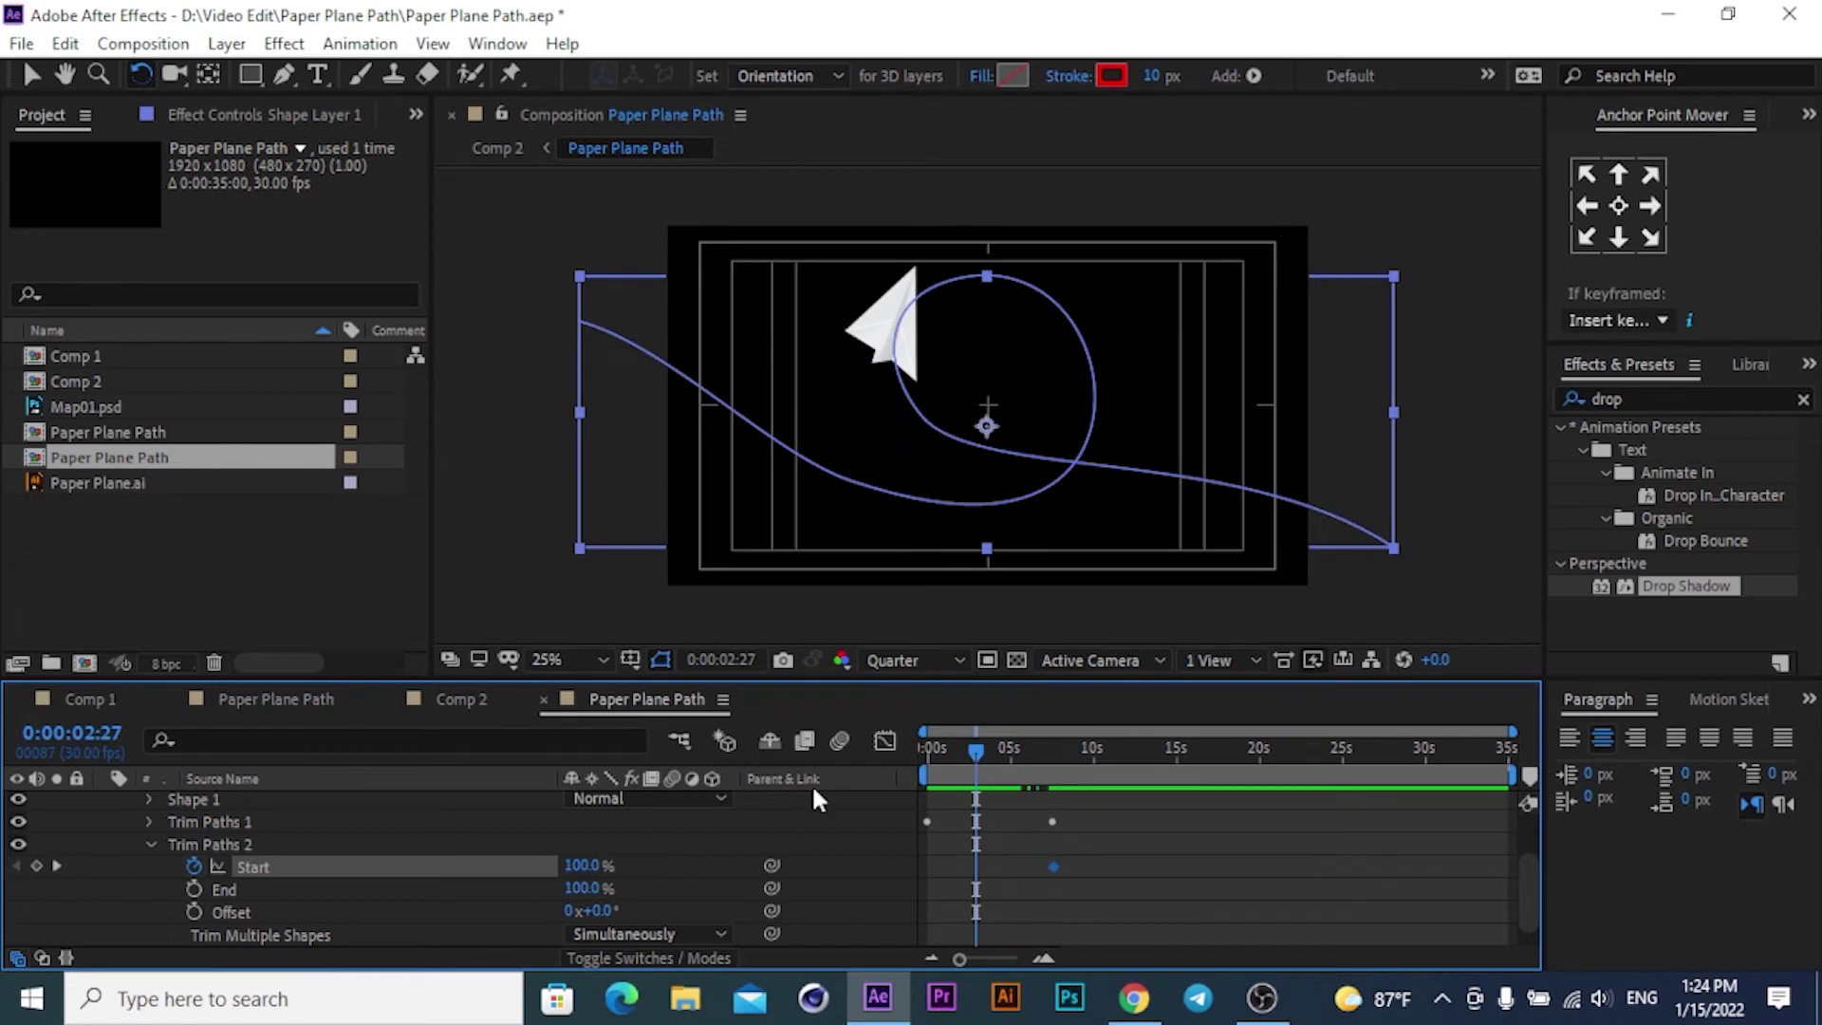
{"action": "left_click_drag", "start_coordinate": [576, 866], "coordinate": [477, 870]}
{"action": "left_click_drag", "start_coordinate": [976, 749], "coordinate": [789, 766]}
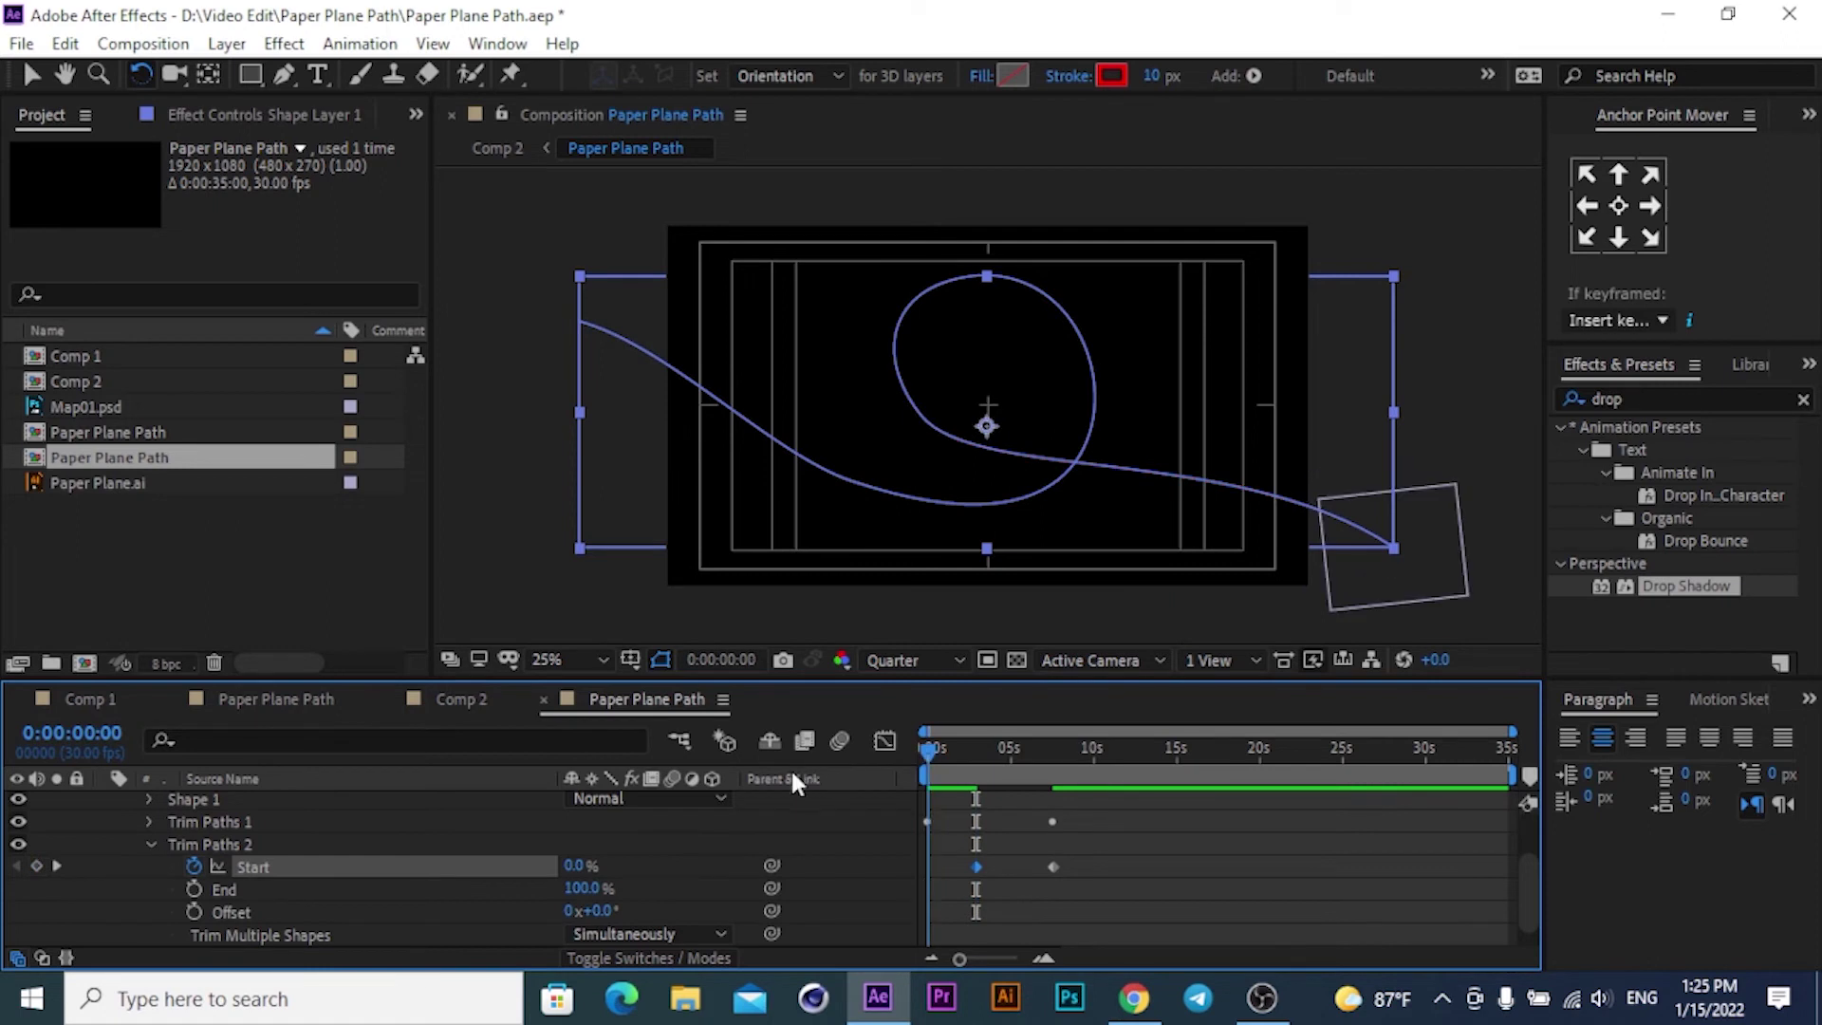
{"action": "left_click", "coordinate": [1012, 790]}
{"action": "key", "text": "space"}
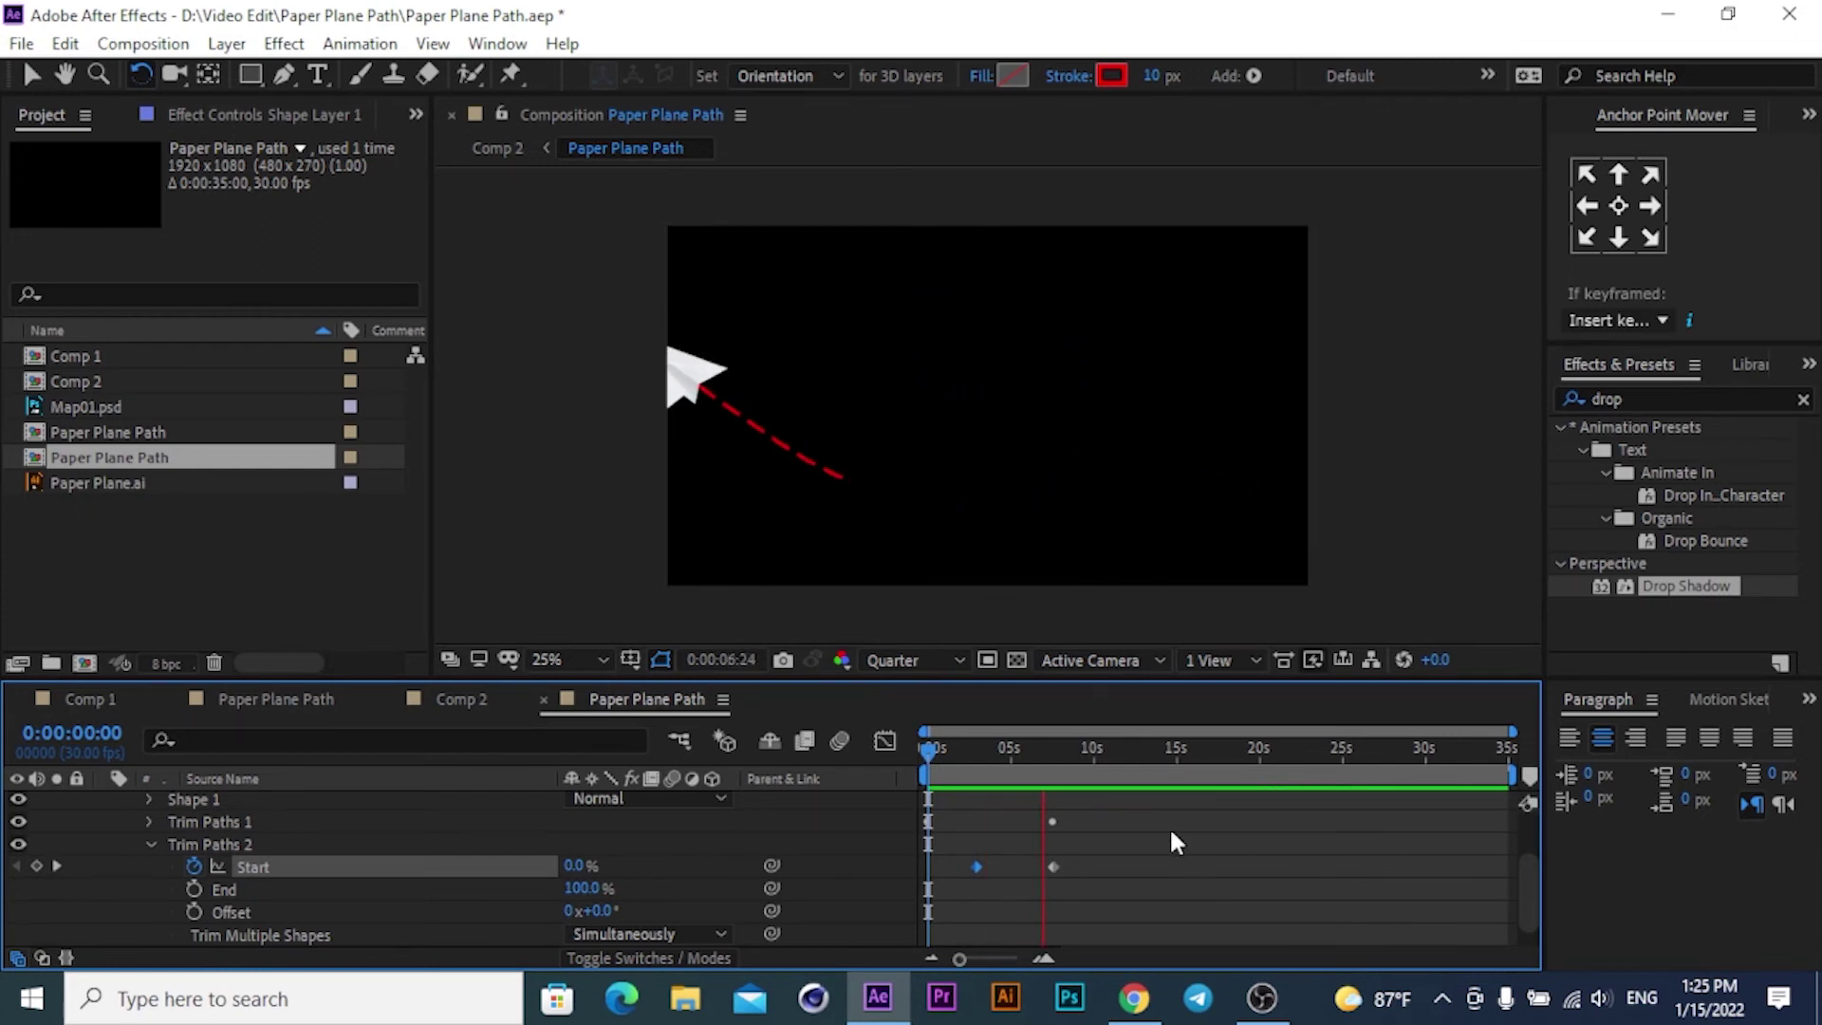
{"action": "key", "text": "space"}
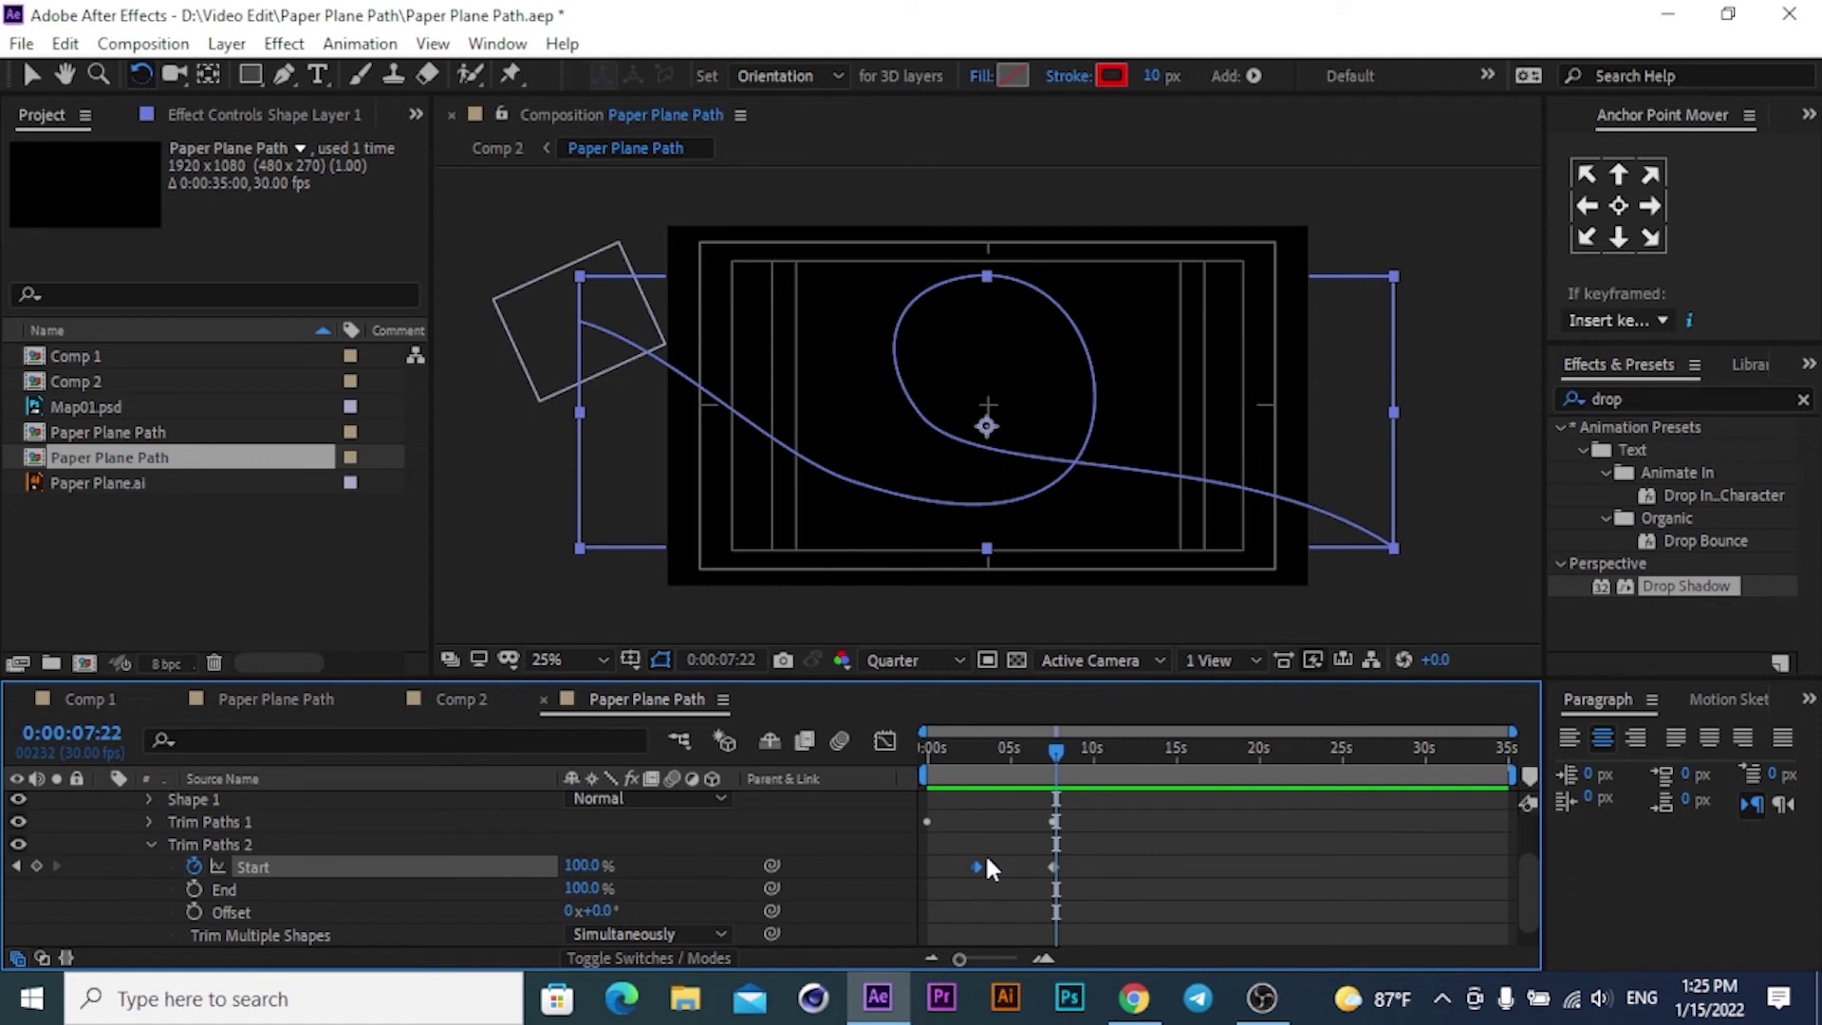
Retime the Start keyframes so 100% lands at 0:00:07:23, then preview.
{"action": "left_click_drag", "start_coordinate": [1049, 865], "coordinate": [1079, 866]}
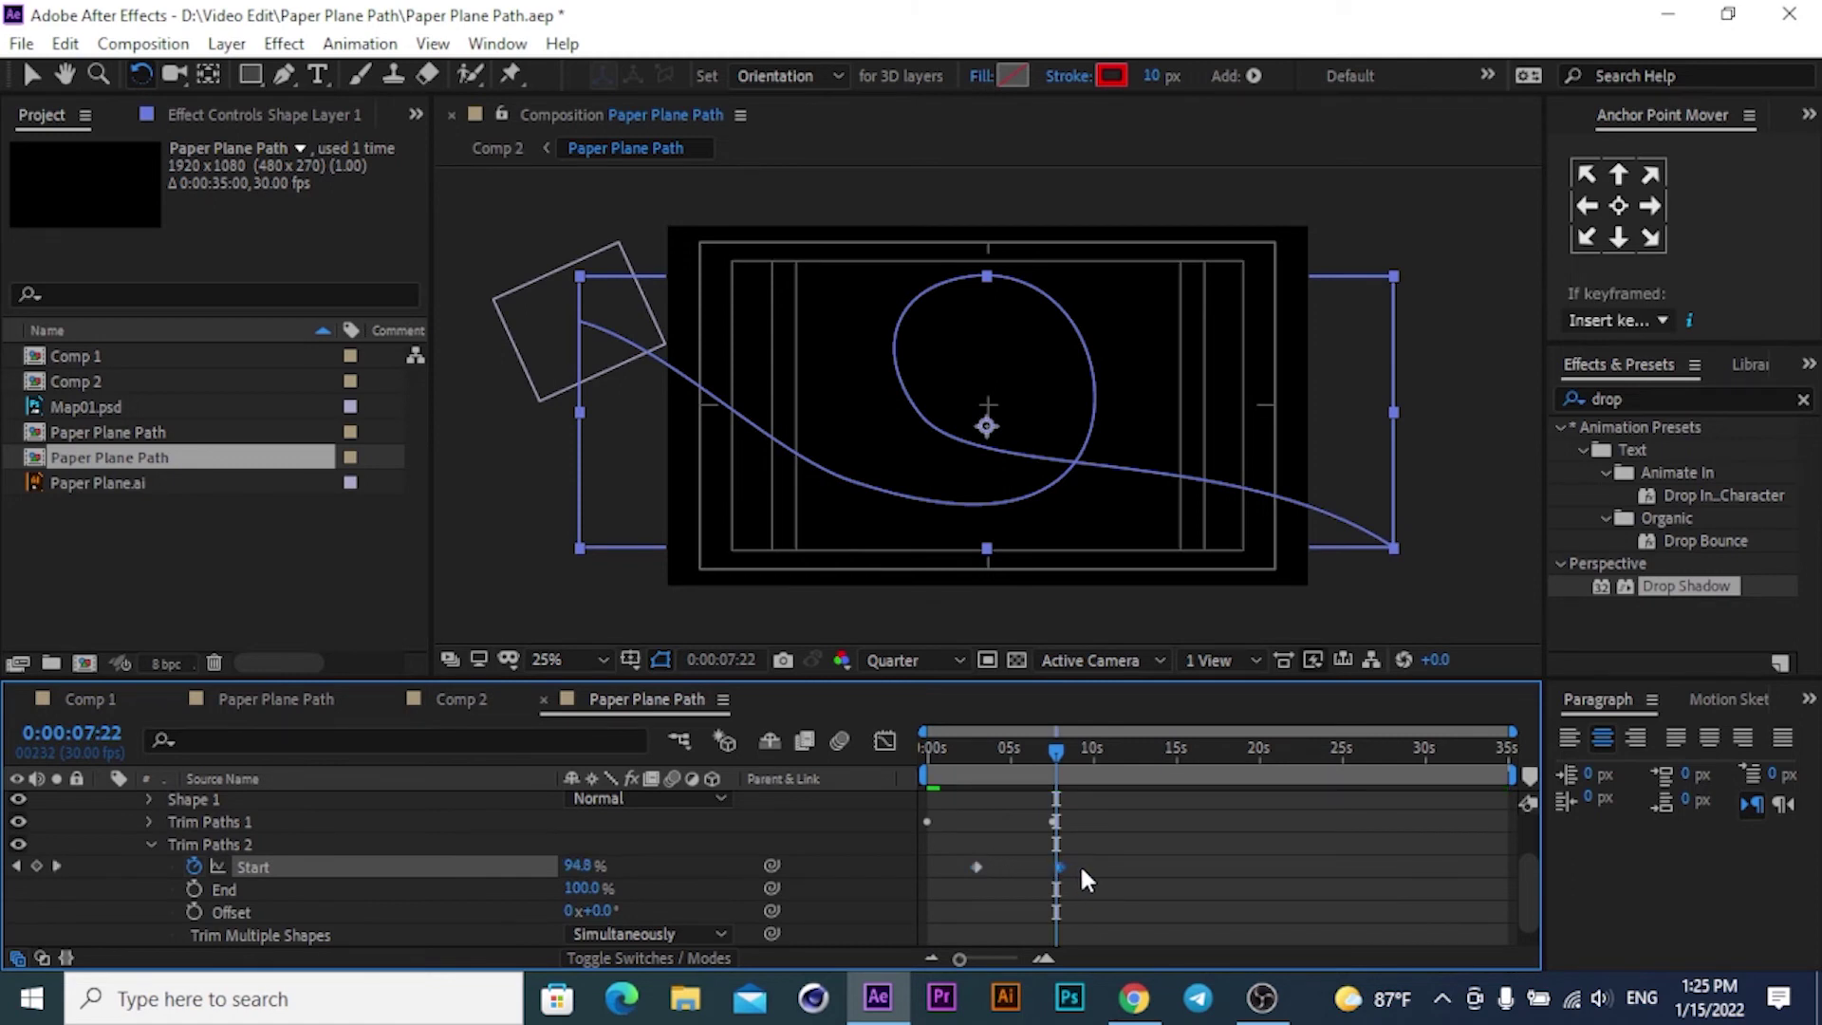
{"action": "mouse_move", "coordinate": [1088, 867]}
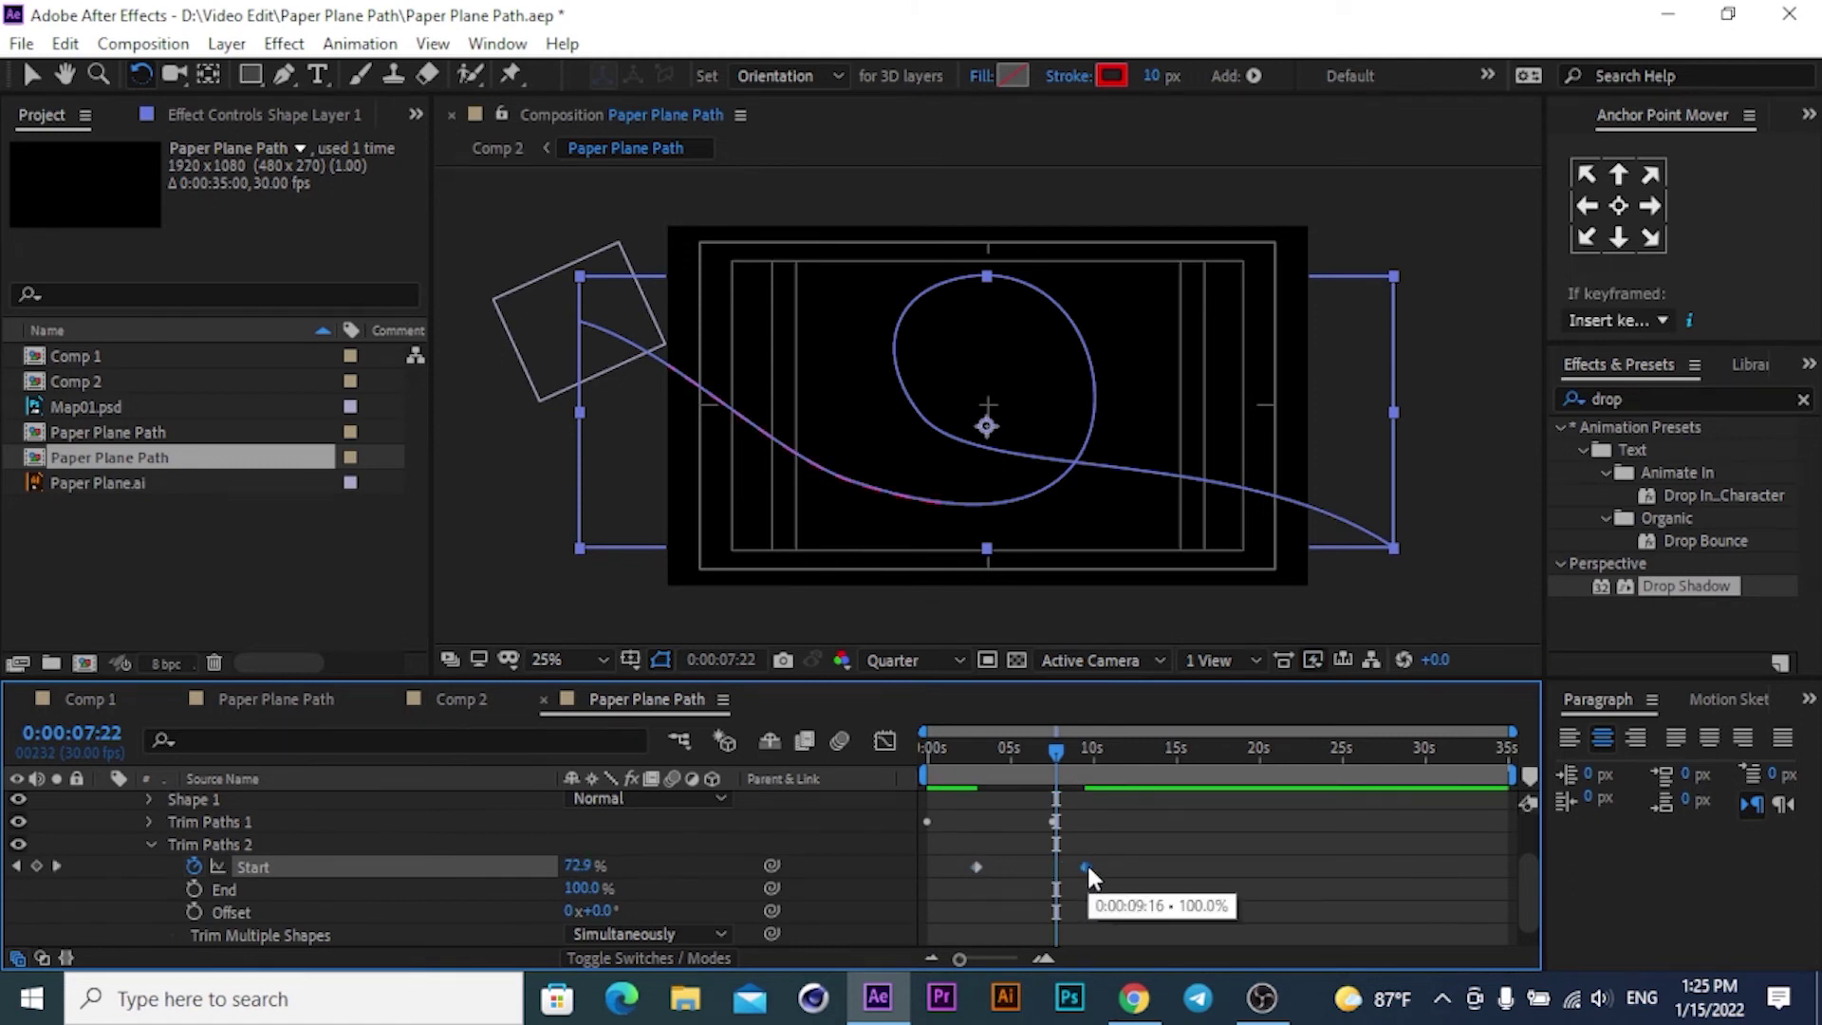
{"action": "left_click_drag", "start_coordinate": [1087, 865], "coordinate": [1058, 865]}
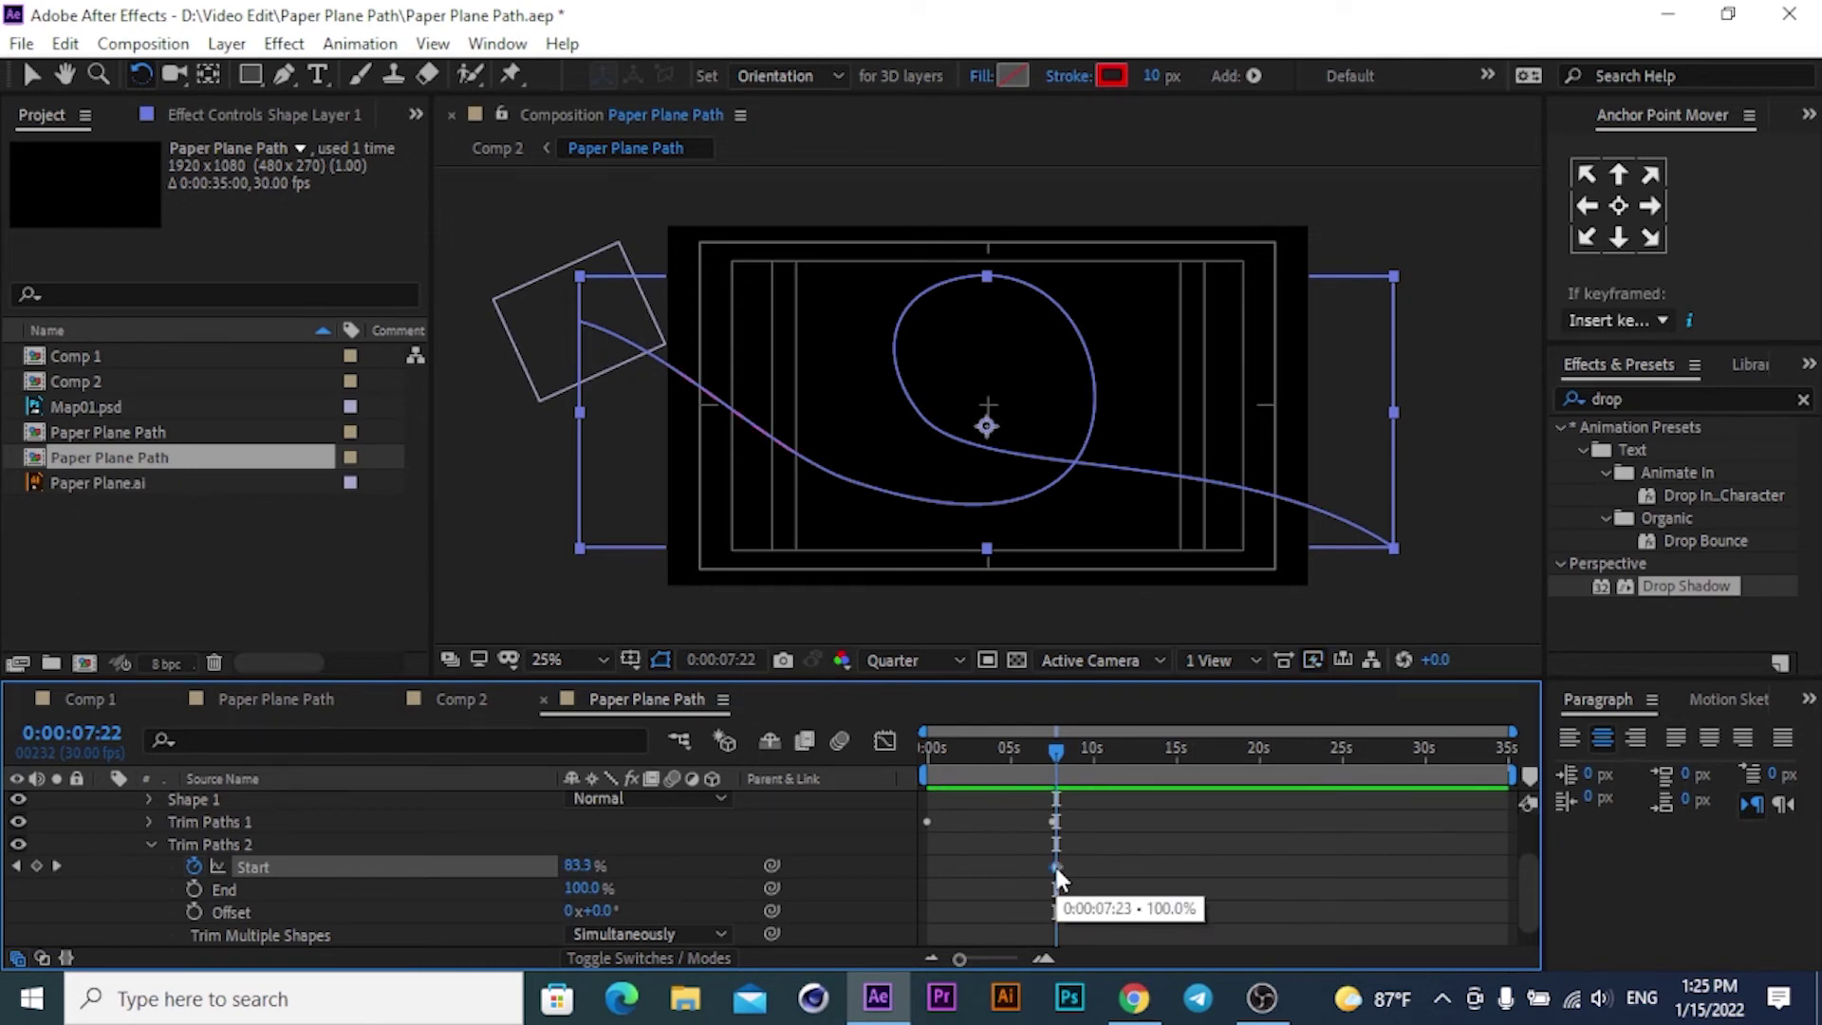
{"action": "left_click", "coordinate": [1025, 871]}
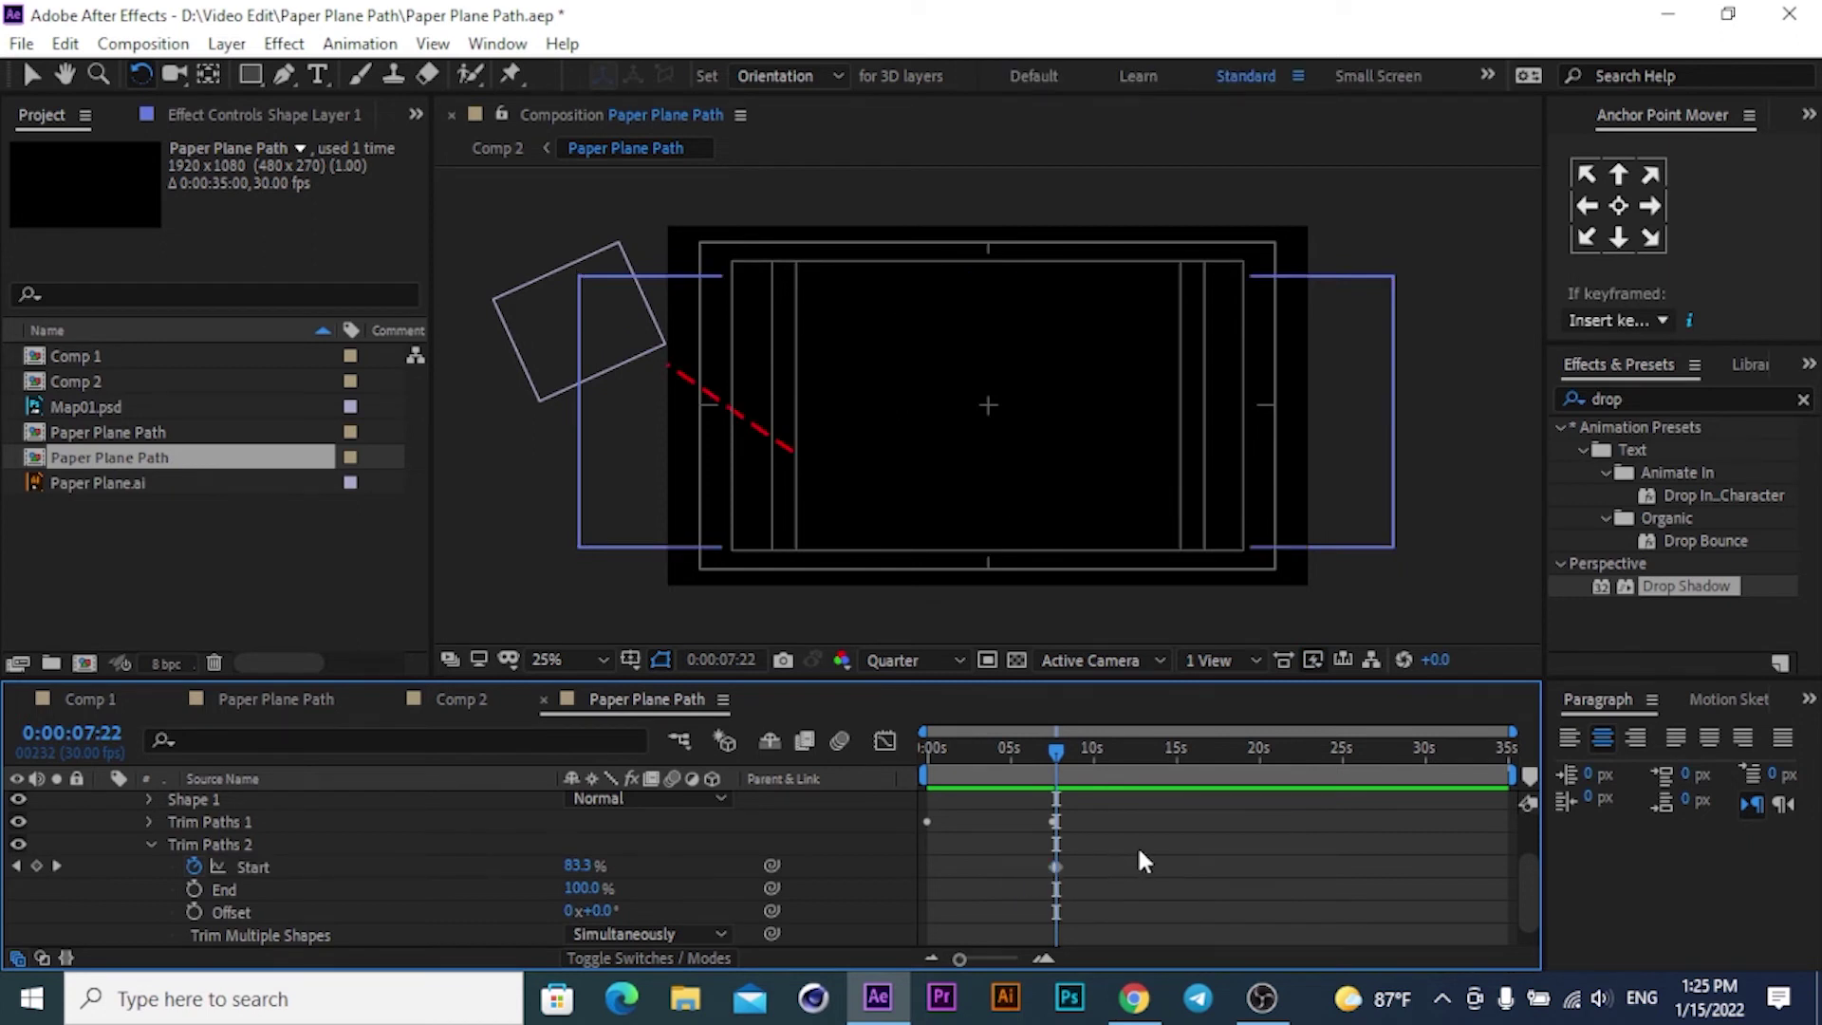
{"action": "key", "text": "ctrl+z"}
{"action": "left_click_drag", "start_coordinate": [977, 866], "coordinate": [1019, 866]}
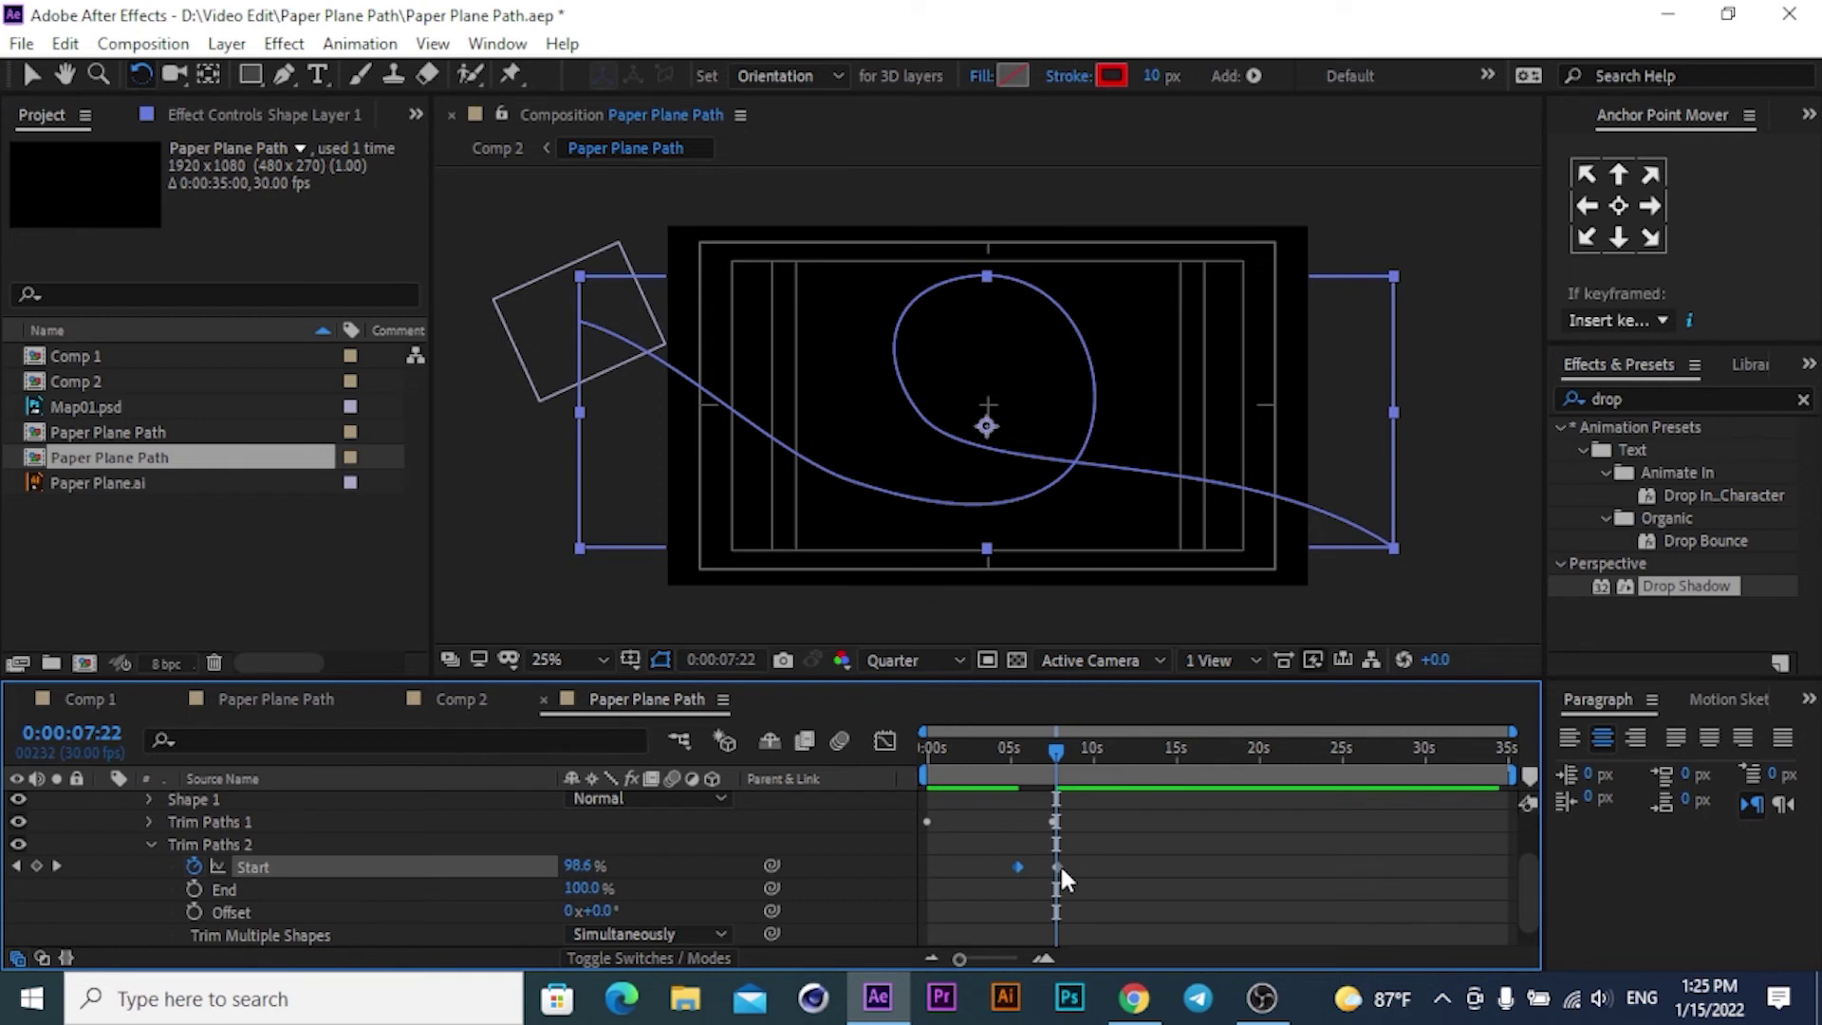
{"action": "left_click_drag", "start_coordinate": [1059, 865], "coordinate": [1056, 868]}
{"action": "left_click_drag", "start_coordinate": [1051, 749], "coordinate": [840, 750]}
{"action": "key", "text": "space"}
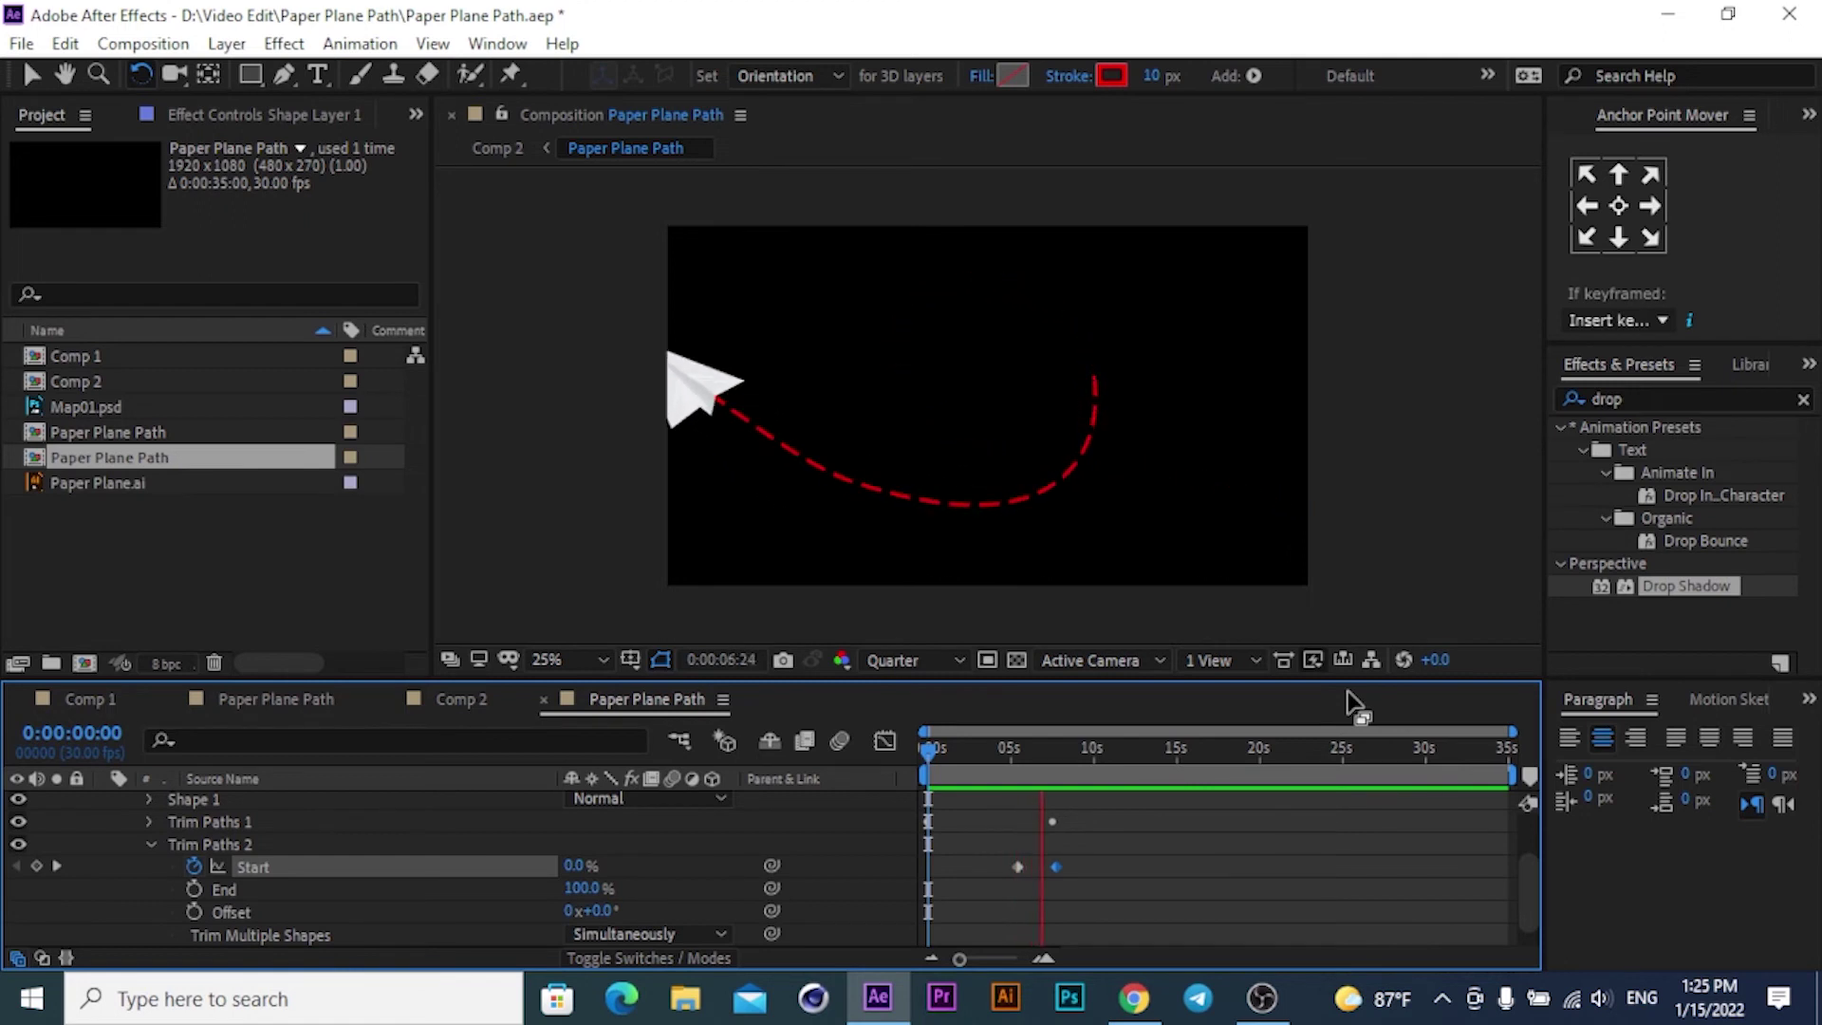
{"action": "left_click", "coordinate": [1071, 747]}
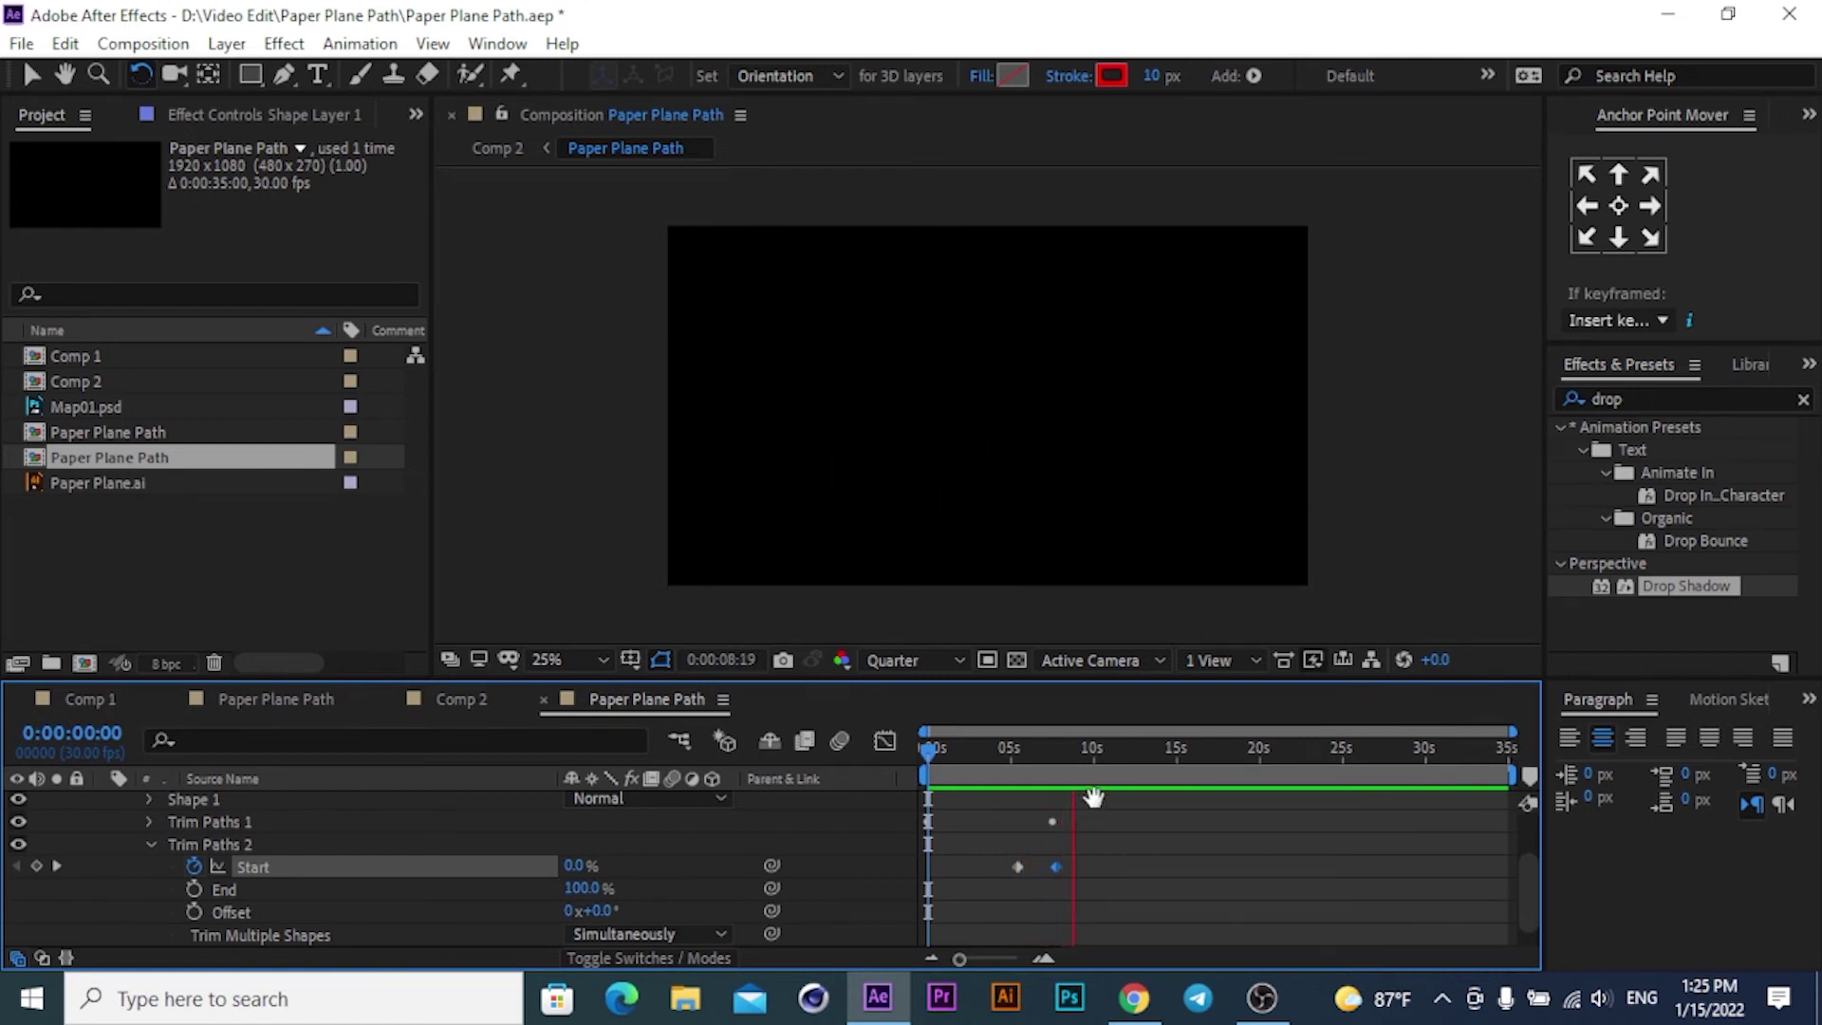
{"action": "left_click_drag", "start_coordinate": [1013, 749], "coordinate": [881, 748]}
{"action": "key", "text": "space"}
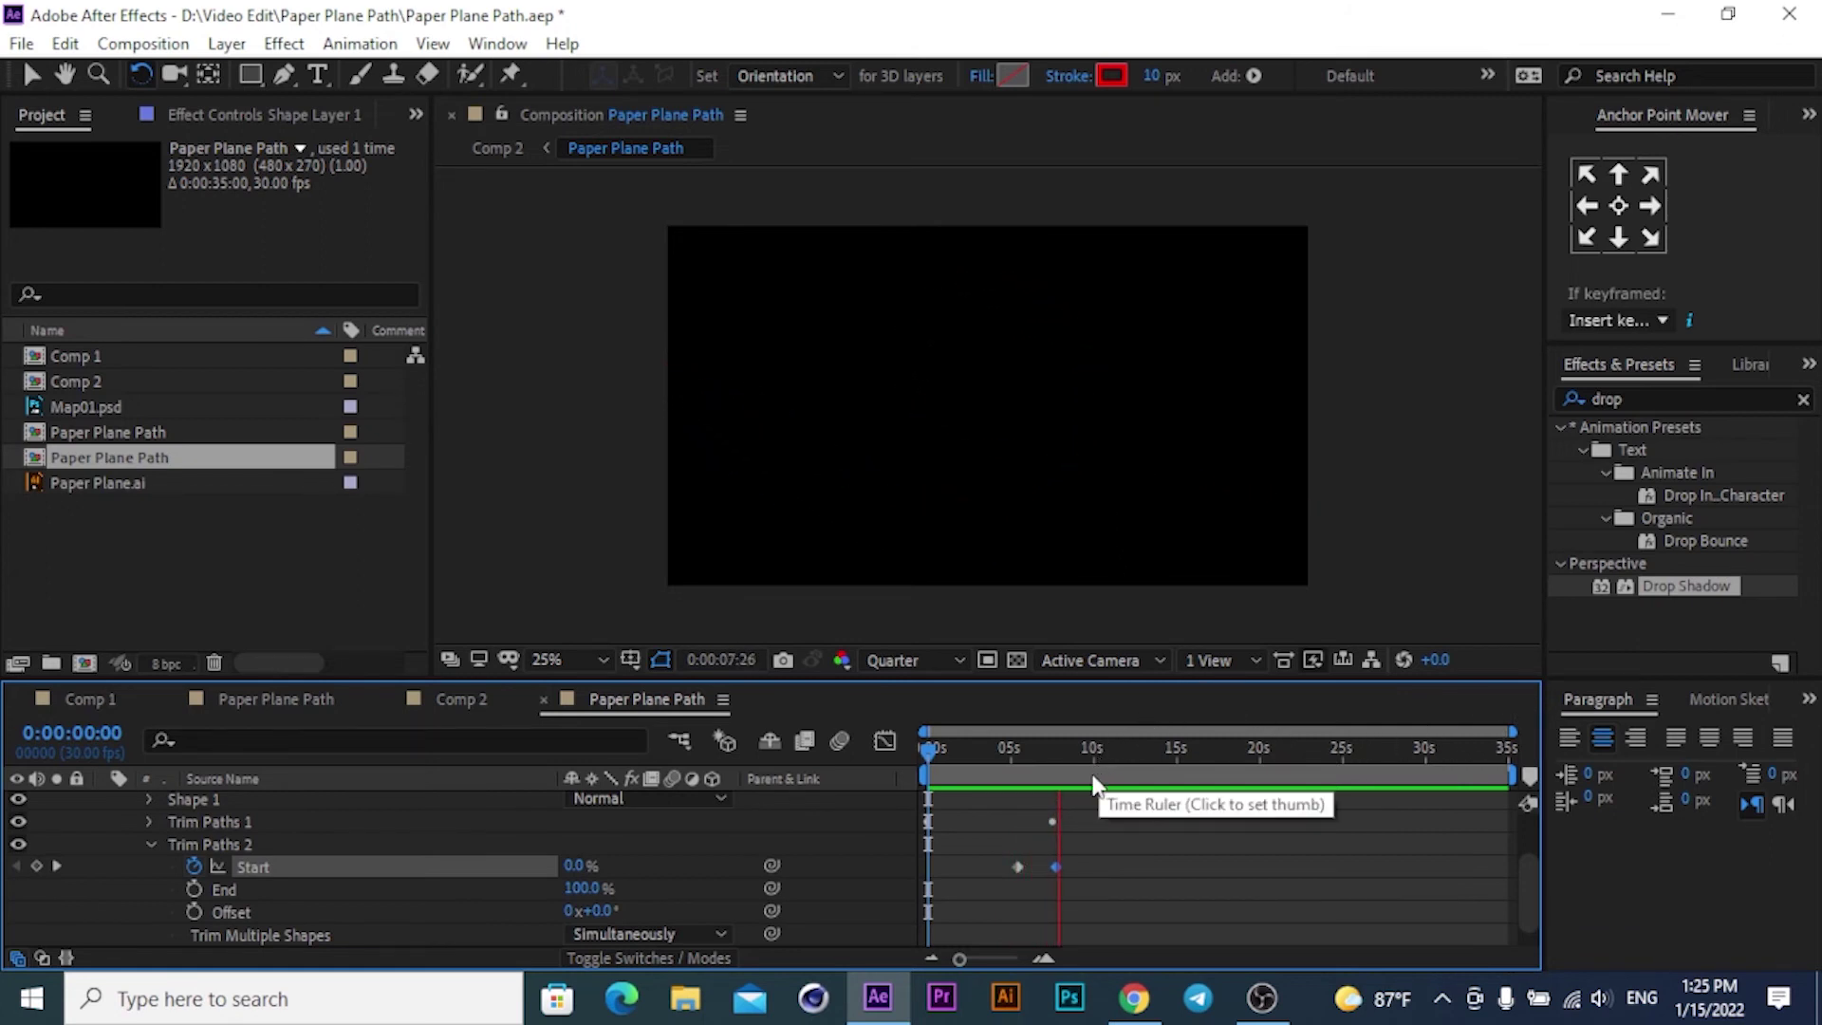
{"action": "left_click", "coordinate": [1063, 754]}
{"action": "left_click_drag", "start_coordinate": [1063, 755], "coordinate": [901, 753]}
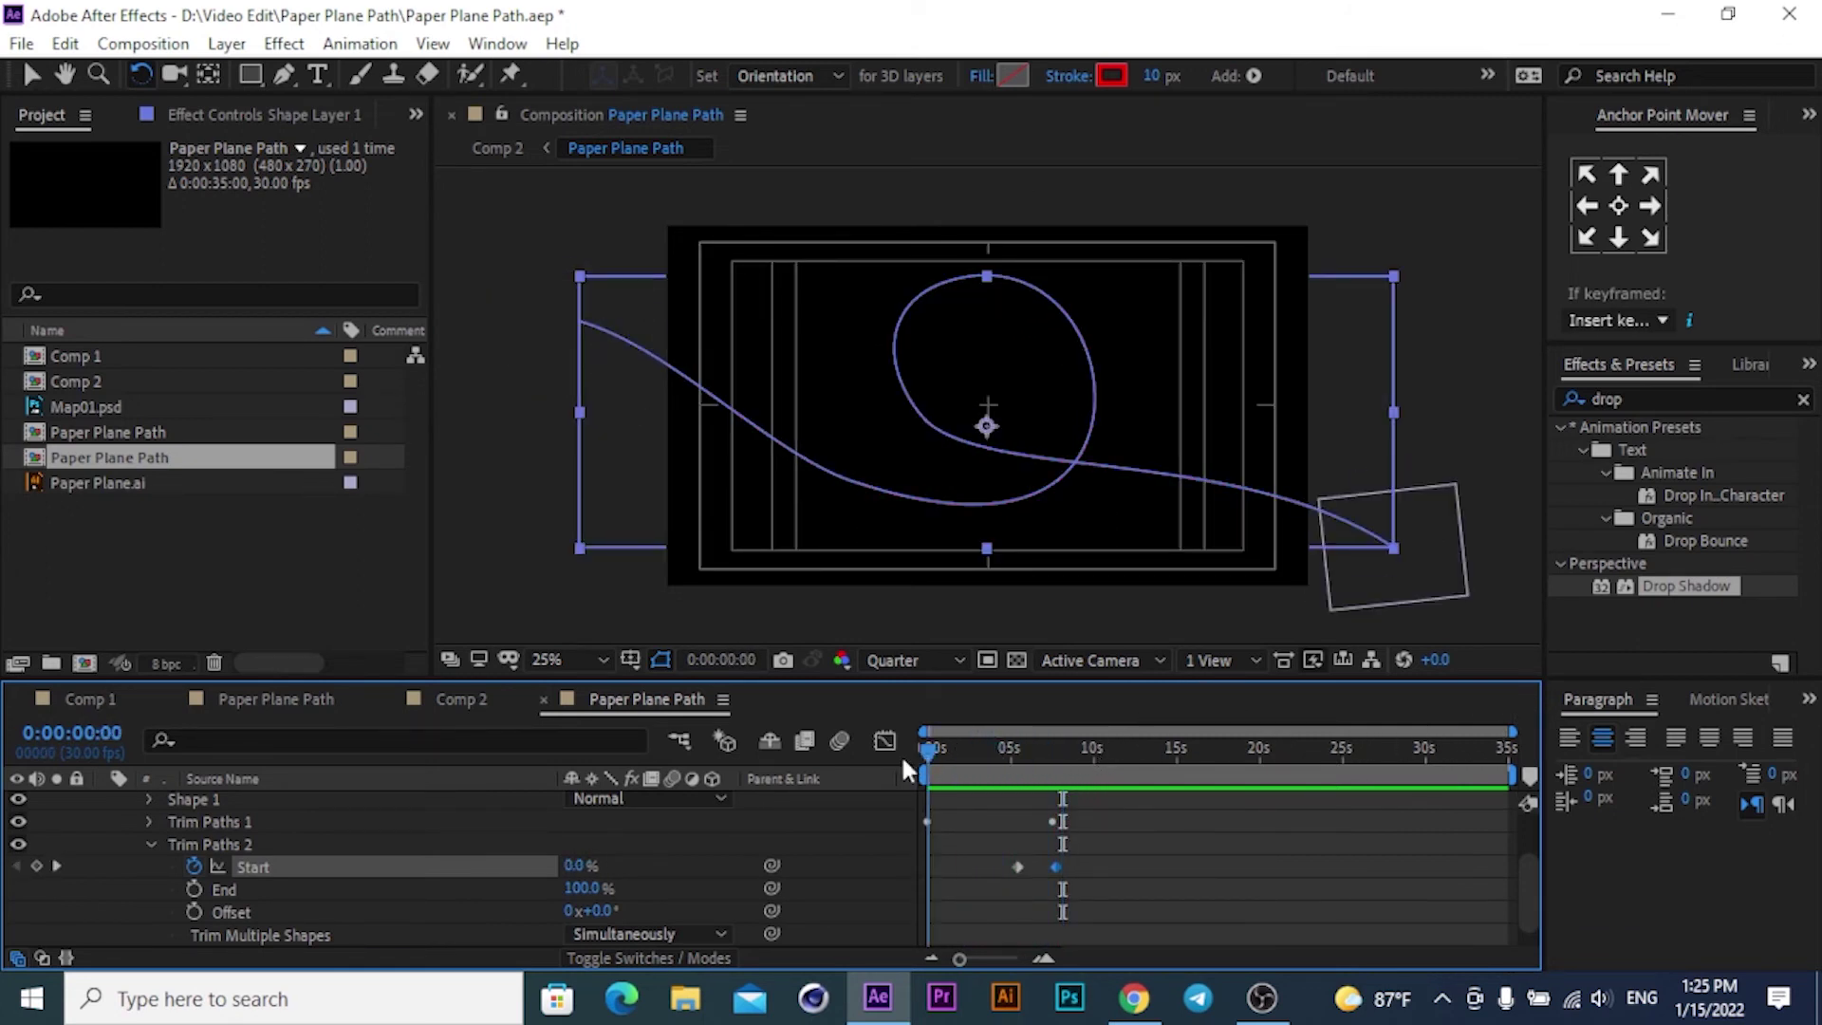
{"action": "key", "text": "space"}
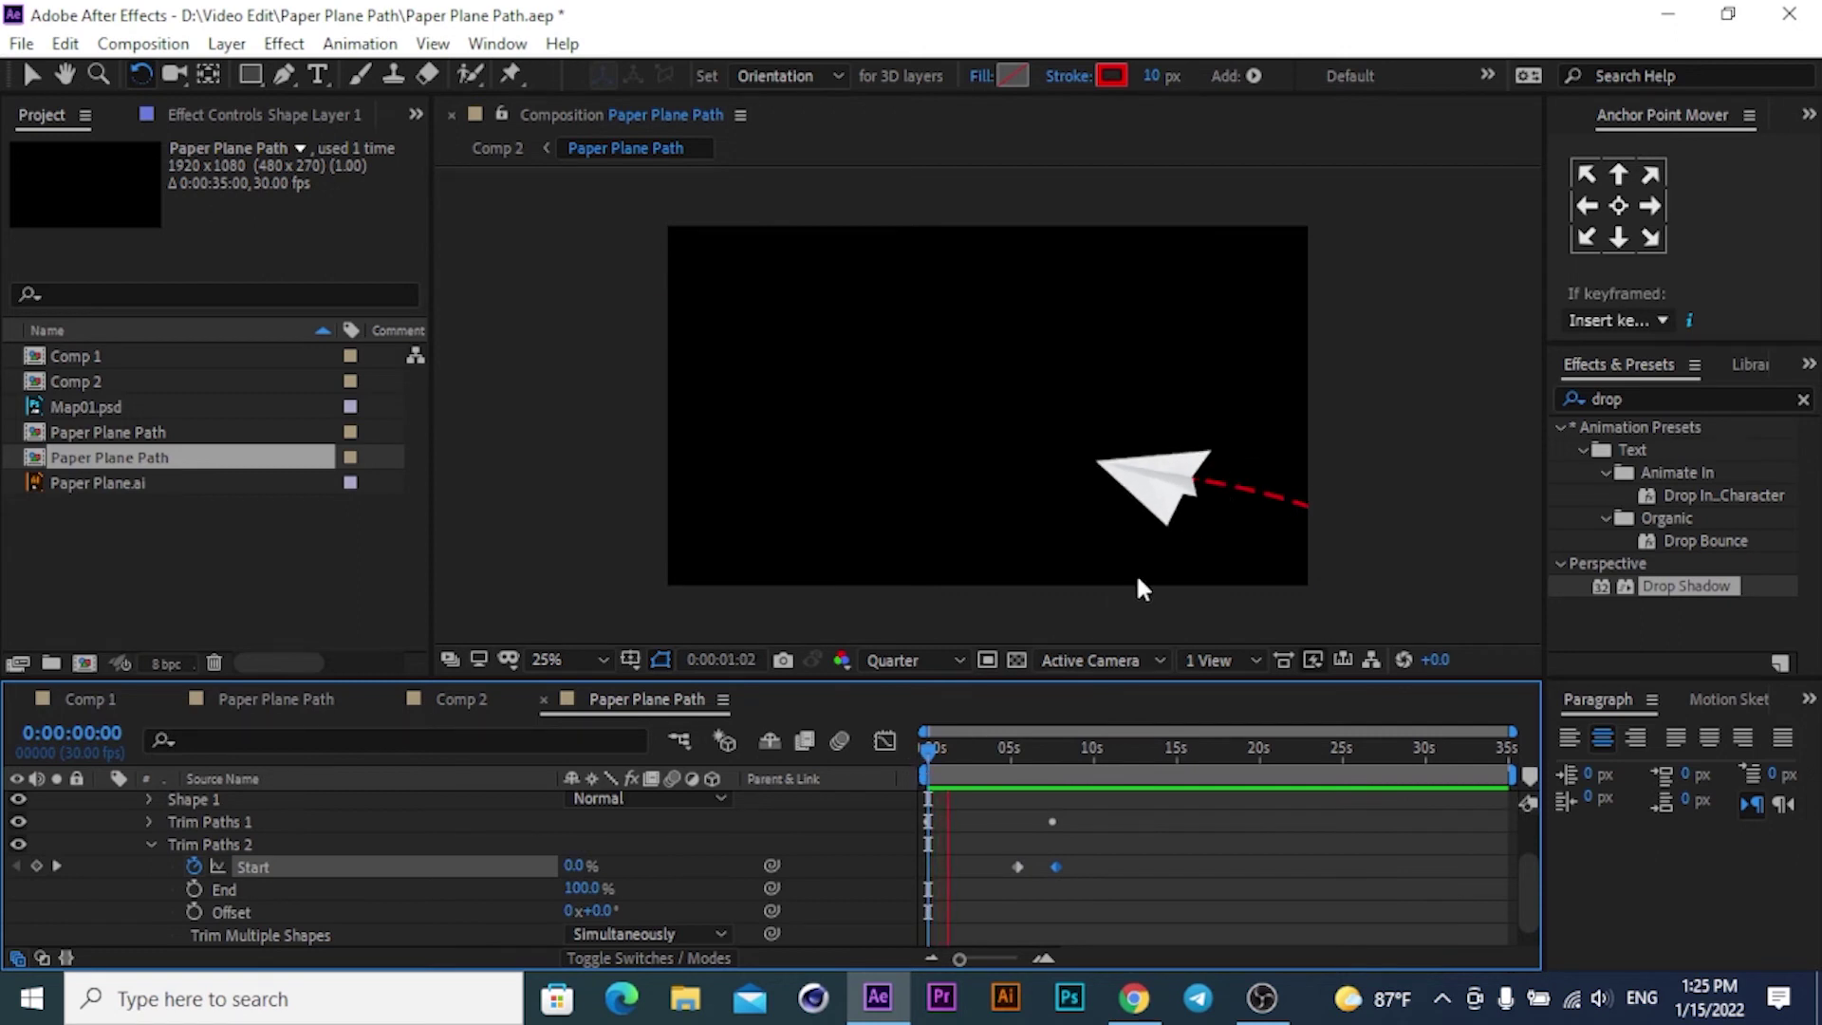
{"action": "key", "text": "space"}
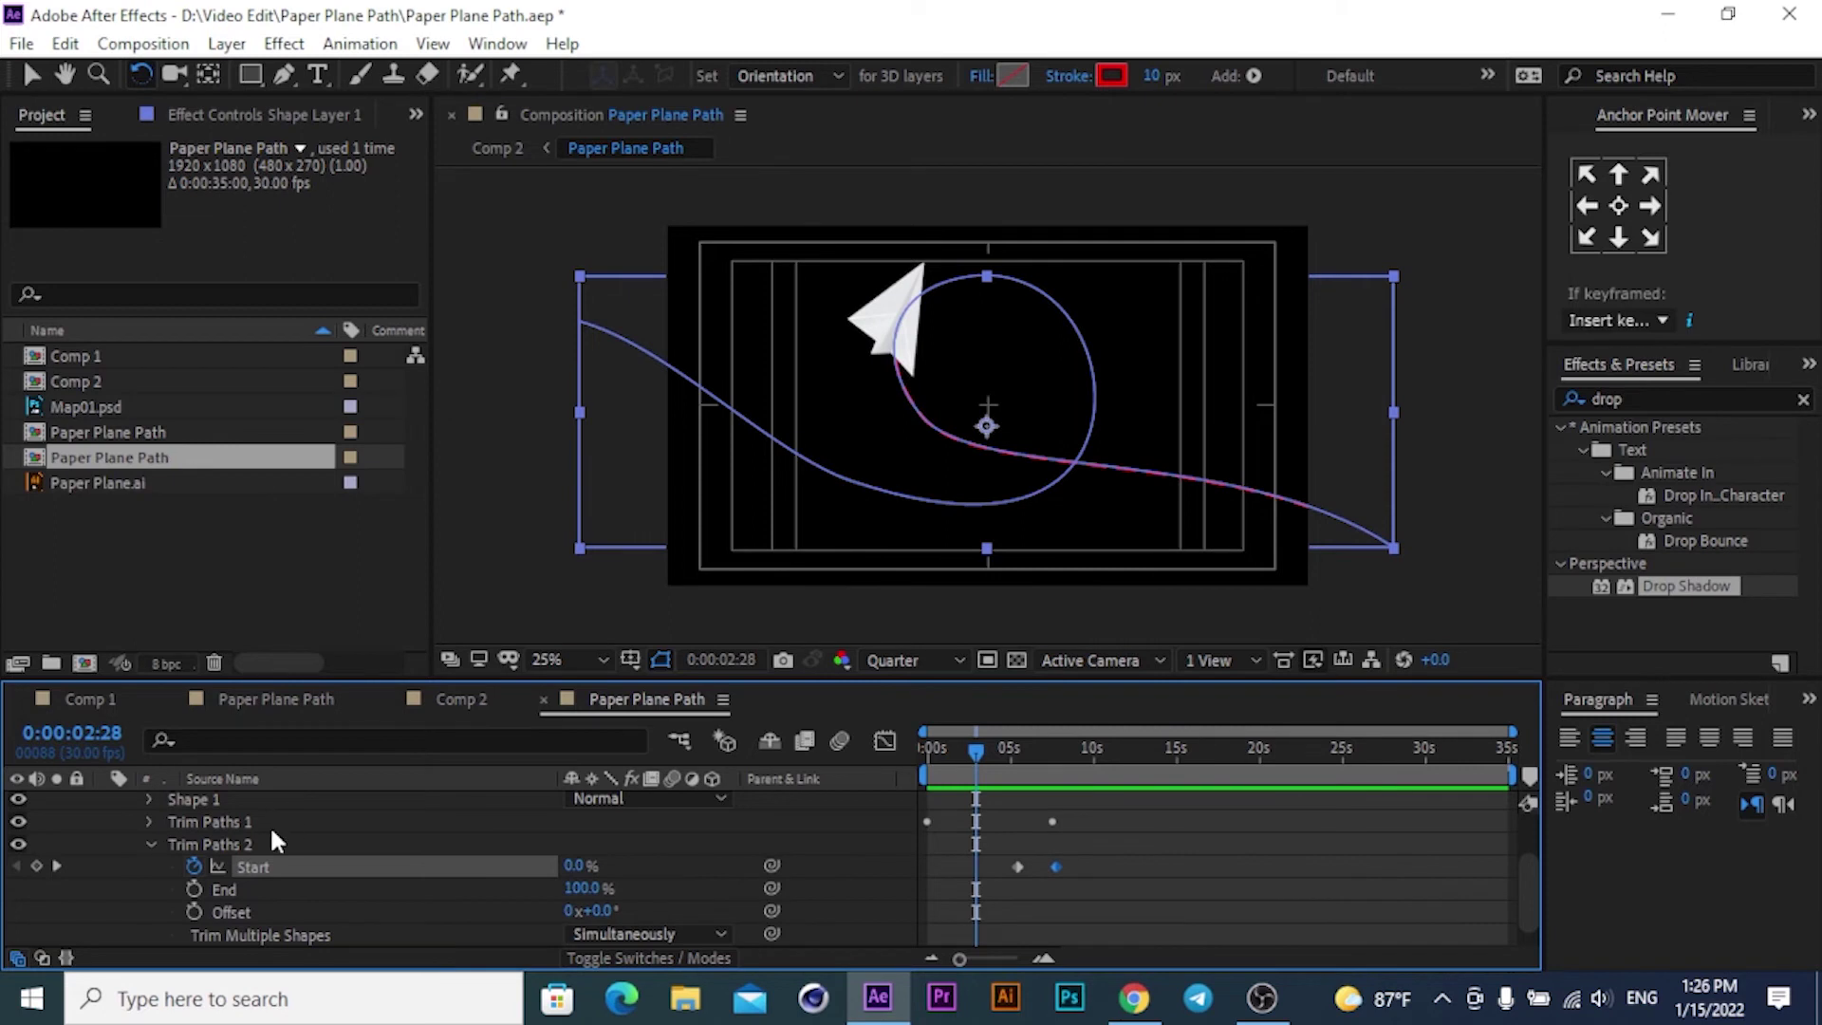
{"action": "left_click_drag", "start_coordinate": [978, 750], "coordinate": [903, 754]}
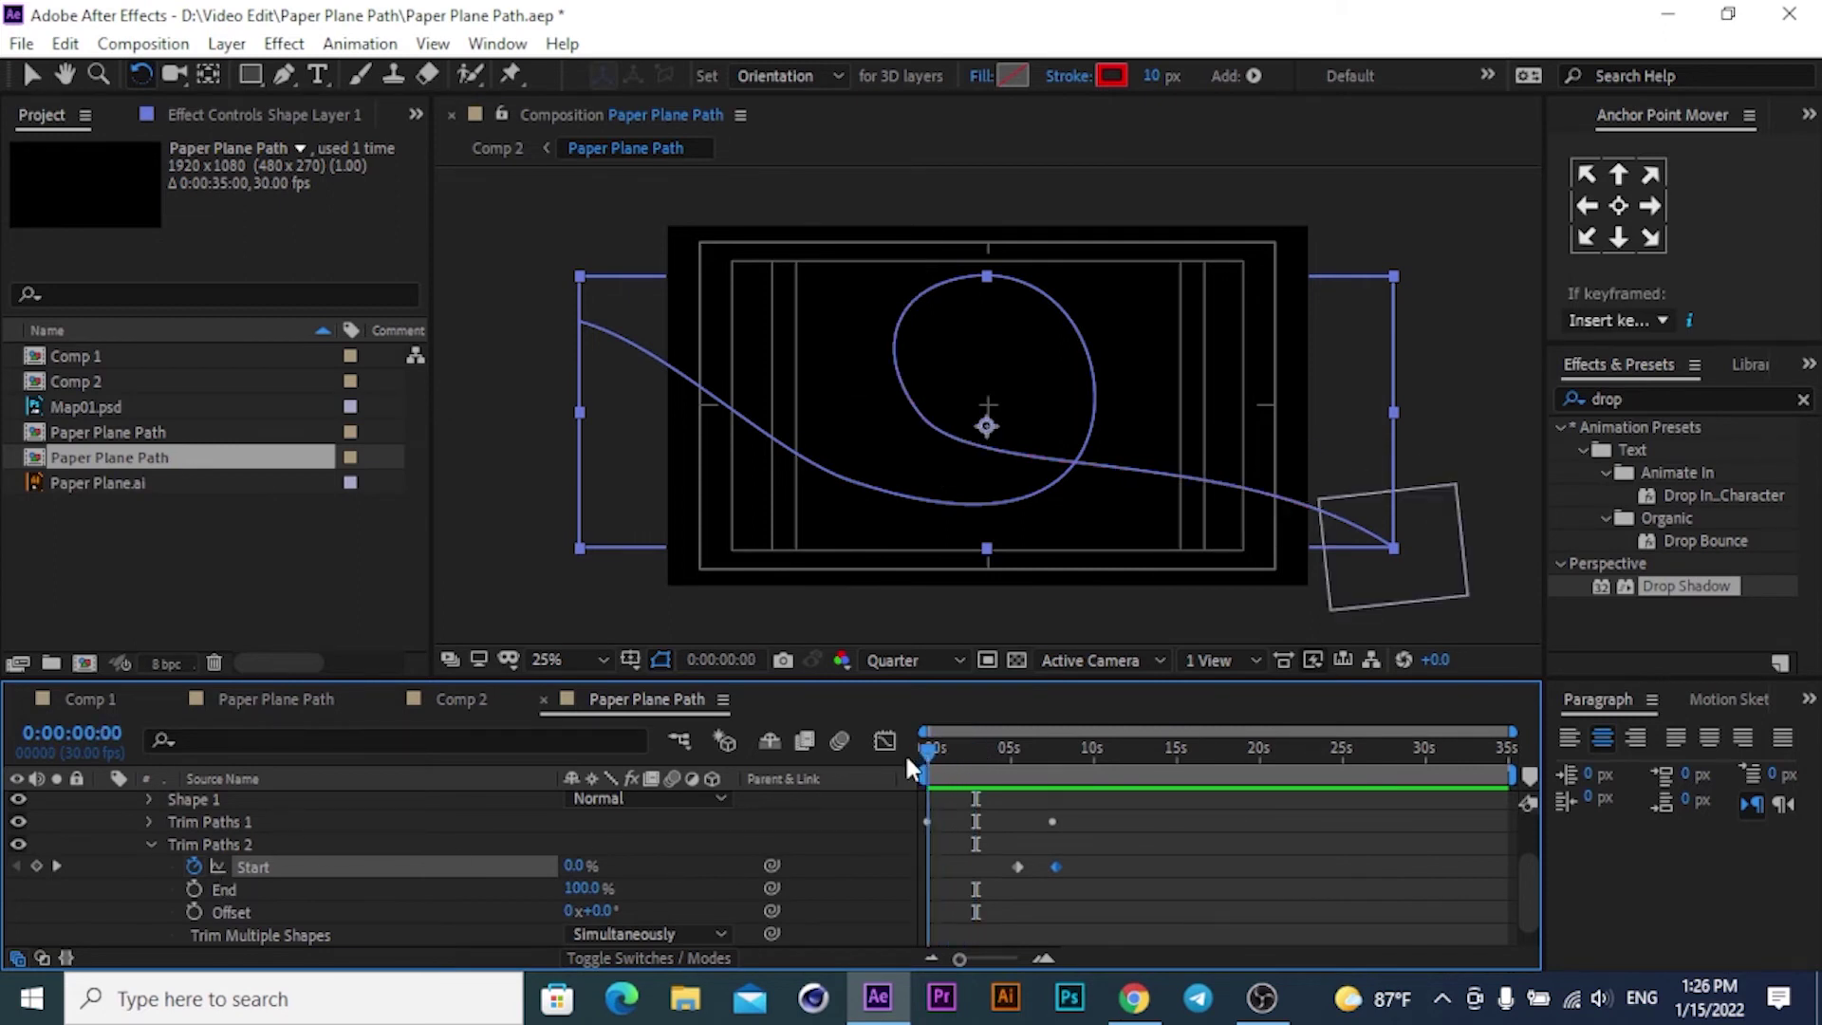
{"action": "left_click", "coordinate": [194, 910]}
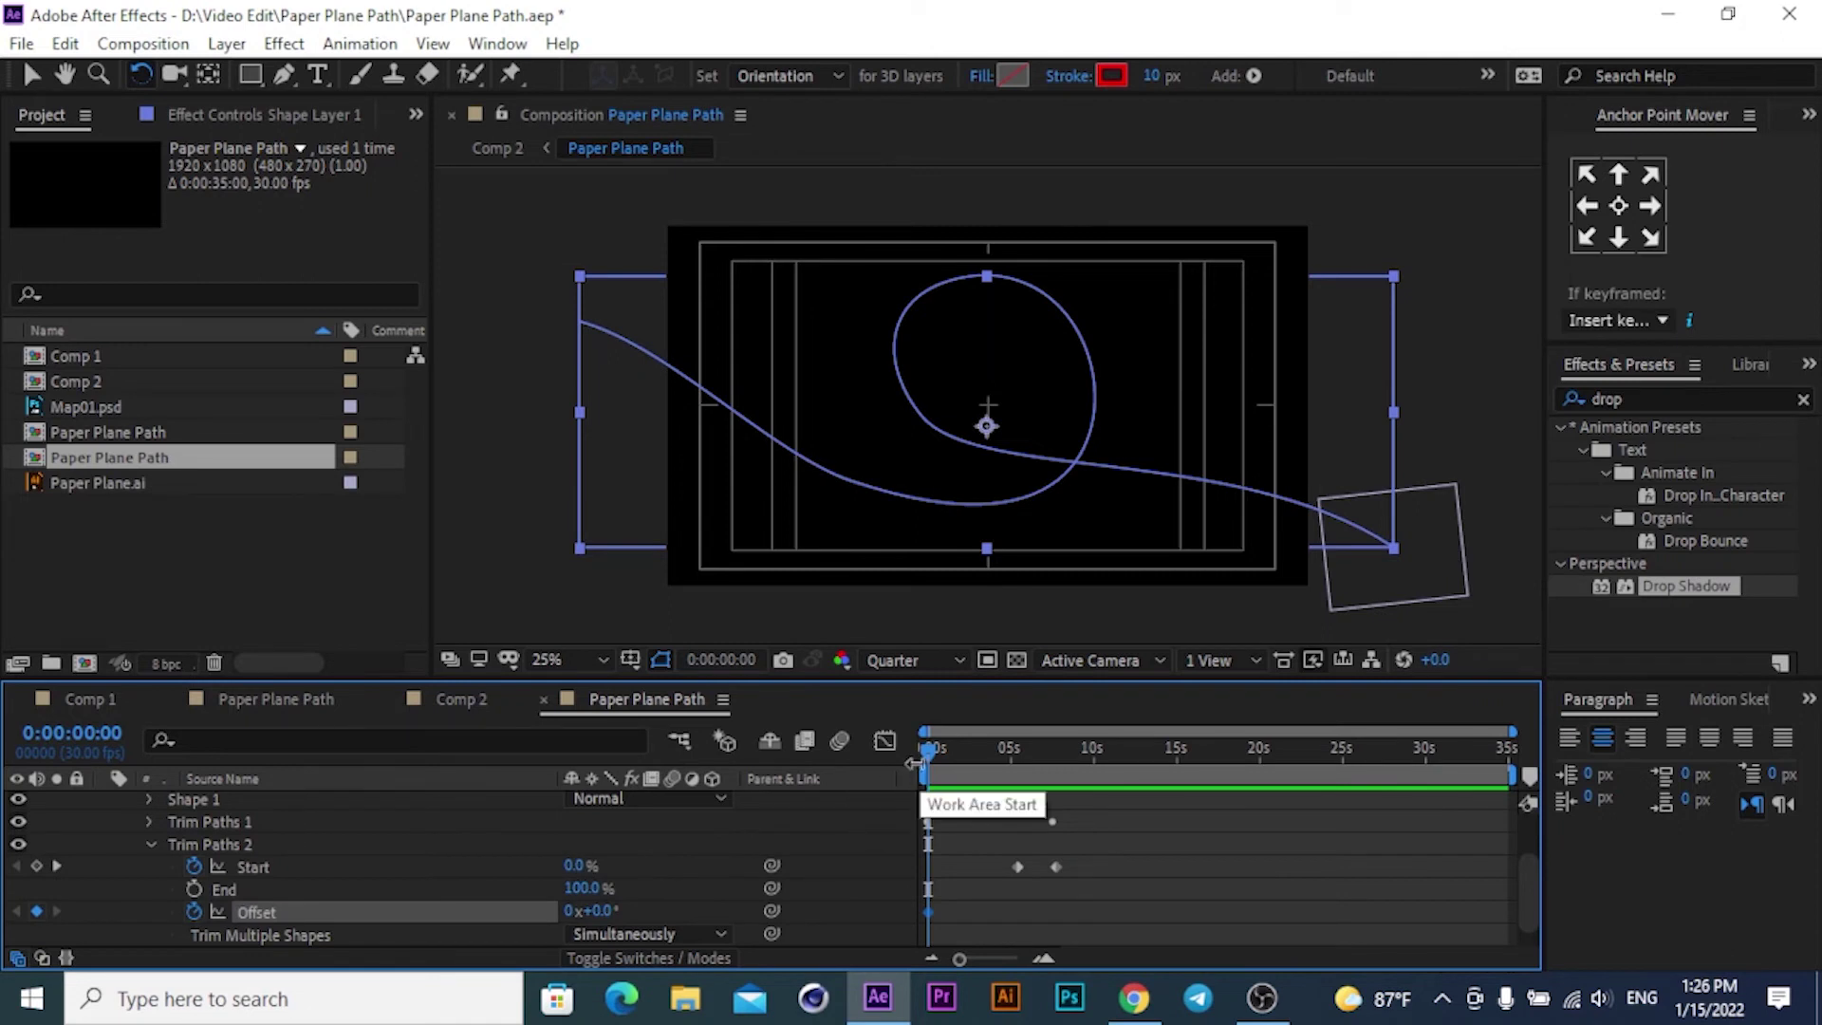
Add a 20° Offset keyframe around 7:14 on Trim Paths 2 and preview.
{"action": "left_click_drag", "start_coordinate": [927, 749], "coordinate": [1054, 767]}
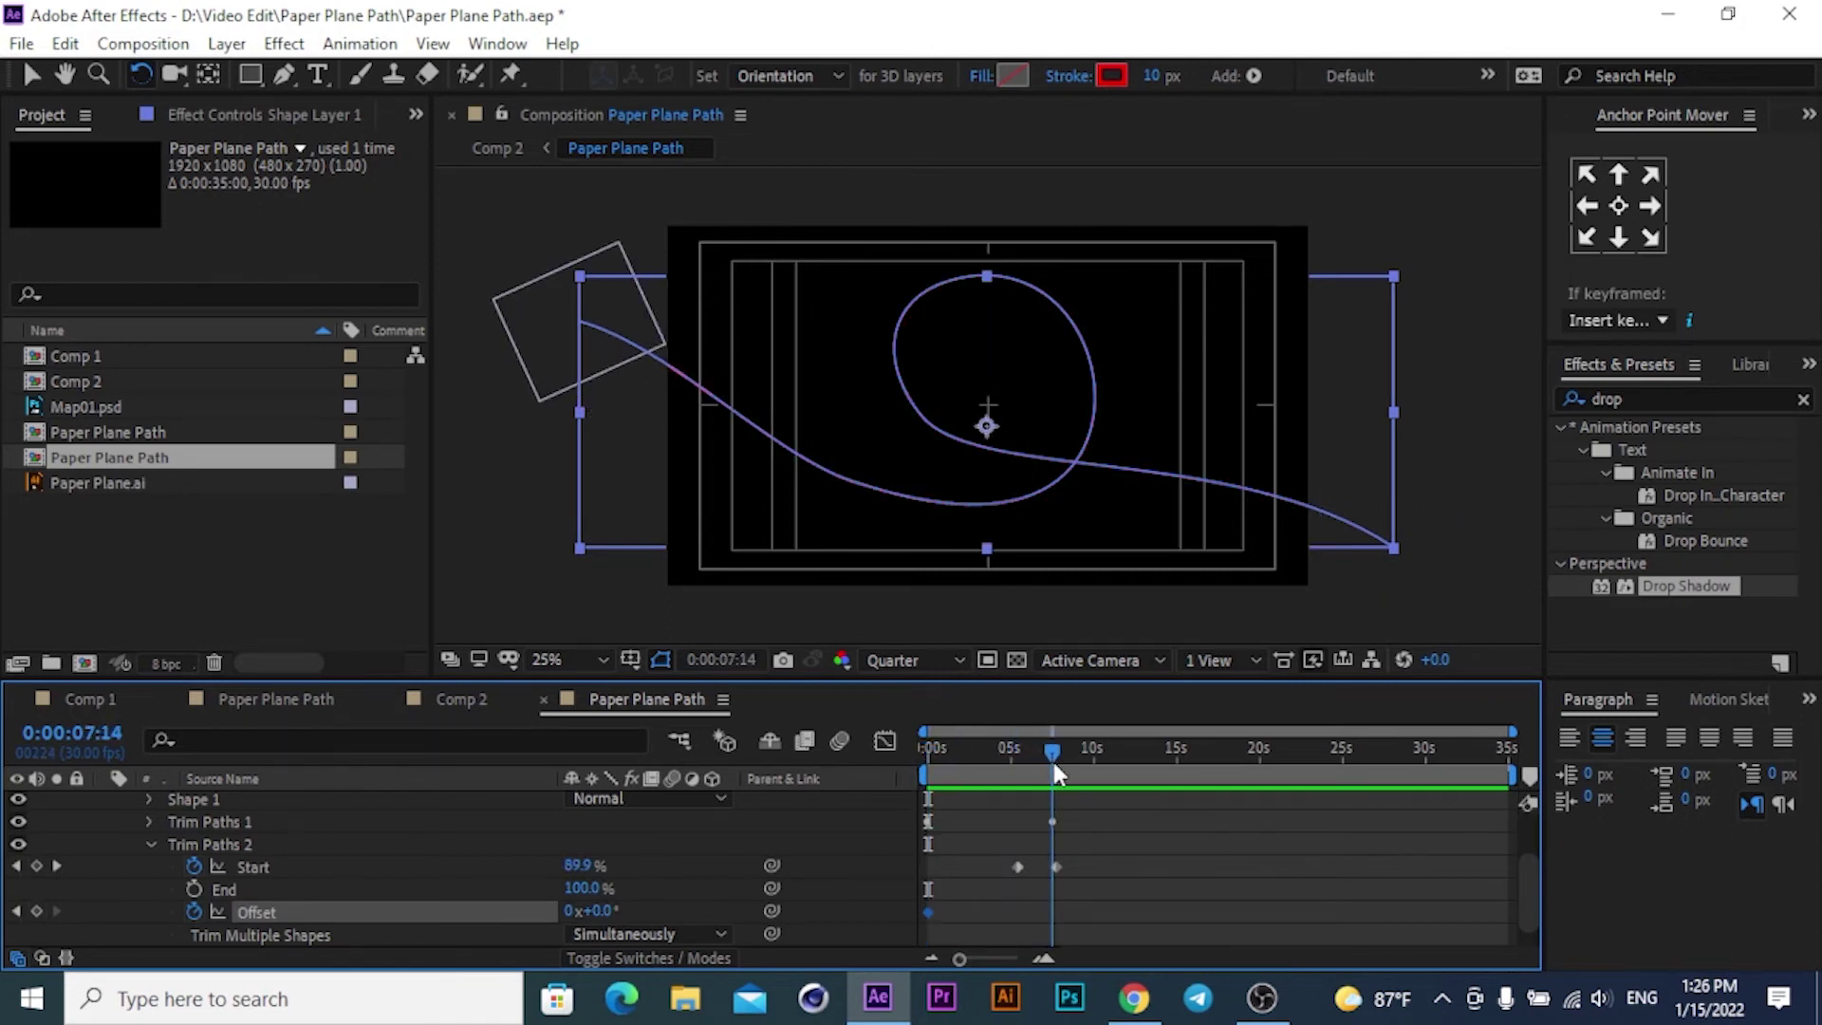
{"action": "left_click", "coordinate": [1053, 868]}
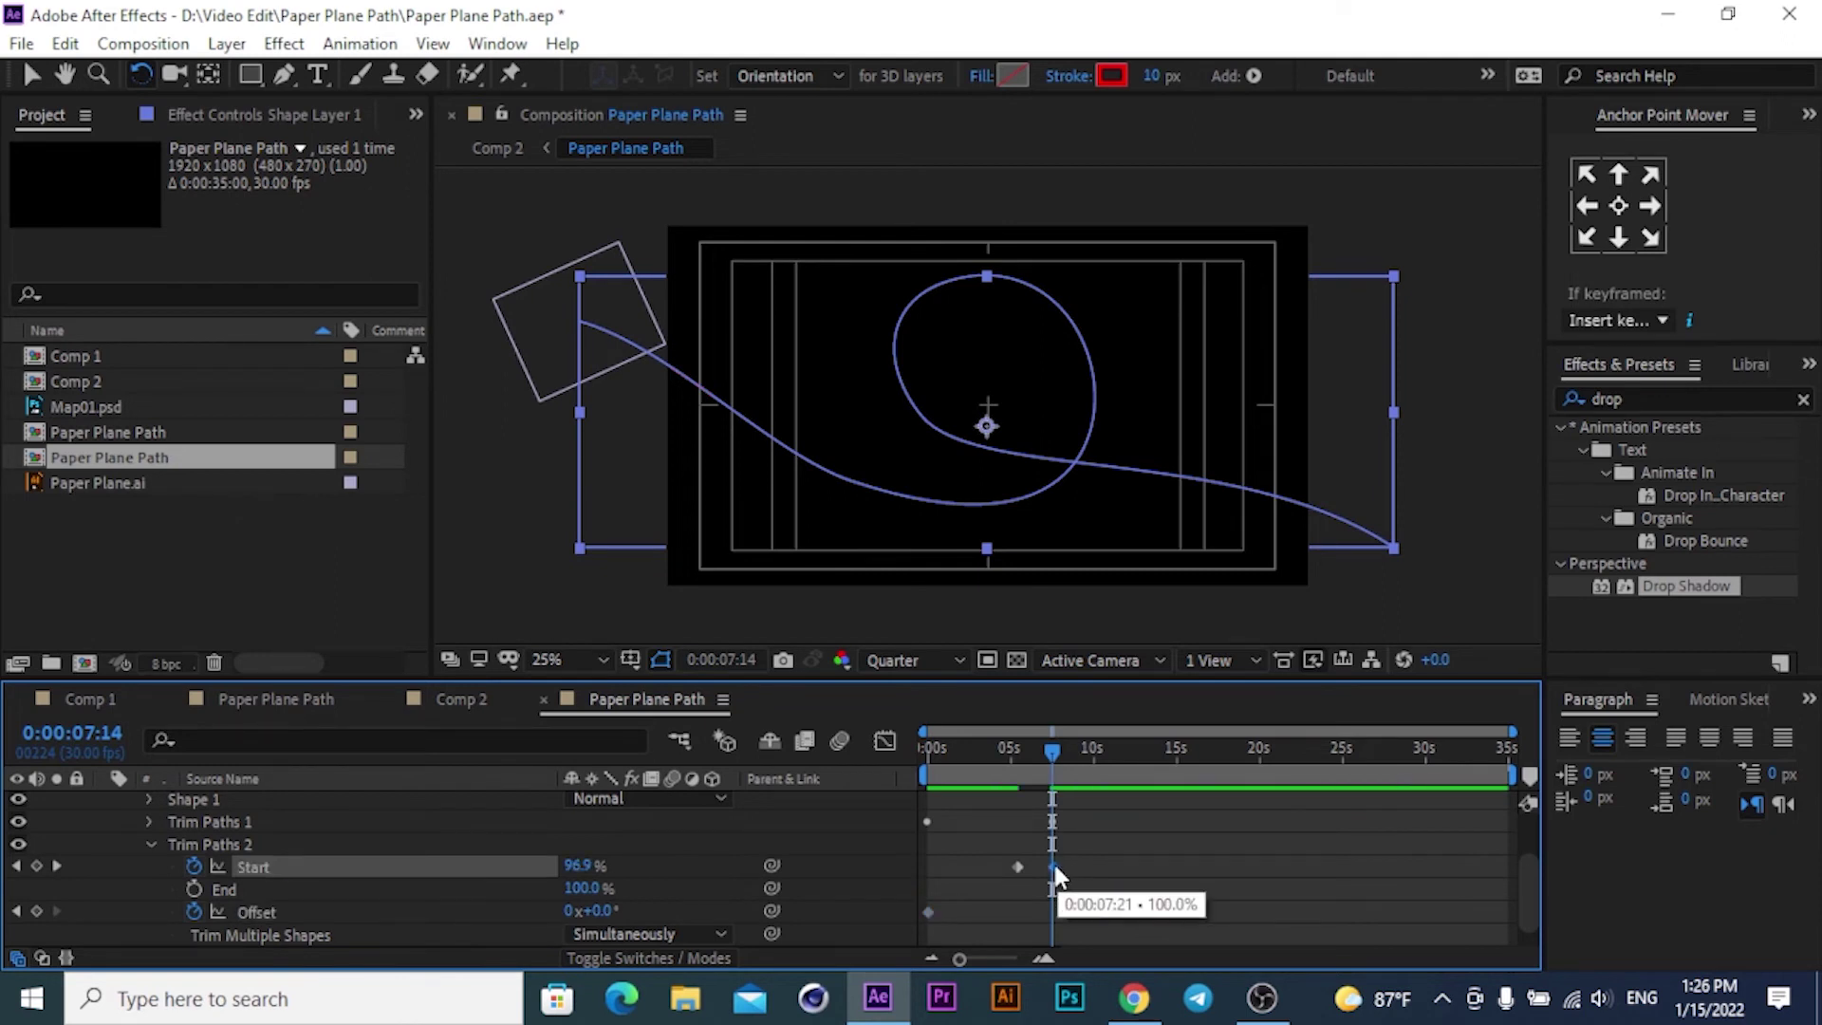
{"action": "left_click", "coordinate": [600, 911]}
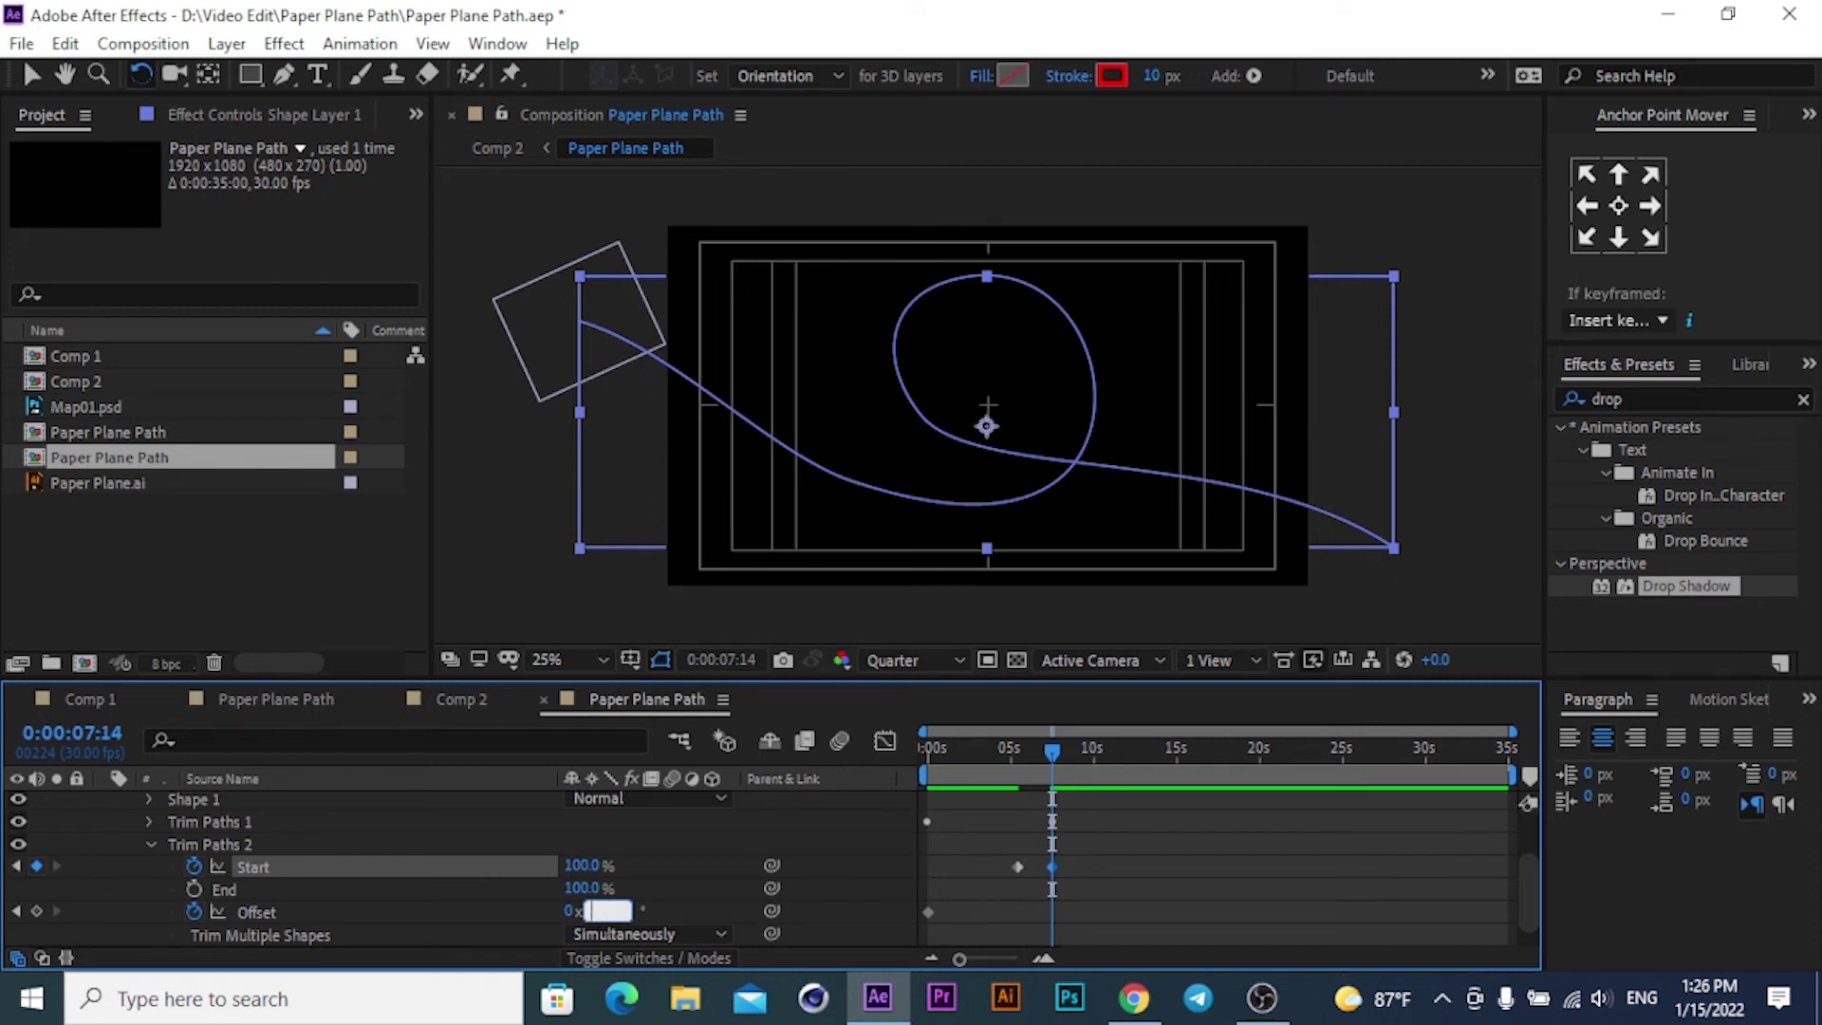
{"action": "key", "text": "Return"}
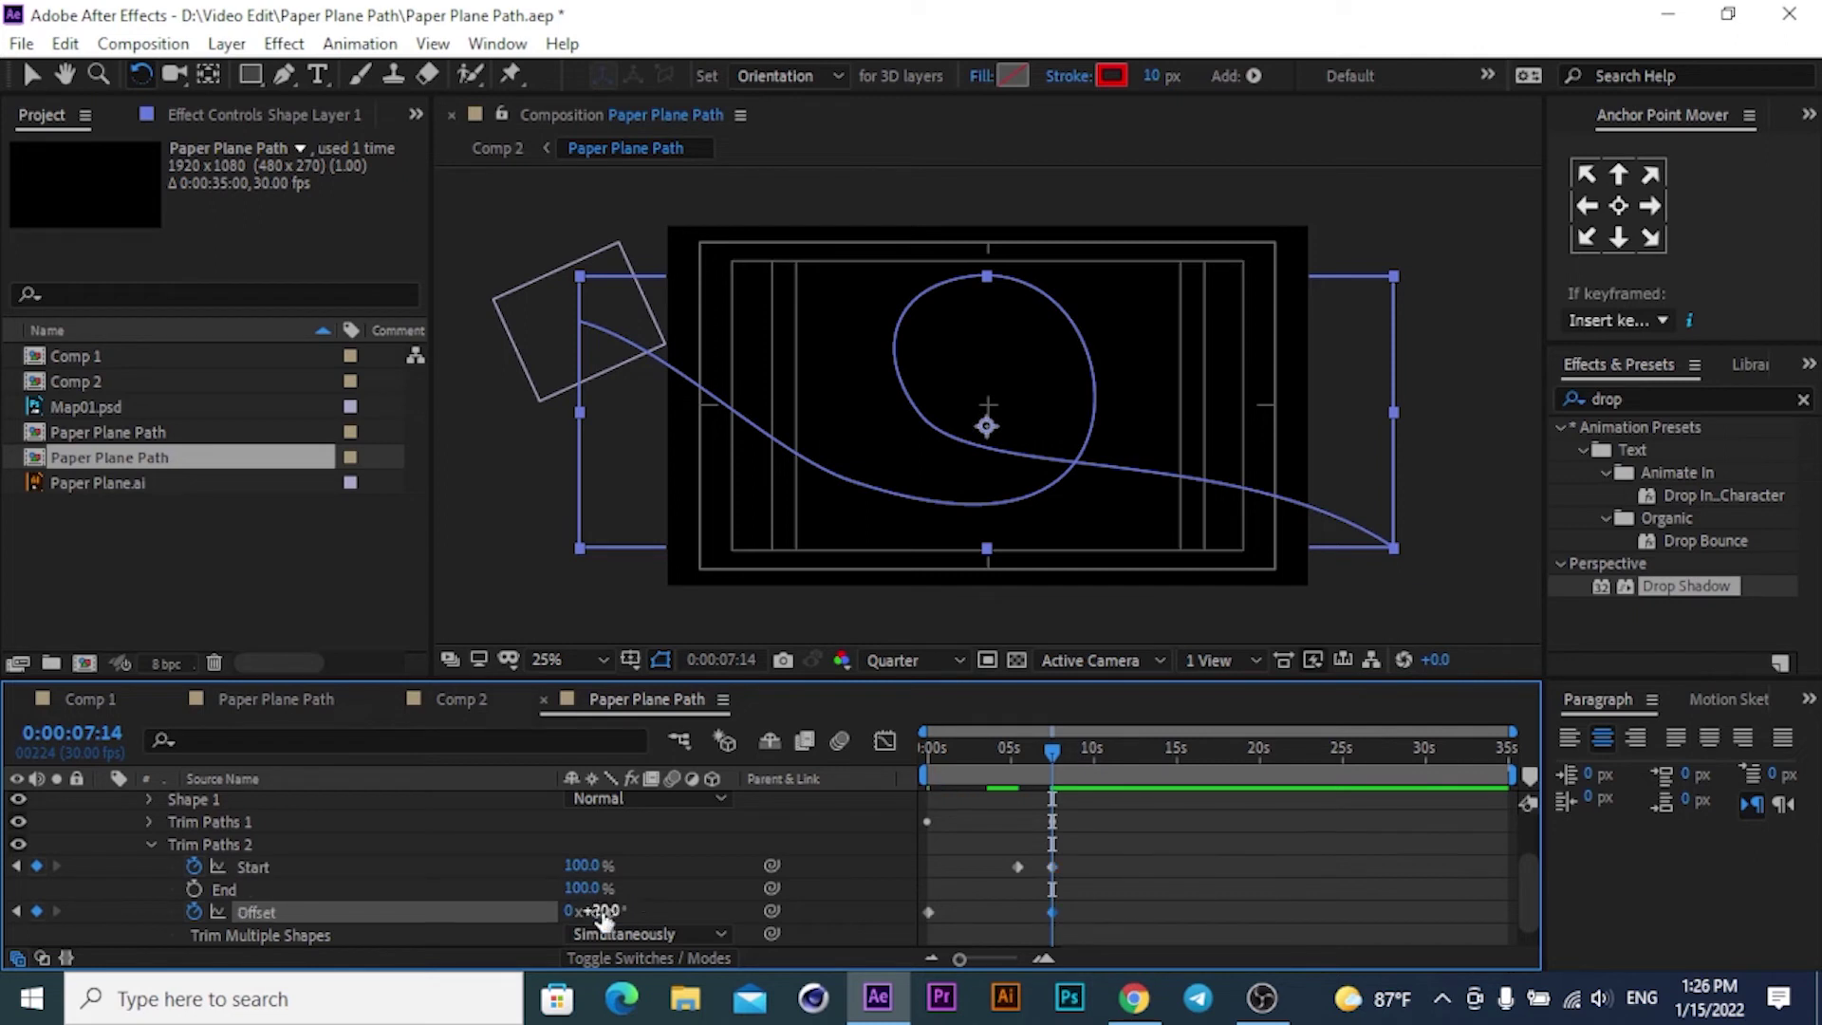
{"action": "left_click_drag", "start_coordinate": [1048, 752], "coordinate": [850, 773]}
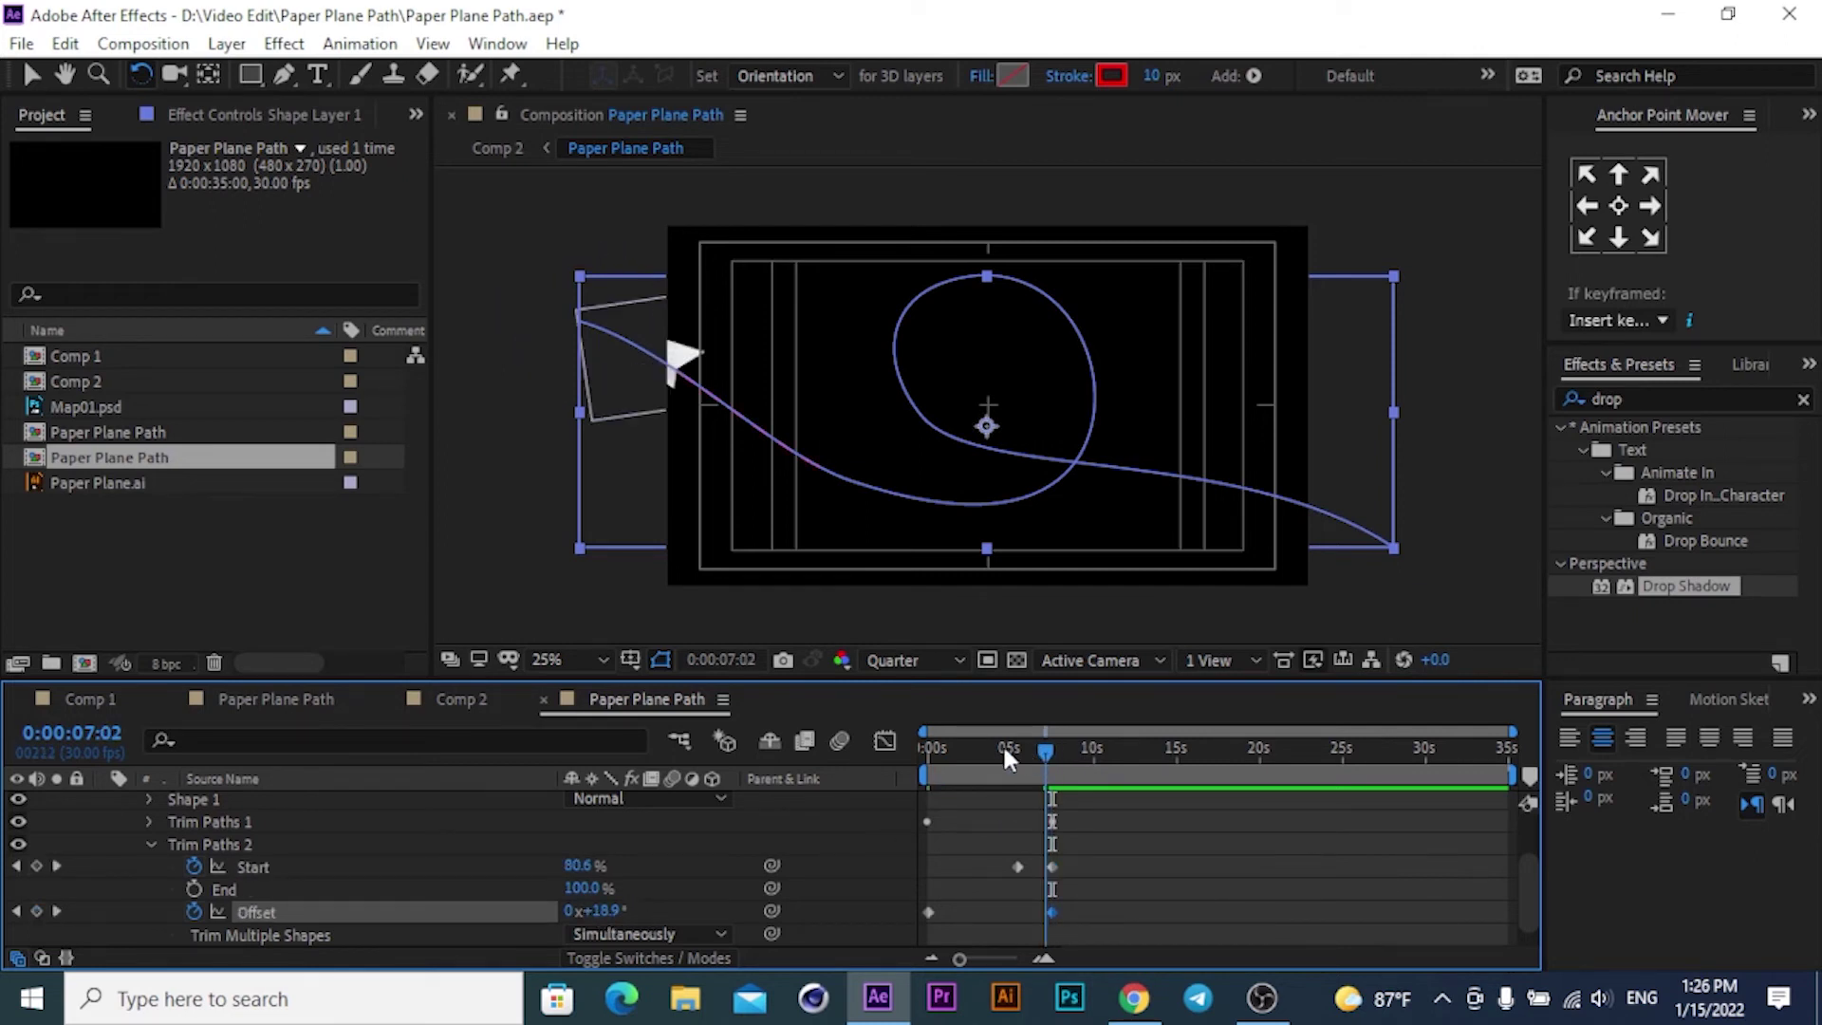
{"action": "key", "text": "space"}
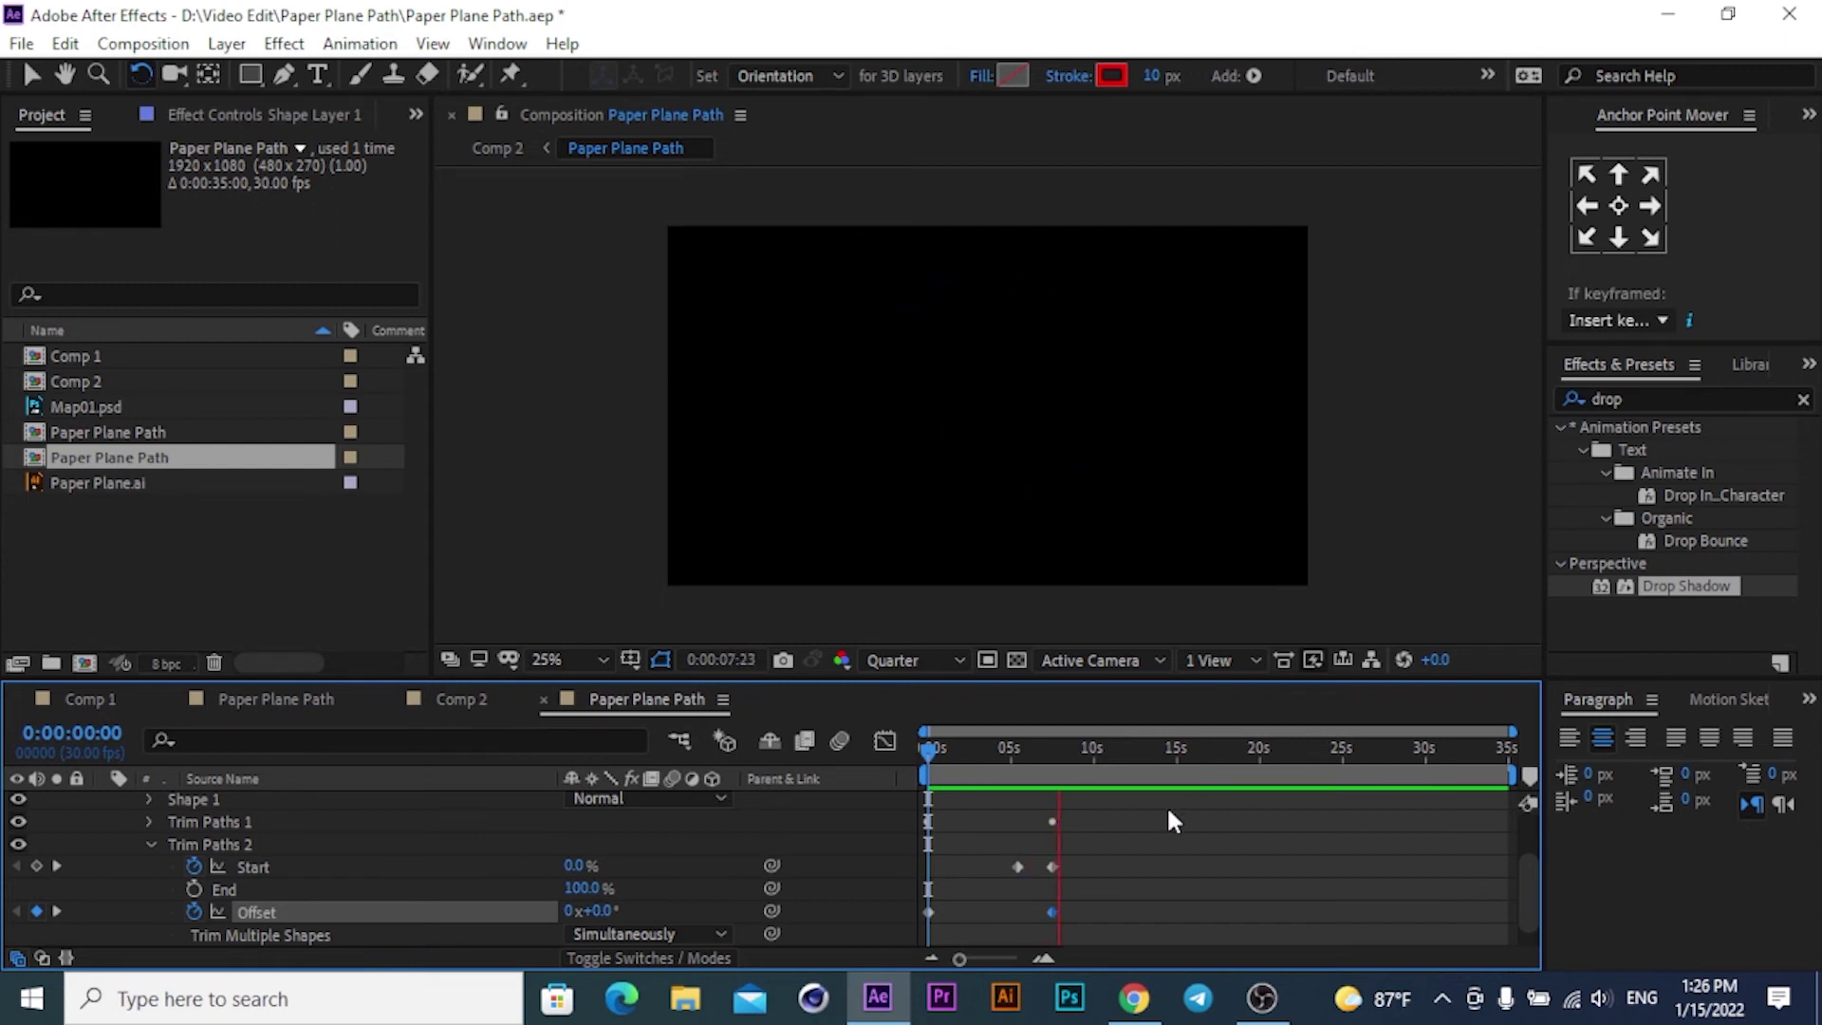
{"action": "key", "text": "space"}
Easy Ease the Trim Paths 2 Start and Offset keyframes and preview the result.
{"action": "left_click_drag", "start_coordinate": [1104, 856], "coordinate": [922, 917]}
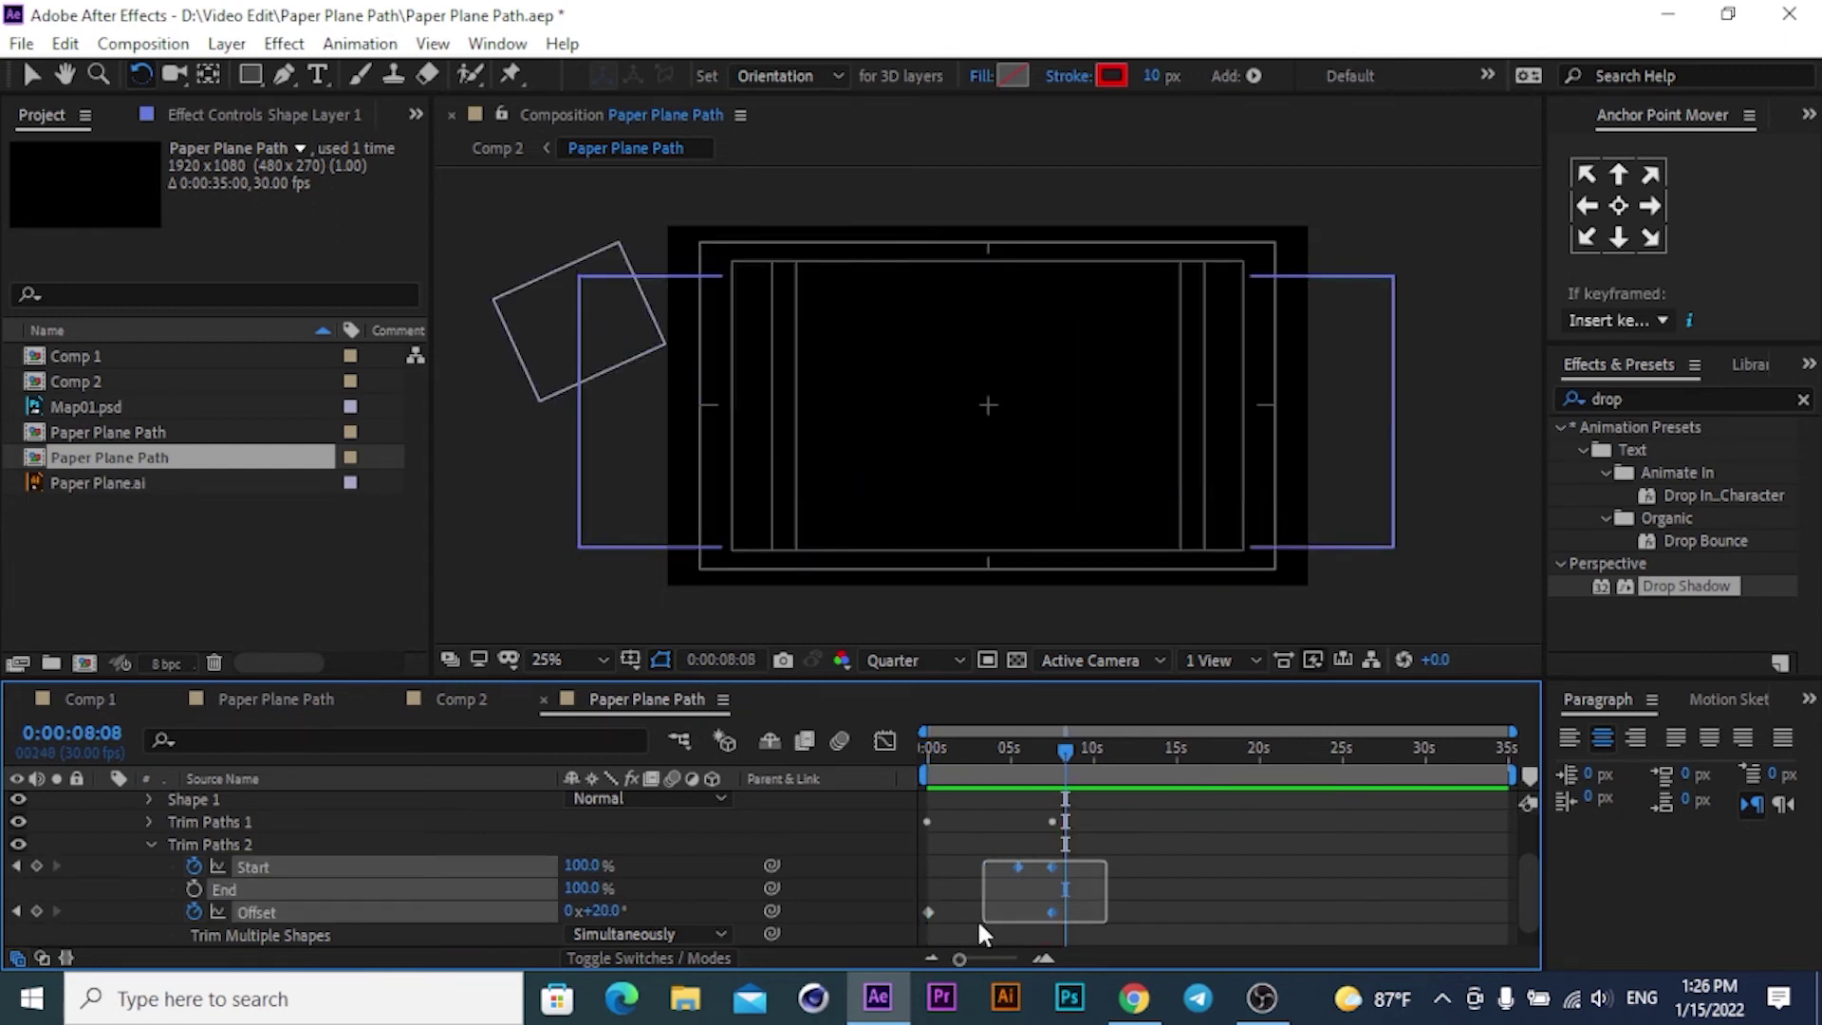
{"action": "right_click", "coordinate": [922, 909]}
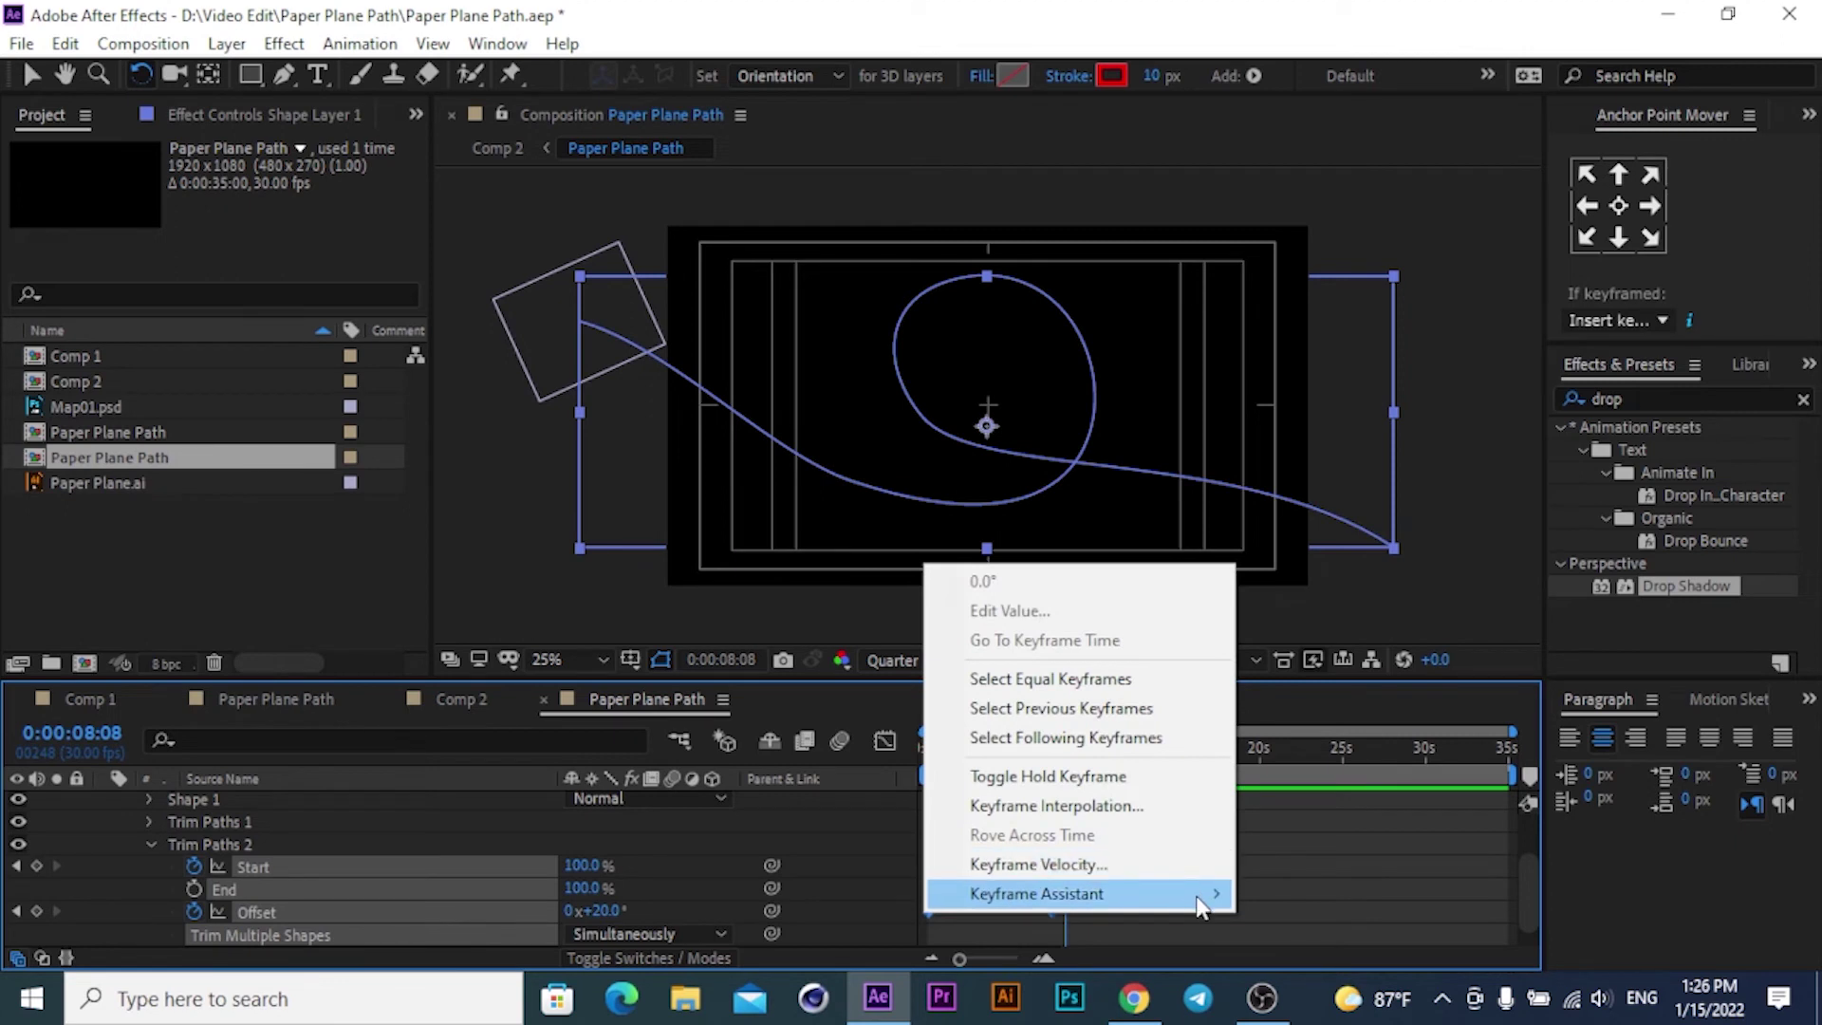
{"action": "mouse_move", "coordinate": [1199, 895]}
{"action": "left_click", "coordinate": [1317, 685]}
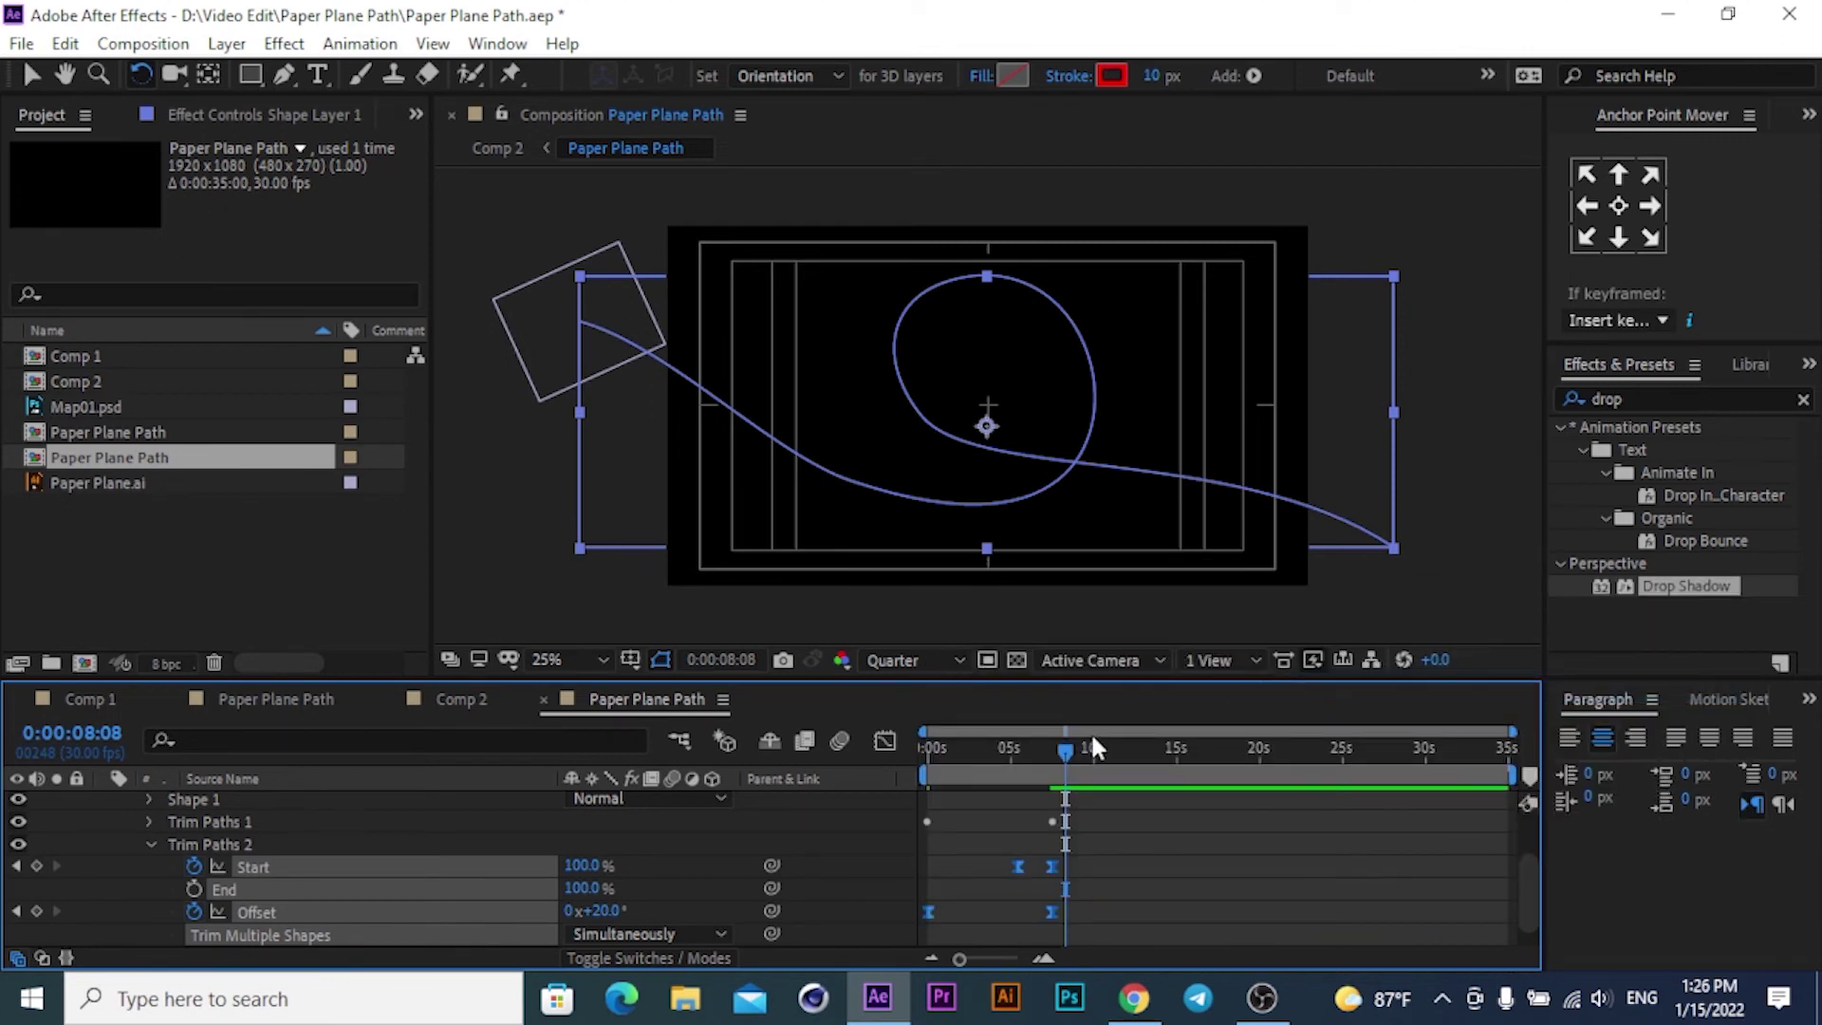
{"action": "left_click_drag", "start_coordinate": [1065, 746], "coordinate": [810, 765]}
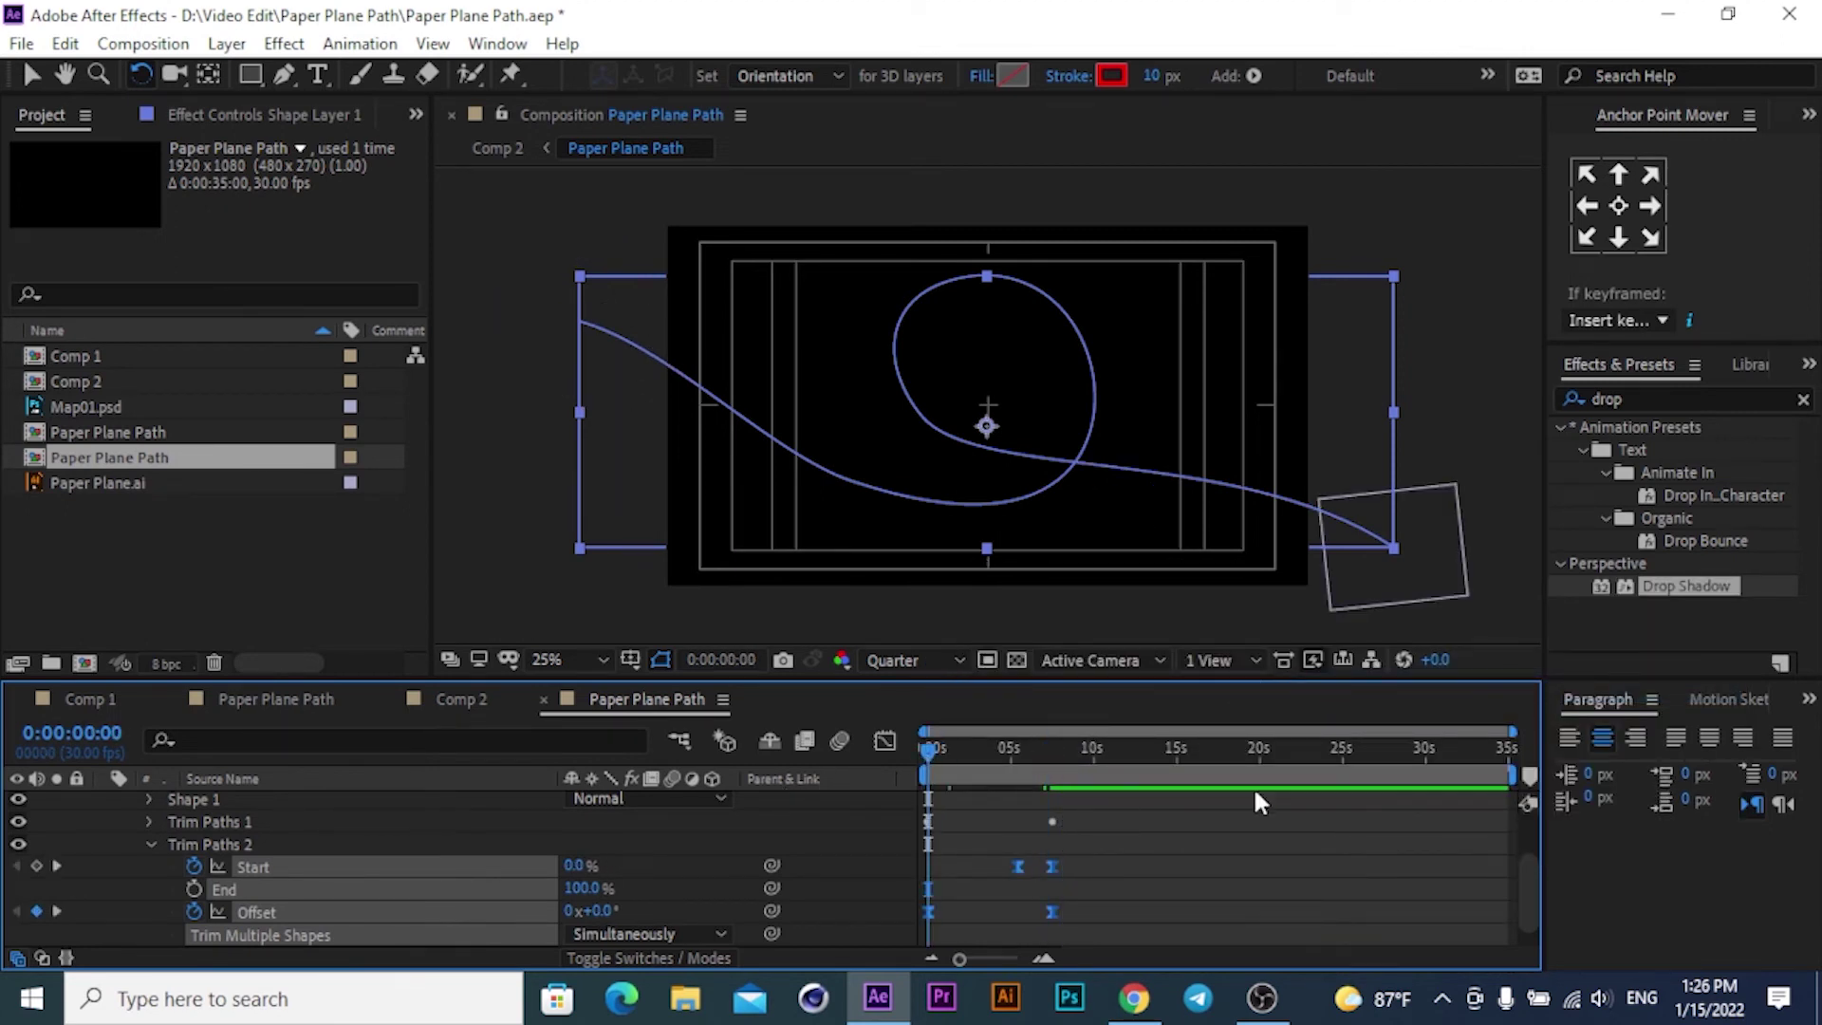
{"action": "key", "text": "space"}
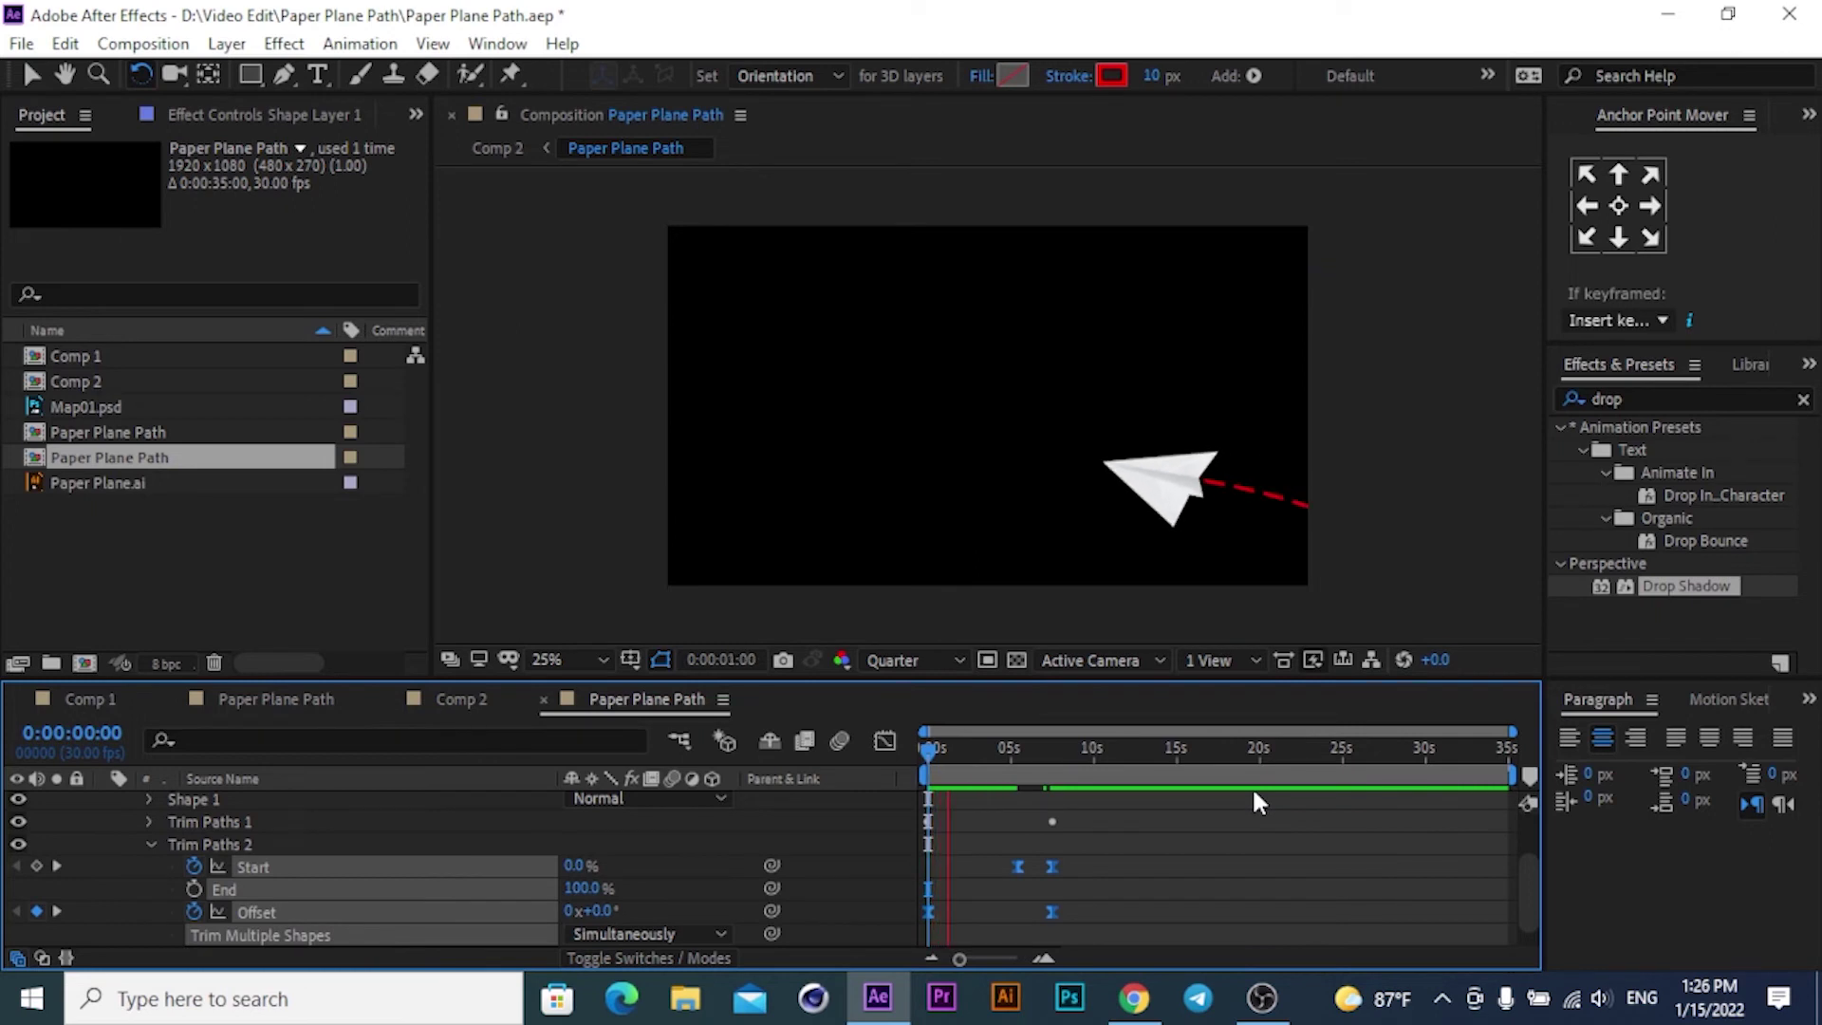
{"action": "key", "text": "space"}
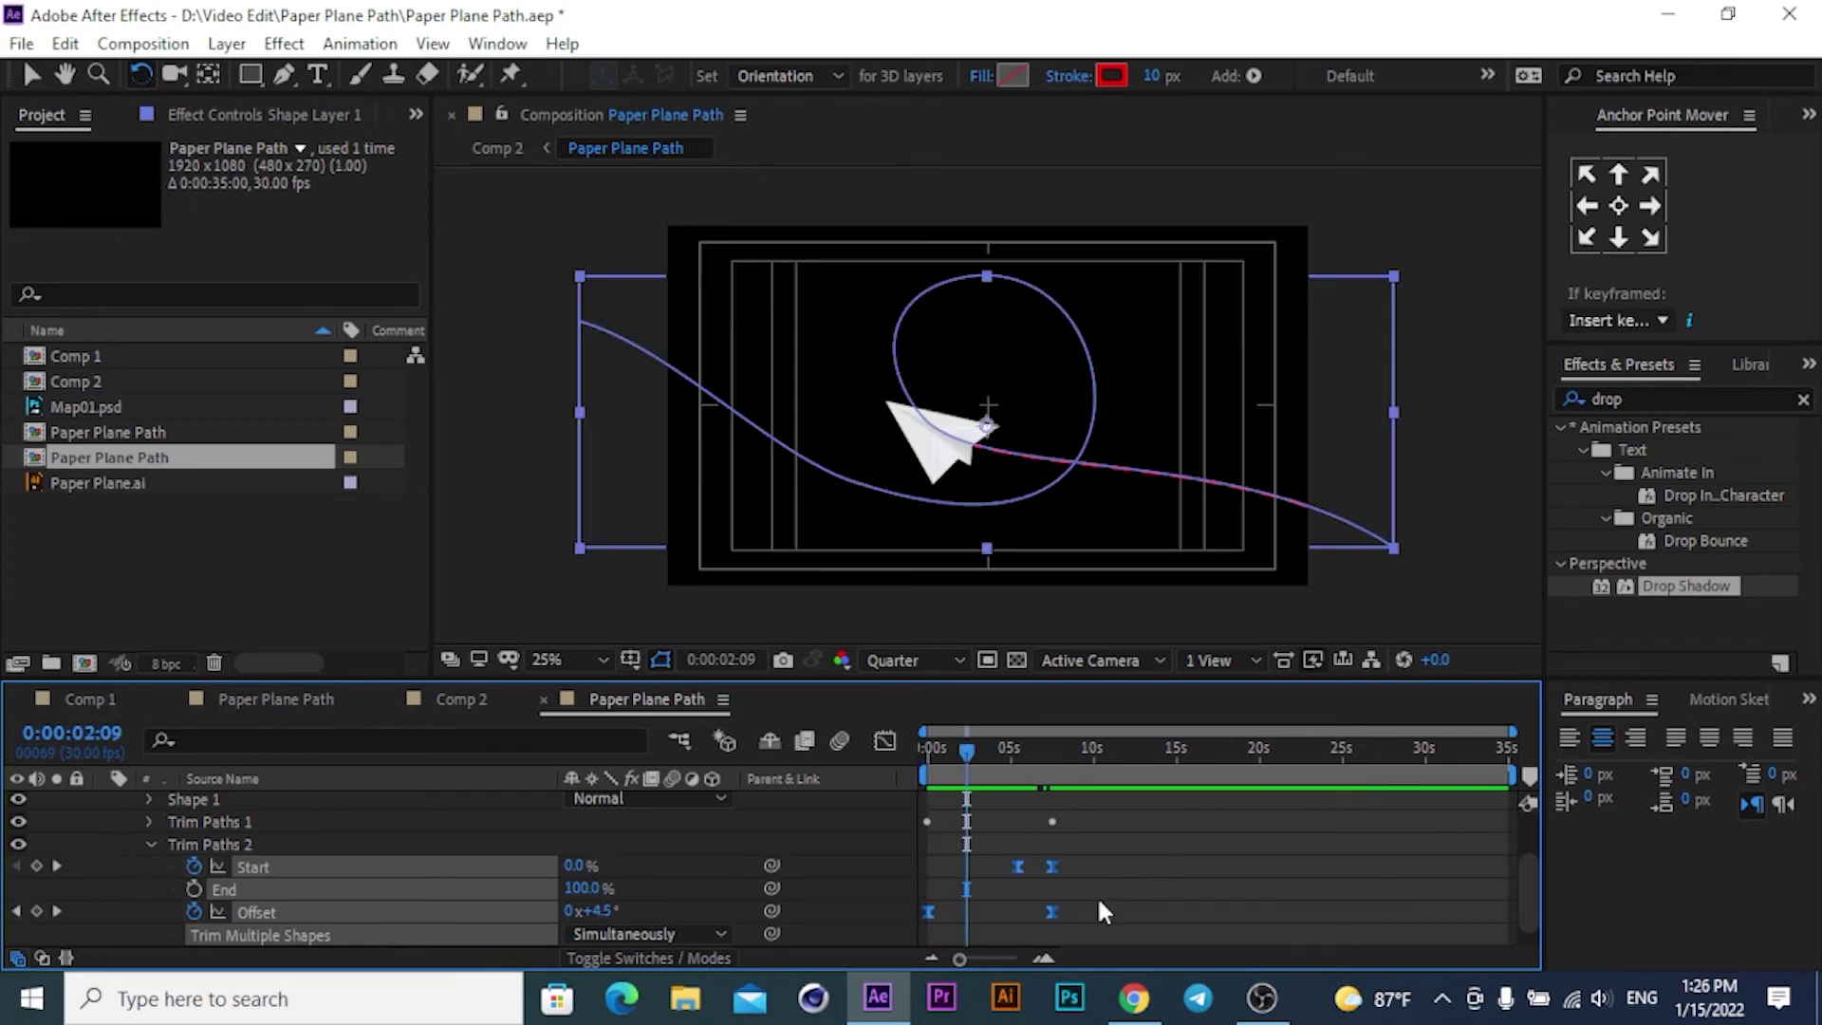
{"action": "left_click_drag", "start_coordinate": [1097, 896], "coordinate": [925, 920]}
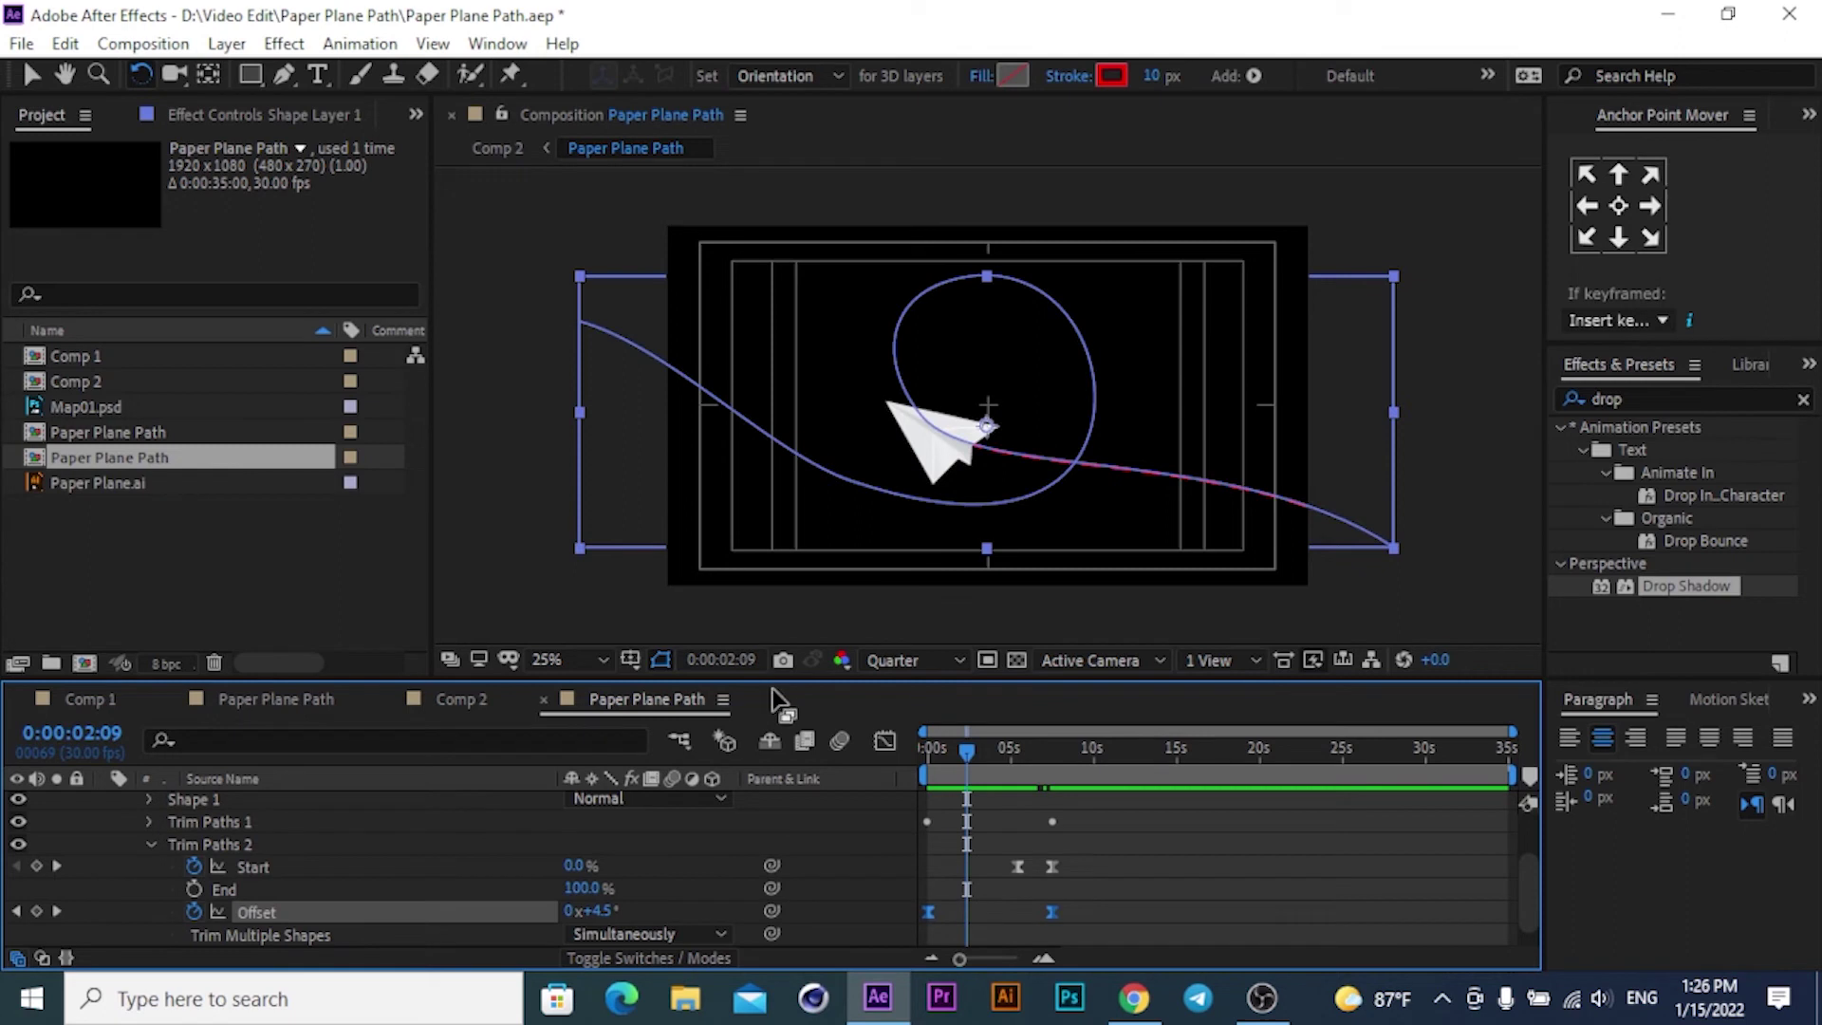
In the Graph Editor, drag the Offset keyframes' influence handles and preview.
{"action": "left_click", "coordinate": [882, 739]}
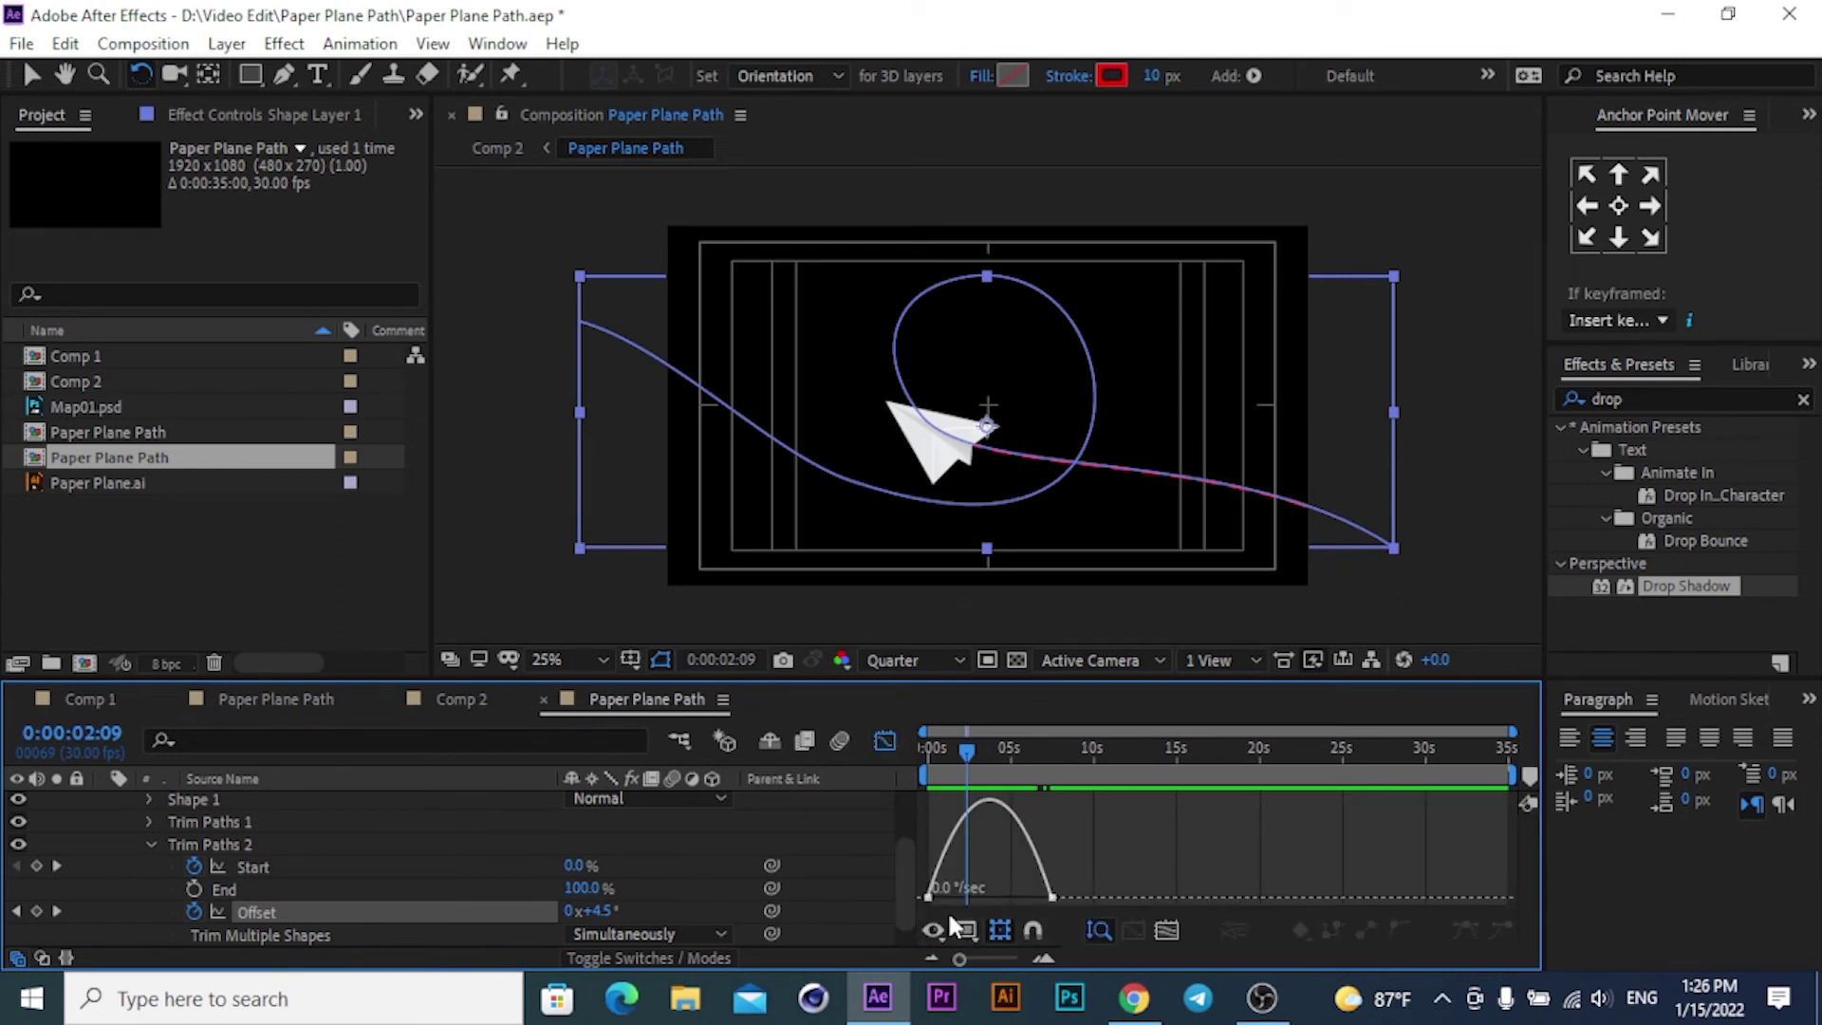
{"action": "left_click_drag", "start_coordinate": [1067, 887], "coordinate": [947, 906]}
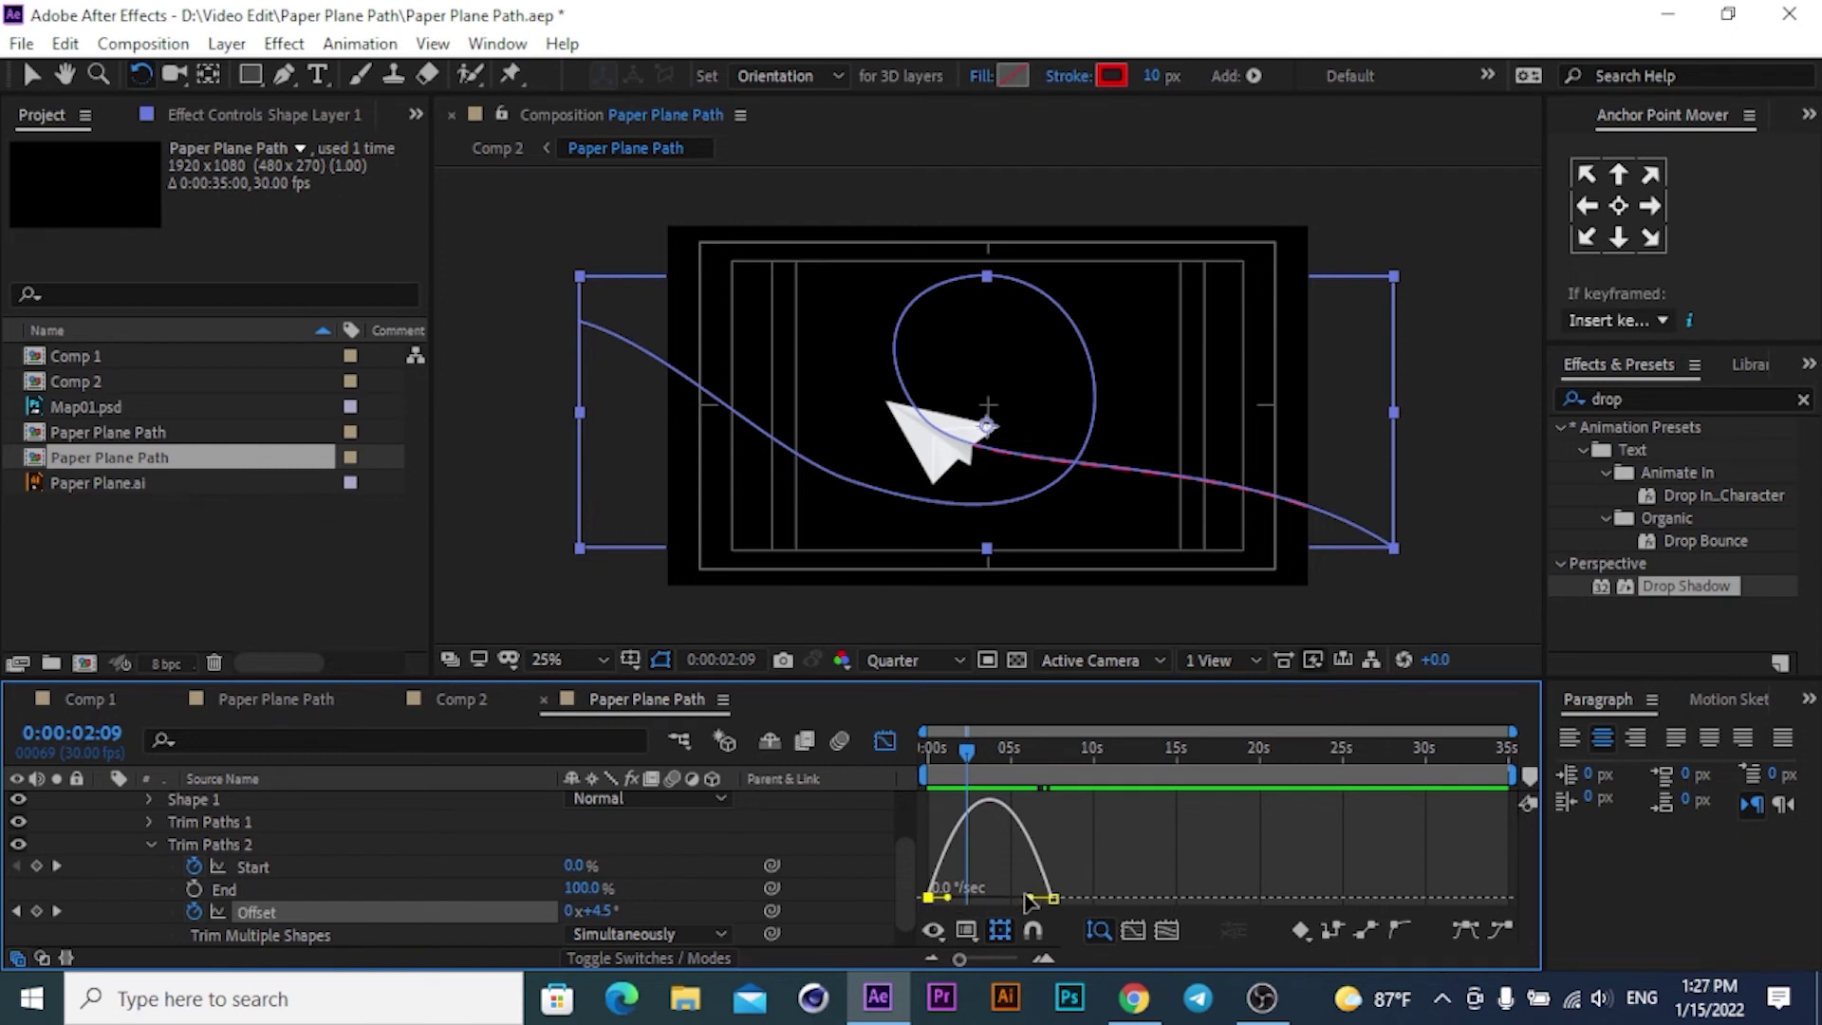
{"action": "left_click_drag", "start_coordinate": [1026, 899], "coordinate": [1033, 898]}
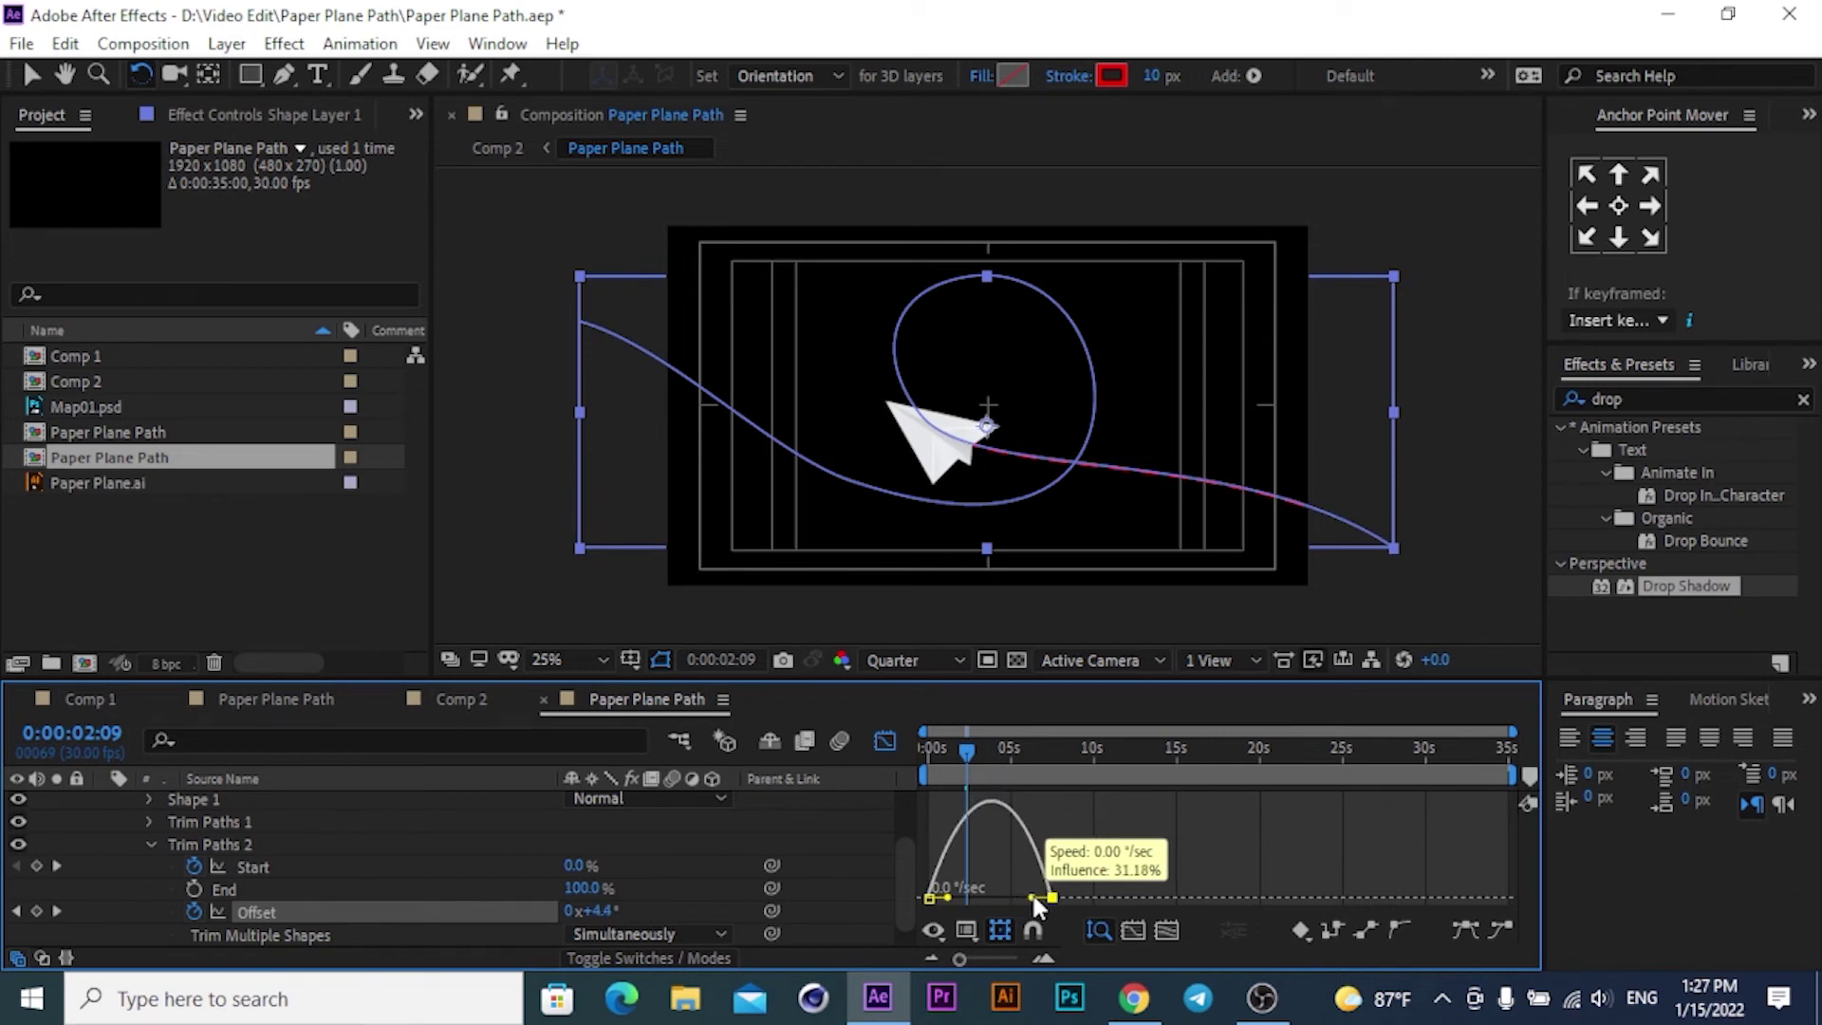
{"action": "left_click_drag", "start_coordinate": [1032, 897], "coordinate": [942, 898]}
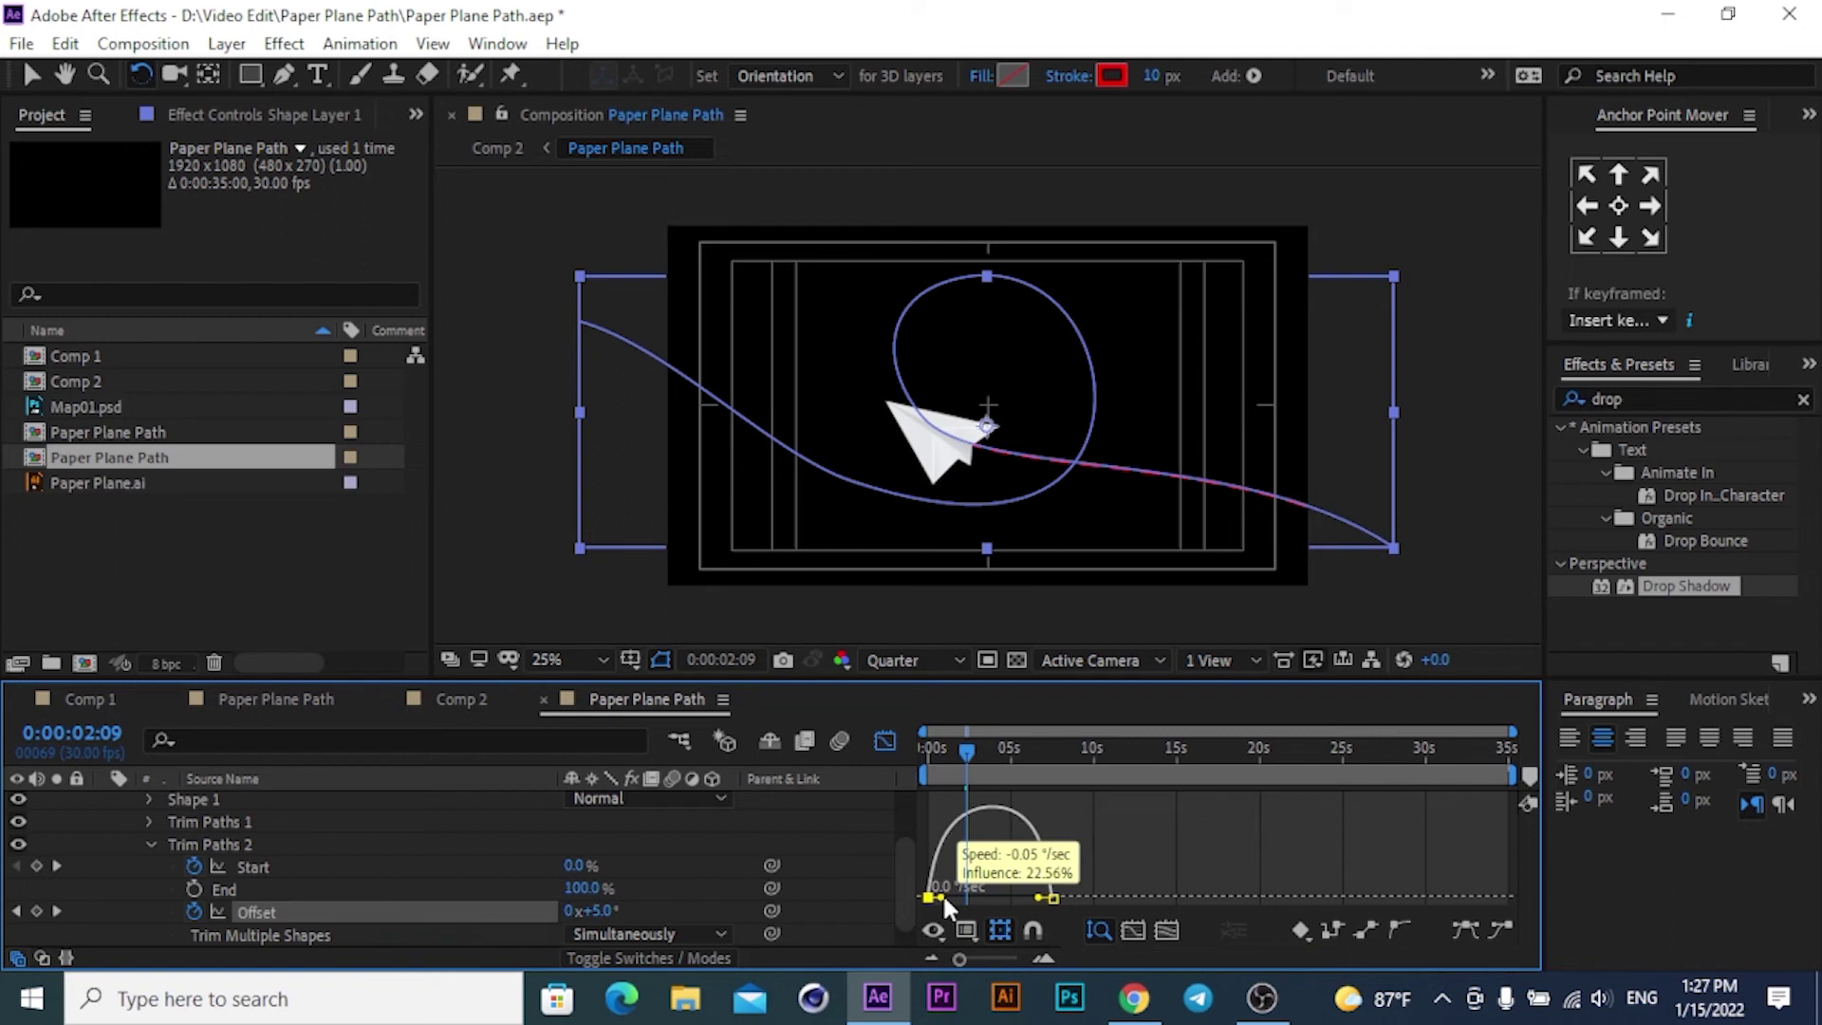
{"action": "left_click_drag", "start_coordinate": [944, 897], "coordinate": [954, 898]}
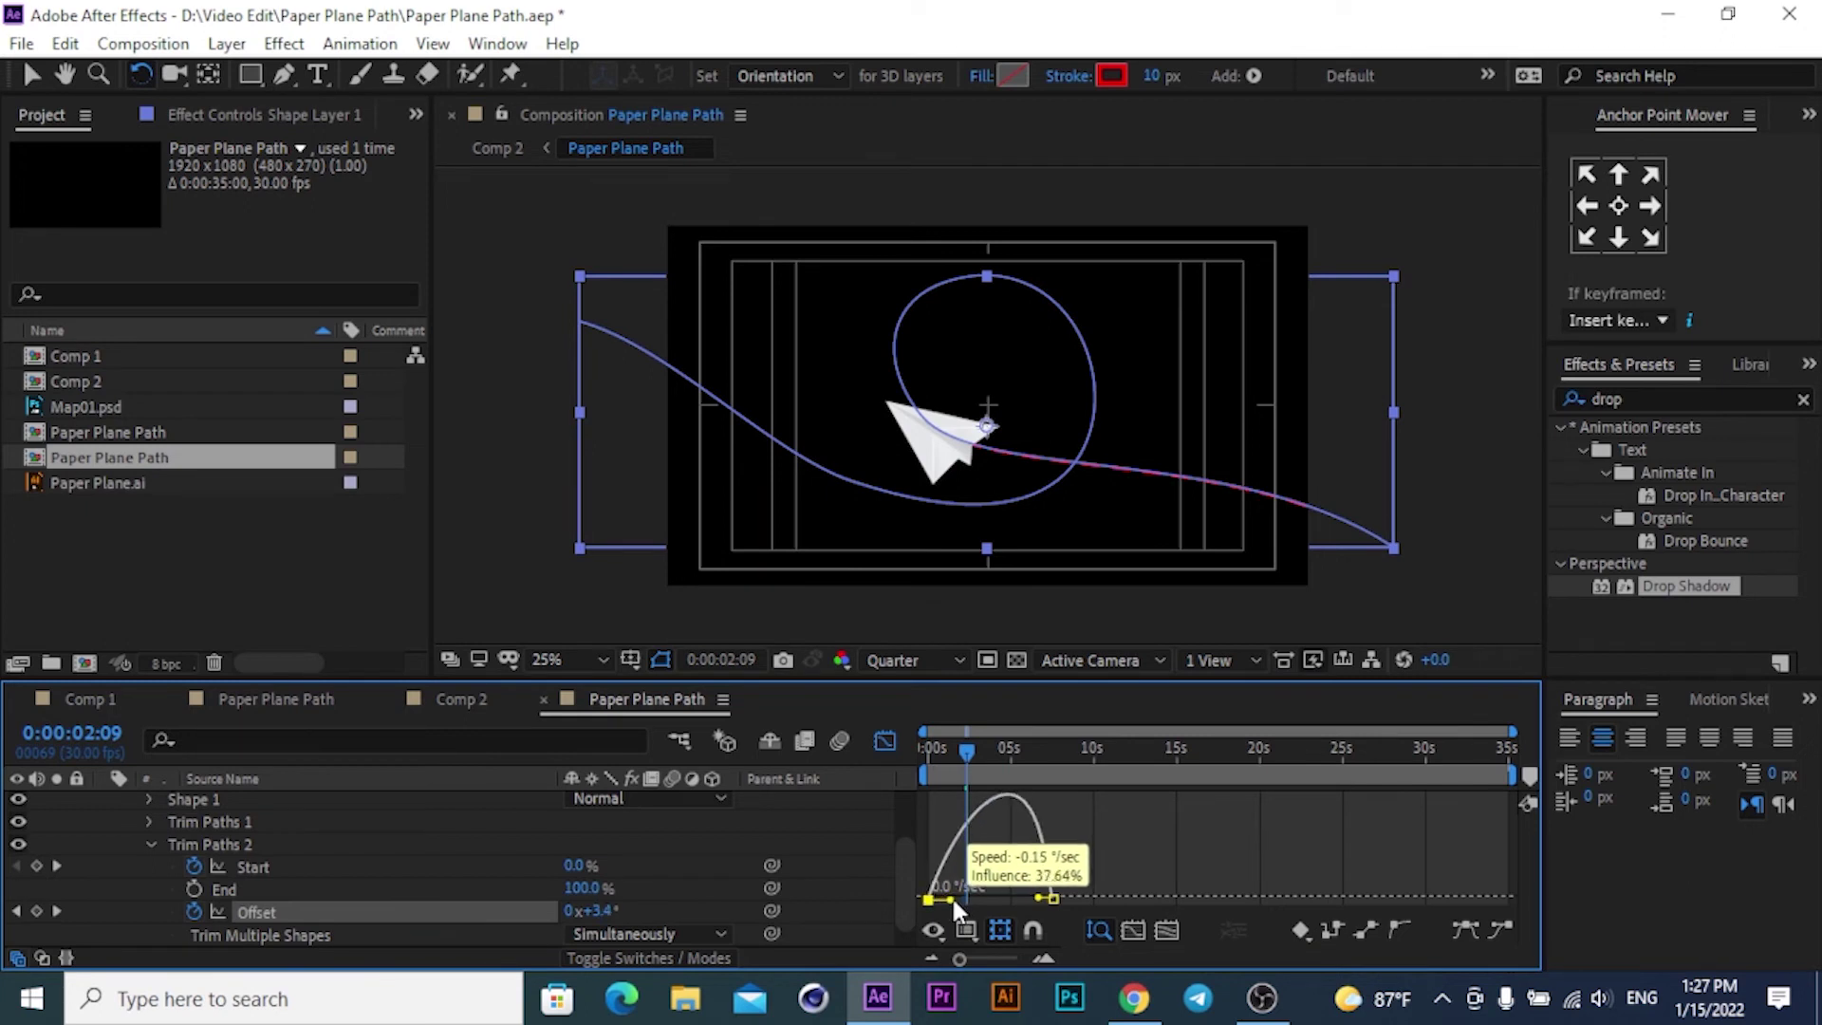
{"action": "left_click_drag", "start_coordinate": [951, 895], "coordinate": [953, 894]}
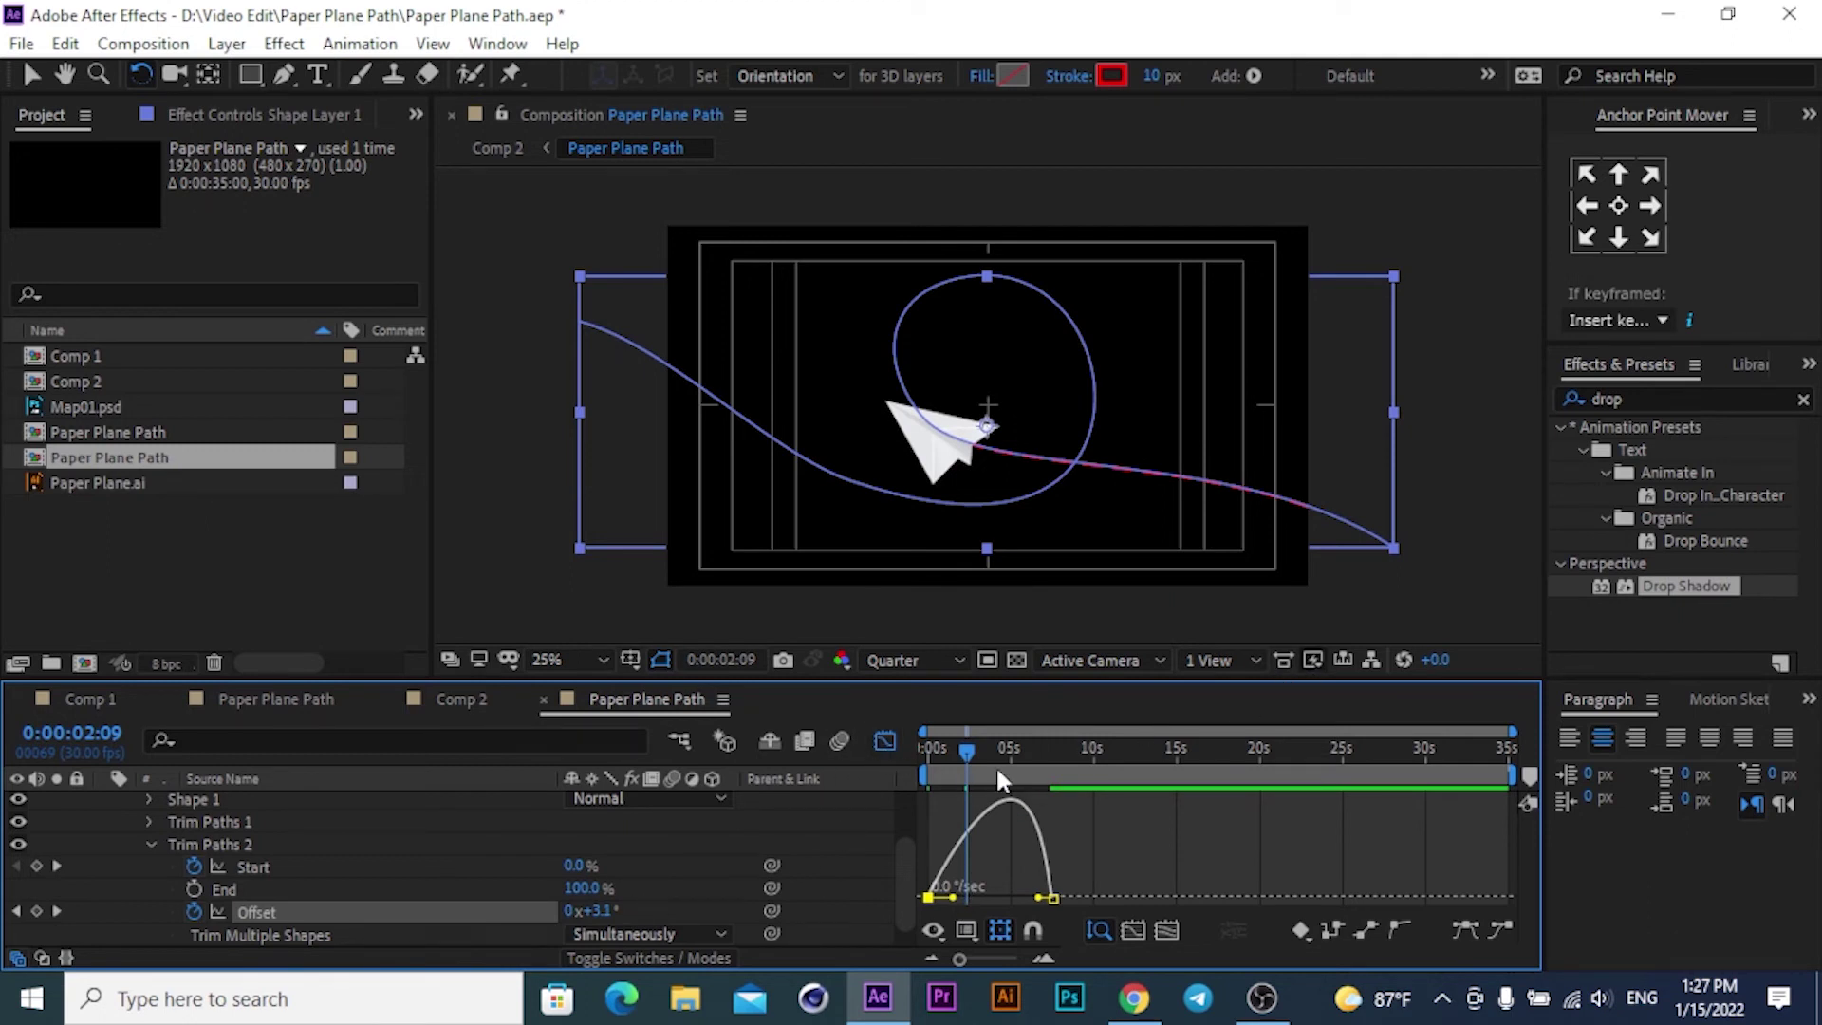
{"action": "left_click_drag", "start_coordinate": [969, 751], "coordinate": [849, 761]}
{"action": "key", "text": "space"}
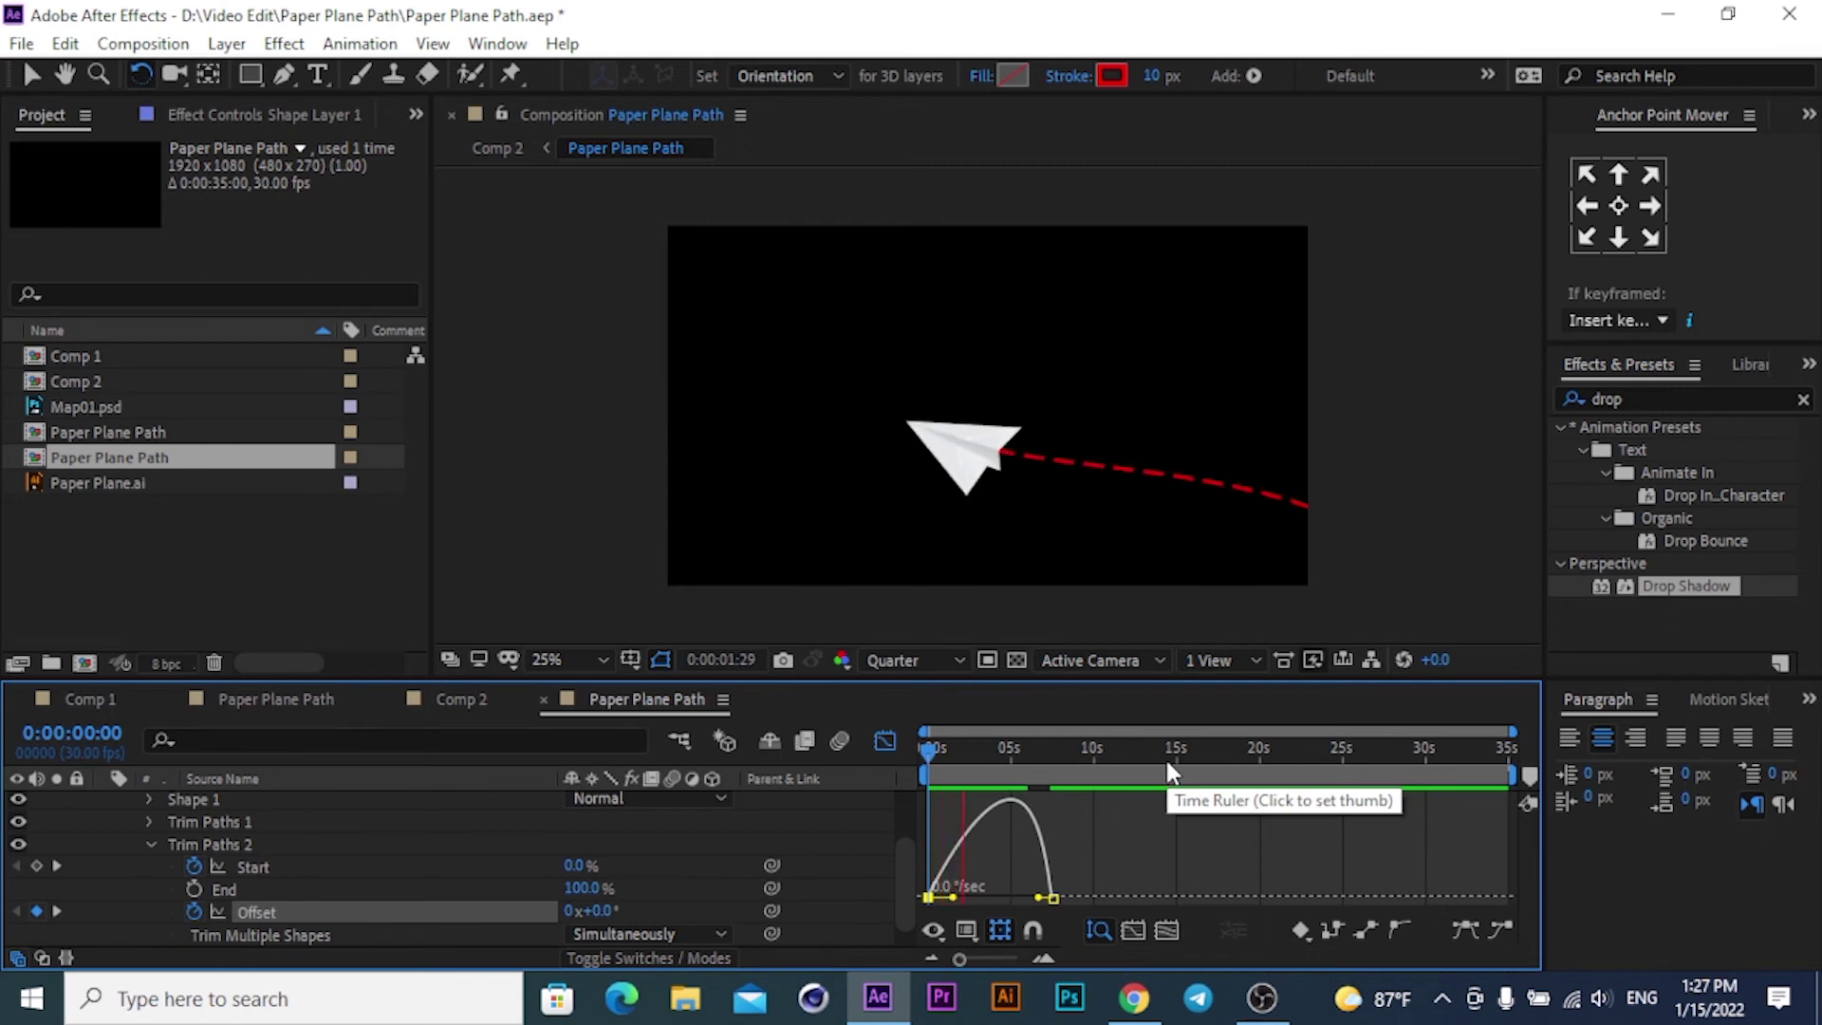
{"action": "key", "text": "space"}
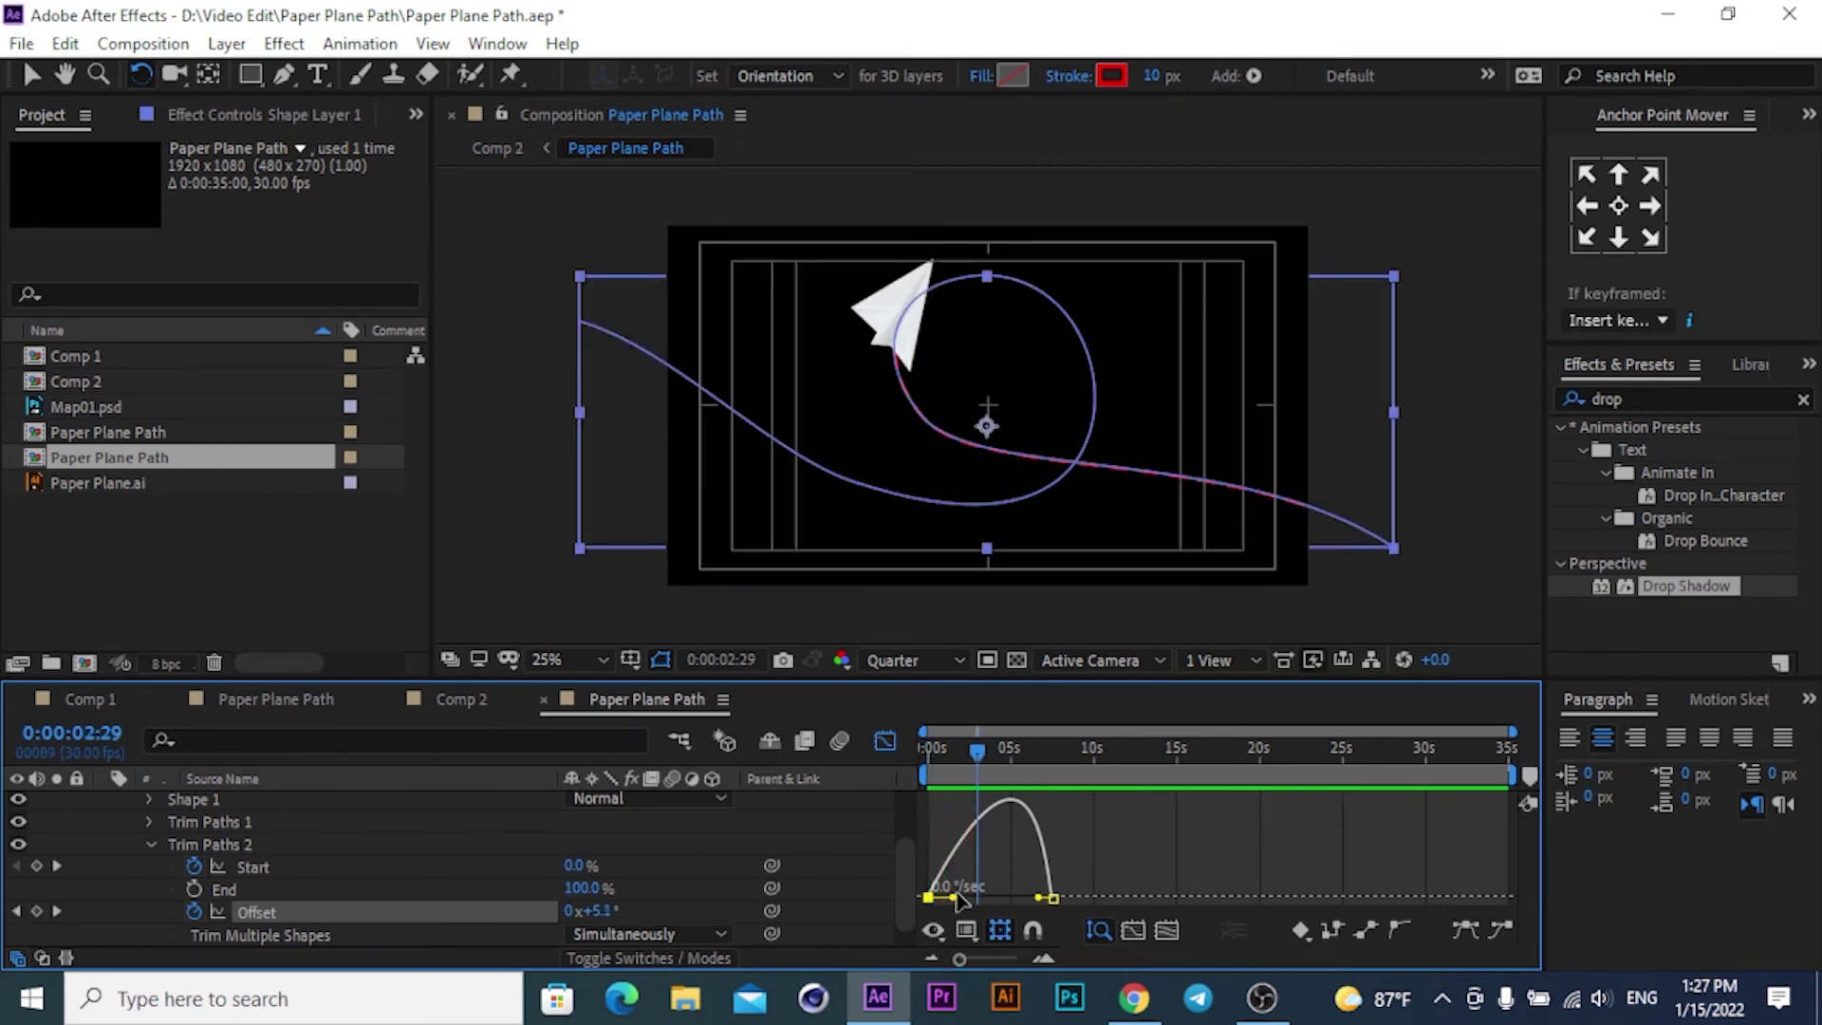
Reshape the Offset speed curve to start steep and ease gently to a stop, previewing.
{"action": "left_click_drag", "start_coordinate": [952, 898], "coordinate": [974, 897]}
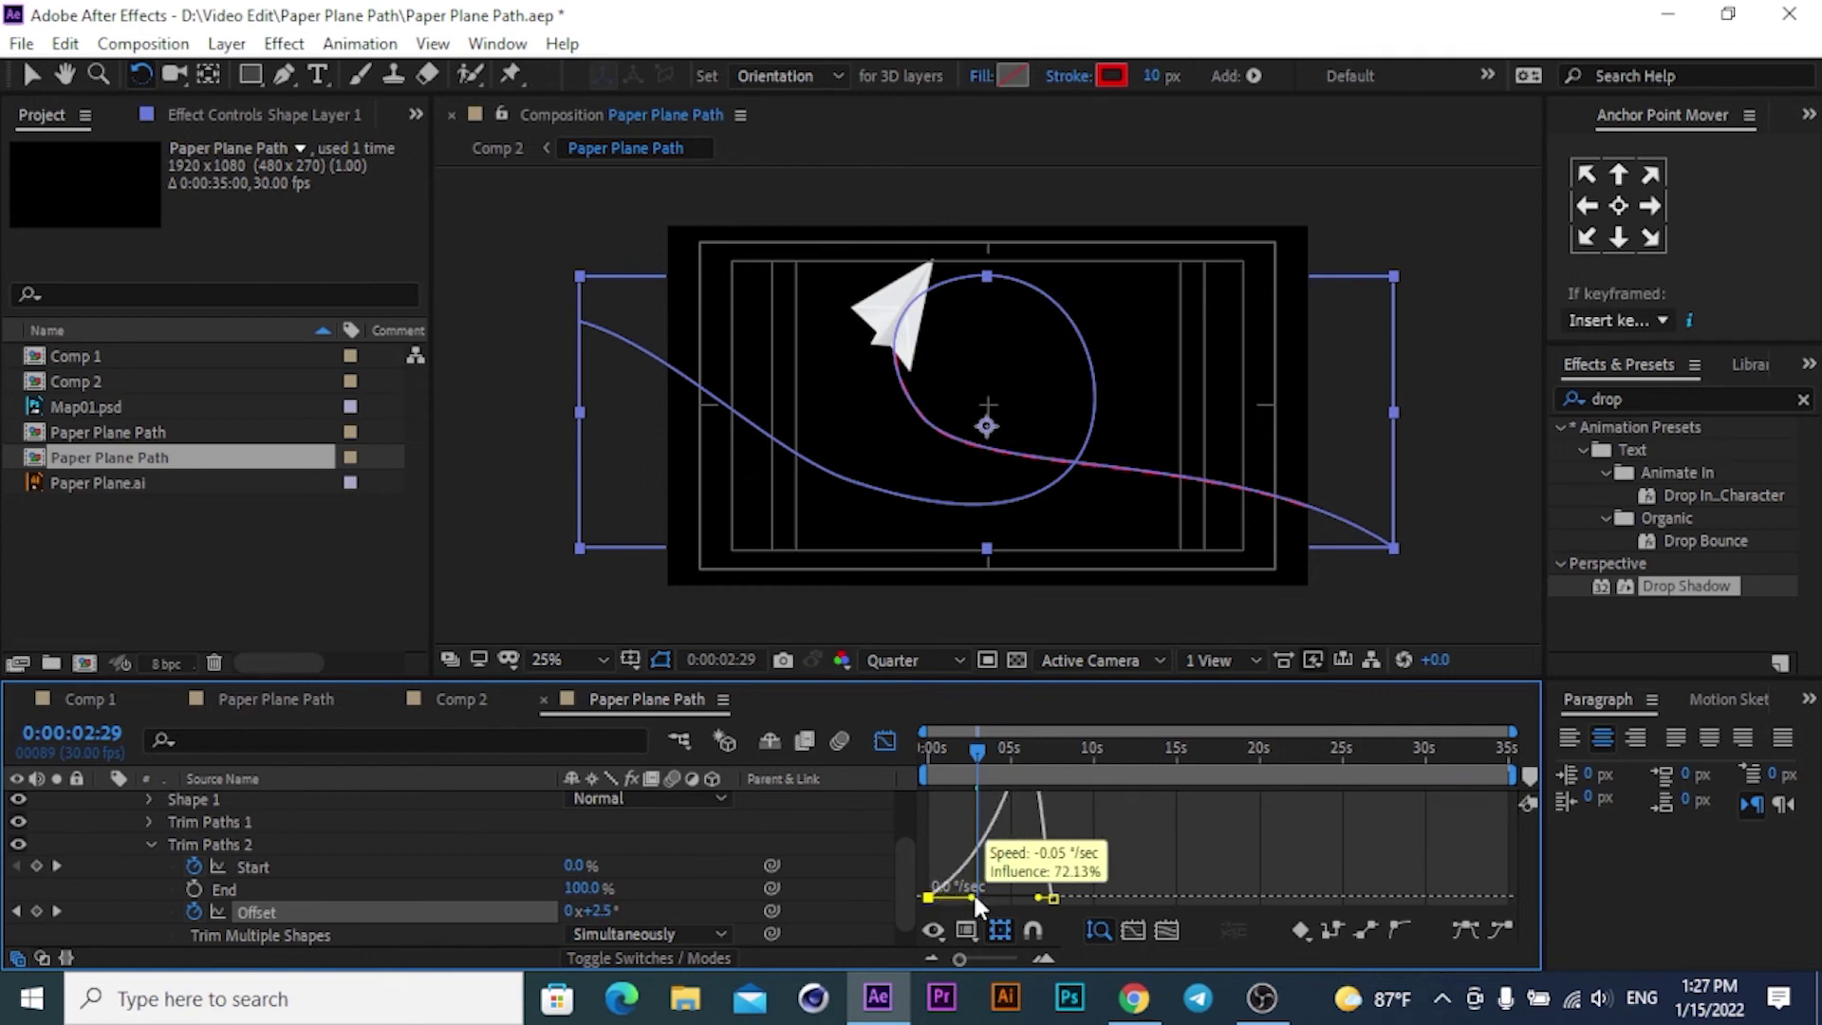
{"action": "left_click_drag", "start_coordinate": [971, 891], "coordinate": [977, 873]}
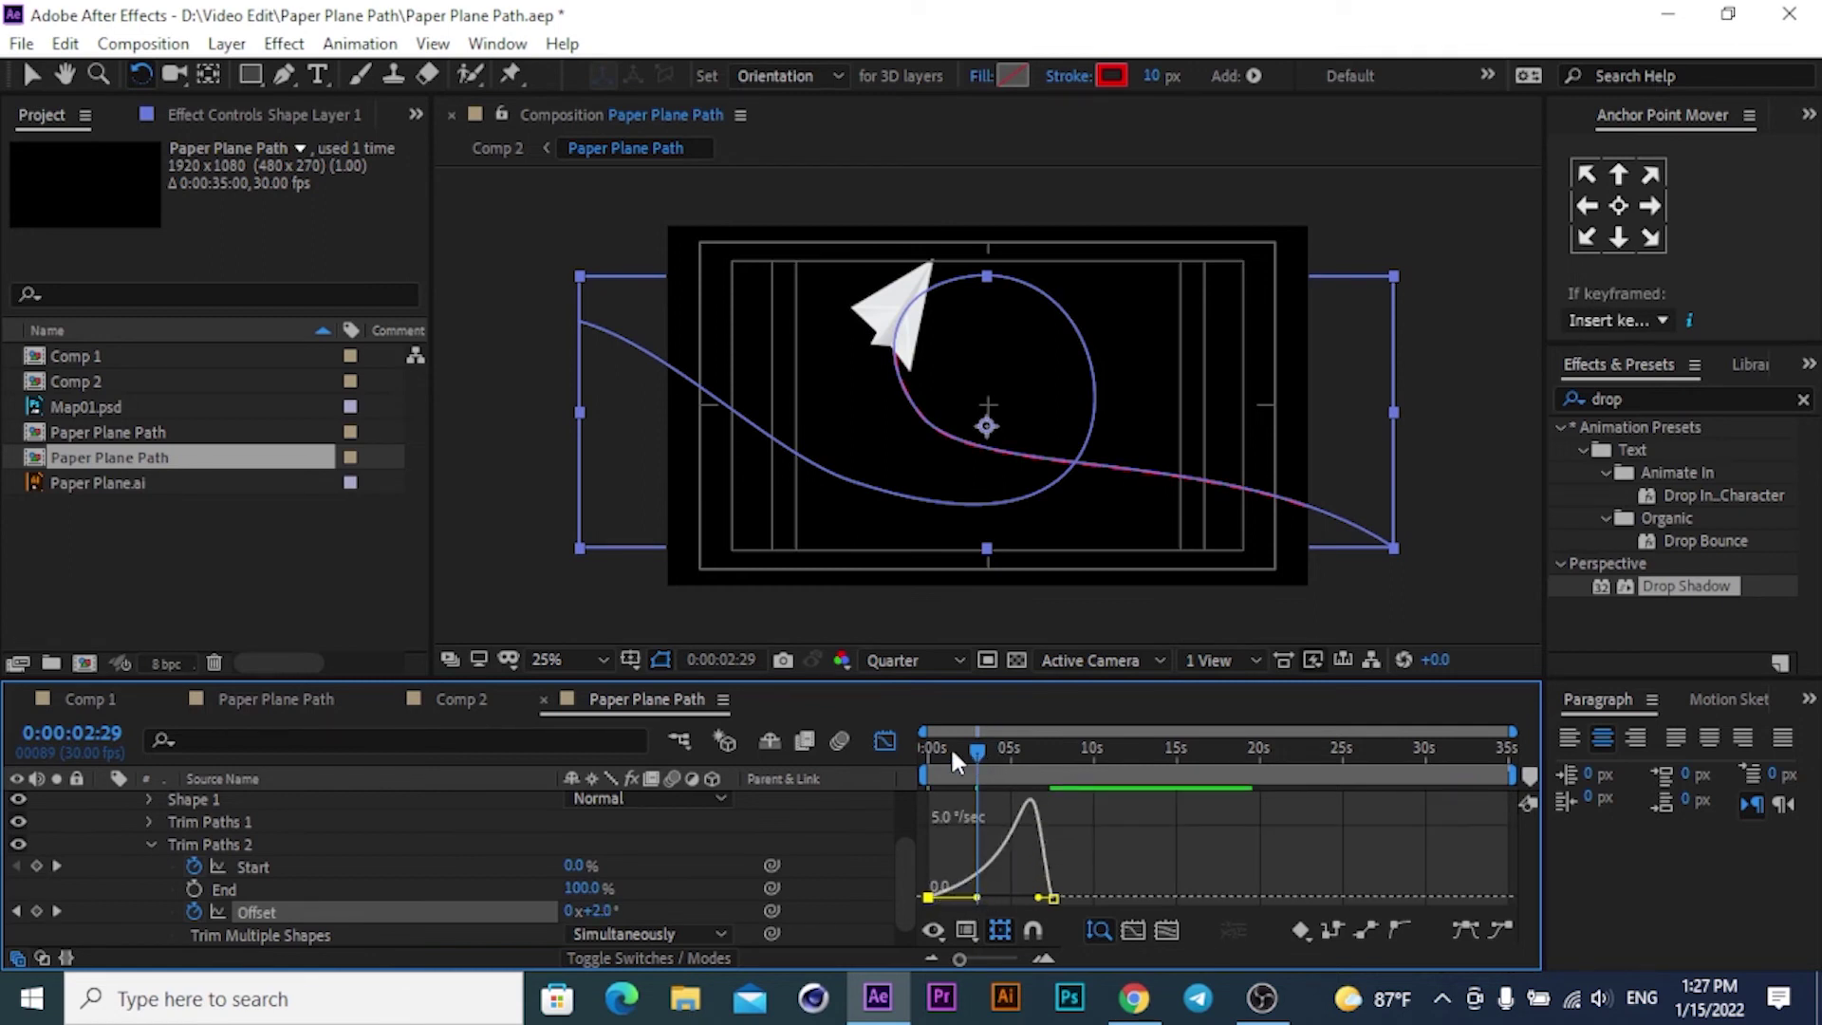
{"action": "left_click_drag", "start_coordinate": [949, 746], "coordinate": [861, 750]}
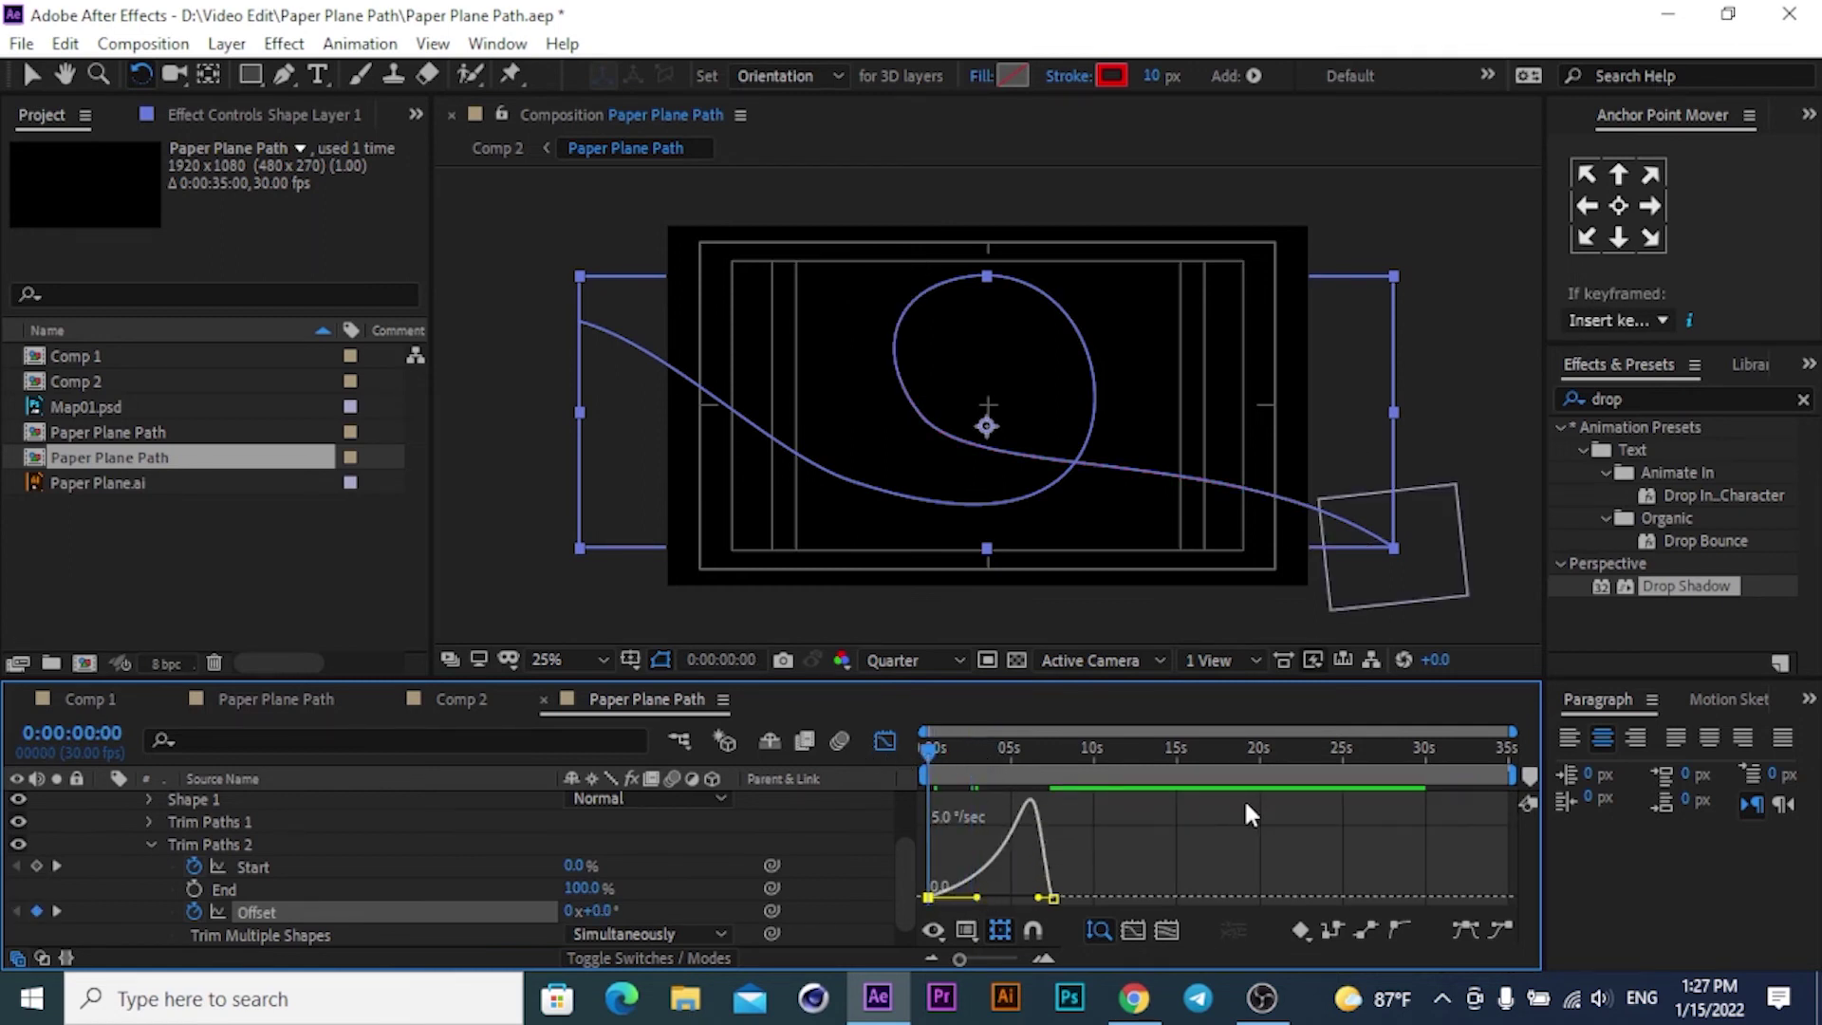
{"action": "key", "text": "space"}
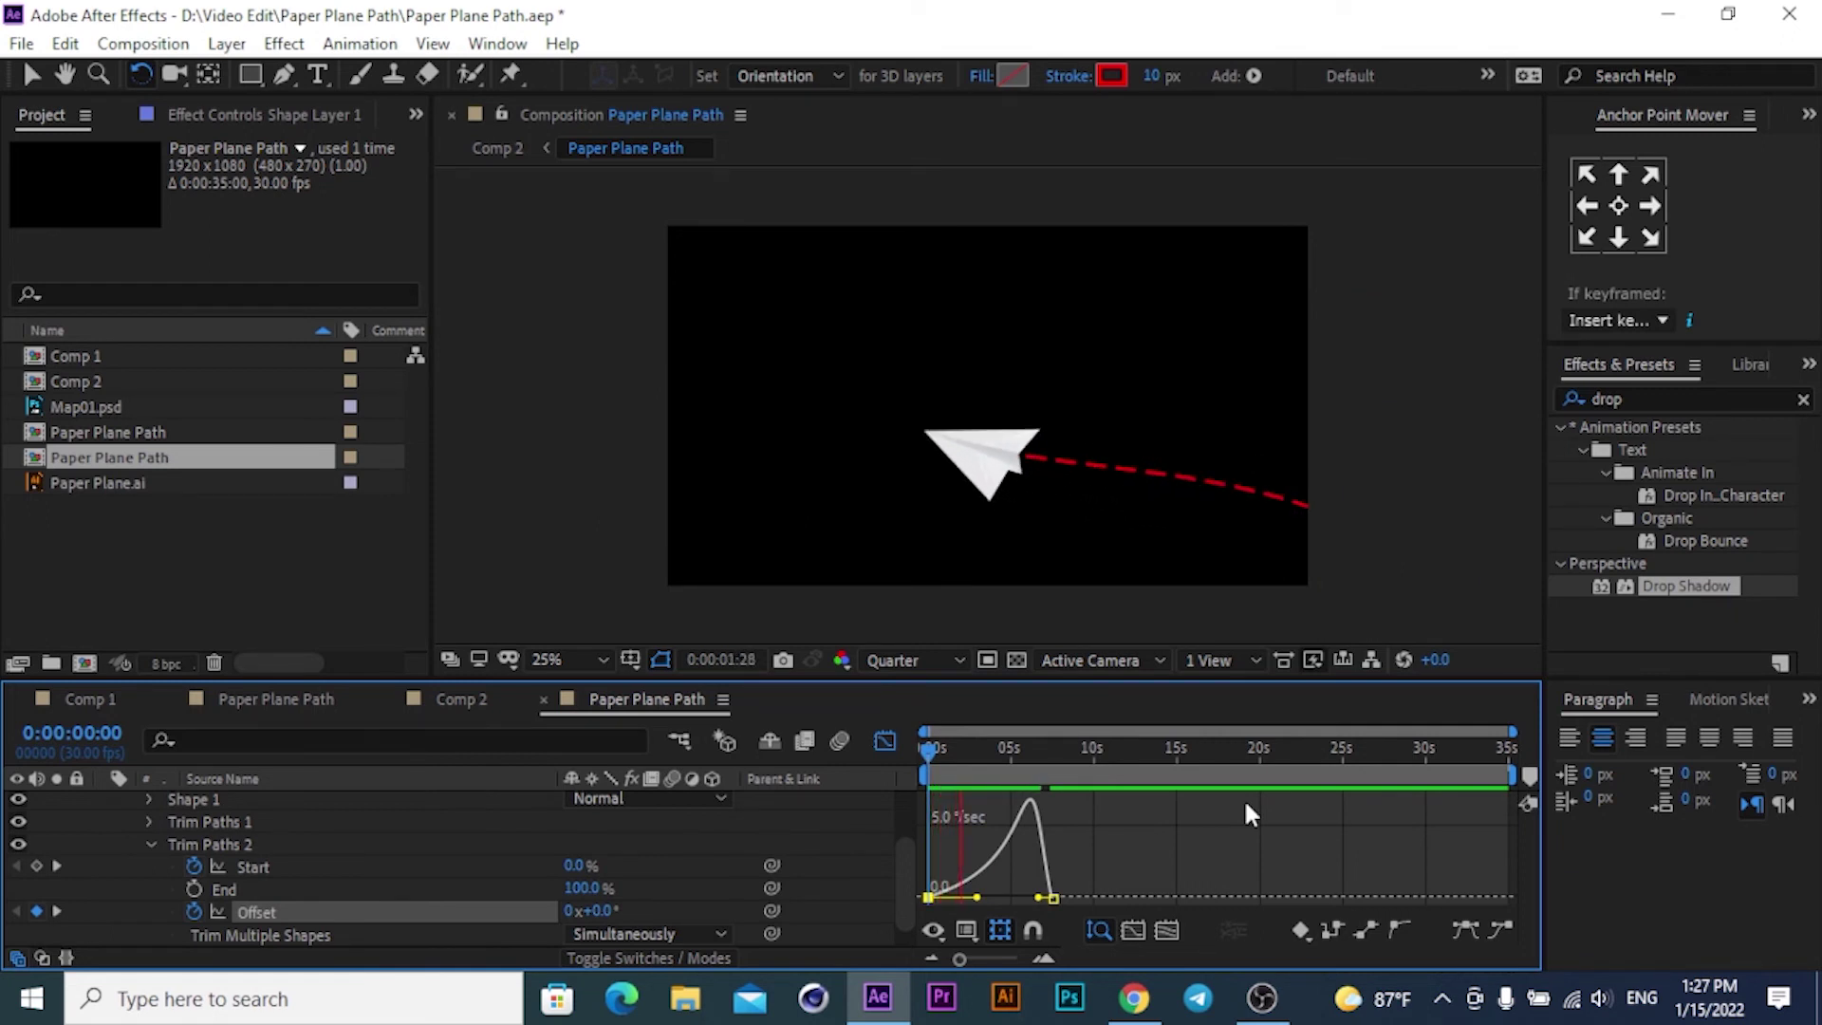
{"action": "key", "text": "space"}
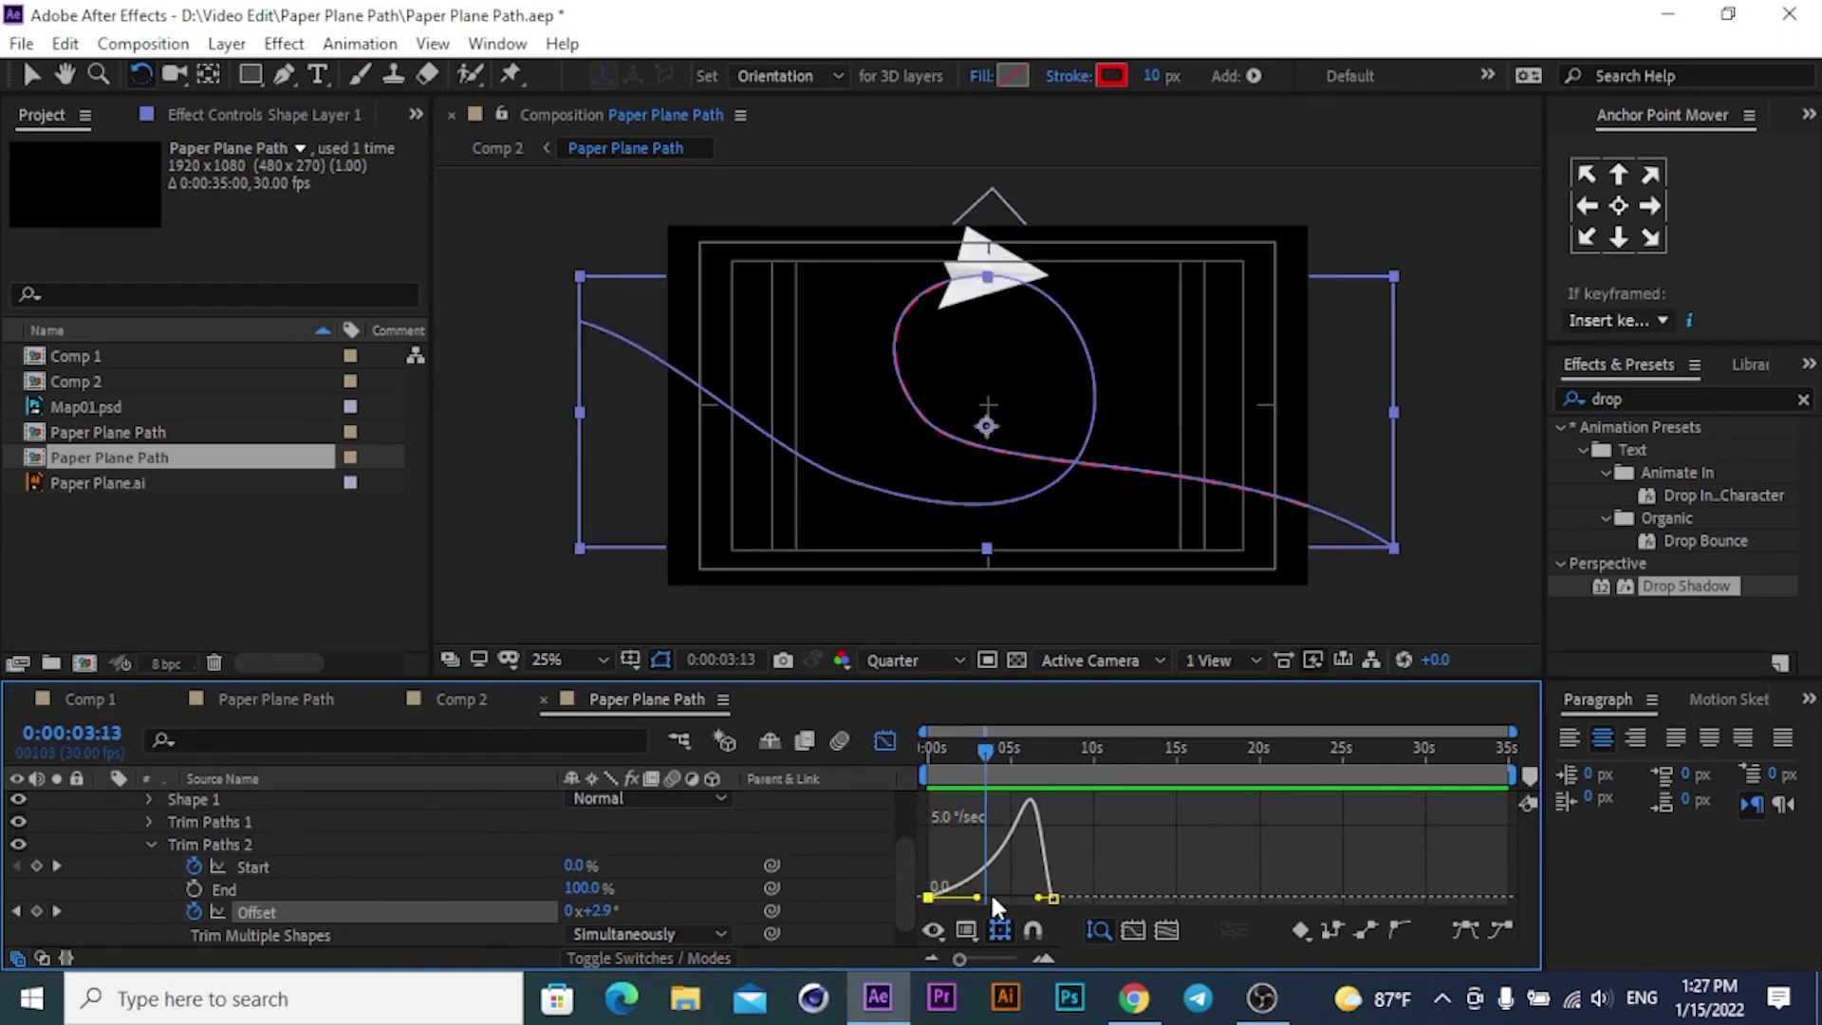
{"action": "left_click_drag", "start_coordinate": [978, 898], "coordinate": [931, 895]}
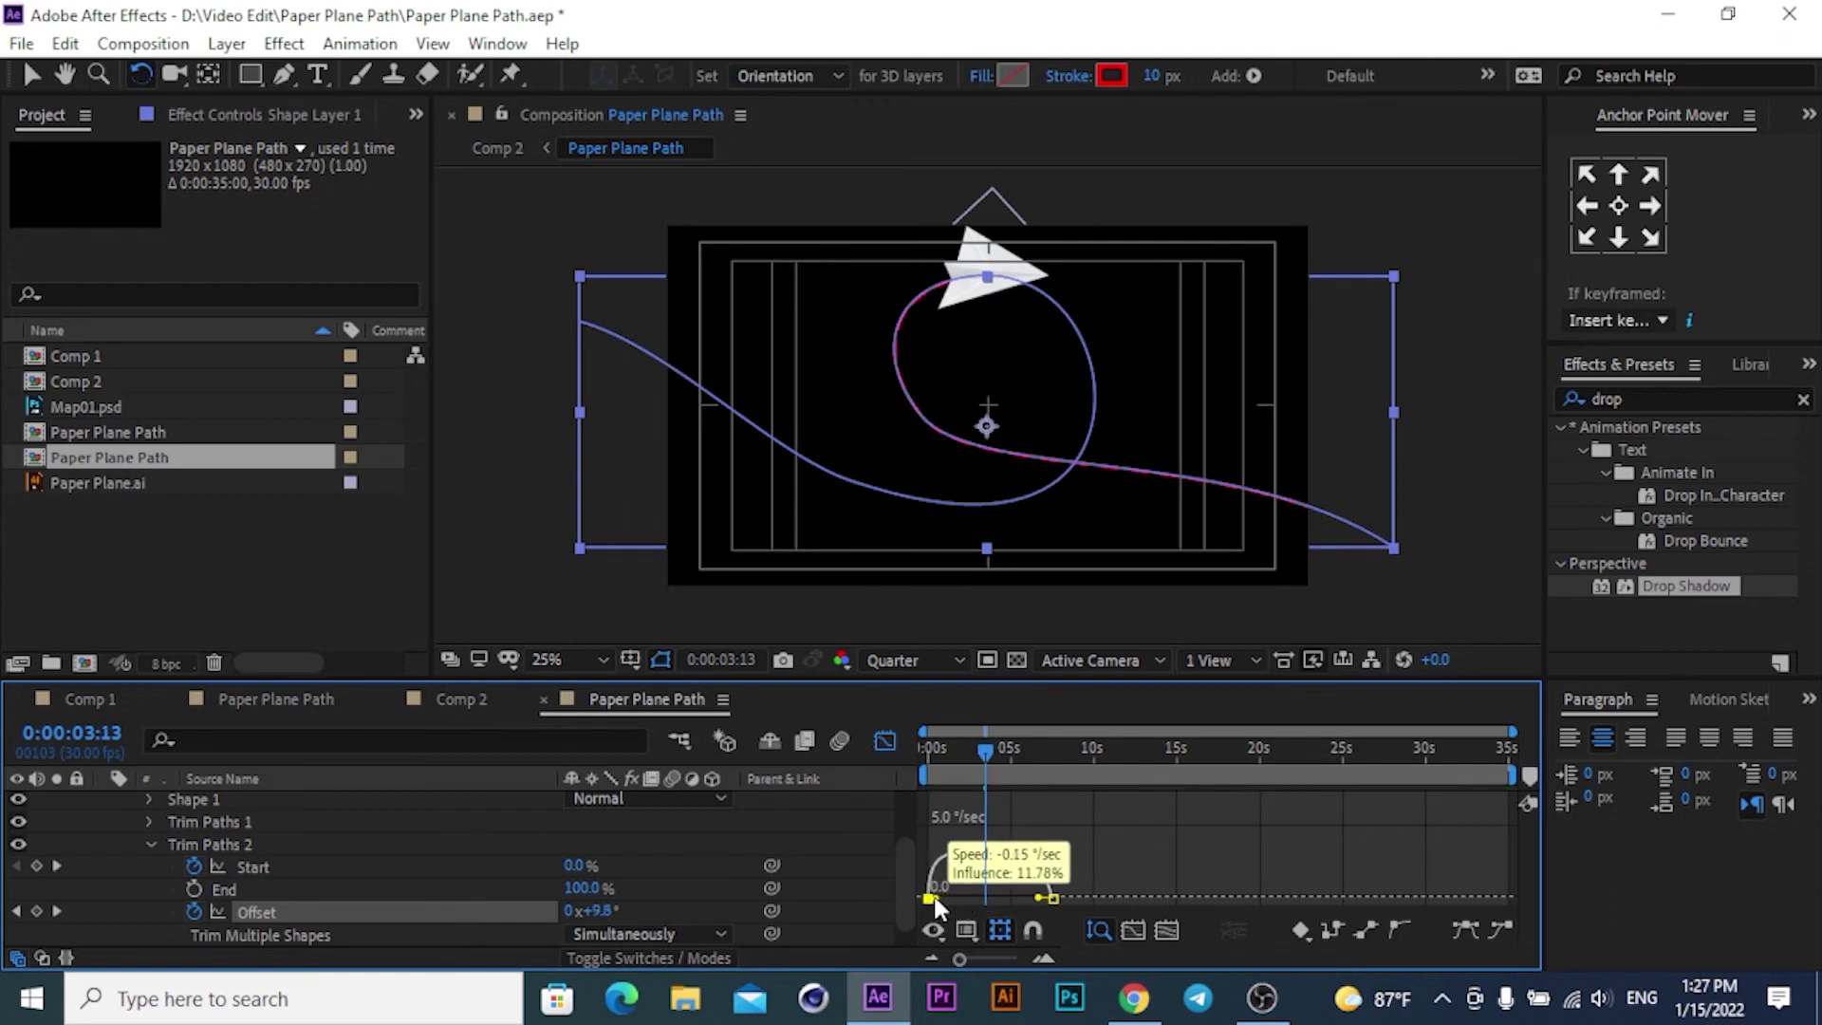
{"action": "left_click_drag", "start_coordinate": [1040, 896], "coordinate": [1019, 895]}
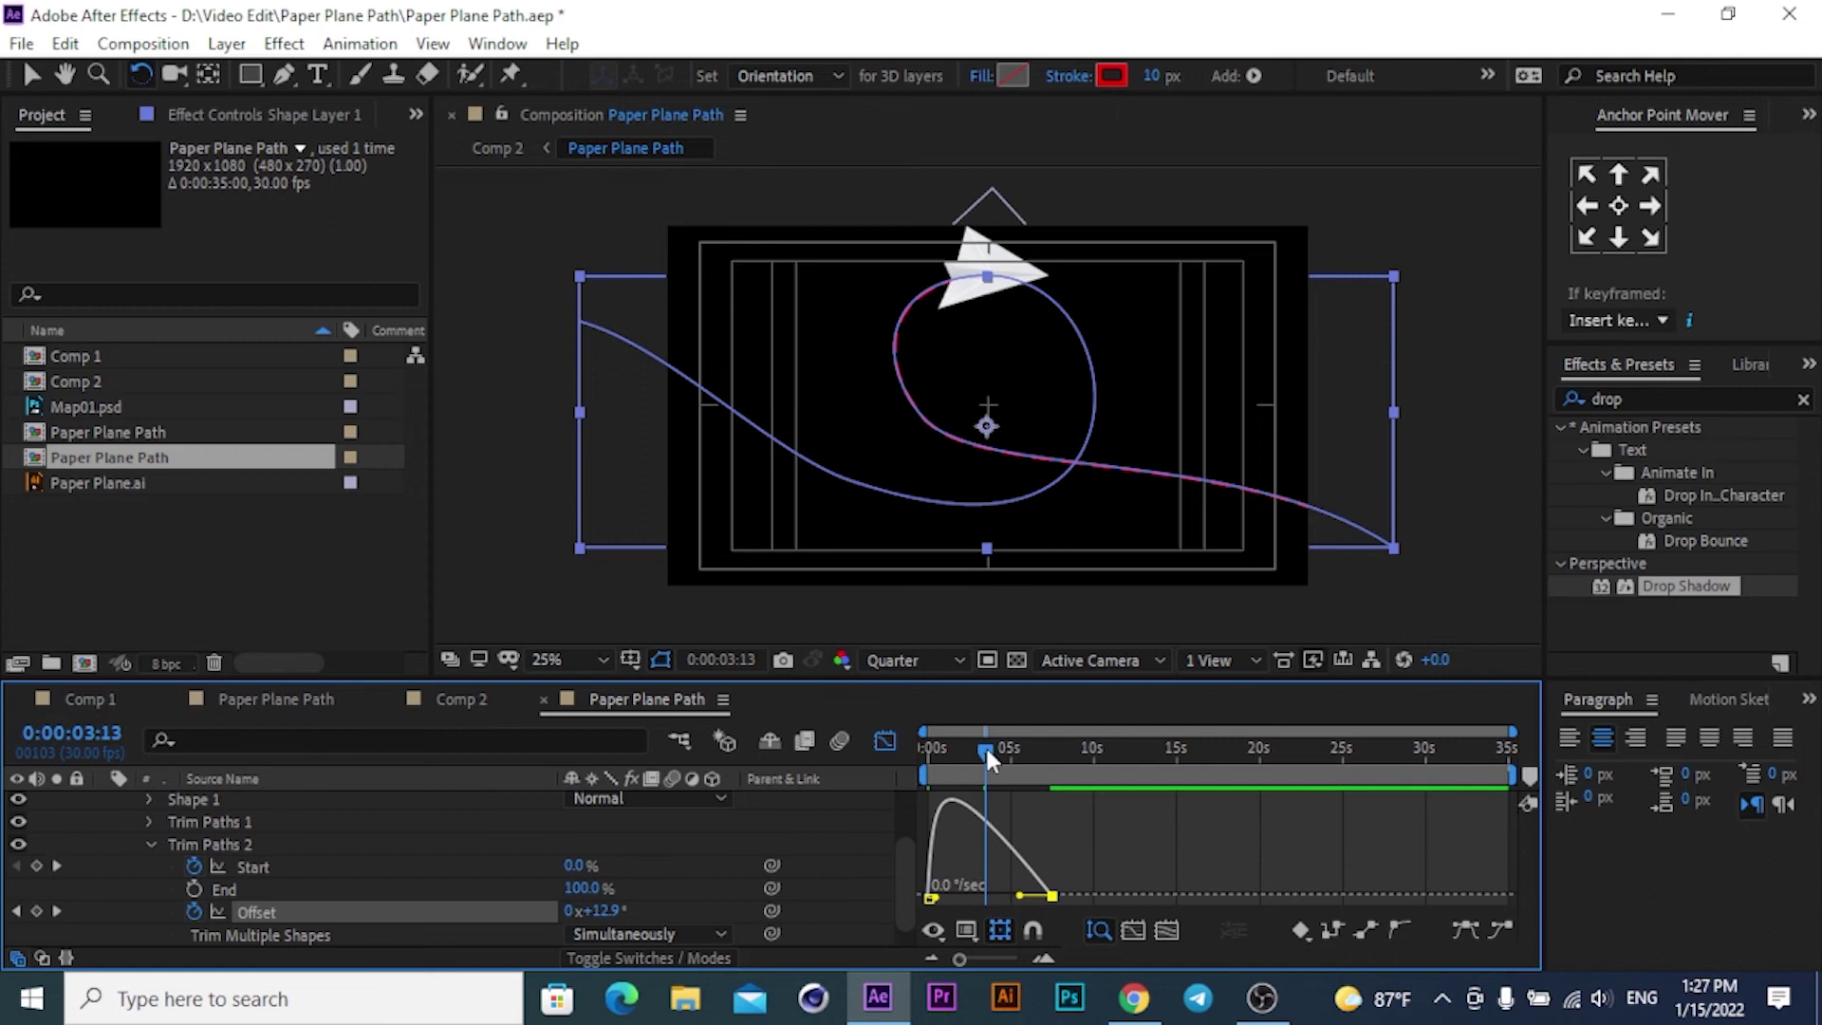
{"action": "left_click_drag", "start_coordinate": [984, 744], "coordinate": [875, 755]}
{"action": "key", "text": "space"}
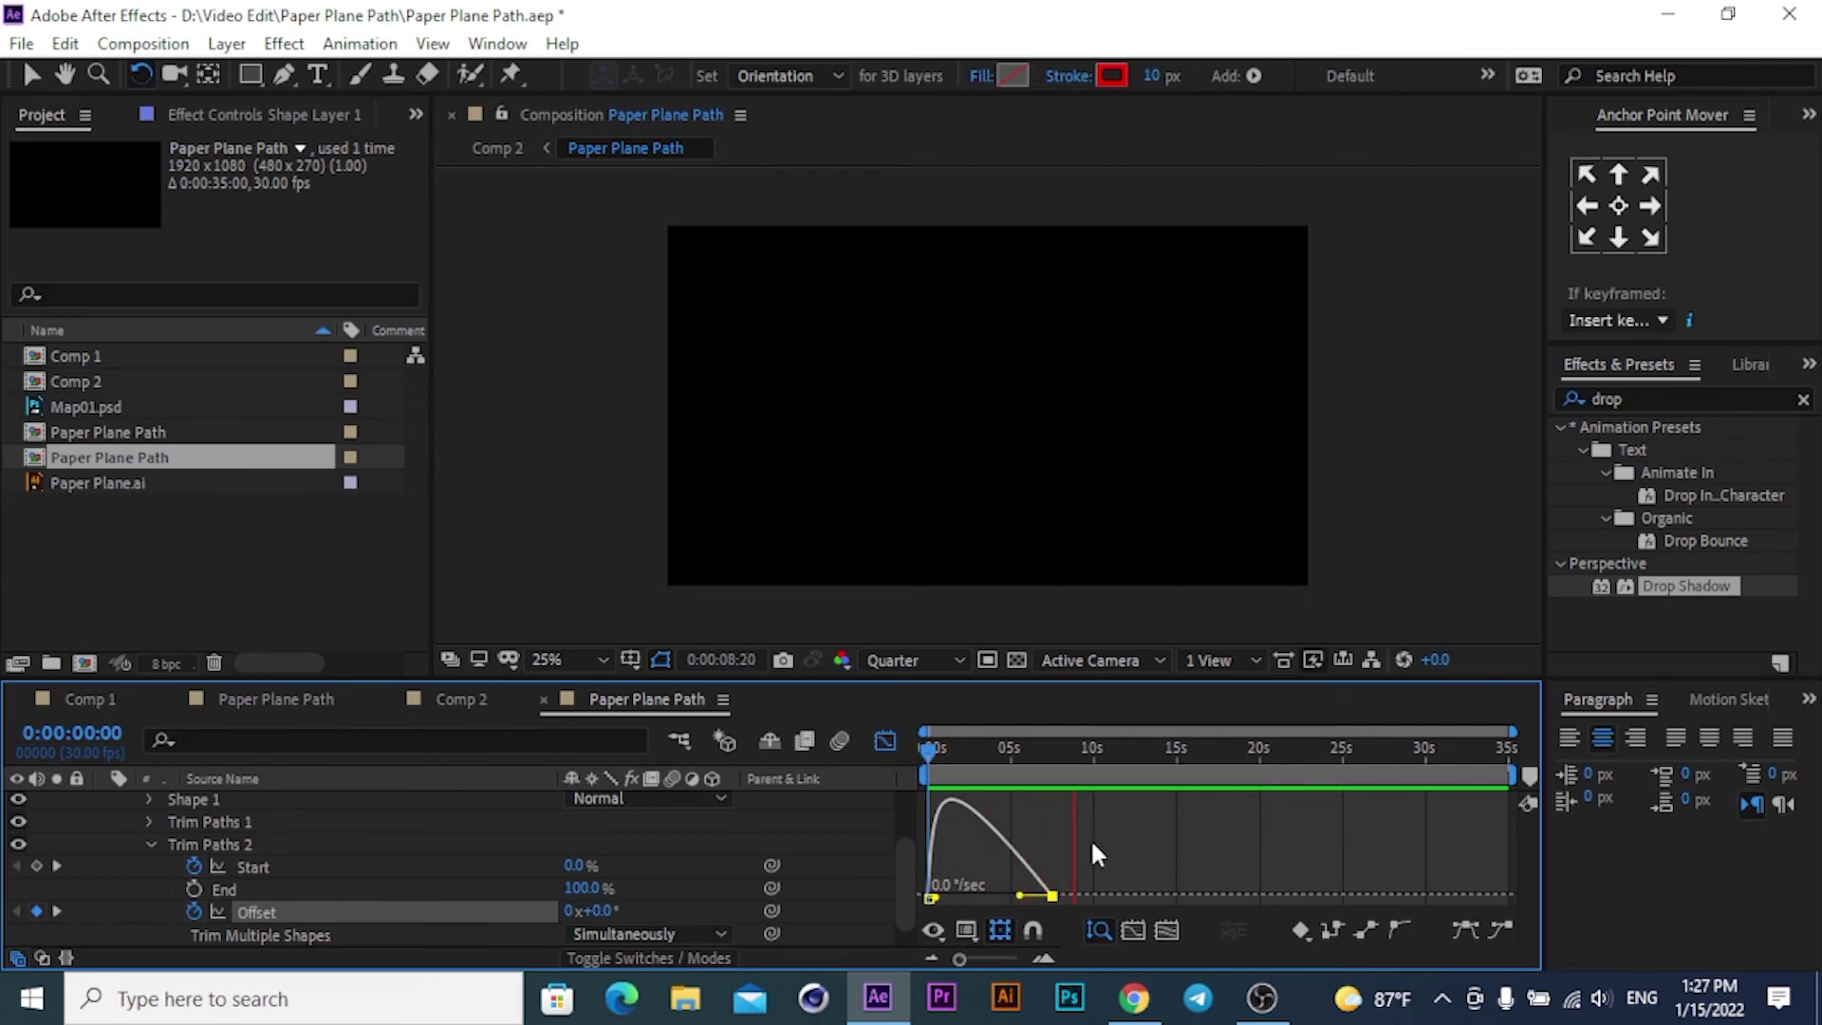
{"action": "key", "text": "space"}
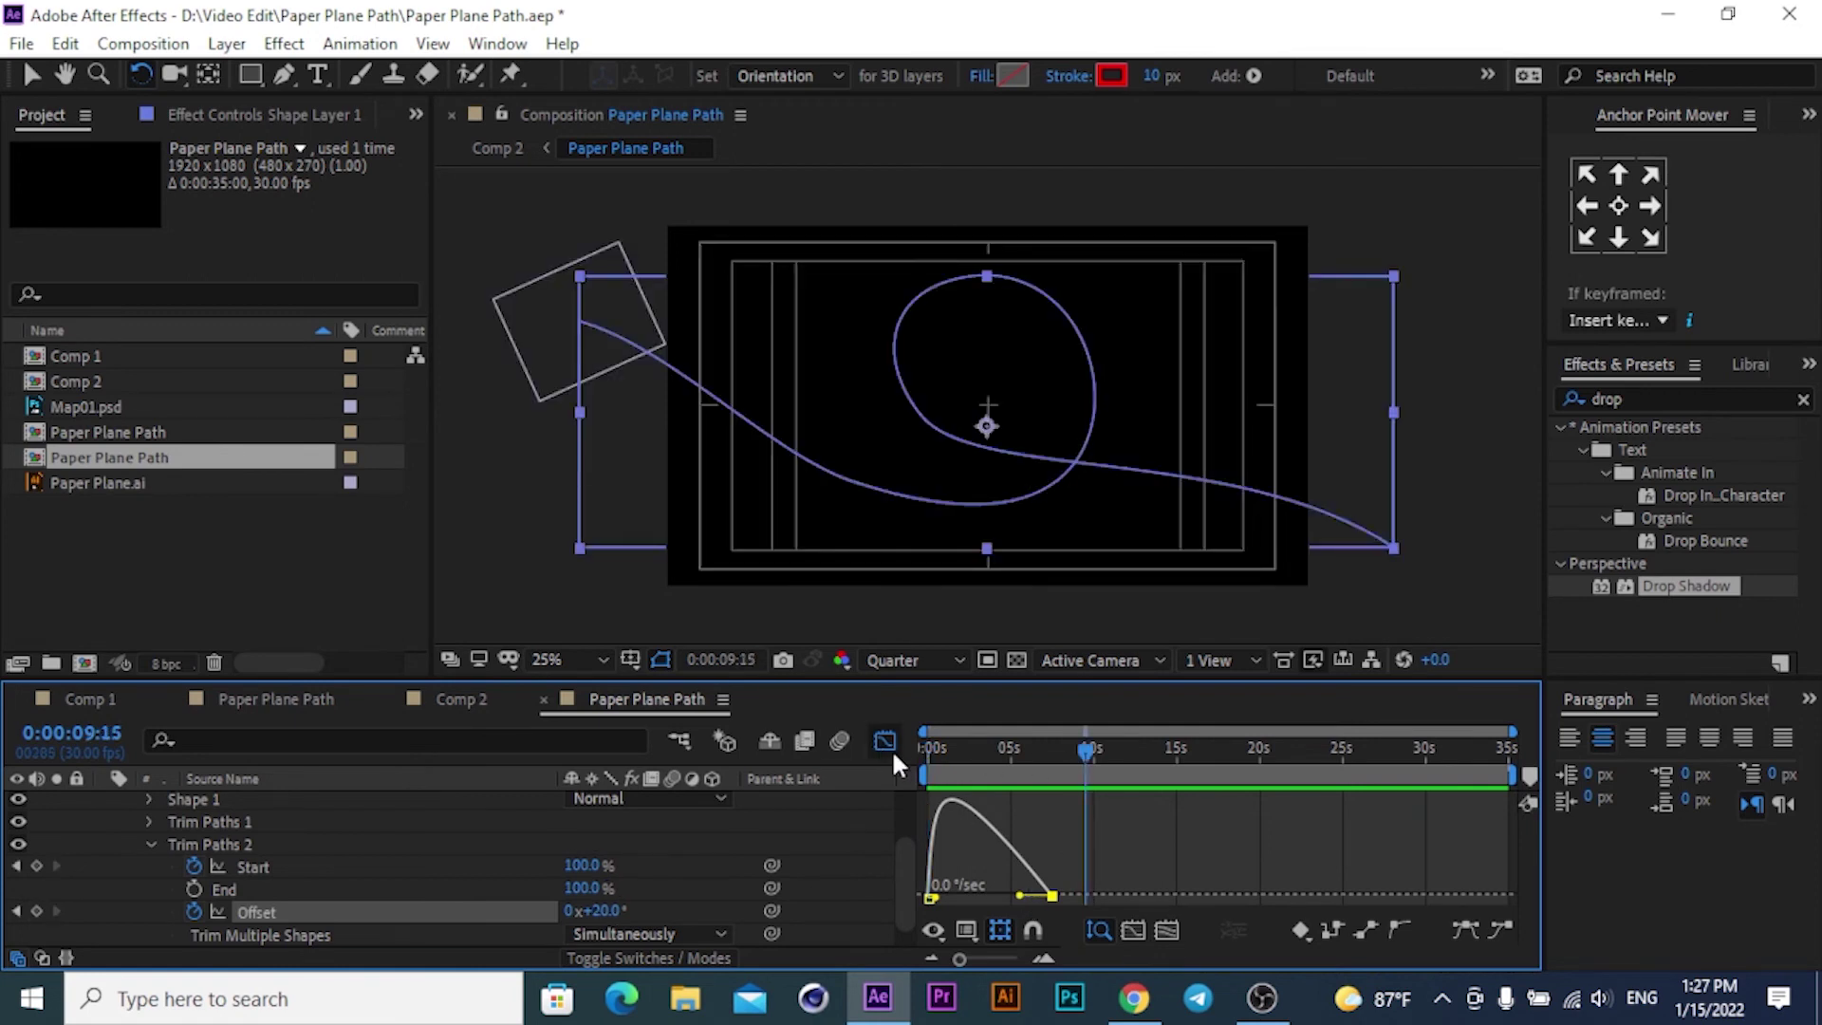
{"action": "left_click", "coordinate": [883, 739]}
{"action": "left_click_drag", "start_coordinate": [1087, 746], "coordinate": [858, 746]}
{"action": "key", "text": "space"}
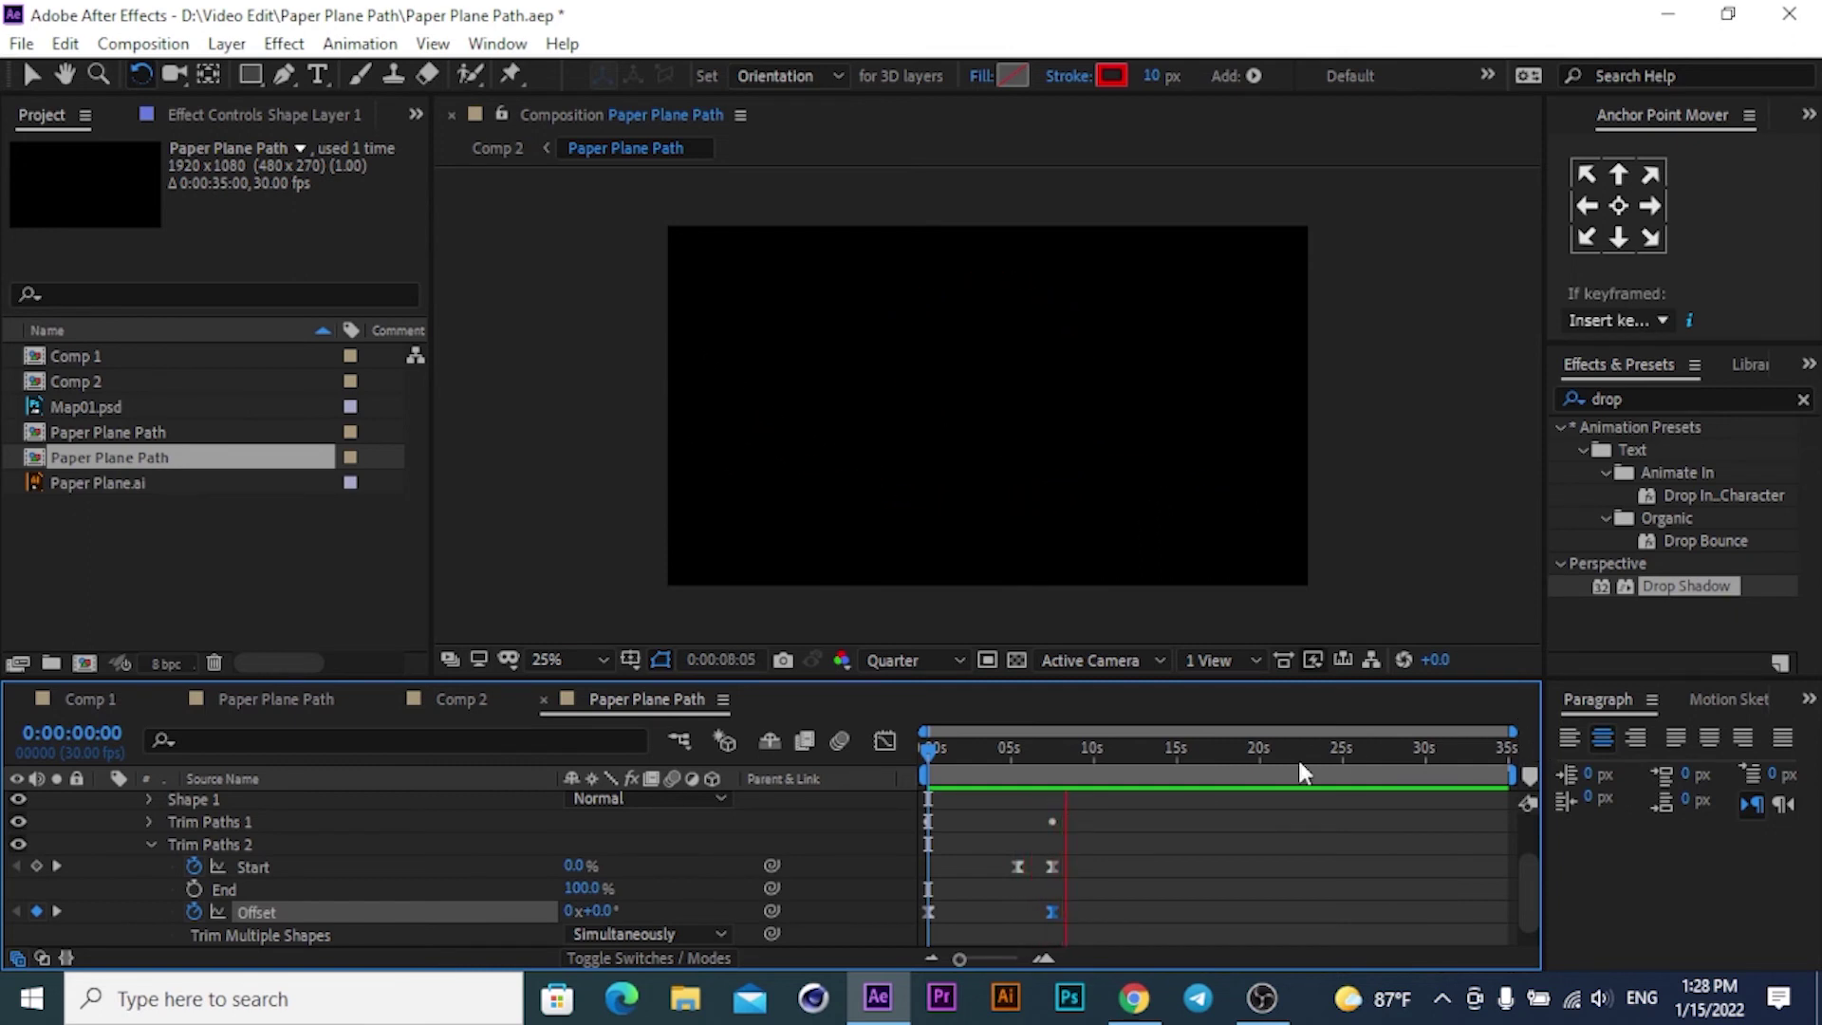
{"action": "key", "text": "space"}
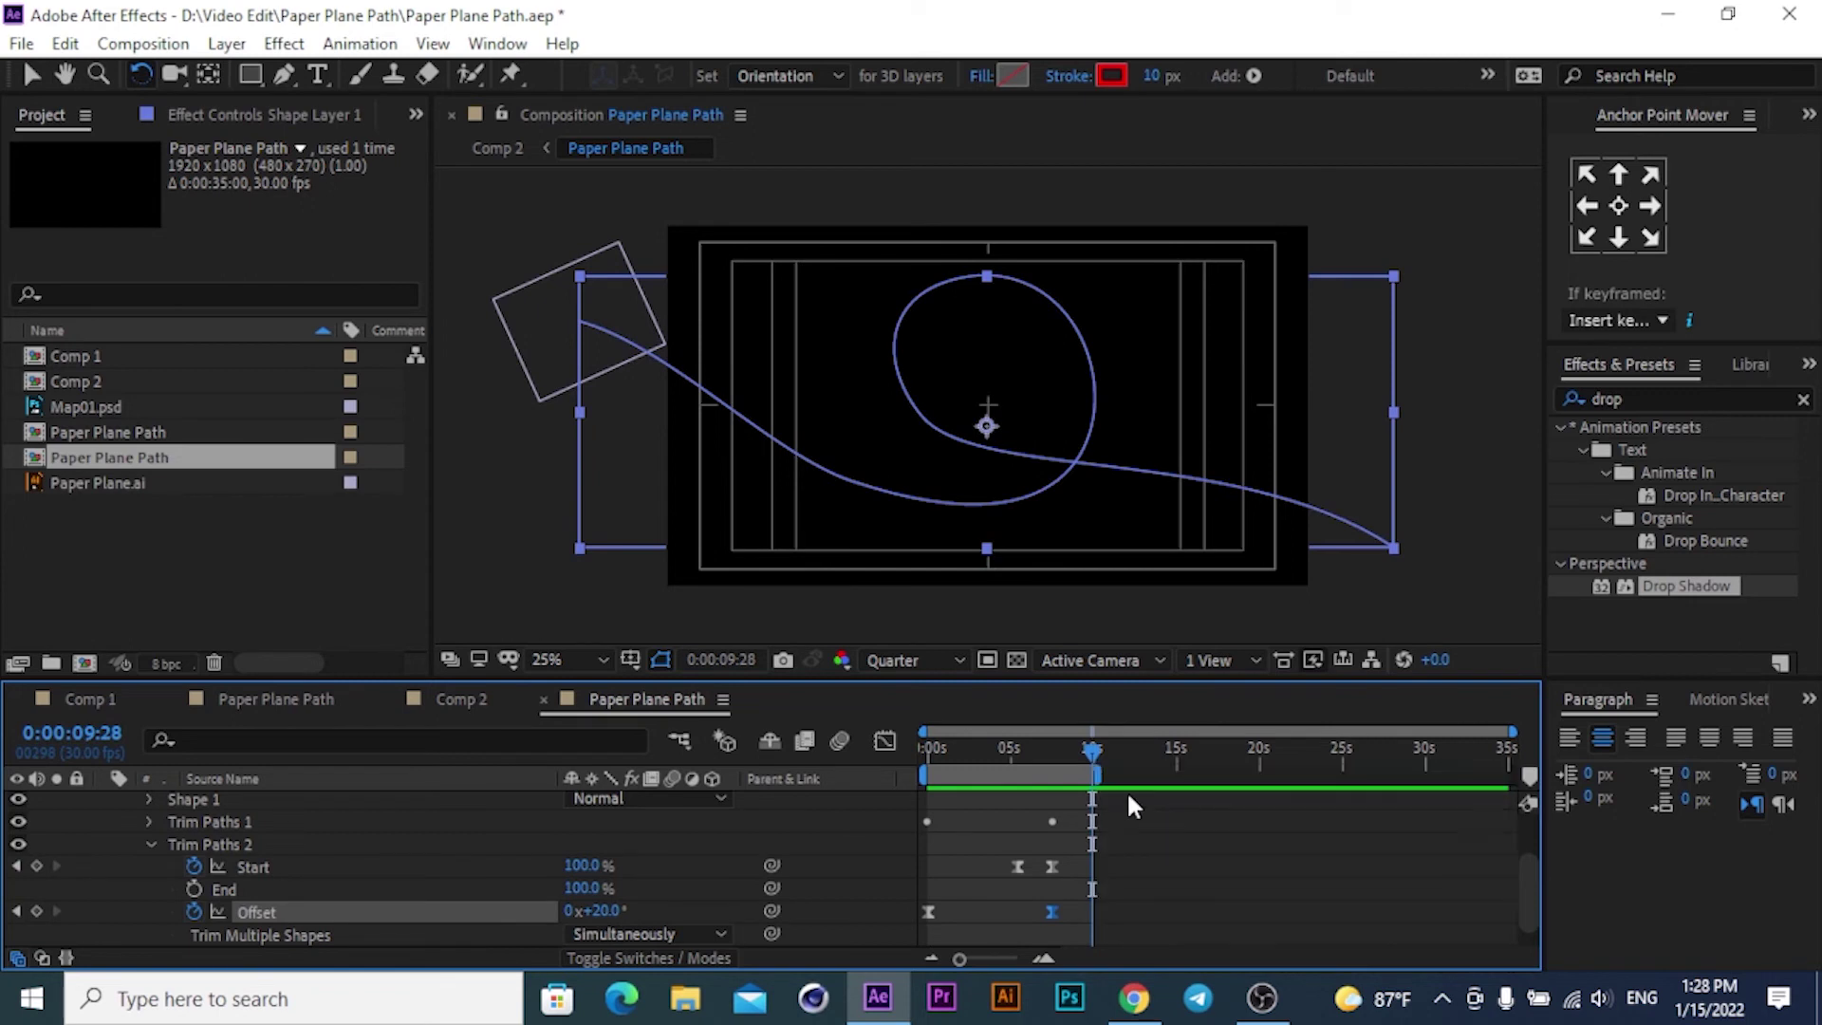
{"action": "left_click_drag", "start_coordinate": [1093, 754], "coordinate": [876, 754]}
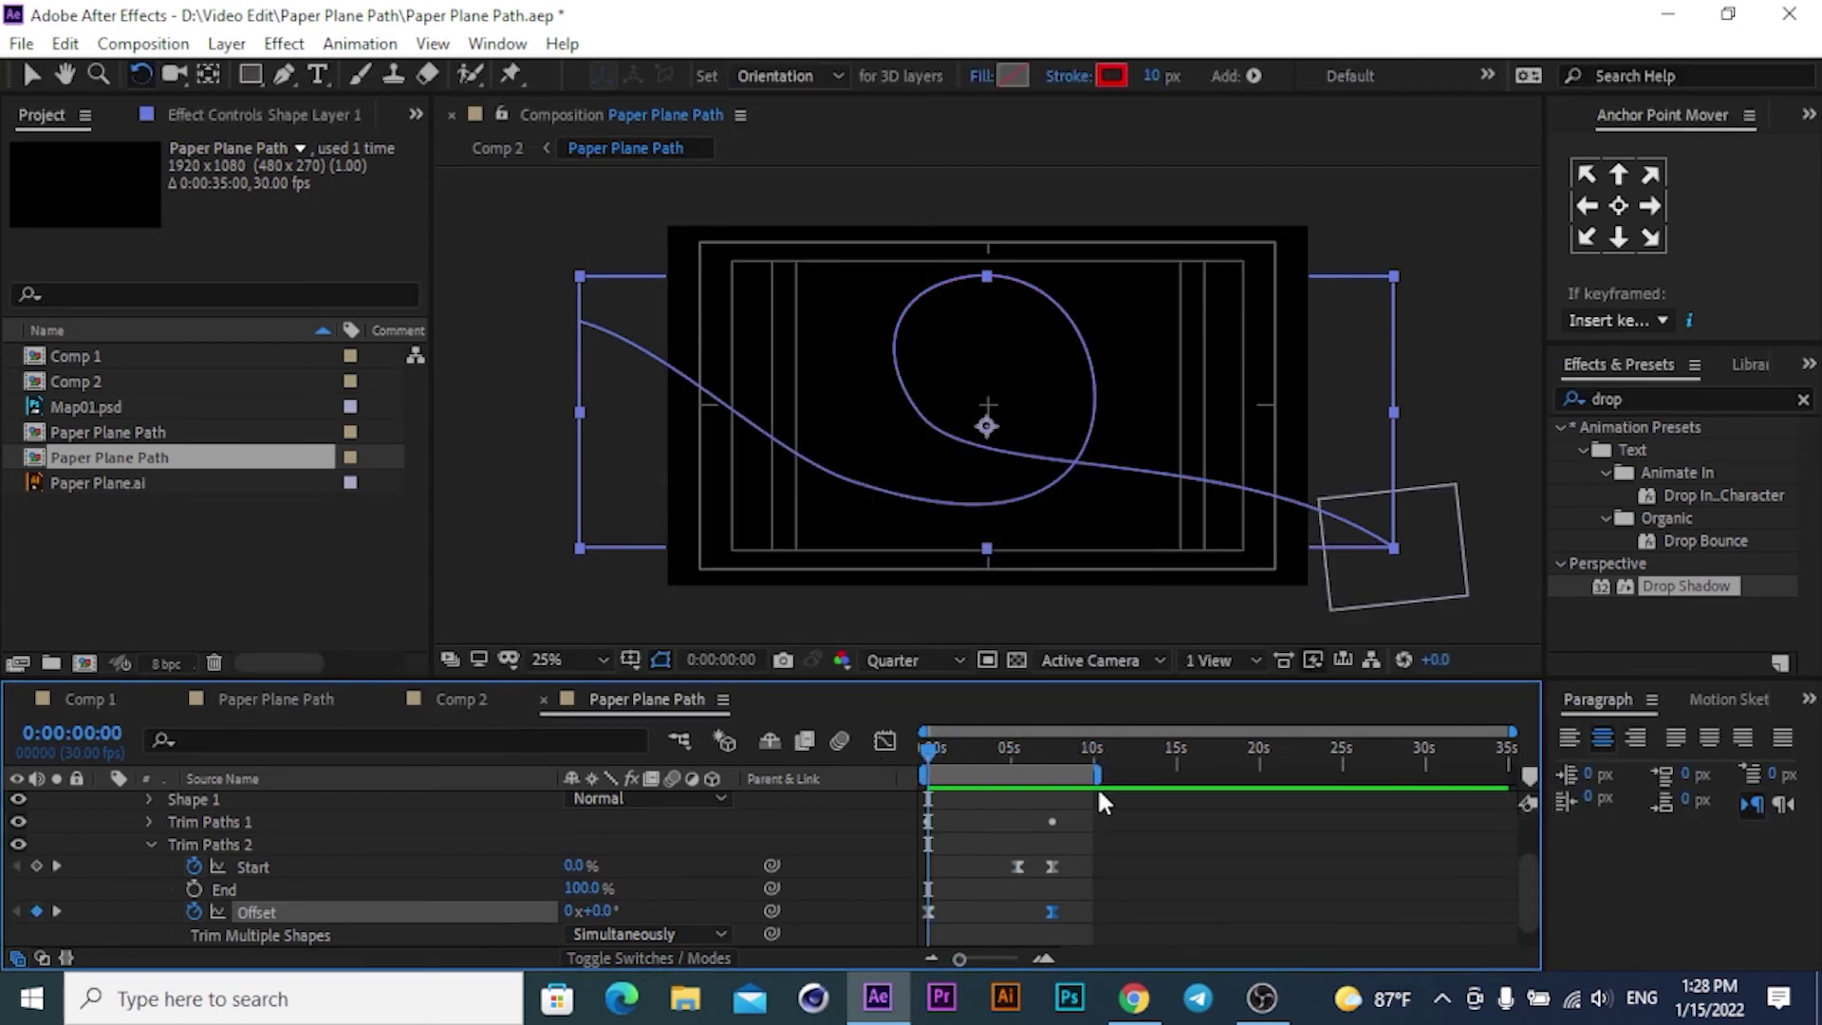
{"action": "key", "text": "space"}
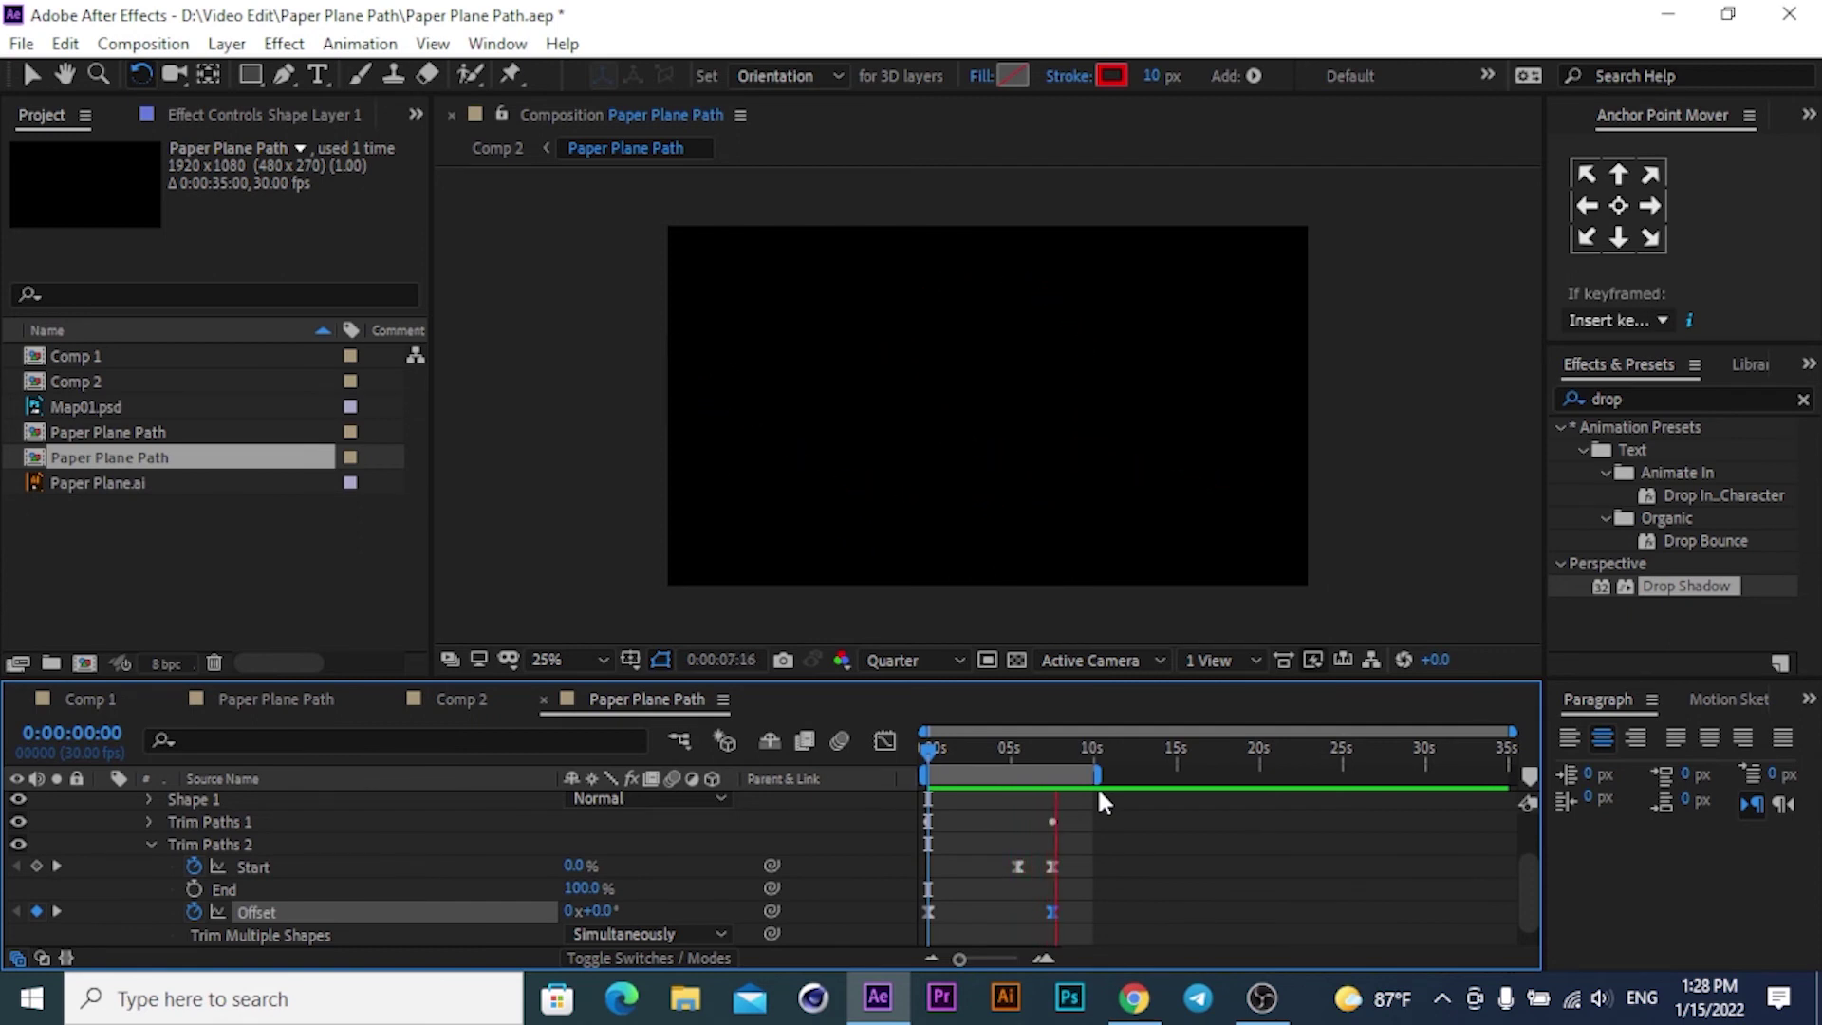
{"action": "key", "text": "space"}
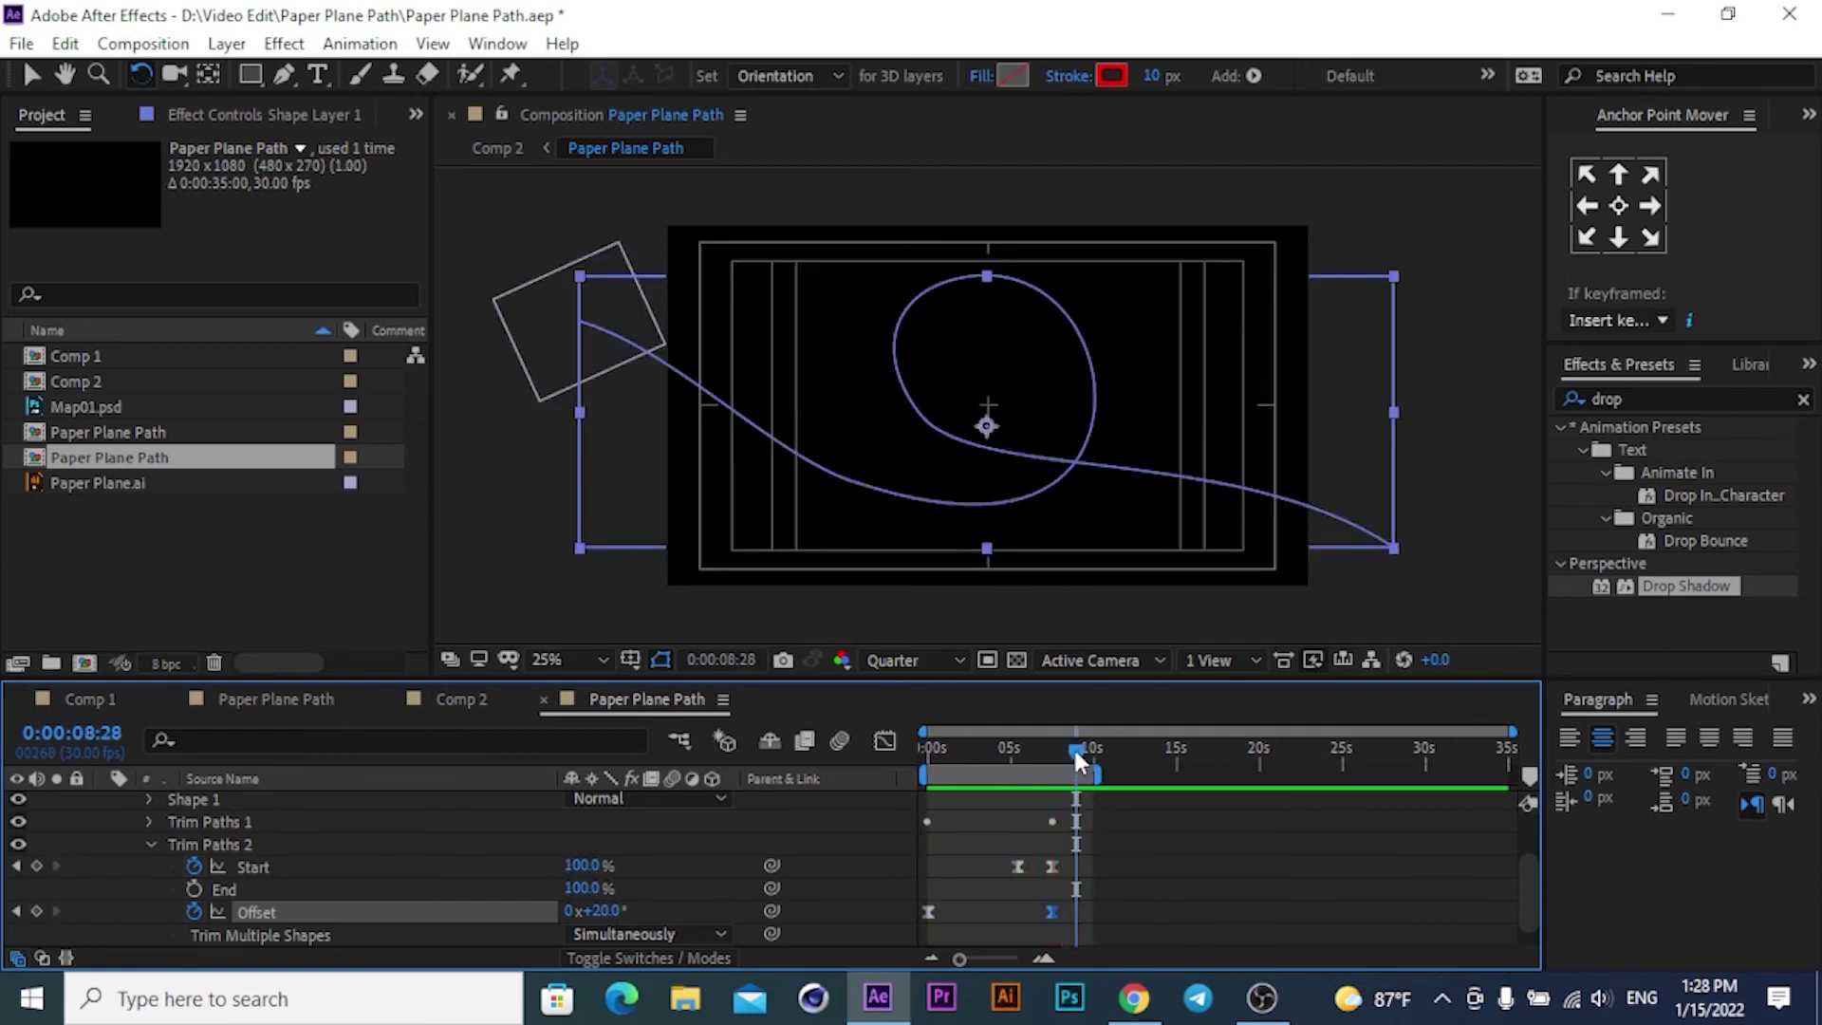
{"action": "left_click_drag", "start_coordinate": [1074, 749], "coordinate": [879, 763]}
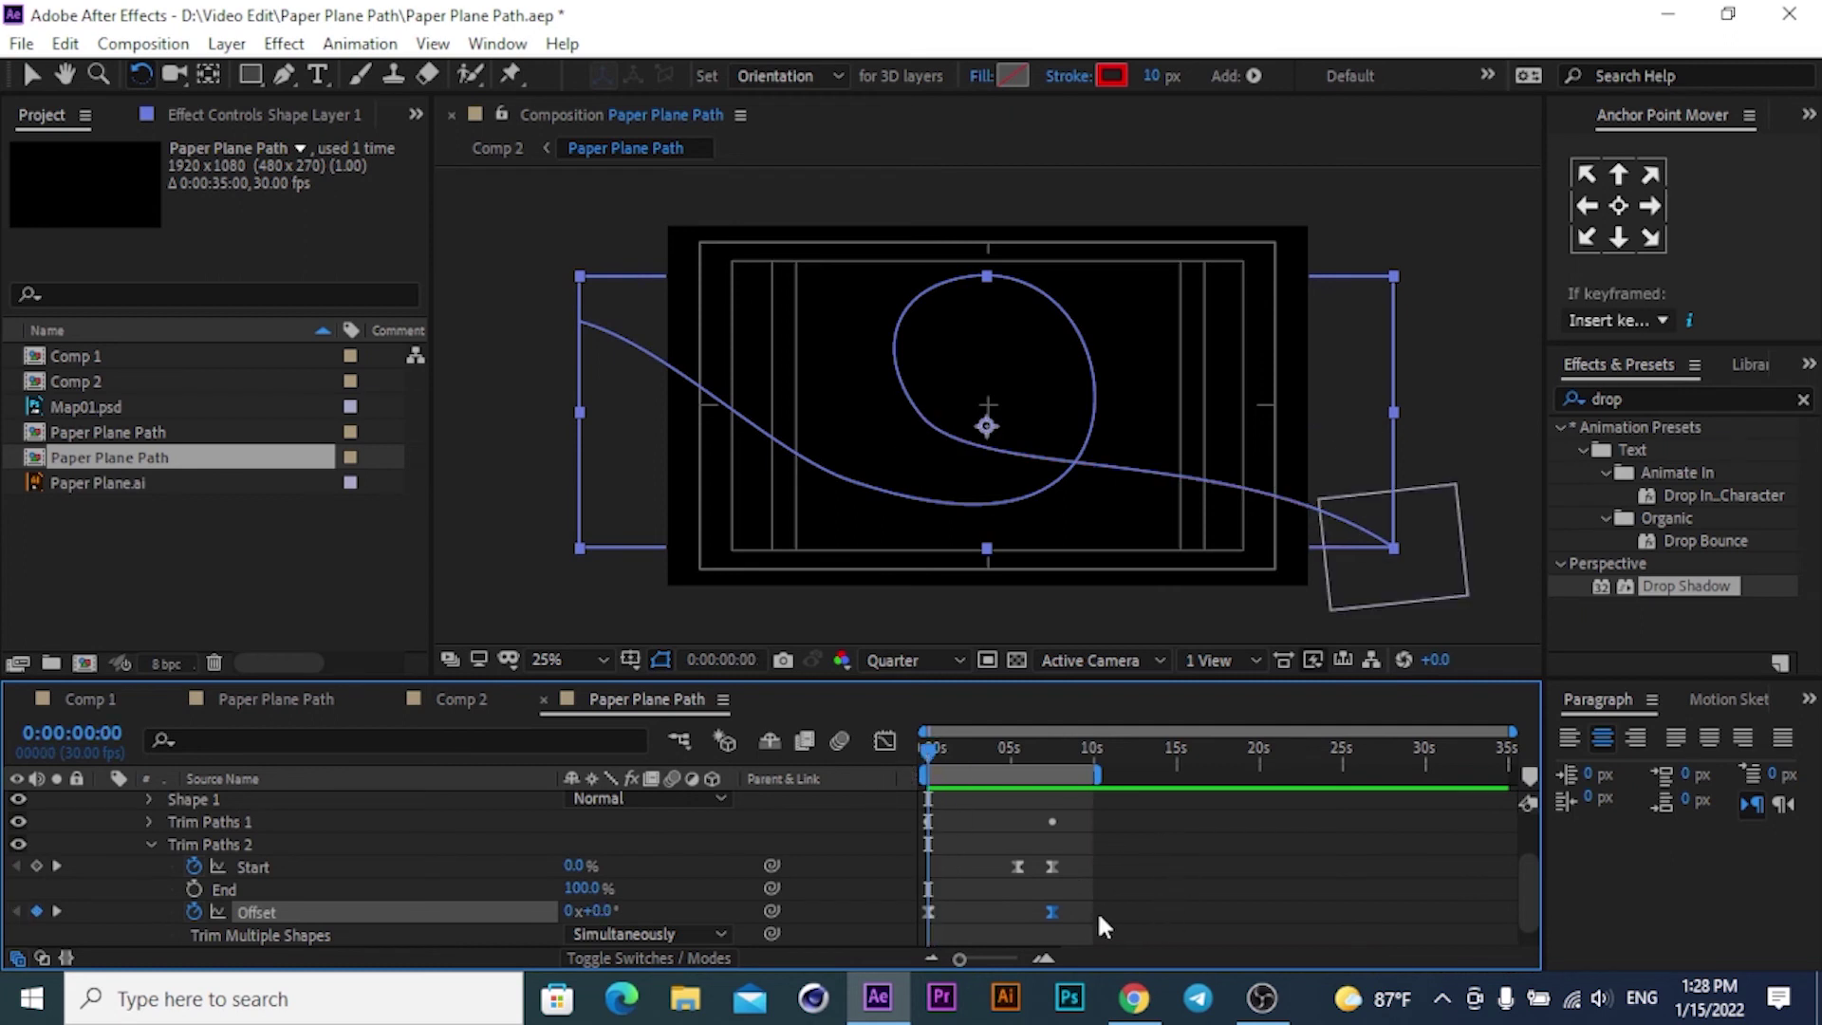
{"action": "mouse_move", "coordinate": [1057, 917]}
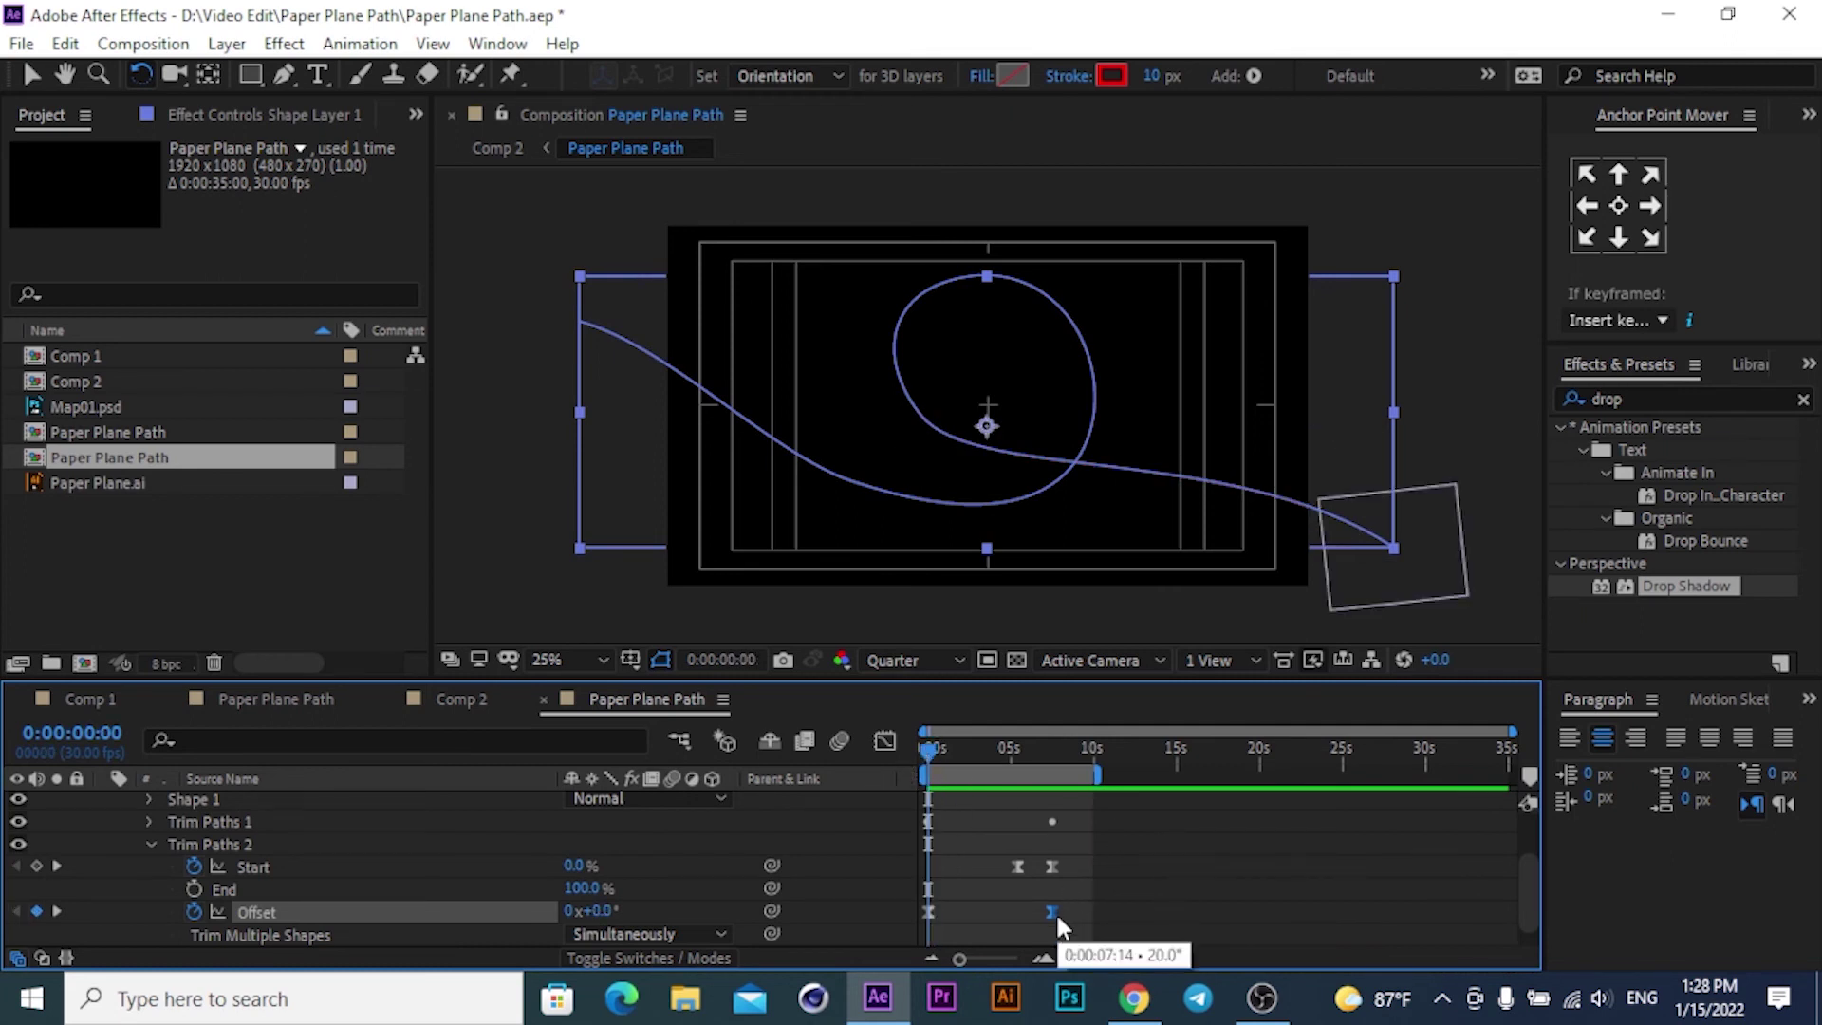
{"action": "left_click_drag", "start_coordinate": [1056, 917], "coordinate": [1059, 866]}
{"action": "mouse_move", "coordinate": [1050, 866]}
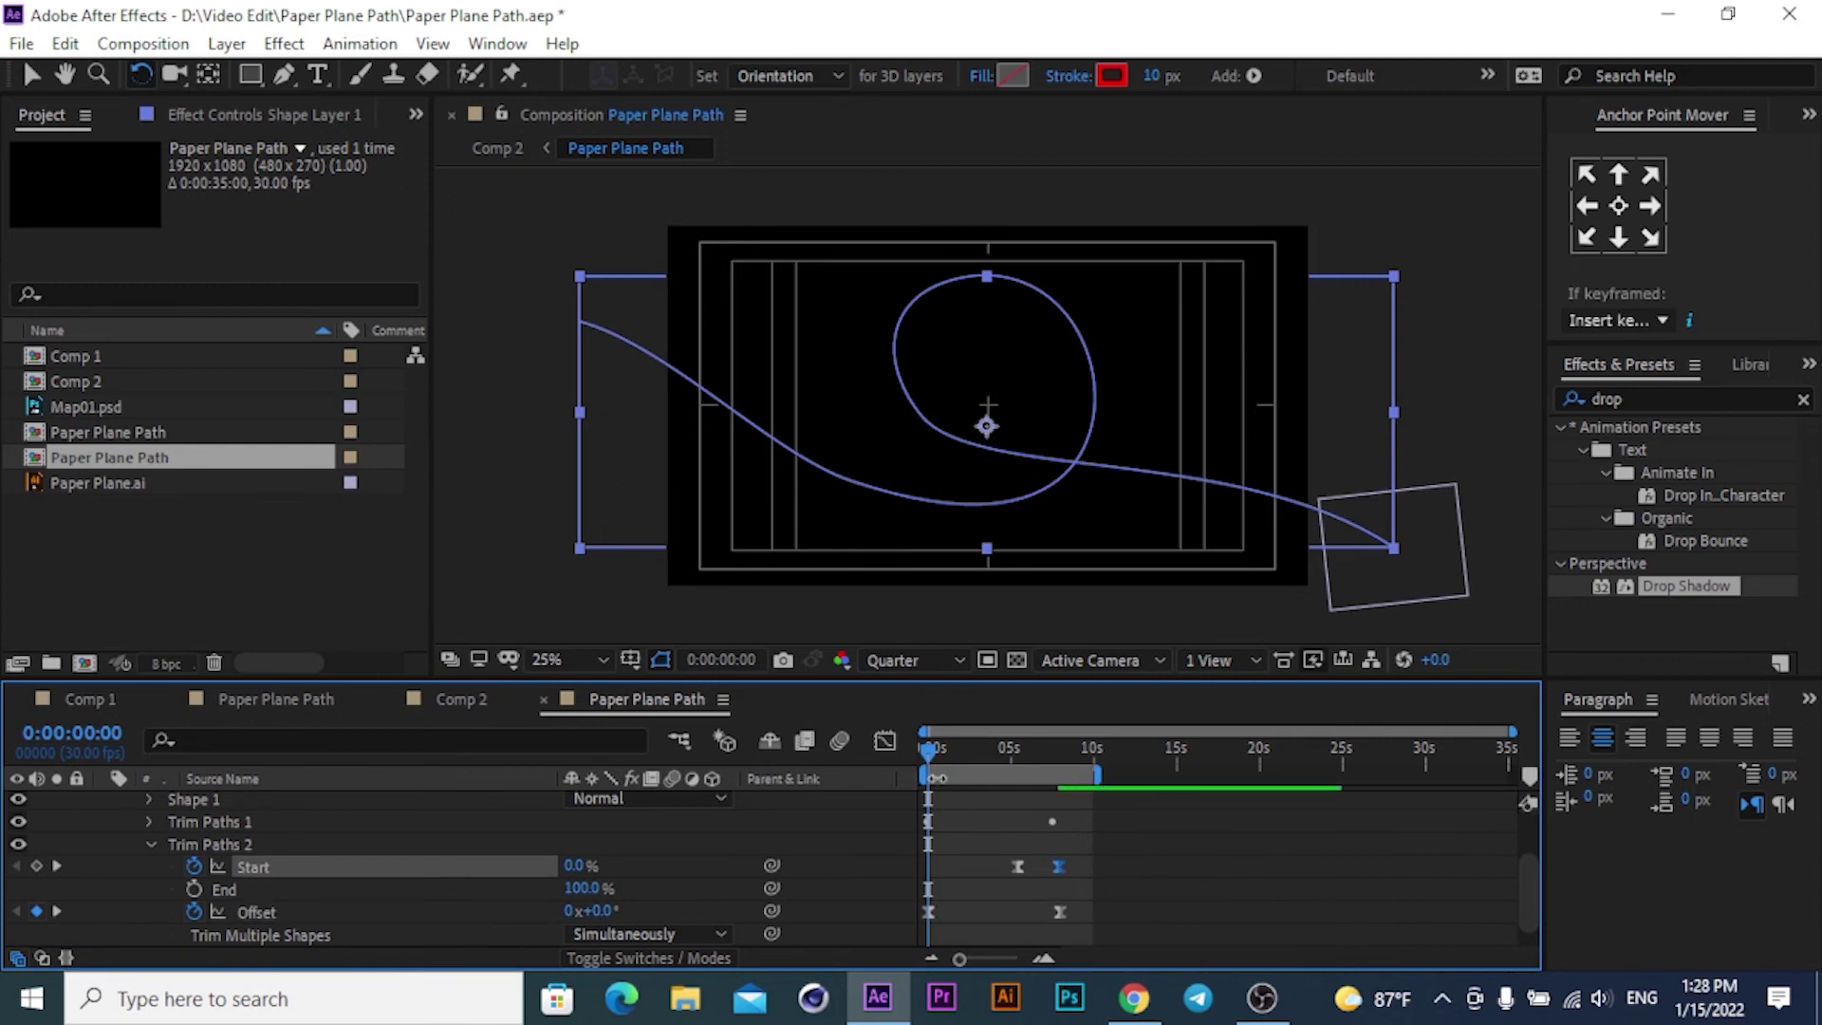
{"action": "key", "text": "space"}
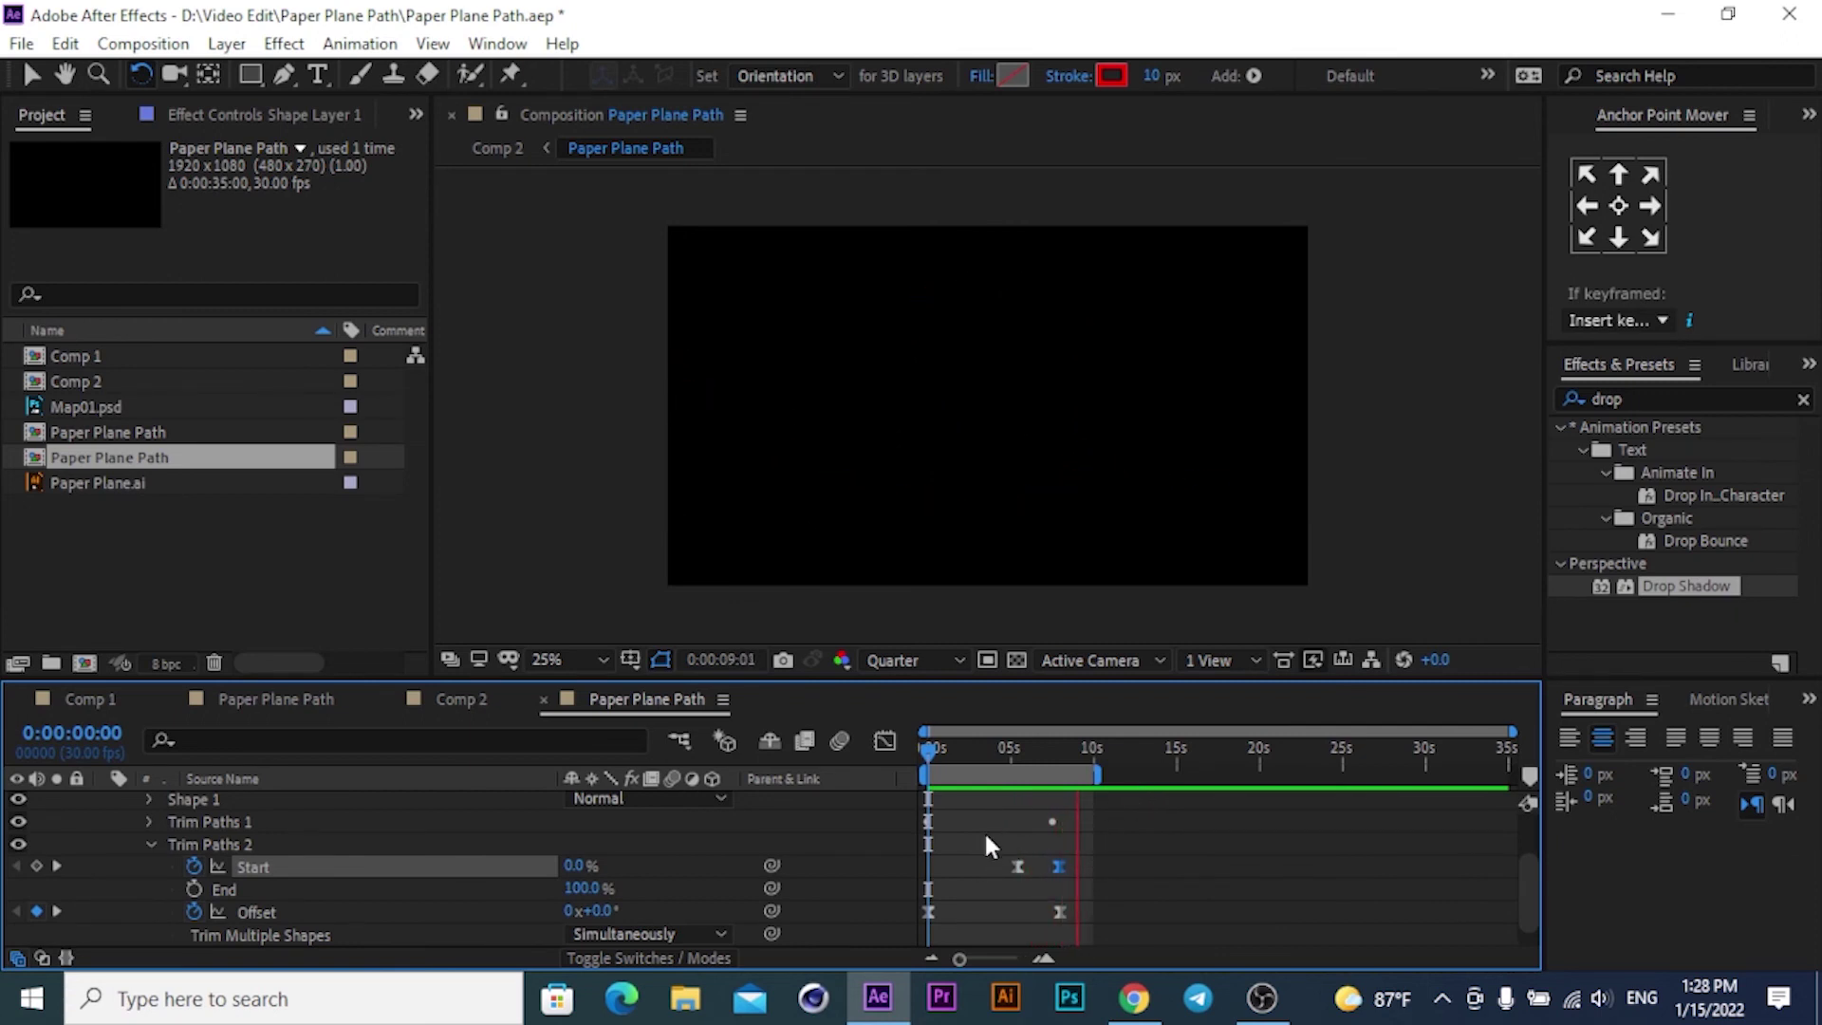
{"action": "key", "text": "space"}
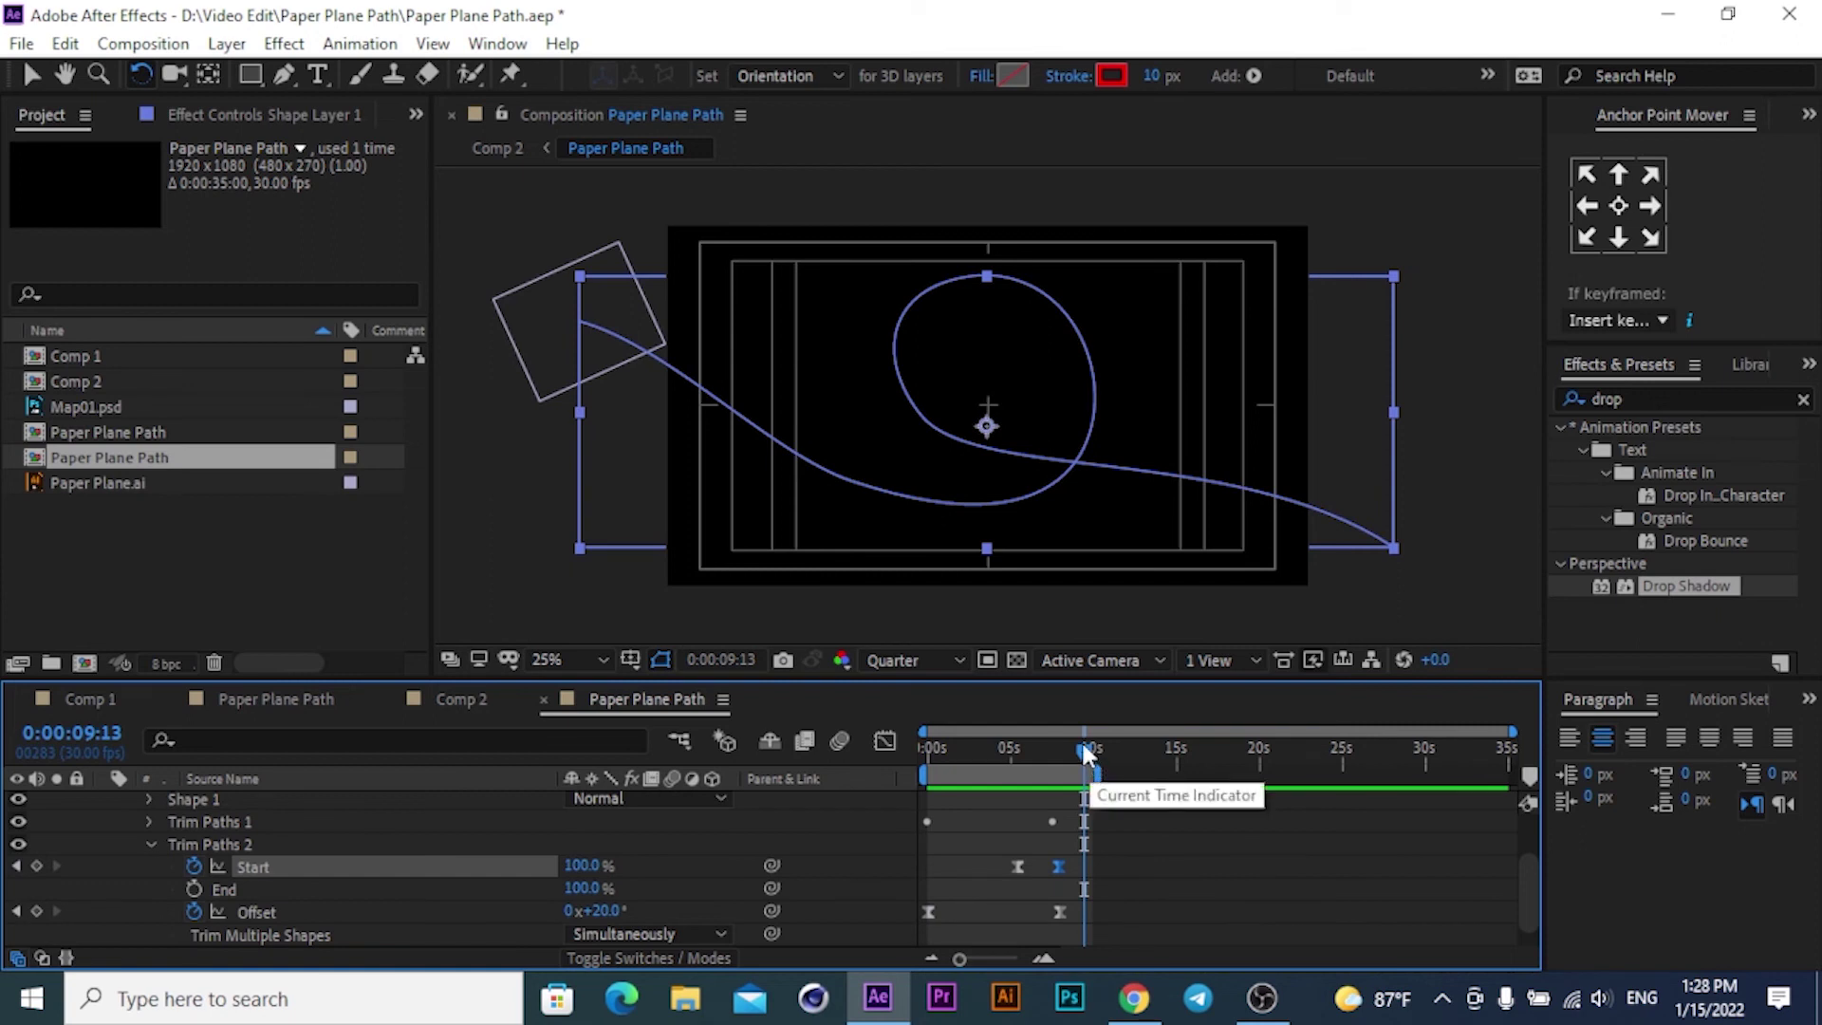
{"action": "left_click_drag", "start_coordinate": [1087, 751], "coordinate": [897, 768]}
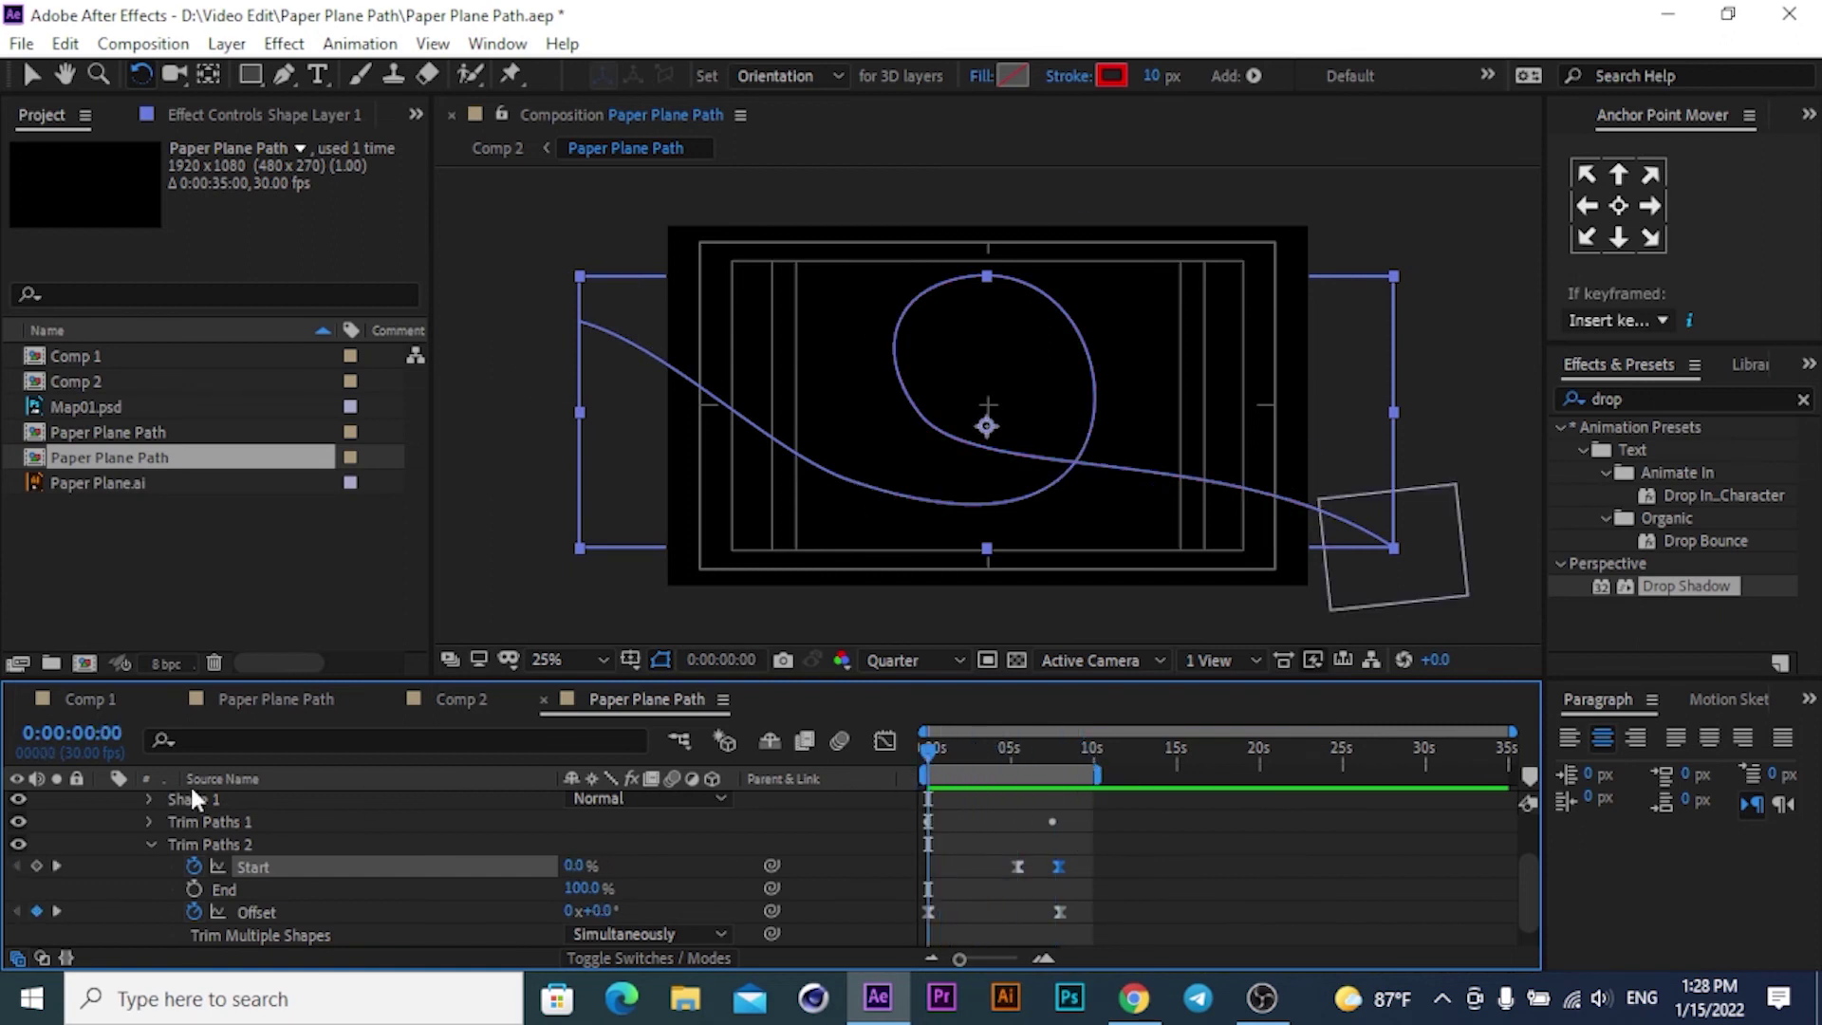
{"action": "left_click", "coordinate": [462, 702]}
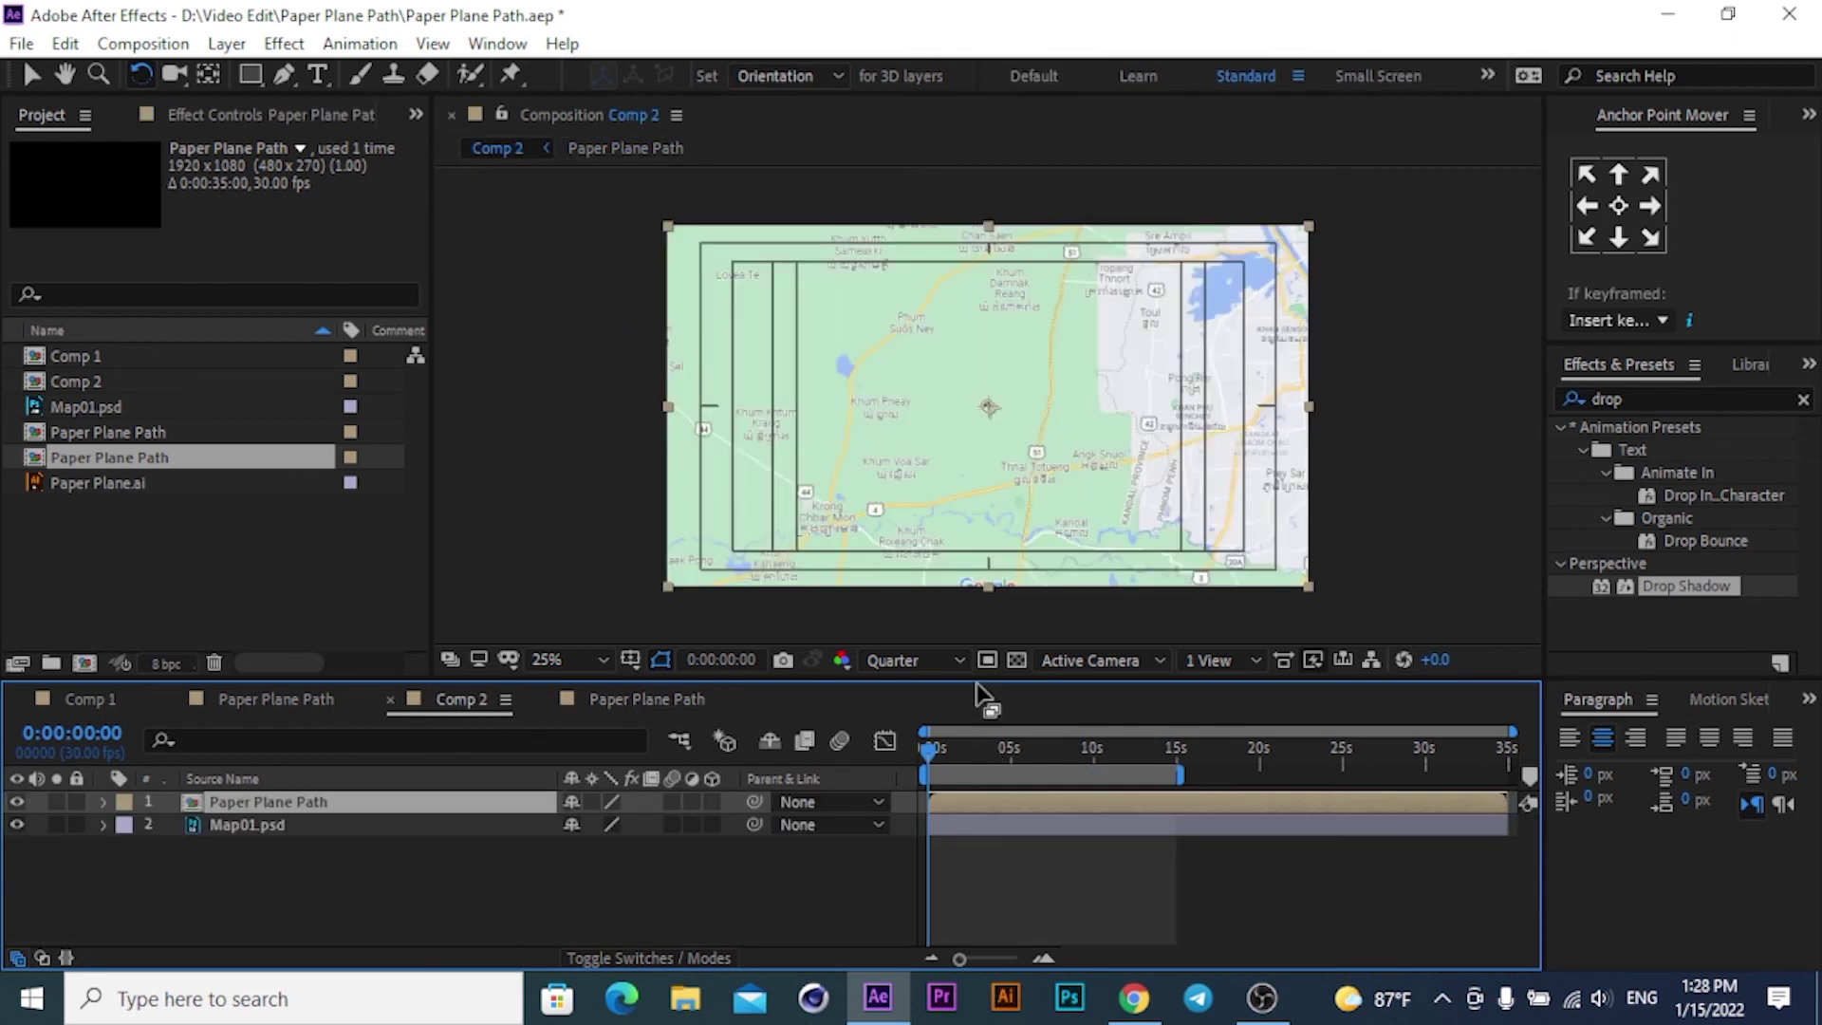
Preview the plane over the map, stop near 8 seconds, and scrub back mid-path.
{"action": "key", "text": "space"}
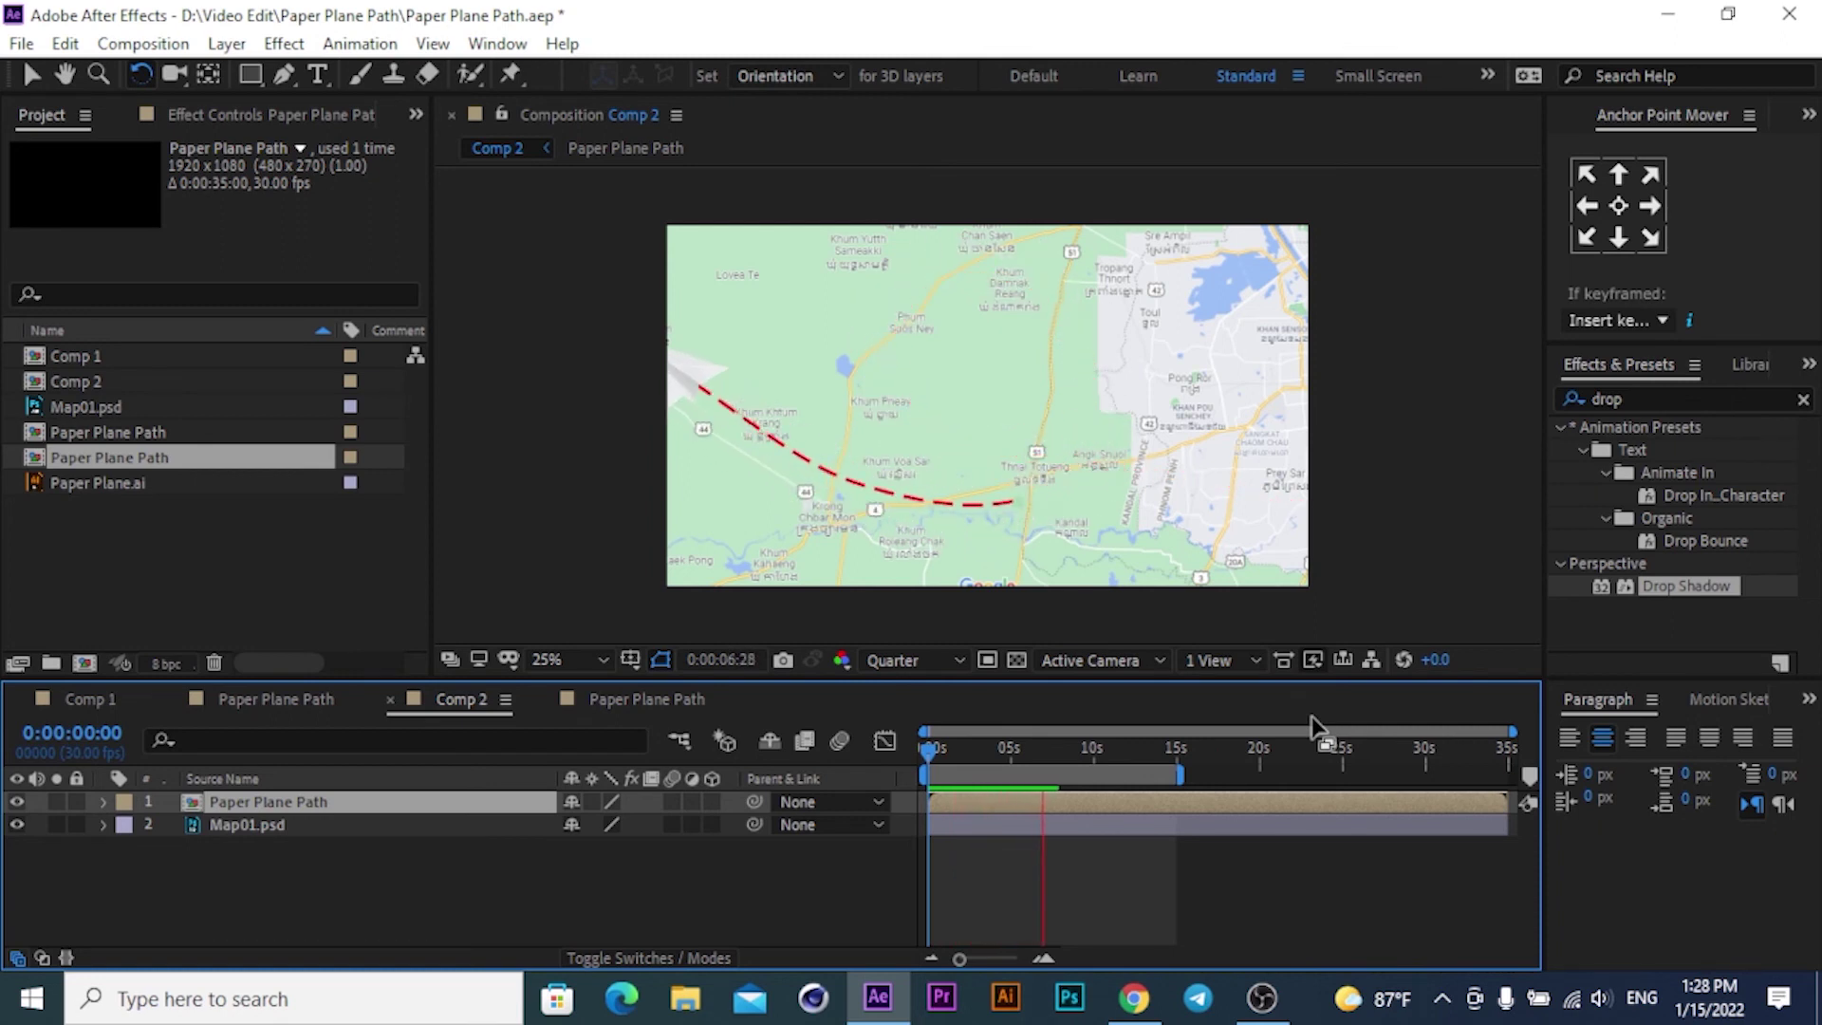
{"action": "left_click", "coordinate": [1065, 784]}
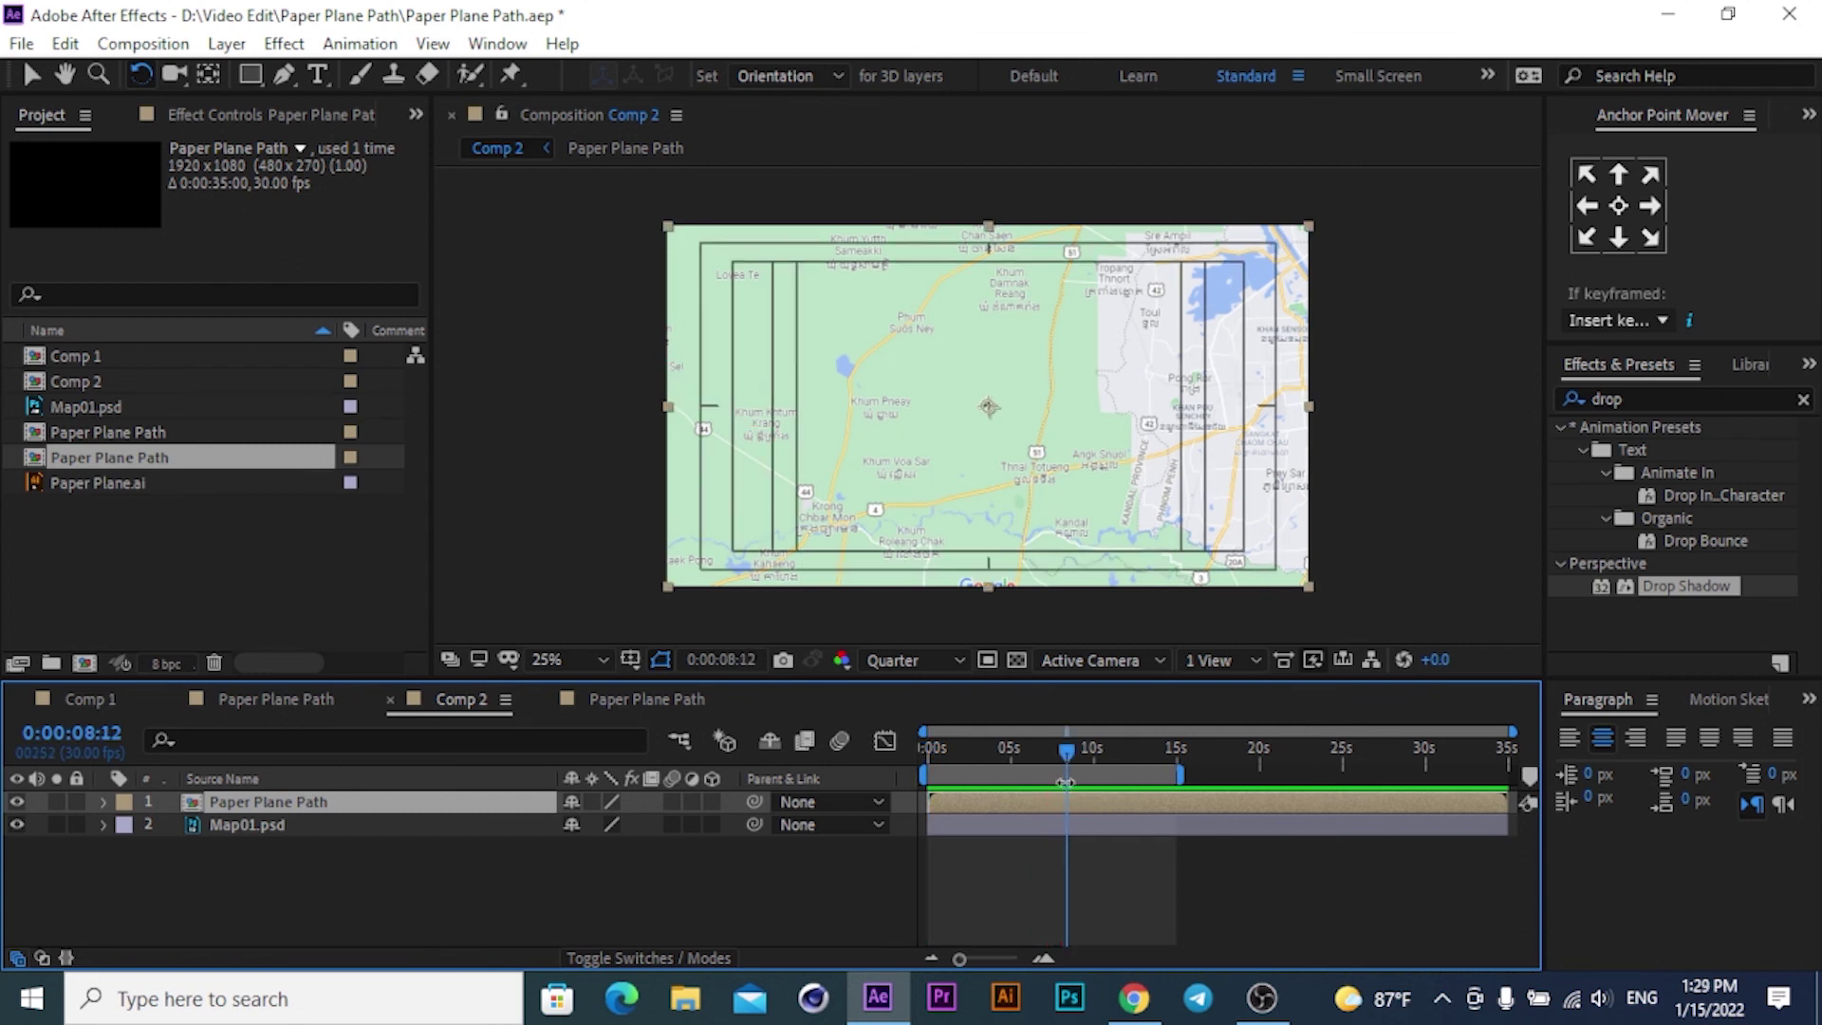
{"action": "left_click_drag", "start_coordinate": [1057, 744], "coordinate": [1031, 756]}
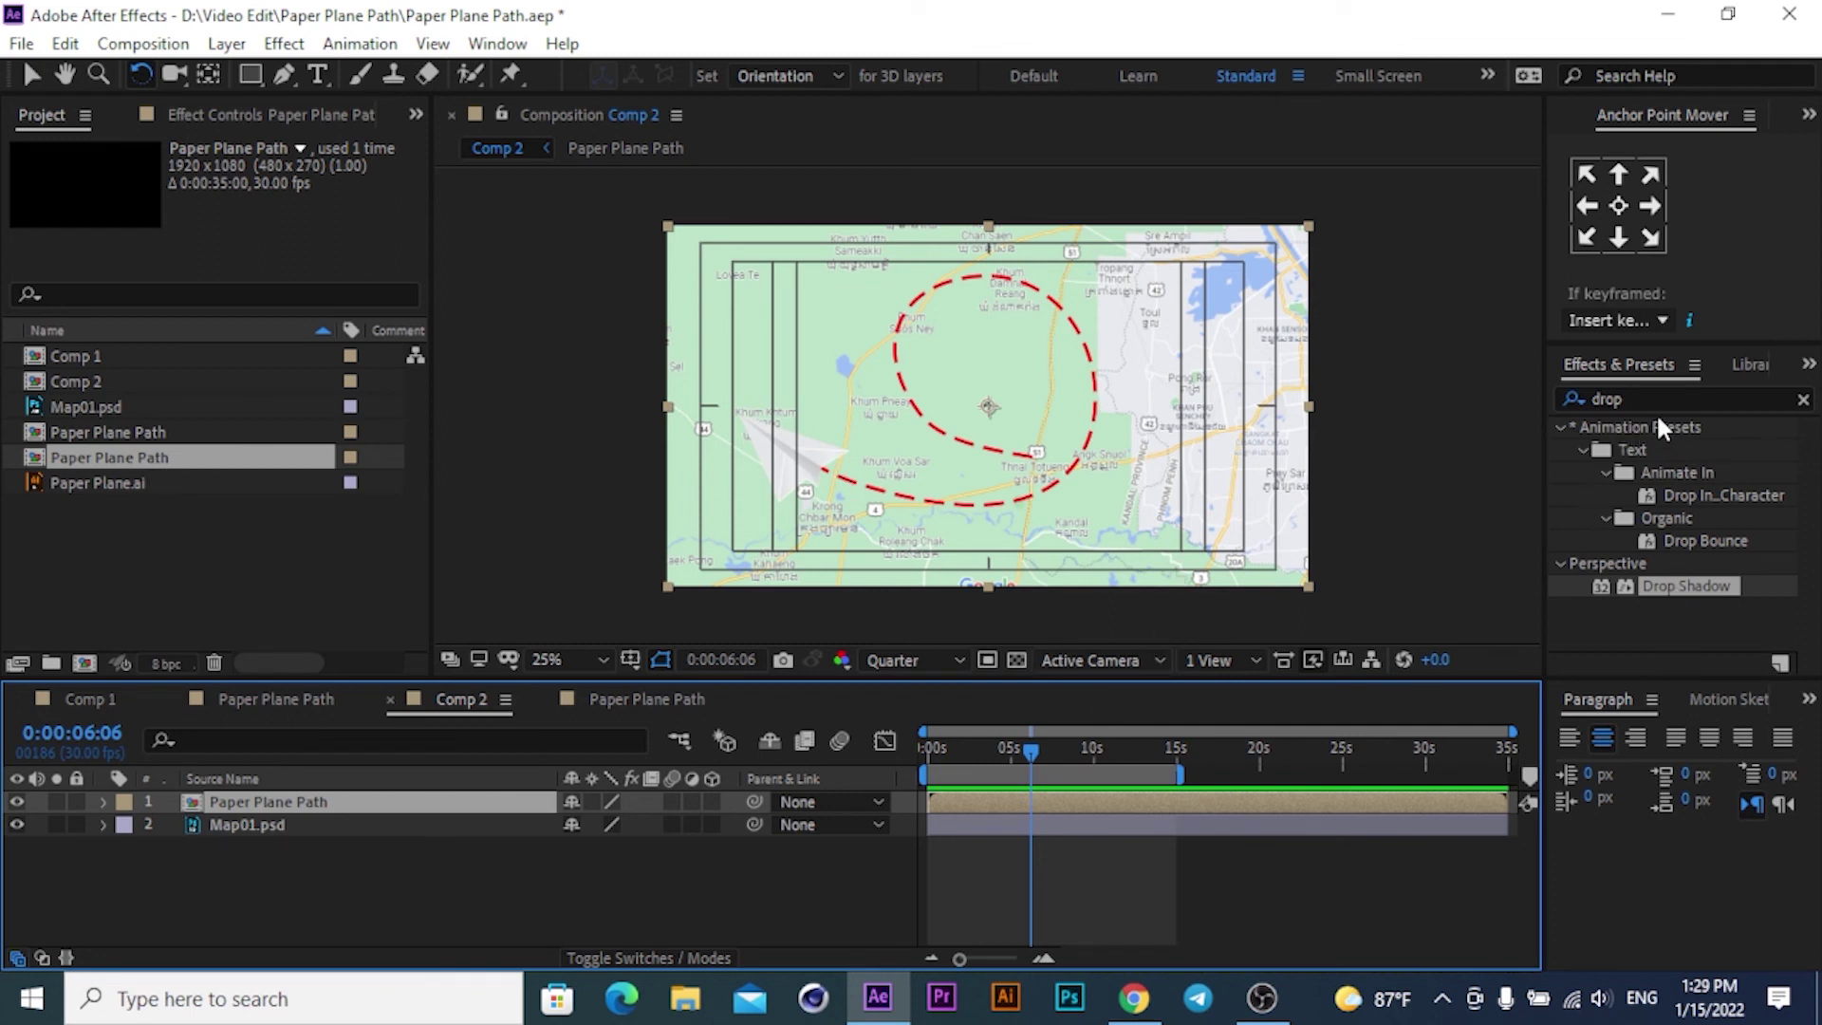
Search 'drop' in Effects & Presets and apply Drop Shadow to the Paper Plane Path layer.
{"action": "left_click", "coordinate": [1802, 401]}
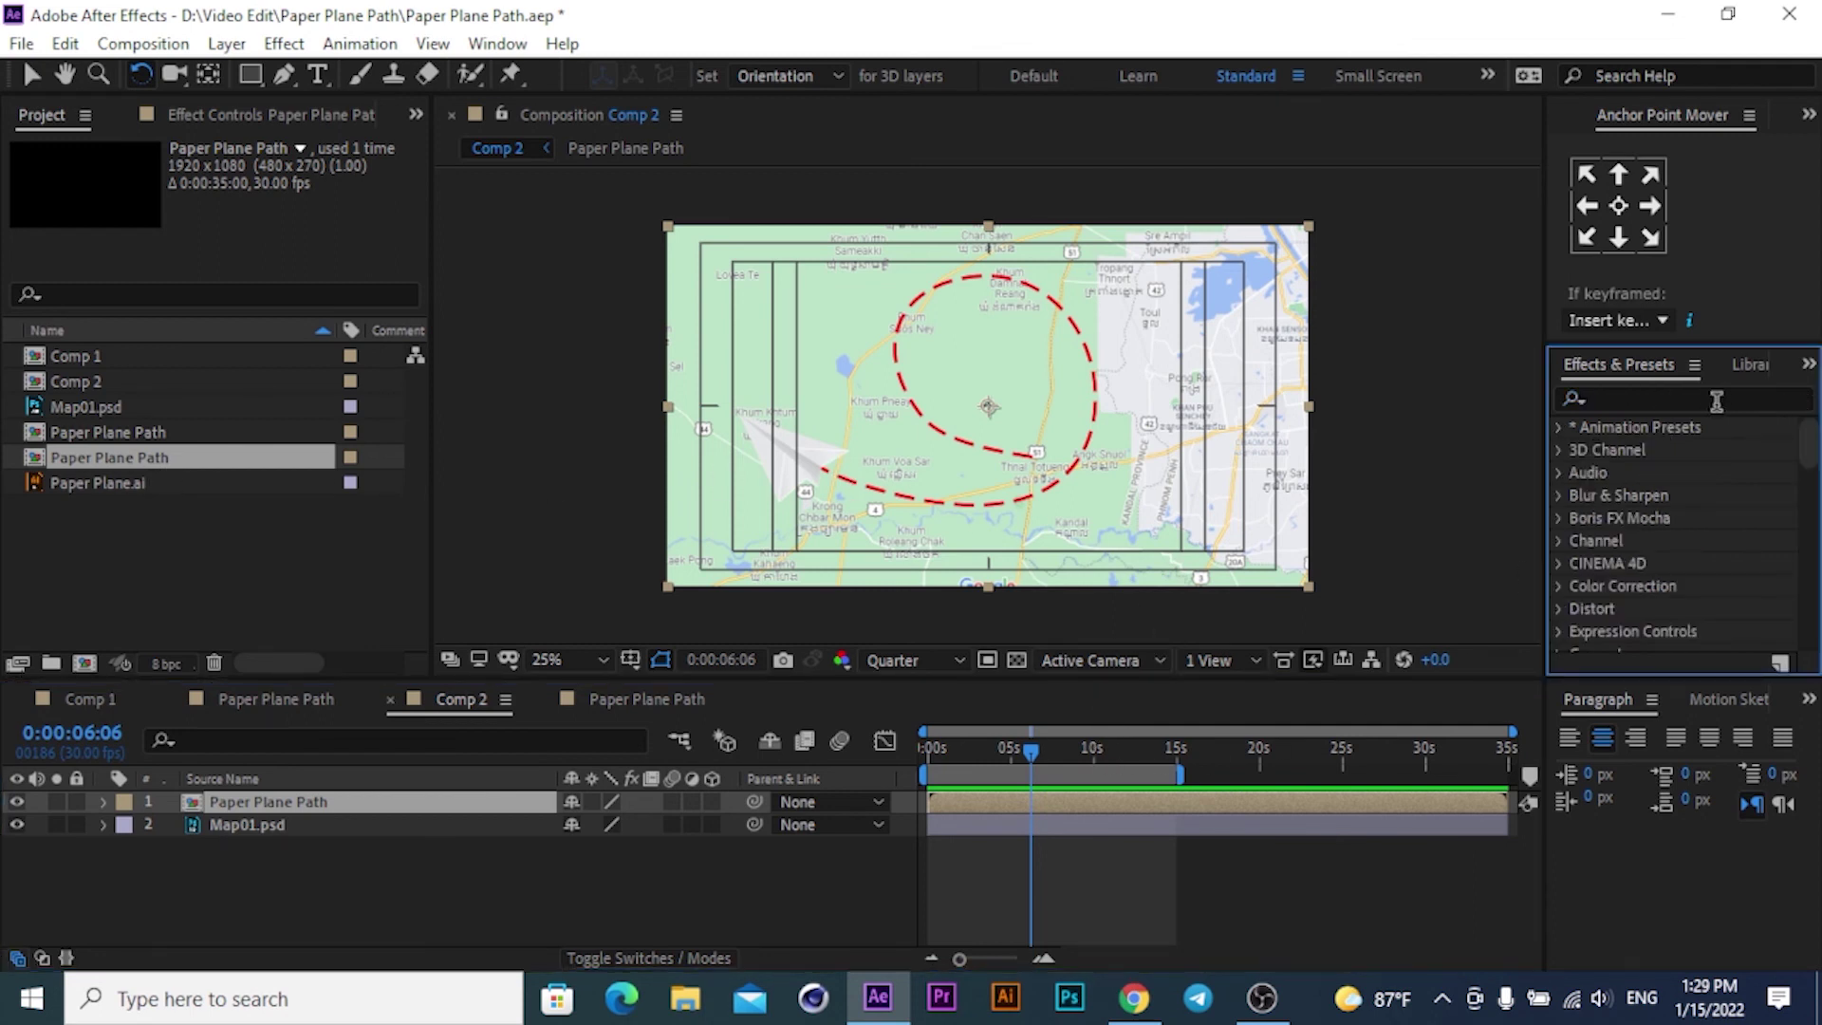
{"action": "left_click", "coordinate": [1648, 400]}
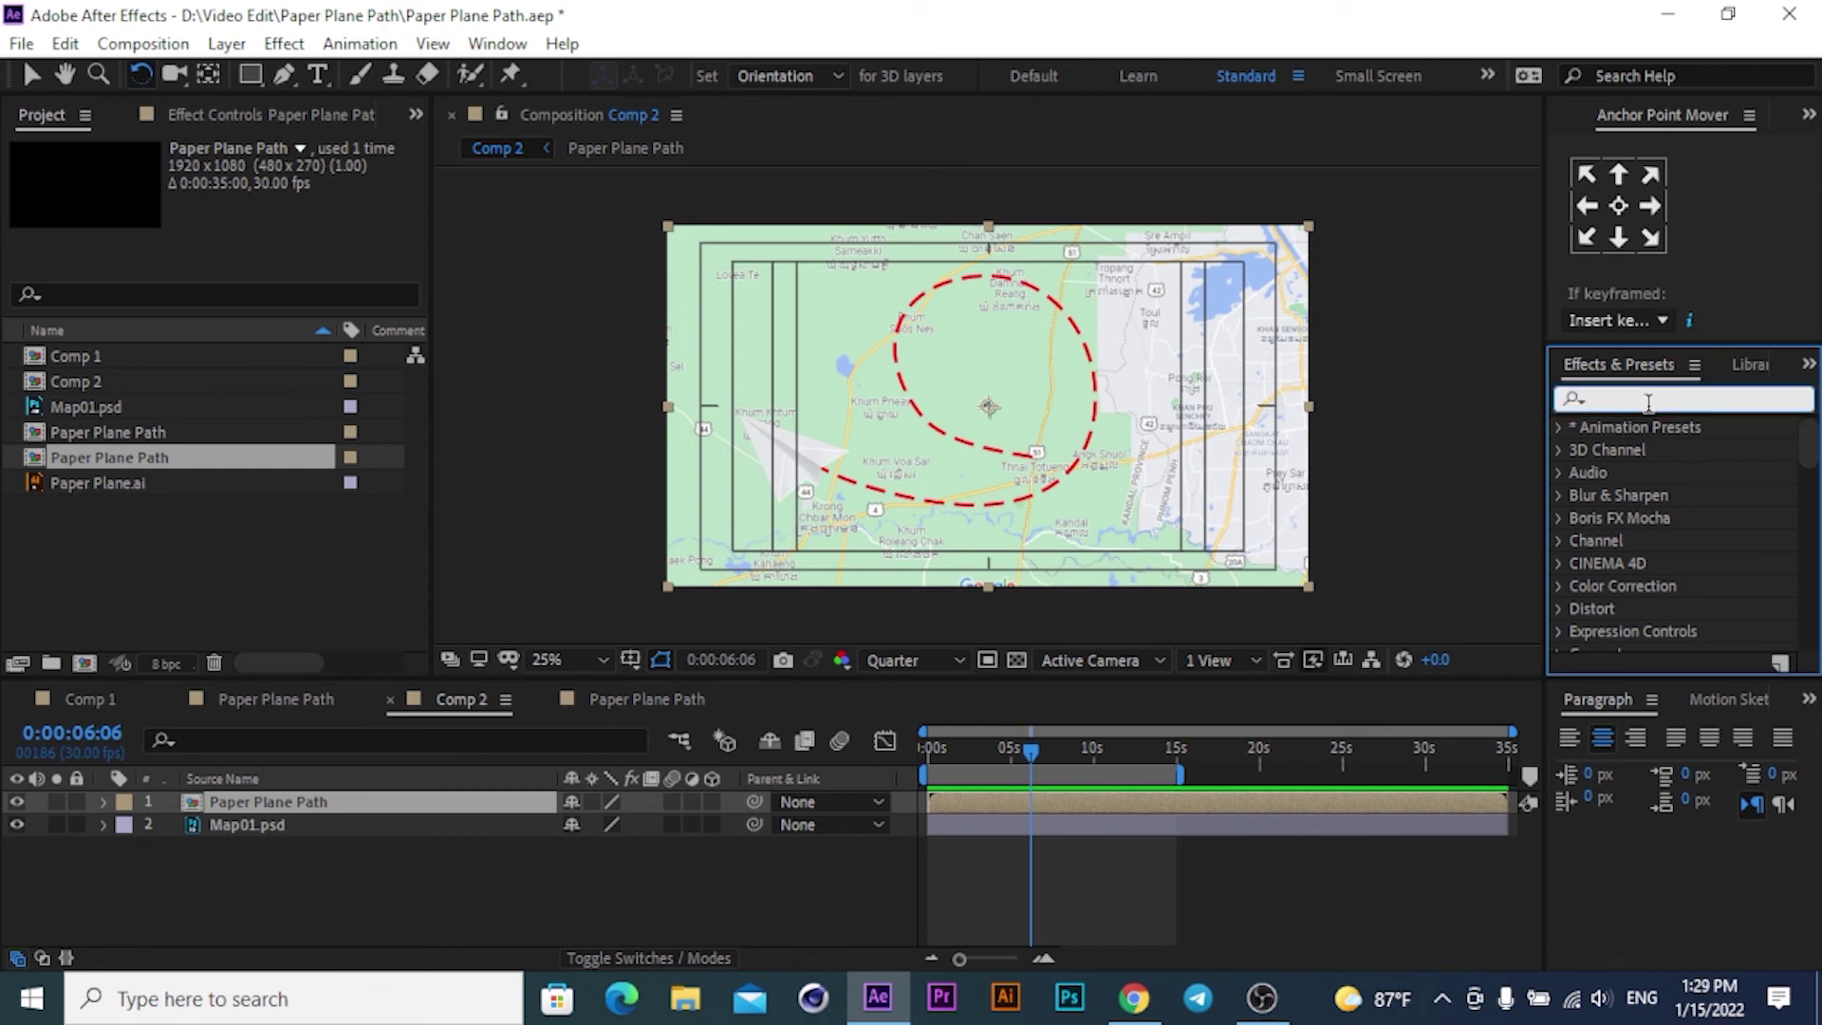
{"action": "type", "text": "drop"}
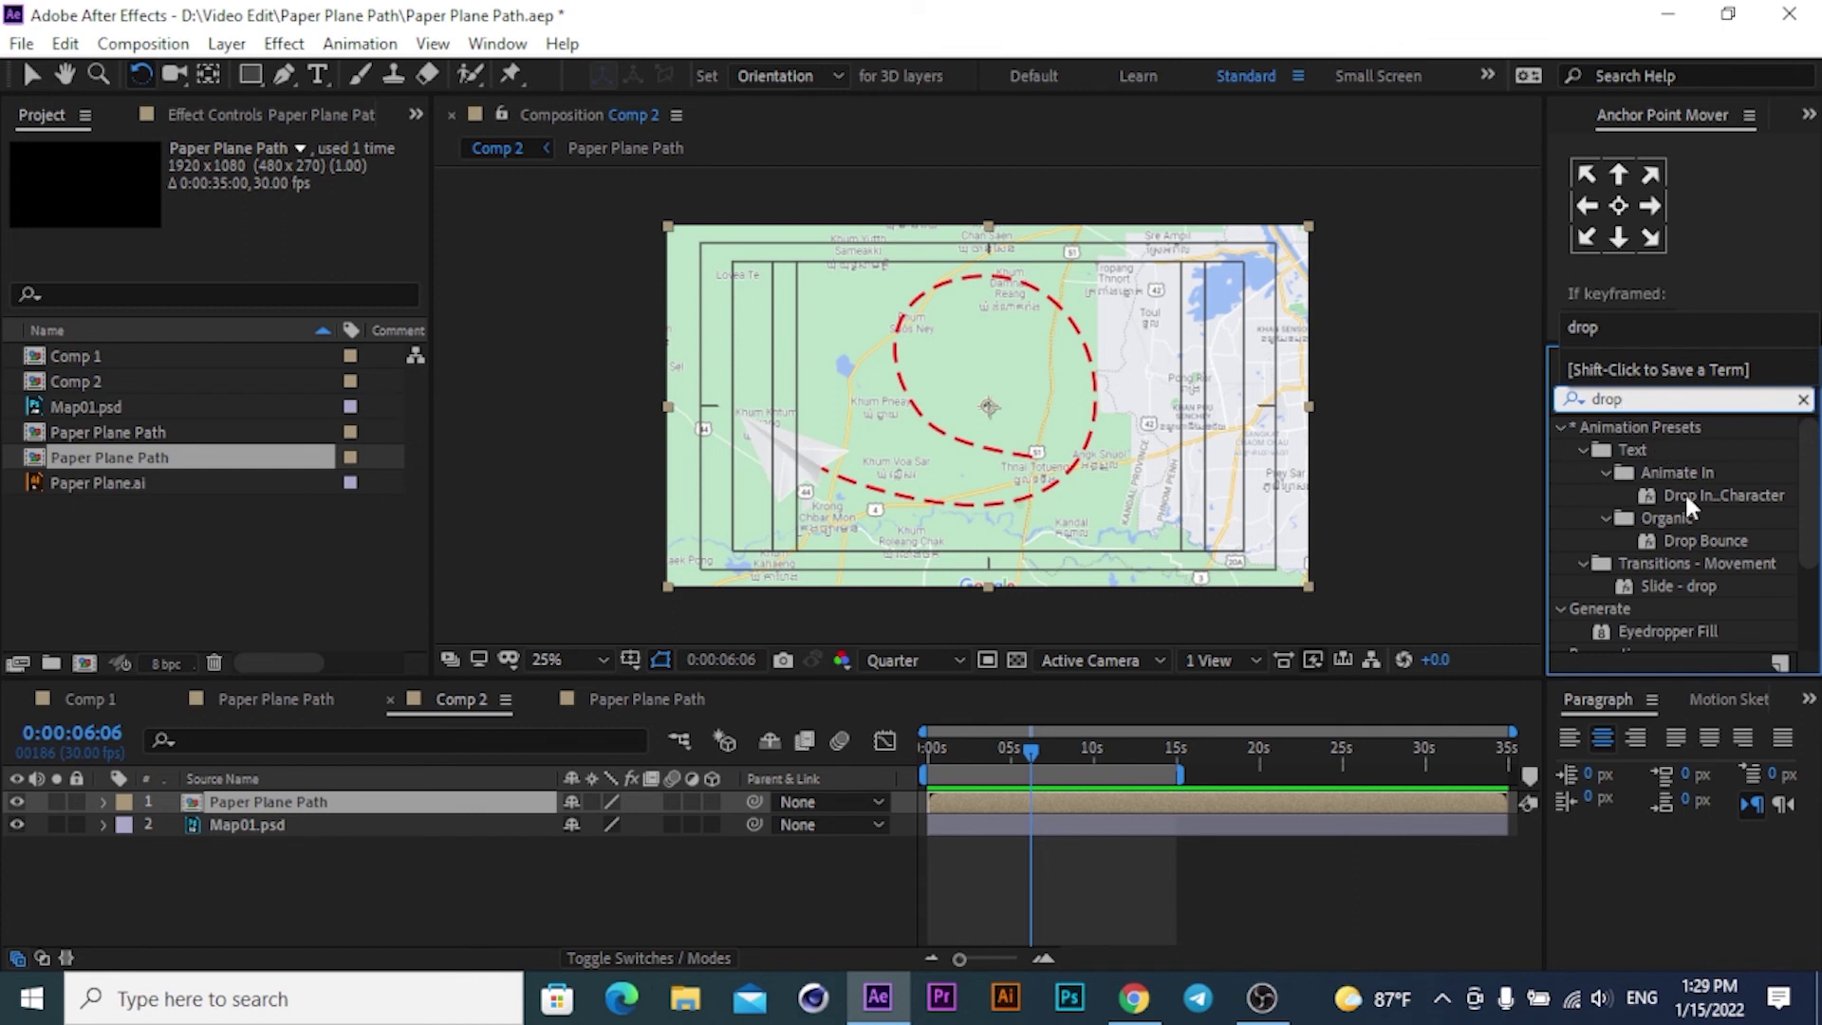
{"action": "left_click", "coordinate": [1606, 583]}
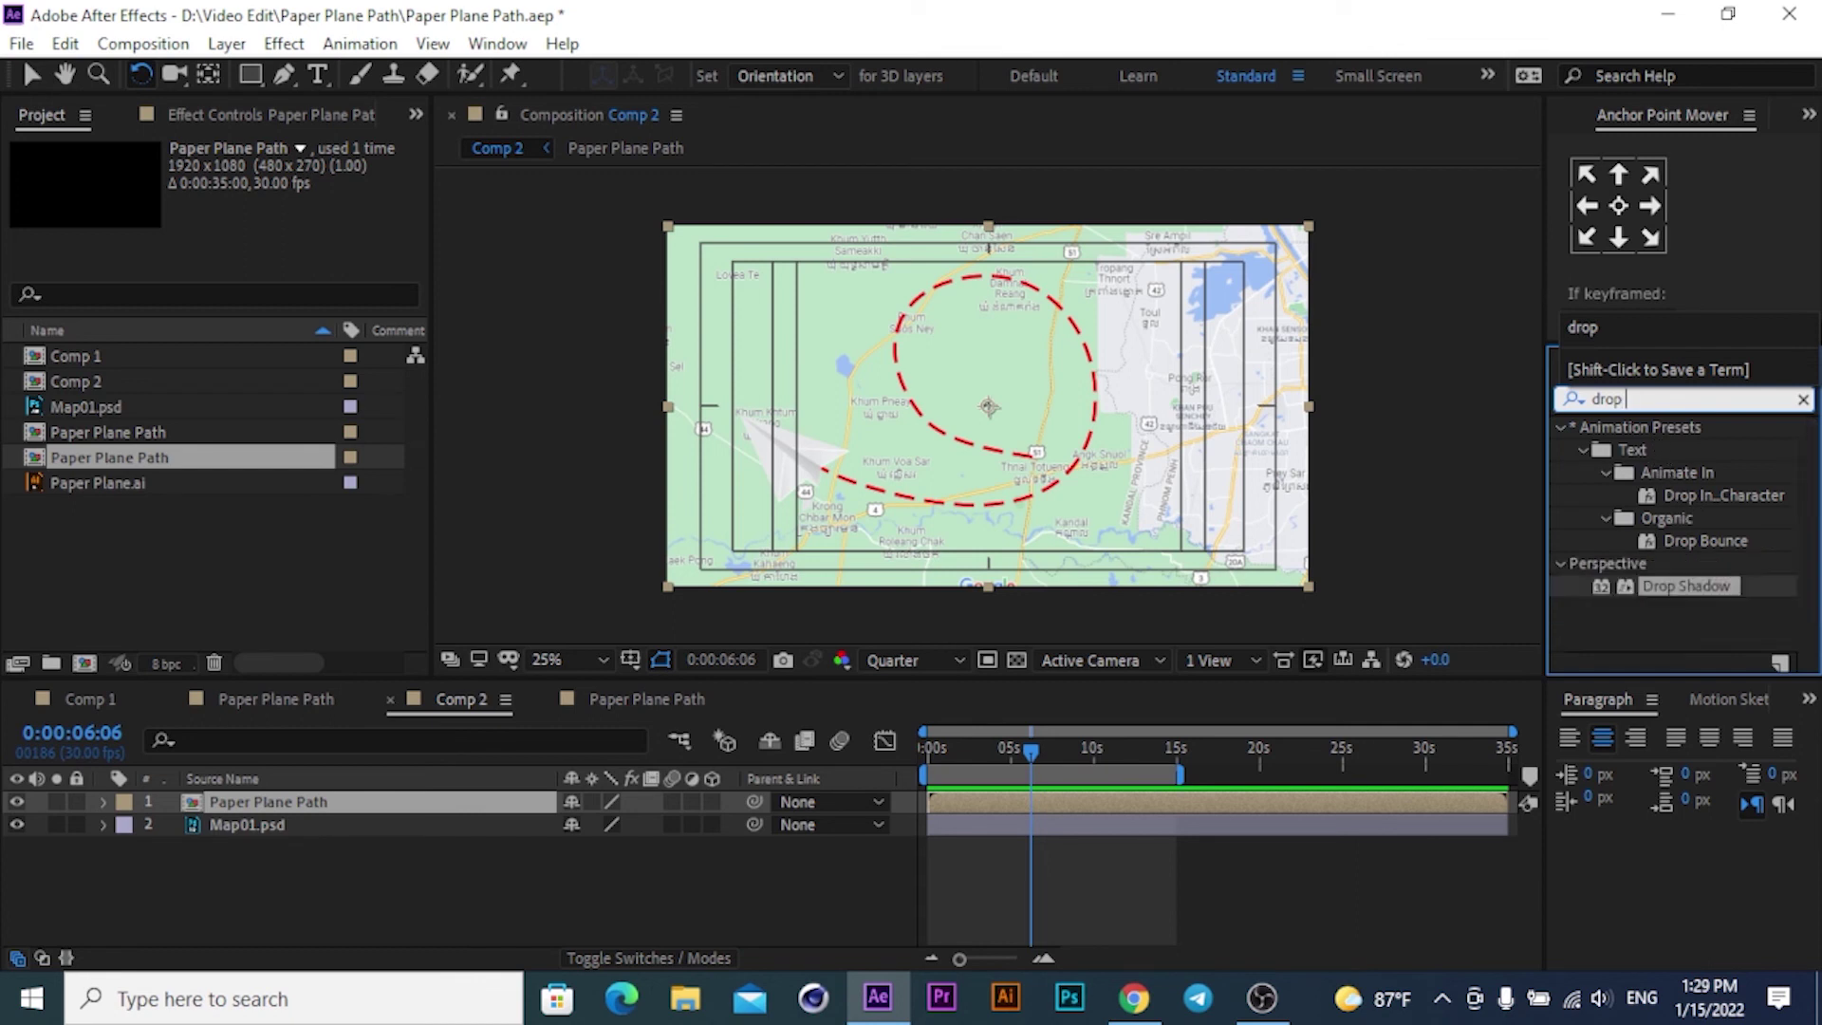
{"action": "left_click", "coordinate": [1680, 588]}
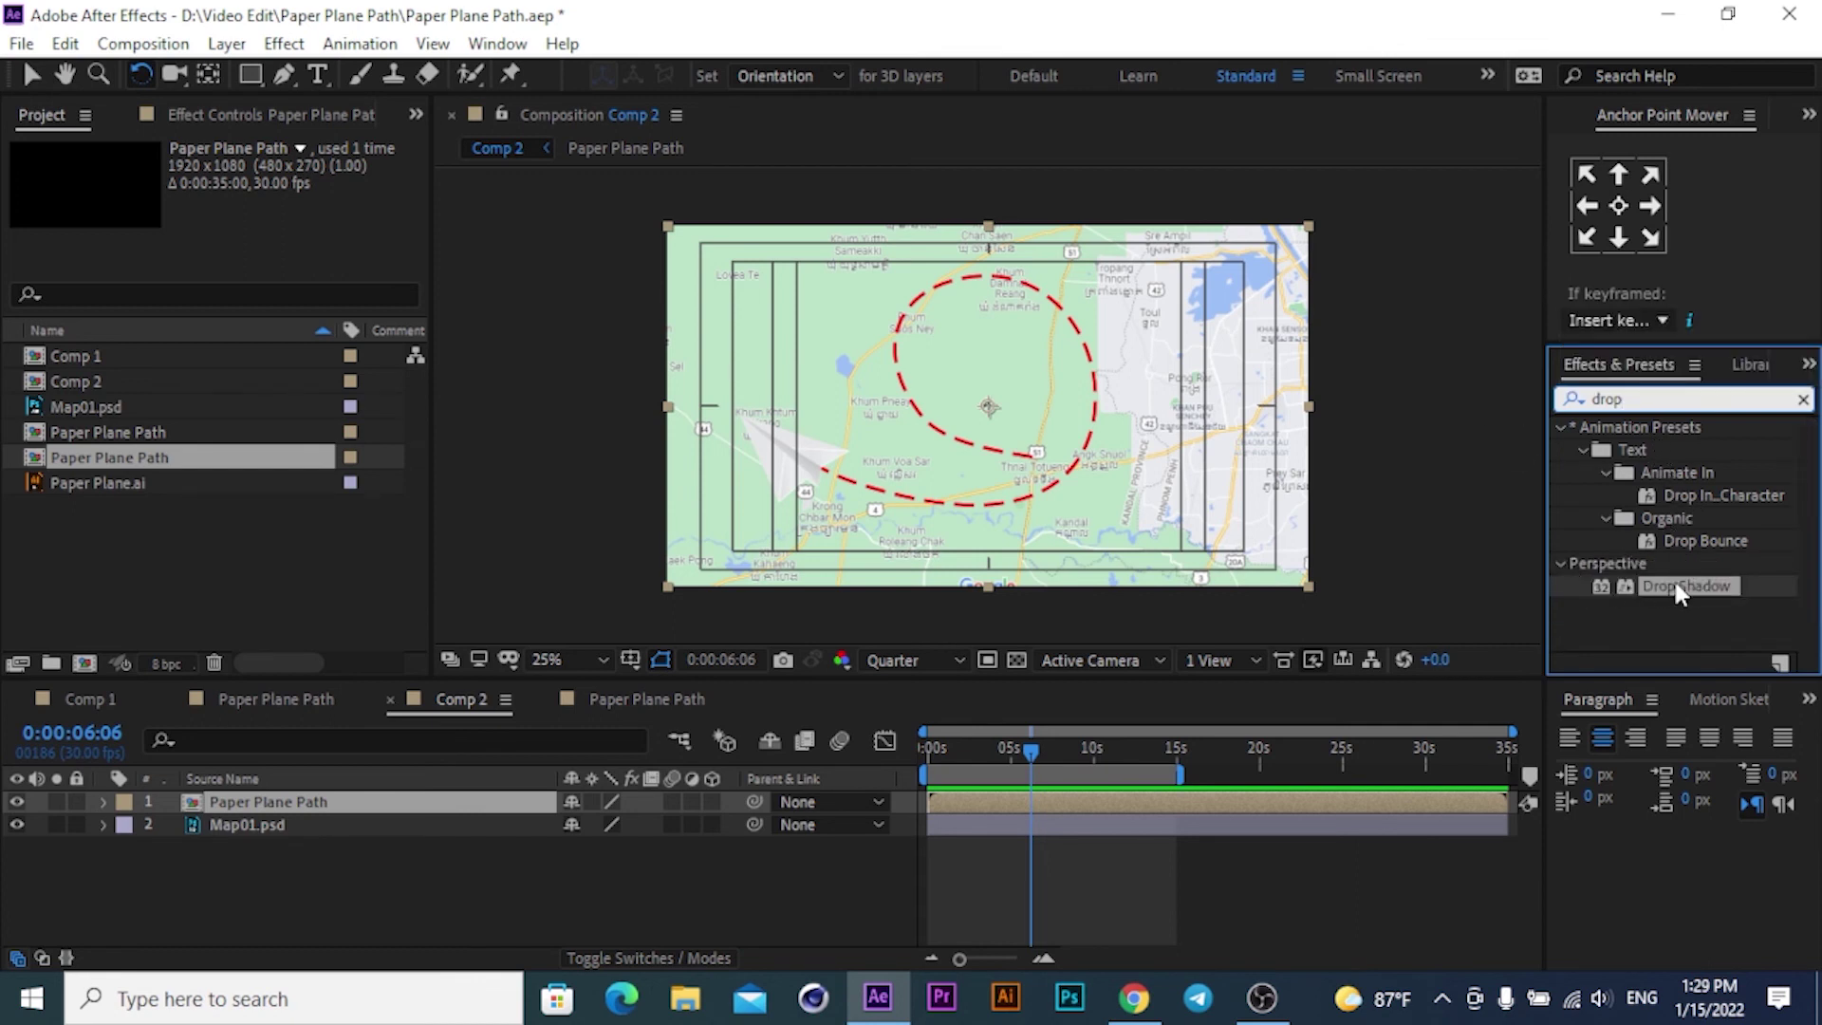
{"action": "left_click_drag", "start_coordinate": [1679, 590], "coordinate": [1011, 804]}
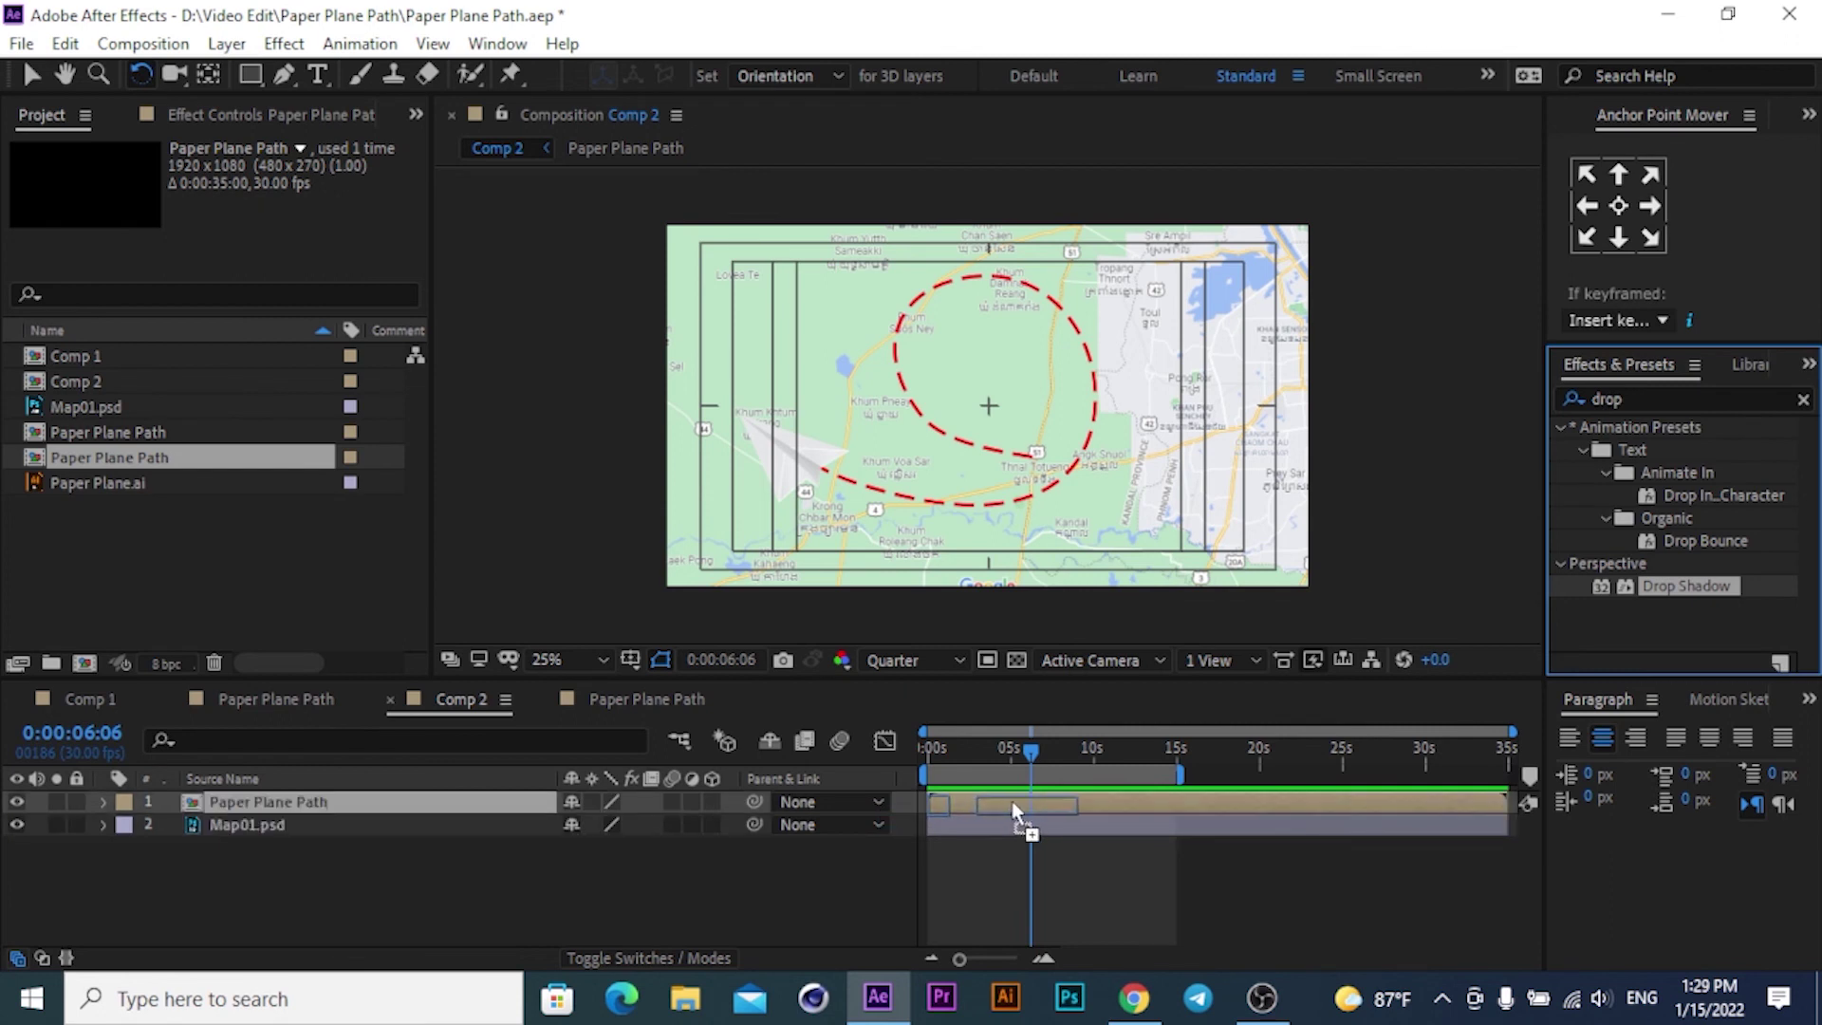
{"action": "left_click_drag", "start_coordinate": [1011, 801], "coordinate": [1022, 800]}
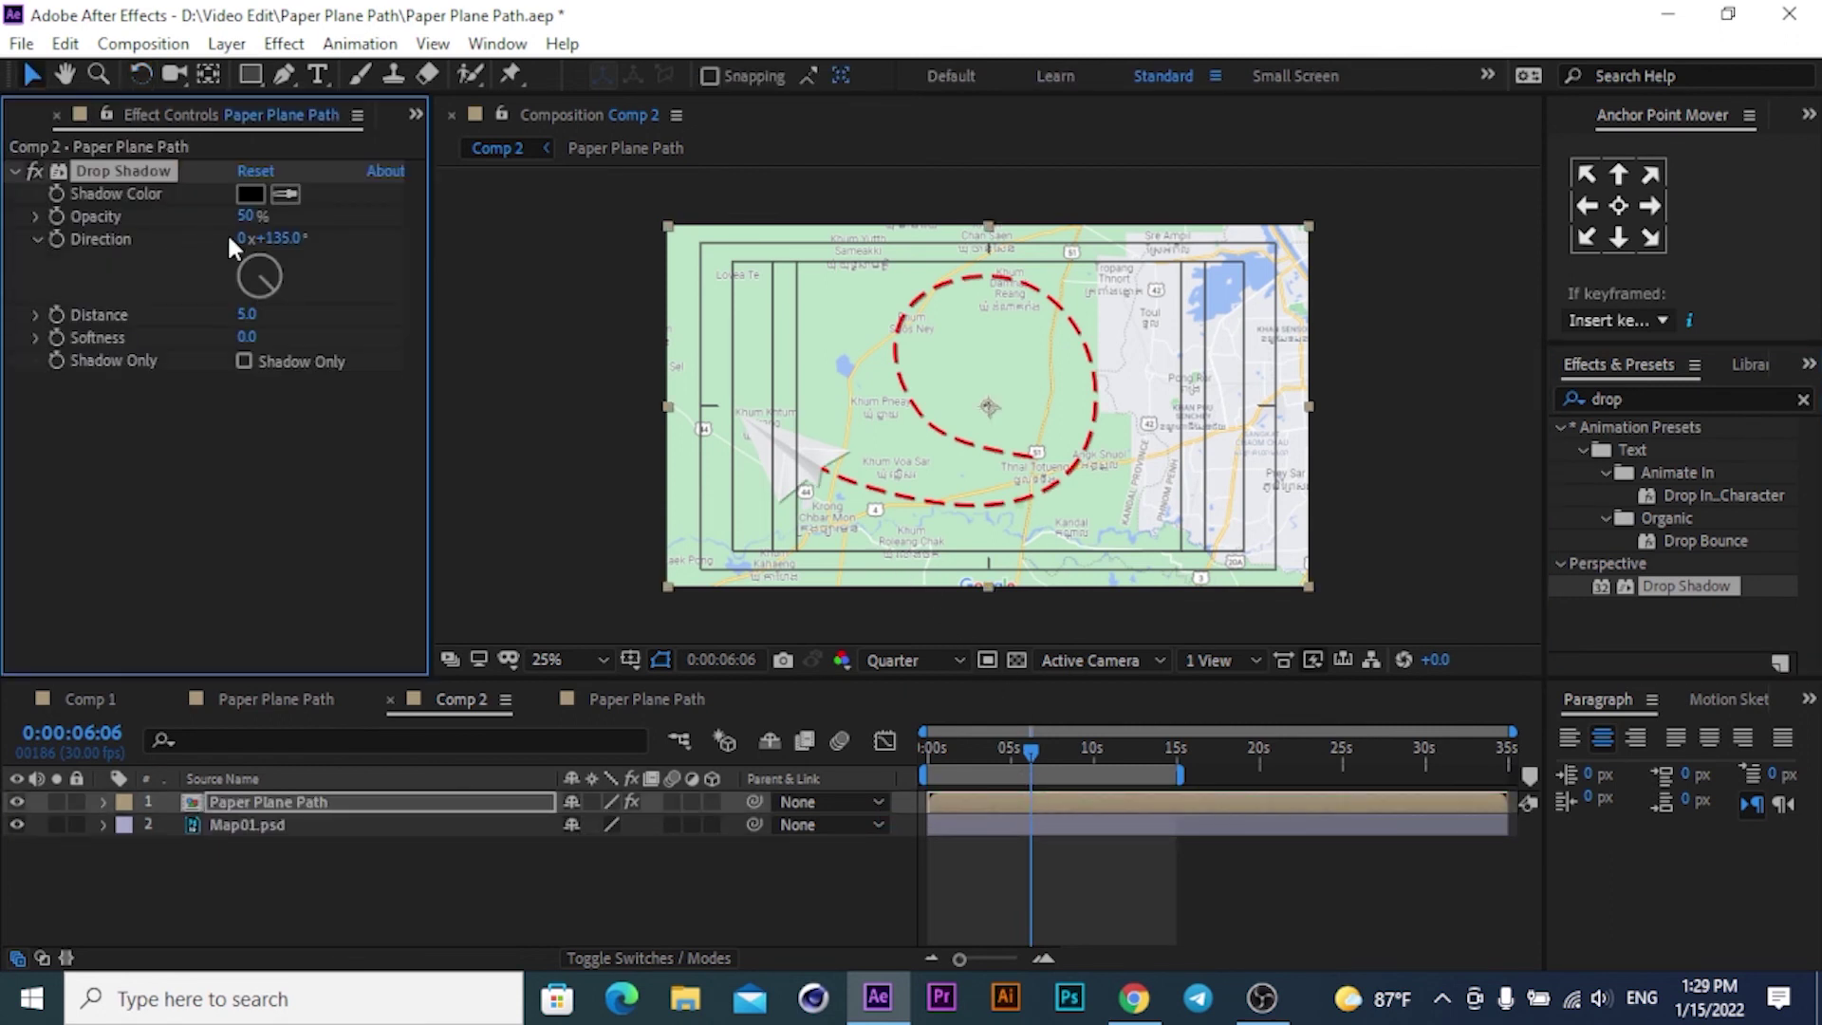
Set the Drop Shadow to distance 60, direction 207° and softness 30.
{"action": "left_click_drag", "start_coordinate": [246, 314], "coordinate": [321, 314]}
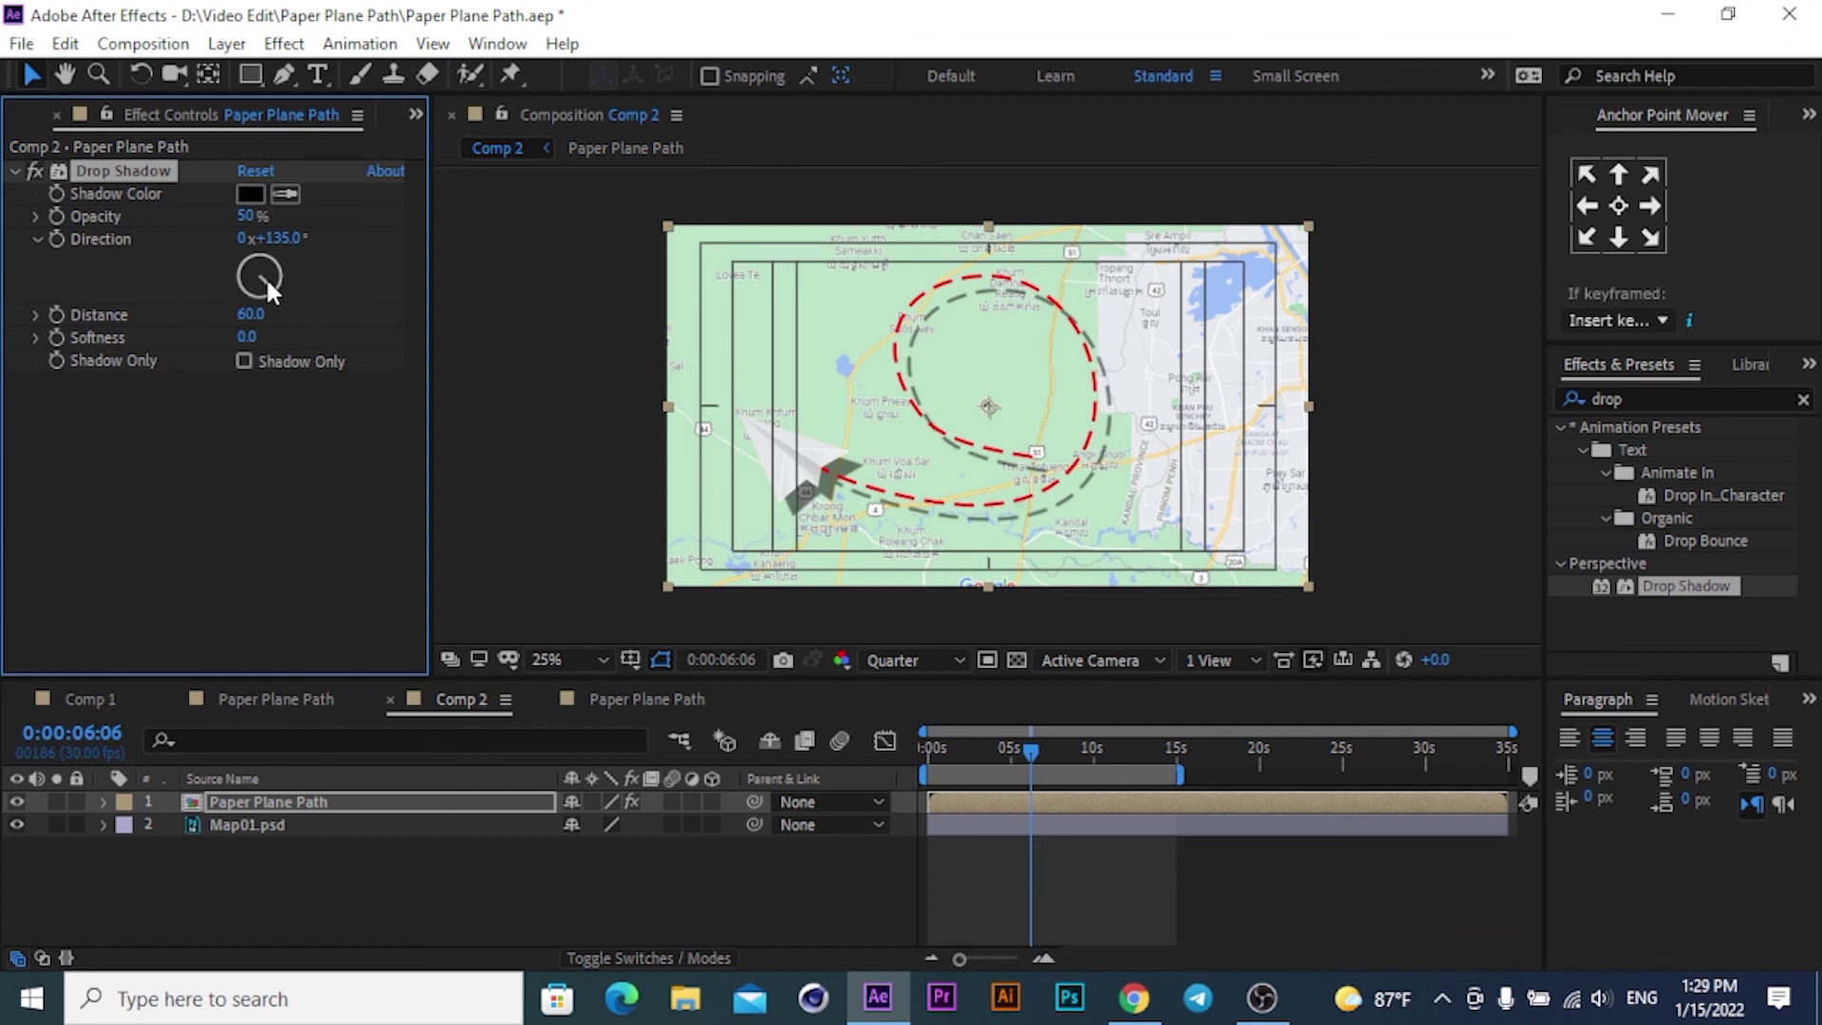
{"action": "left_click_drag", "start_coordinate": [259, 281], "coordinate": [250, 306]}
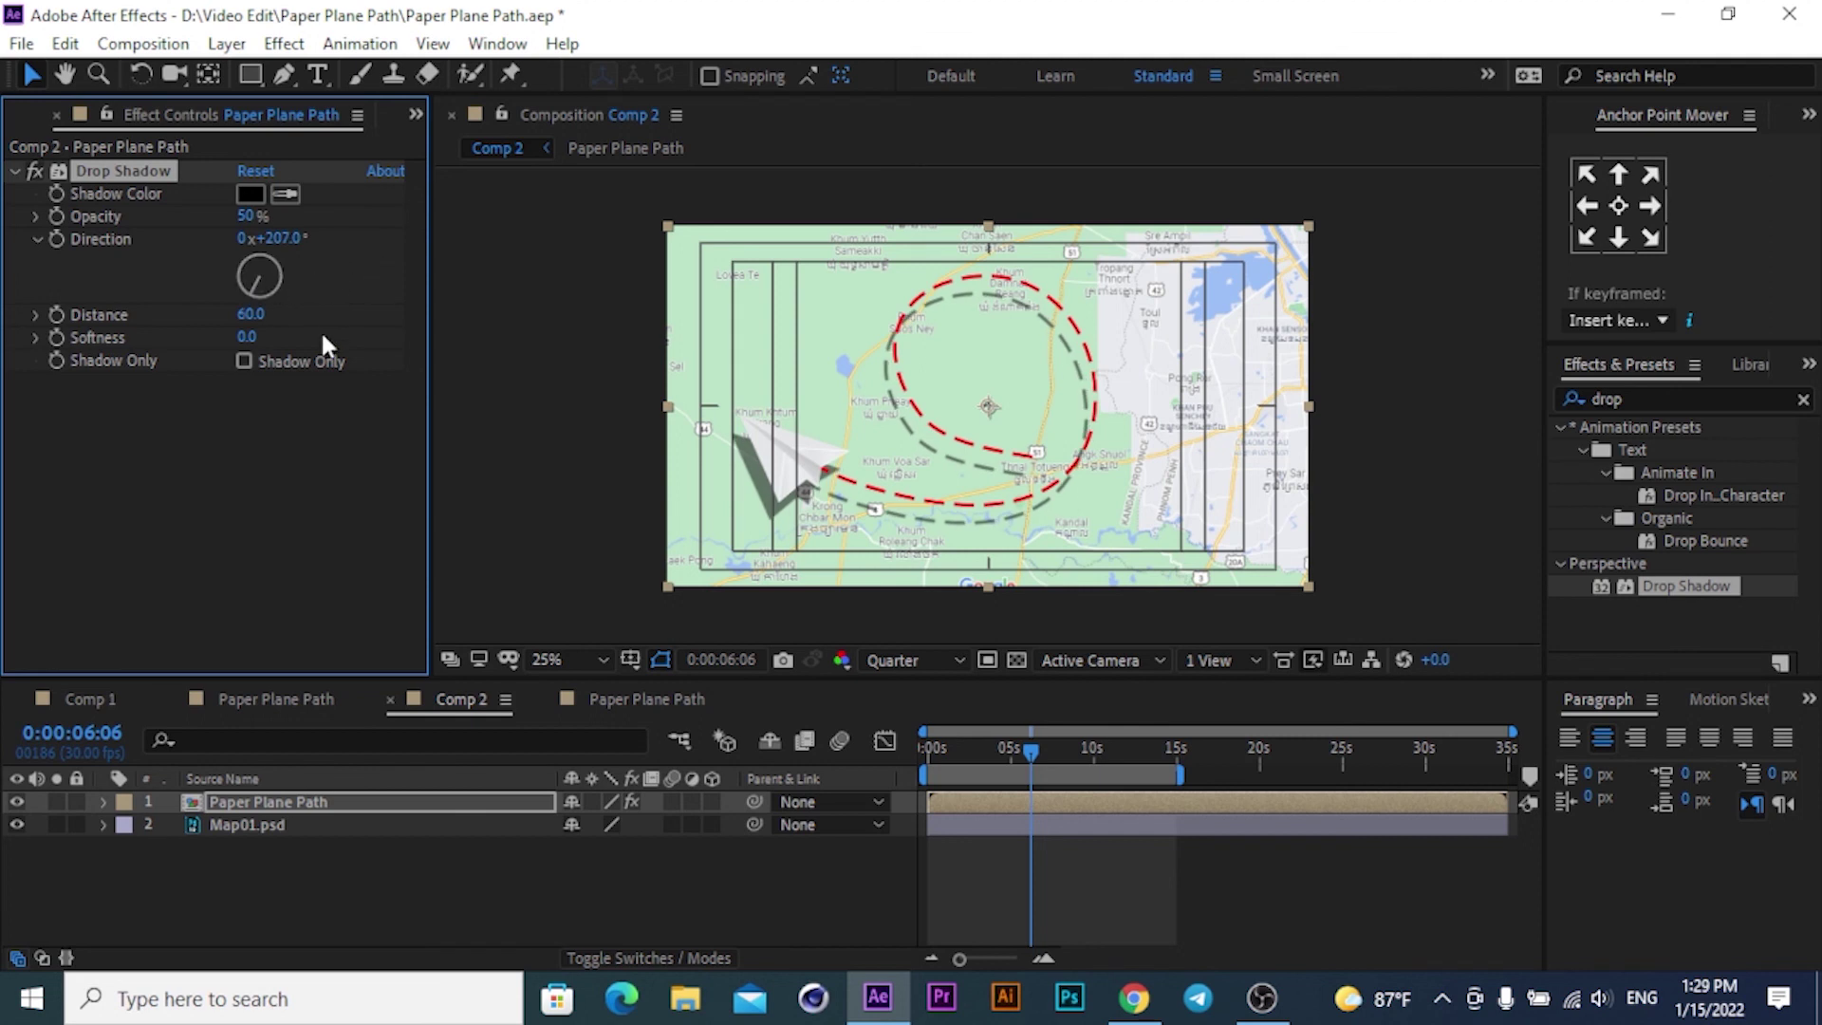
{"action": "left_click_drag", "start_coordinate": [247, 339], "coordinate": [281, 342]}
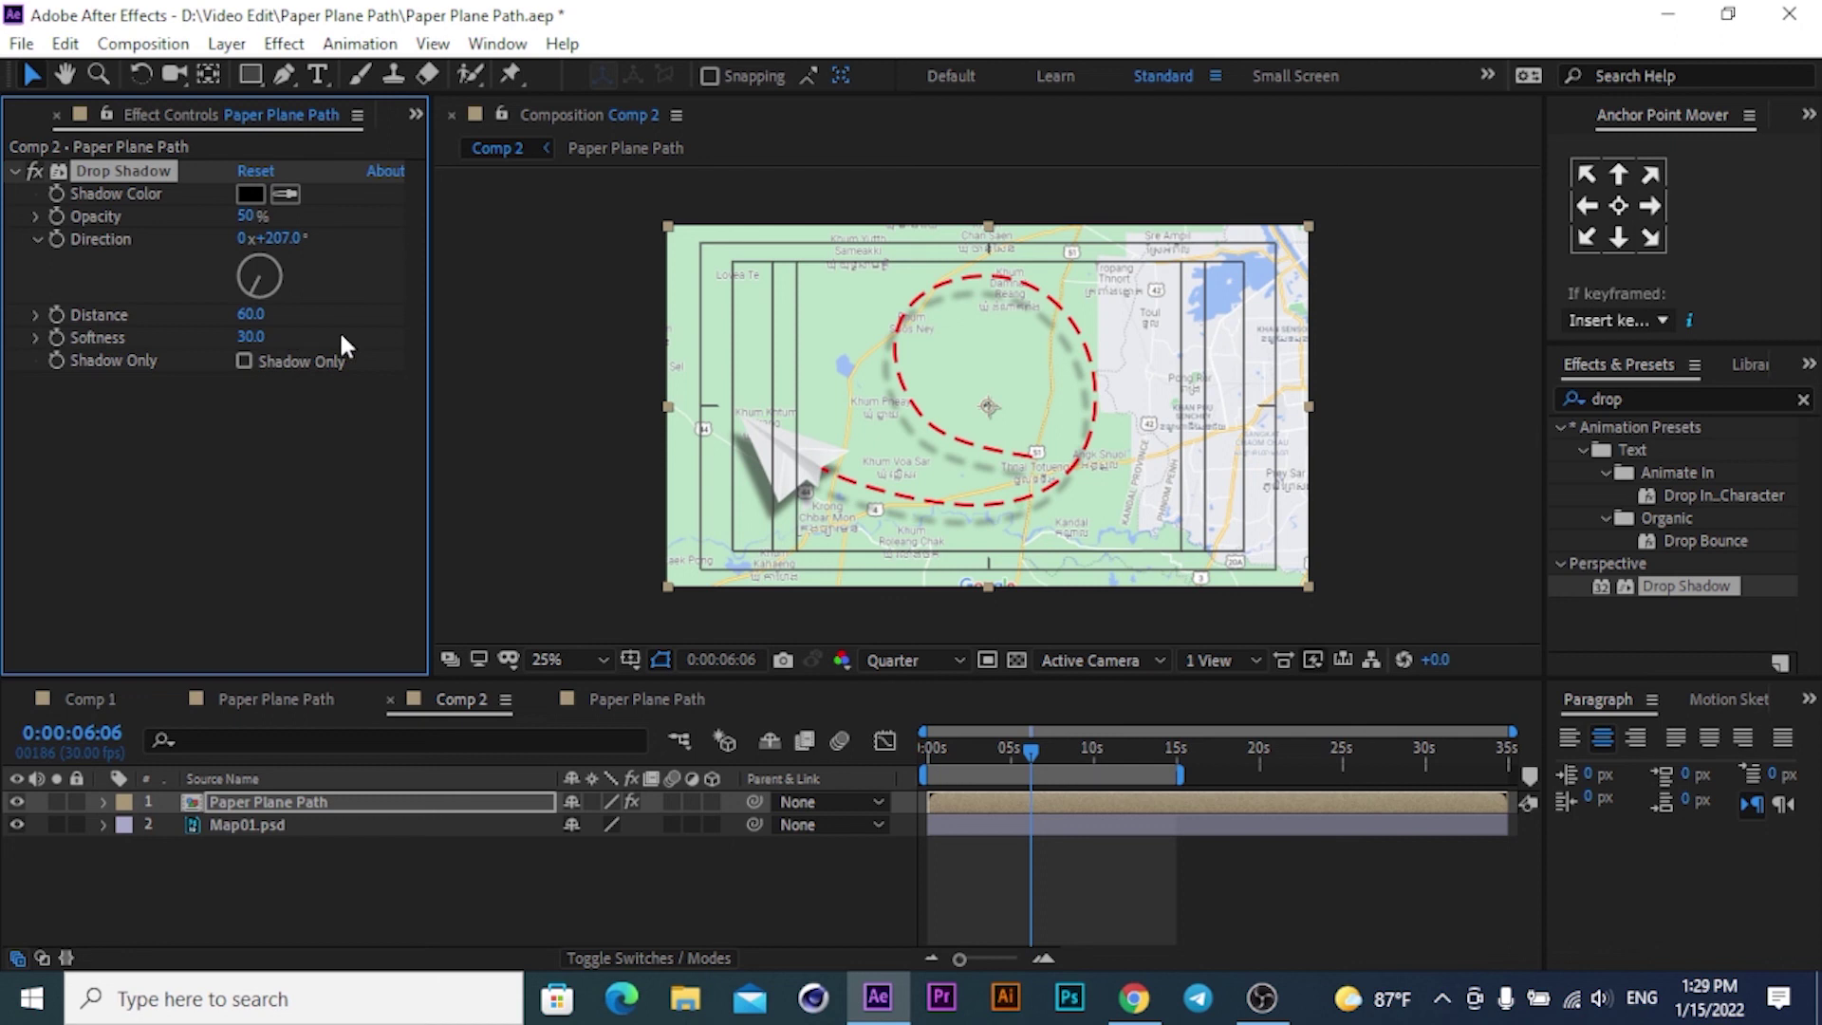
{"action": "left_click", "coordinate": [249, 194]}
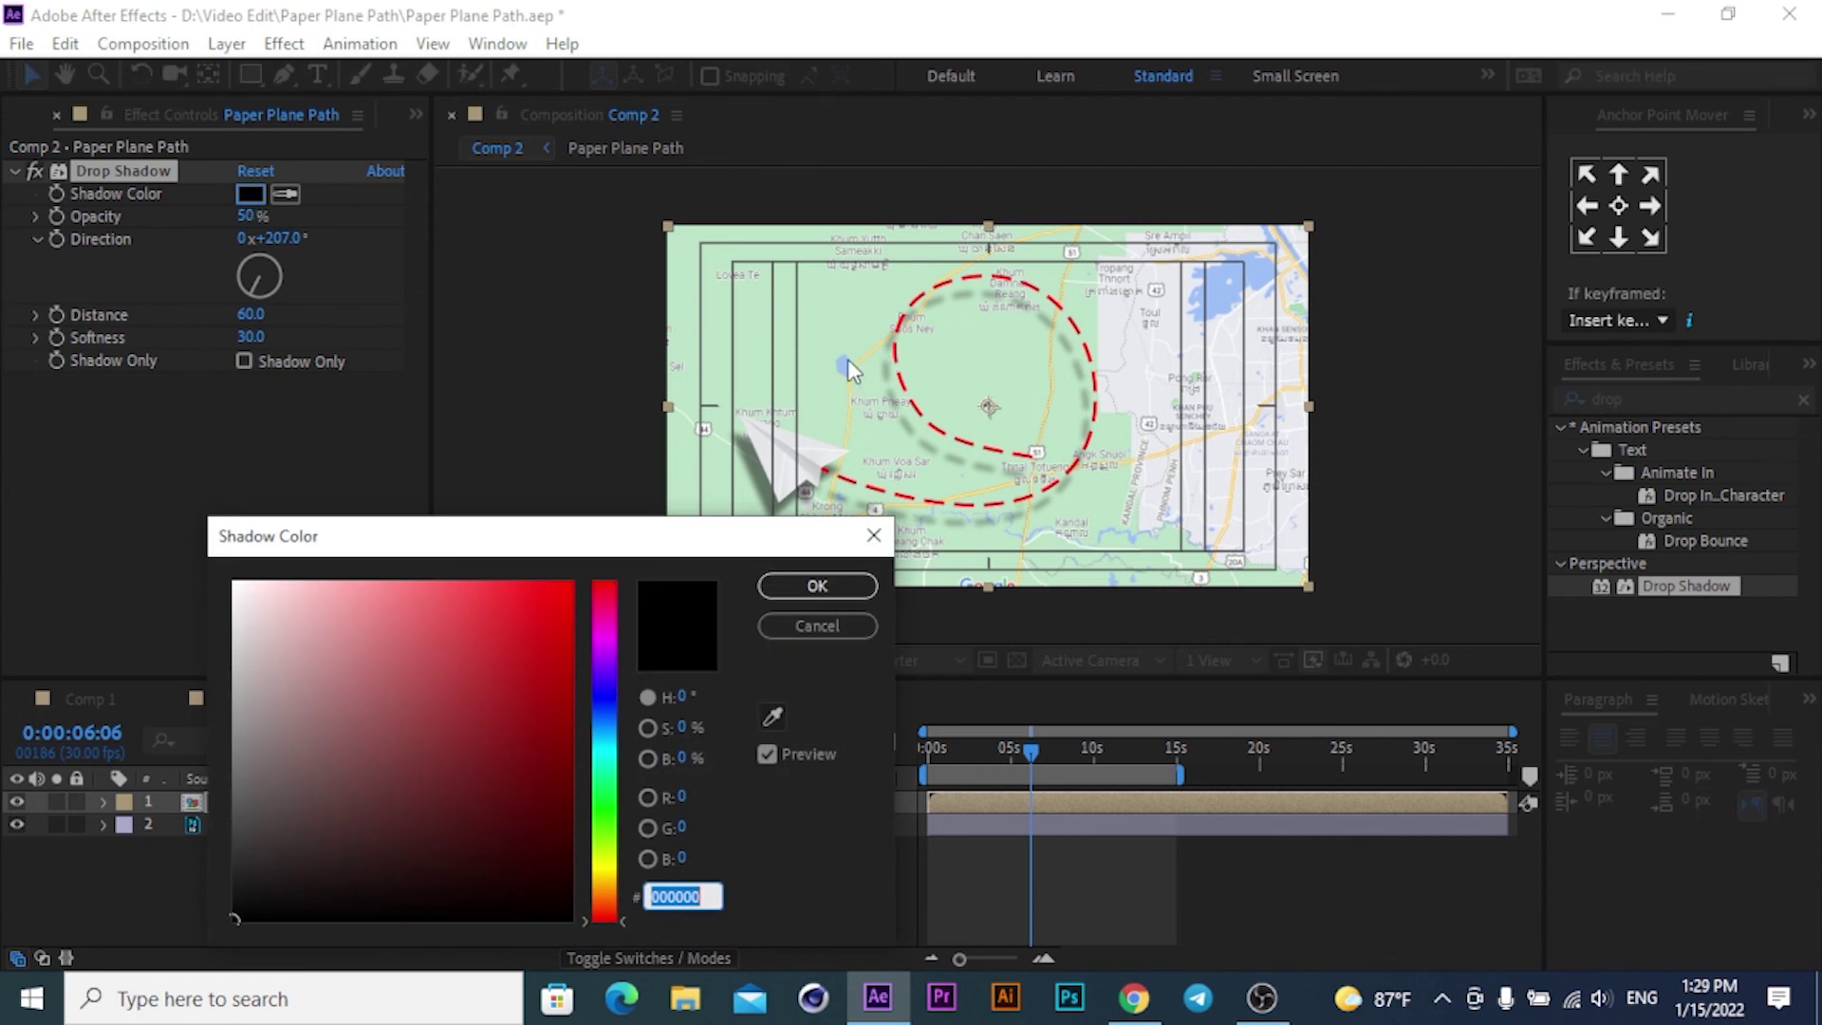
Sample the map's light green as the shadow colour with the Shadow Color eyedropper.
{"action": "left_click", "coordinate": [808, 619]}
{"action": "left_click", "coordinate": [289, 191]}
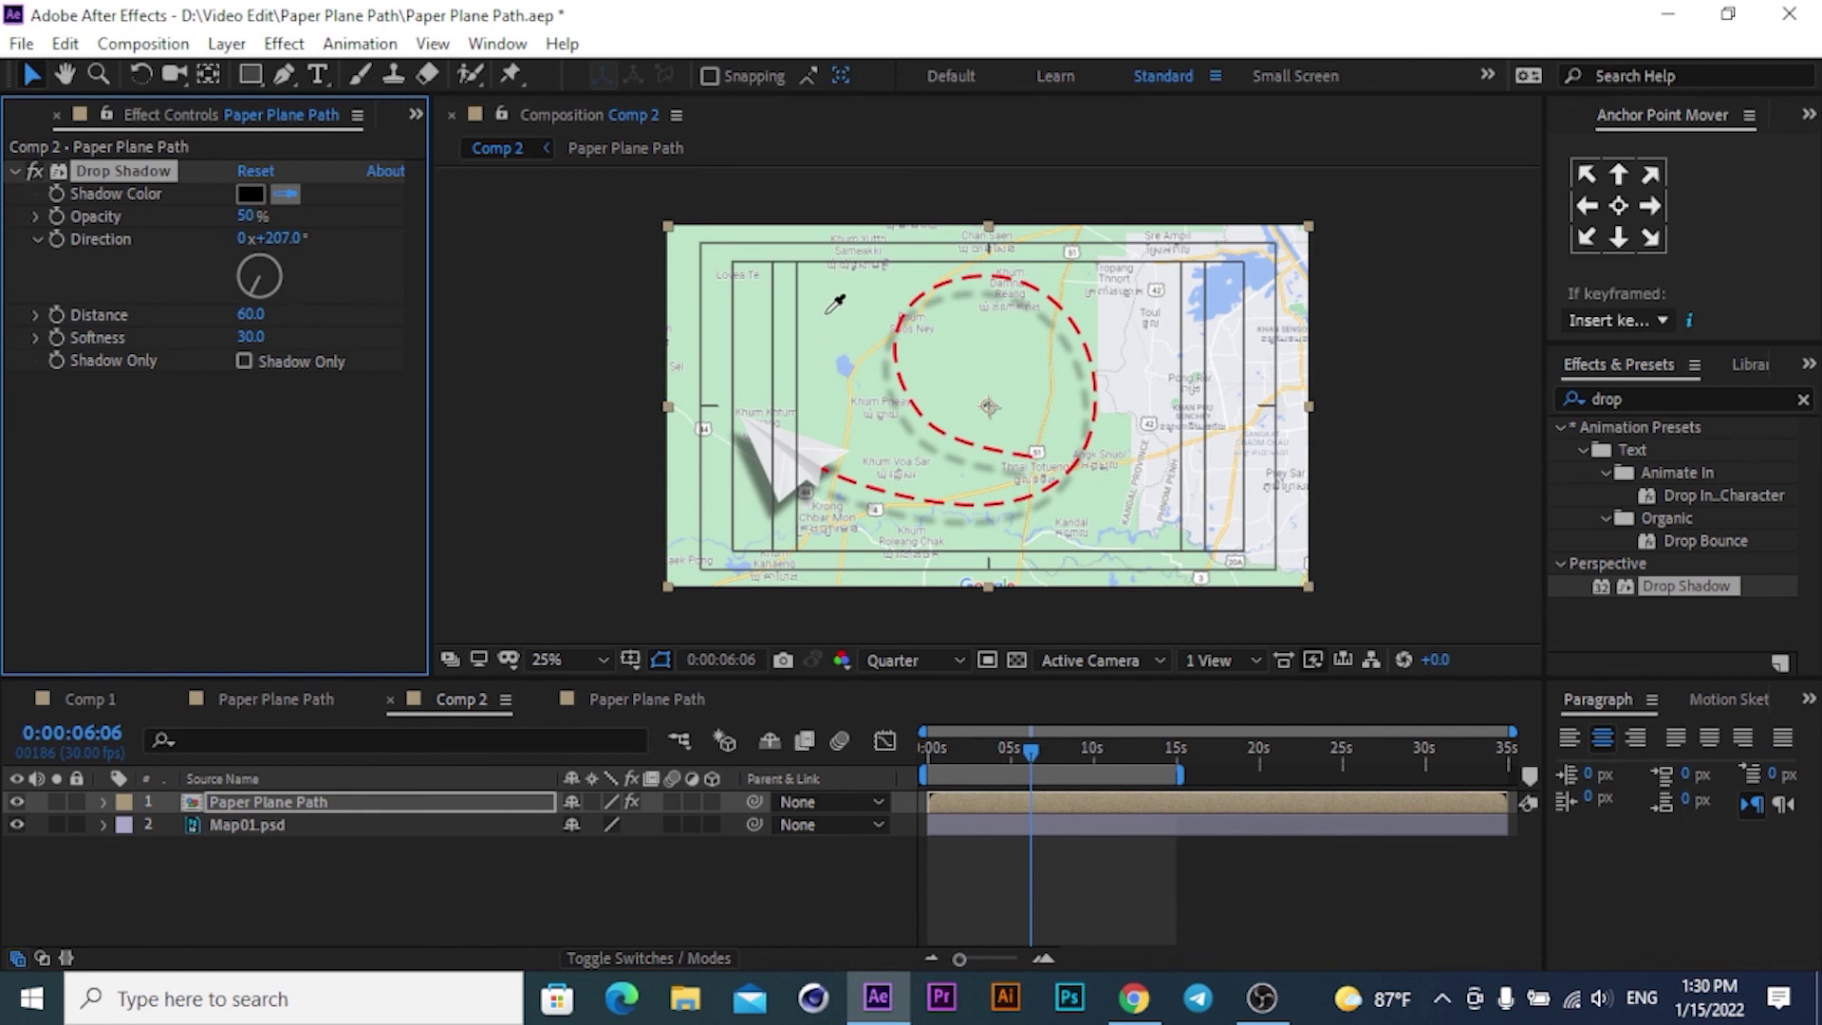
{"action": "left_click", "coordinate": [819, 305]}
Darken the shadow colour to a muted green-grey (5C7362) and confirm it.
{"action": "left_click", "coordinate": [250, 194]}
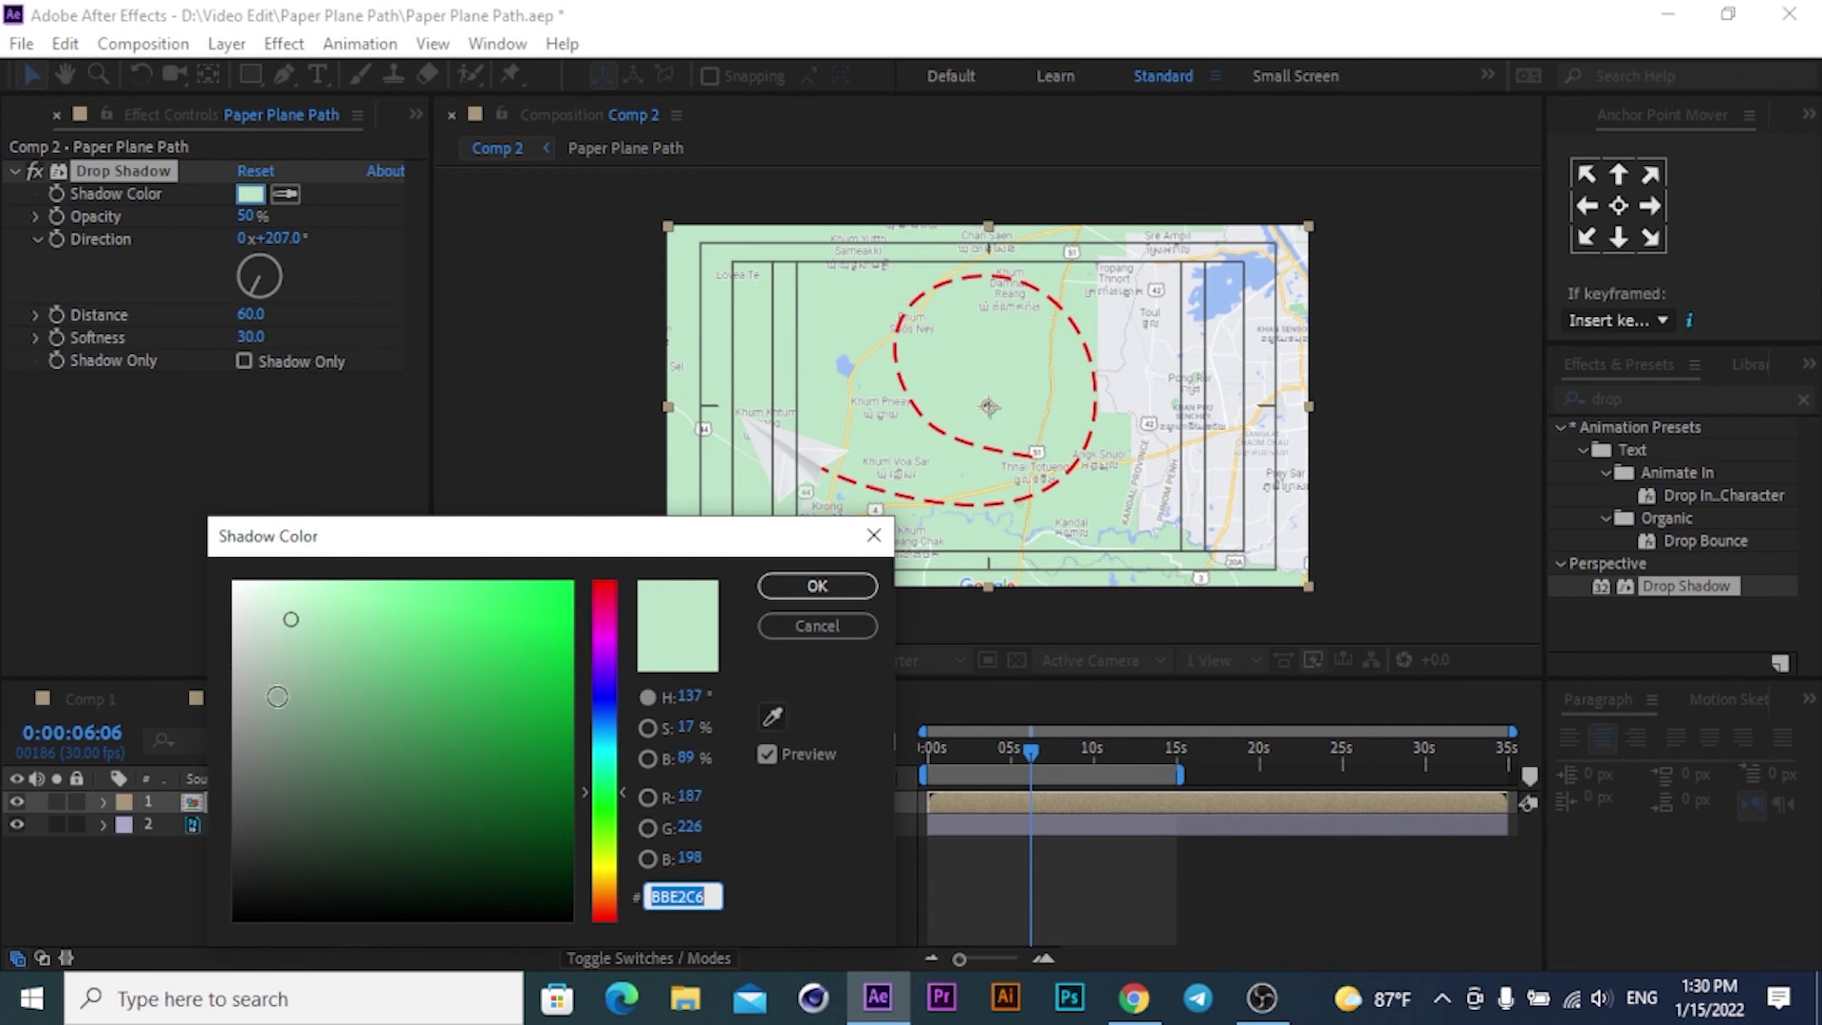
{"action": "left_click_drag", "start_coordinate": [294, 693], "coordinate": [291, 757]}
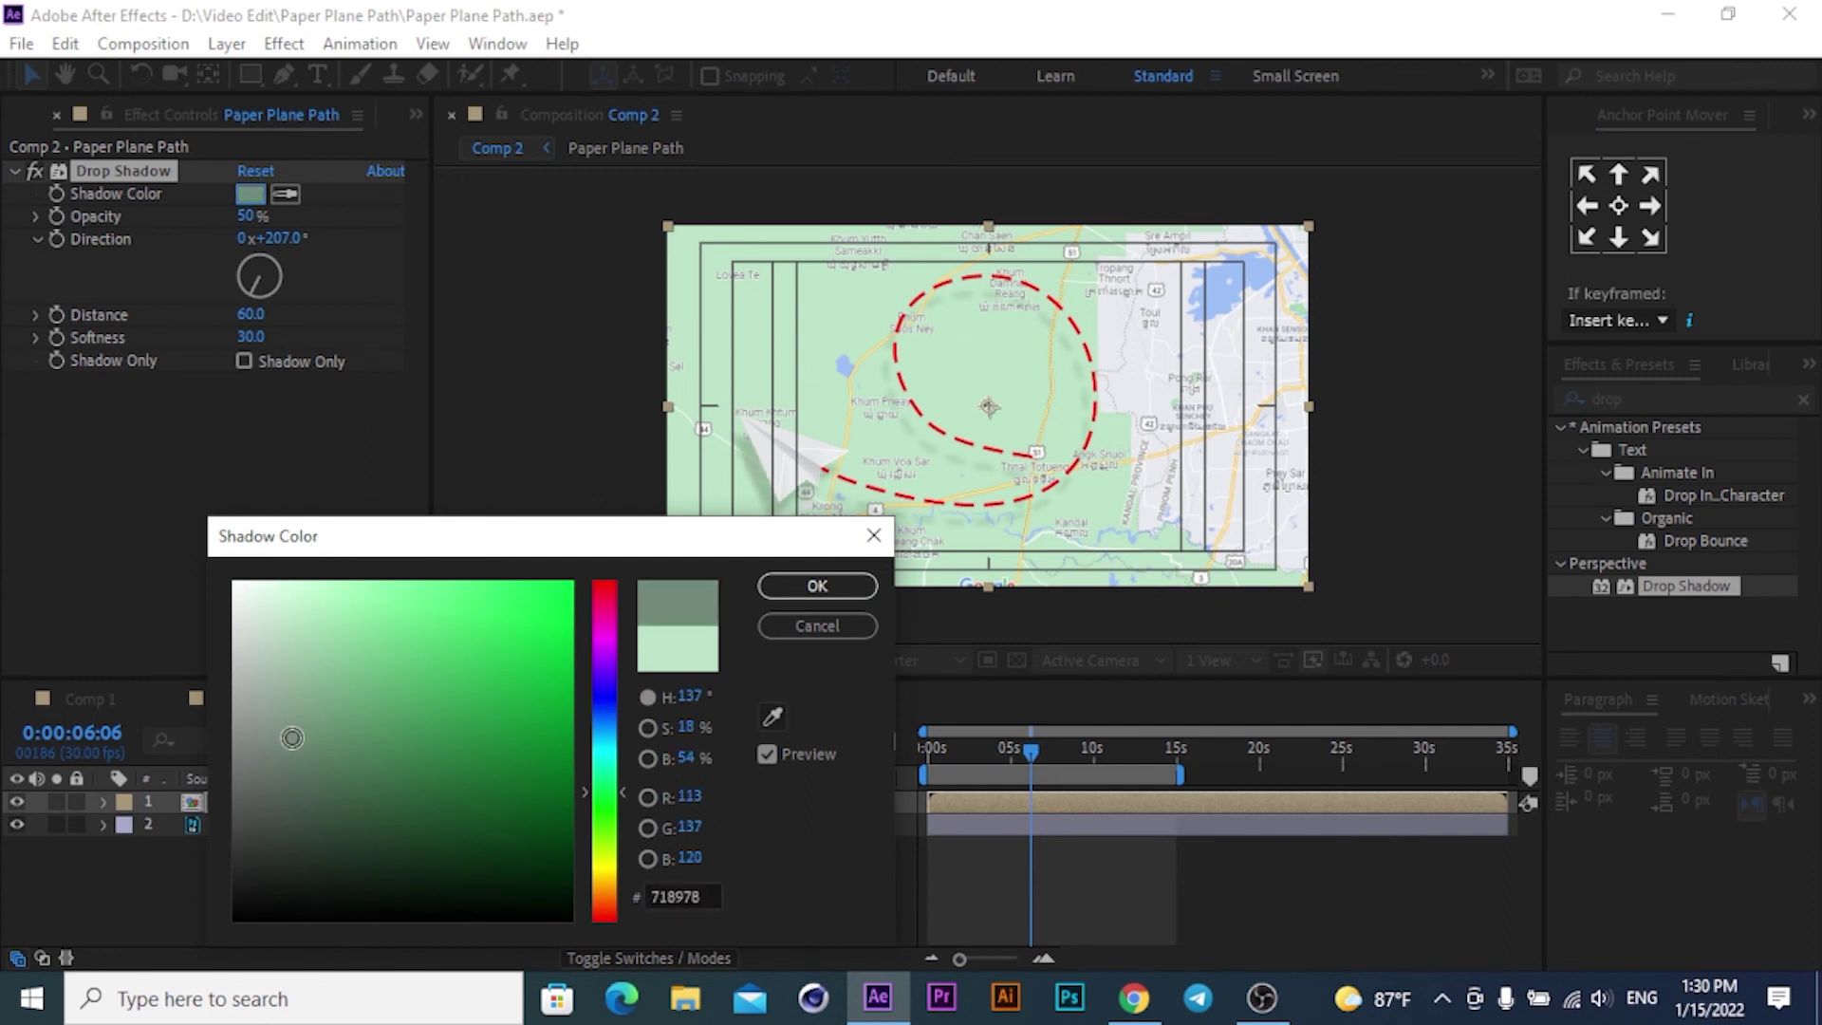
{"action": "left_click", "coordinate": [297, 803]}
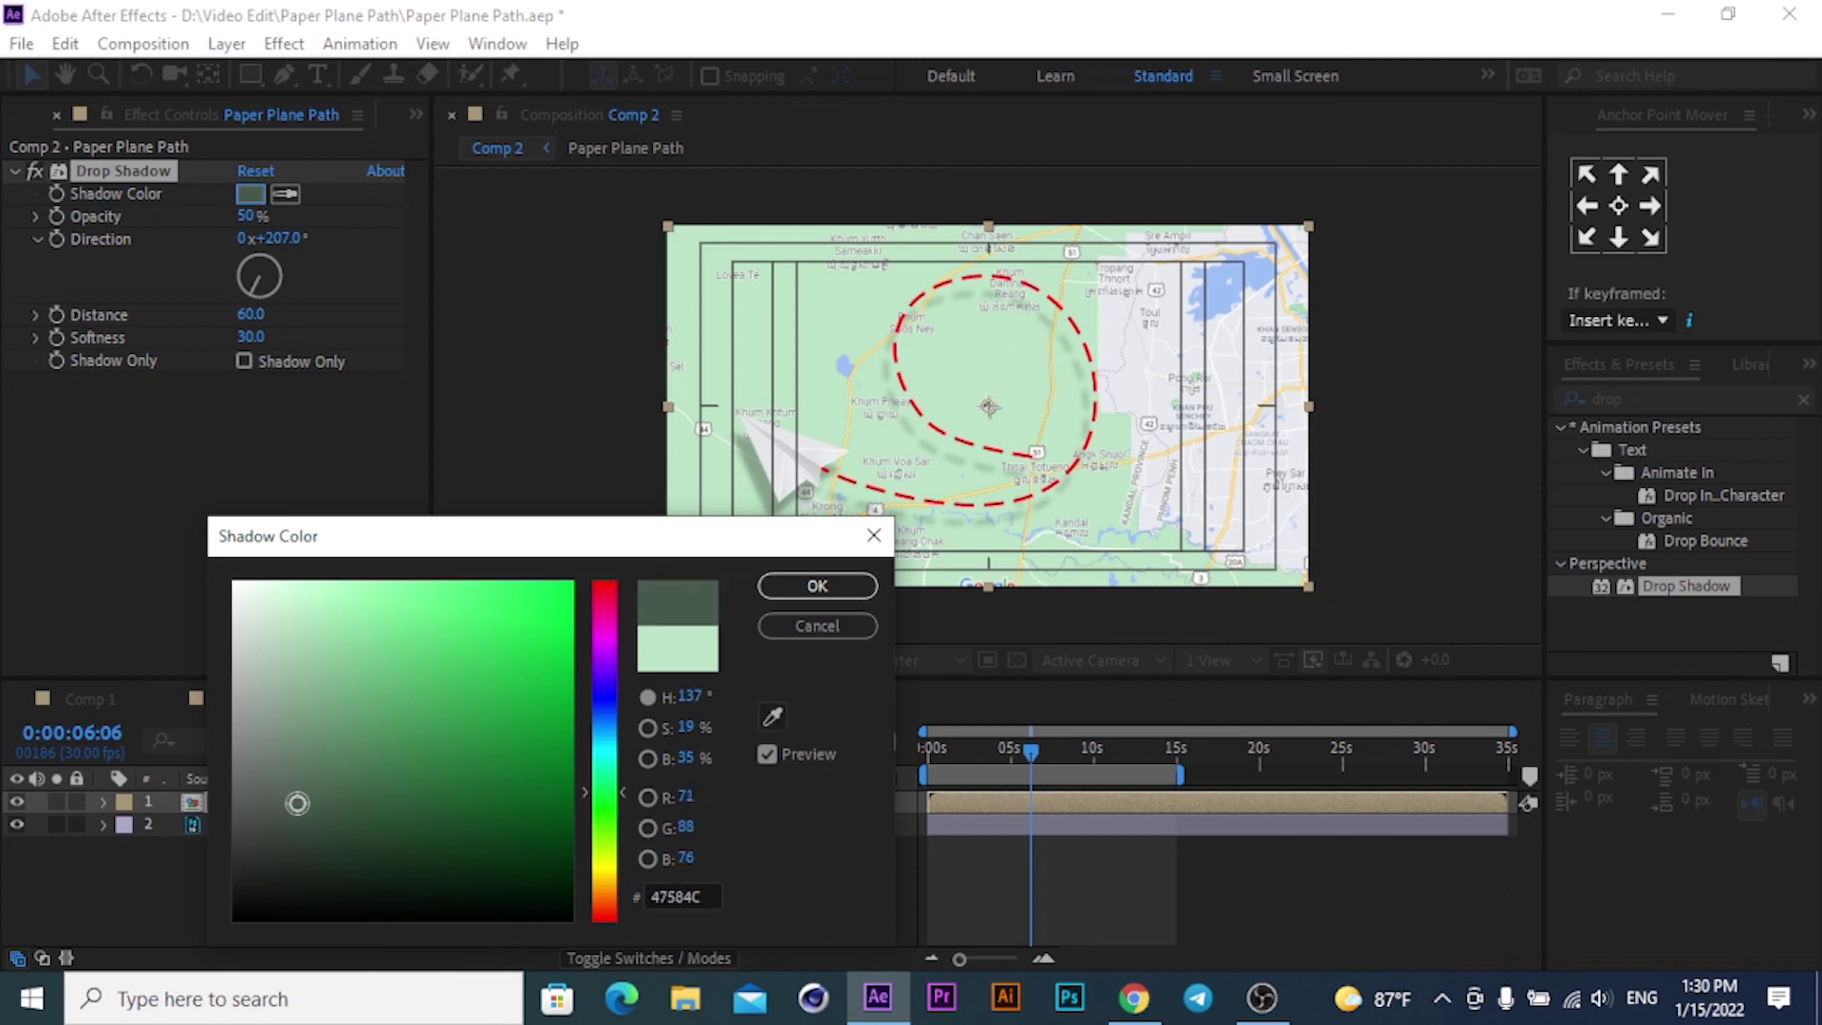
{"action": "left_click_drag", "start_coordinate": [297, 802], "coordinate": [301, 808]}
{"action": "left_click", "coordinate": [298, 777]}
{"action": "left_click_drag", "start_coordinate": [298, 777], "coordinate": [299, 767]}
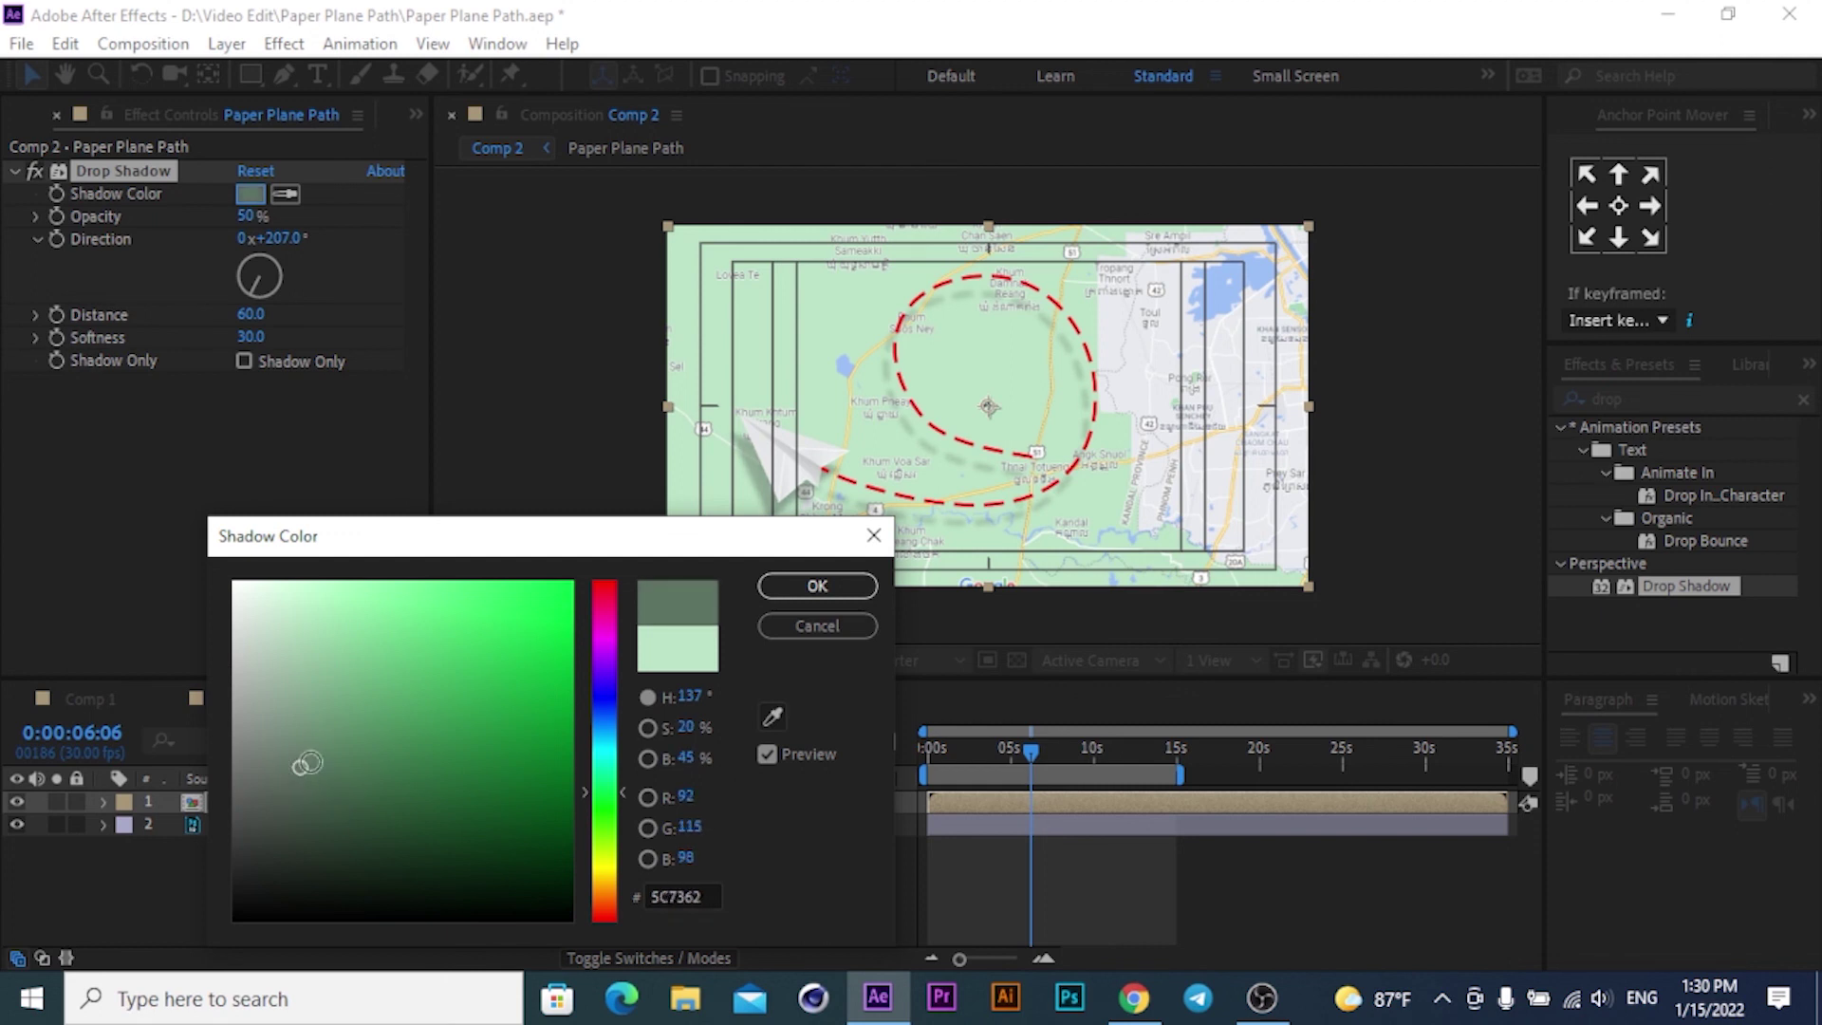
{"action": "left_click", "coordinate": [817, 587]}
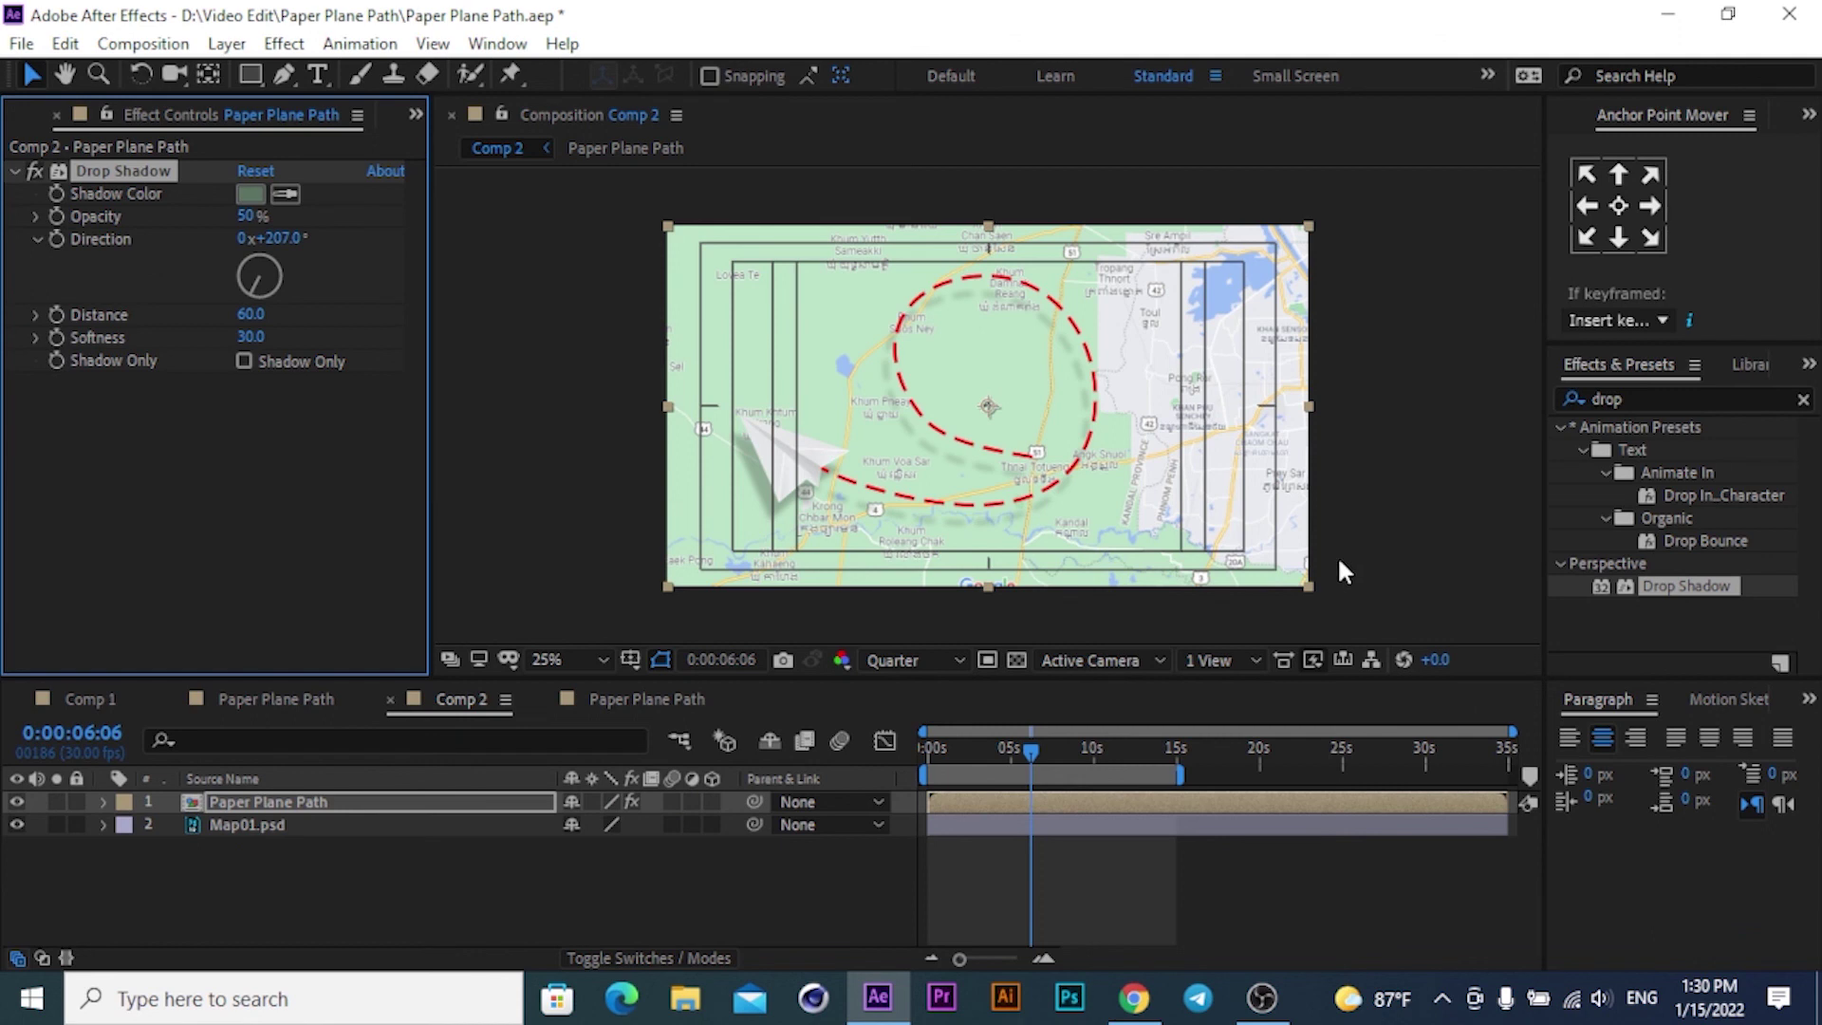
{"action": "left_click_drag", "start_coordinate": [1033, 752], "coordinate": [909, 776]}
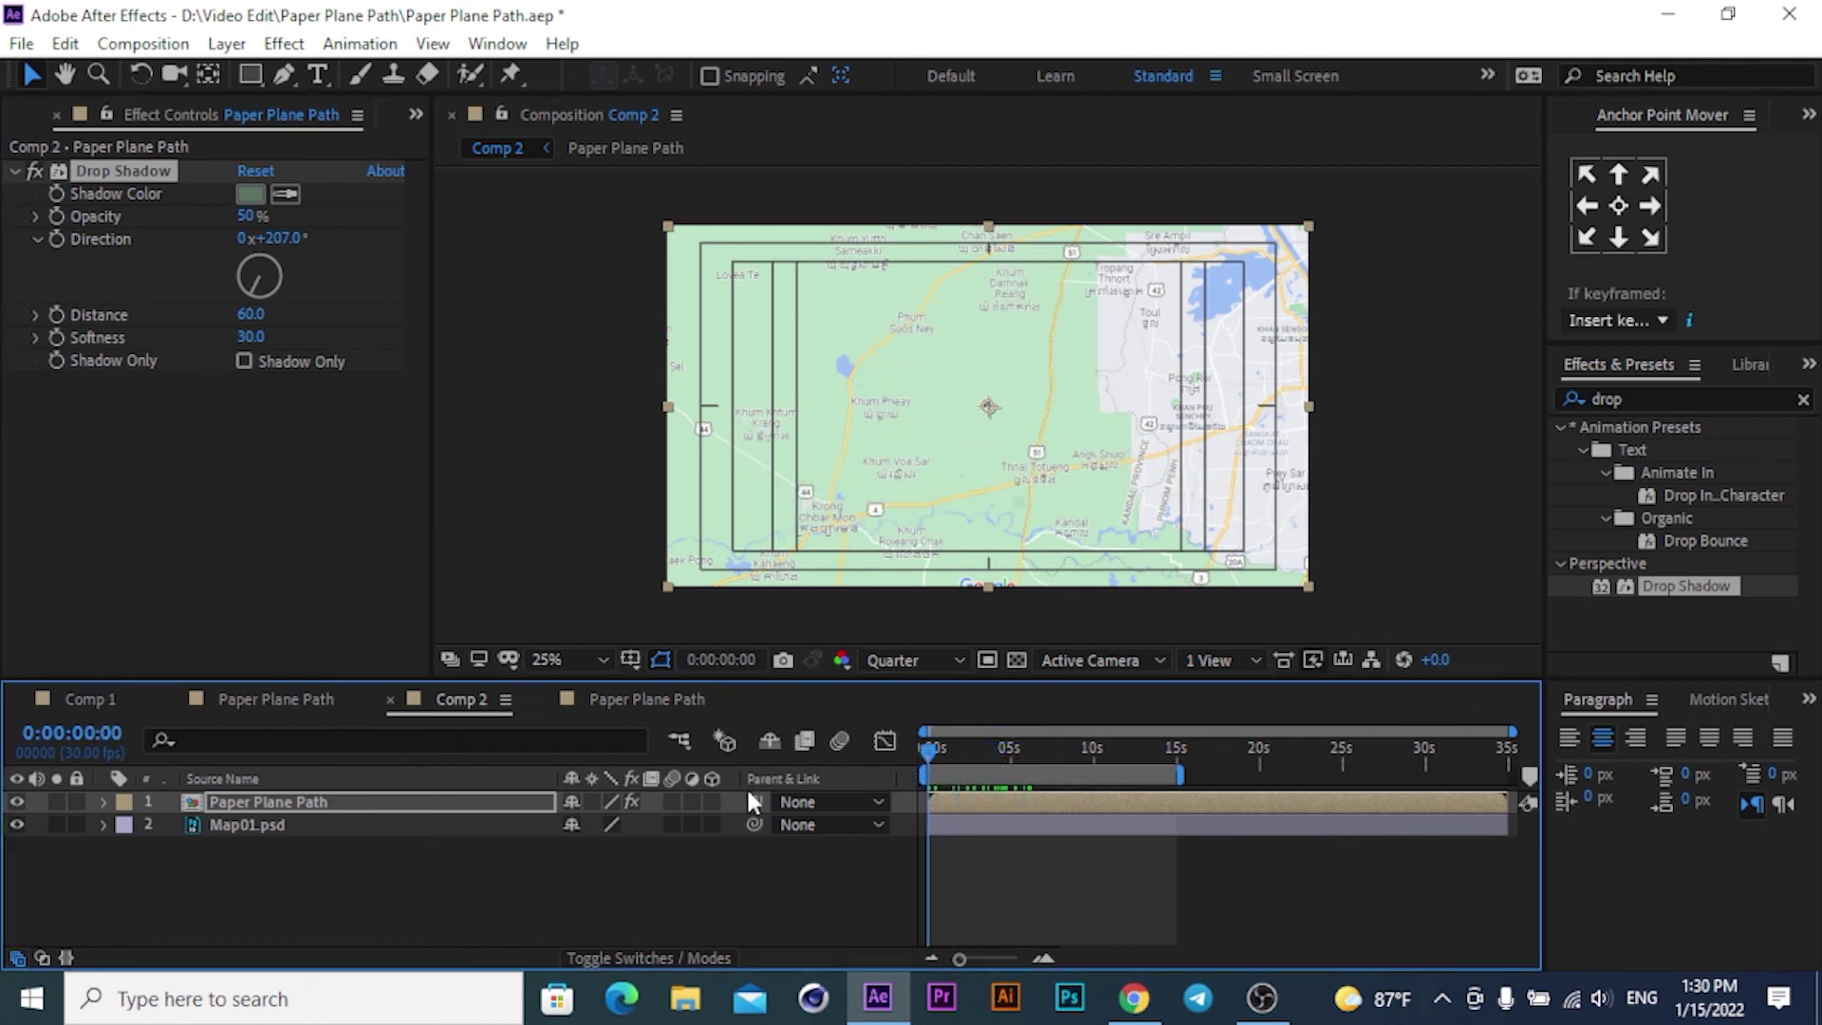
End Comp 2's work area at 0:00:11:06 and replay the shortened flight from the start.
{"action": "key", "text": "space"}
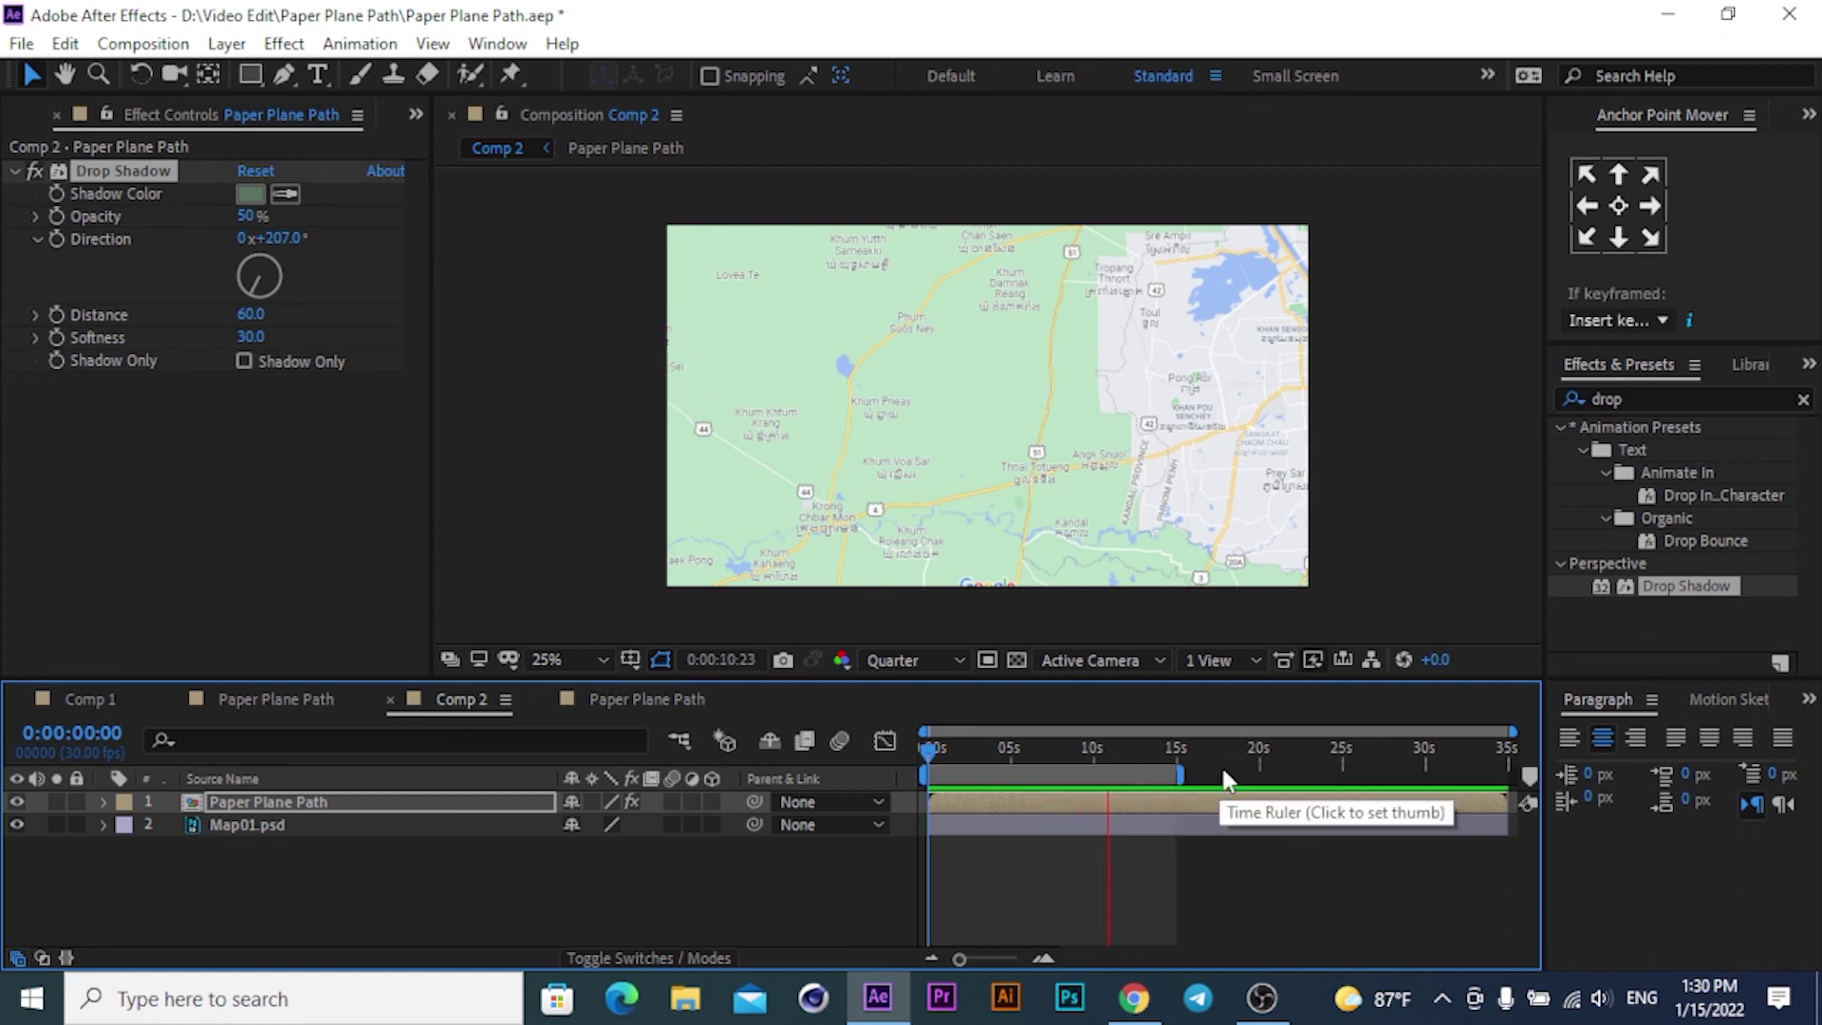
{"action": "left_click", "coordinate": [1162, 800]}
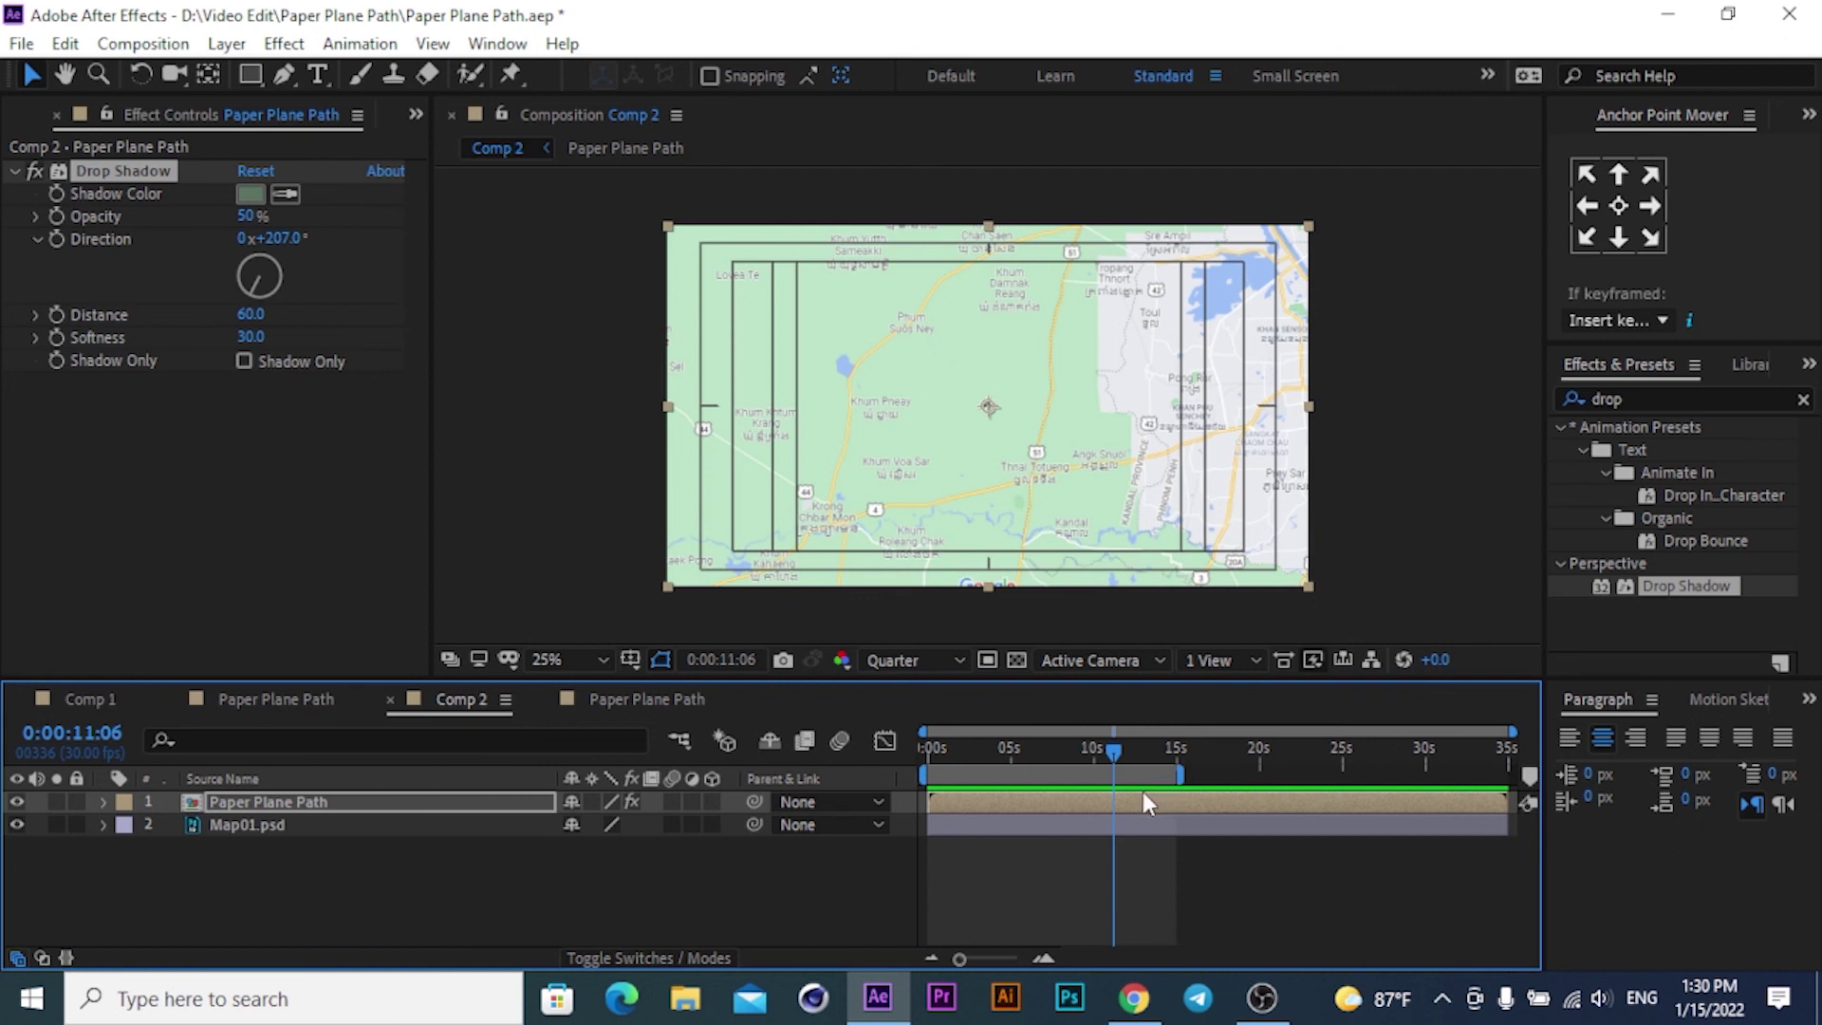
{"action": "key", "text": "n"}
{"action": "left_click_drag", "start_coordinate": [1109, 759], "coordinate": [860, 755]}
{"action": "key", "text": "space"}
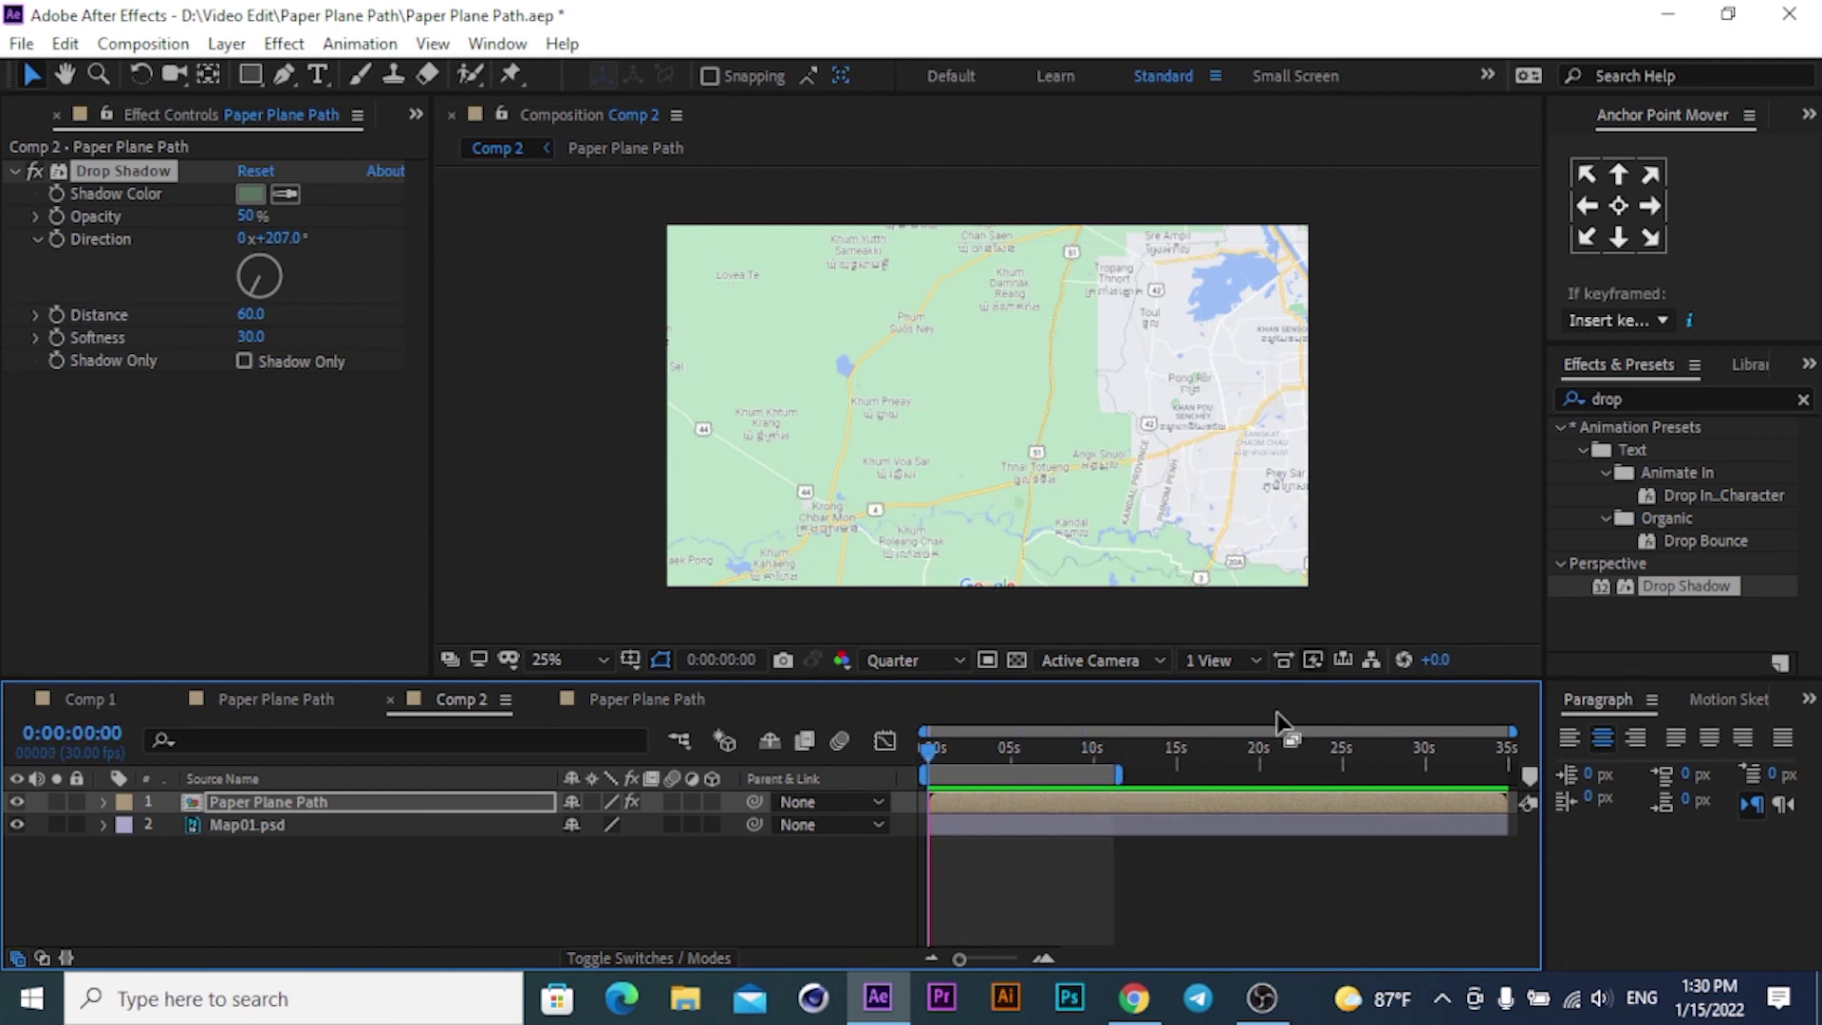